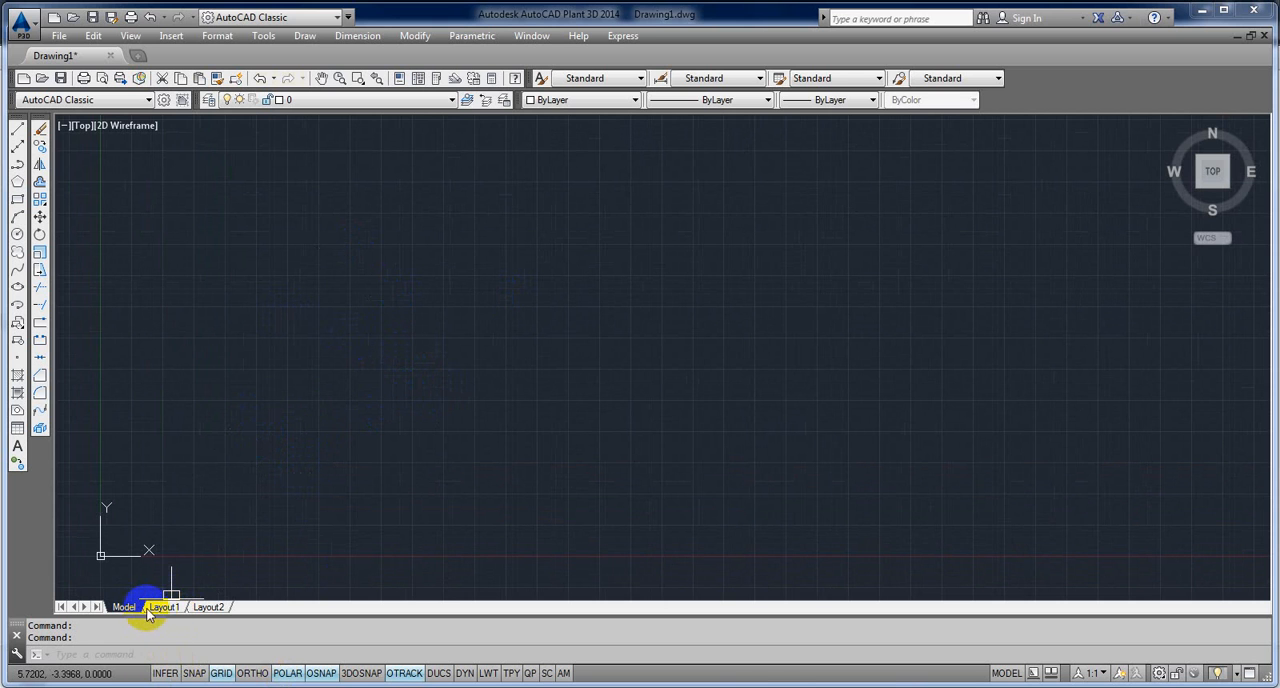
mouse_move(157, 610)
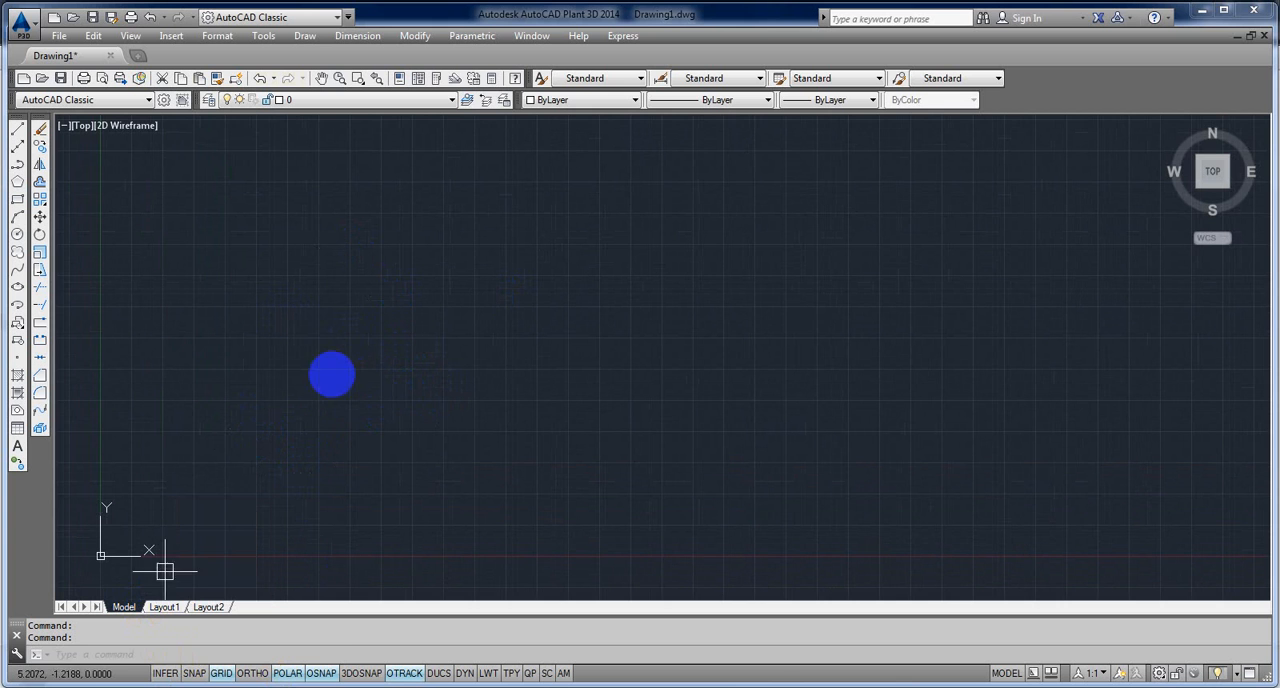
double_click(312, 363)
middle_drag(292, 415, 259, 445)
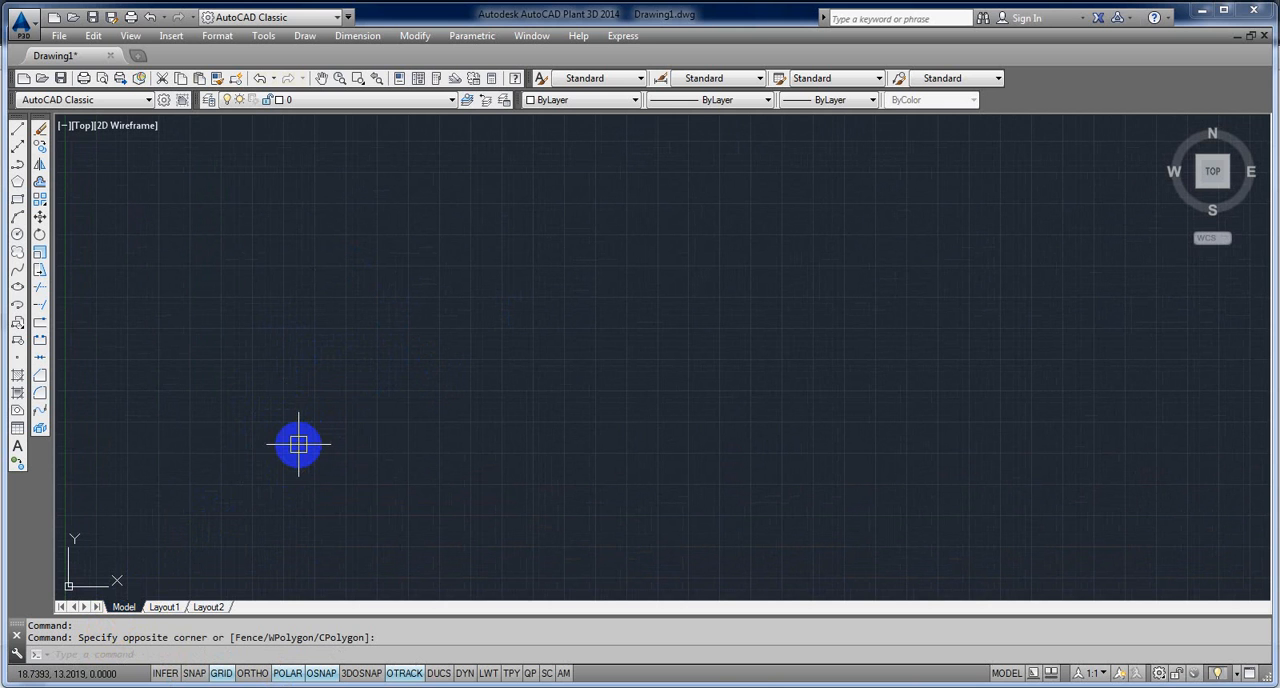
middle_drag(333, 438, 318, 432)
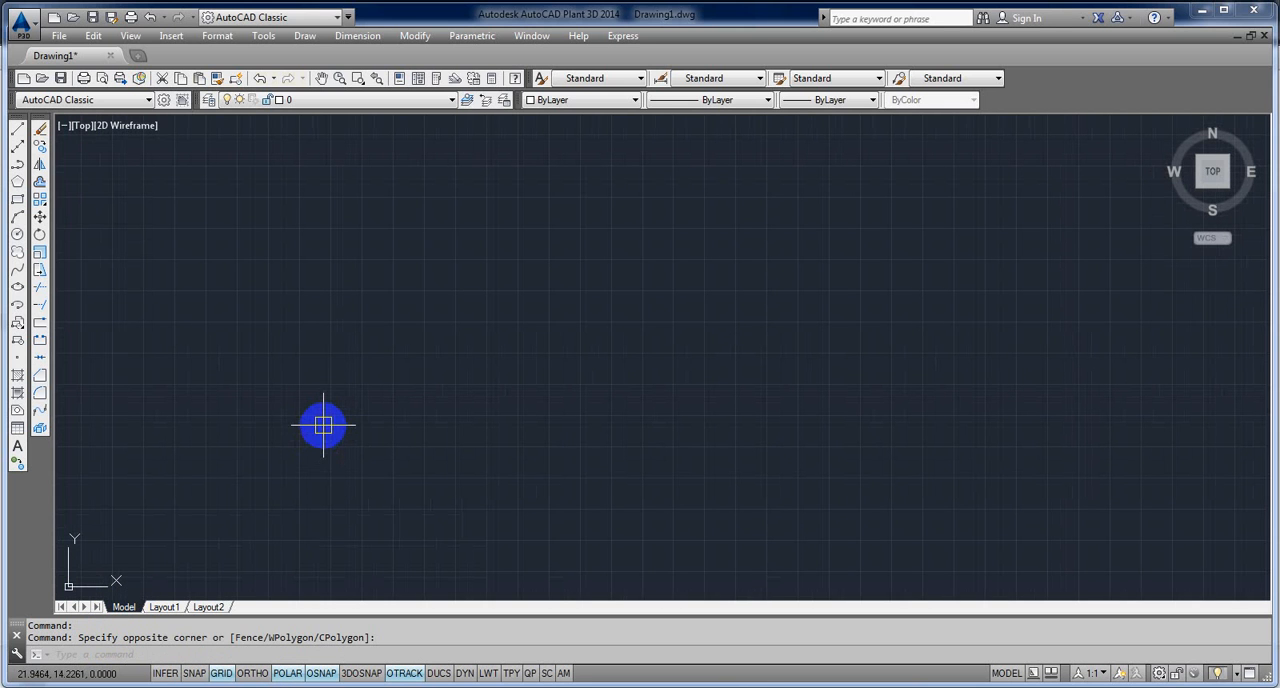
text(ec)
key(Return)
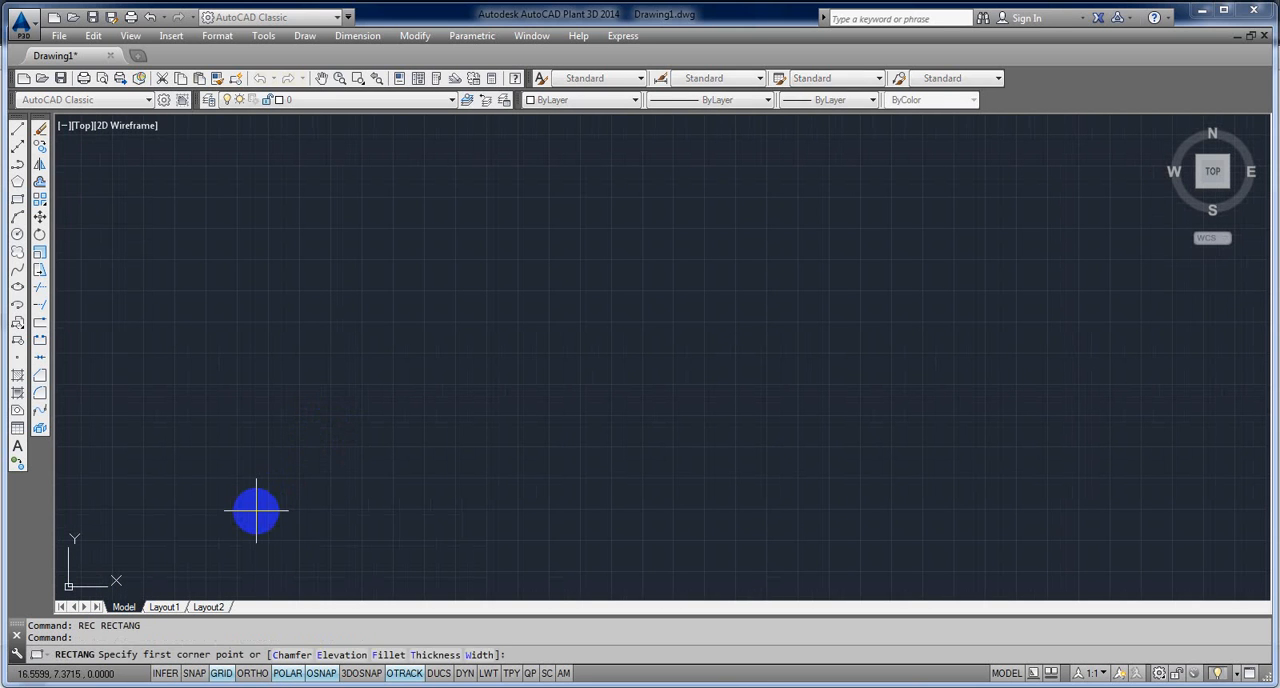
click(259, 509)
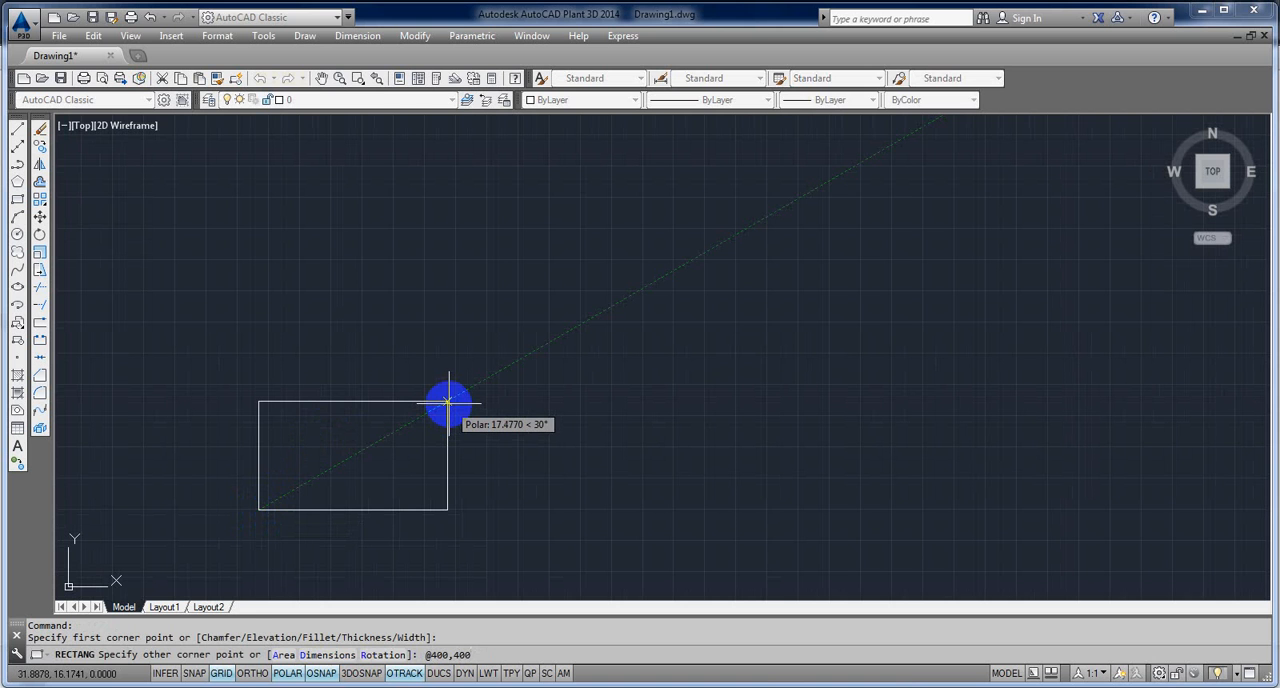
key(Return)
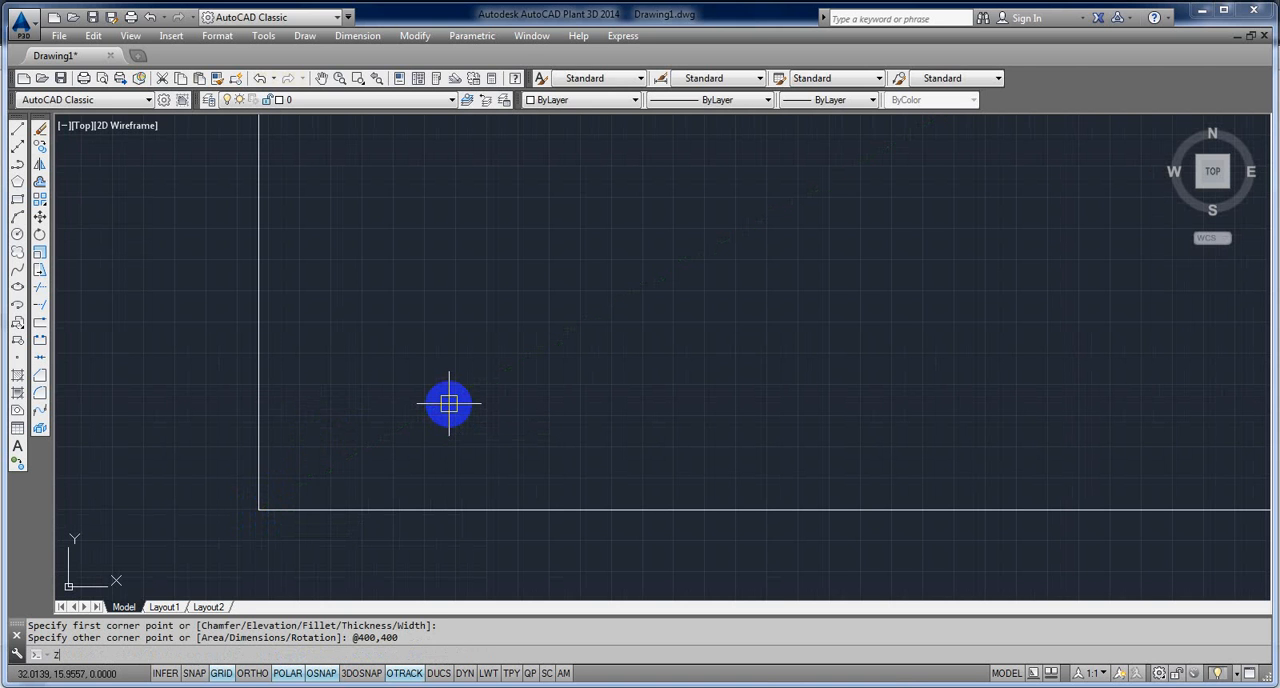
Step: Zoom to the drawing's extents to fit the whole square, and maximize the application window
text(z)
key(Return)
key(Escape)
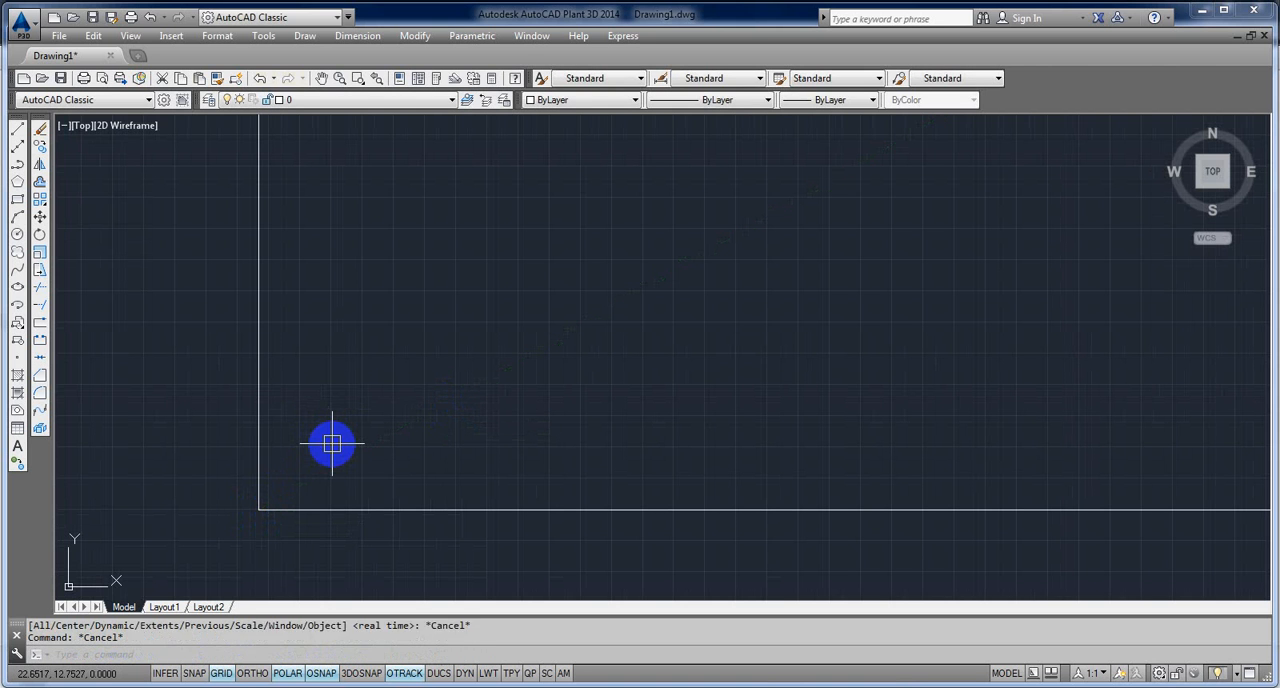
key(Escape)
text(z)
key(Return)
text(e)
key(Return)
scroll(345, 442, down, 2)
mouse_move(393, 427)
middle_down()
mouse_move(451, 406)
mouse_move(354, 380)
mouse_move(480, 369)
middle_up()
scroll(396, 383, up, 1)
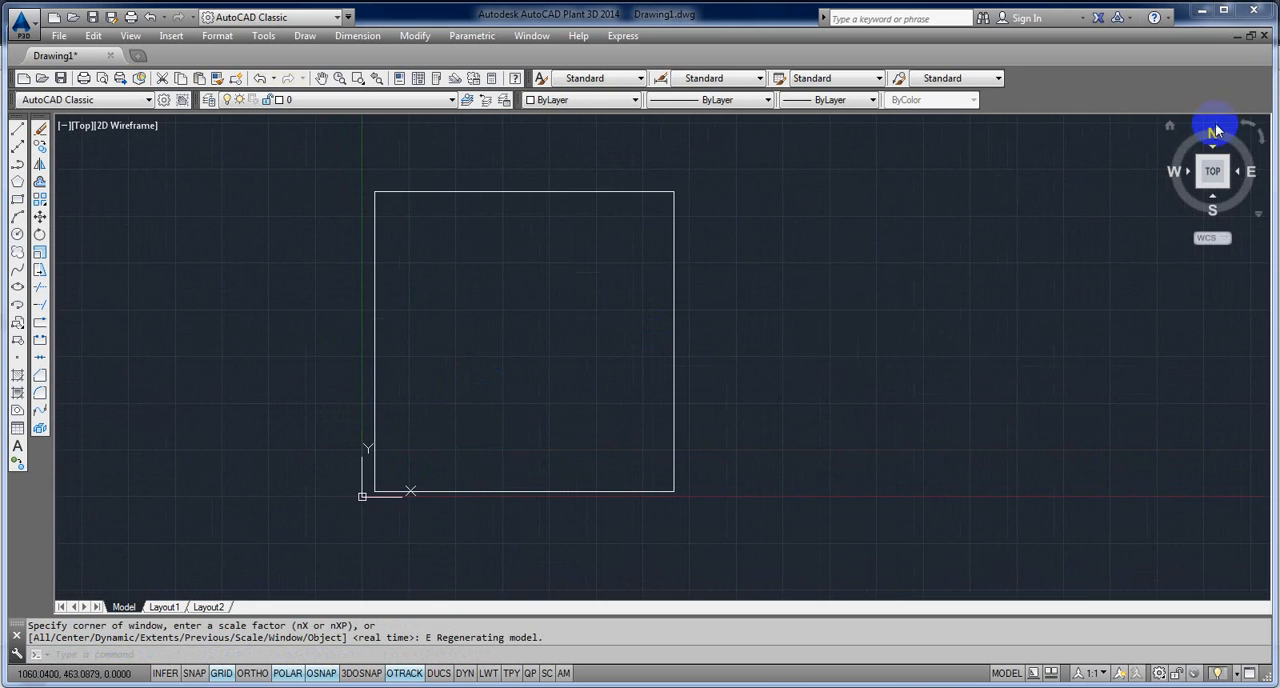
click(1223, 10)
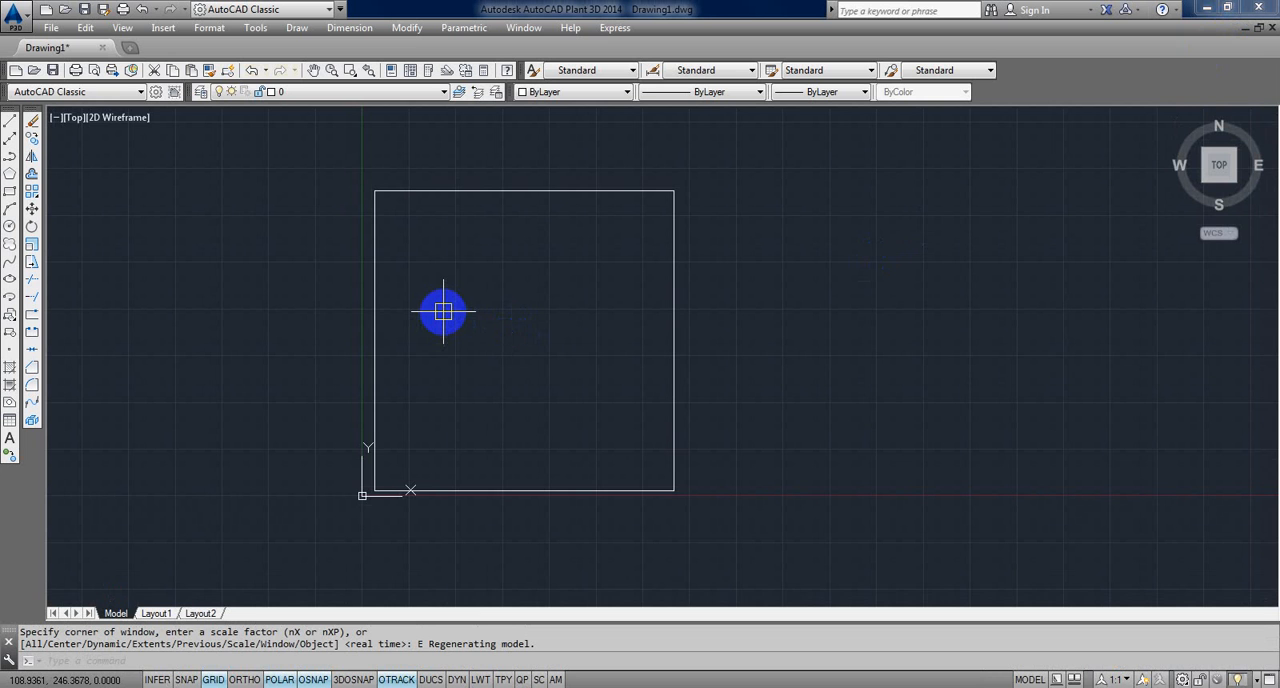
middle_drag(442, 312, 458, 319)
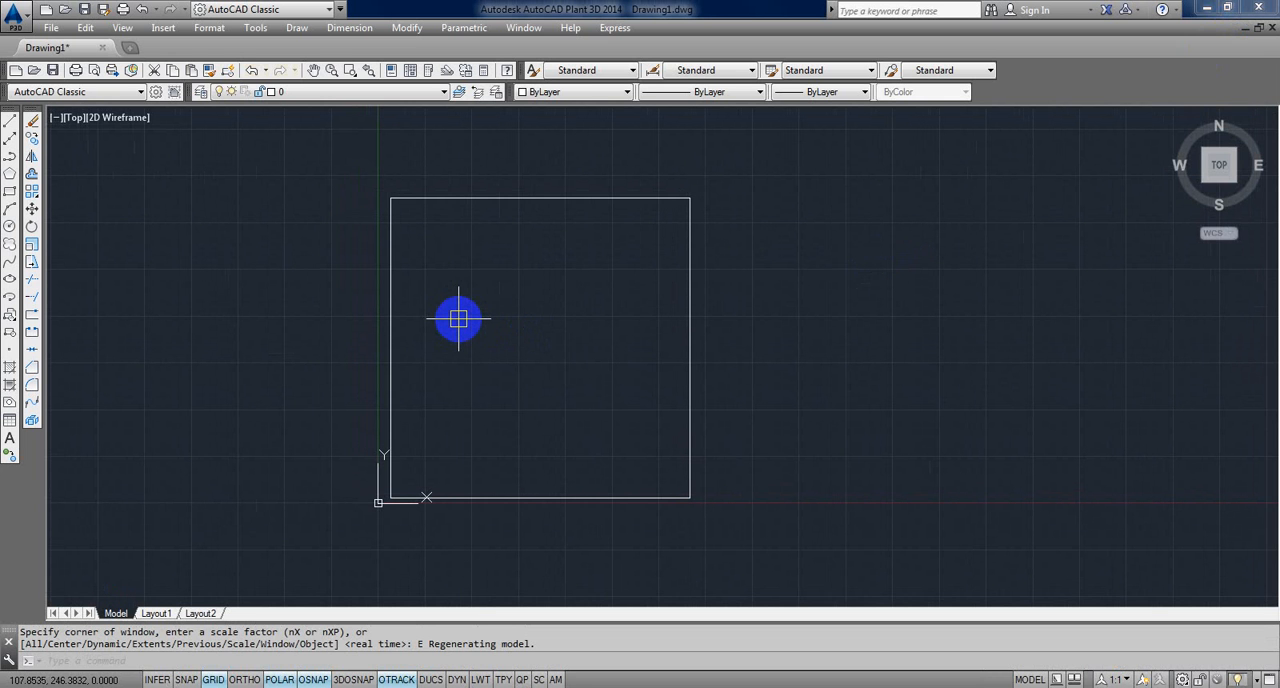
Step: Examine which dimension styles are available in the current drawing, leaving the selection as it is
click(701, 72)
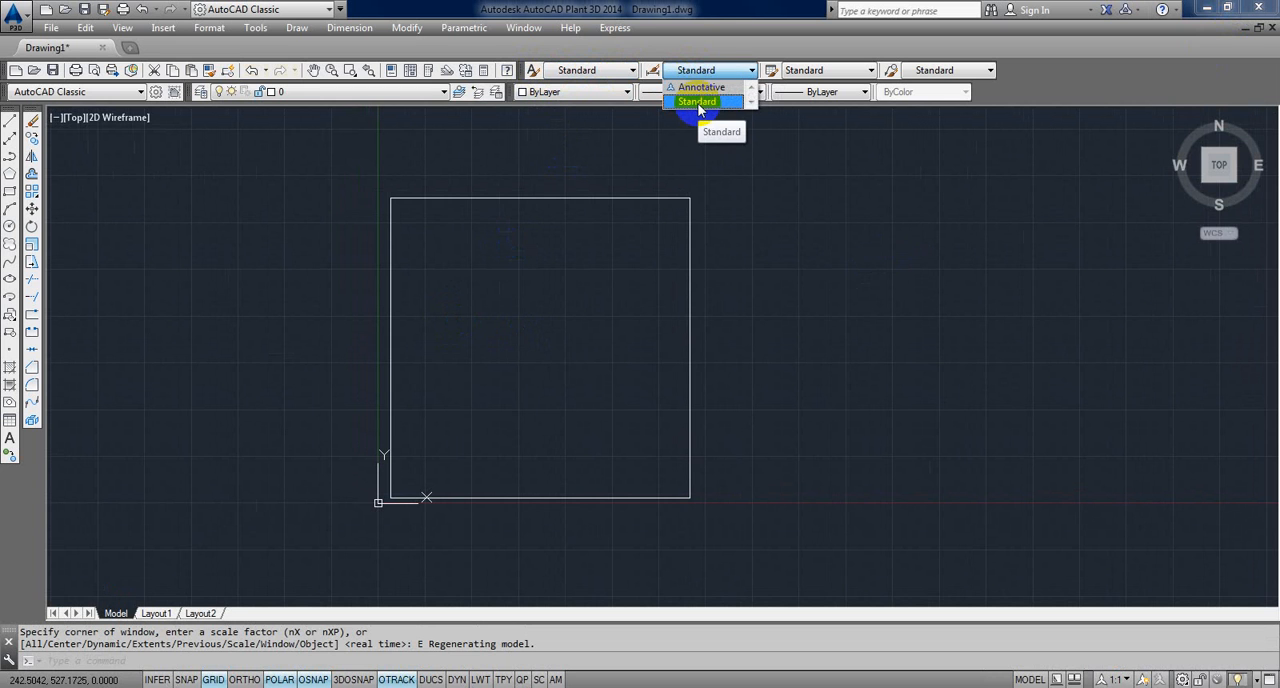
click(712, 261)
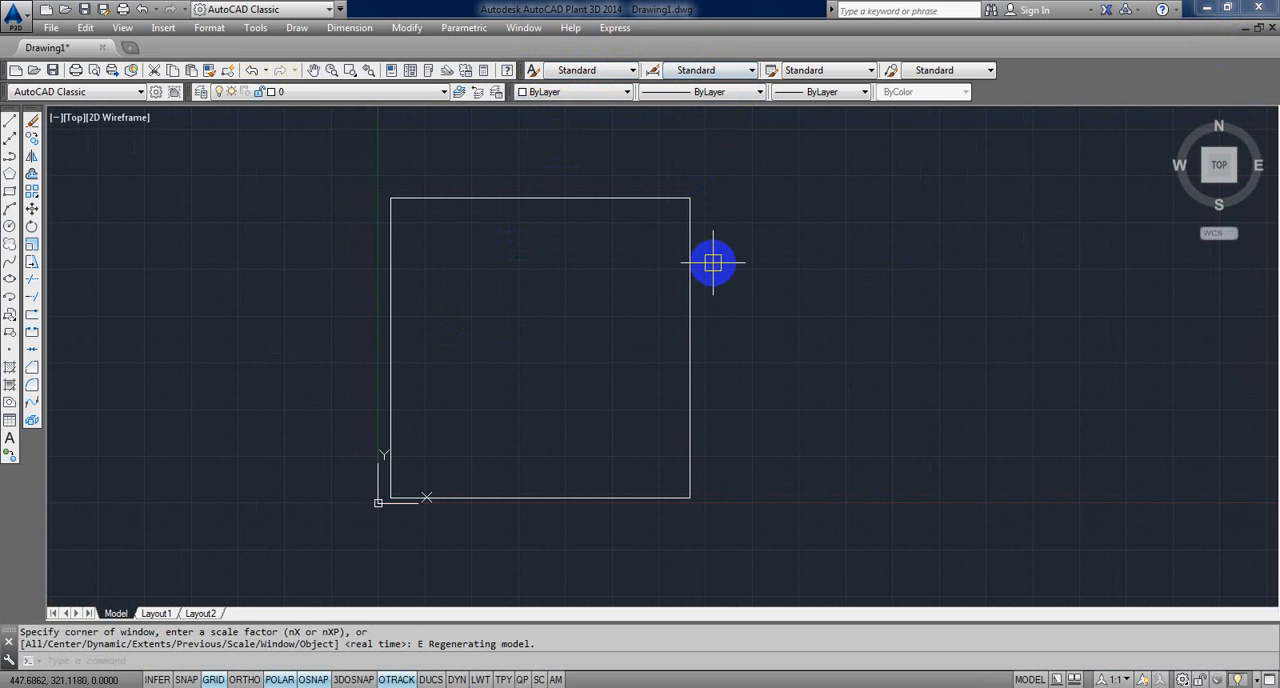
click(710, 70)
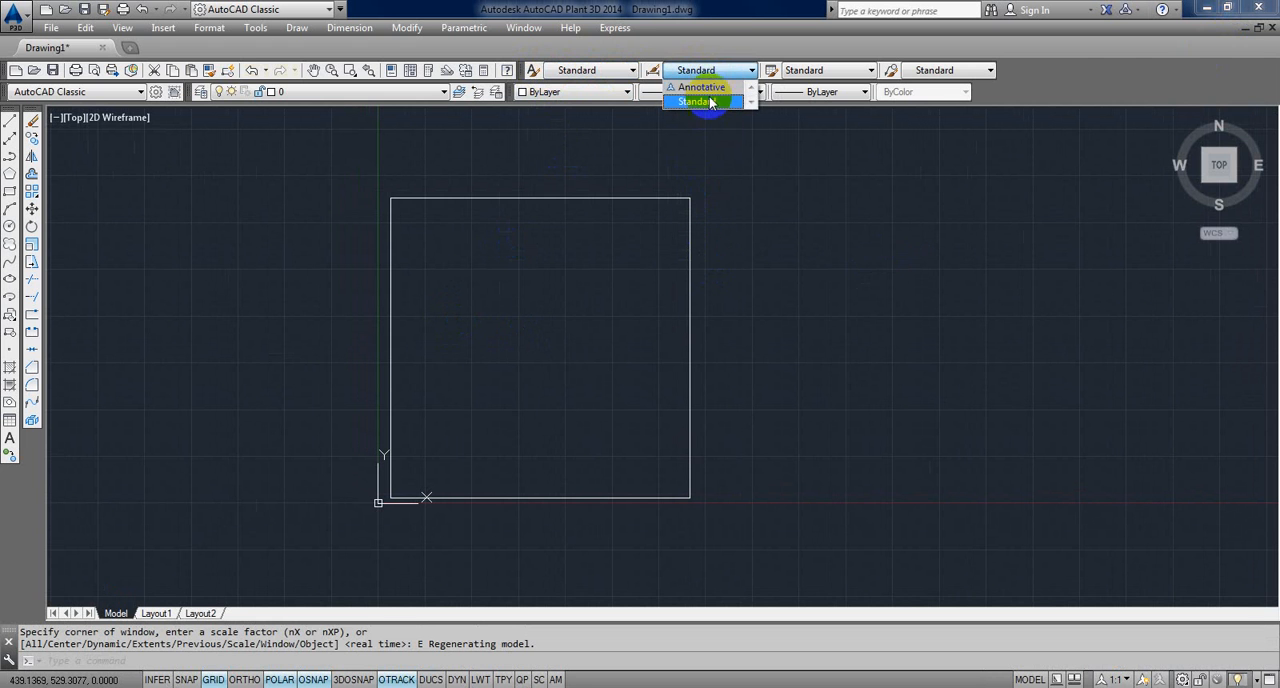
click(591, 163)
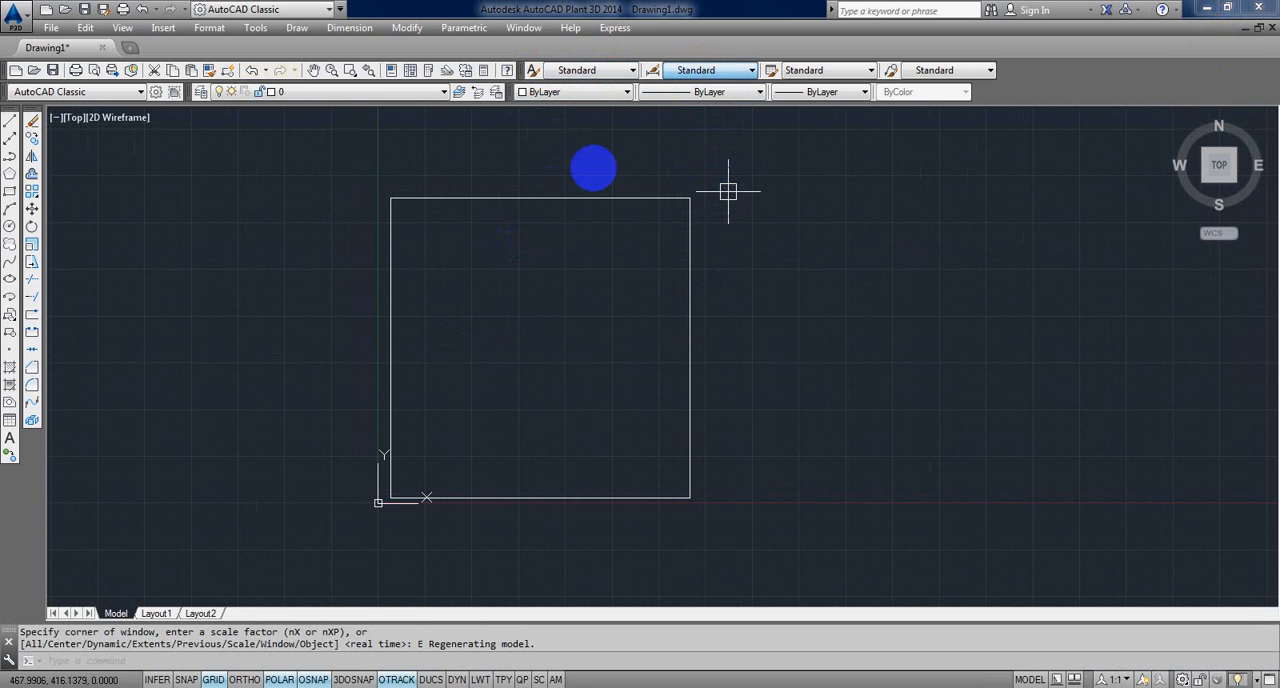
Step: Create a new drawing from the acadiso template
click(50, 28)
click(76, 47)
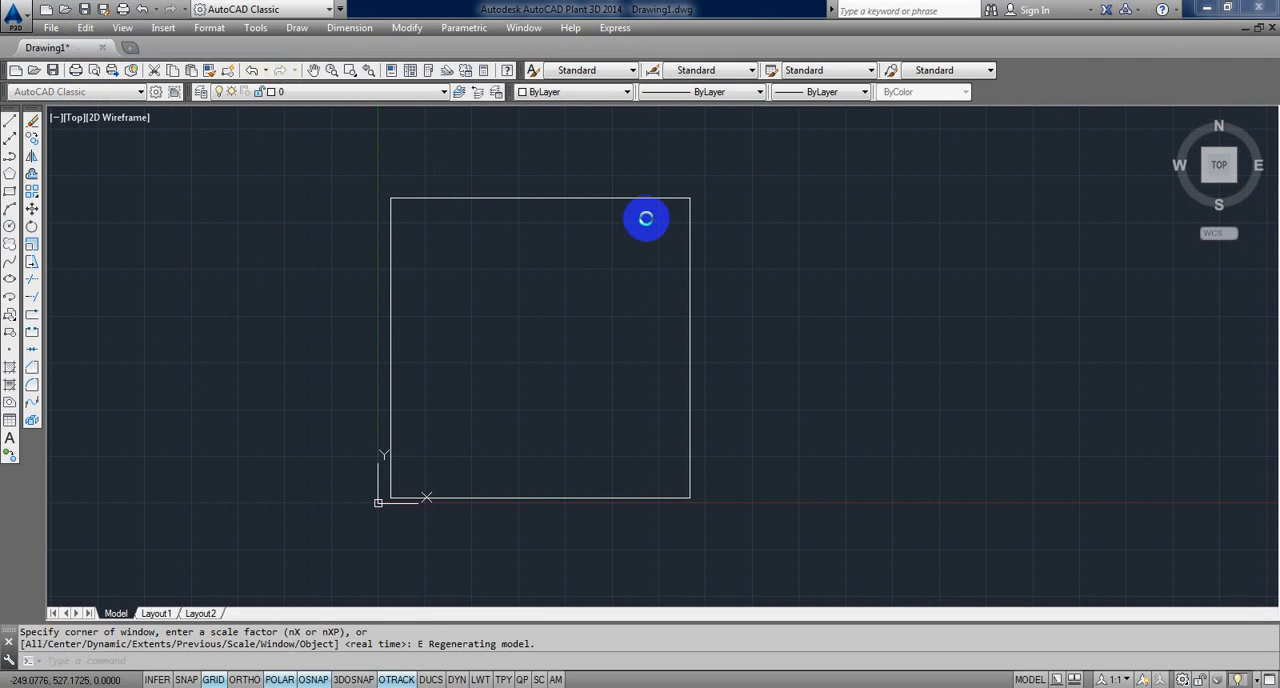
click(355, 324)
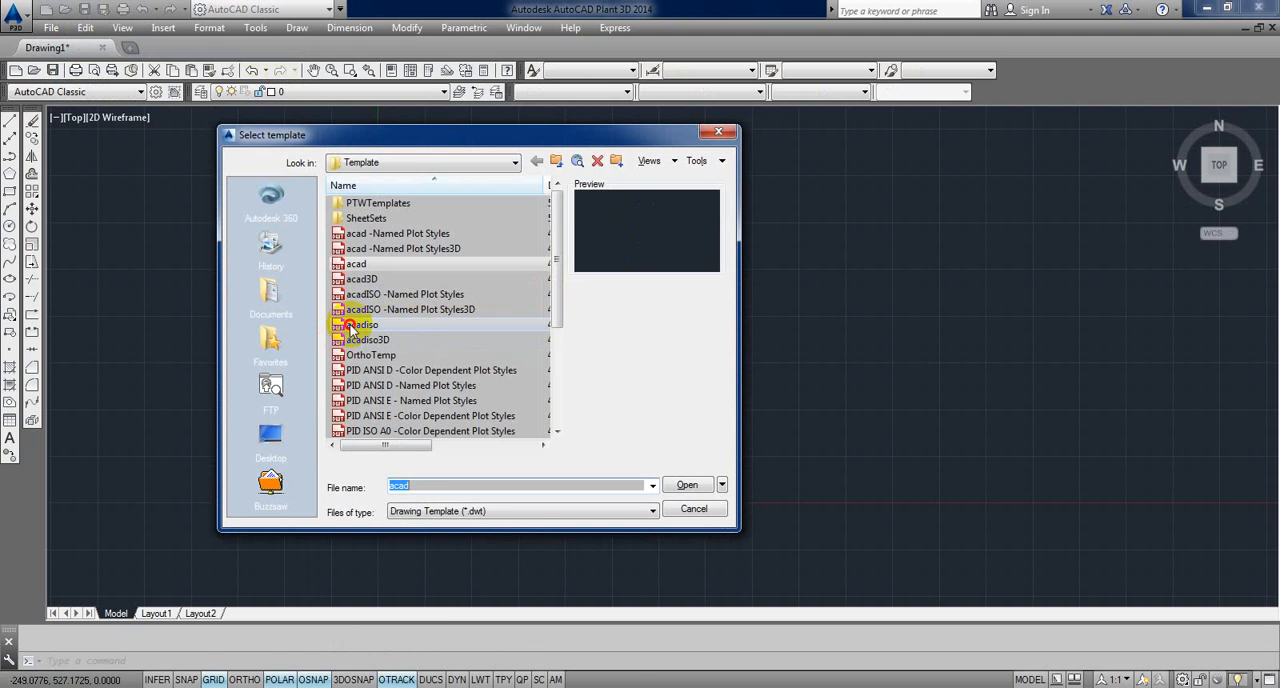
click(702, 486)
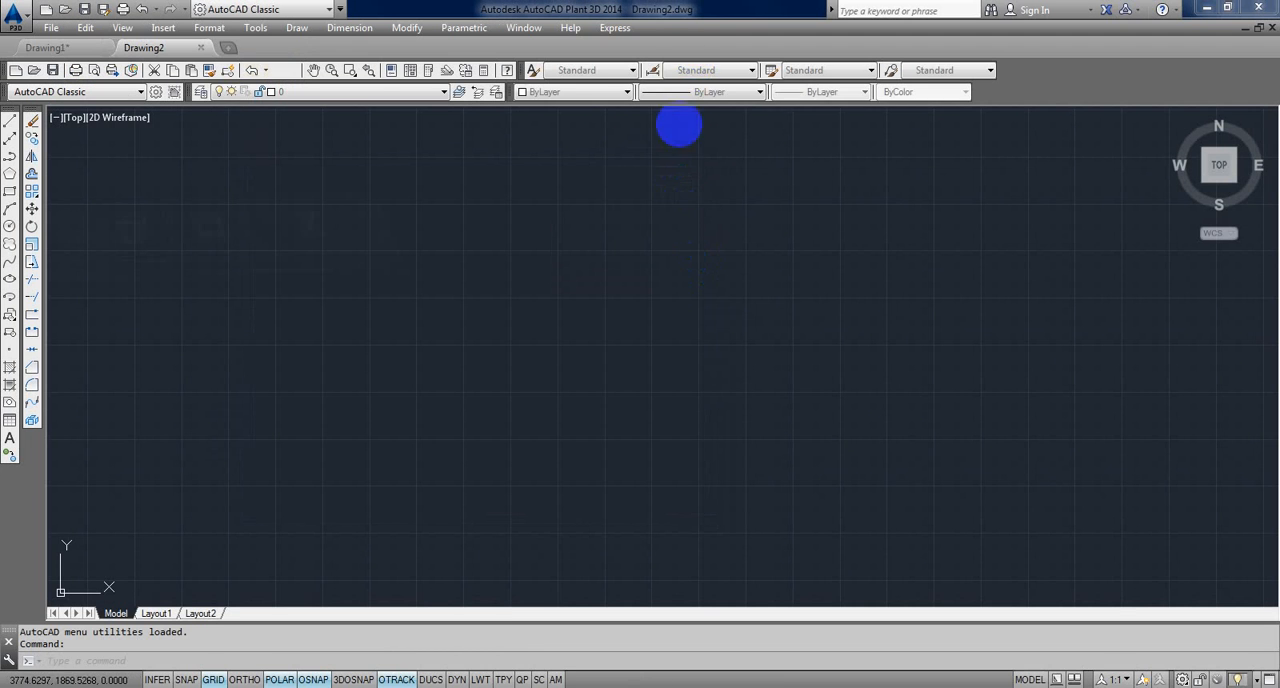
Step: Examine the dimension styles available in the new drawing, and return to Drawing1
click(720, 70)
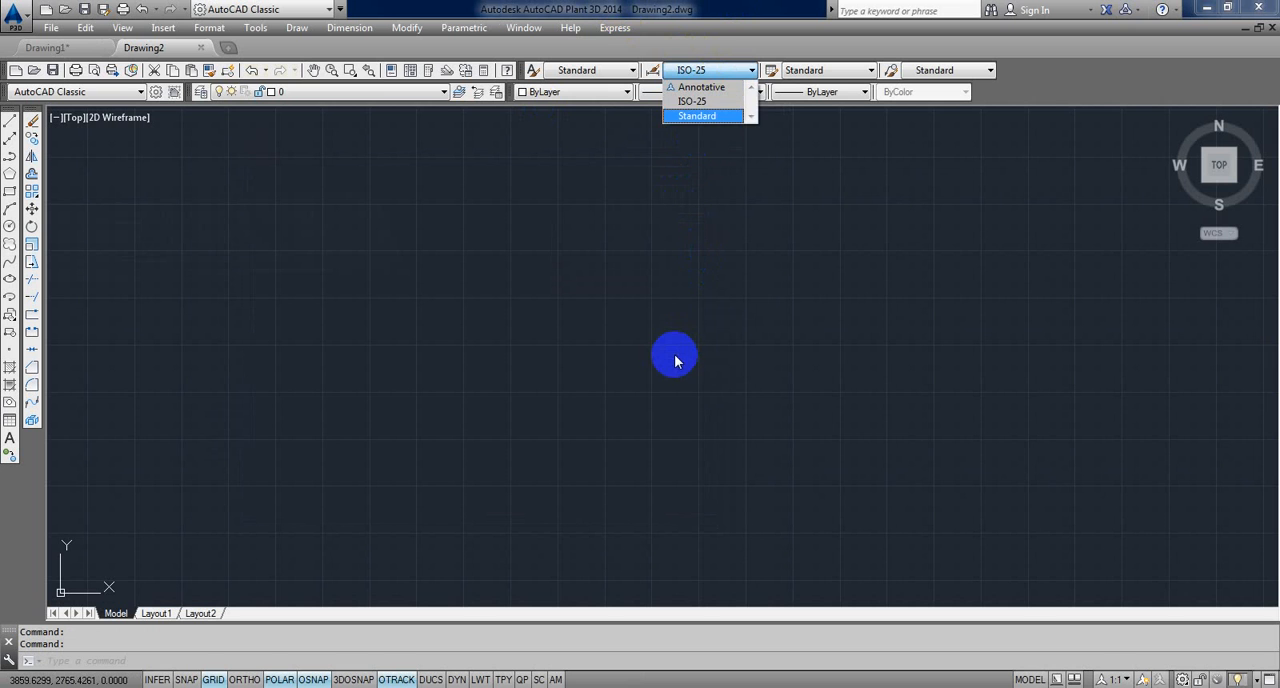
click(674, 354)
key(ctrl+Tab)
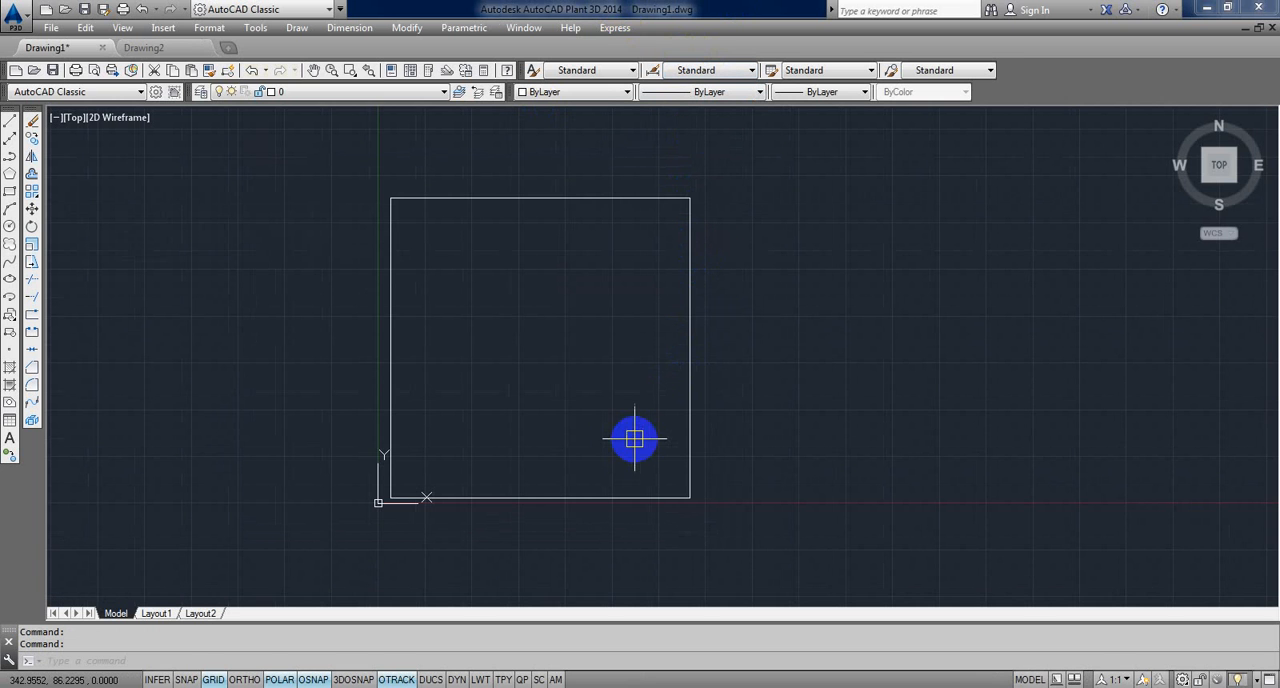
Step: Check the value of the MEASUREMENT system variable in Drawing1 without entering a new one
middle_drag(451, 377, 496, 367)
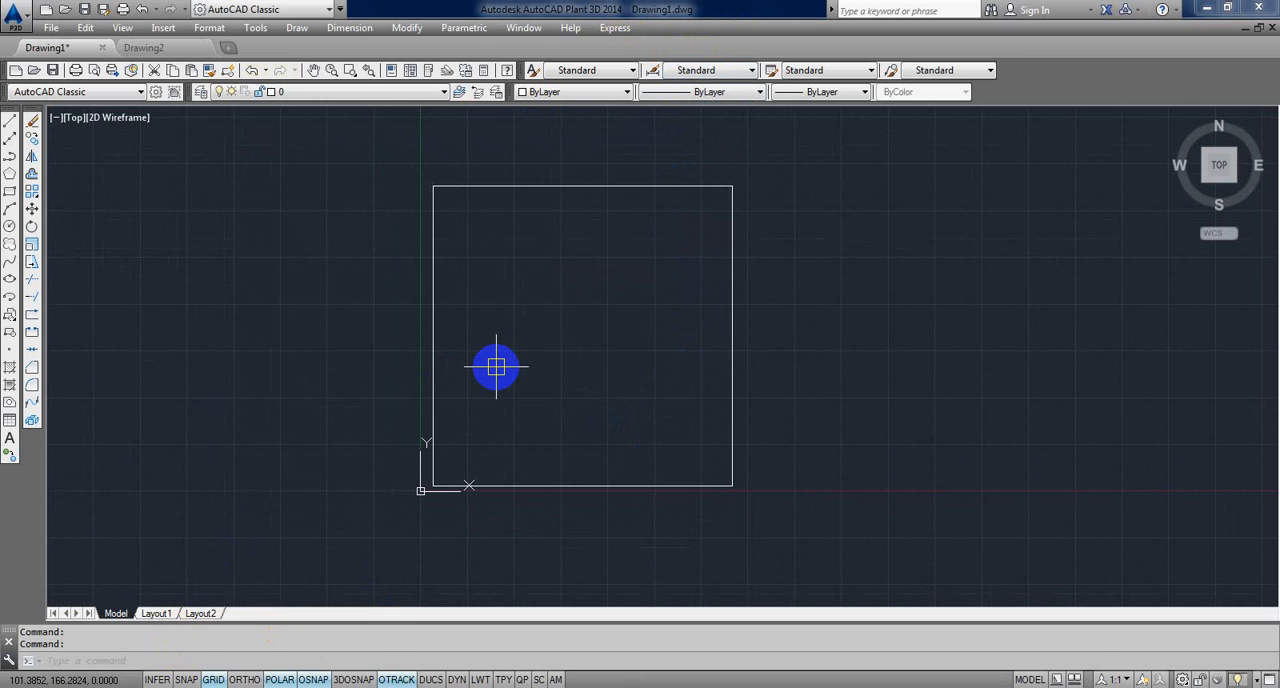
text(ASURE)
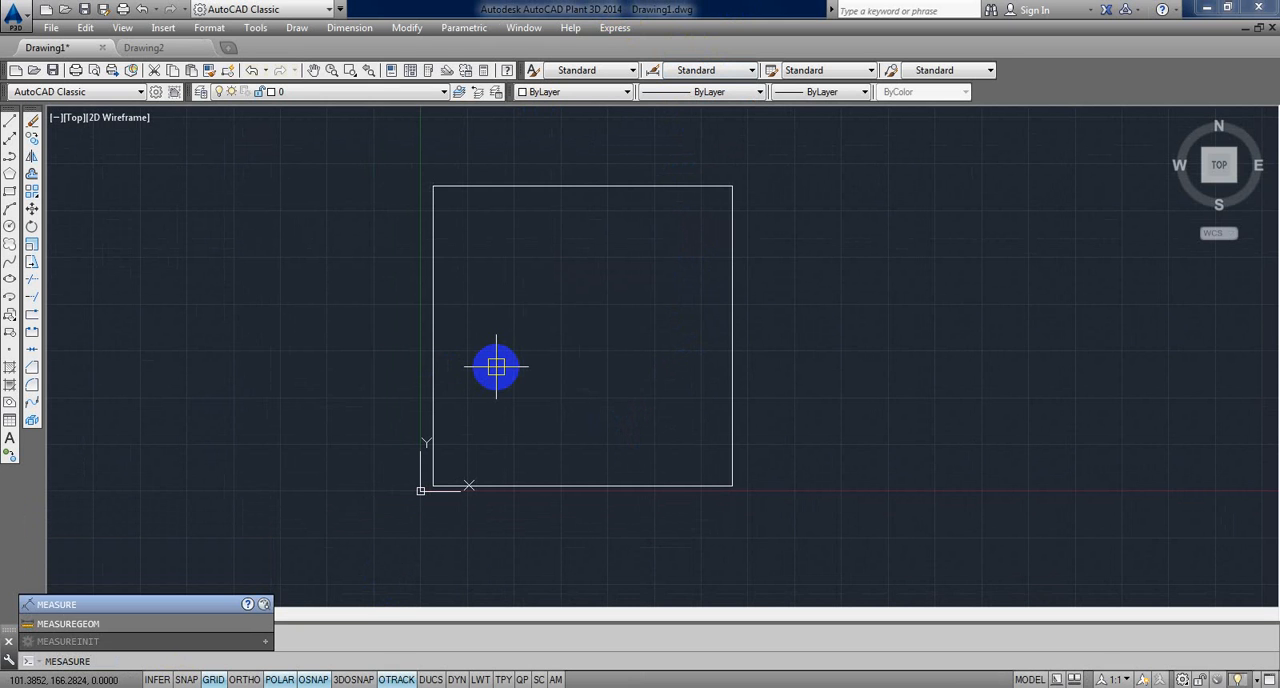
text(MENT)
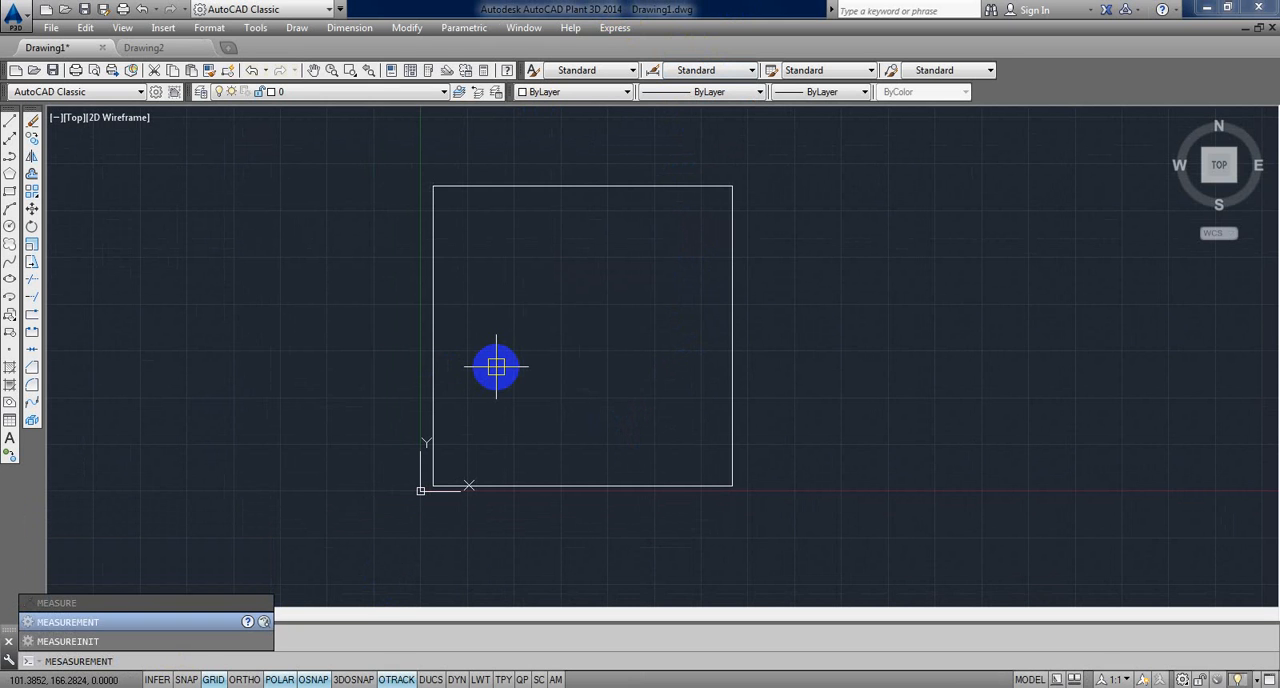
key(Return)
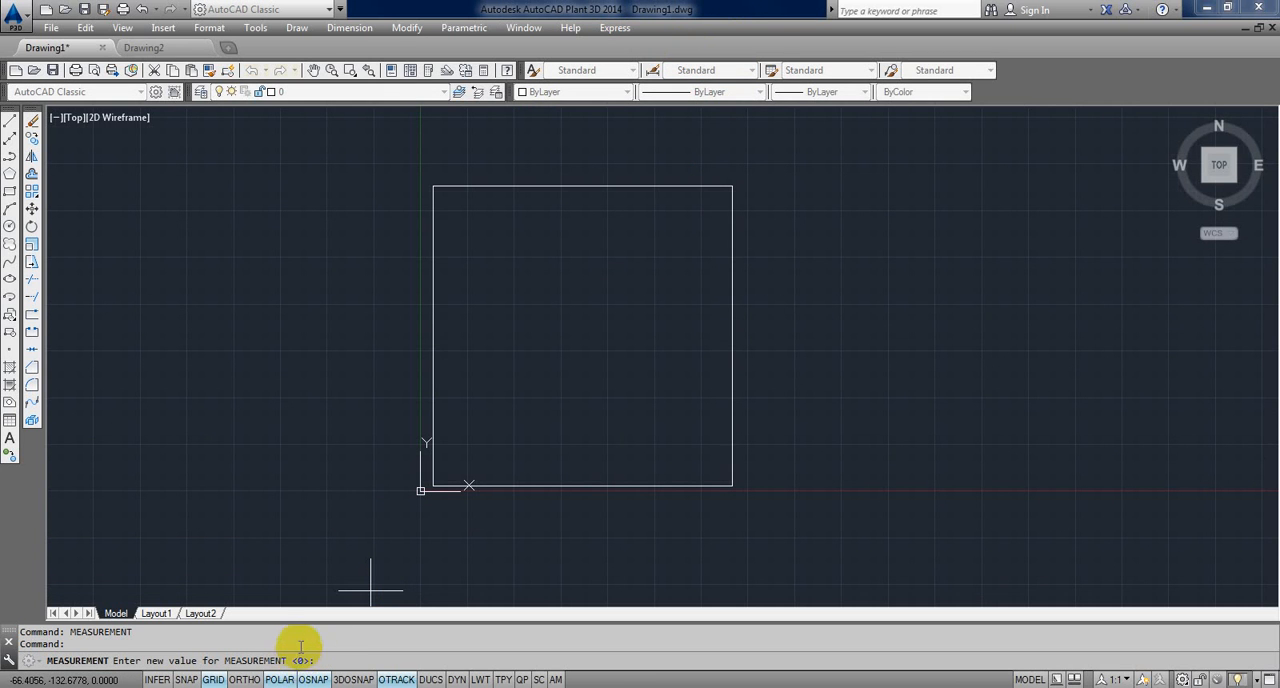
key(Escape)
Step: Switch to Drawing2 and check its MEASUREMENT system variable without entering a new value
key(ctrl+Tab)
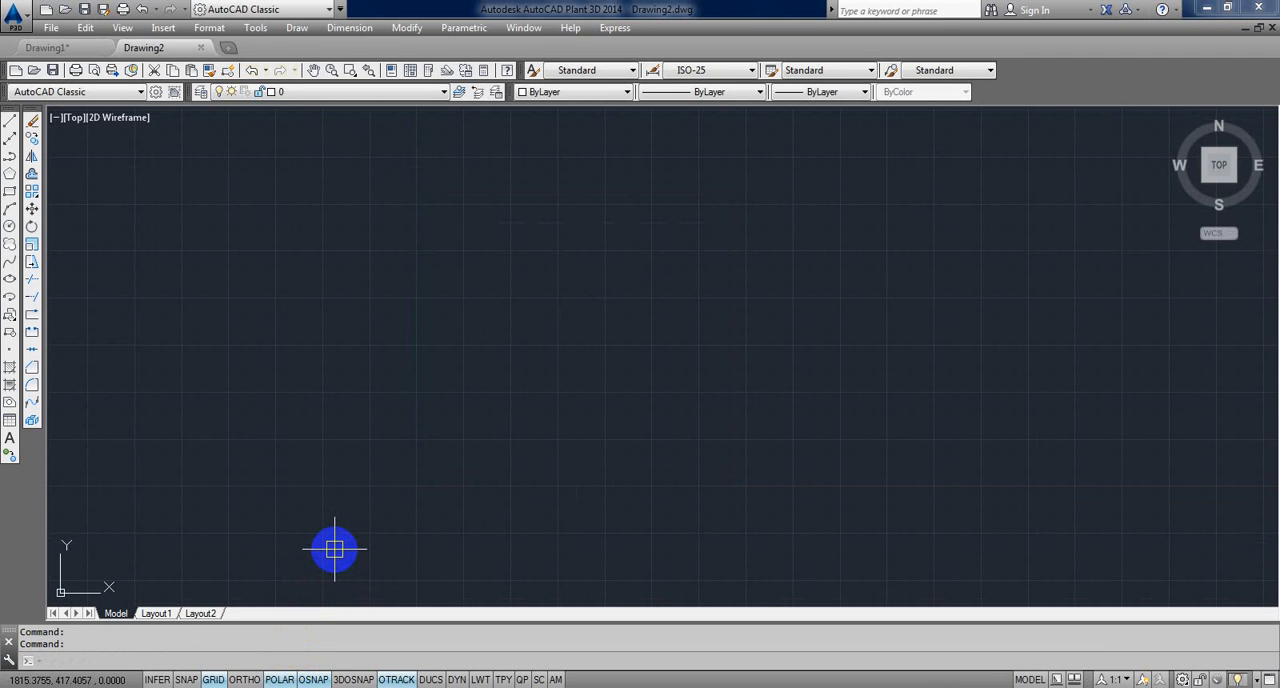
text(MEAS)
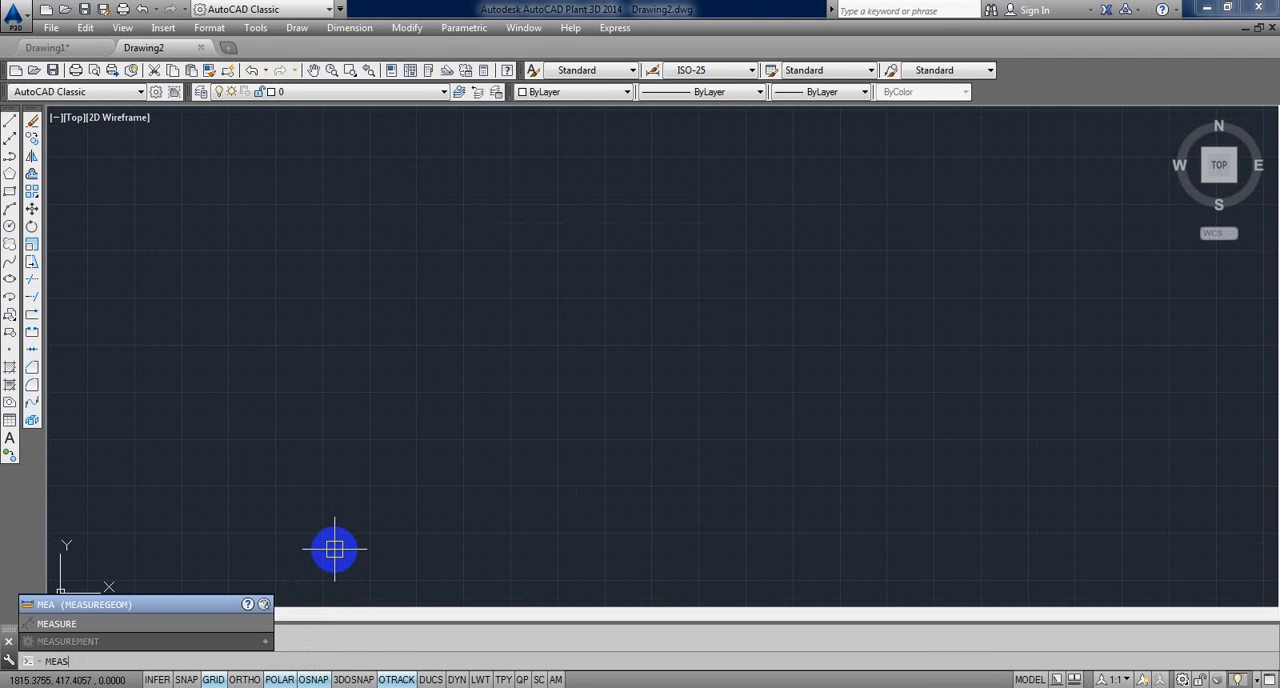
text(UREMENT)
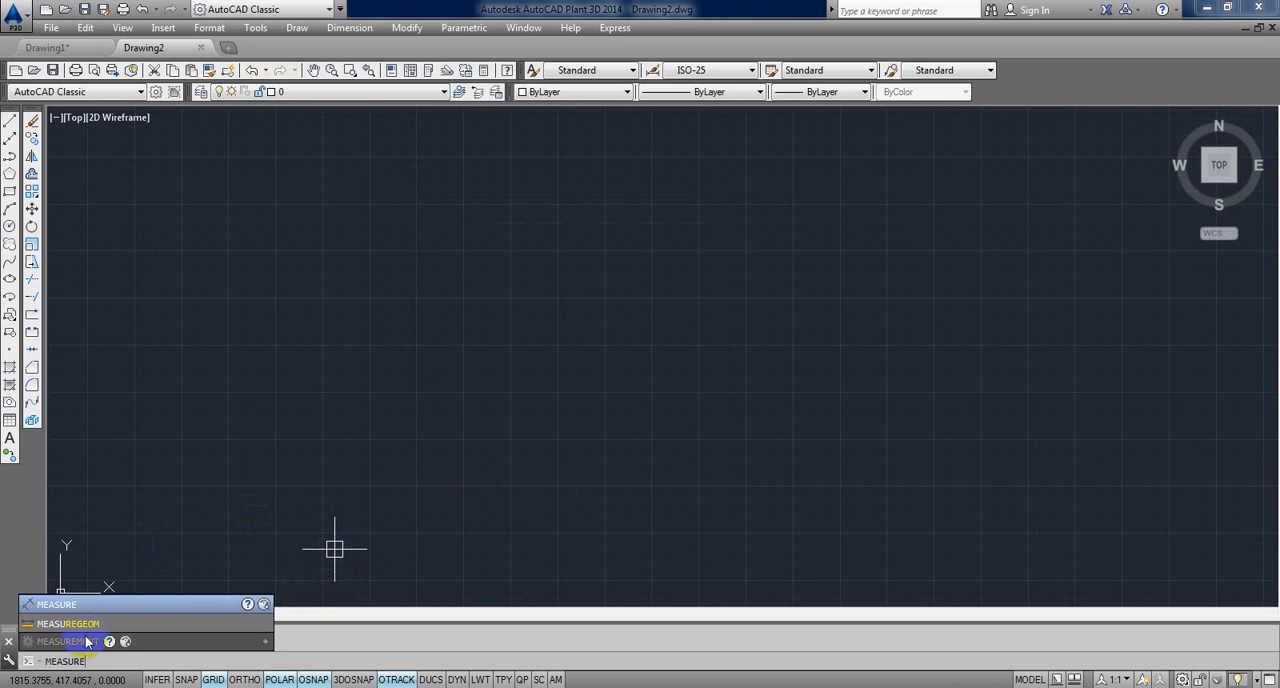
key(Return)
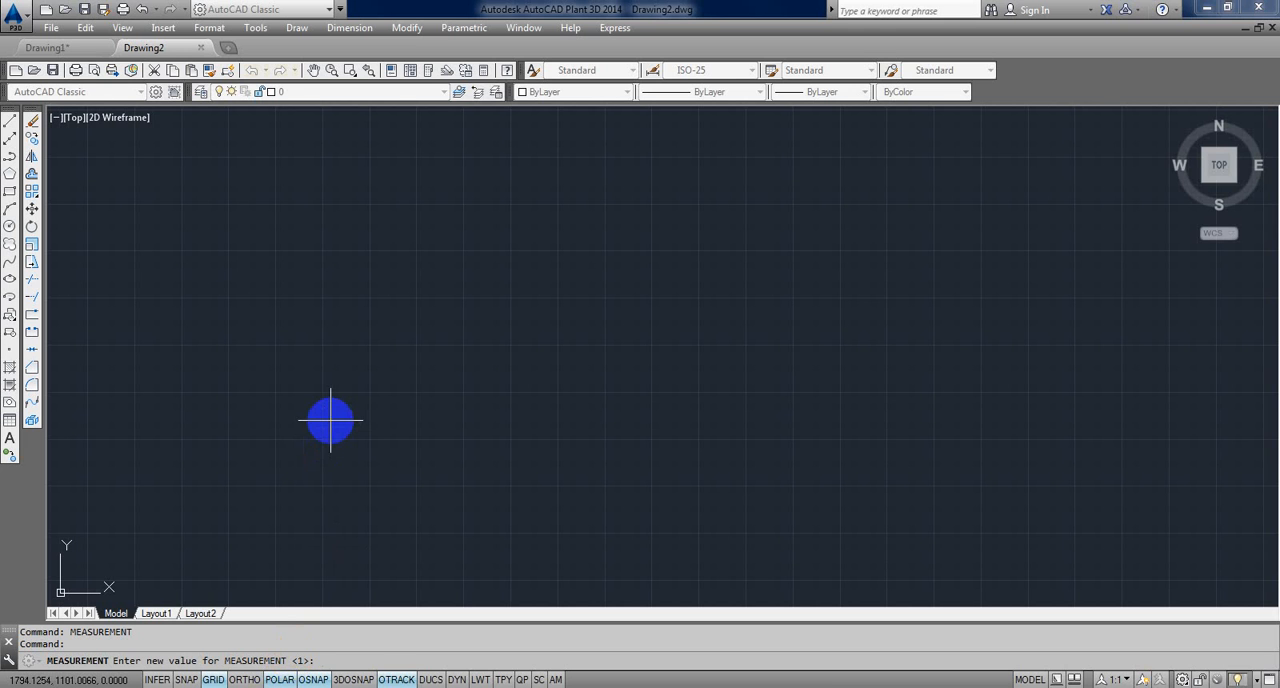
key(Escape)
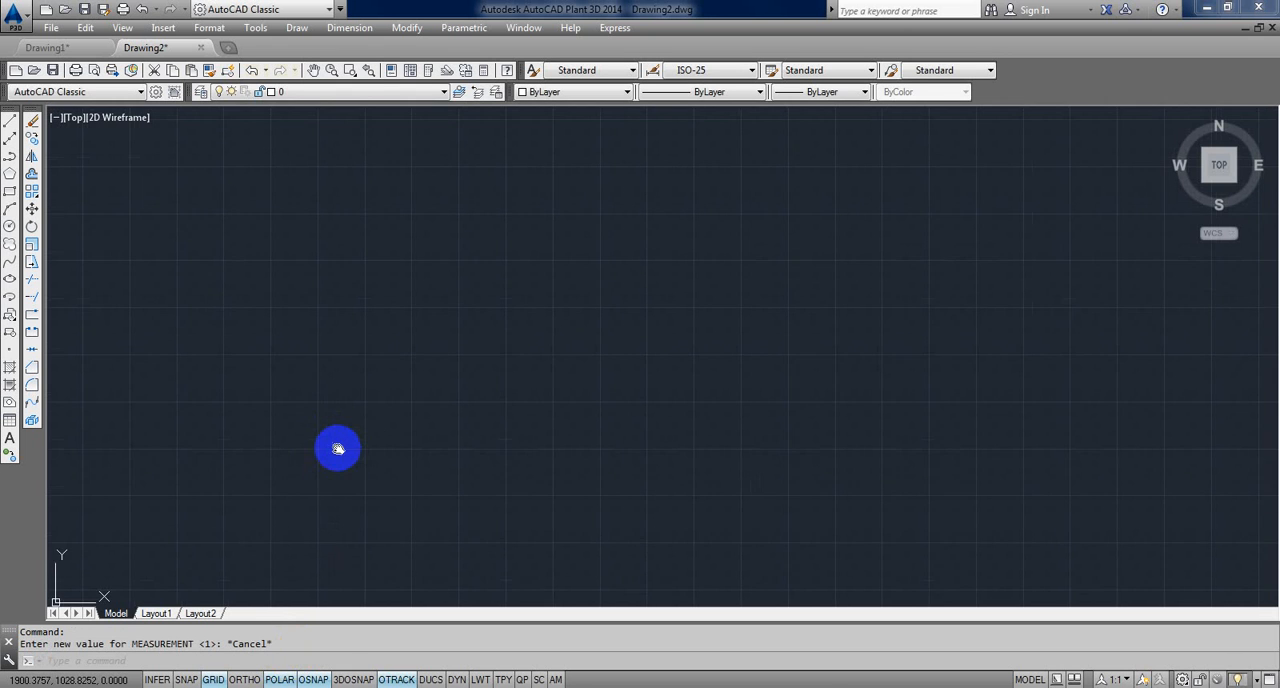
Step: Return to Drawing1 and open its Layout1 paper space sheet
key(ctrl+Tab)
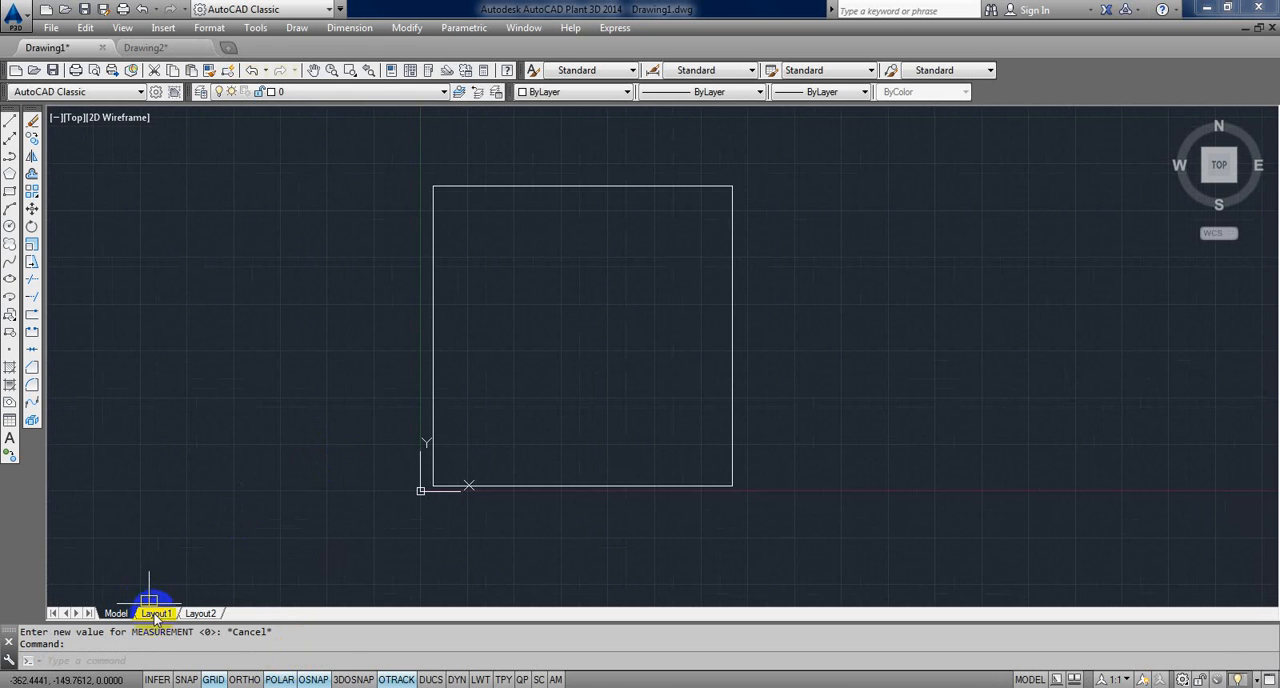
mouse_move(157, 614)
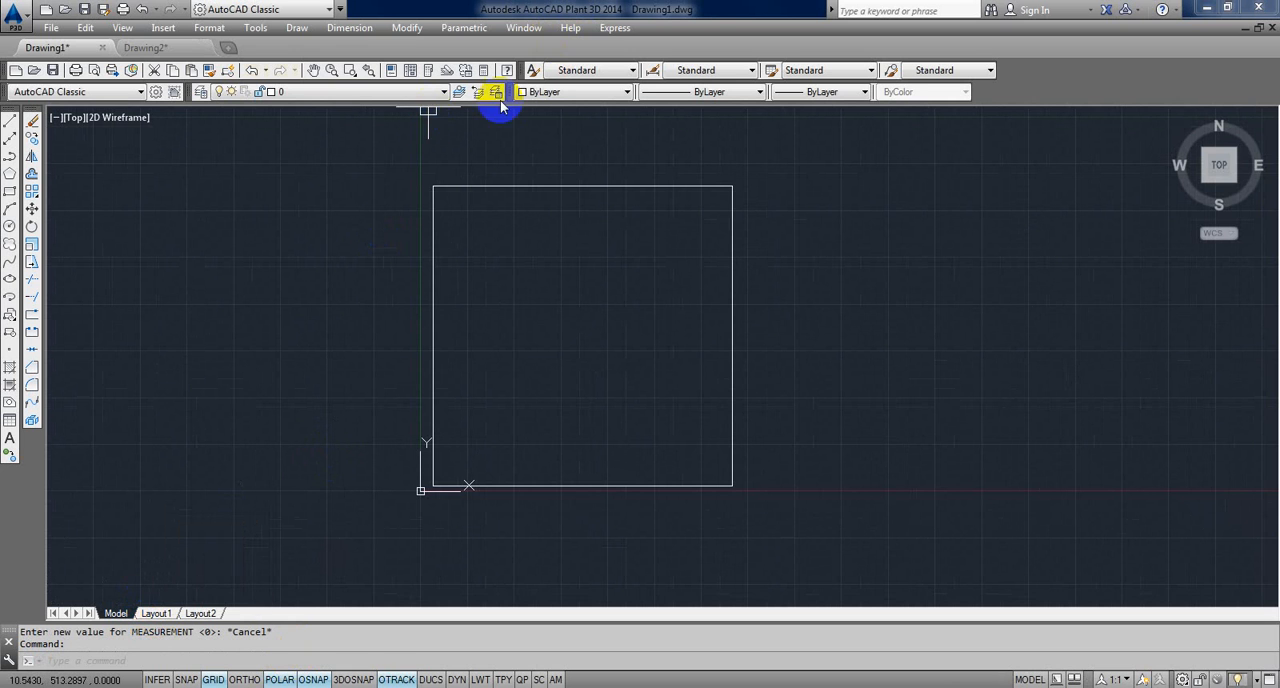
click(160, 614)
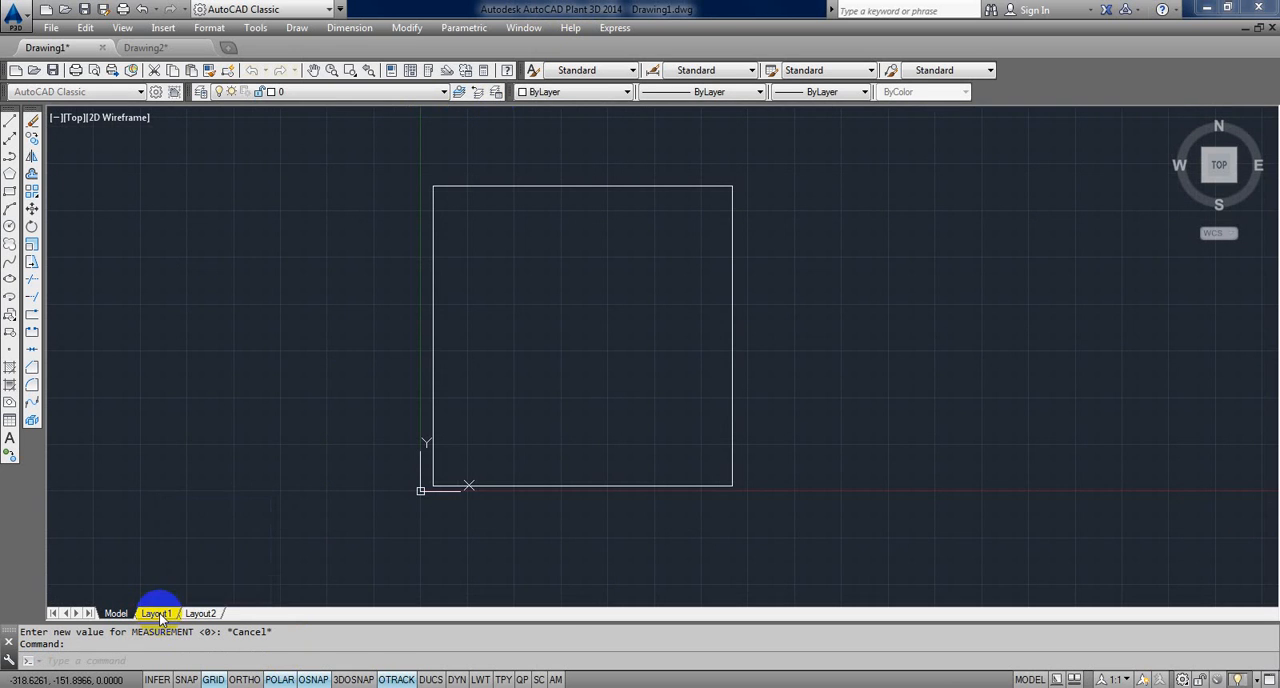
scroll(420, 400, down, 2)
scroll(420, 400, up, 2)
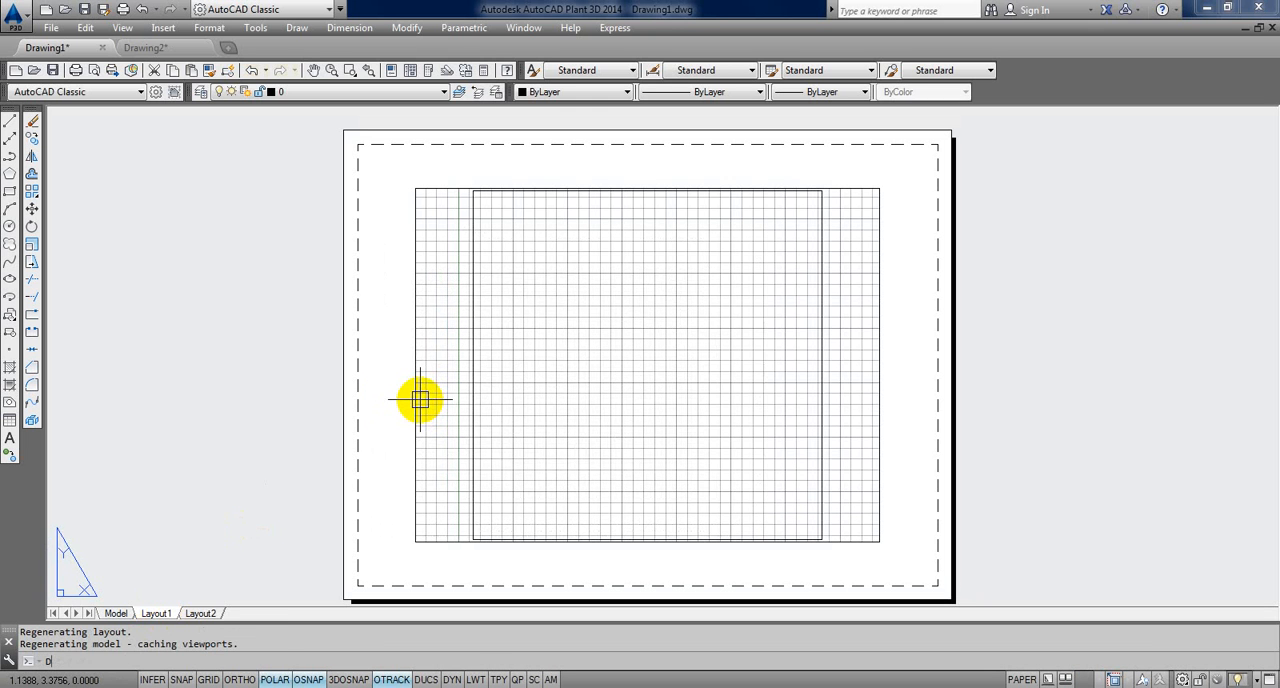
Step: Try to measure across the width of Layout1's printable area with DIST, and switch to Drawing2
text(I)
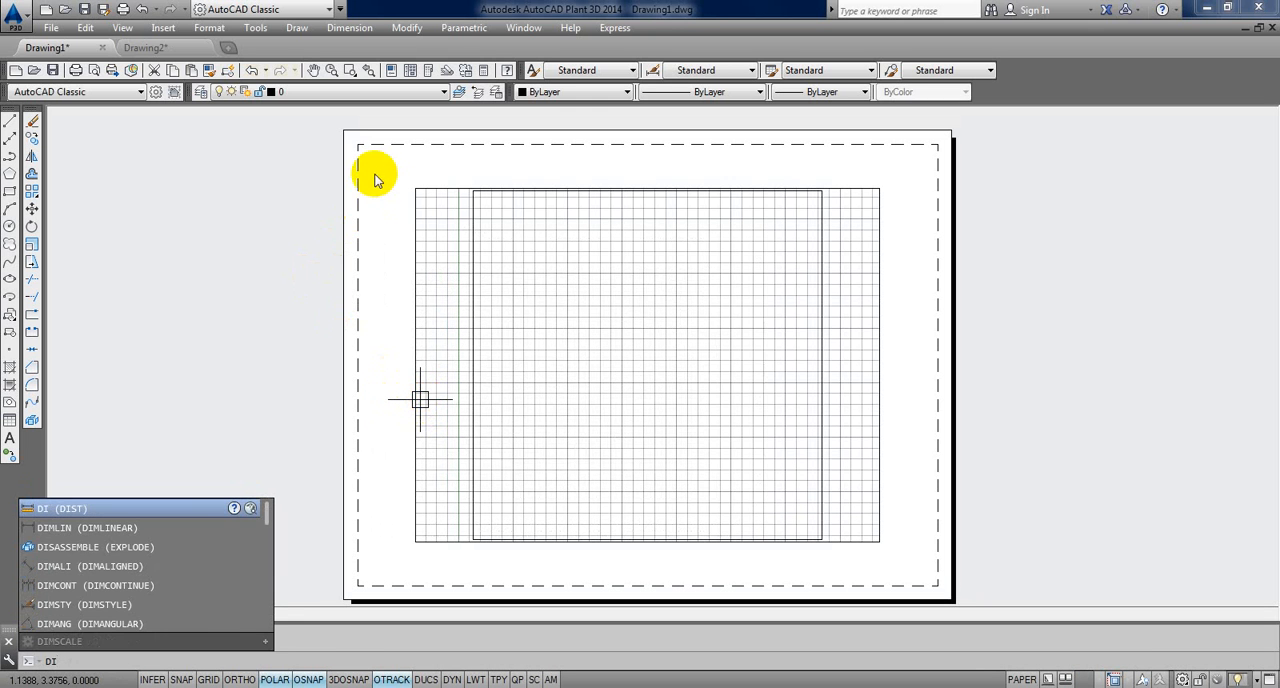
key(Return)
click(360, 160)
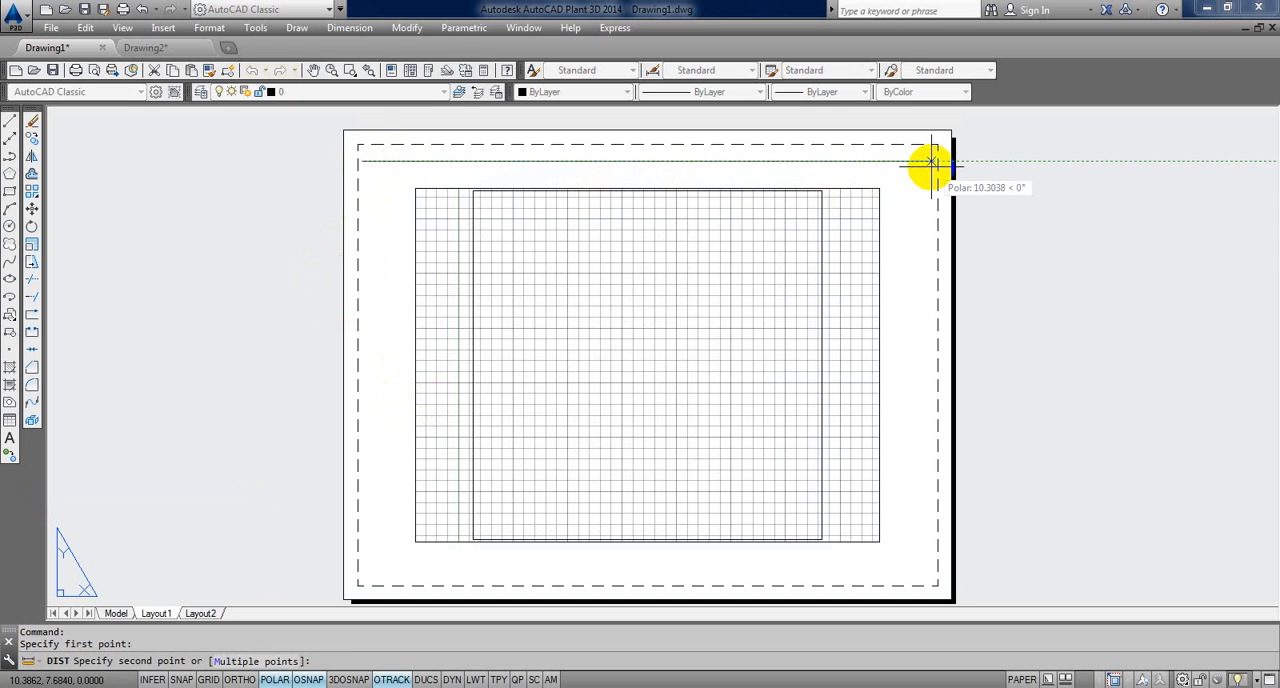
key(Escape)
key(ctrl+Tab)
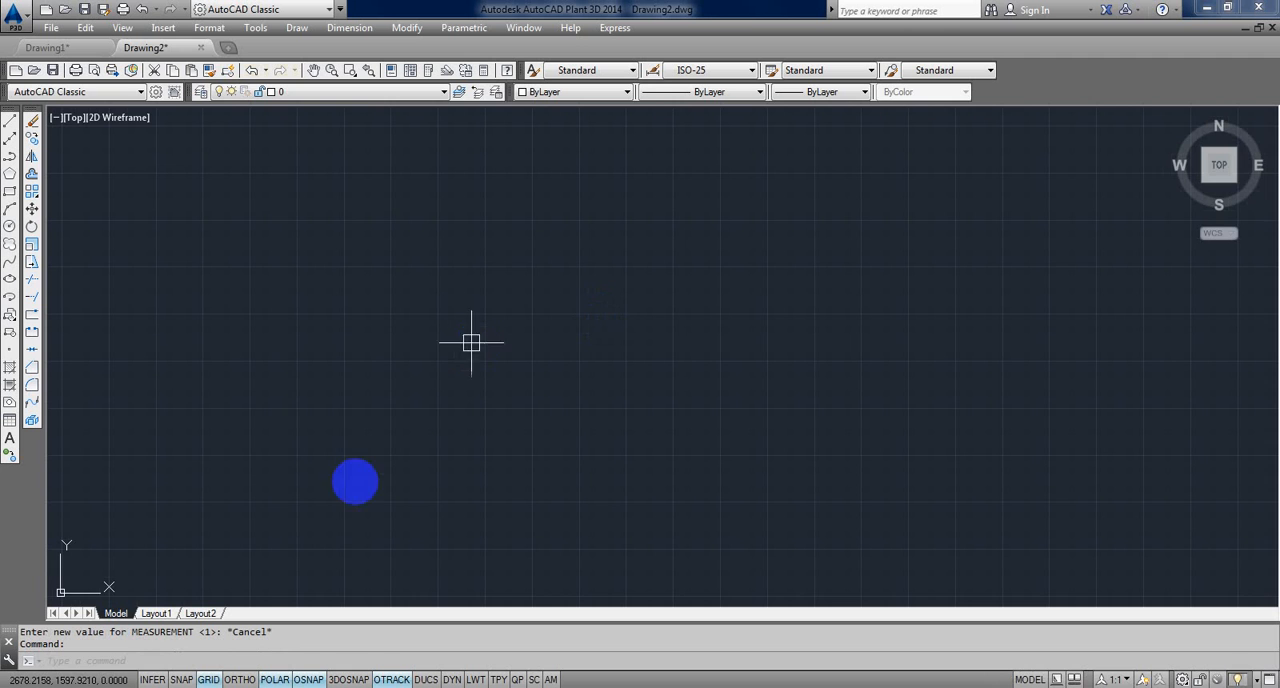
Step: Open Drawing2's Layout1 sheet and try to measure across the width of its printable area with DIST
click(150, 612)
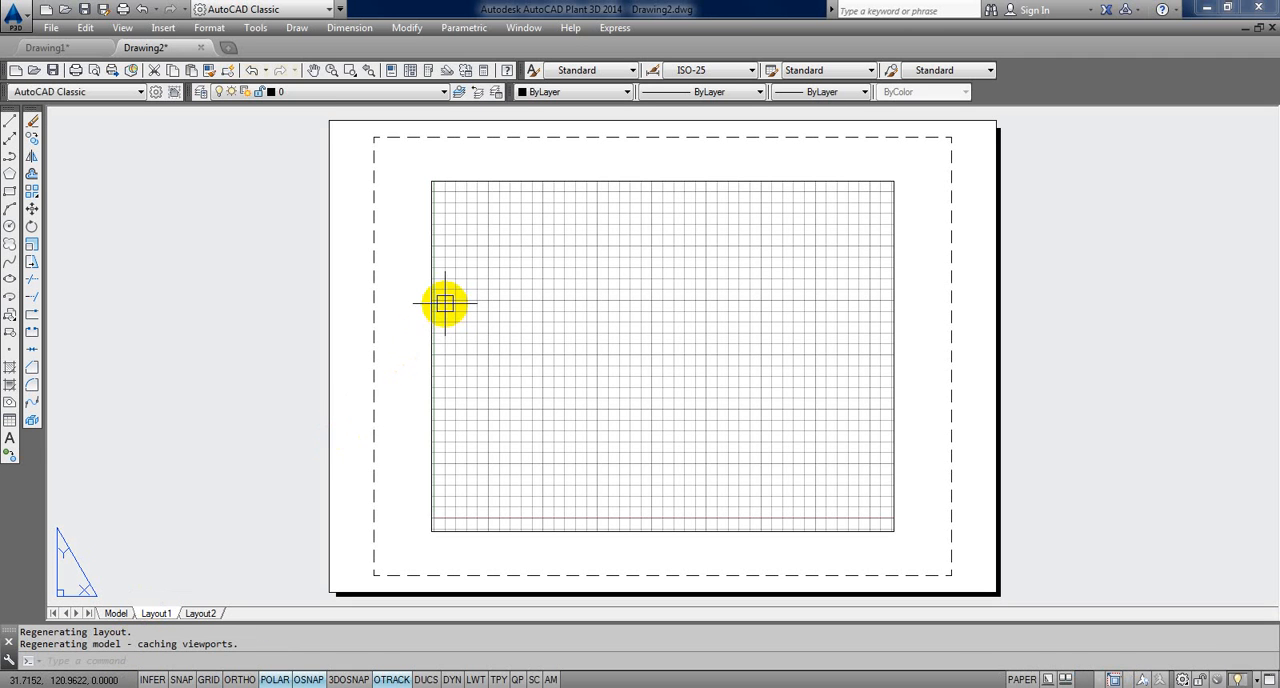
text(d poi)
key(Return)
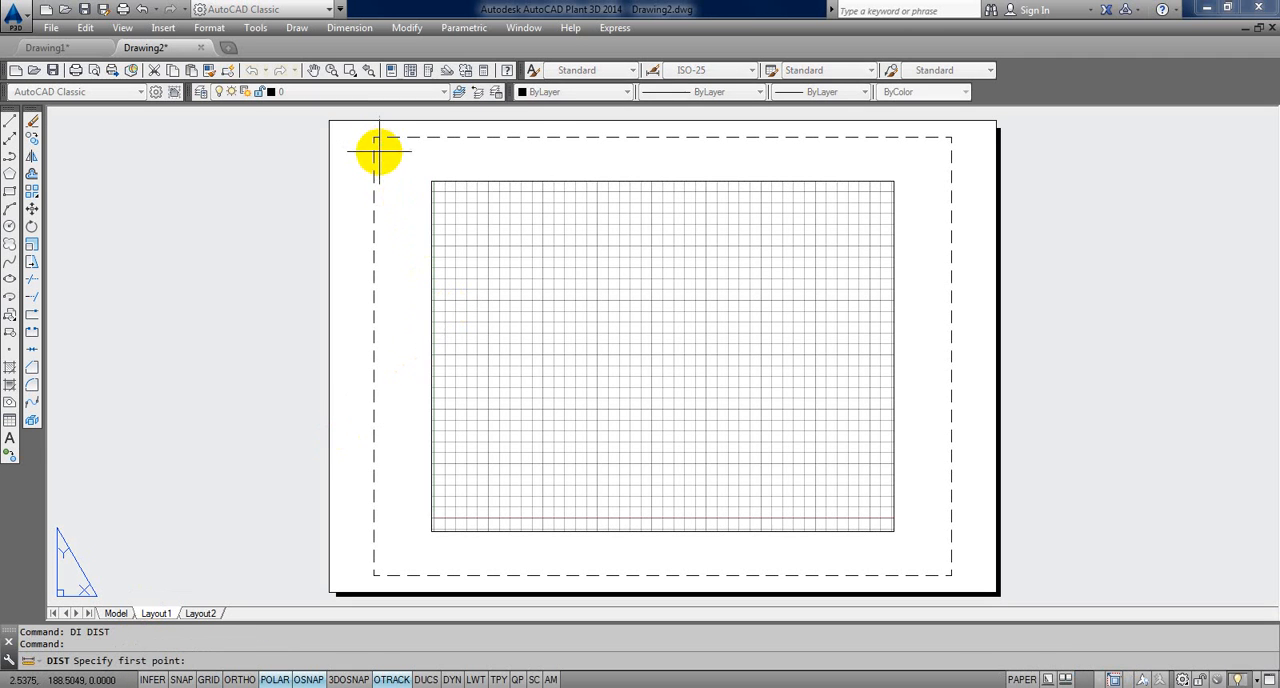
click(378, 151)
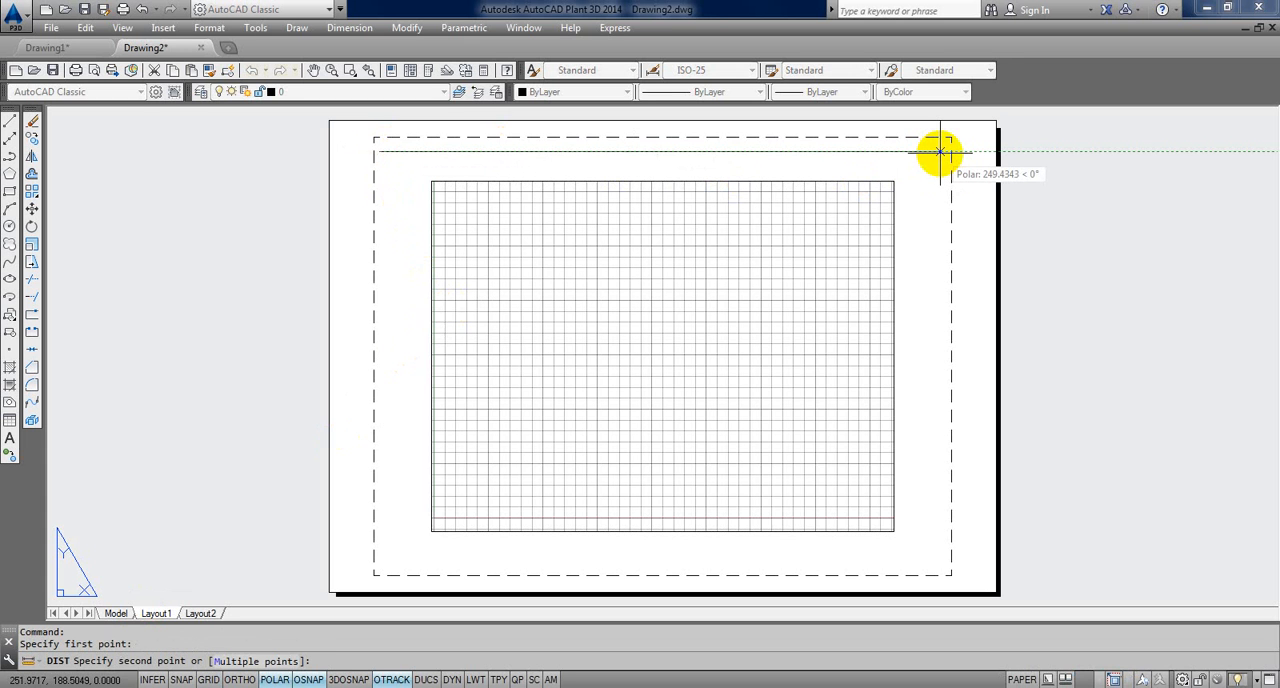
key(Escape)
middle_drag(521, 388, 475, 372)
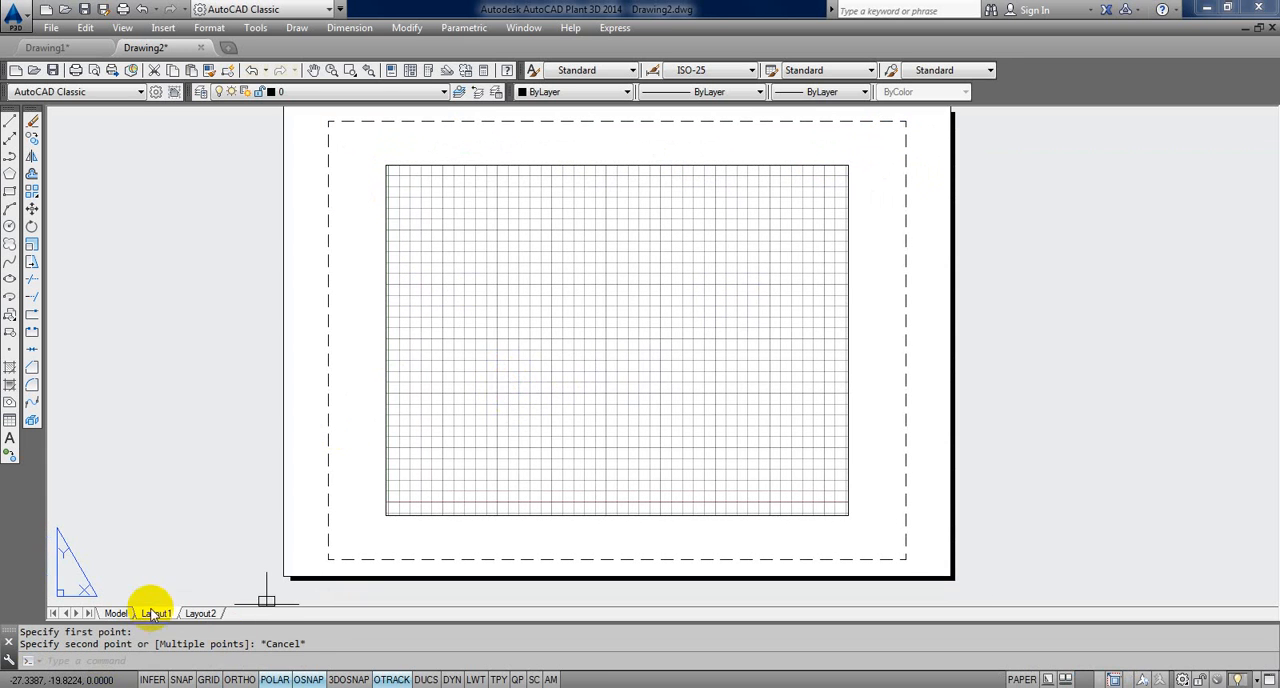
Step: Return Drawing2 to model space and review its available dimension styles without changing the current one
click(116, 613)
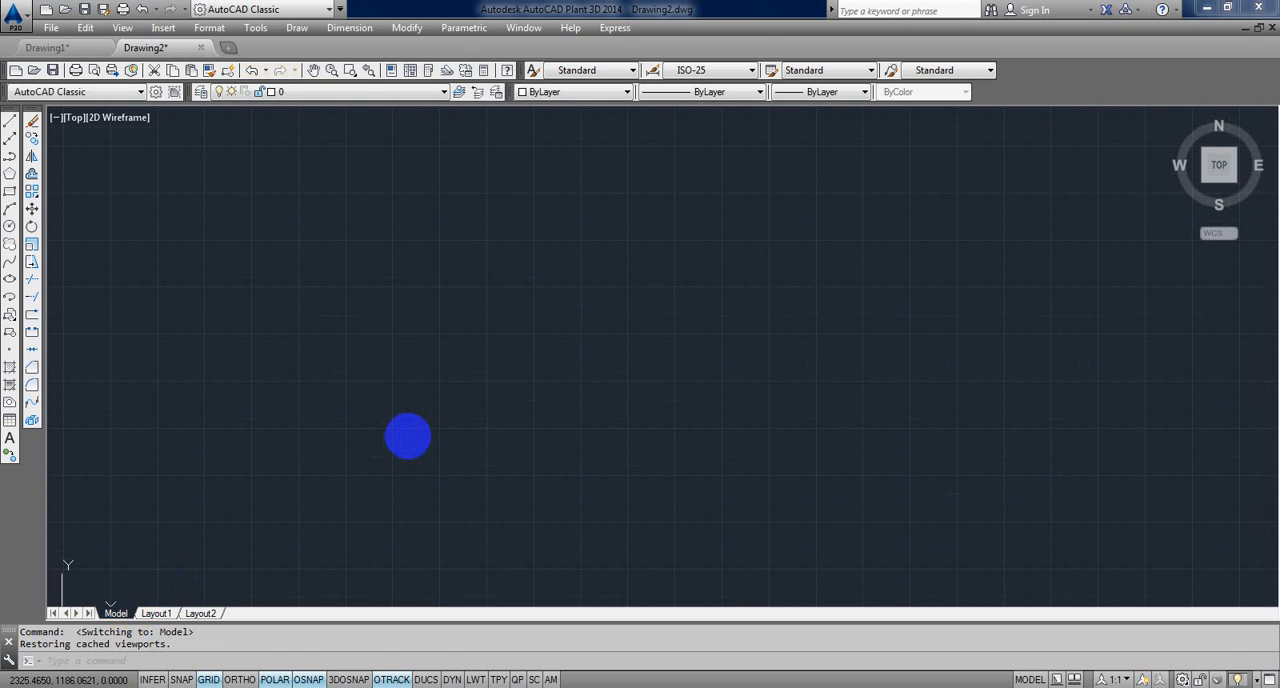
click(748, 71)
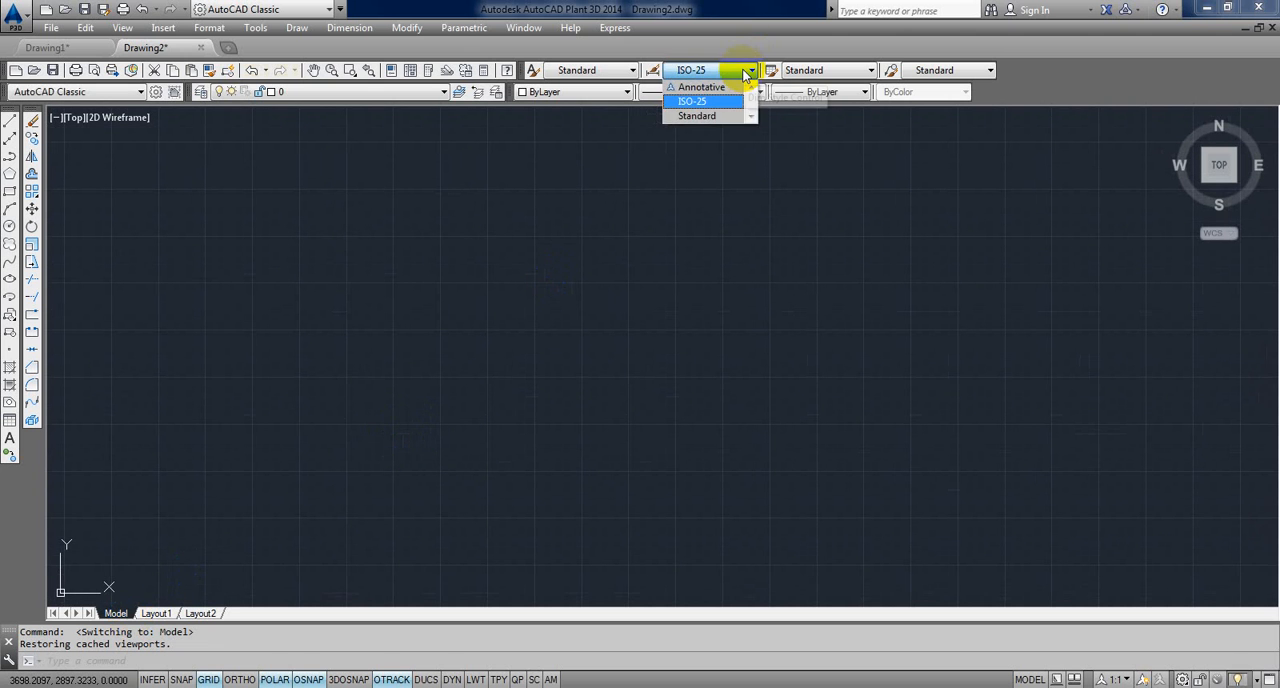
click(745, 75)
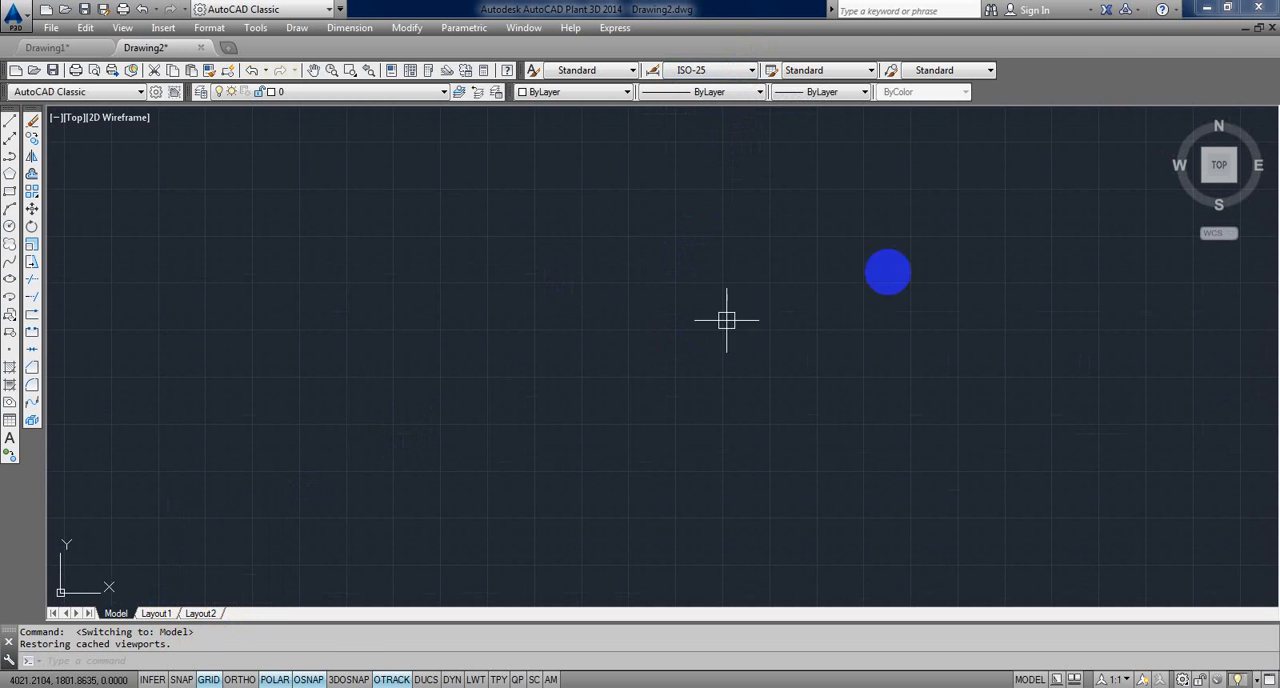
click(960, 300)
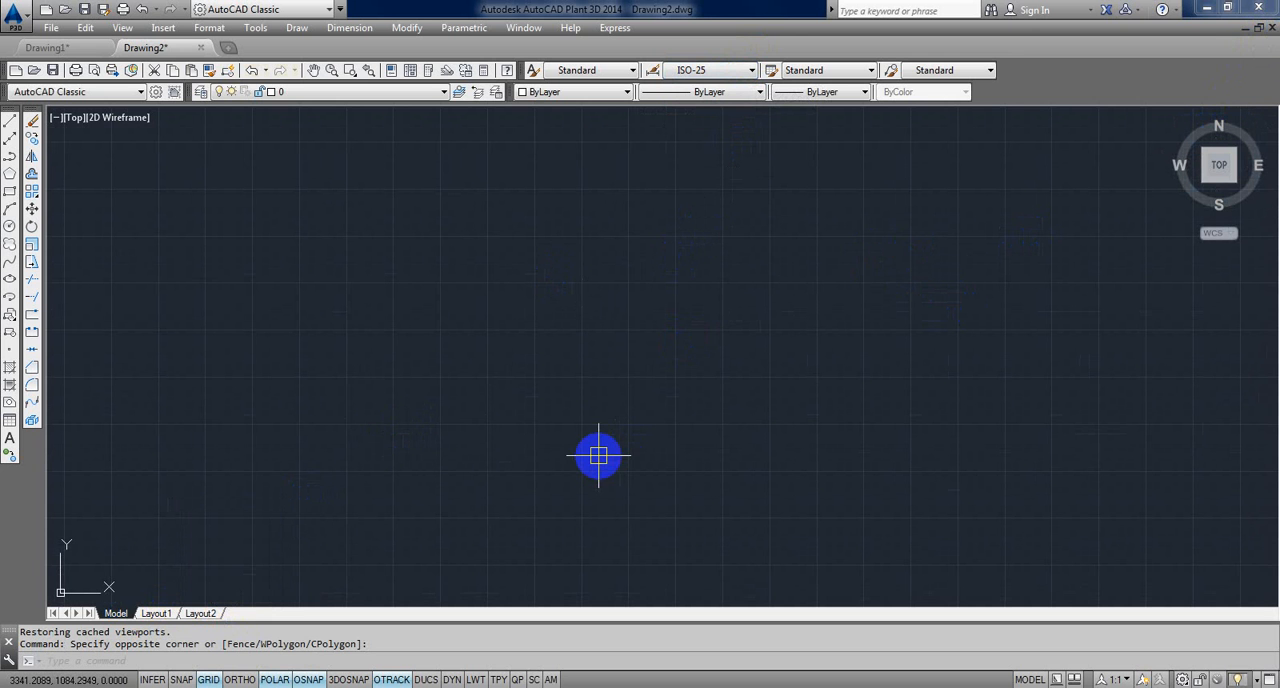
Step: Close Drawing2 and Drawing1 without saving either one
click(1271, 29)
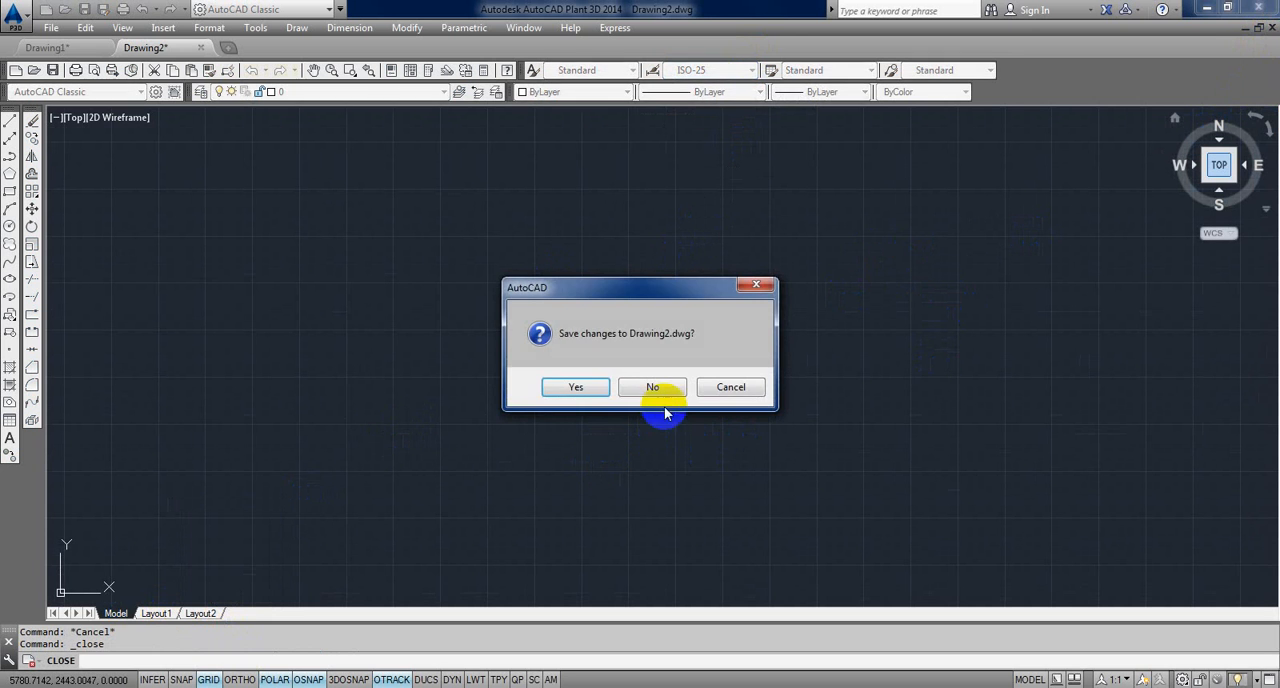
click(663, 383)
click(1270, 28)
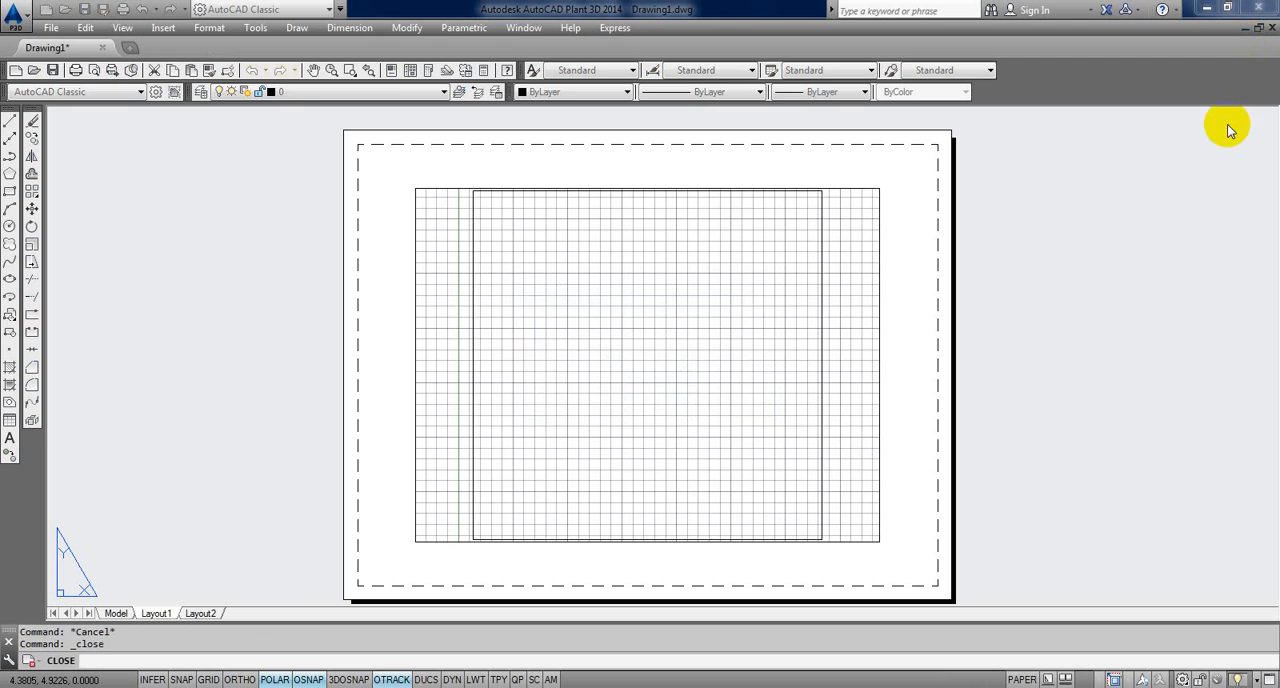
click(677, 391)
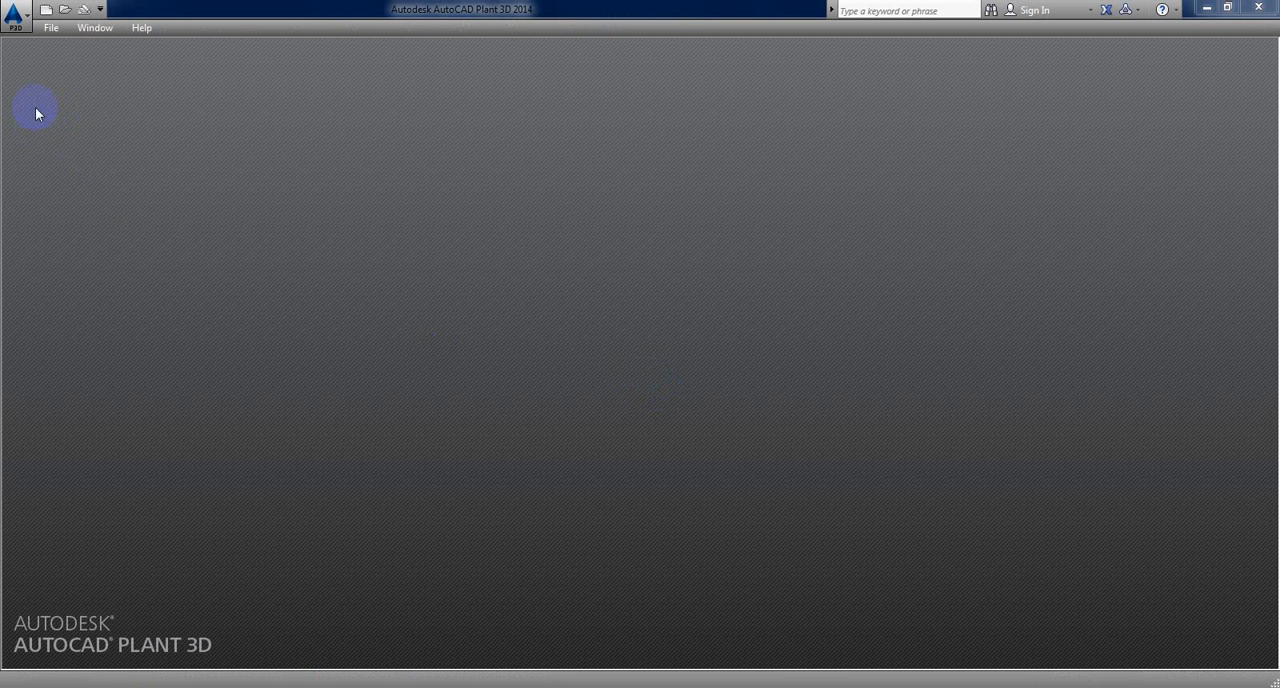
Step: Create a new drawing from the acad template
click(50, 27)
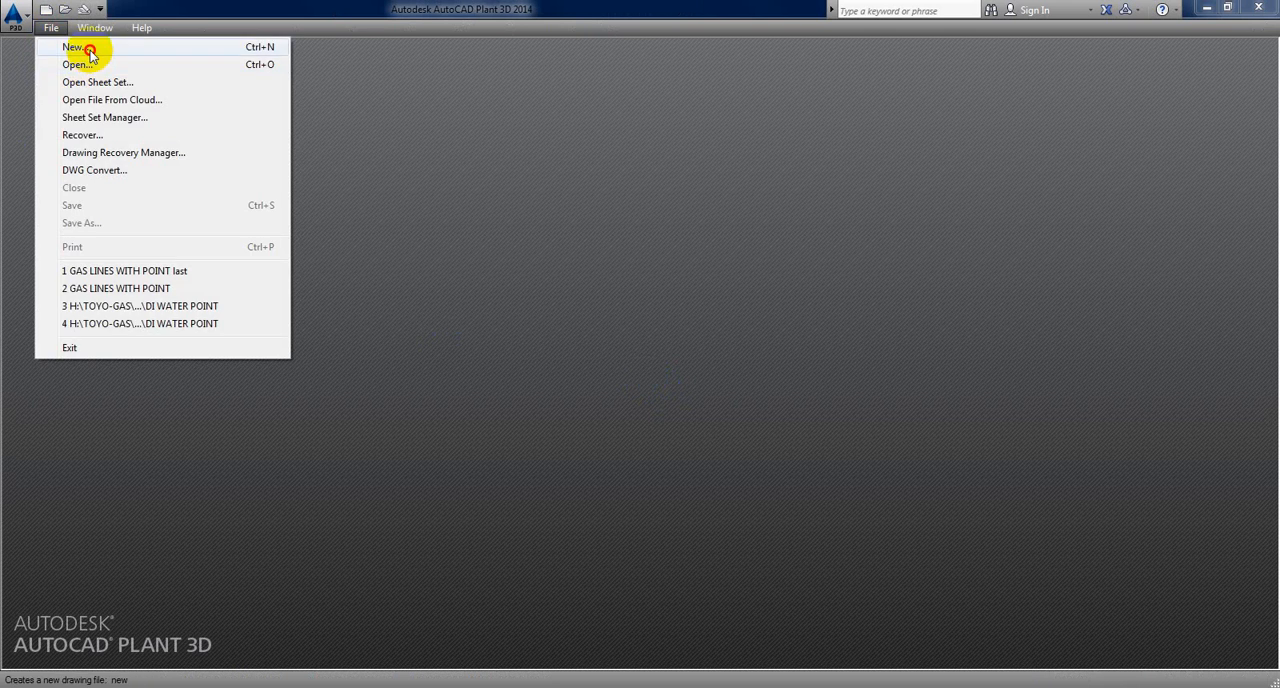
click(86, 48)
click(377, 265)
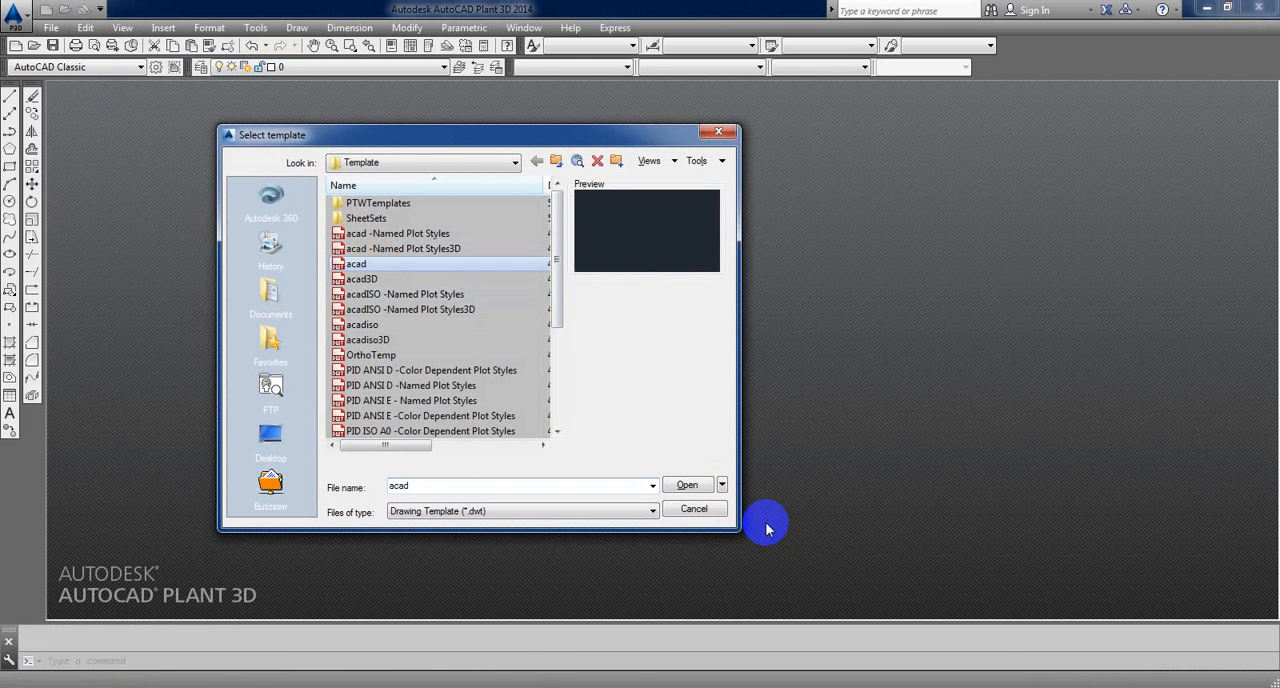
click(703, 487)
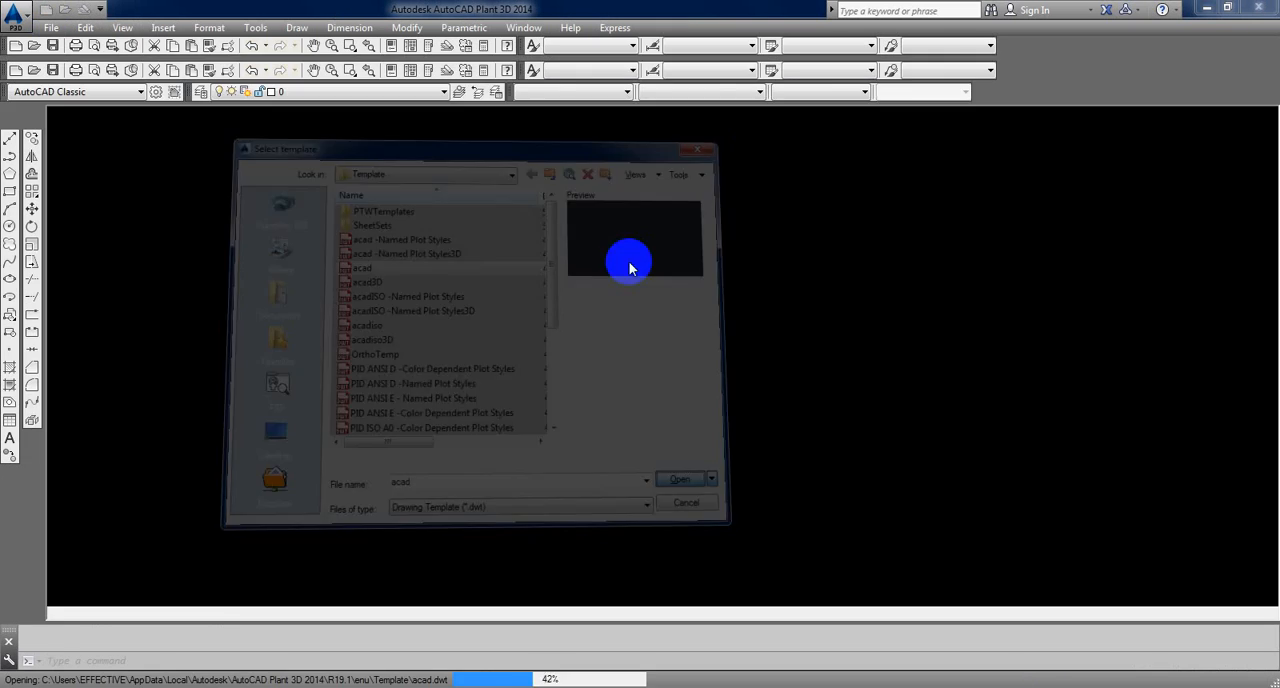
Step: Draw a vertical line 200 units long in model space and regenerate the model
scroll(521, 273, up, 2)
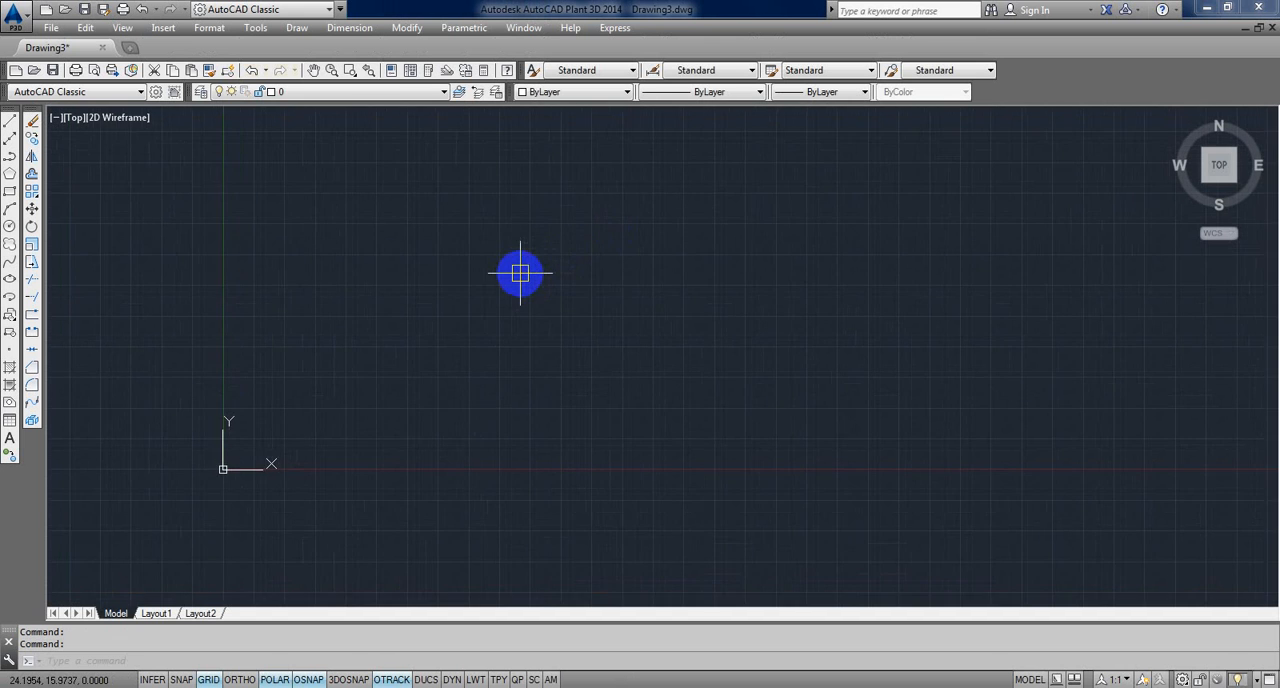
text(L)
key(Return)
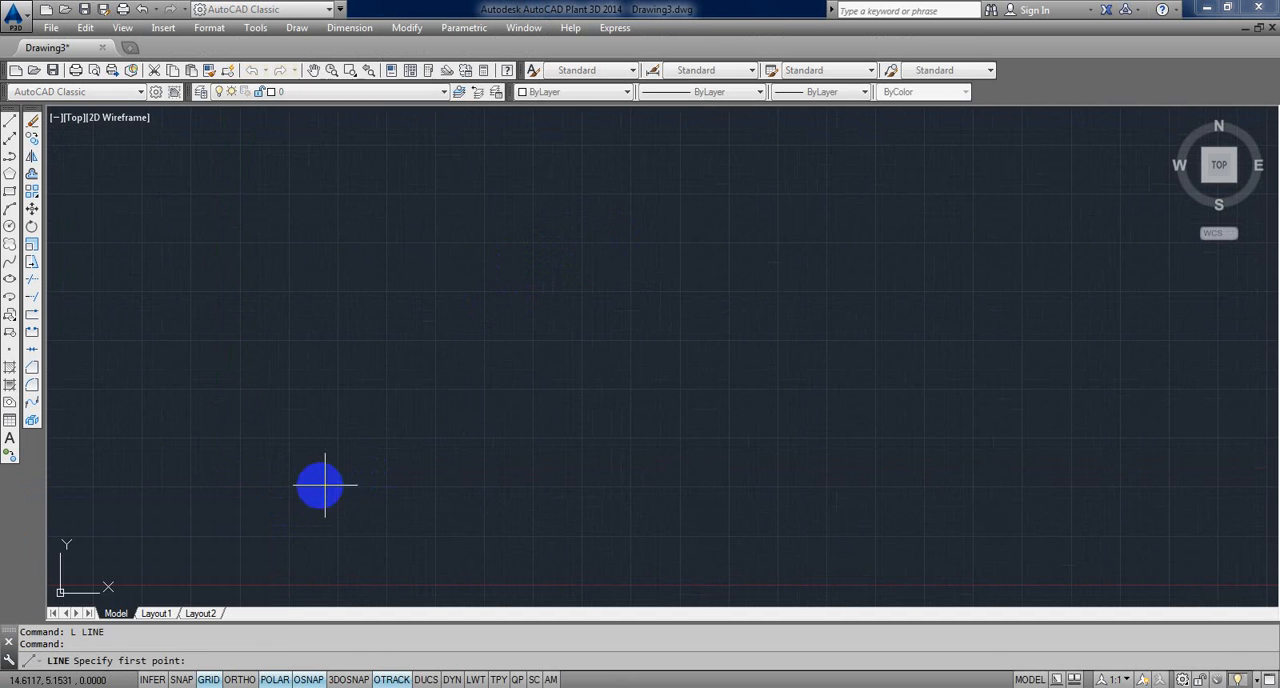
click(307, 490)
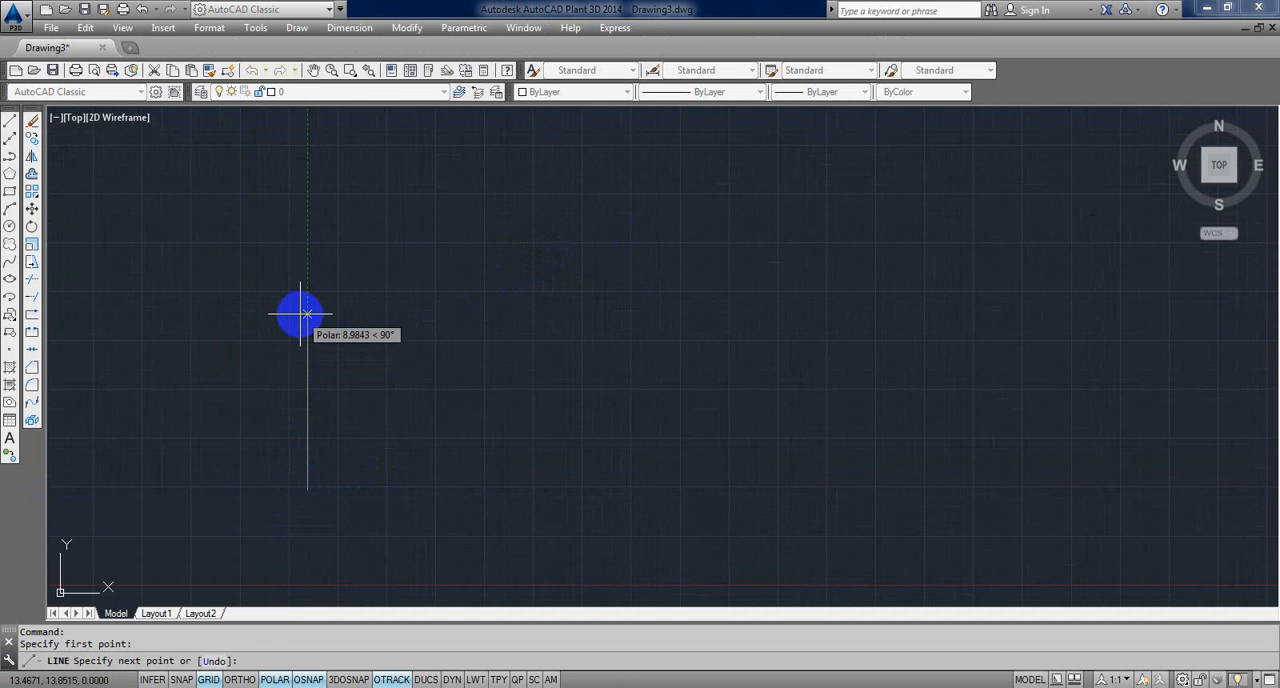
text(200)
key(Return)
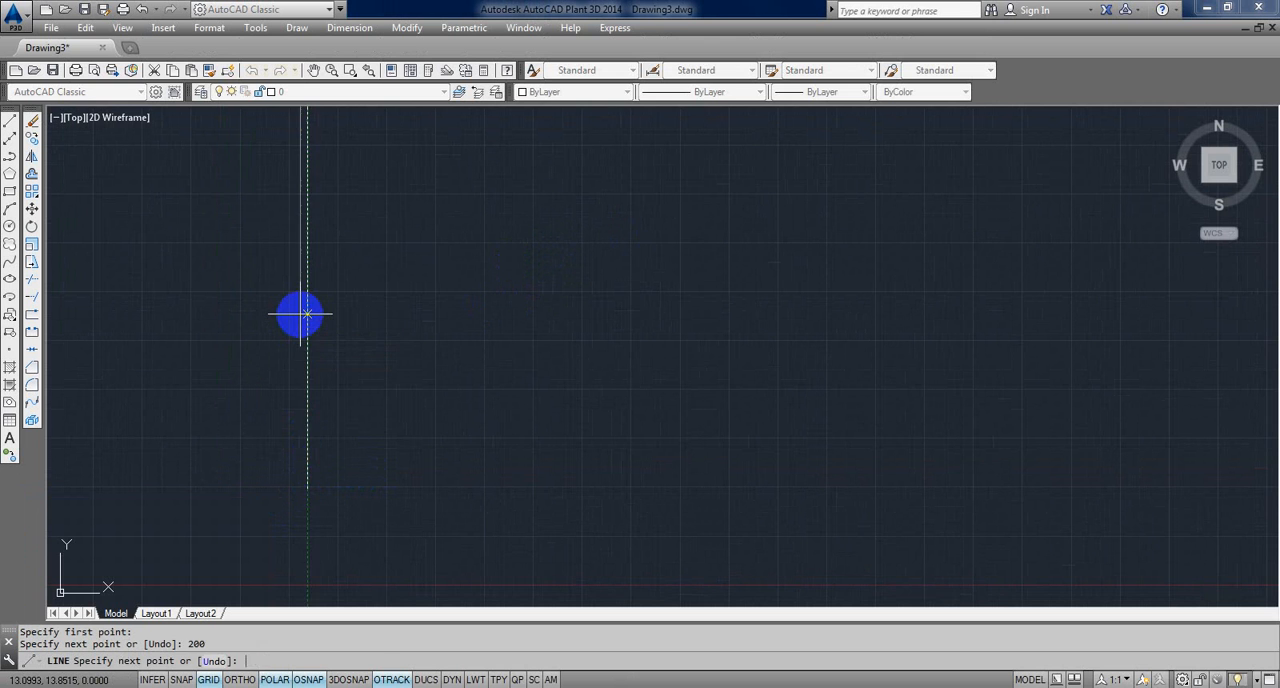
scroll(318, 412, down, 2)
middle_drag(322, 351, 309, 426)
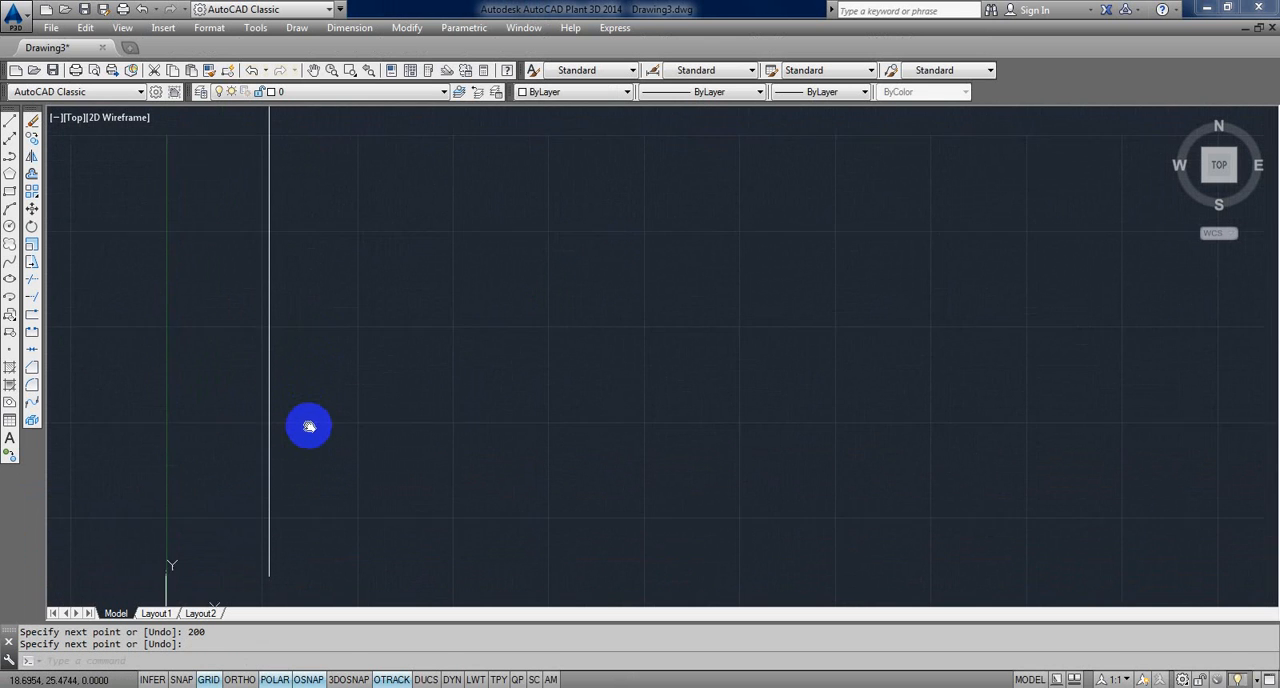
text(RE)
key(Return)
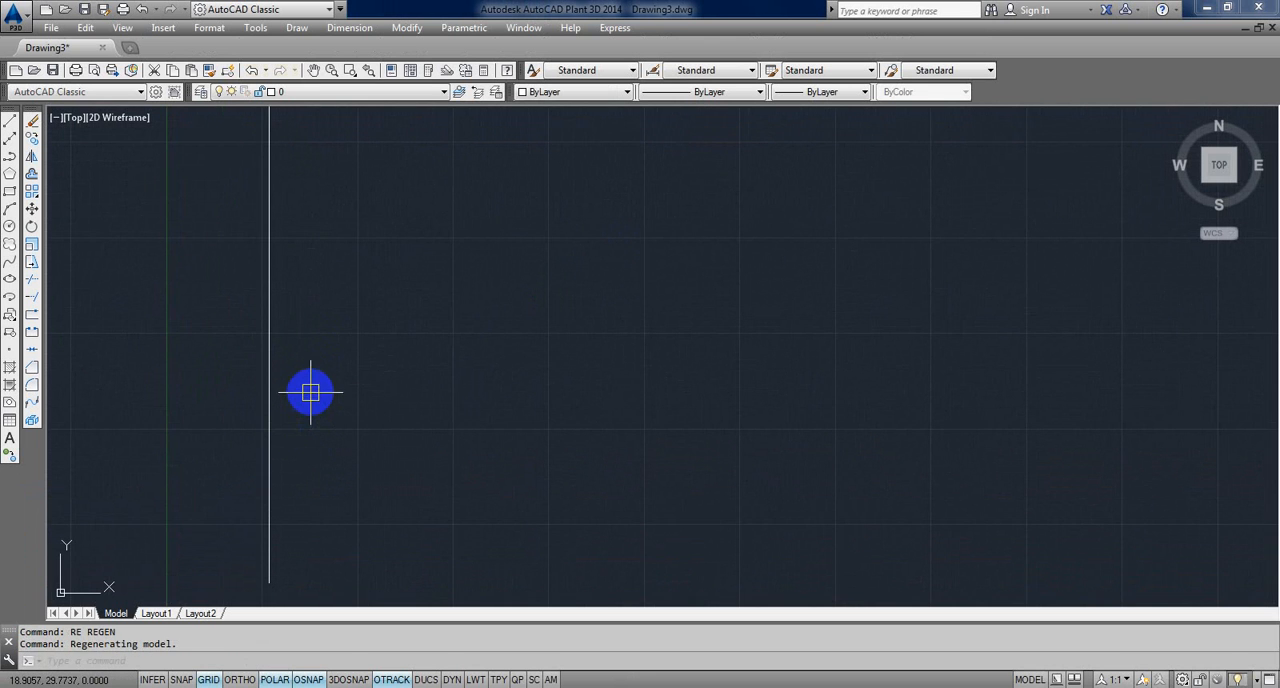
scroll(305, 430, down, 3)
scroll(300, 441, up, 2)
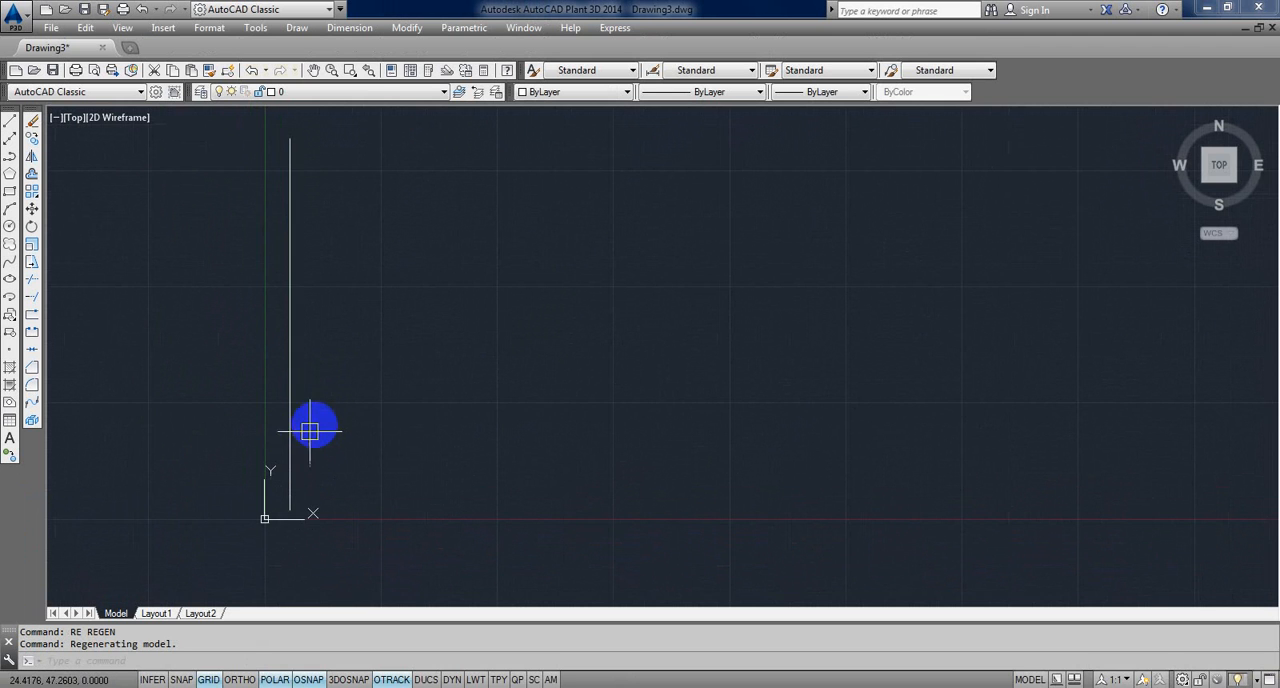
Step: Open the new drawing's Layout1 sheet and try to measure across its printable area with DIST
click(158, 613)
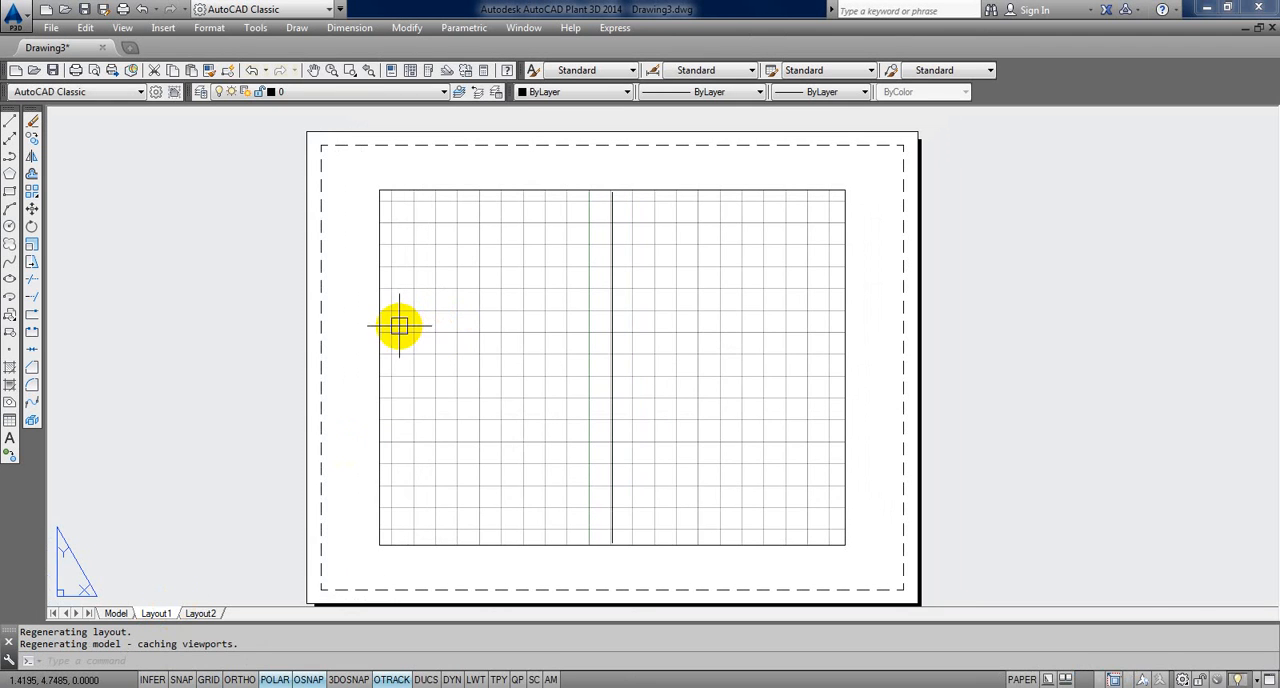
text(di)
key(Return)
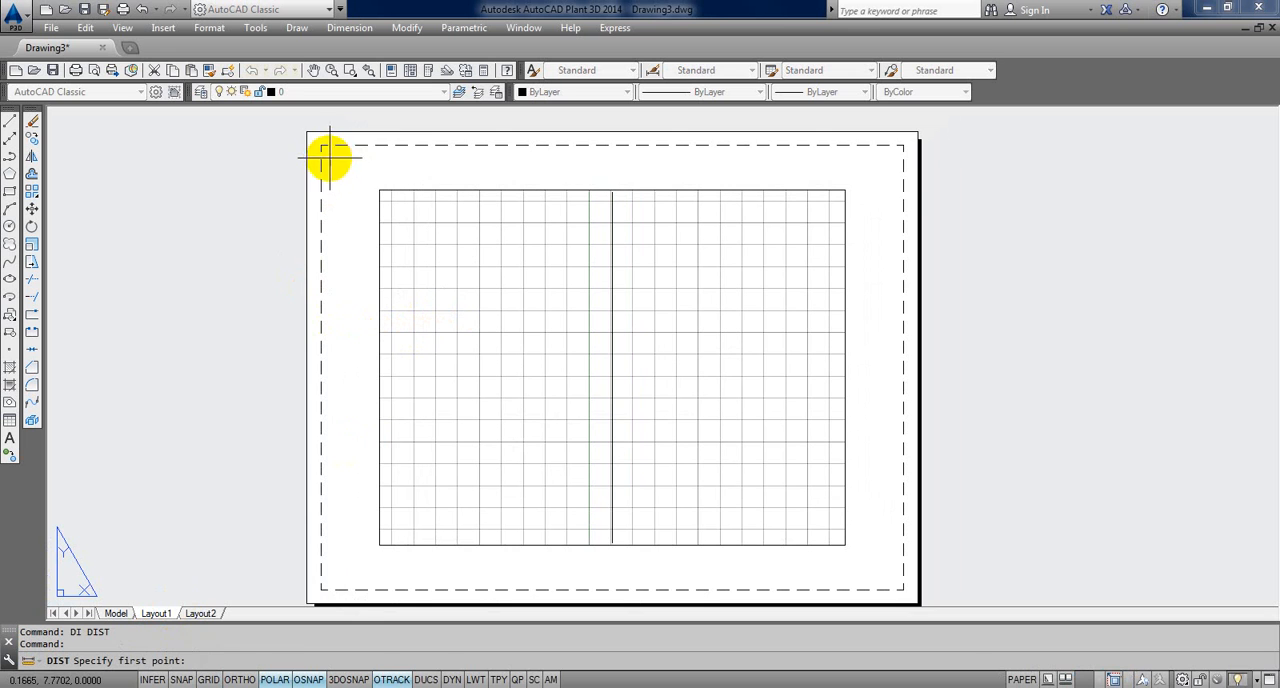
click(326, 157)
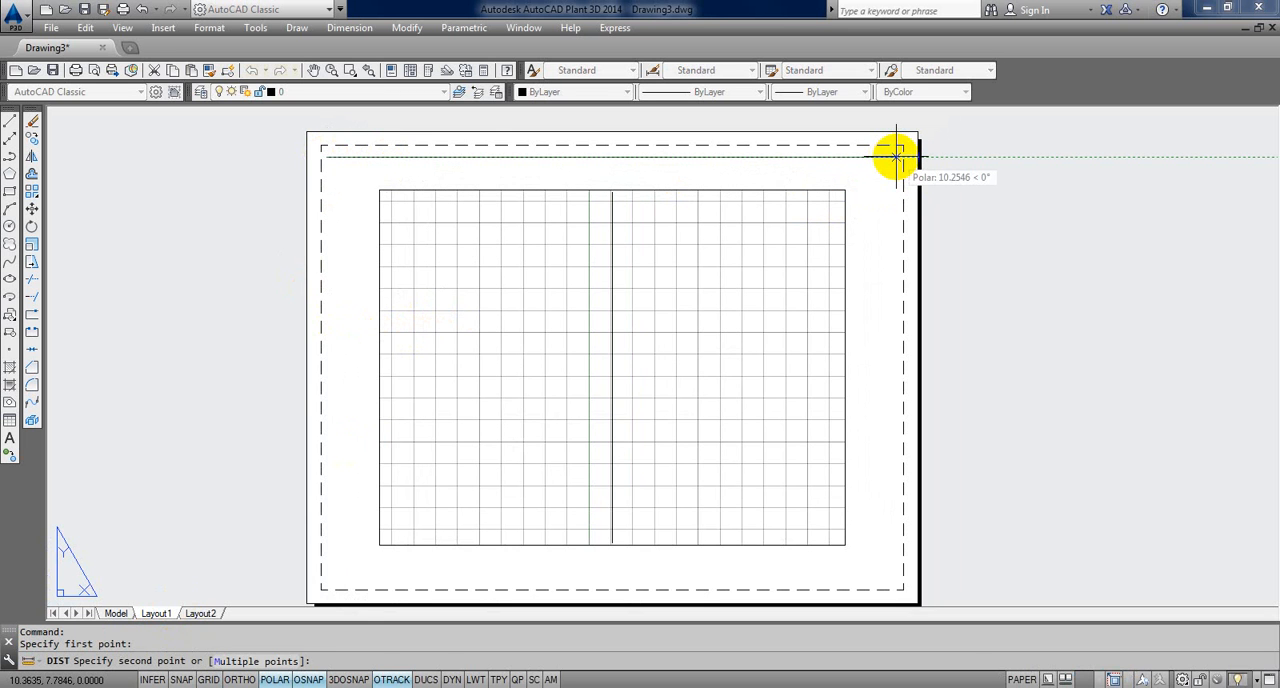
key(Escape)
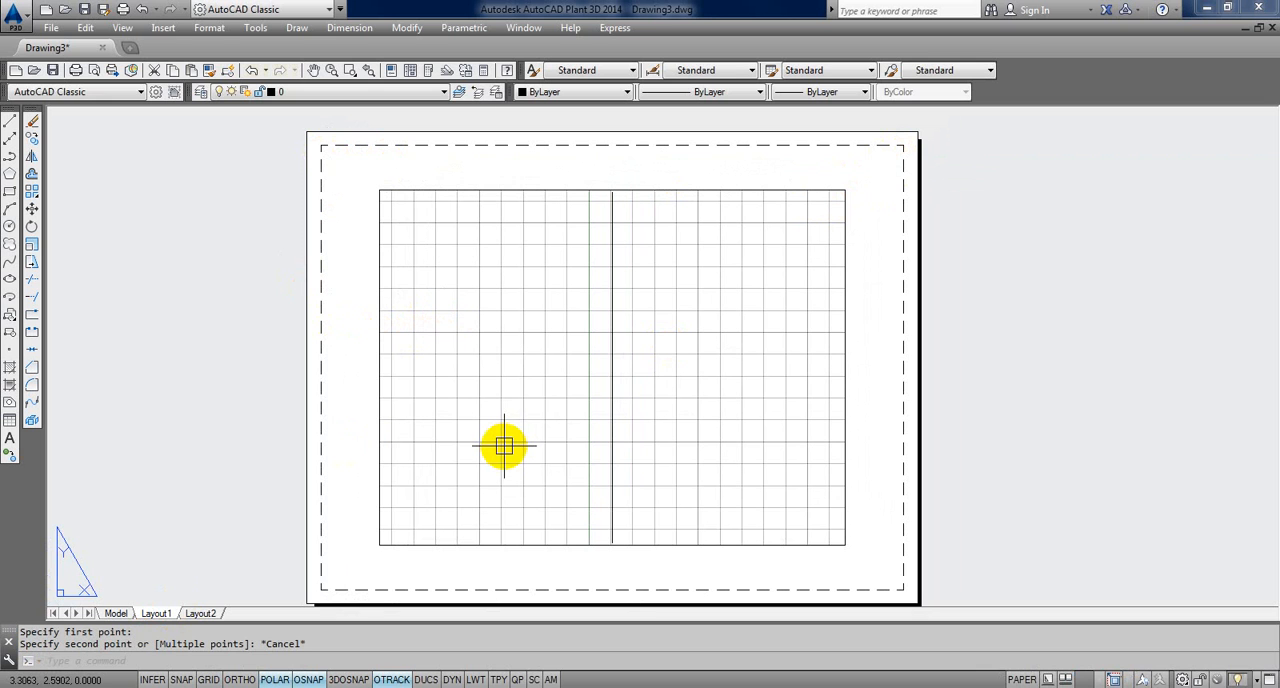
Step: Activate the Layout1 viewport and set its scale to 1/20XP with ZOOM
double_click(494, 325)
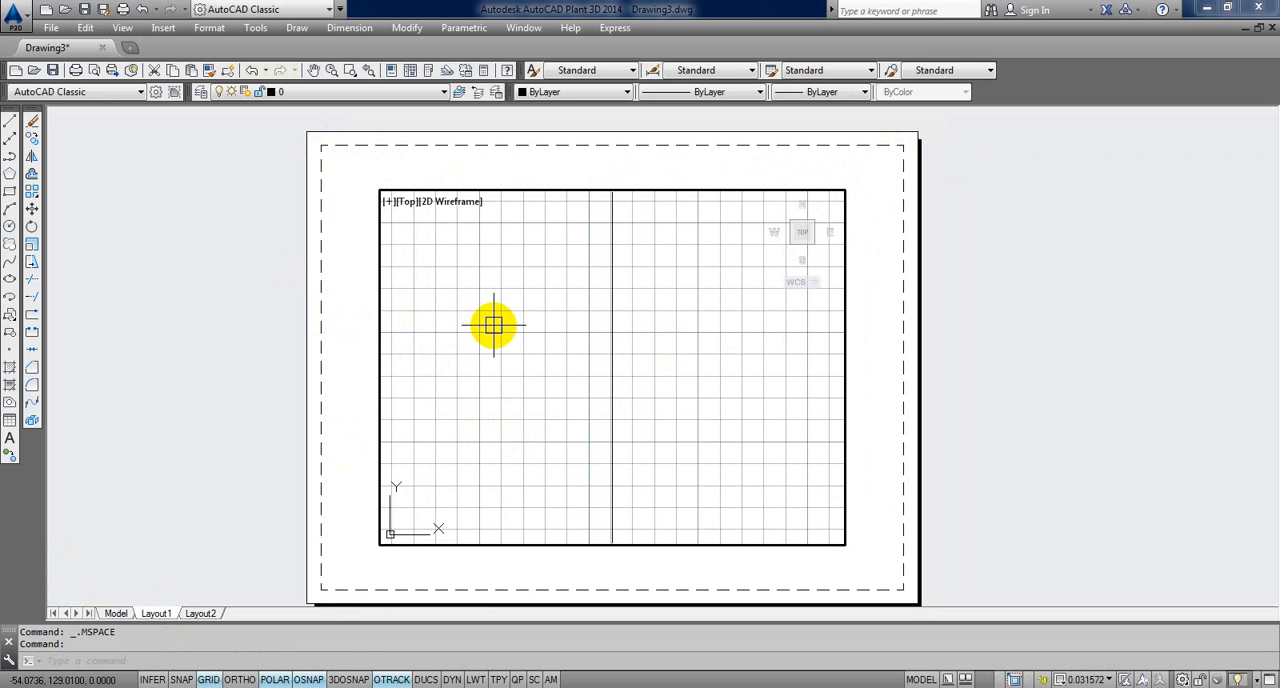
text(z)
key(Return)
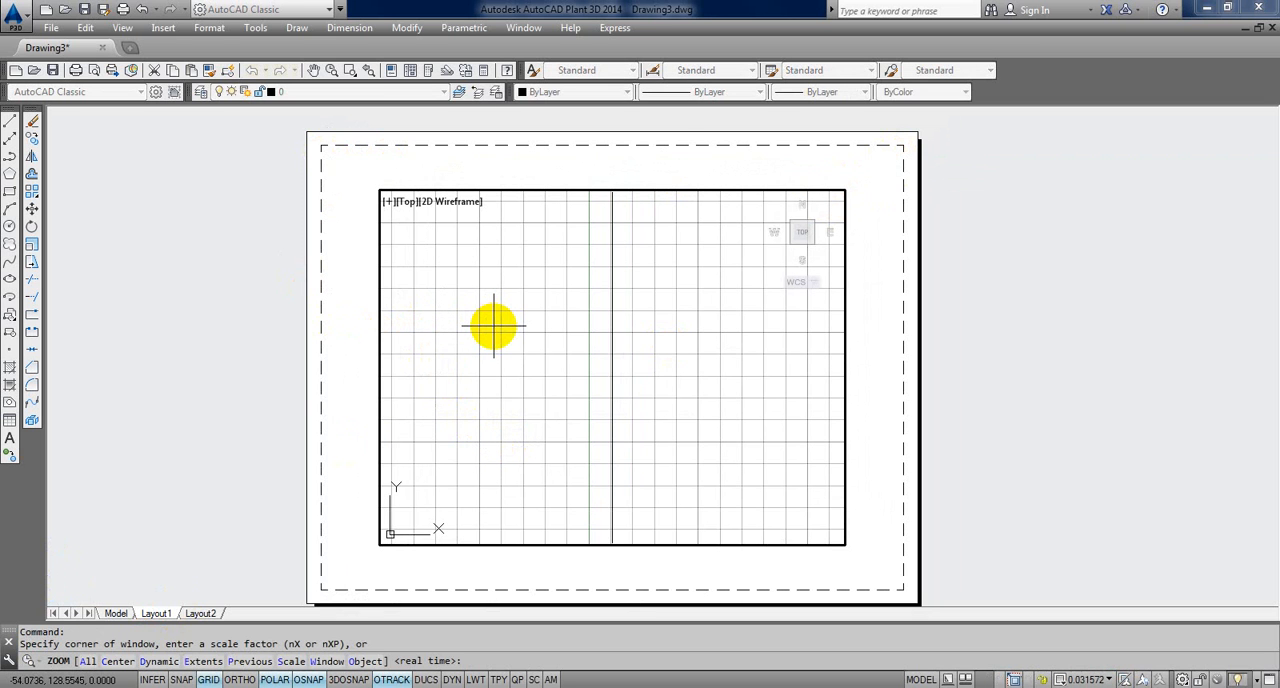
text(1/)
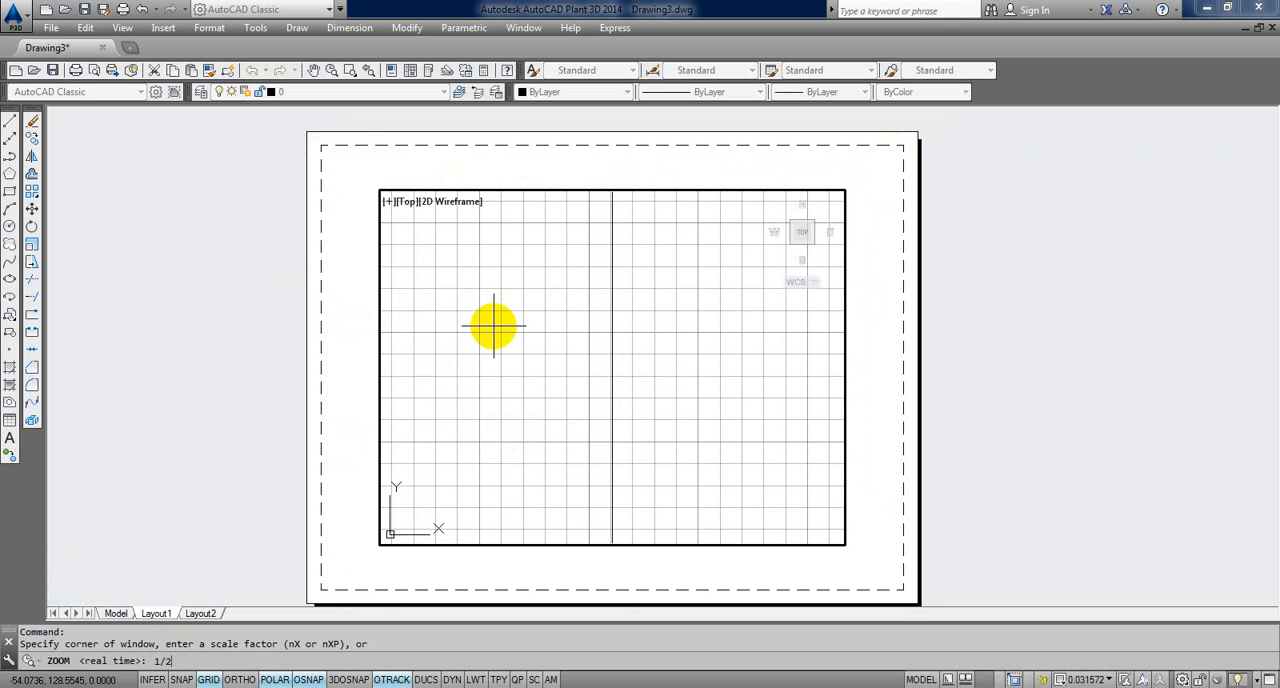
text(20XP)
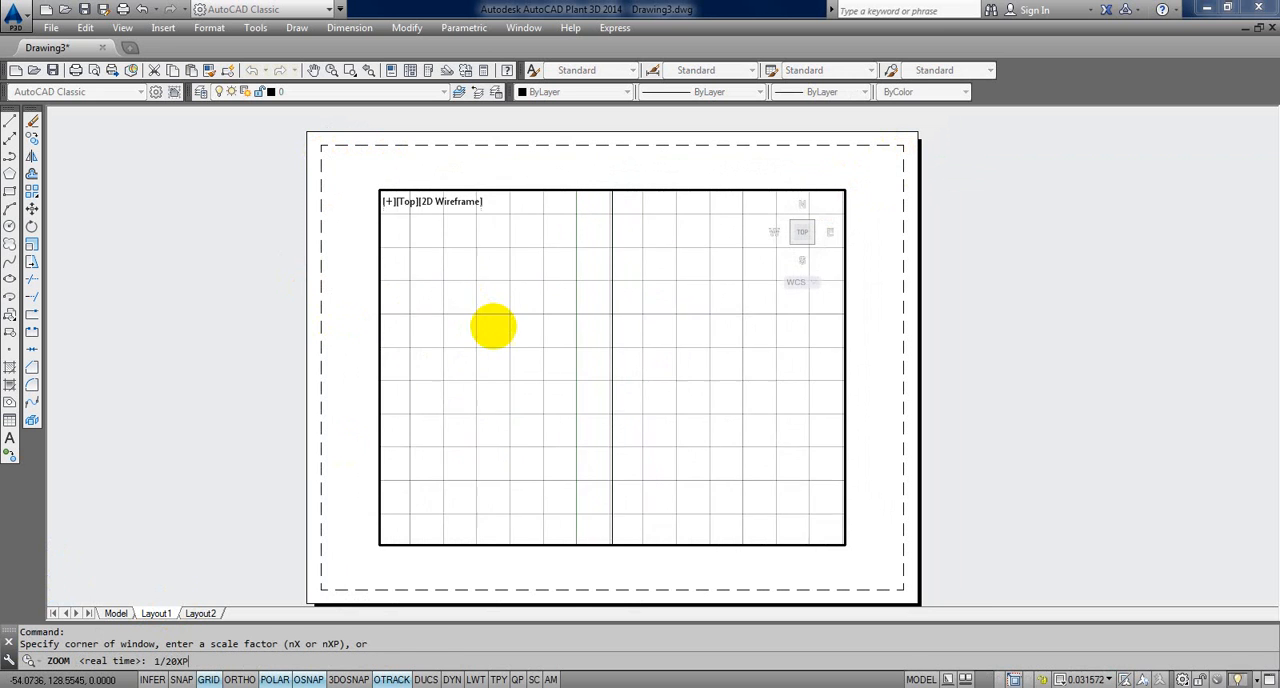
key(Return)
Step: Examine the full extent of the vertical line inside the Layout1 viewport, leaving it unselected
click(609, 340)
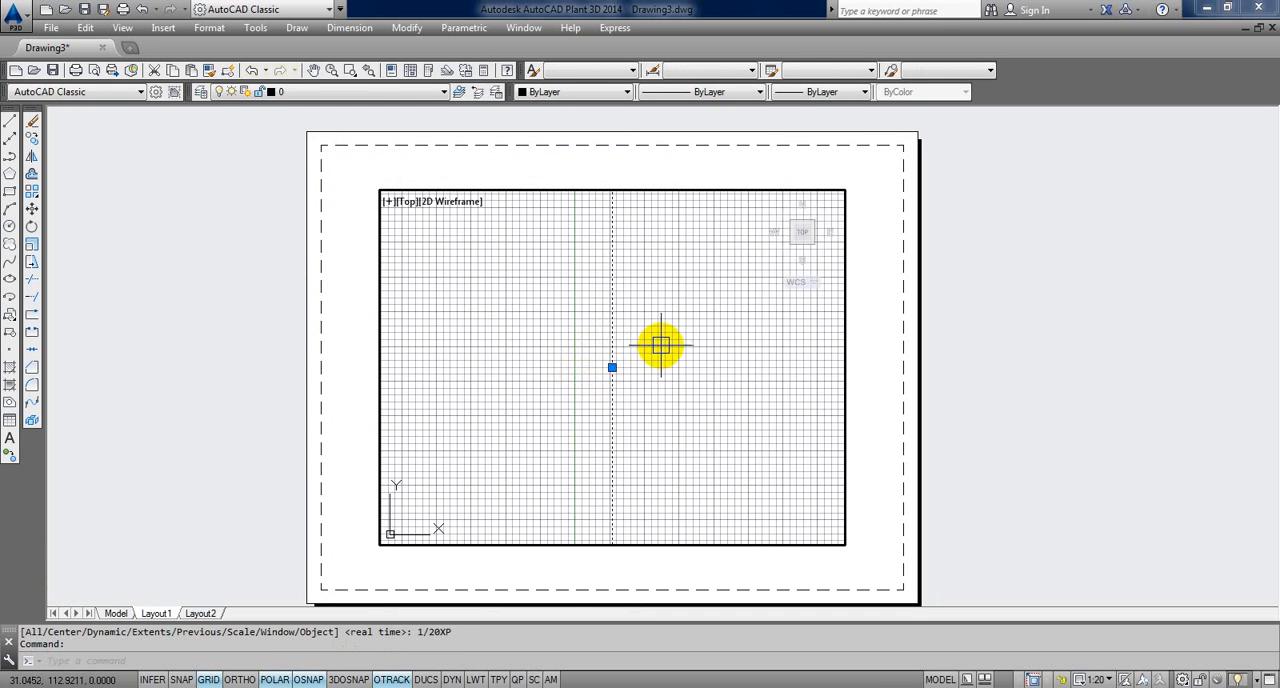
scroll(655, 350, up, 2)
middle_drag(643, 375, 608, 340)
scroll(649, 354, down, 1)
key(Escape)
key(Escape)
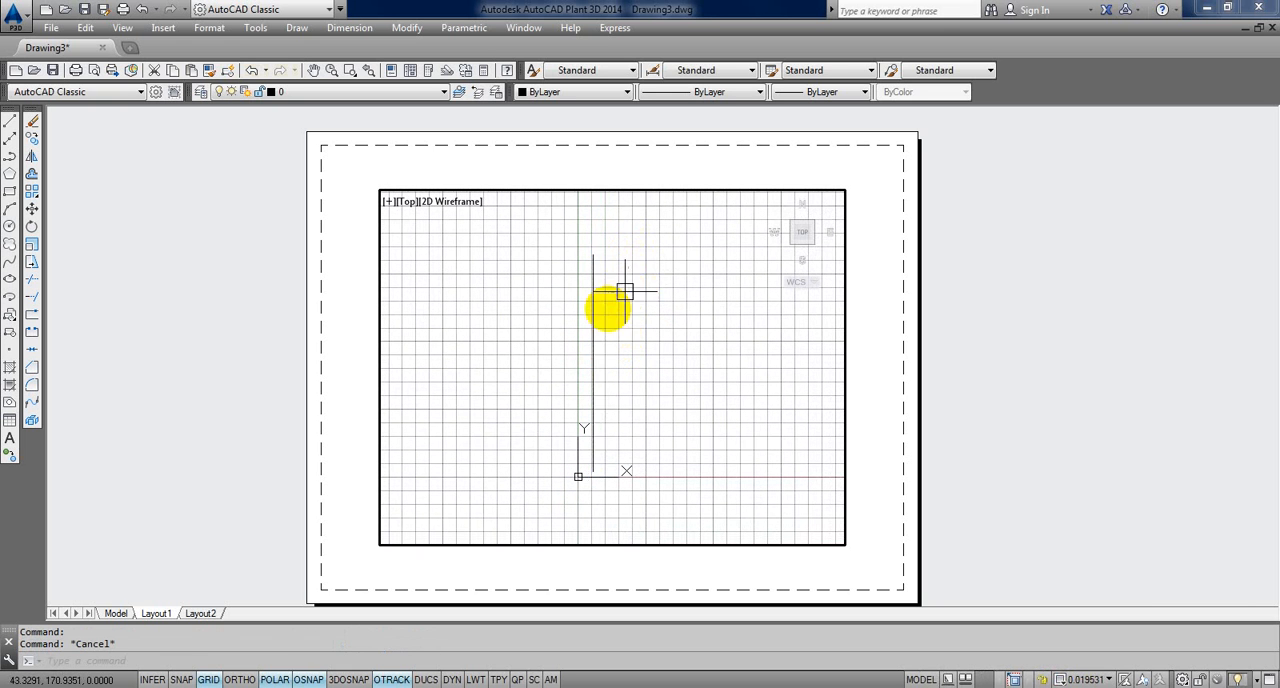
scroll(603, 311, up, 2)
scroll(601, 315, down, 2)
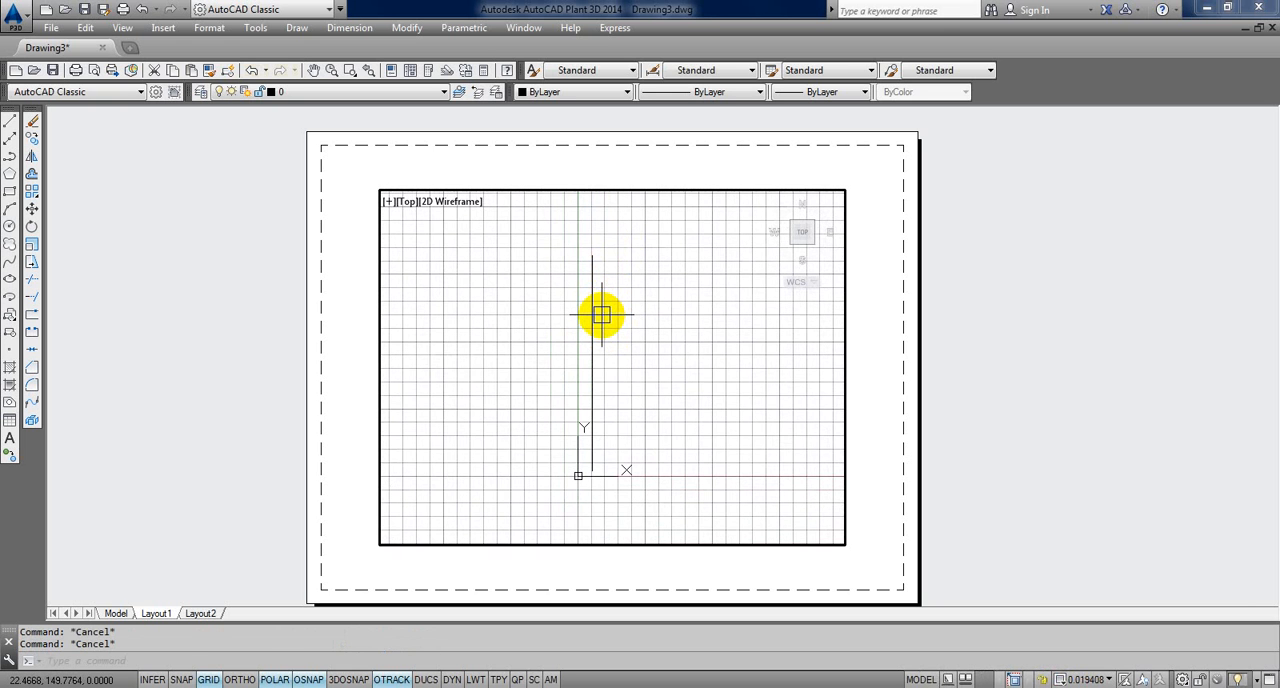
Step: Scale the Layout1 viewport to 1/25XP with ZOOM
text(z)
key(Return)
text(1/2)
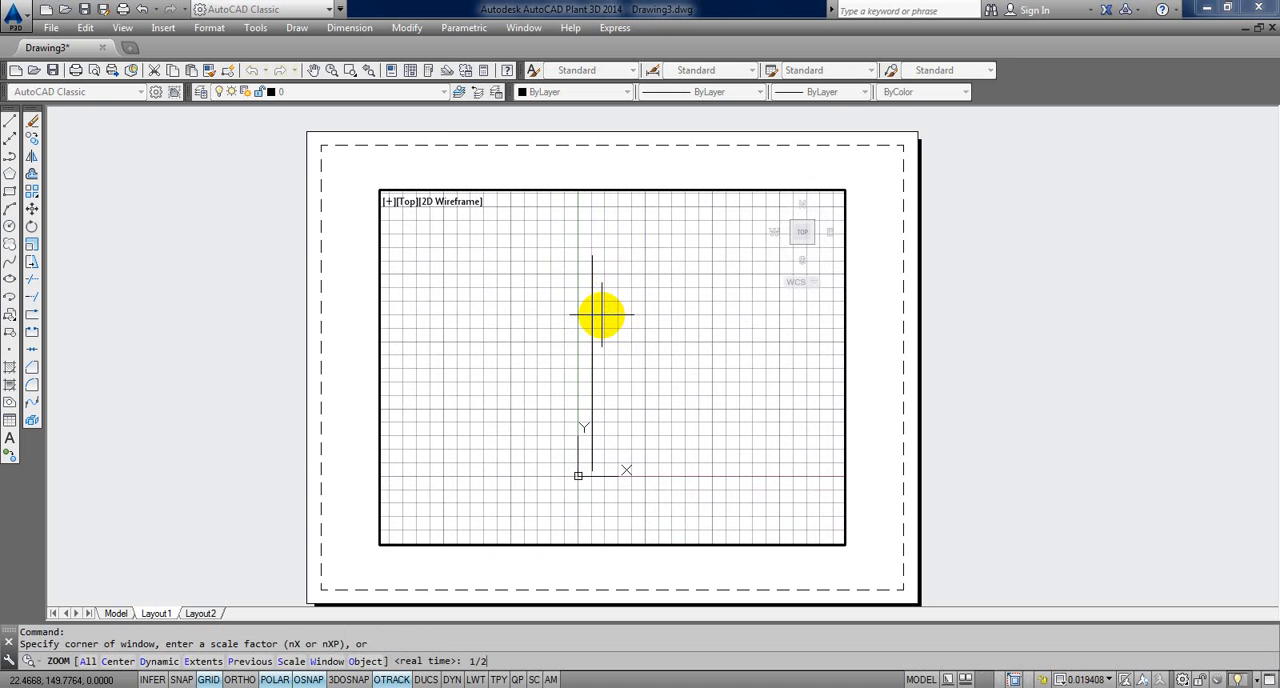
text(5XP)
key(Return)
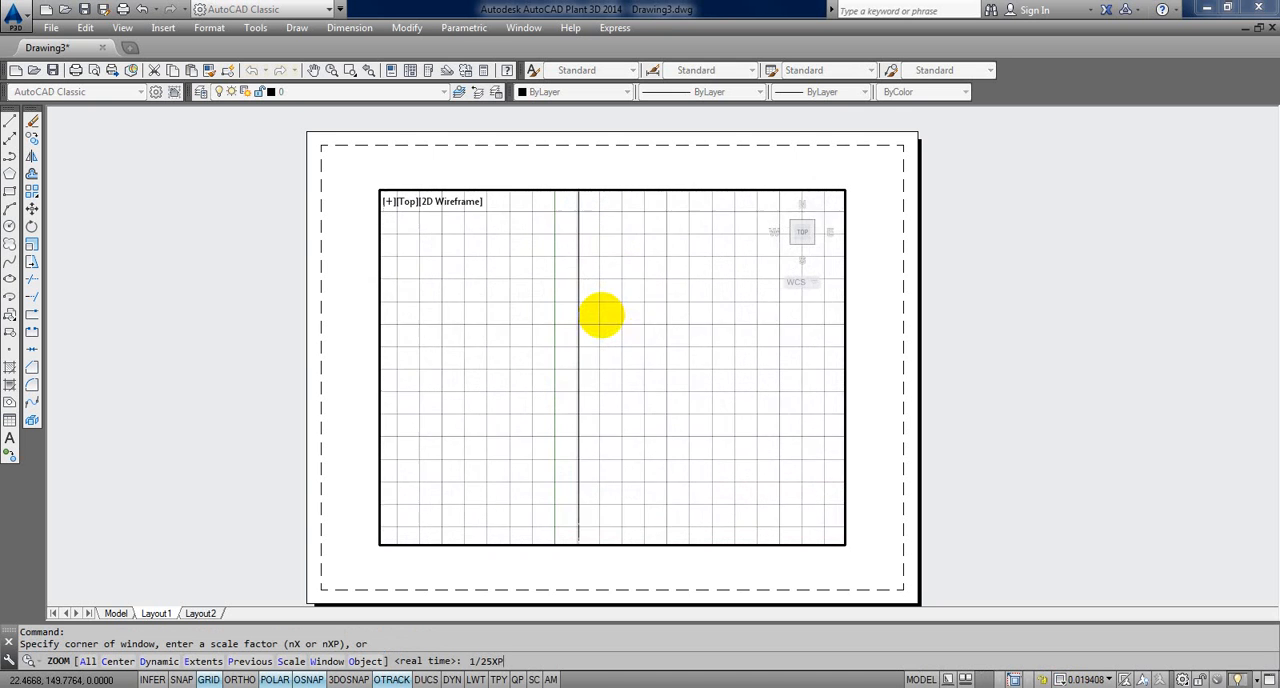
key(Return)
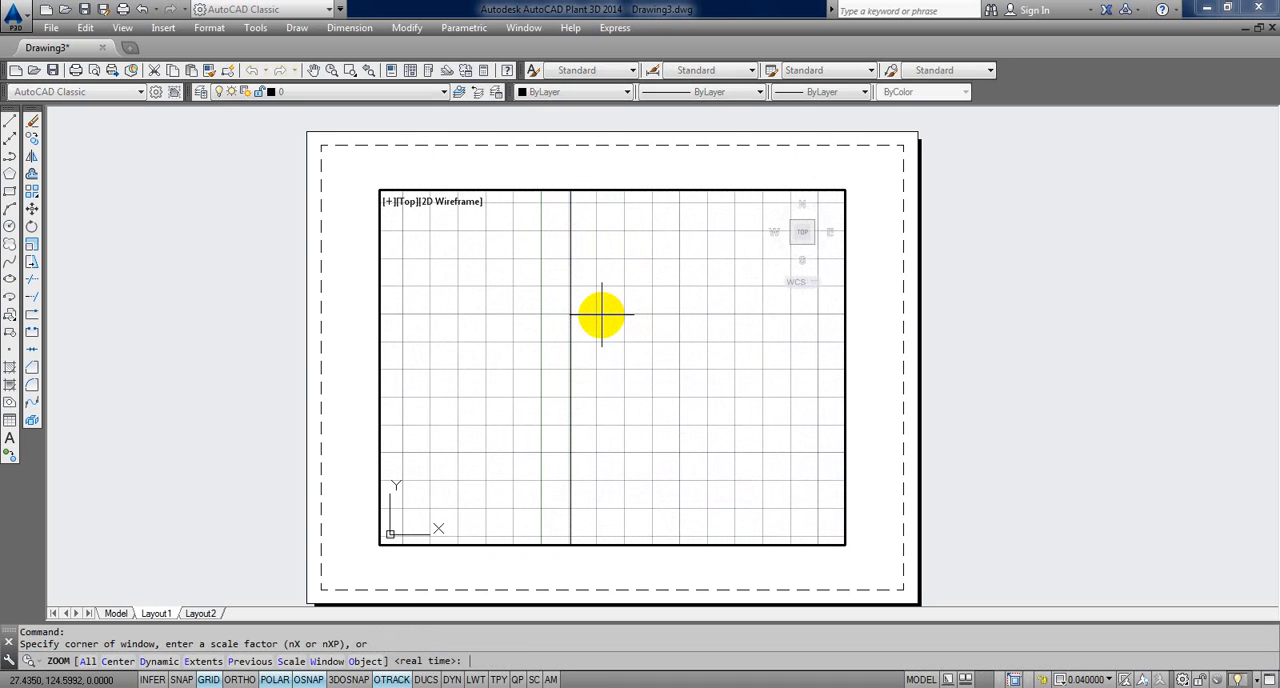
Step: Set the Layout1 viewport's scale to 1/30XP with ZOOM
text(1/30X)
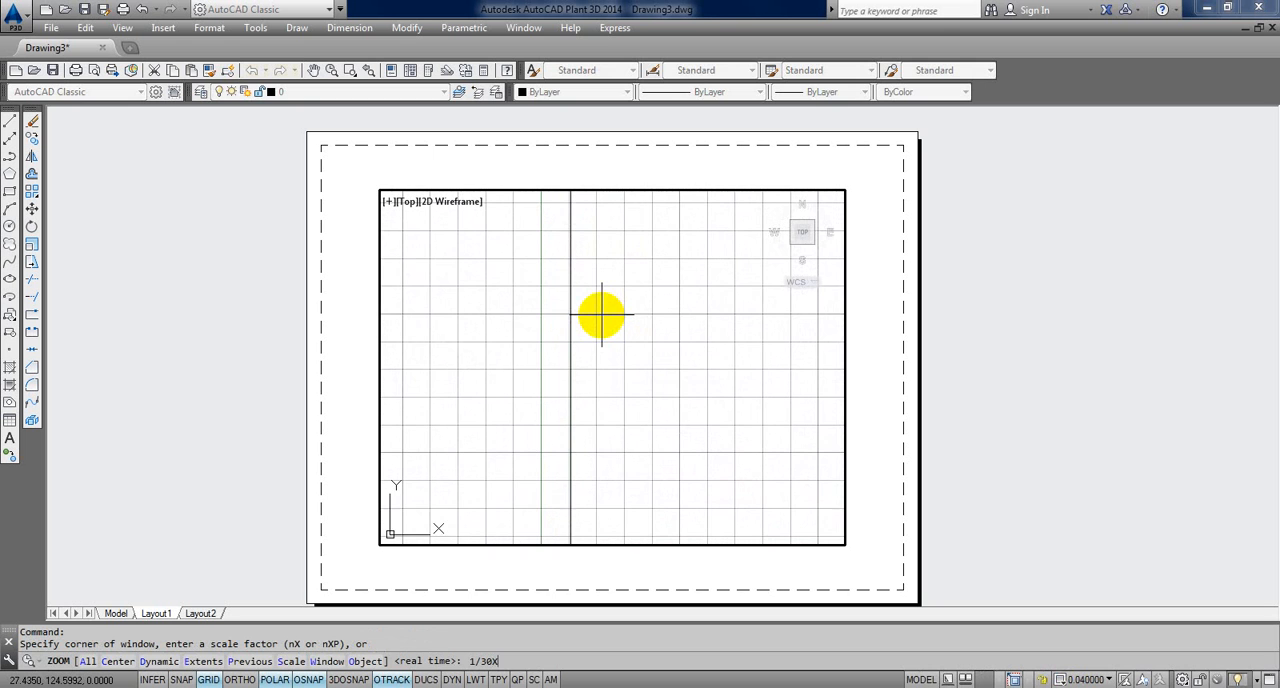
text(P)
key(Return)
Step: Check the vertical line's extent inside the Layout1 viewport, leave it unselected and return to paper space
click(571, 320)
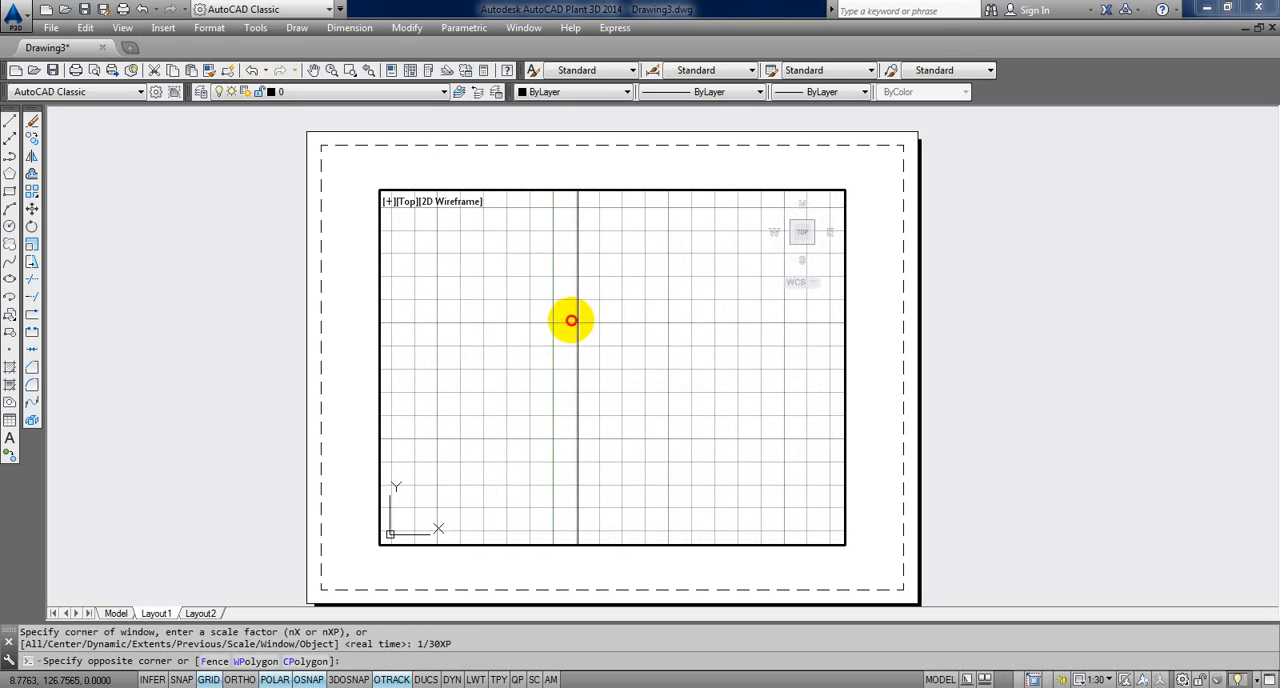
click(578, 319)
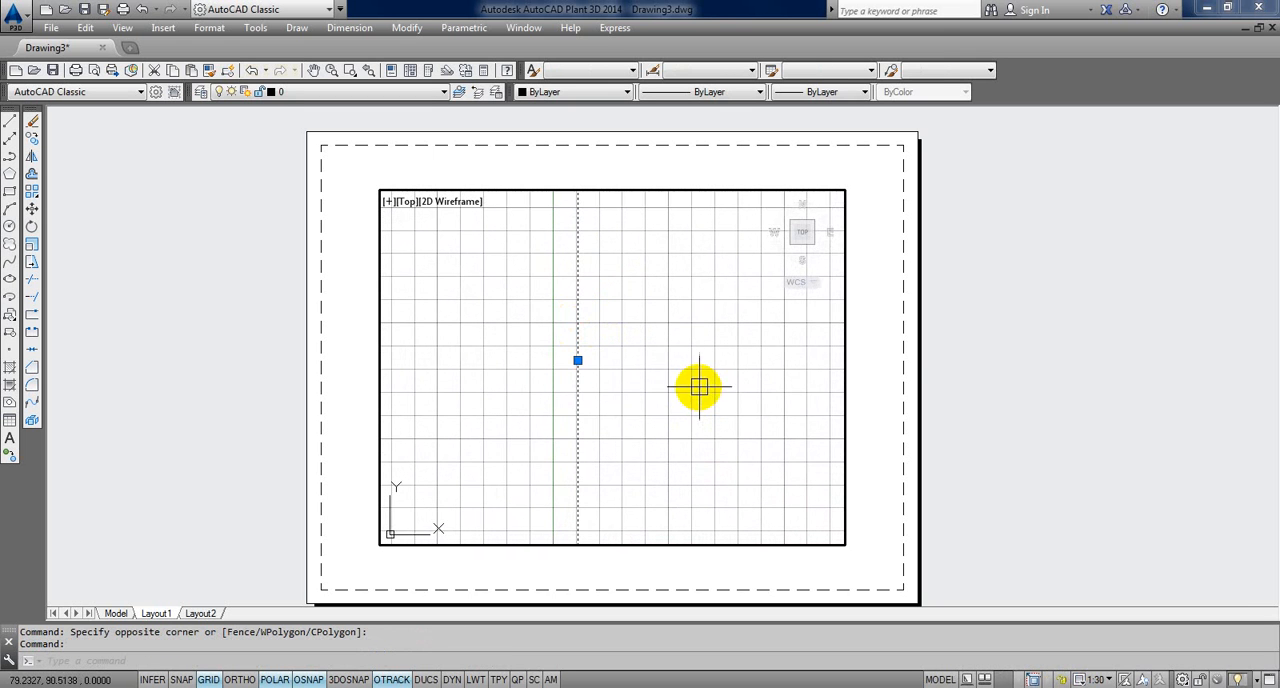
key(Escape)
double_click(912, 350)
scroll(808, 420, down, 2)
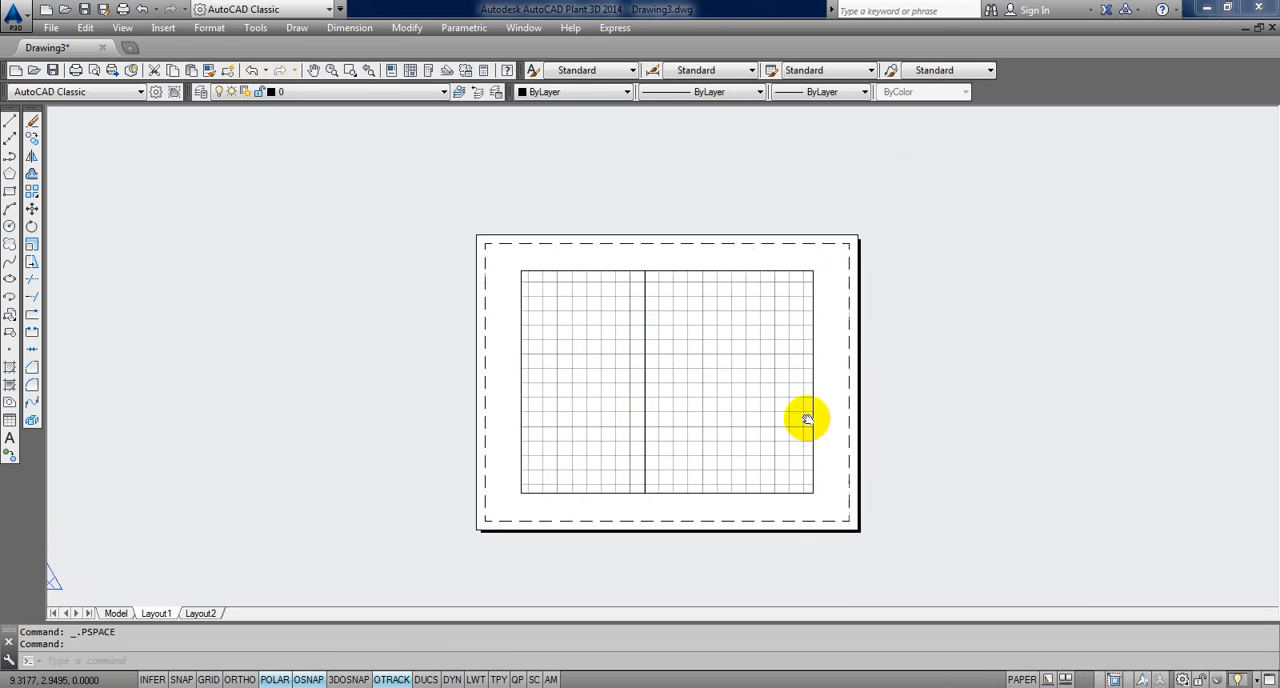
scroll(808, 420, up, 2)
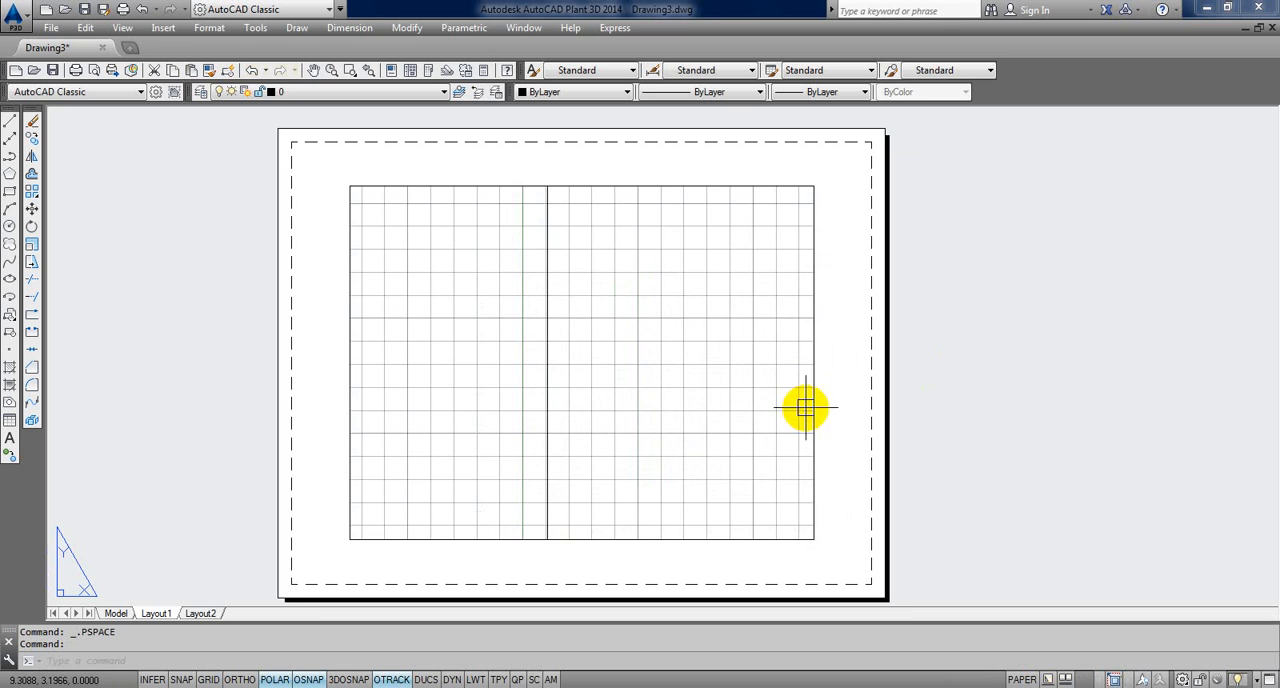
Step: Compare the vertical line in model space, and make it fit entirely inside the Layout1 viewport before returning to paper space
click(115, 613)
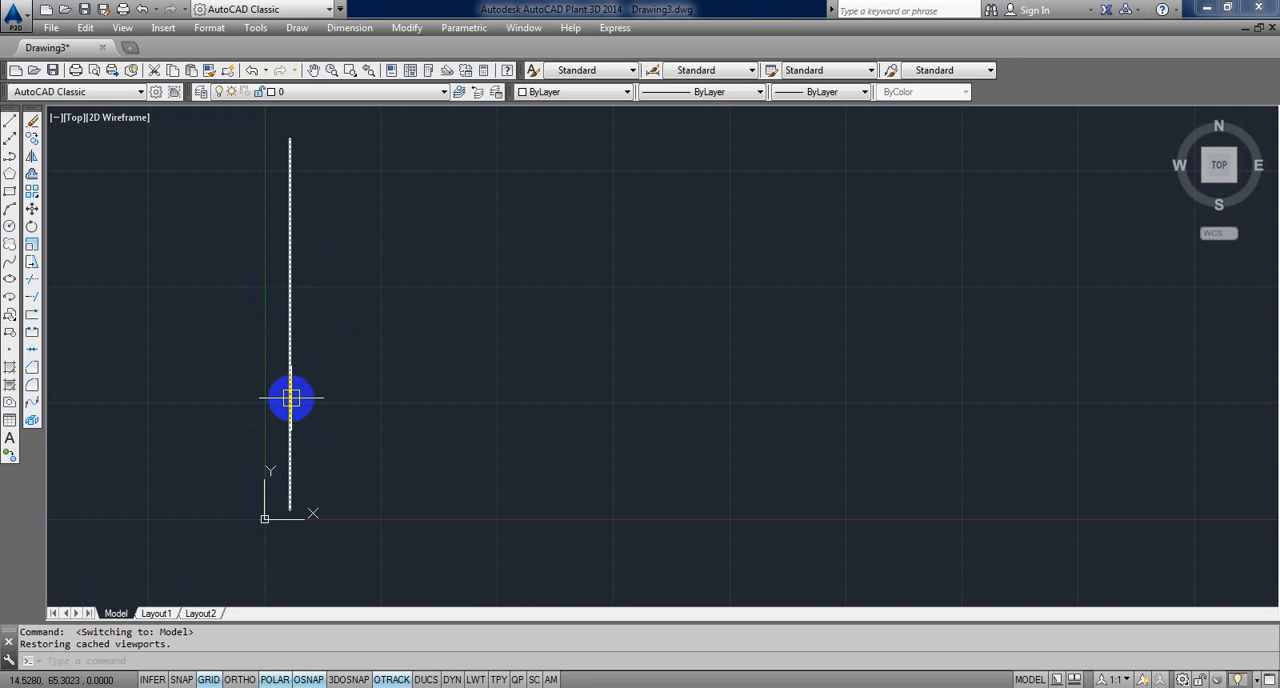
click(164, 613)
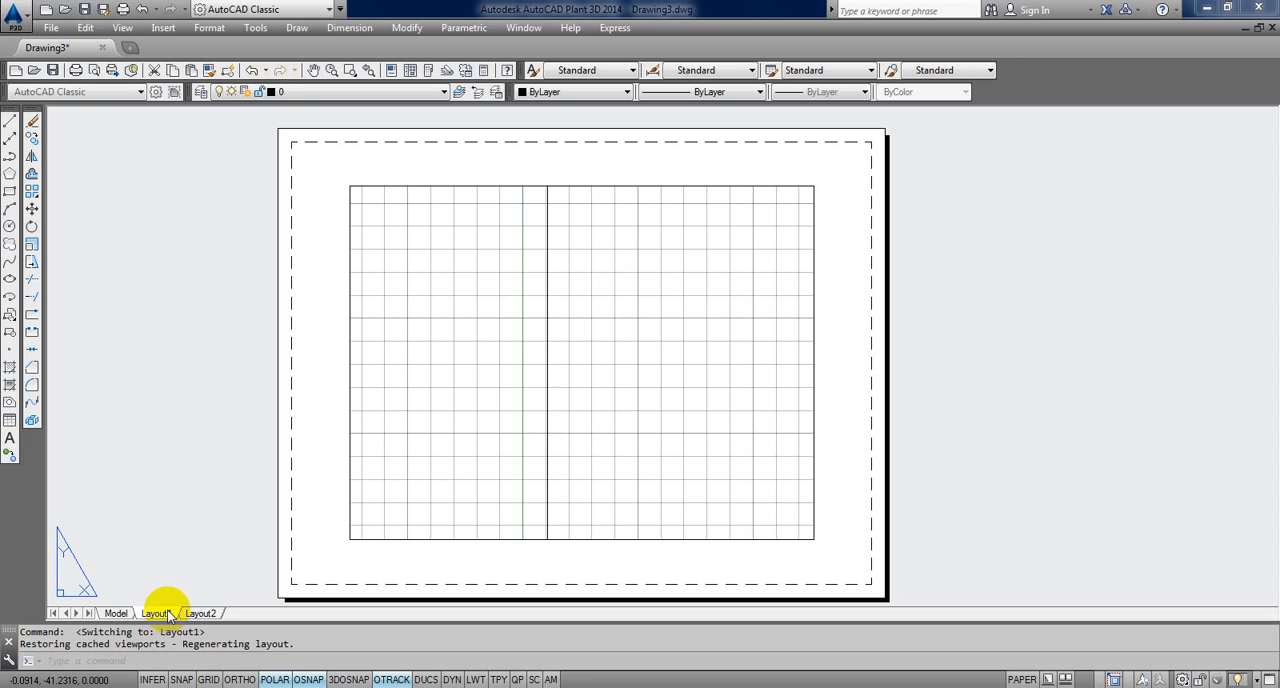
double_click(596, 301)
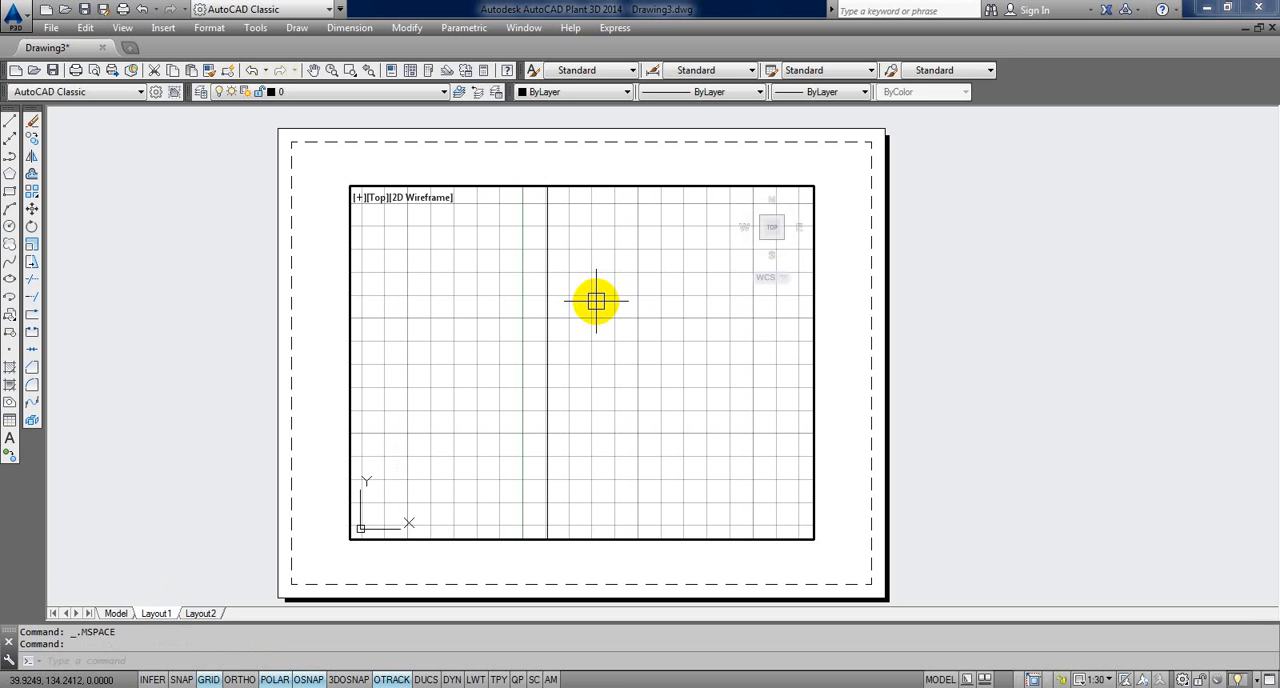
scroll(598, 332, down, 5)
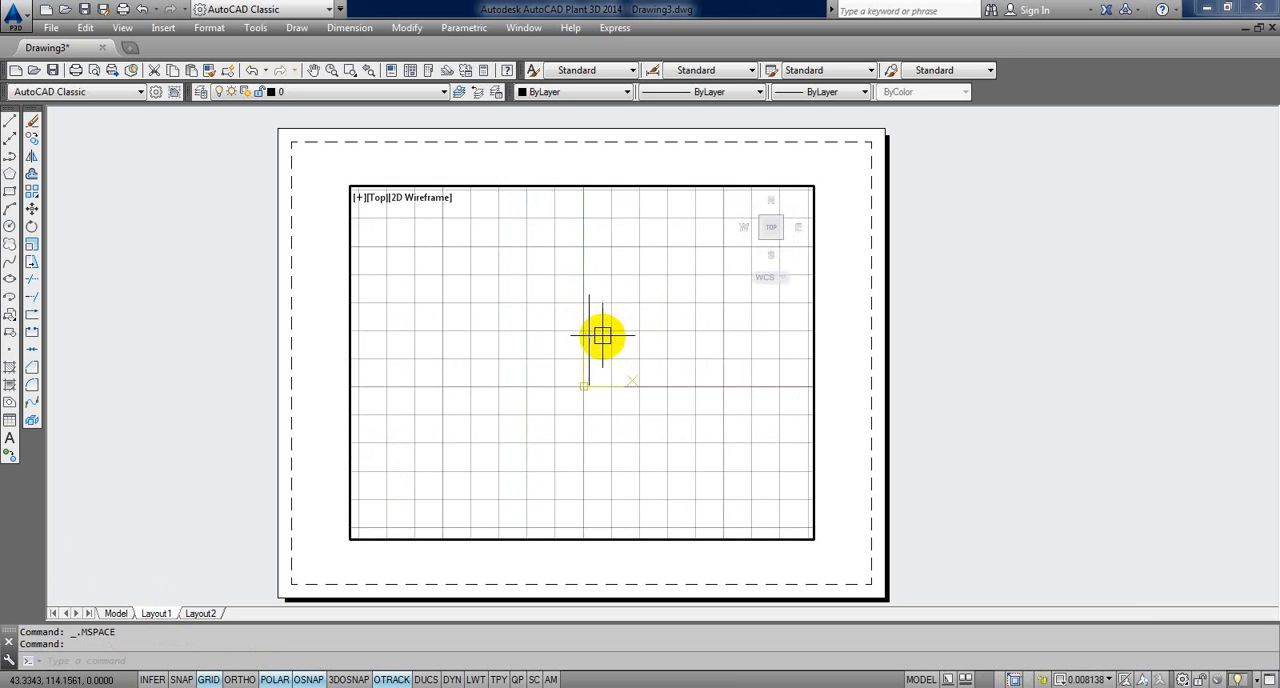
scroll(602, 336, up, 3)
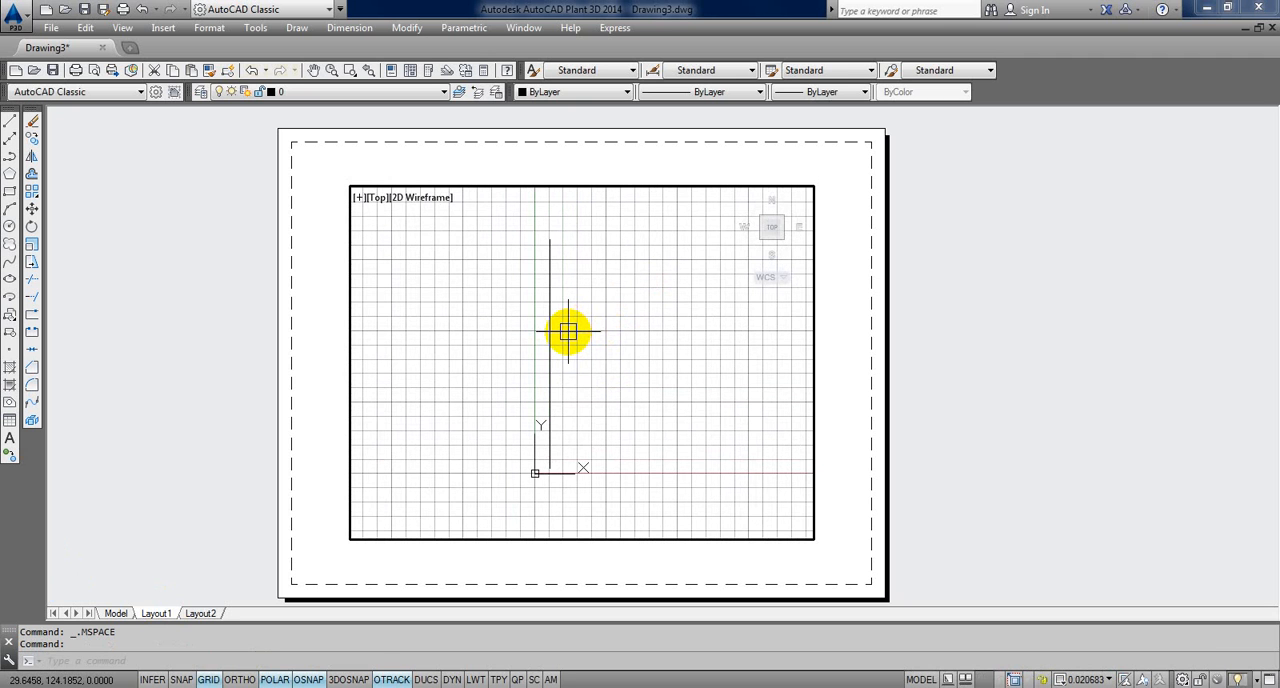
double_click(943, 290)
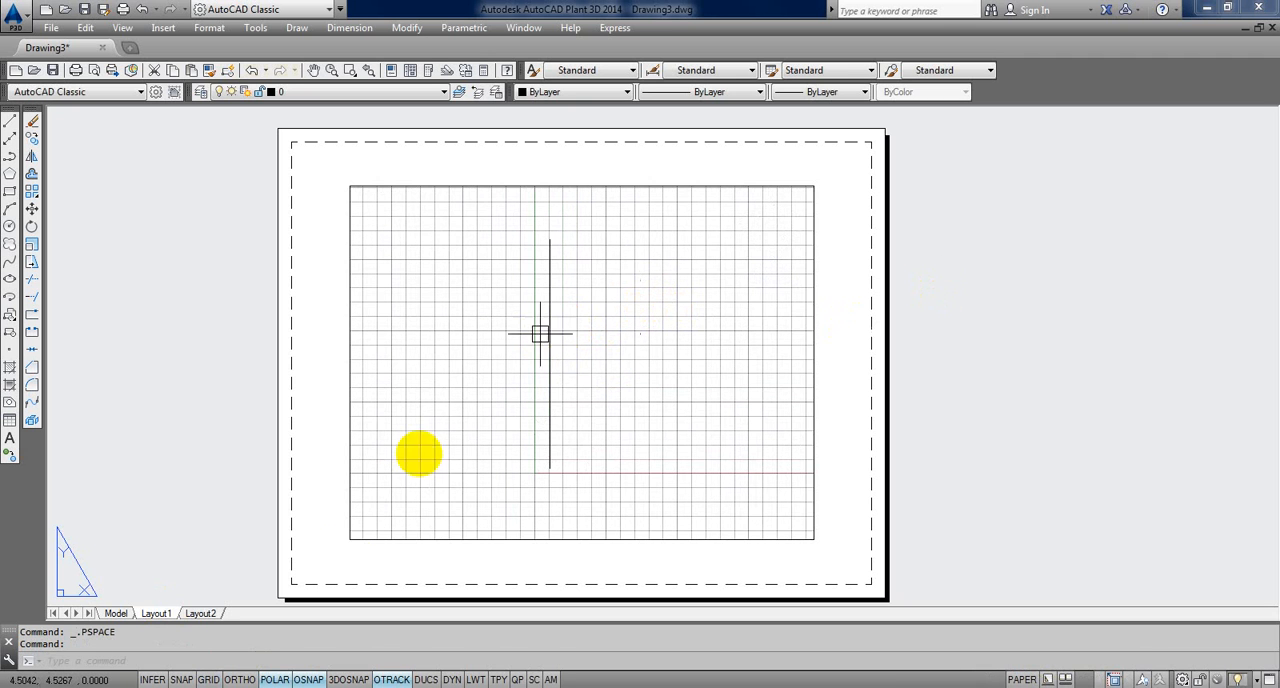
Step: Switch to model space and set the MEASUREMENT variable to 1
click(118, 613)
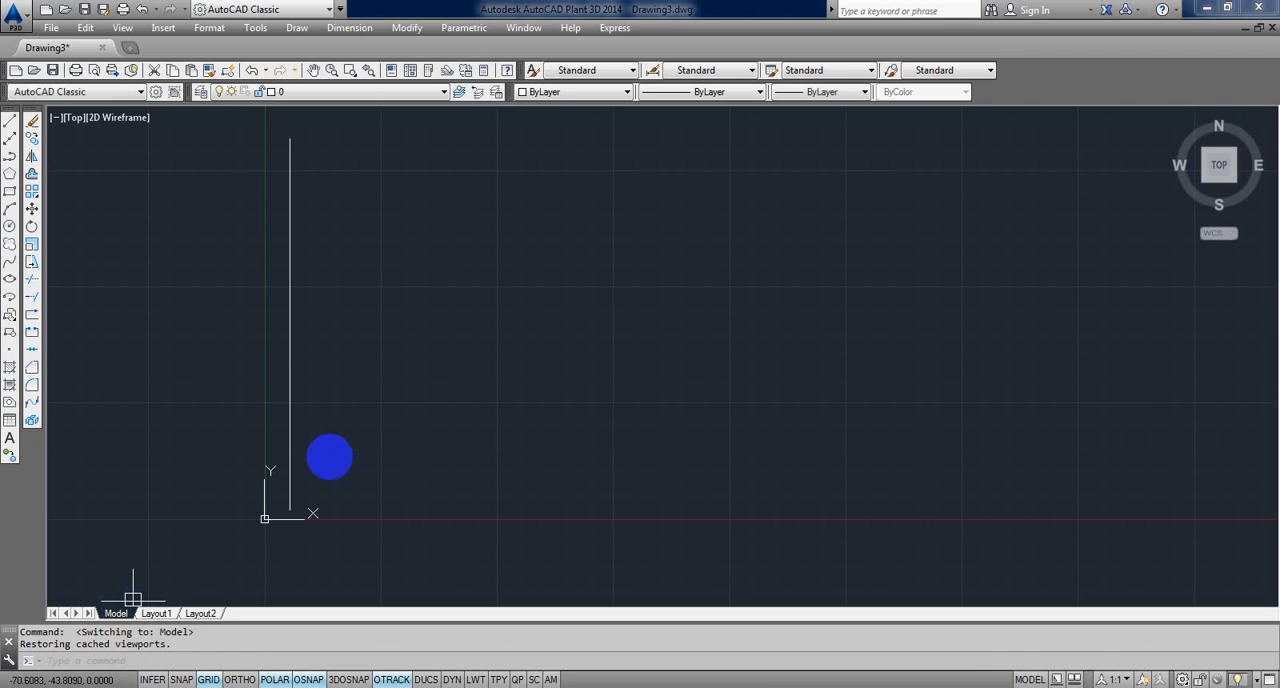
scroll(340, 446, down, 2)
middle_drag(340, 446, 390, 462)
scroll(389, 454, up, 2)
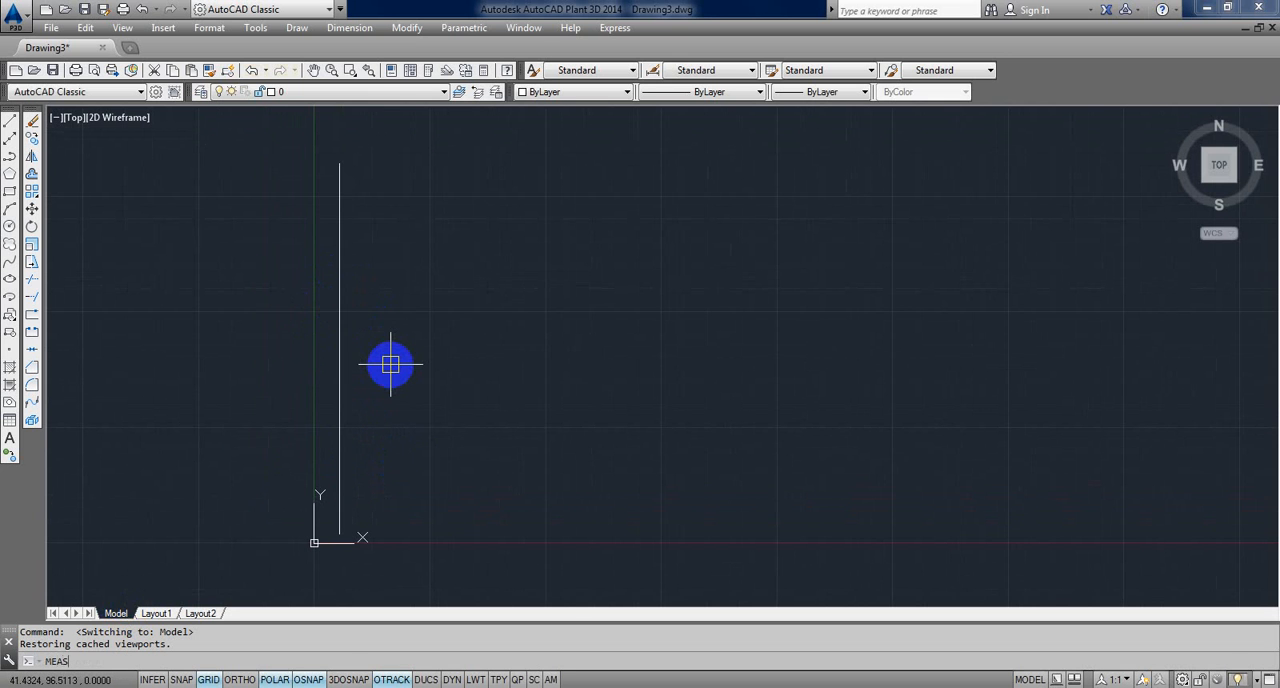
key(Return)
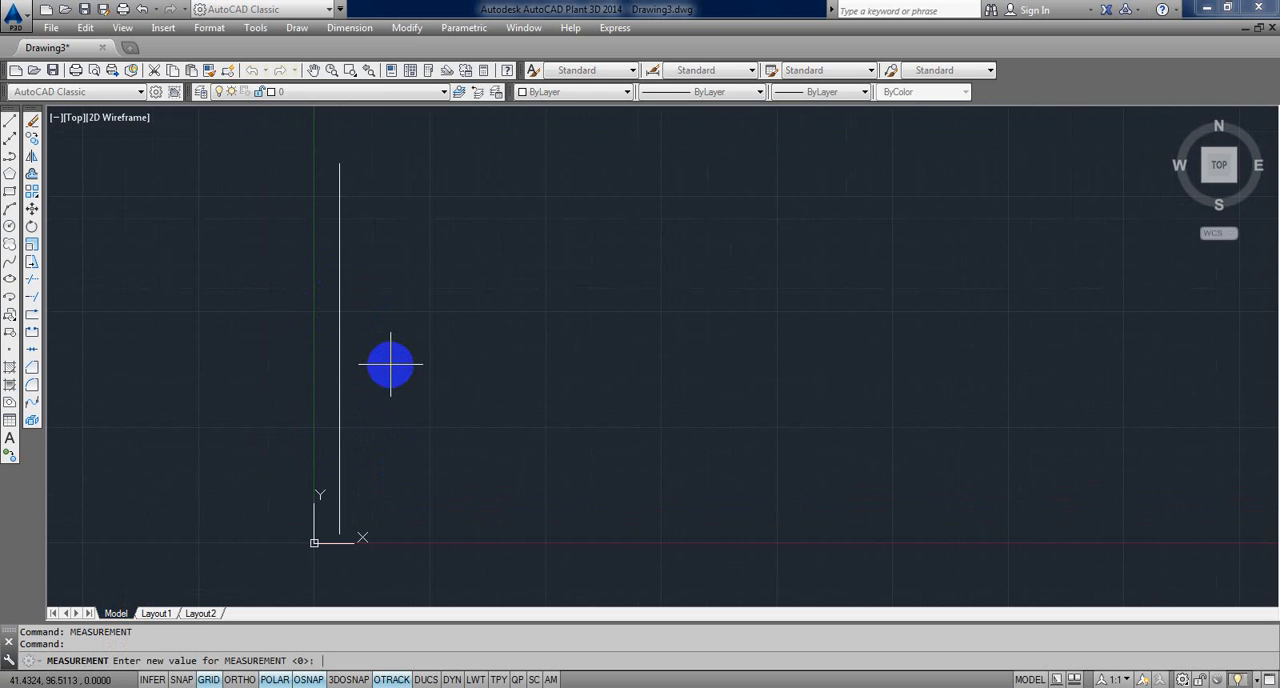
key(Return)
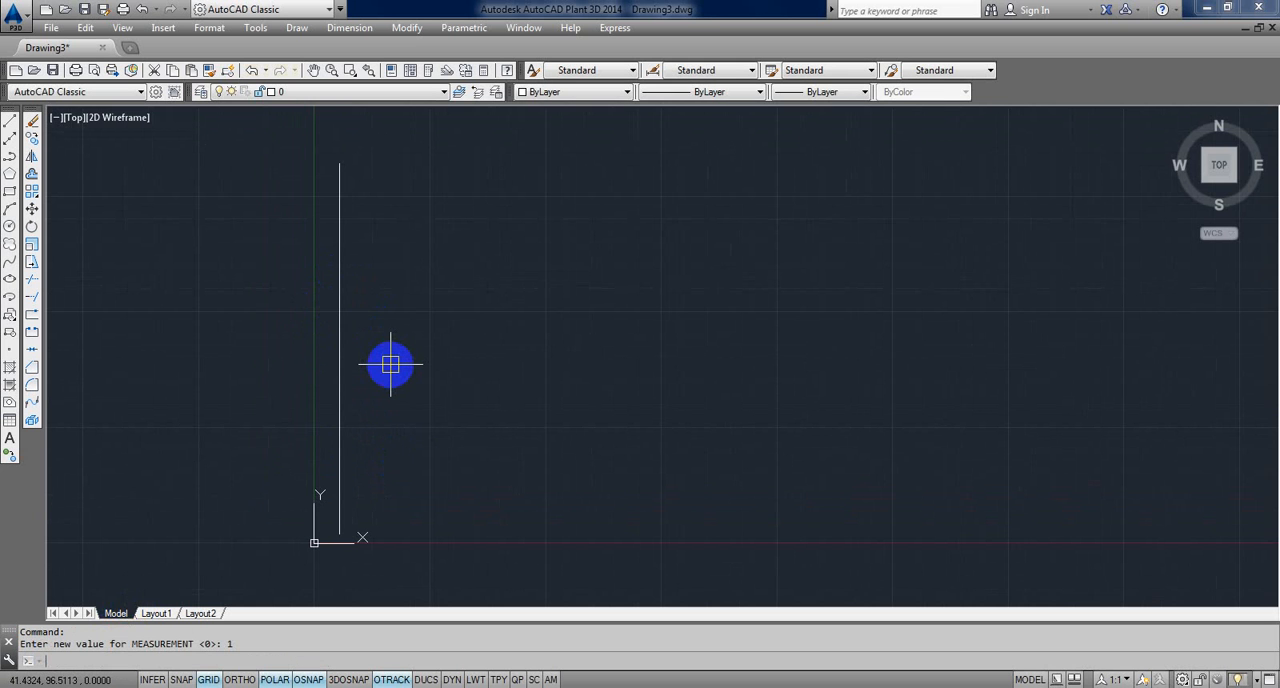
Step: Reopen Layout1 and try to measure across the width of its printable area with DIST
click(155, 613)
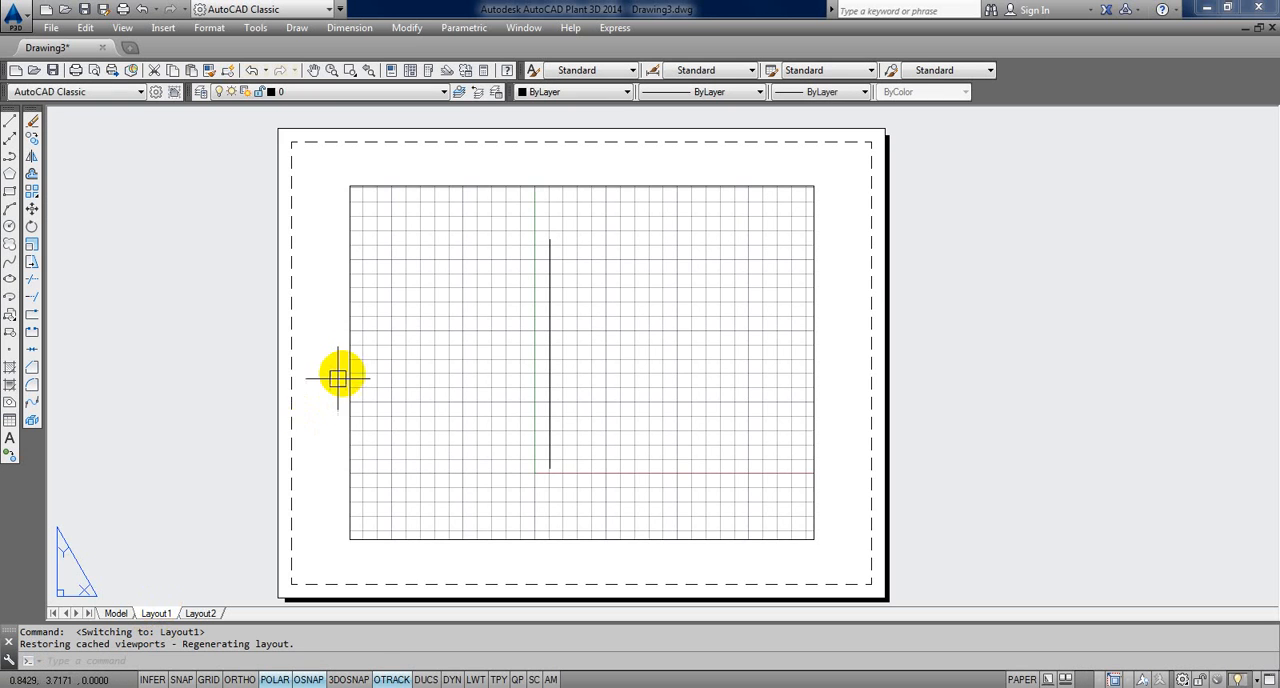
text(DIST)
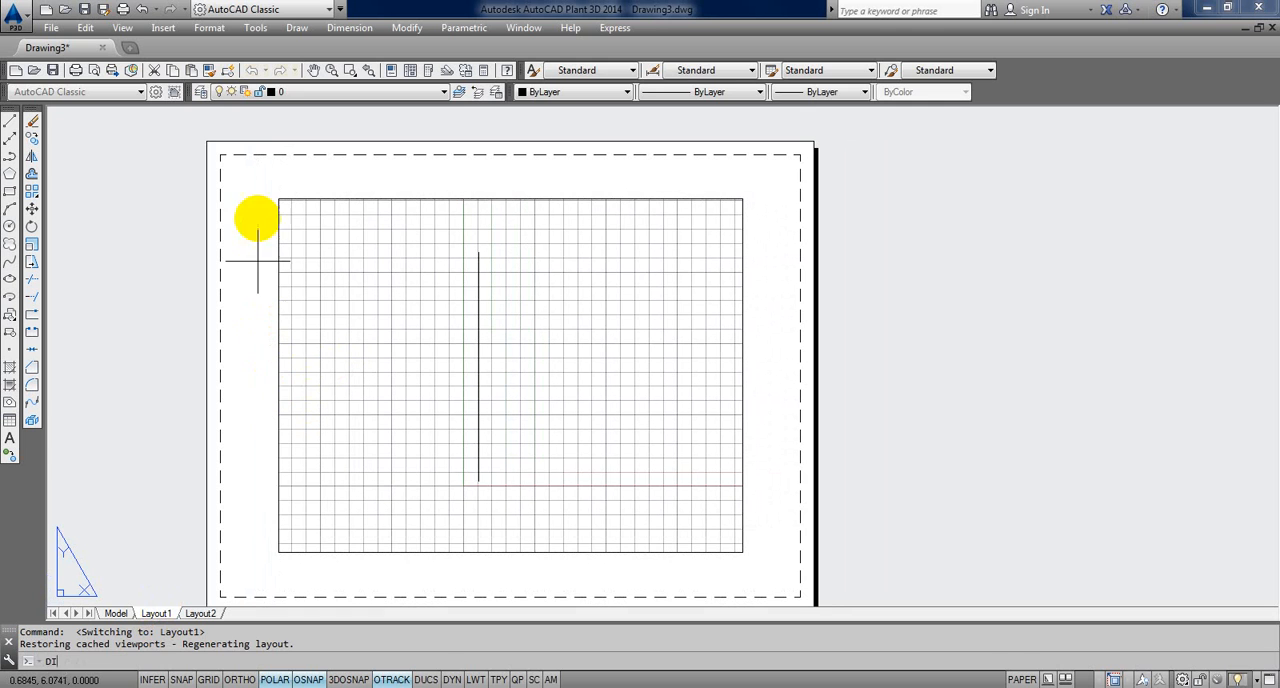
key(Return)
click(224, 172)
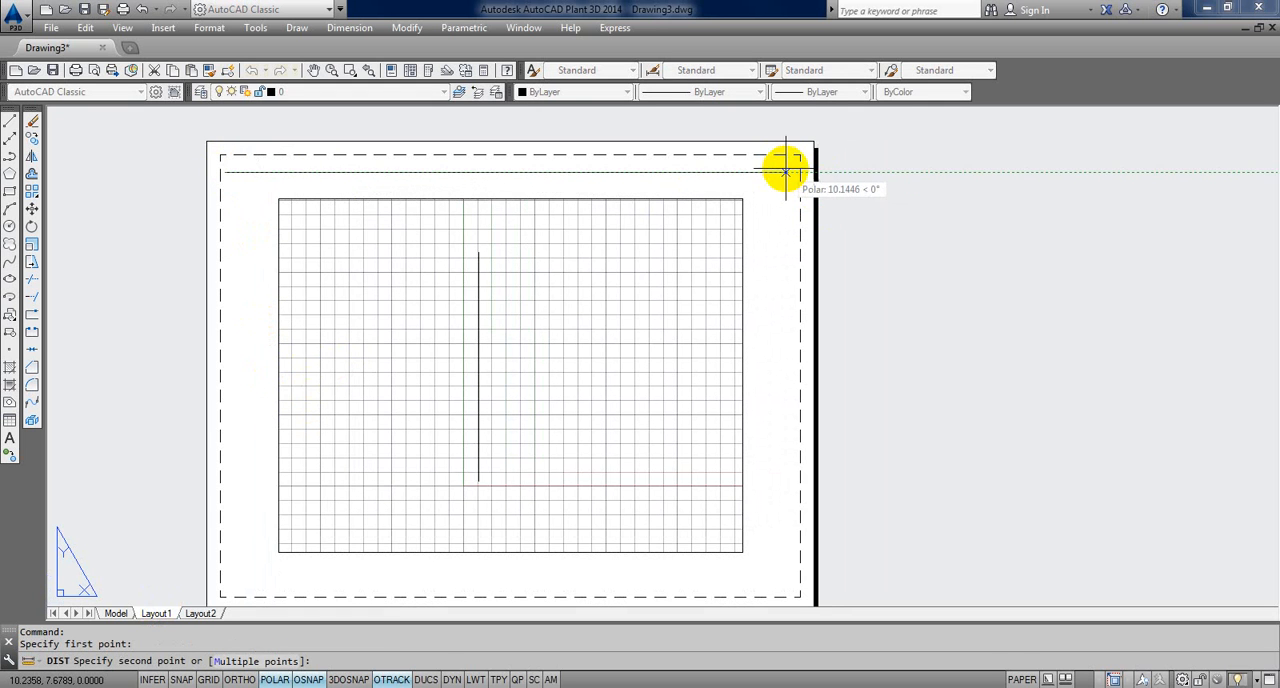
key(Escape)
key(Escape)
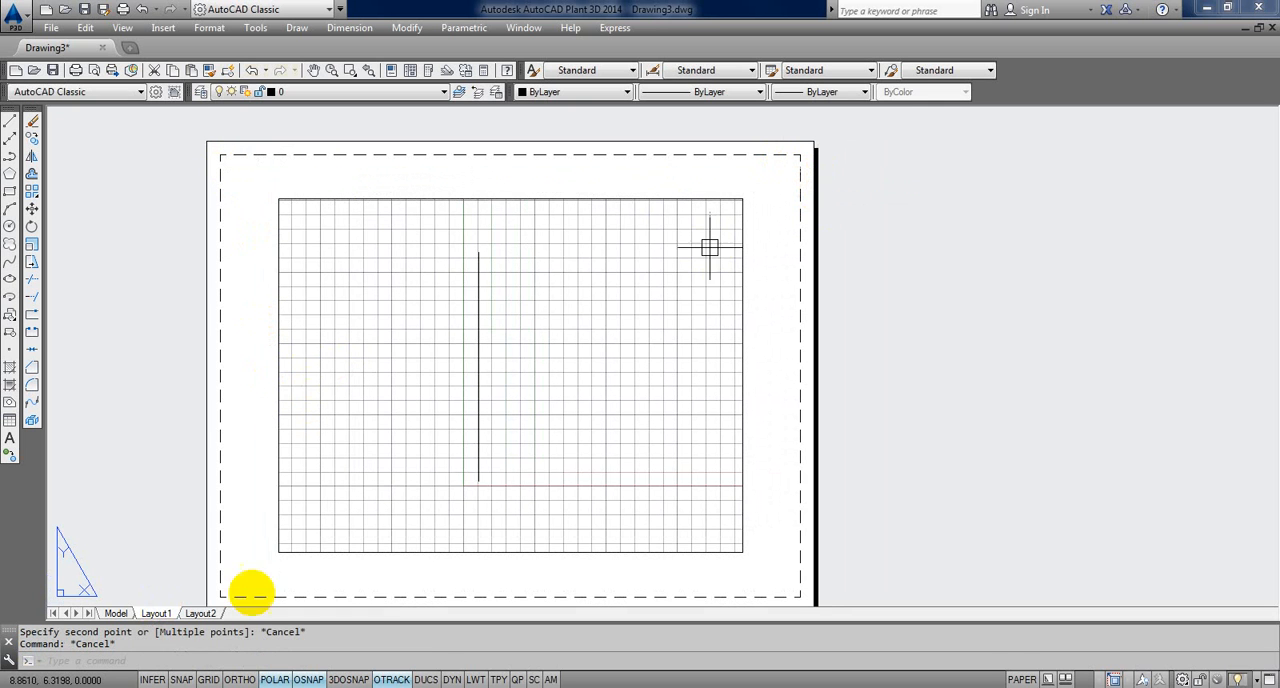
Step: Delete the Layout1 sheet permanently from the drawing
right_click(168, 613)
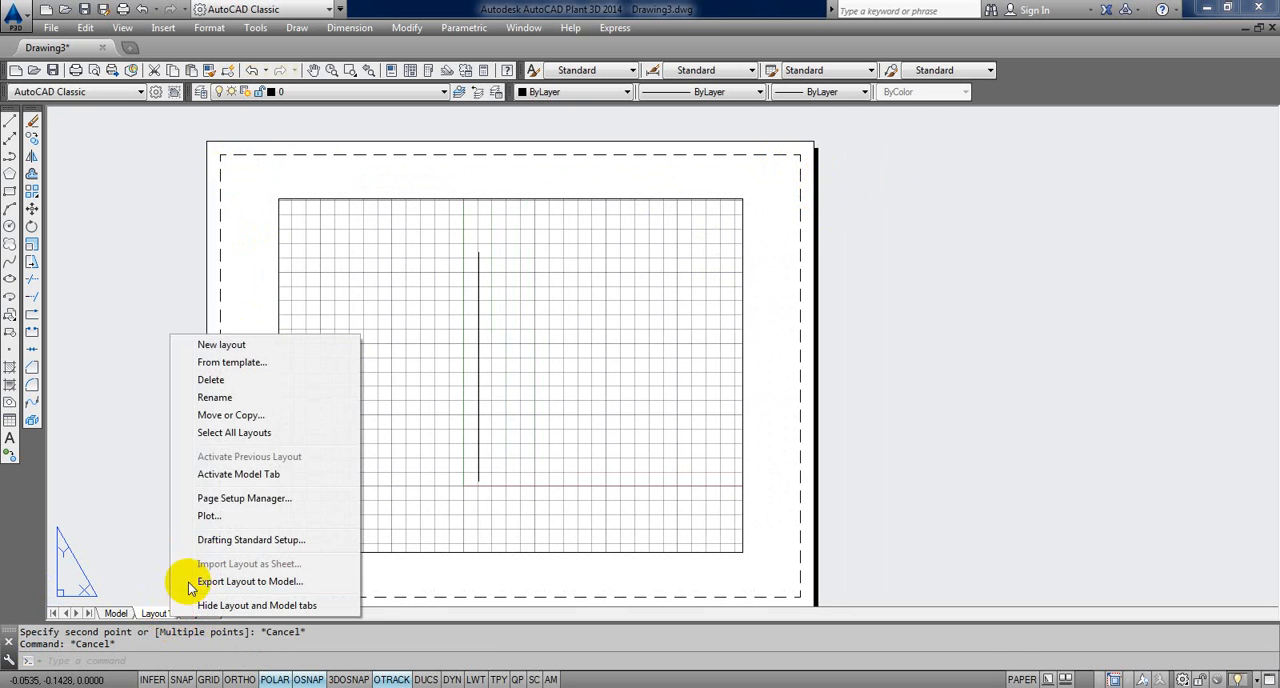
click(210, 380)
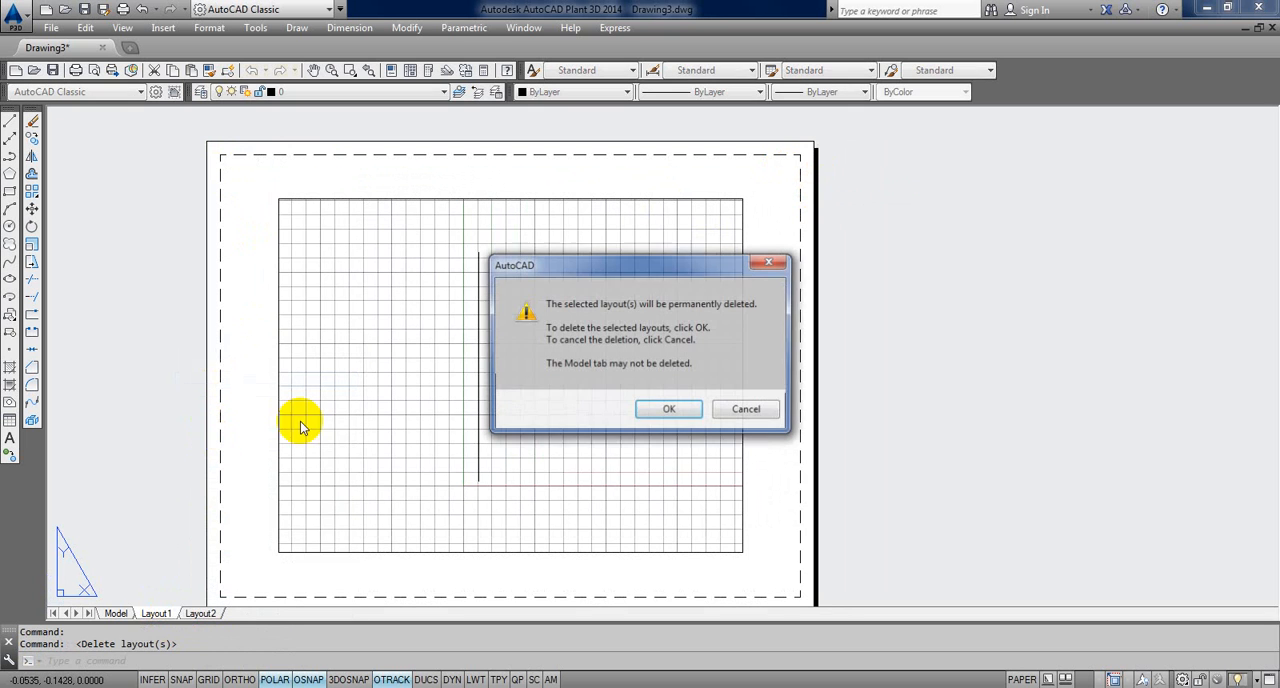
click(670, 411)
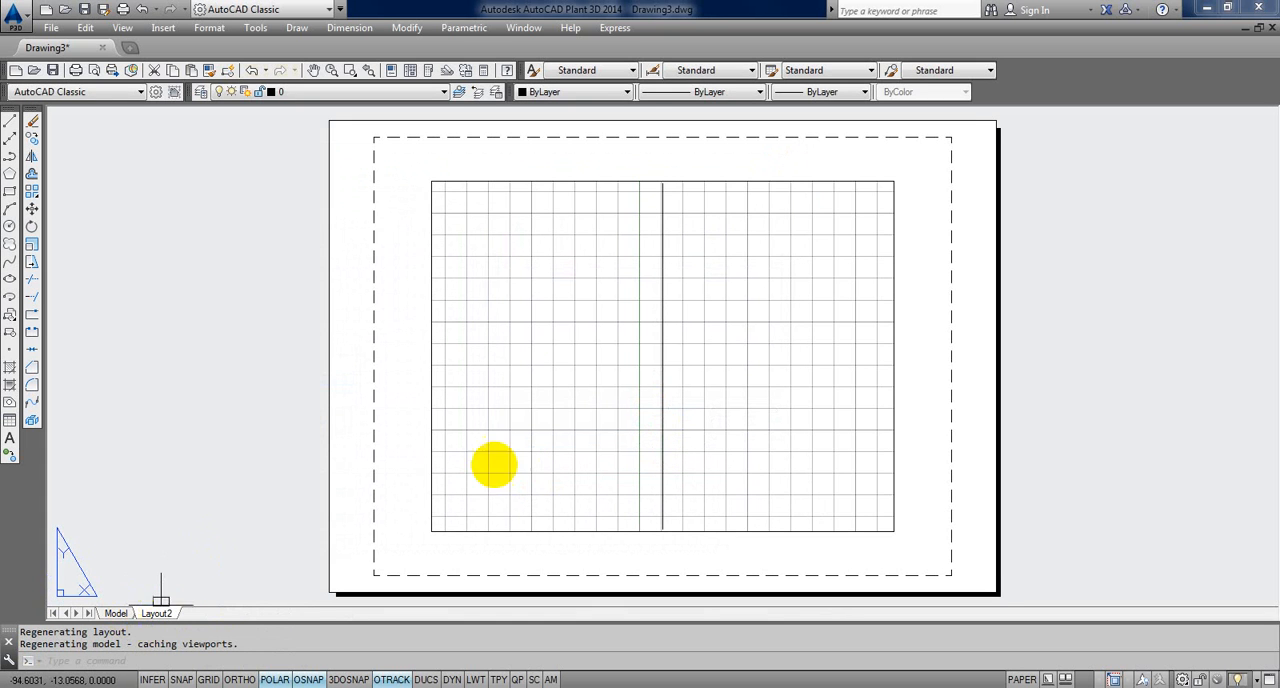
Step: Measure across the width of Layout2's printable area with DIST
text(DI)
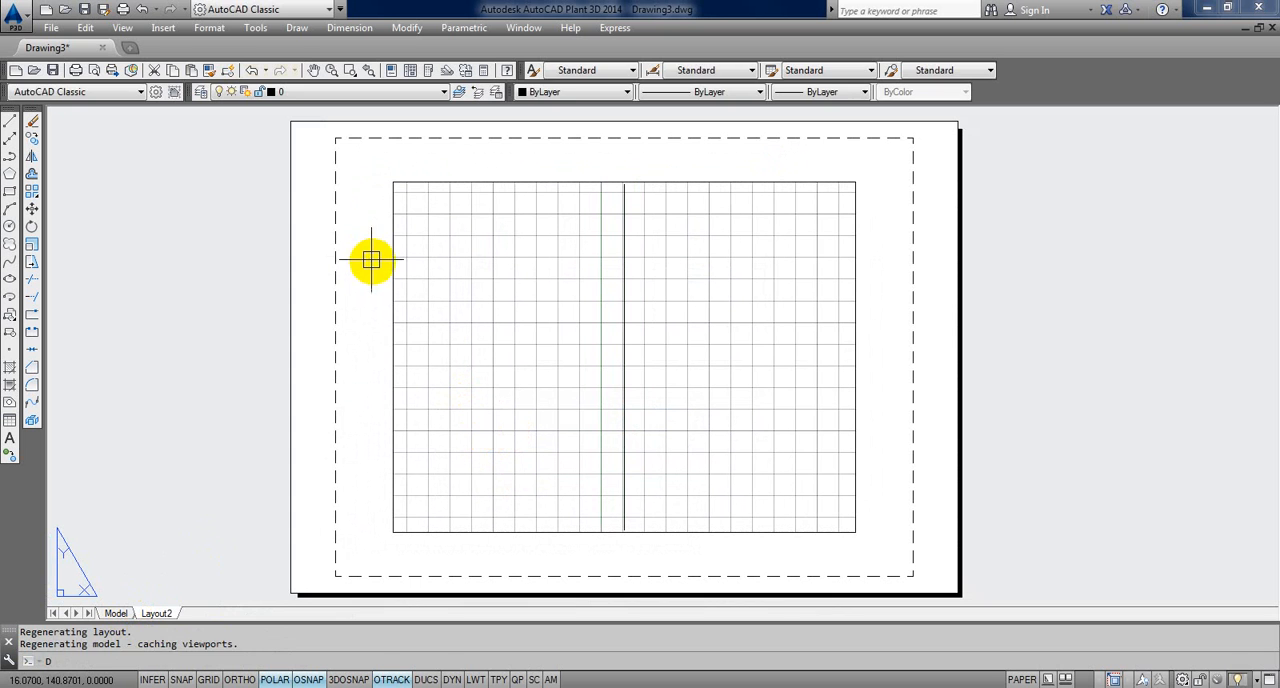
key(space)
click(341, 170)
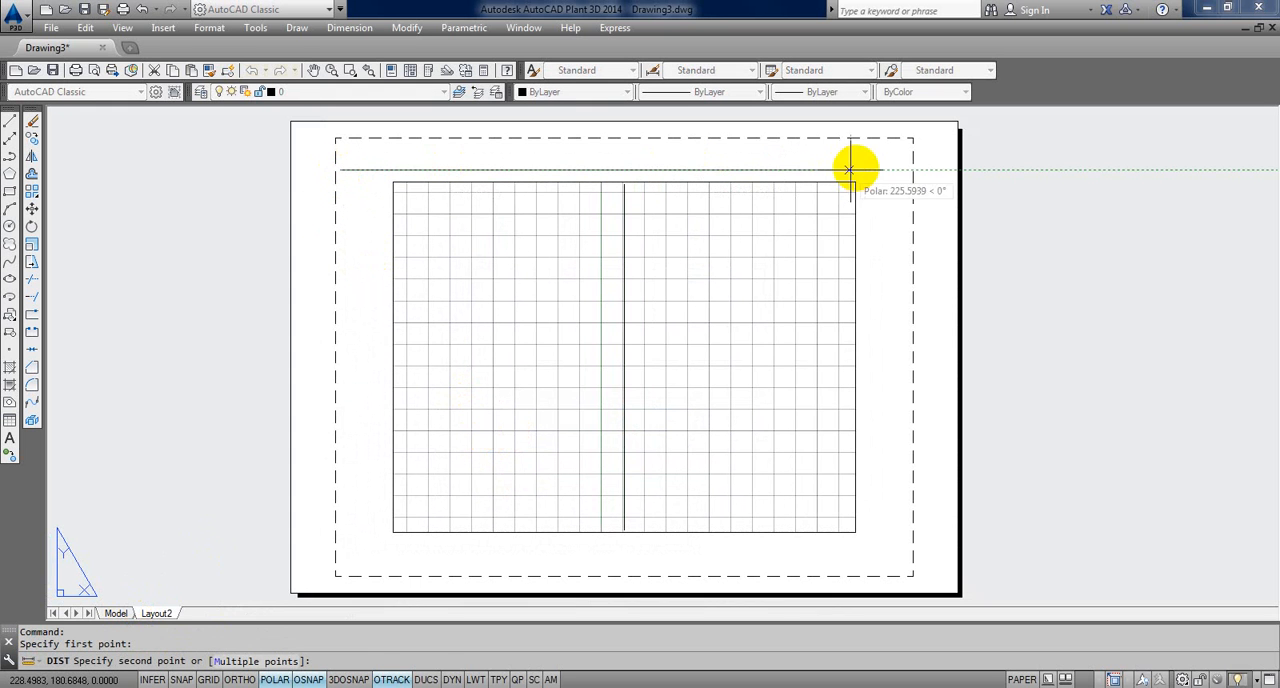
click(900, 170)
key(Escape)
key(Escape)
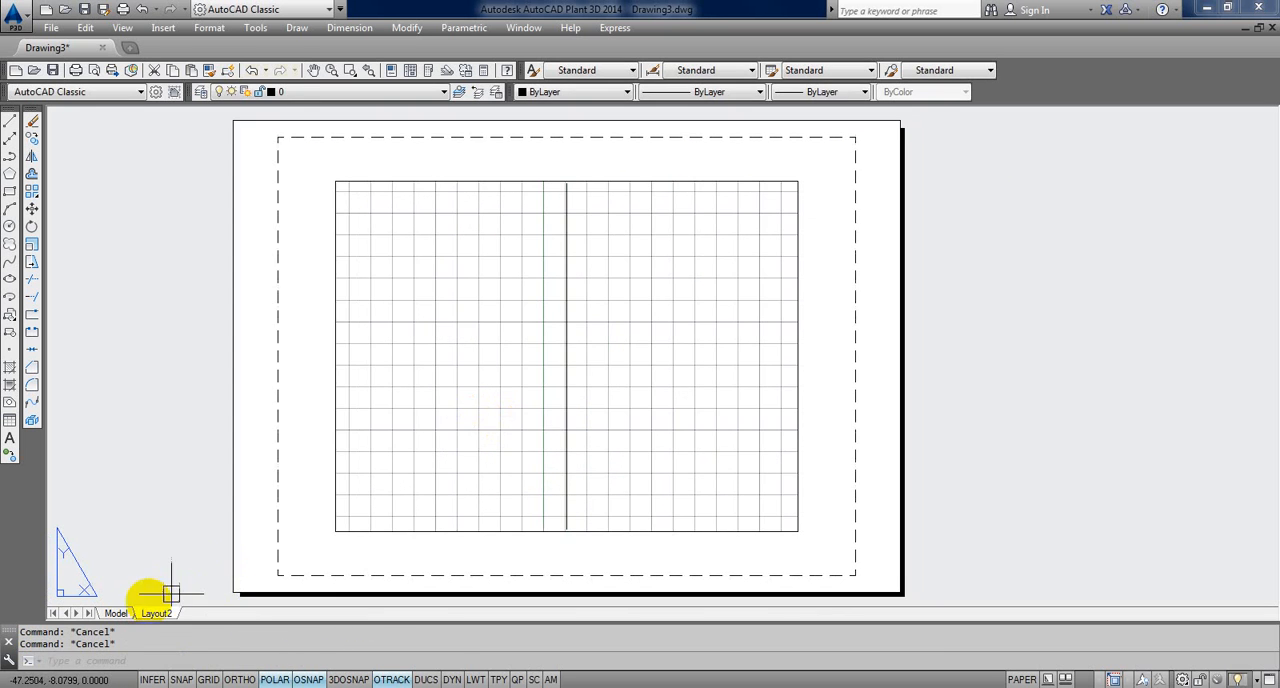
Step: Return to model space and choose Standard as the current dimension style
click(127, 617)
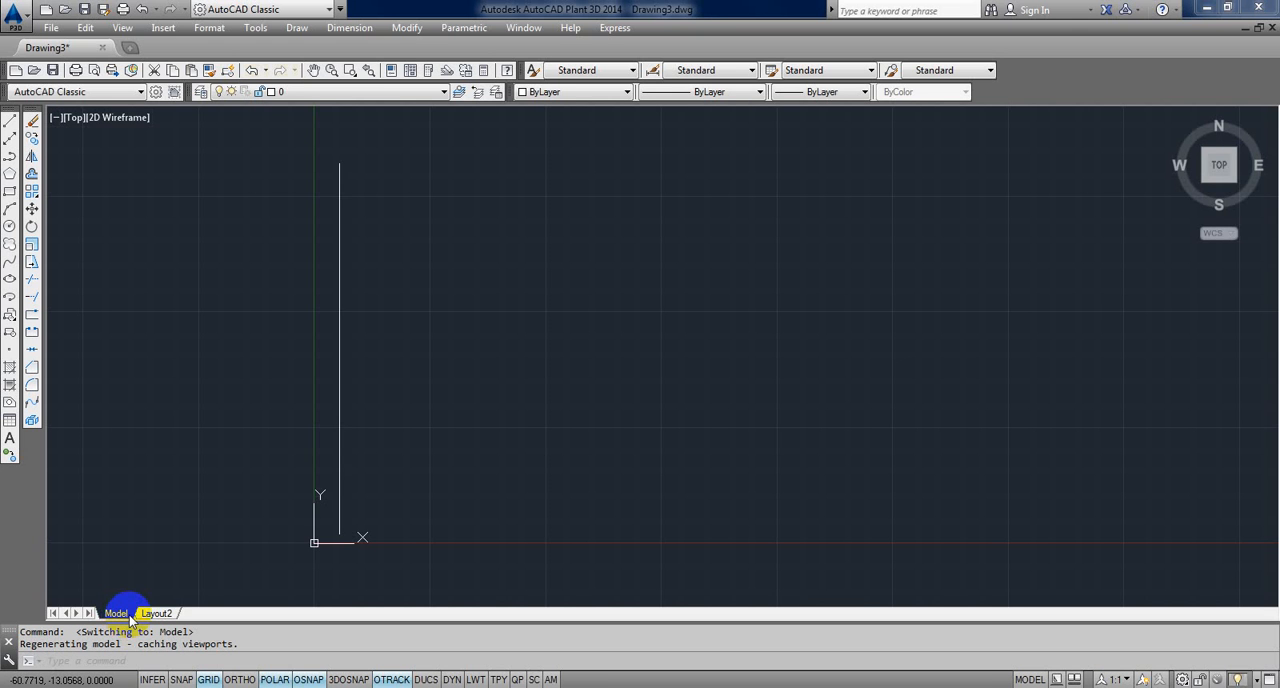
click(340, 449)
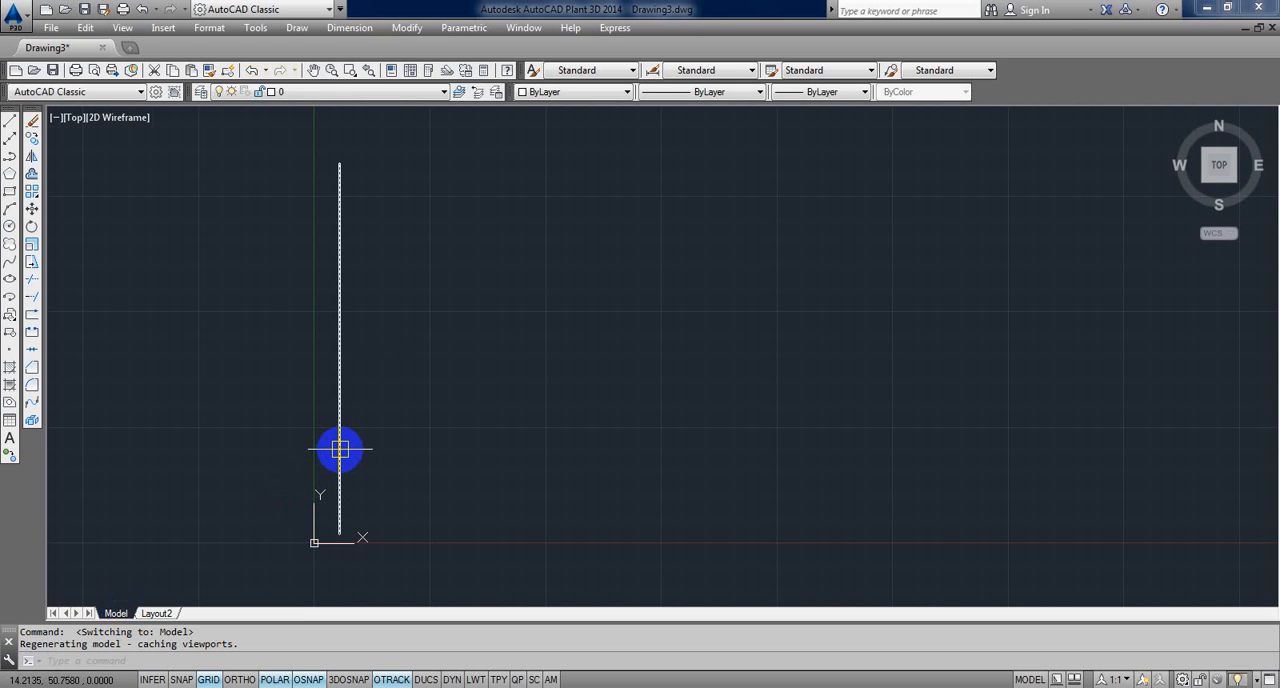
middle_drag(340, 449, 388, 434)
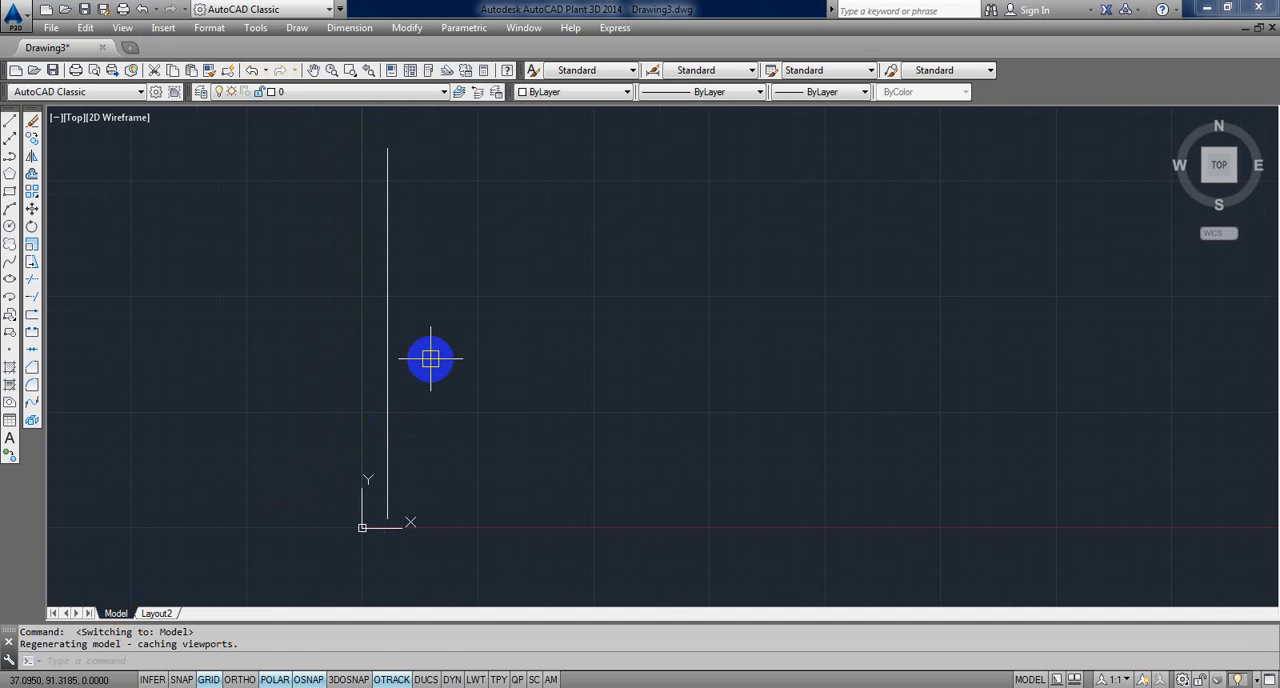
click(748, 71)
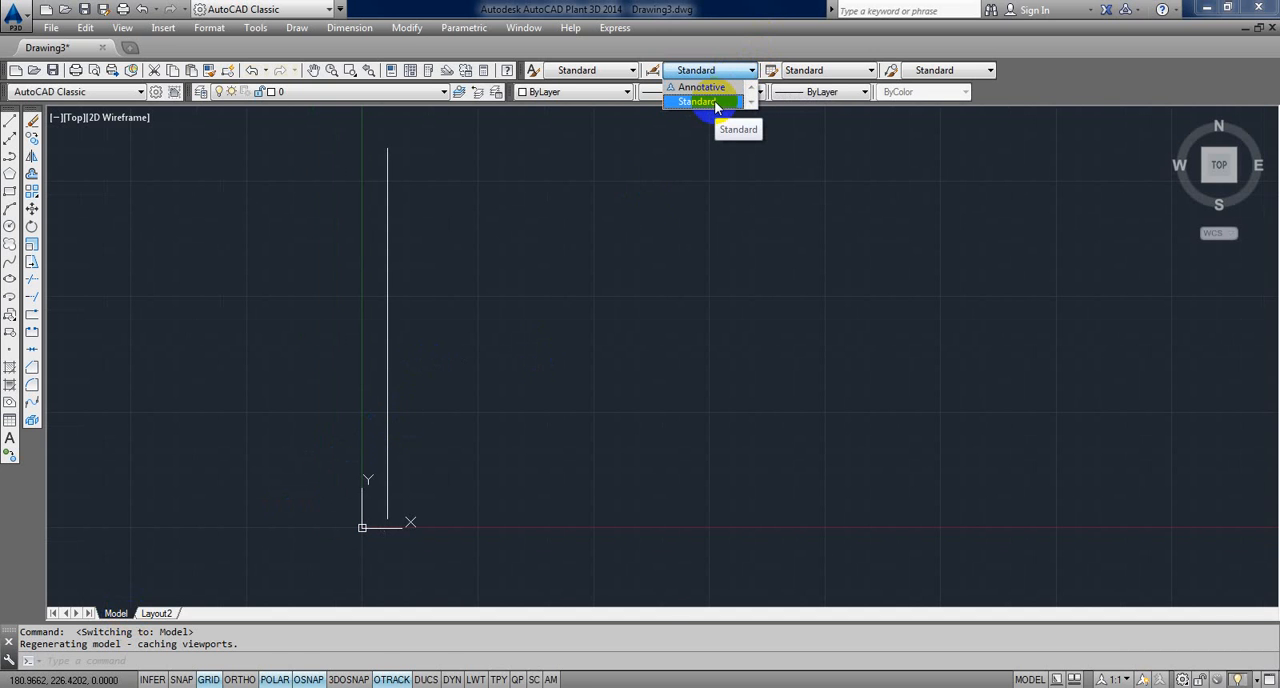
click(714, 100)
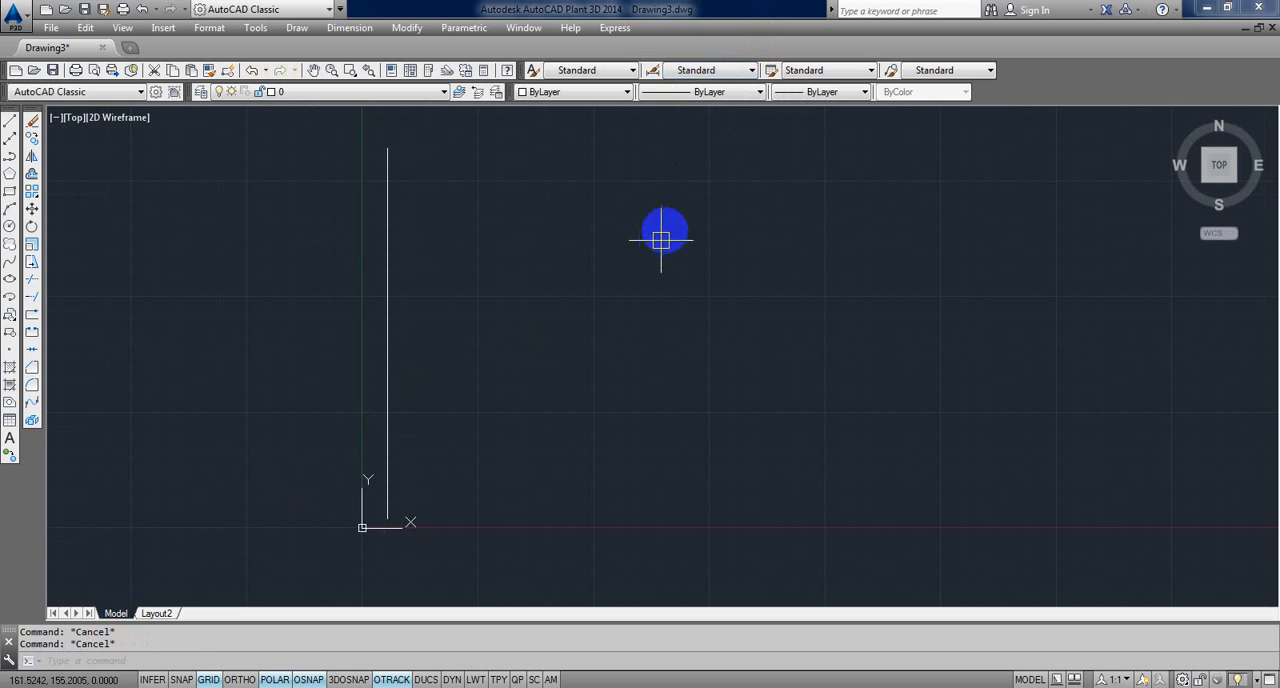
Step: Close Drawing3.dwg without saving its changes
click(1272, 28)
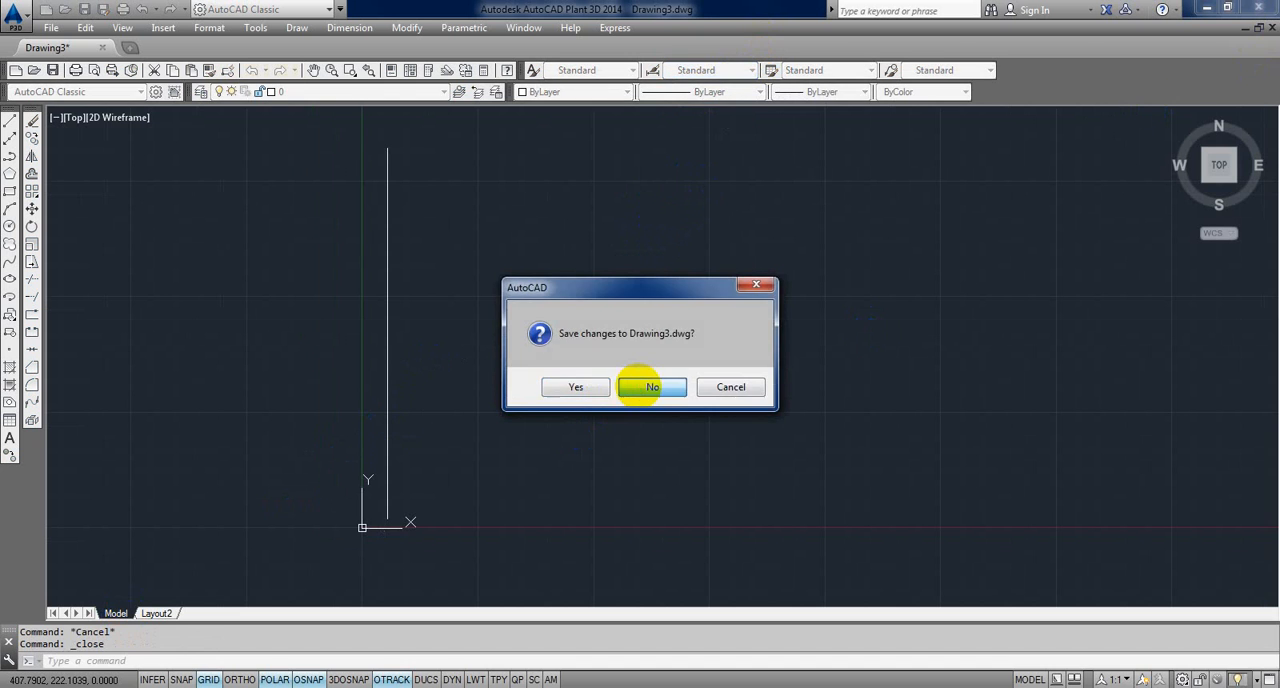
click(634, 384)
Step: Review the templates offered for a new drawing, leaving without choosing one
click(52, 29)
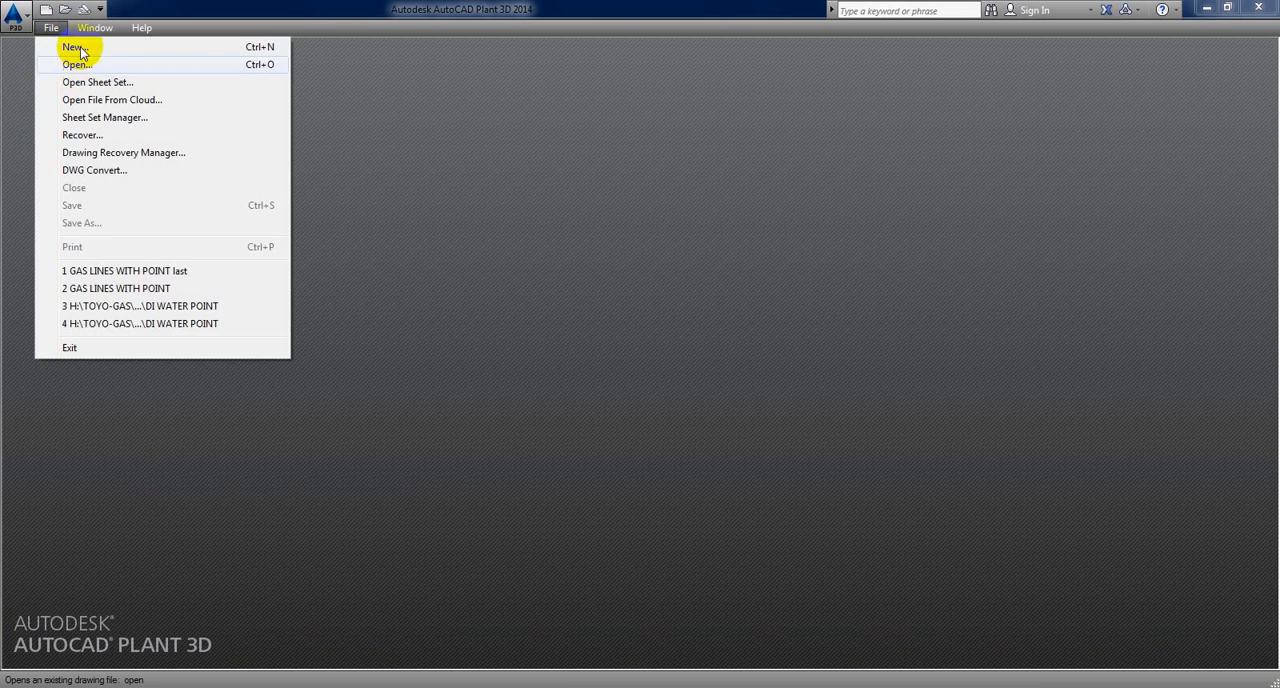
click(76, 44)
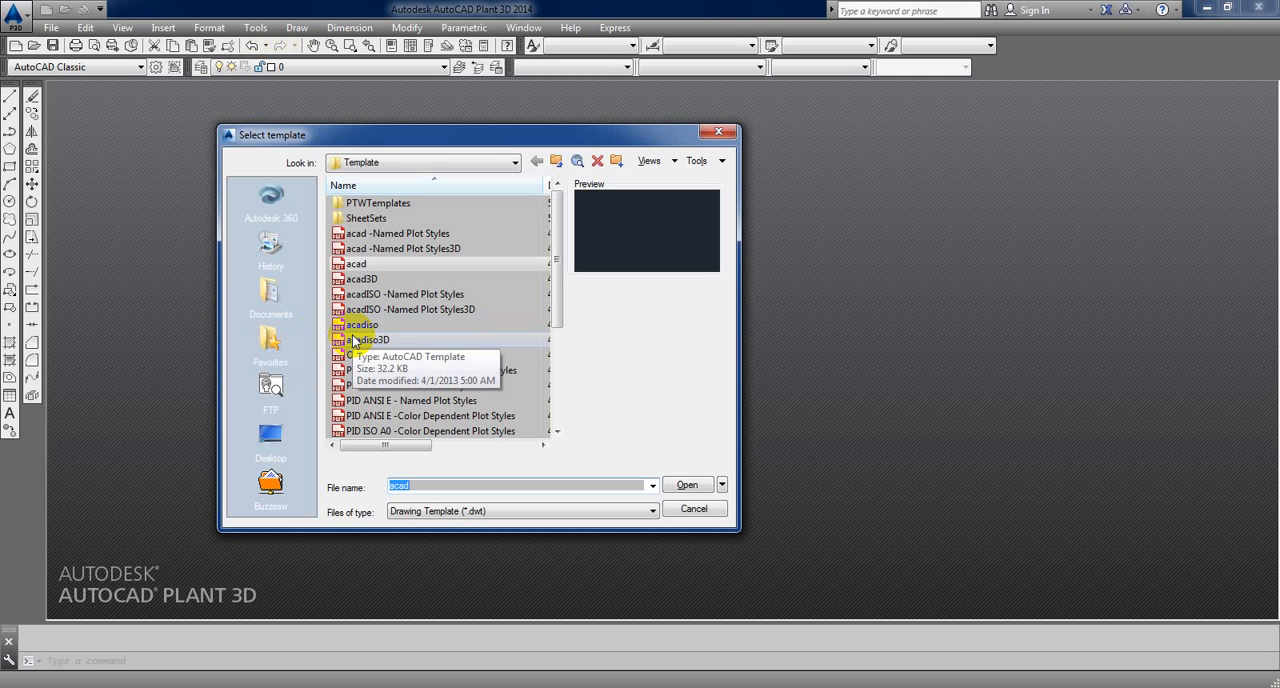
click(693, 510)
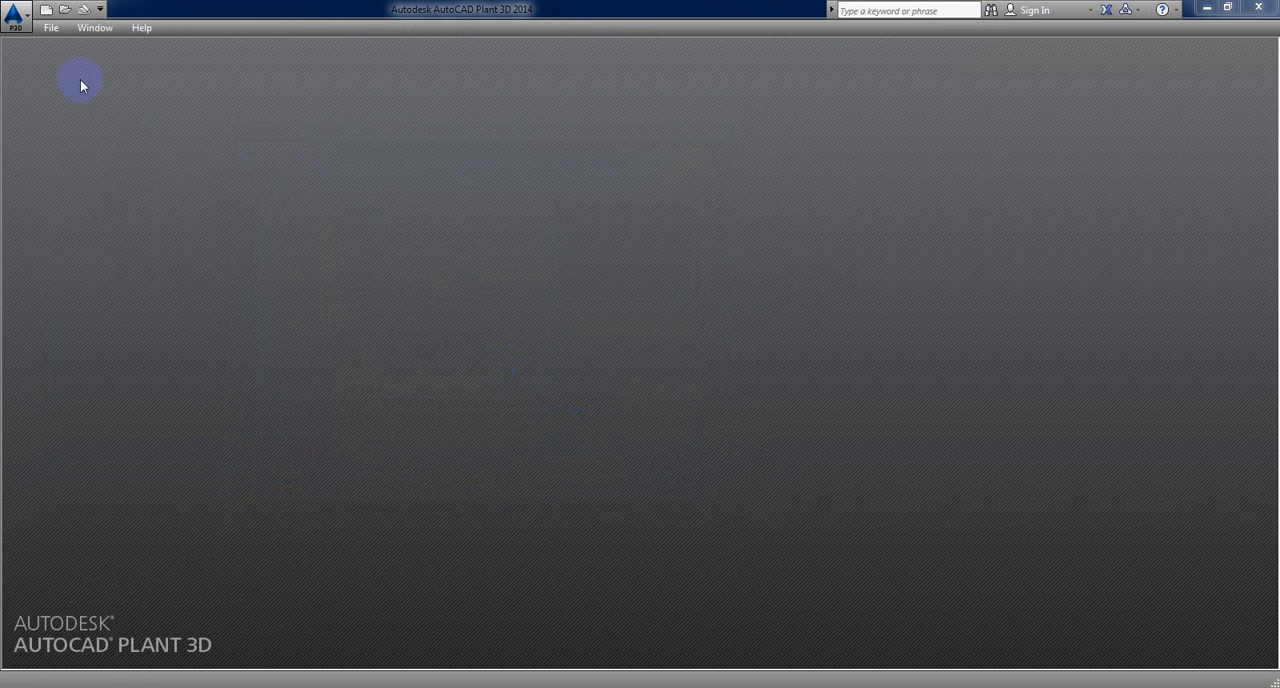
Step: Create a new drawing from the acadiso template
click(47, 27)
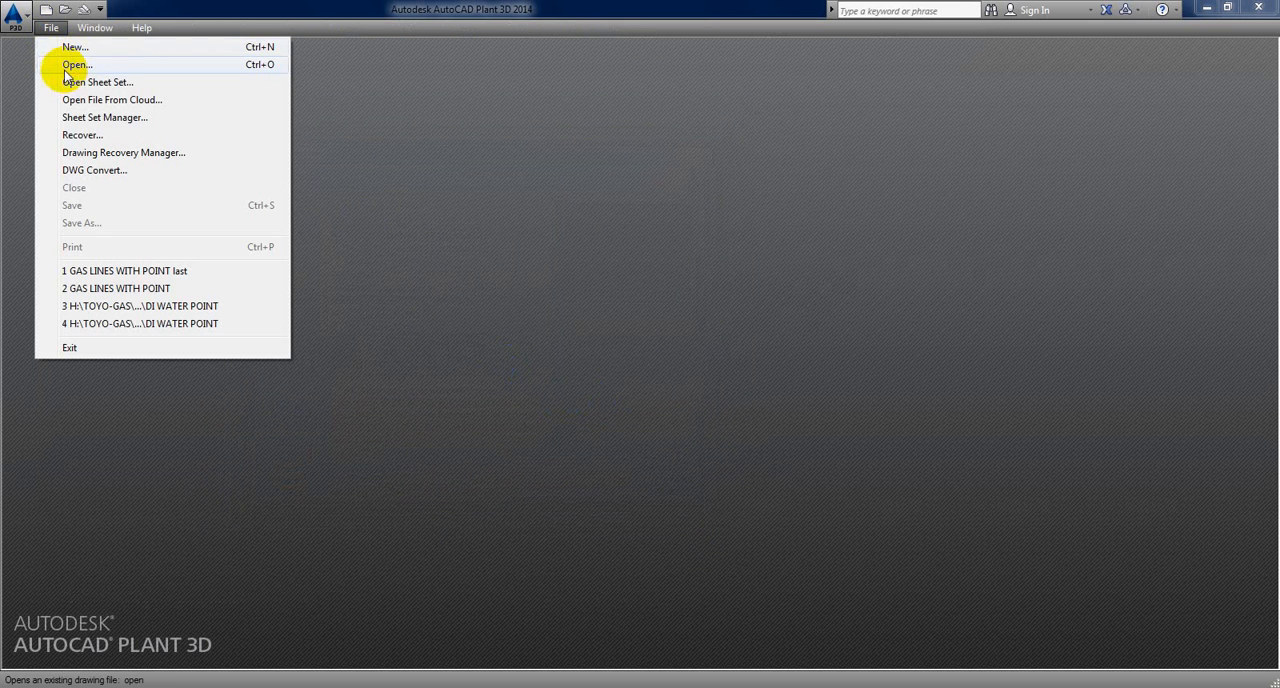
click(202, 50)
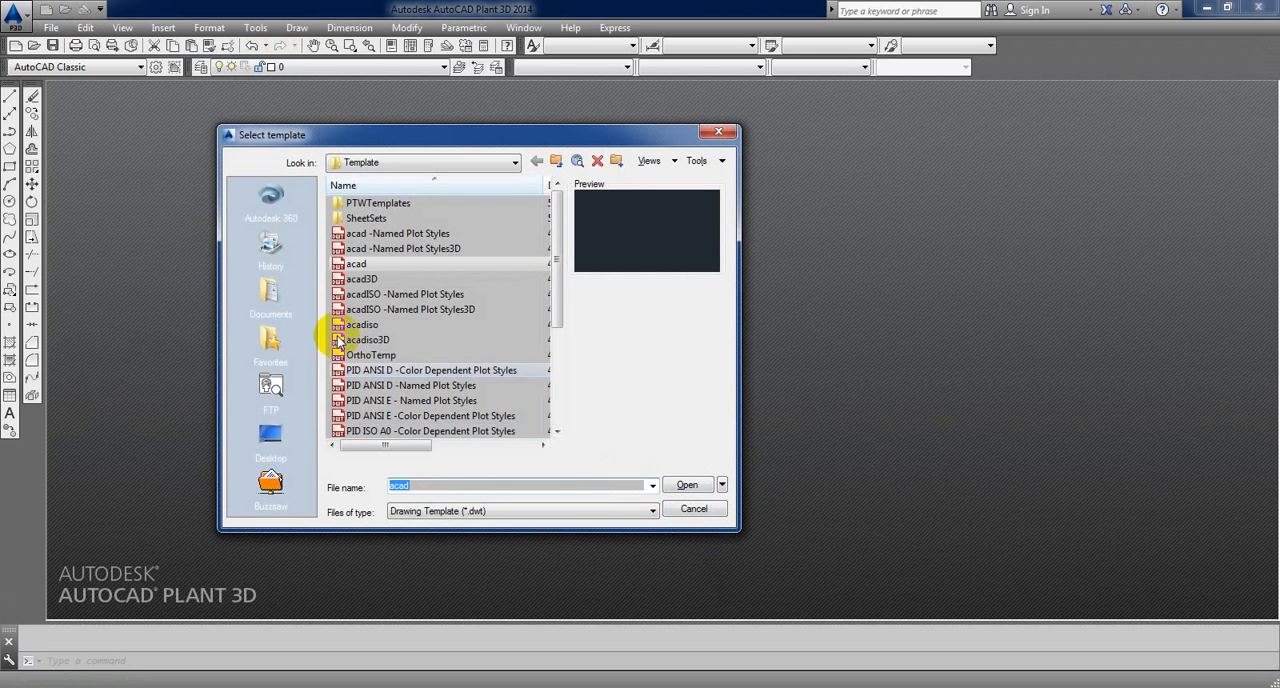
click(362, 324)
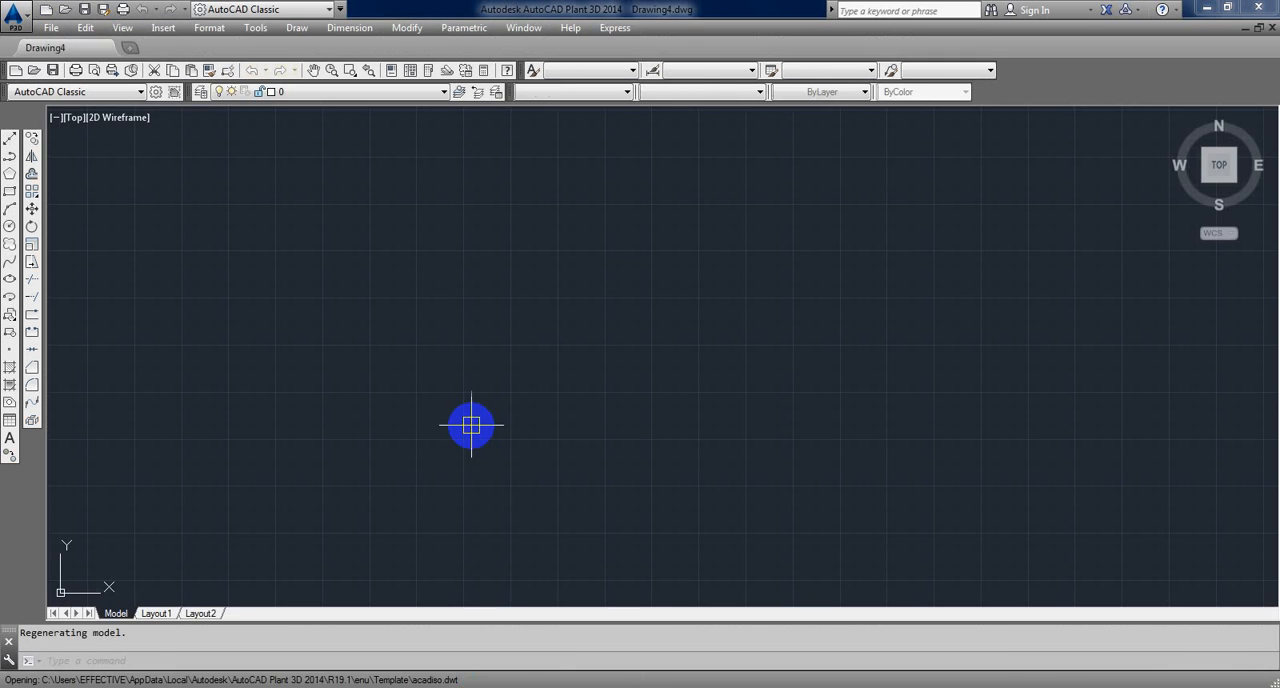
Step: Draw a square with 200-unit sides in model space using the Line command
text(l)
key(Return)
click(351, 538)
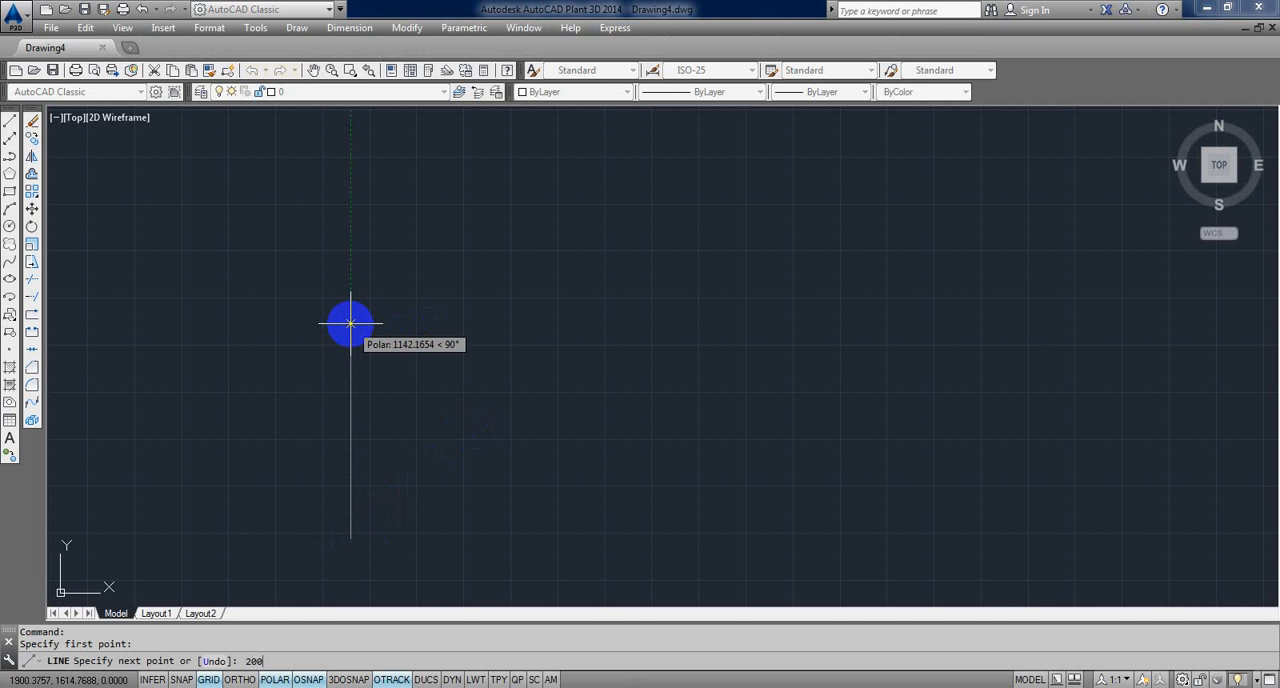
key(Return)
scroll(438, 480, up, 2)
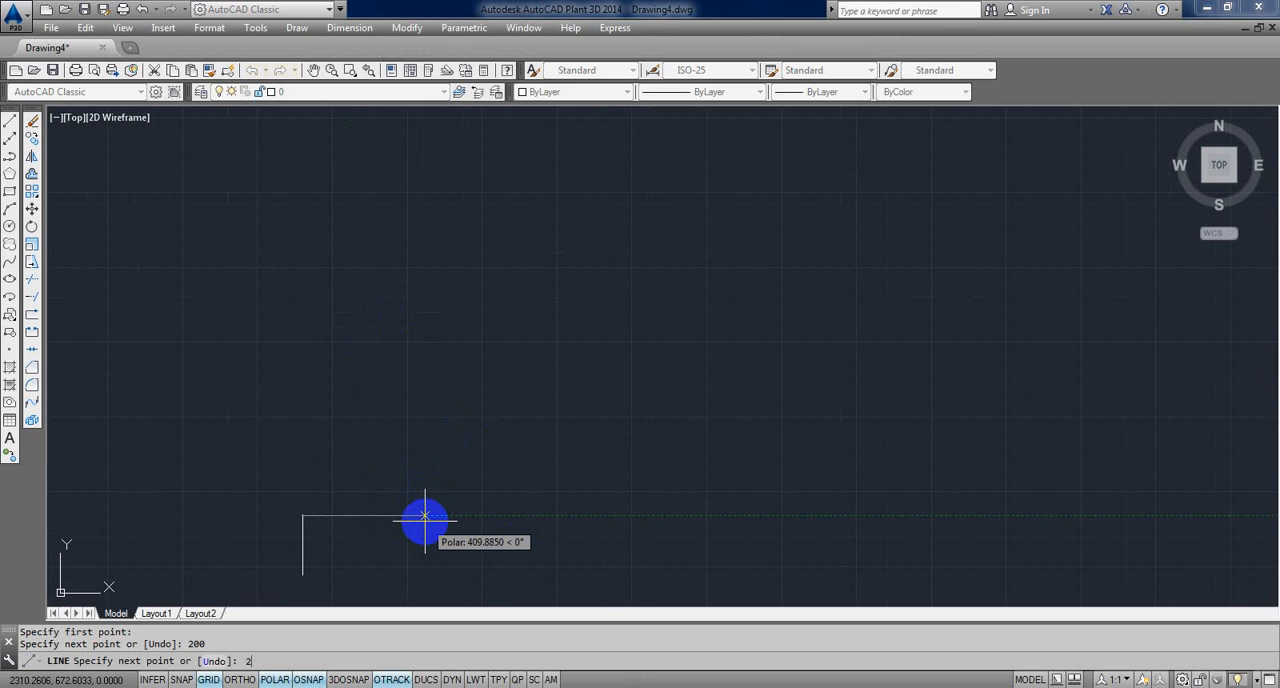
text(200)
key(Return)
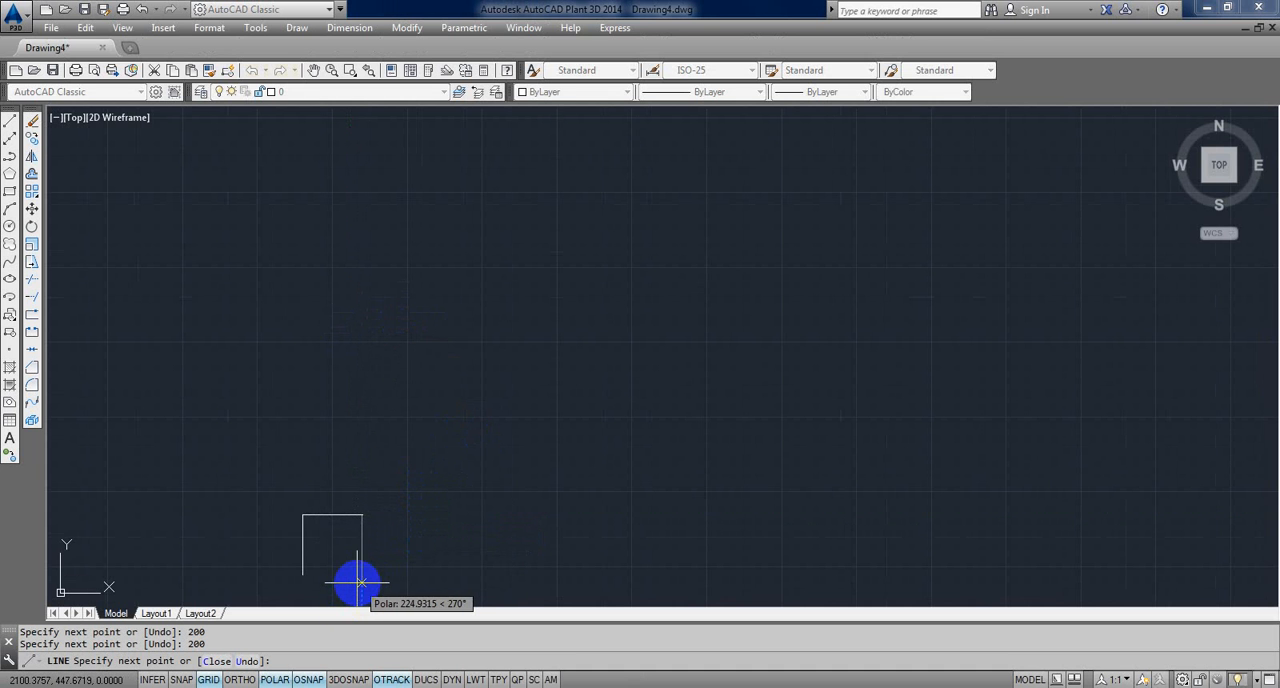
text(200)
key(Return)
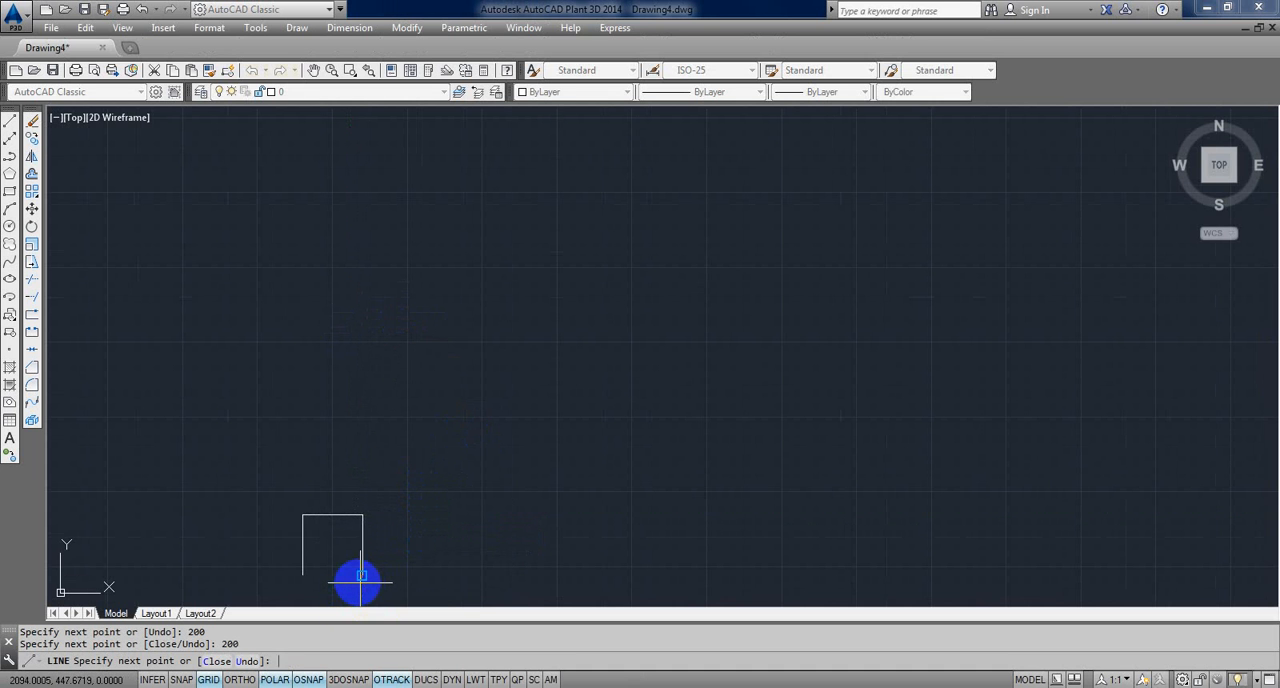
click(302, 575)
middle_drag(474, 378, 526, 302)
key(Escape)
scroll(494, 374, up, 5)
scroll(509, 334, down, 2)
middle_drag(427, 422, 503, 343)
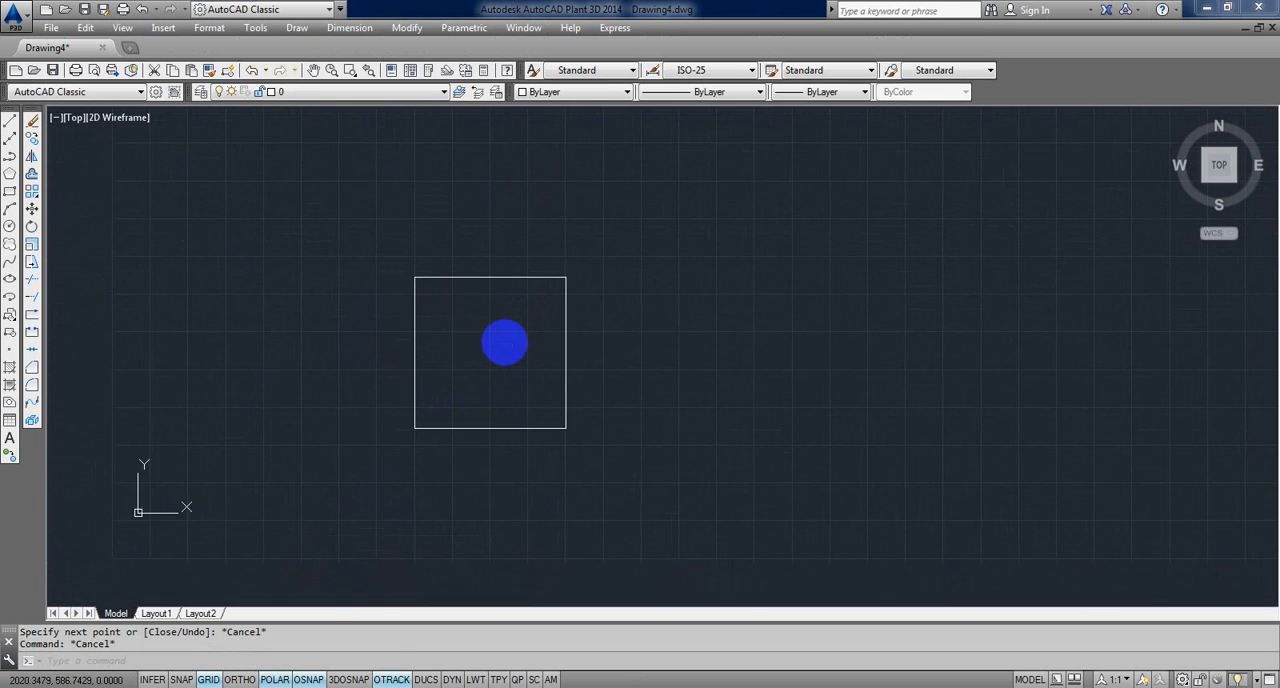
scroll(505, 341, up, 4)
scroll(505, 341, down, 2)
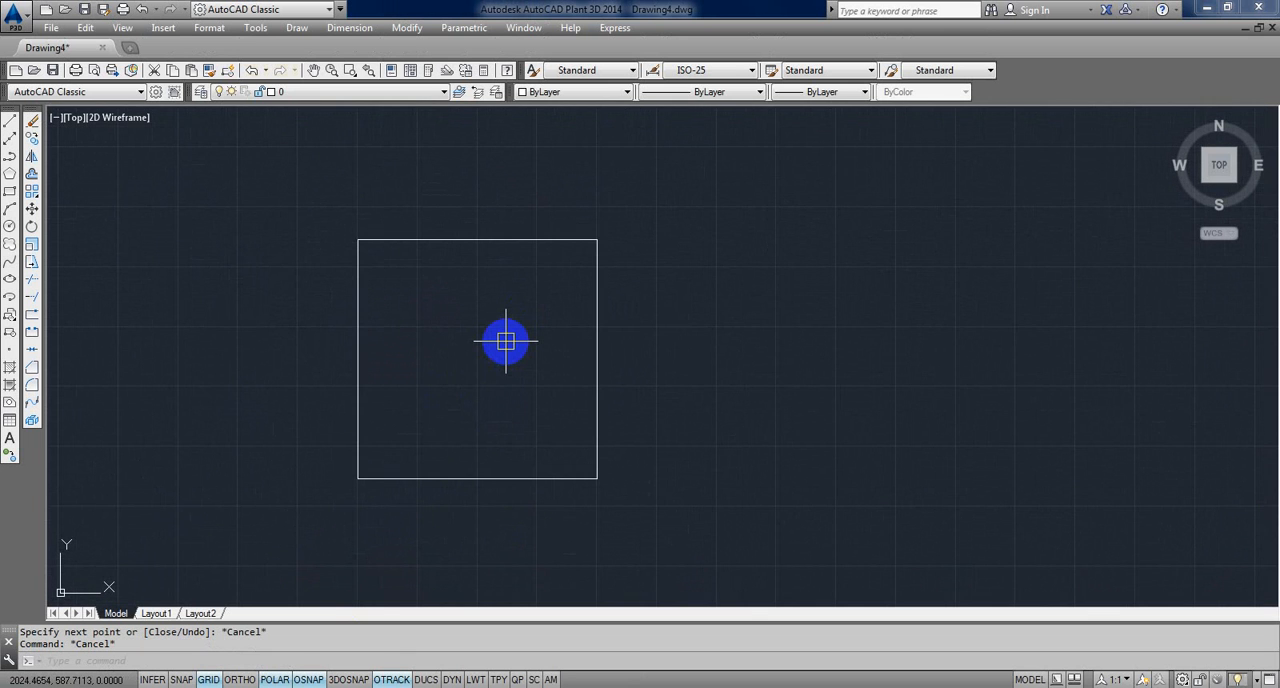
Step: Set the MEASUREMENT variable to 0
text(REMENT)
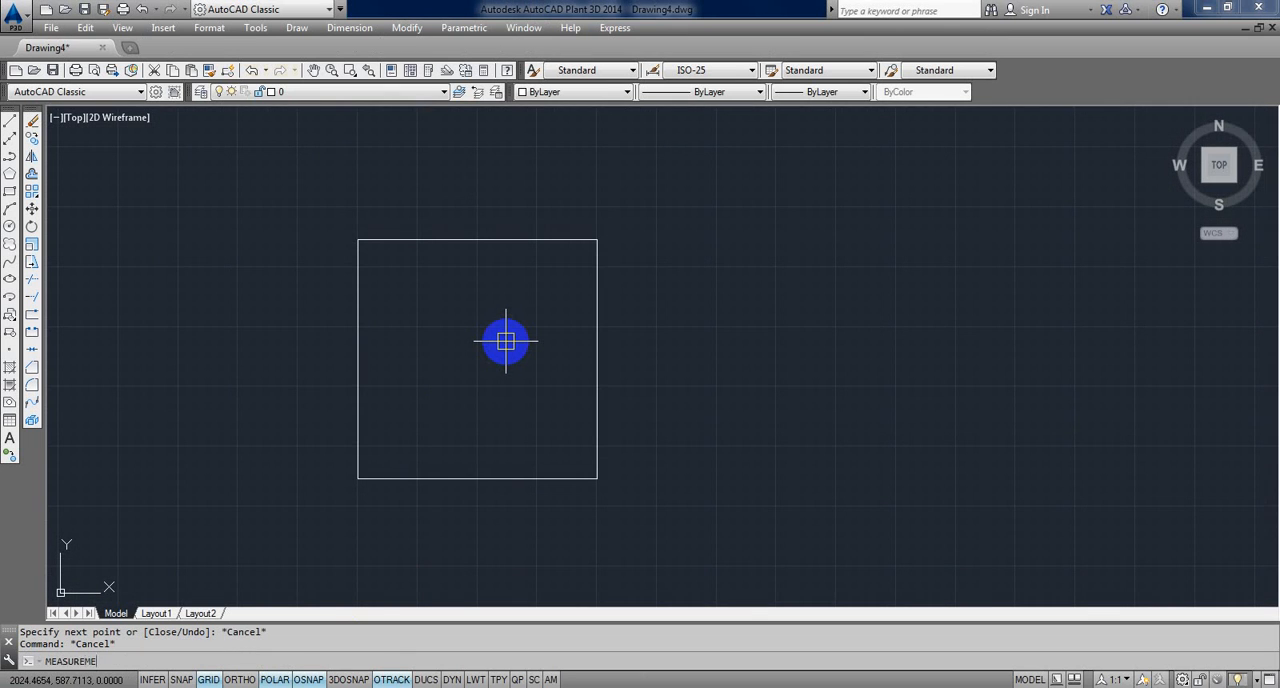
key(Return)
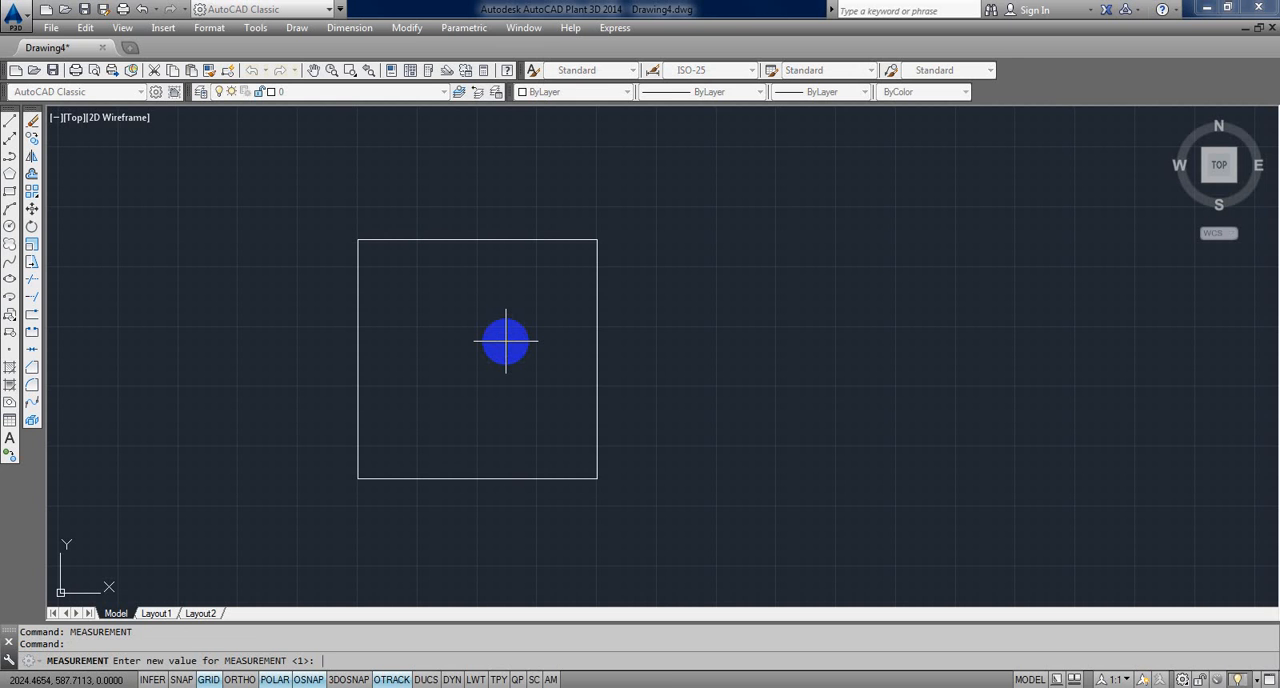
key(Return)
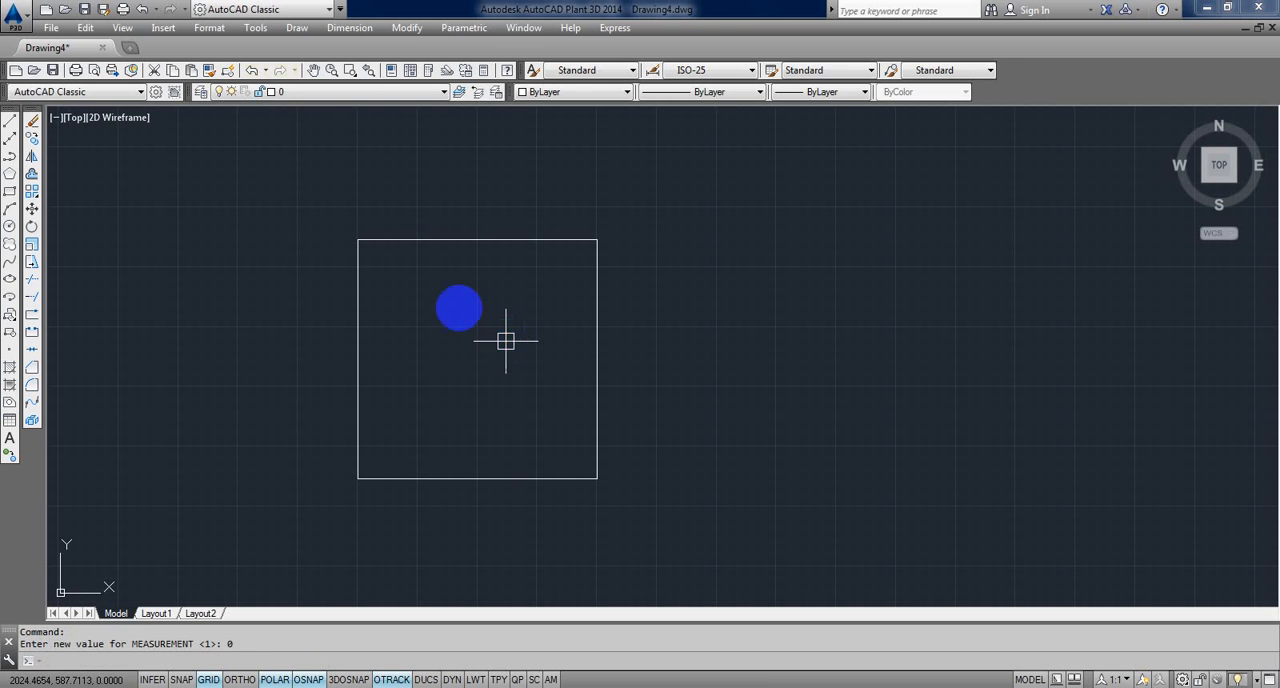
Step: Draw a 1-unit vertical line upward from the square's upper-left corner
middle_drag(456, 313, 427, 352)
text(l)
key(Return)
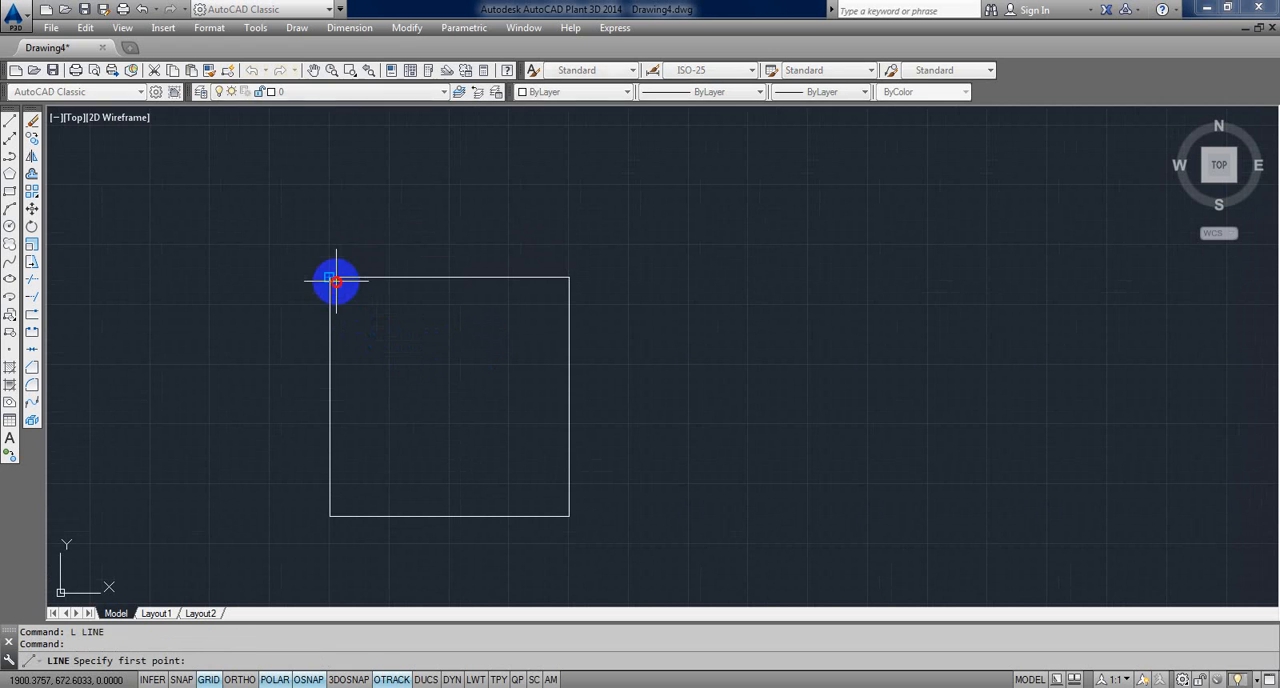
click(330, 277)
text(1)
key(Return)
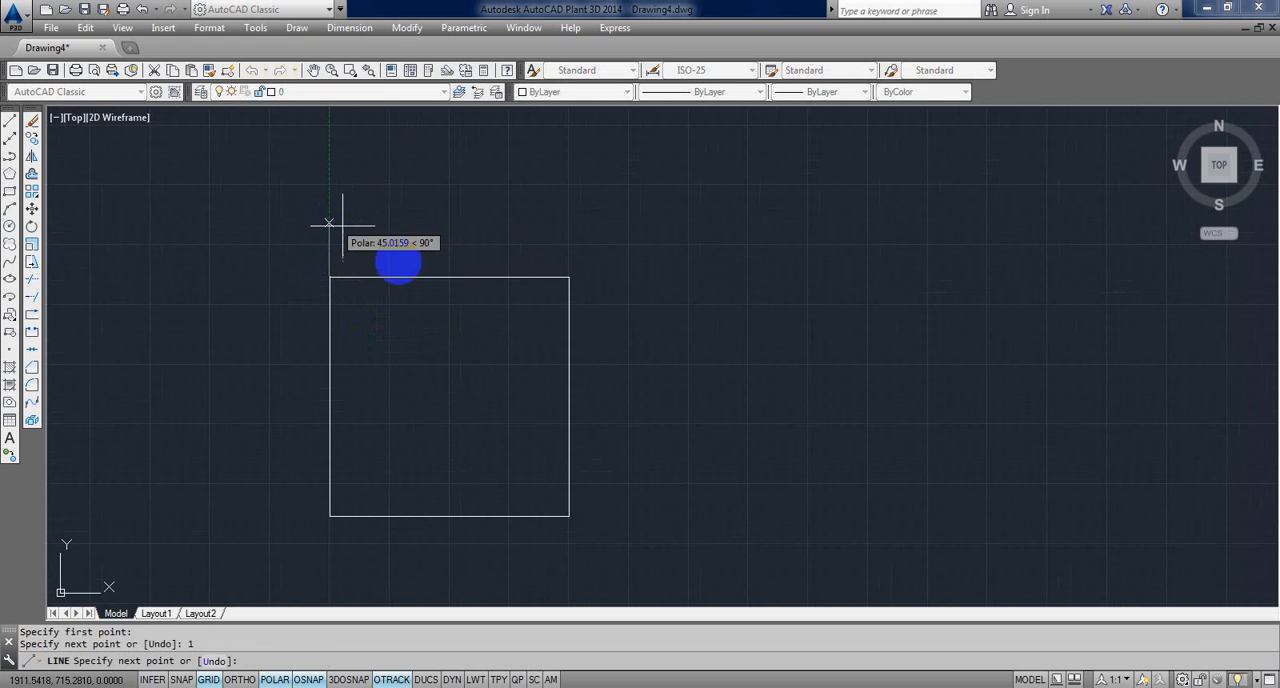
scroll(303, 283, up, 8)
middle_drag(714, 217, 525, 294)
scroll(498, 260, up, 3)
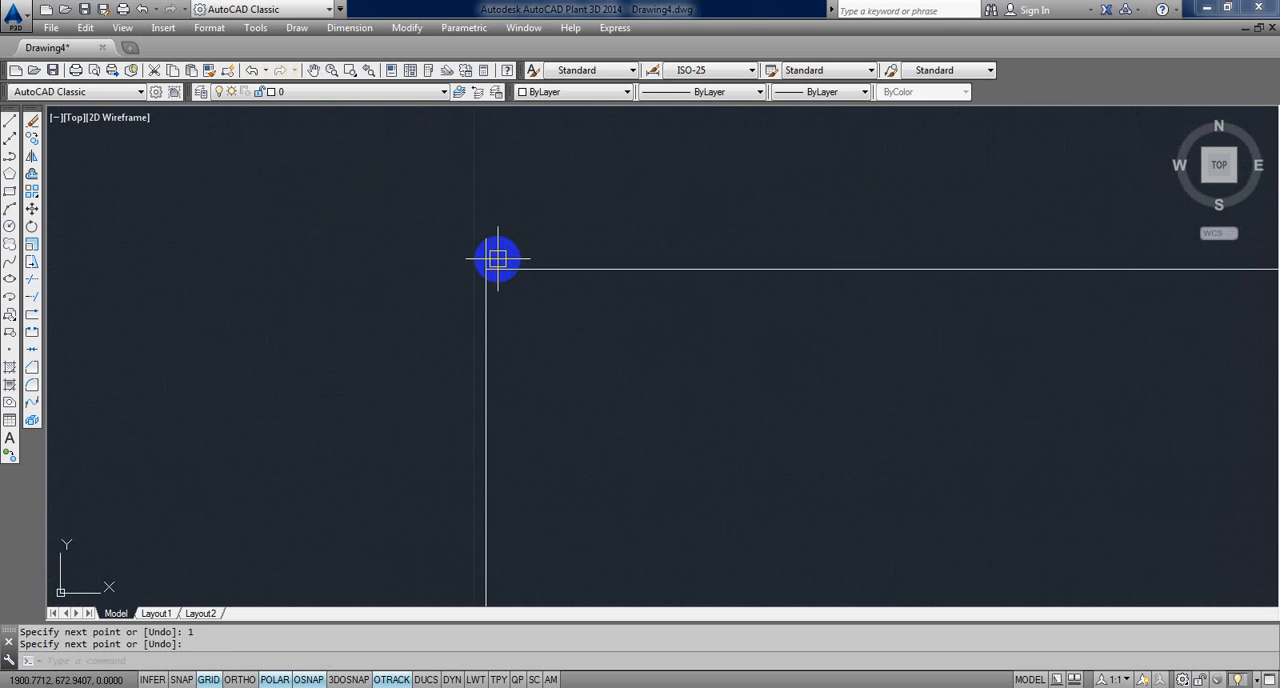
Step: Erase the 1-unit line at the square's upper-left corner
scroll(495, 285, down, 5)
scroll(474, 275, up, 4)
click(453, 258)
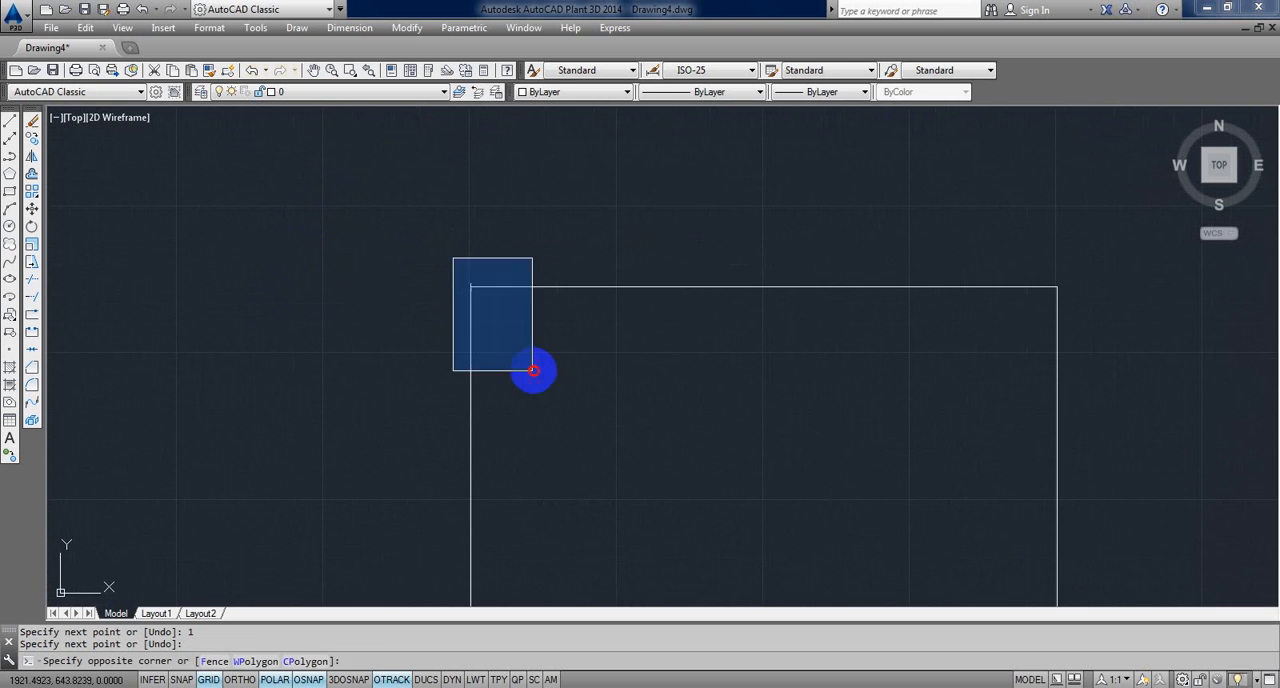
click(533, 371)
key(Delete)
scroll(451, 288, down, 3)
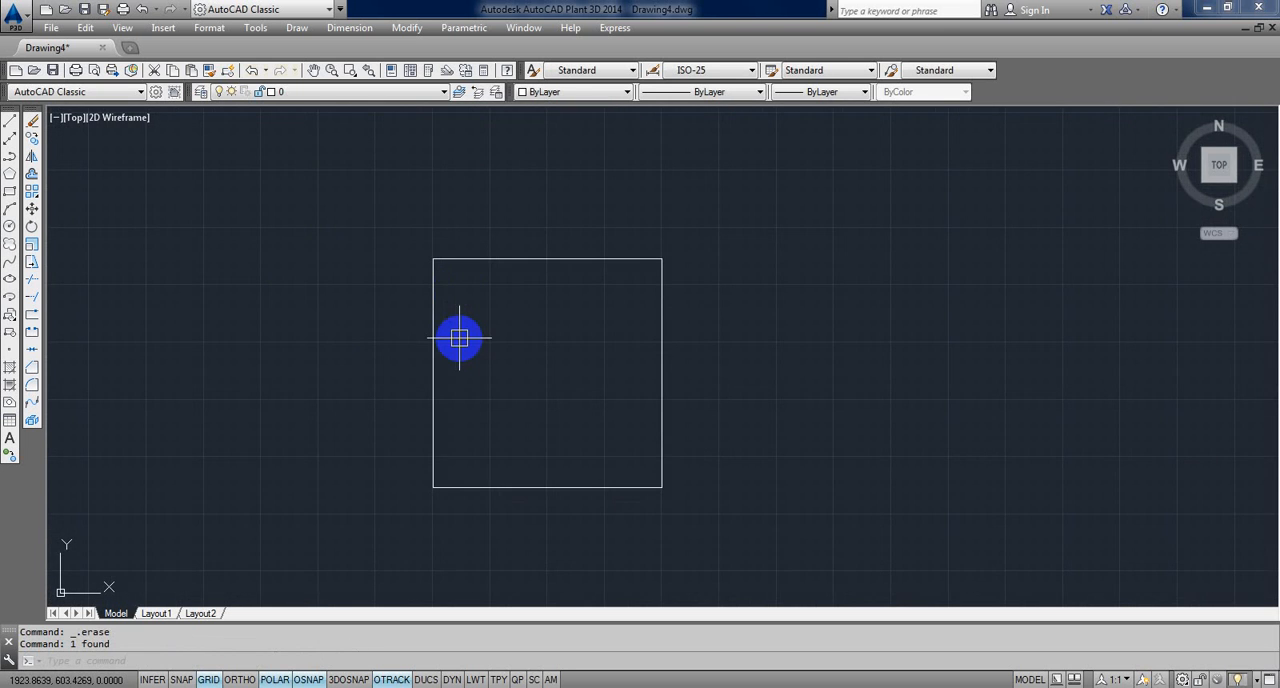
text(sc)
key(Return)
middle_drag(457, 414, 409, 377)
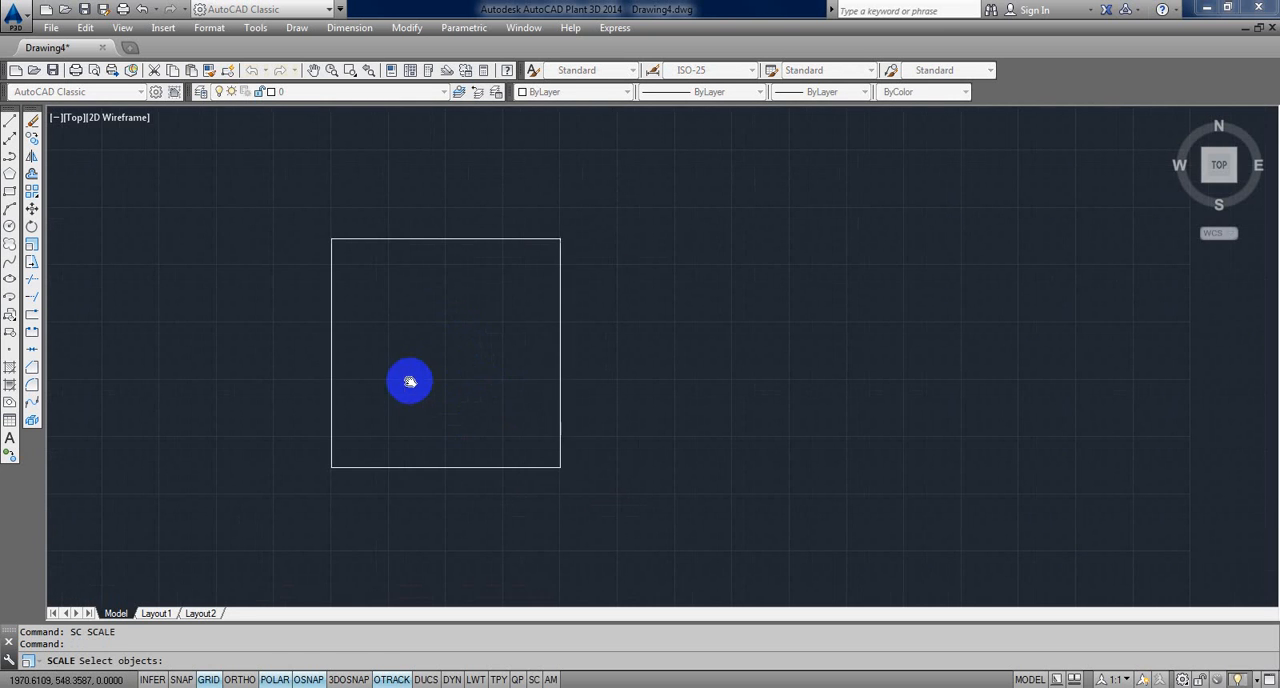
click(308, 180)
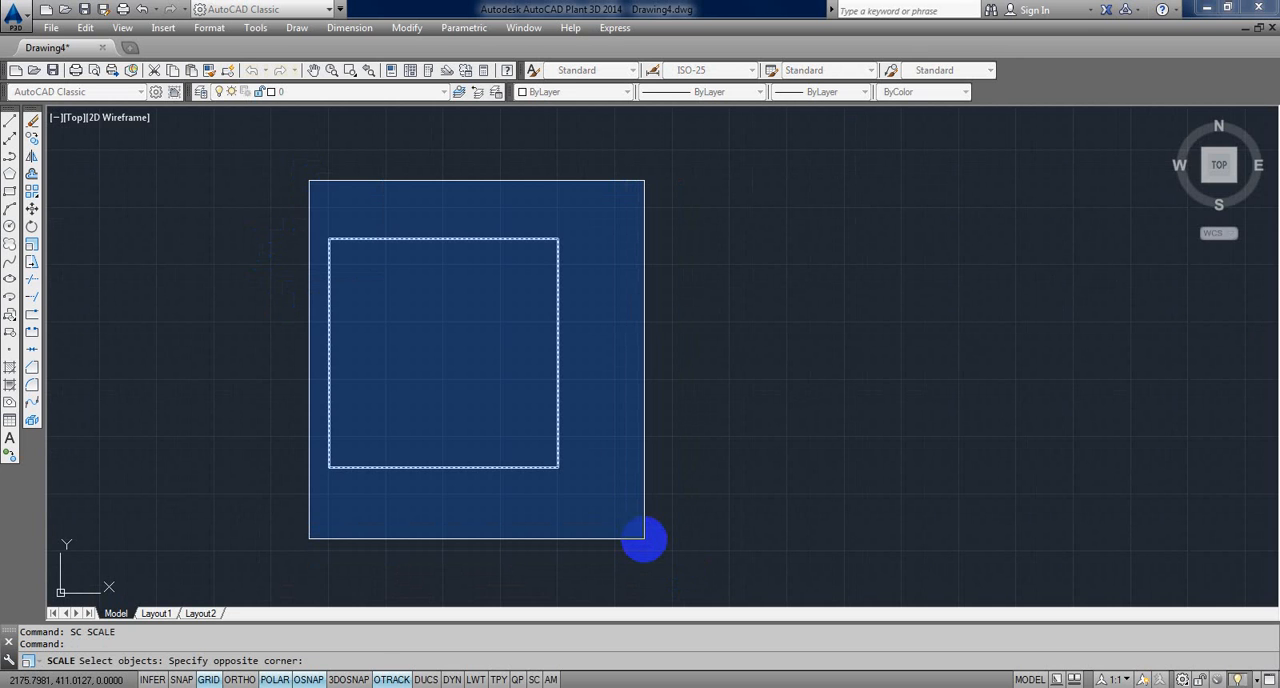
click(644, 539)
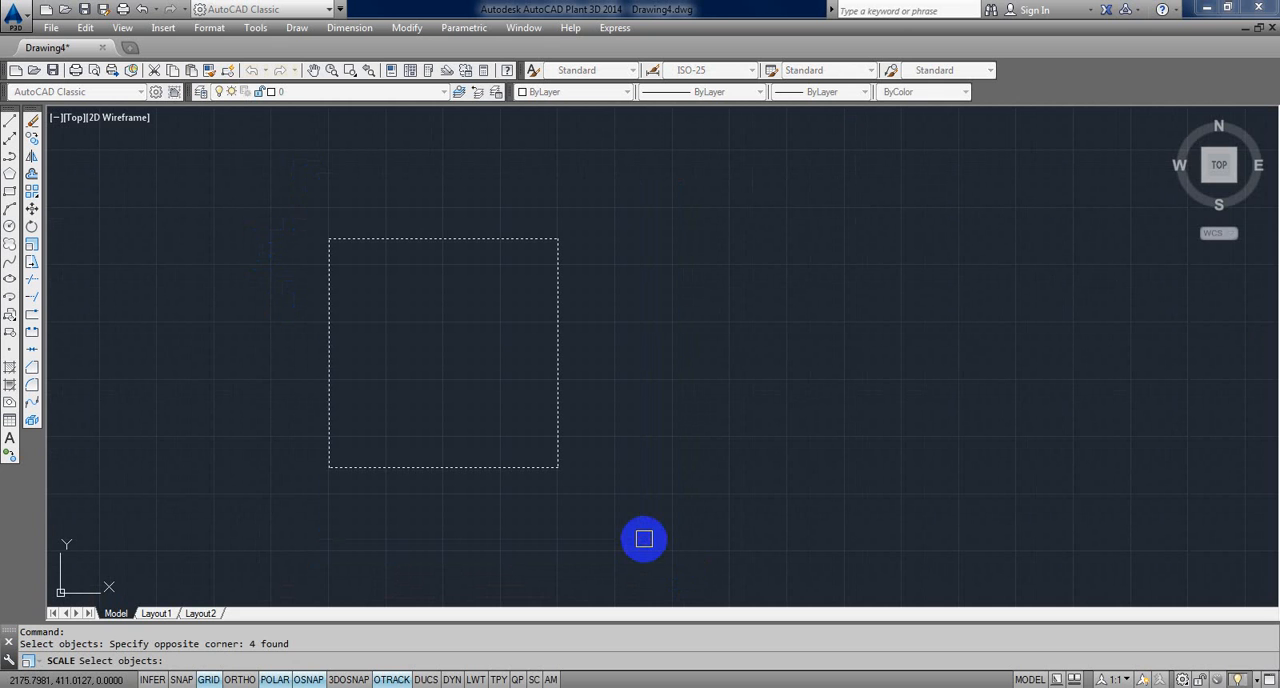
key(Escape)
key(Escape)
Step: Draw a 200-unit vertical line upward from the square's upper-left corner
scroll(338, 268, up, 4)
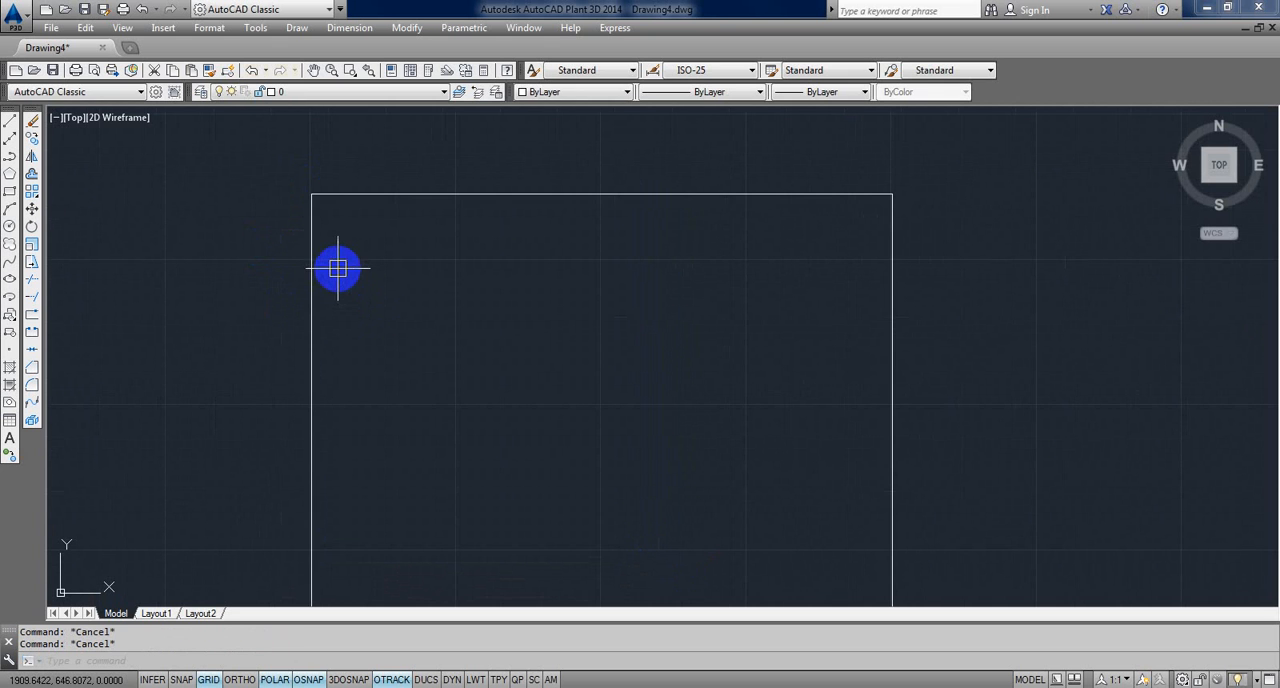
text(l)
key(Return)
click(311, 194)
middle_drag(371, 266, 370, 290)
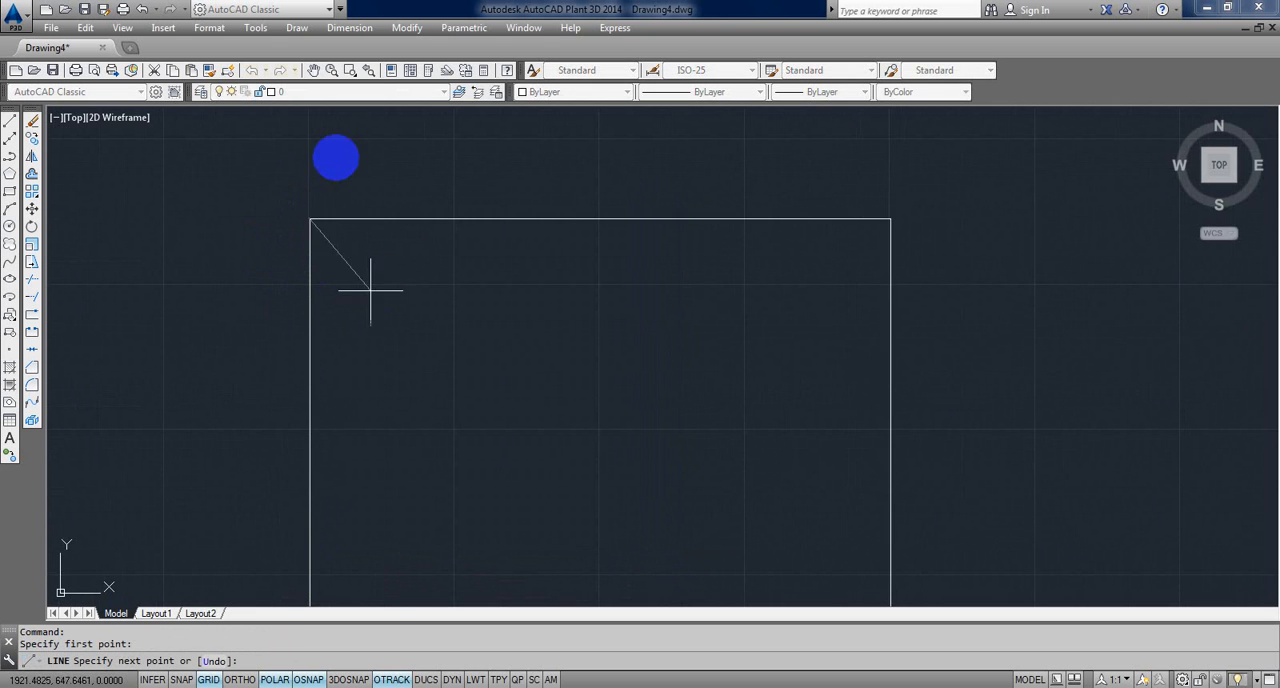
scroll(309, 203, down, 4)
middle_drag(314, 231, 322, 319)
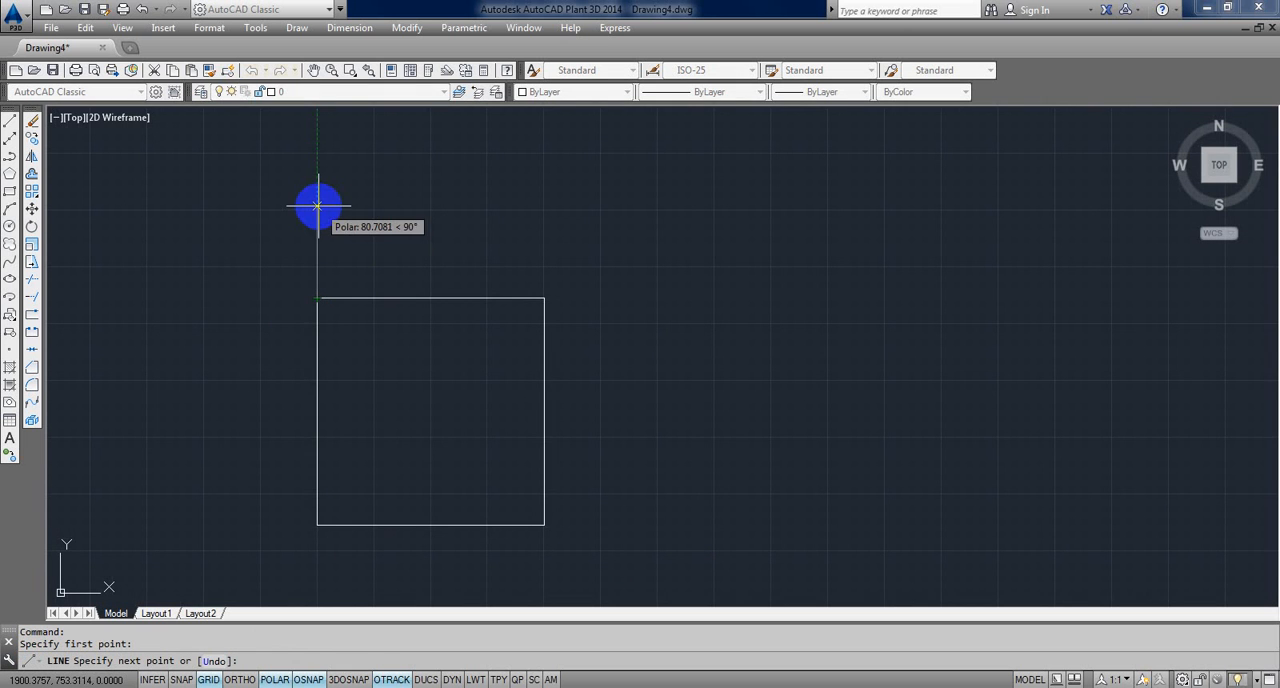
text(200)
key(Return)
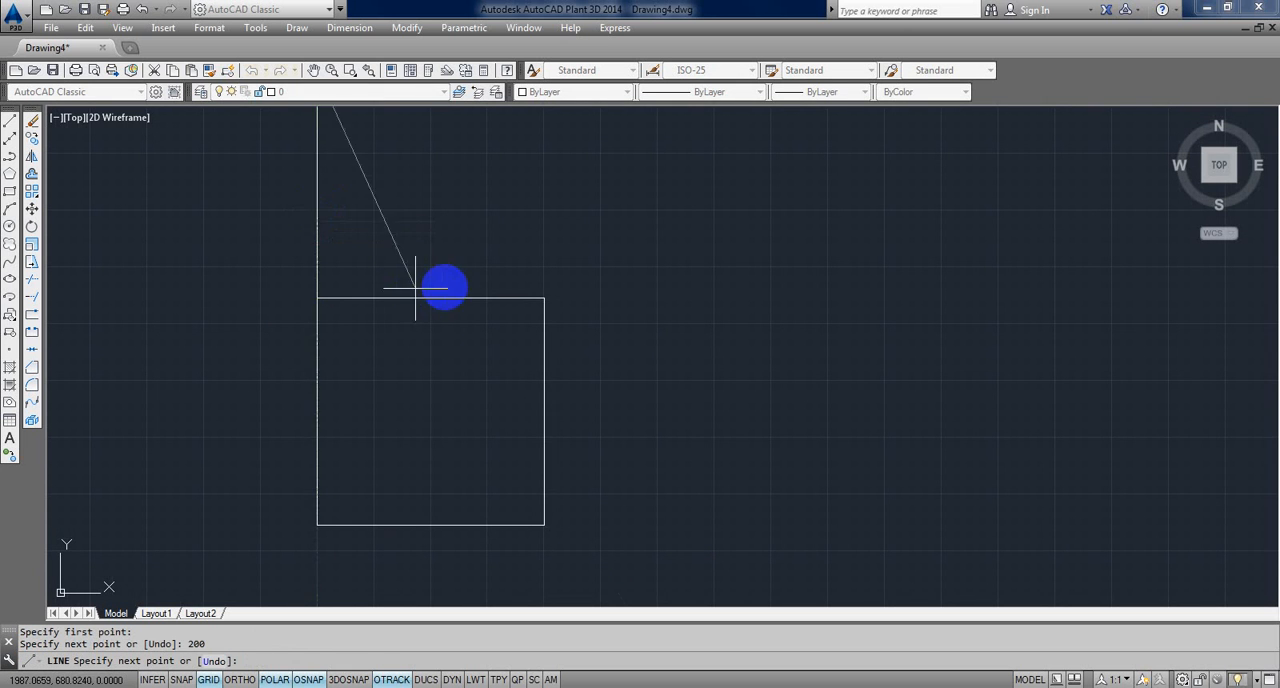
scroll(443, 300, down, 4)
scroll(417, 354, up, 4)
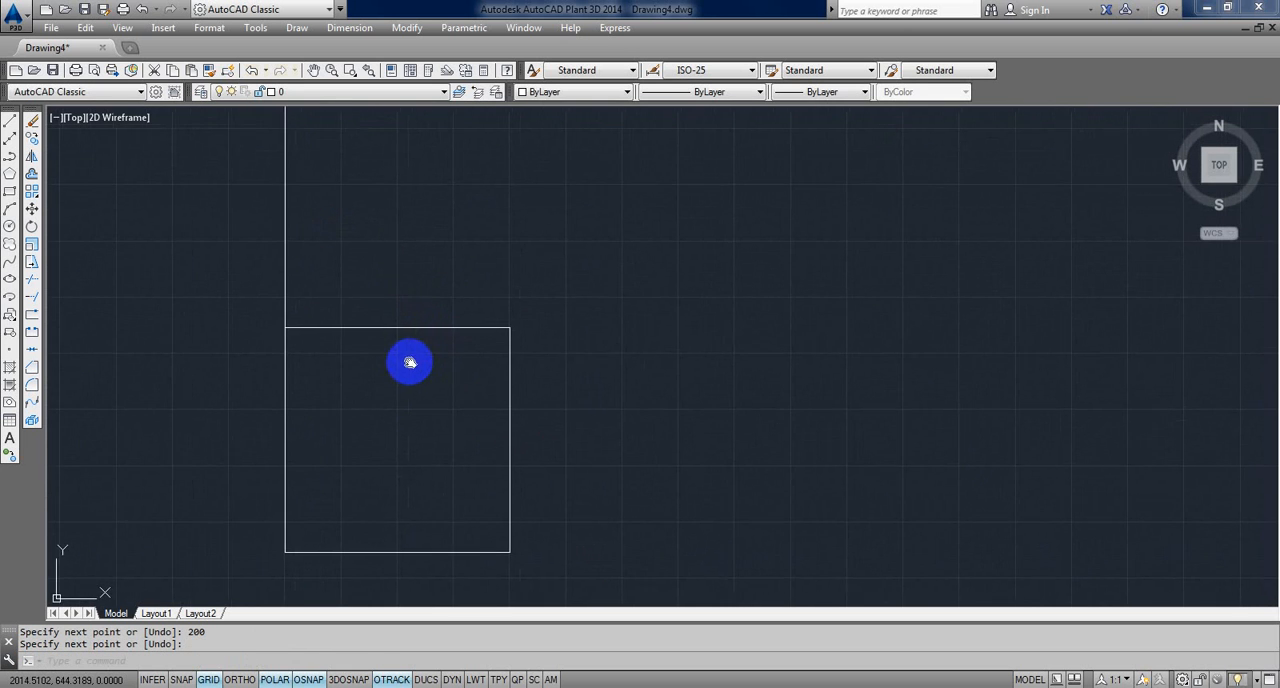
scroll(409, 360, down, 2)
key(Escape)
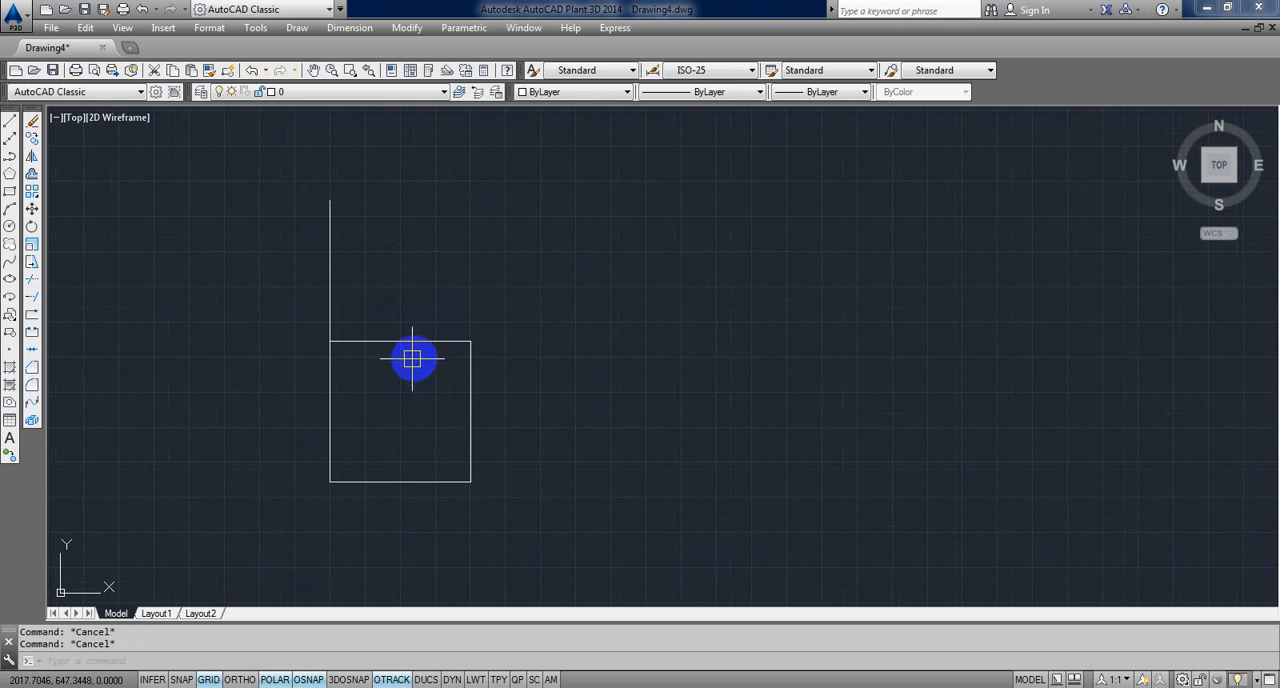
text(di)
key(Return)
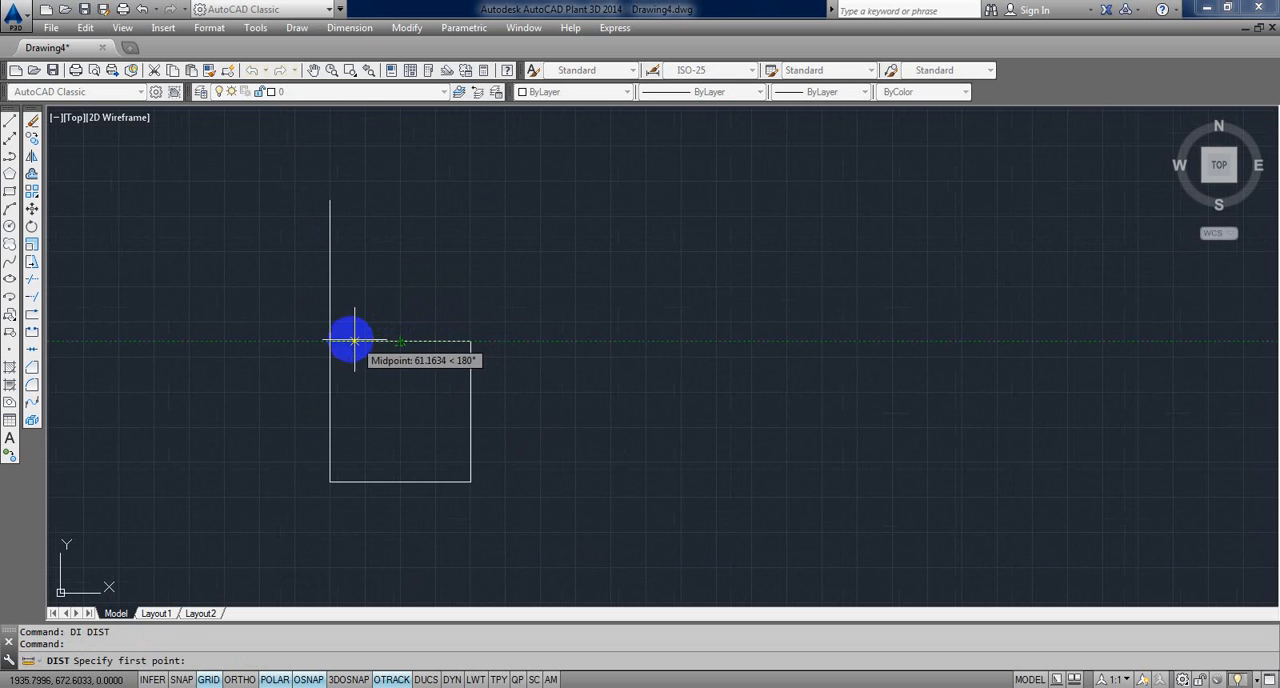
key(Escape)
key(Escape)
Step: Erase the 200-unit vertical line above the square
click(281, 271)
click(294, 277)
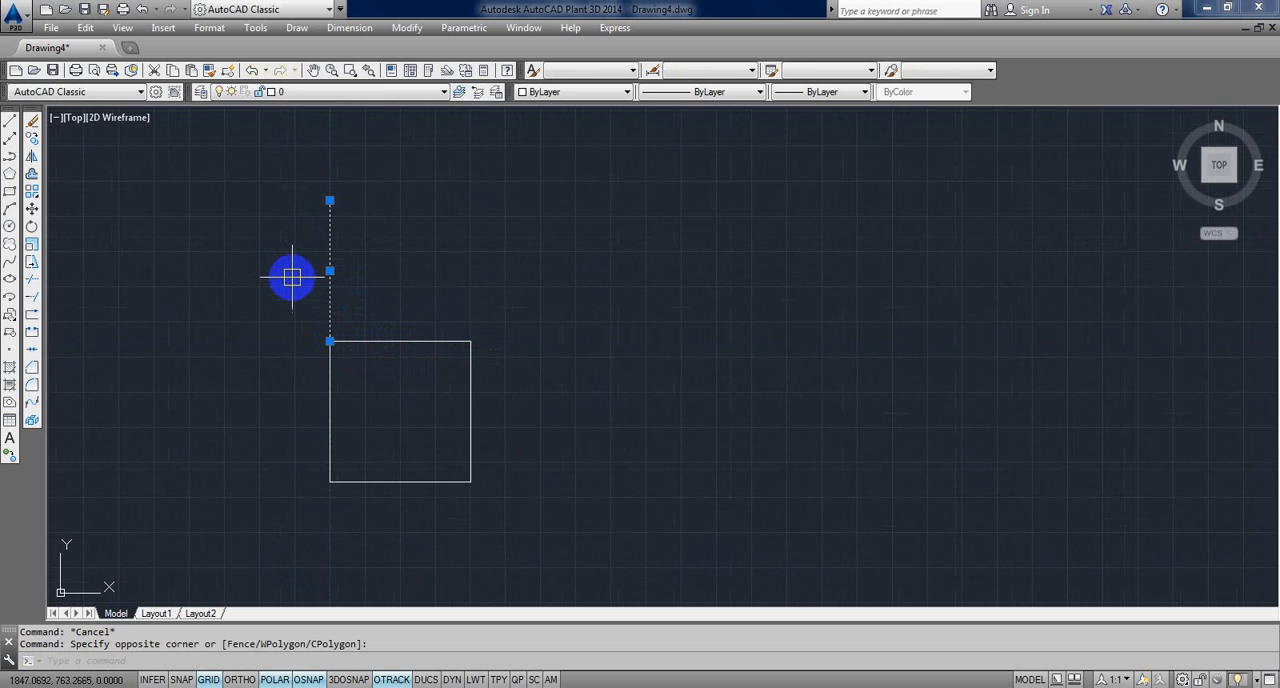
key(Delete)
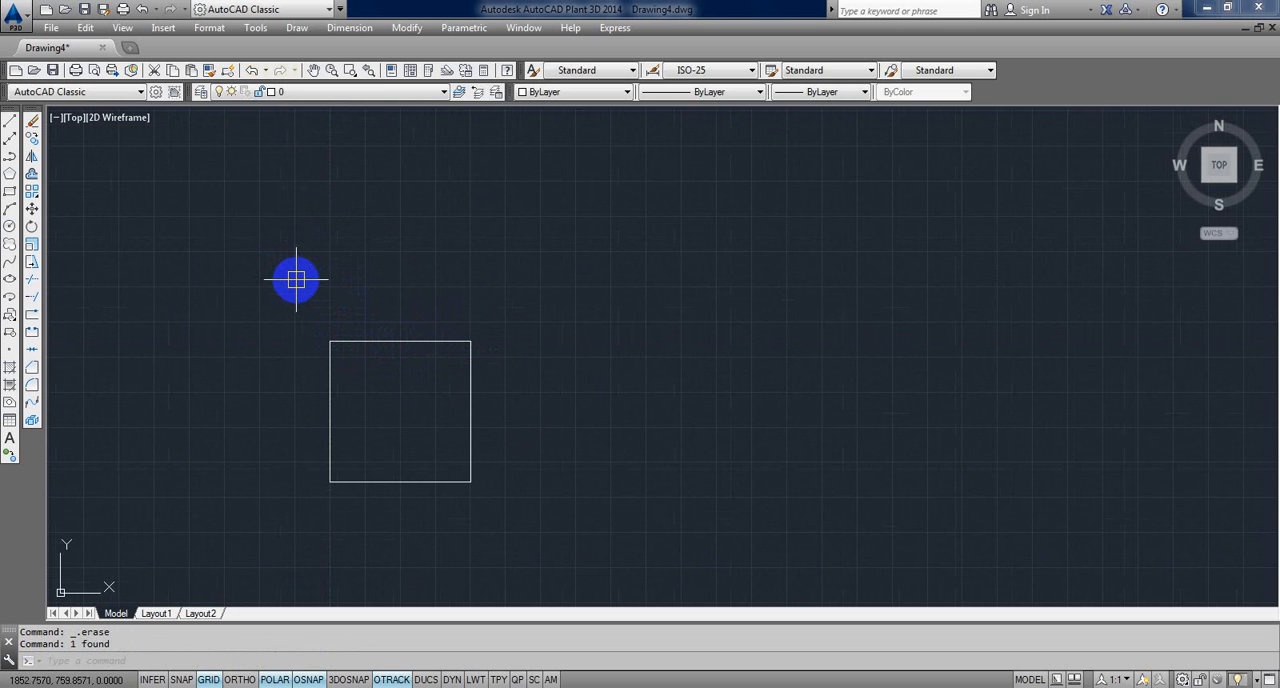
Step: Draw a 10-unit vertical line upward from the square's upper-left corner
text(l)
key(Return)
click(331, 342)
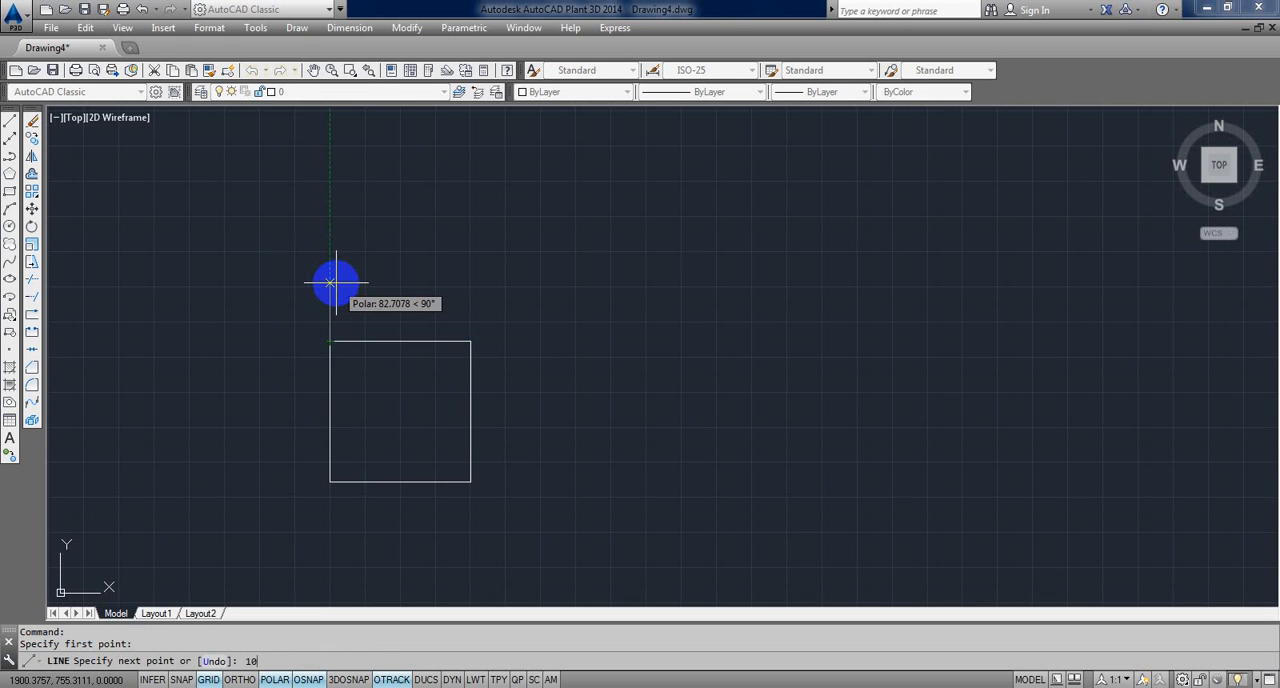
key(Return)
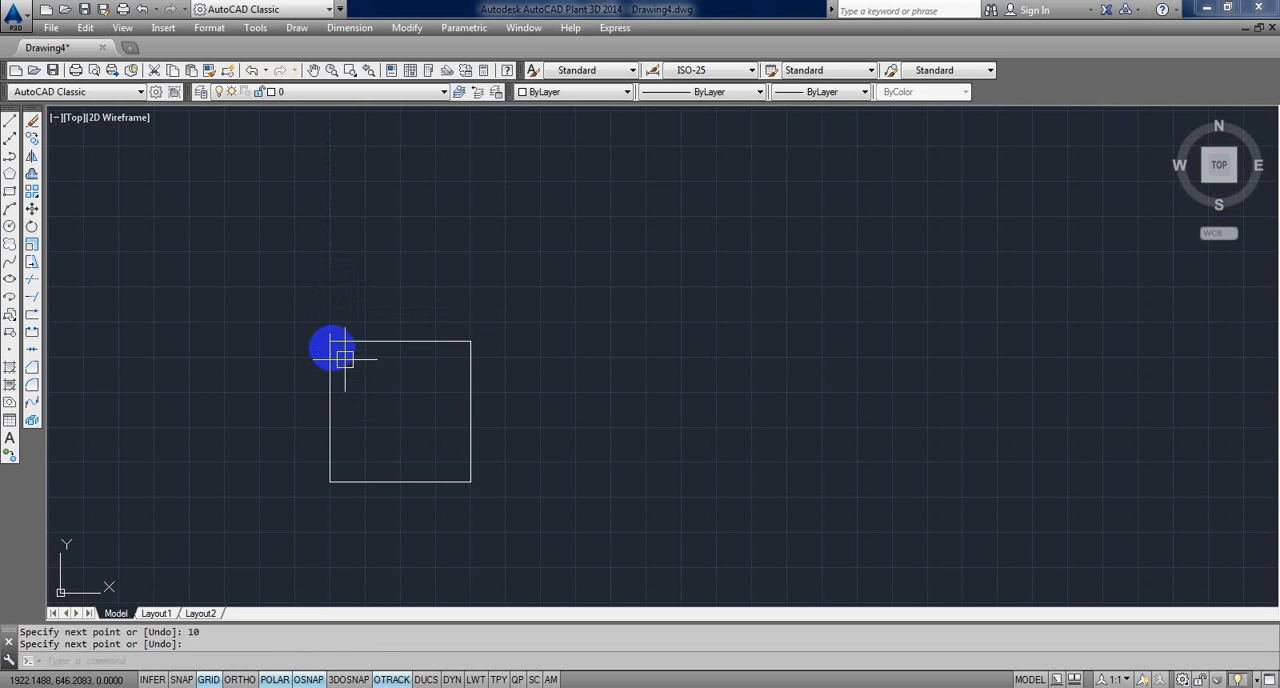
scroll(332, 348, up, 4)
scroll(320, 294, down, 3)
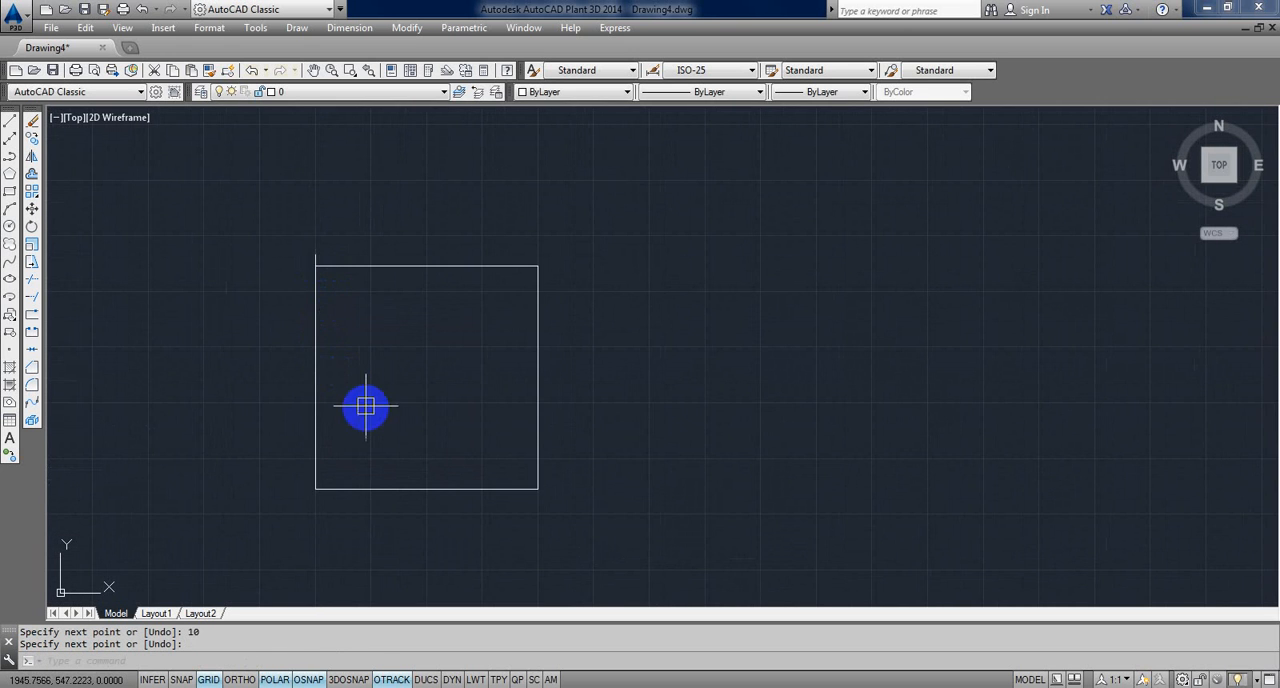
middle_drag(366, 341, 366, 392)
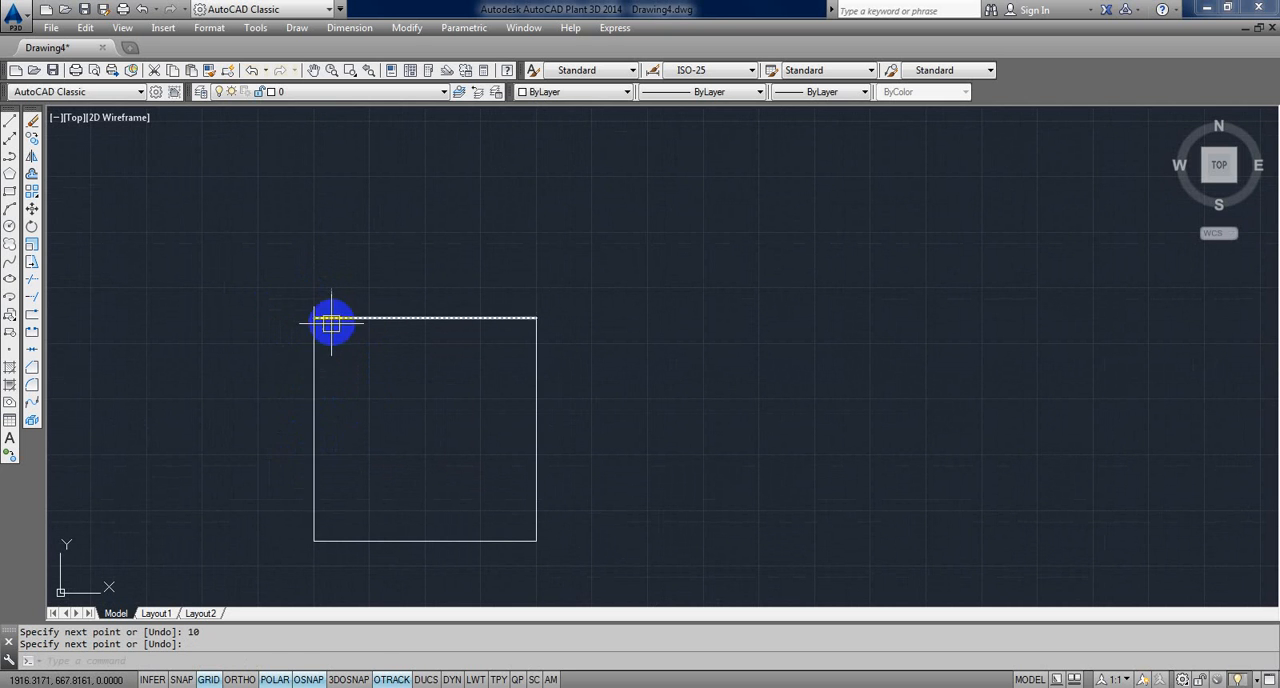
Step: Erase the 10-unit vertical line above the square
scroll(334, 320, up, 4)
click(323, 300)
click(251, 281)
key(Delete)
scroll(301, 356, down, 6)
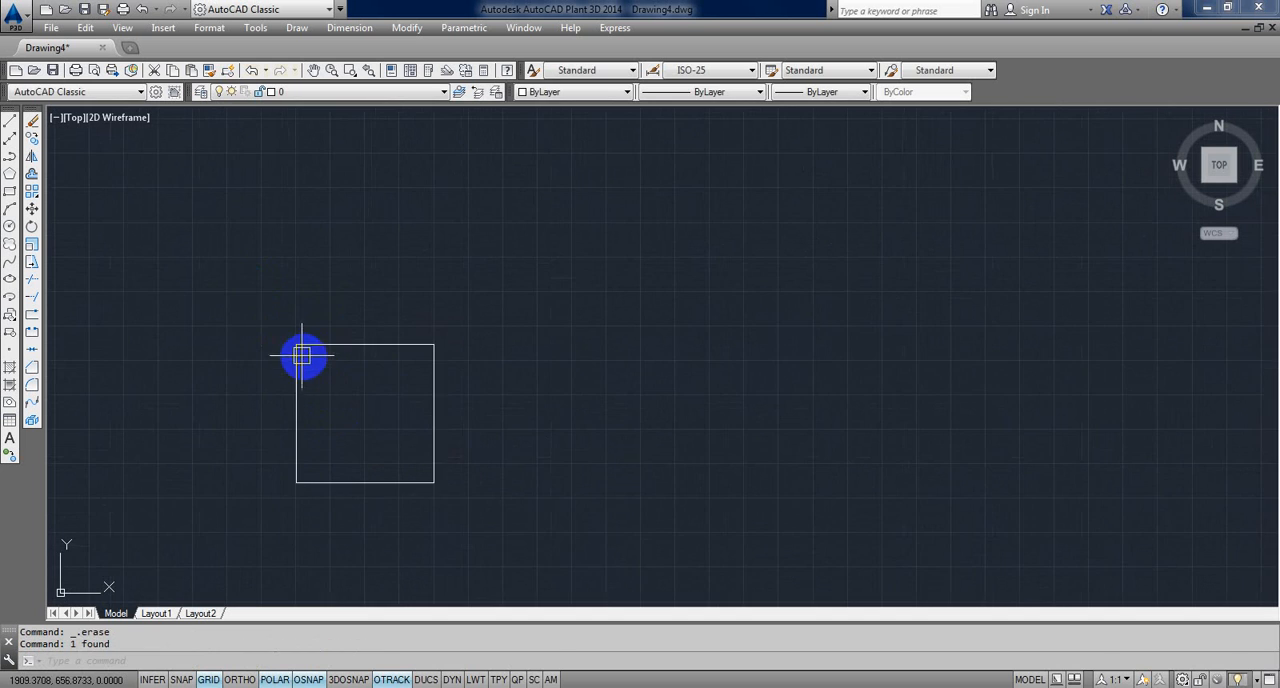
Step: Scale the whole square by a factor of 10/254 about its lower-left corner
middle_drag(302, 357, 340, 335)
text(sc)
key(Return)
click(566, 551)
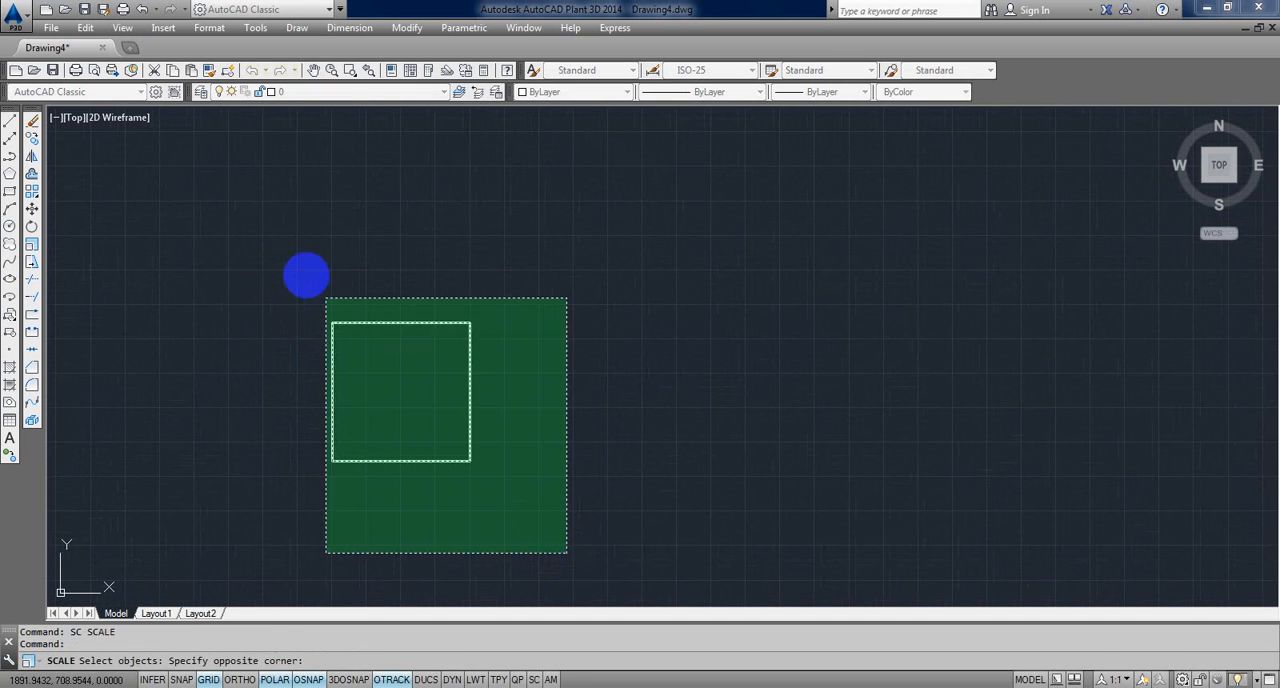
click(318, 286)
key(Return)
click(332, 456)
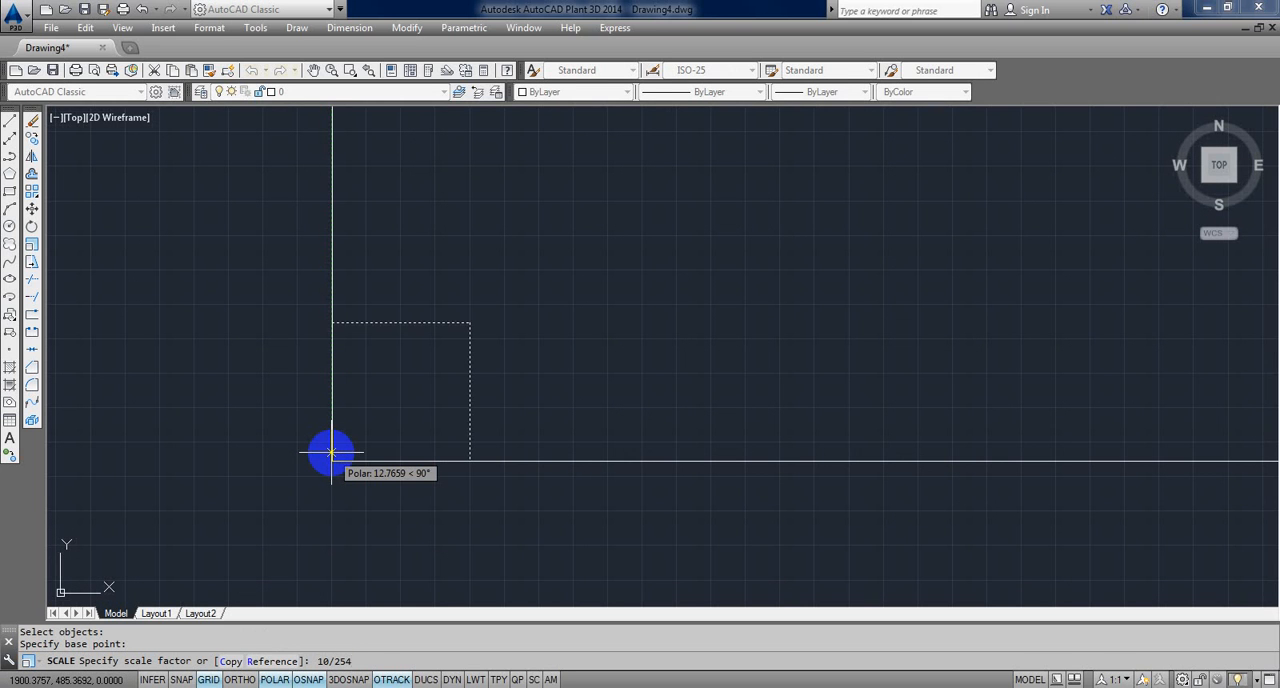
key(Return)
scroll(341, 456, up, 10)
Step: Draw a 10-unit vertical line upward from the scaled square's upper-left corner to compare their sizes
middle_drag(268, 486, 511, 389)
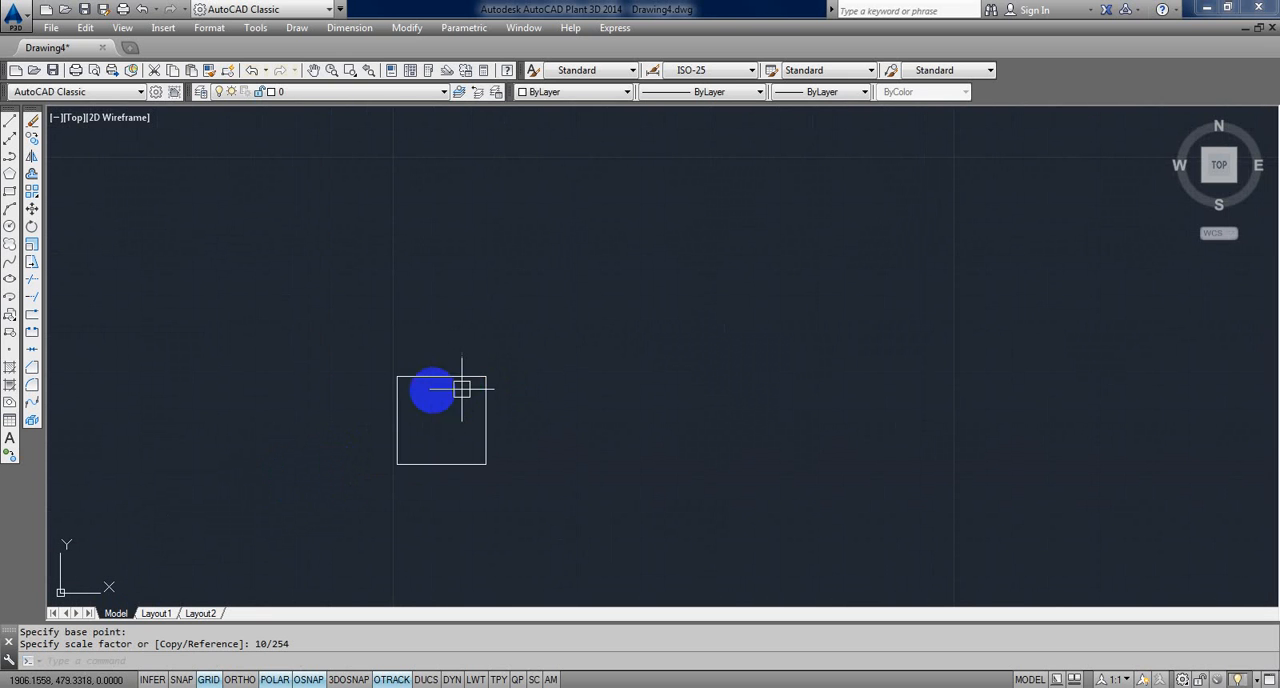
text(l)
key(Return)
click(397, 377)
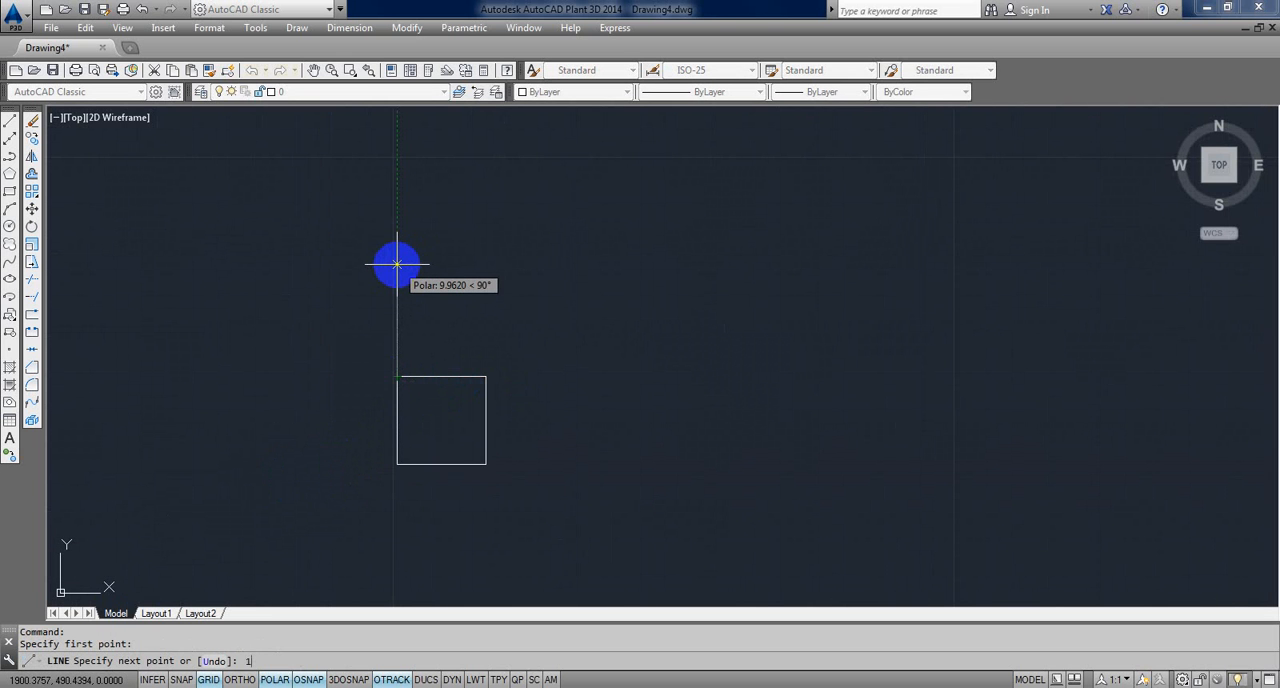
text(10)
key(Return)
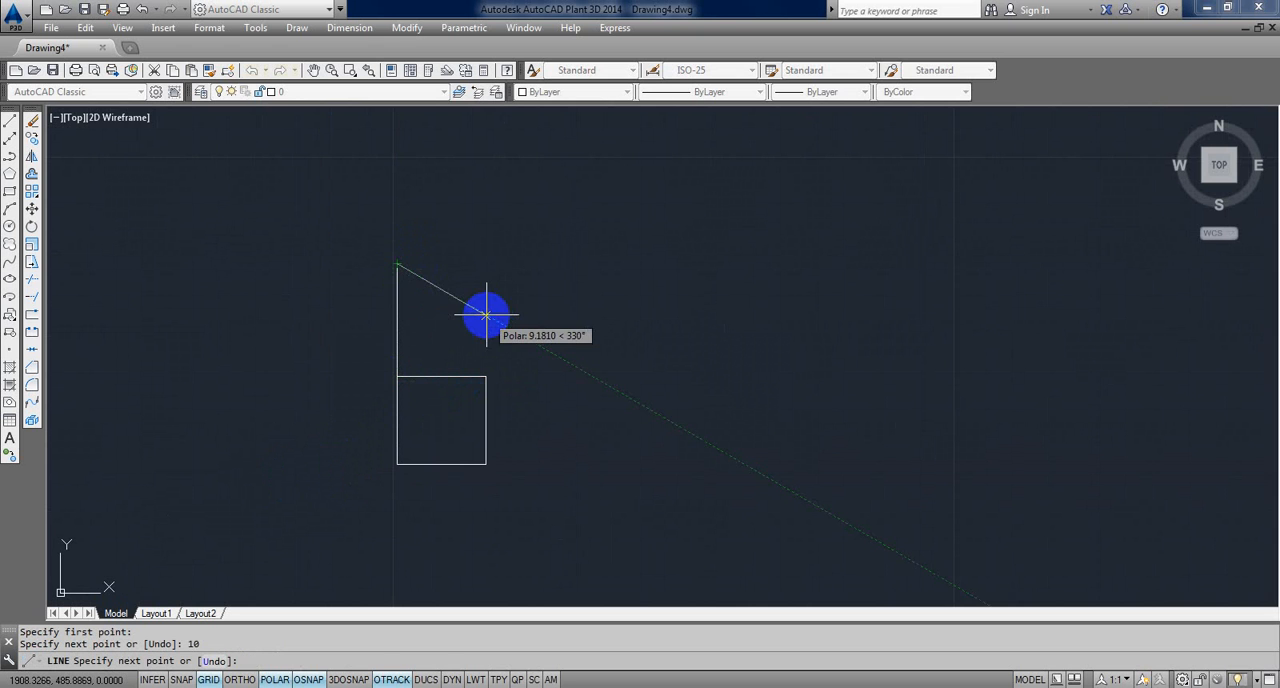
key(Return)
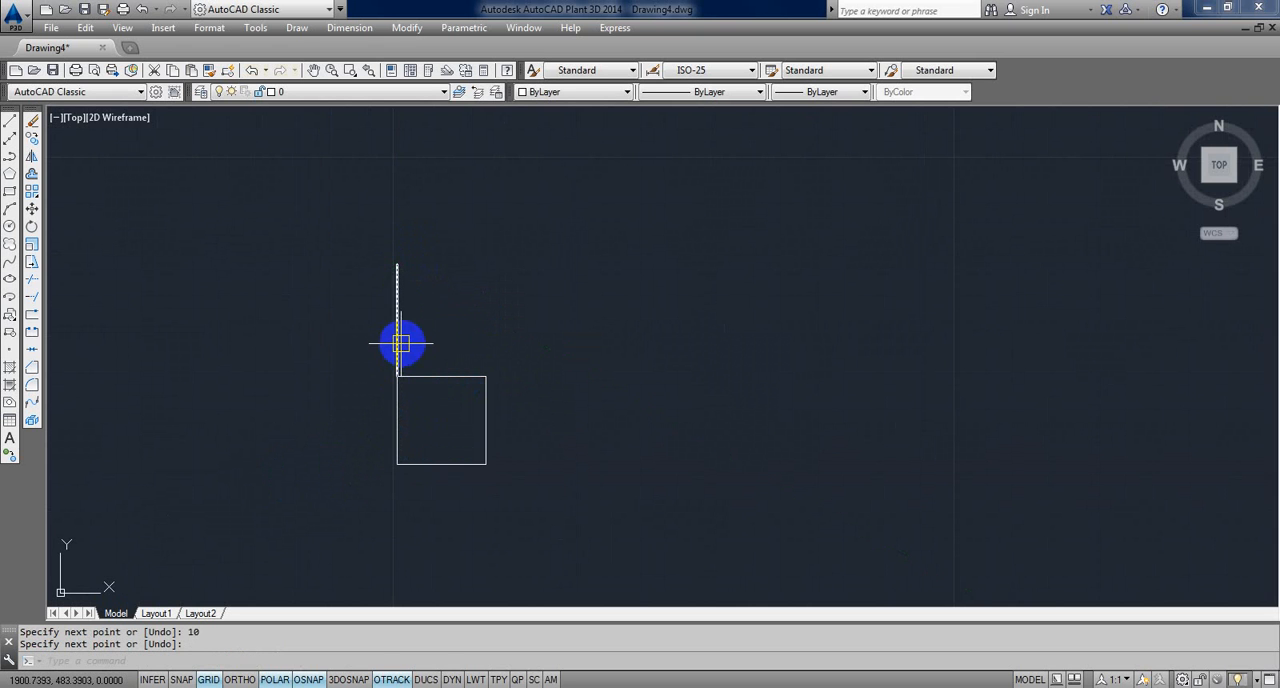
key(Escape)
key(Escape)
scroll(443, 430, down, 2)
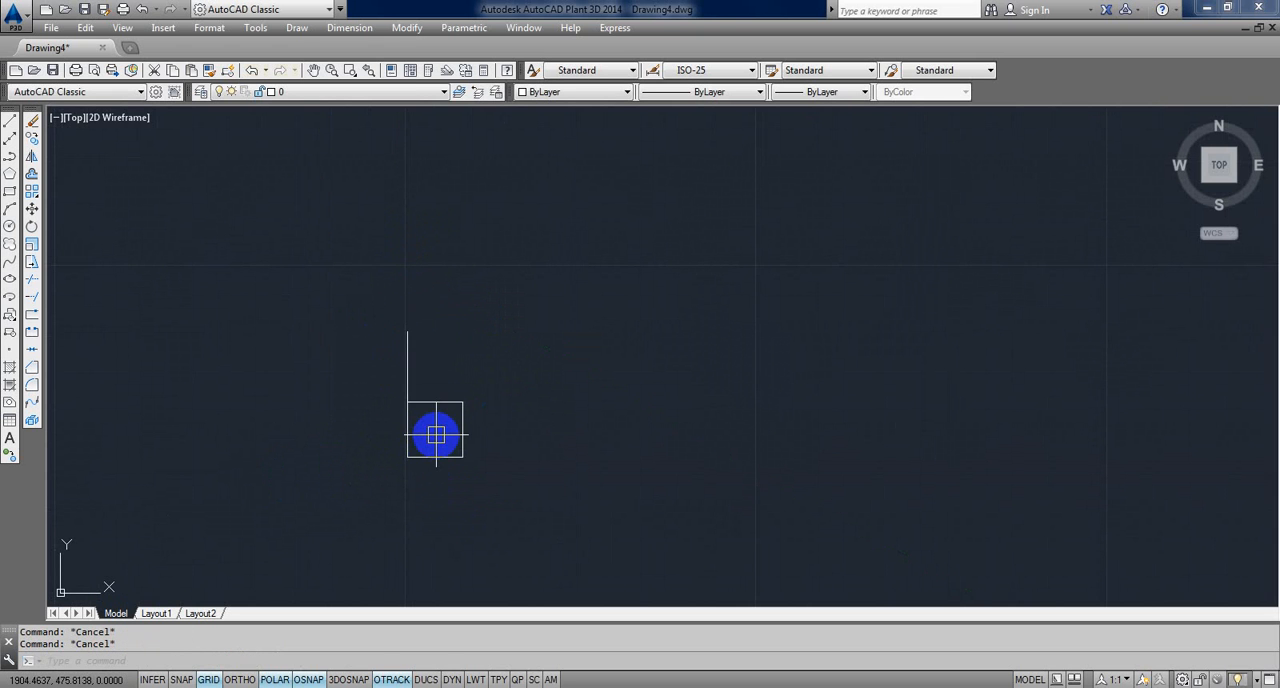
scroll(425, 392, up, 3)
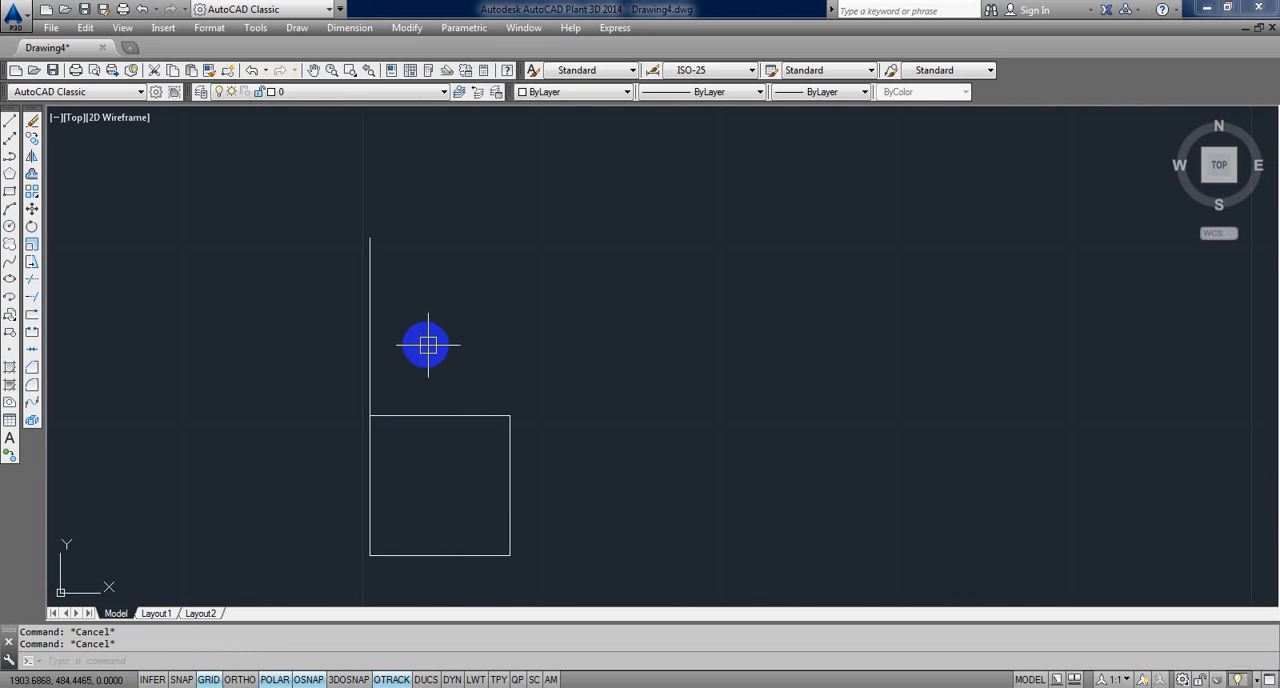
Step: Erase the square together with the vertical line above it and regenerate the drawing
scroll(424, 348, down, 2)
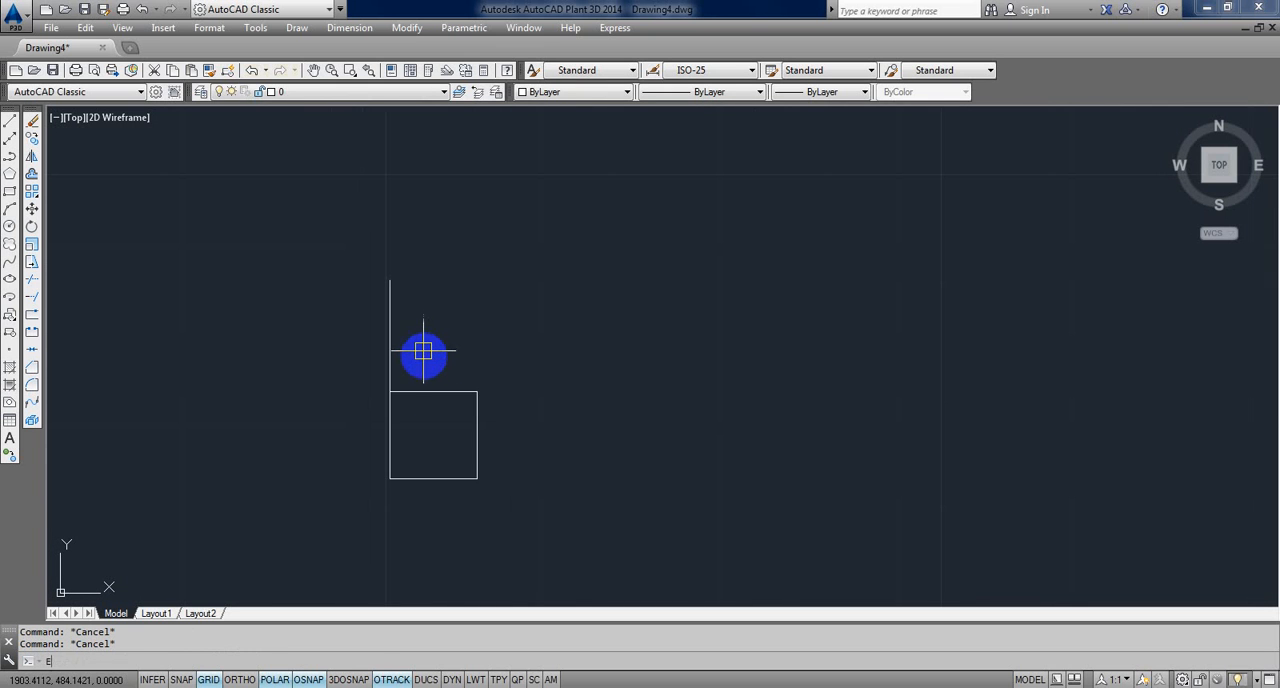
key(Return)
click(505, 508)
click(342, 345)
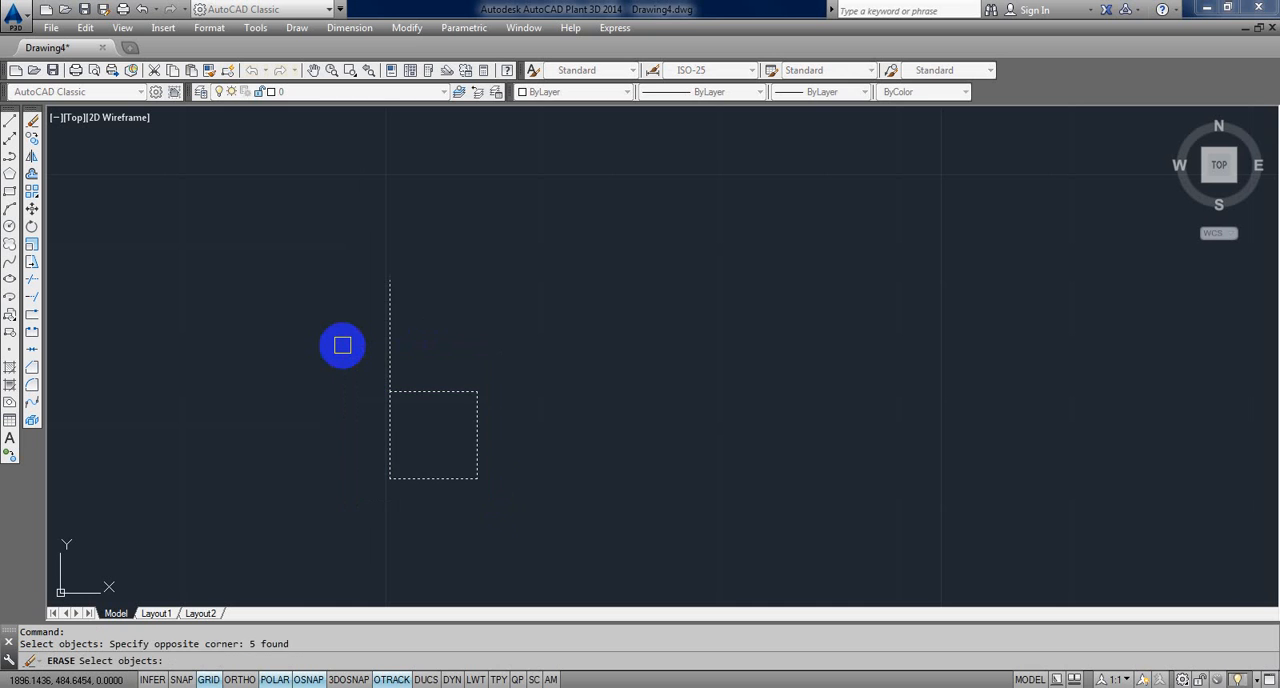
key(Return)
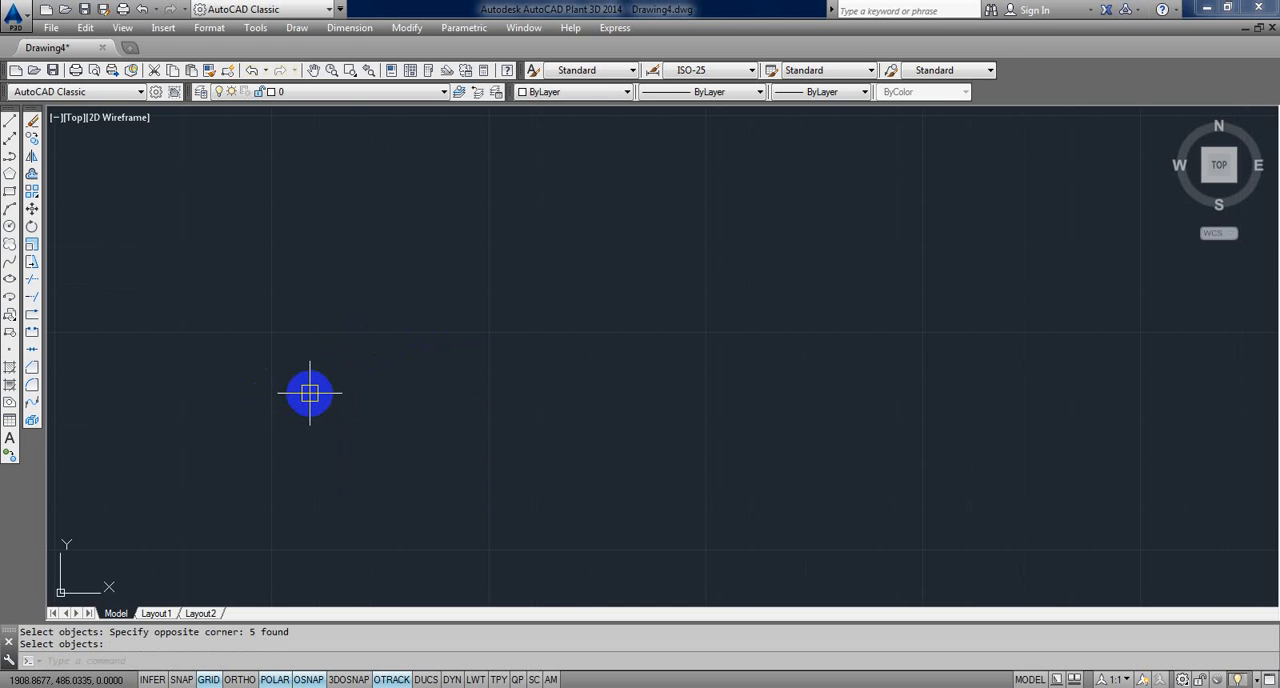
key(Escape)
key(Escape)
text(RE)
key(Return)
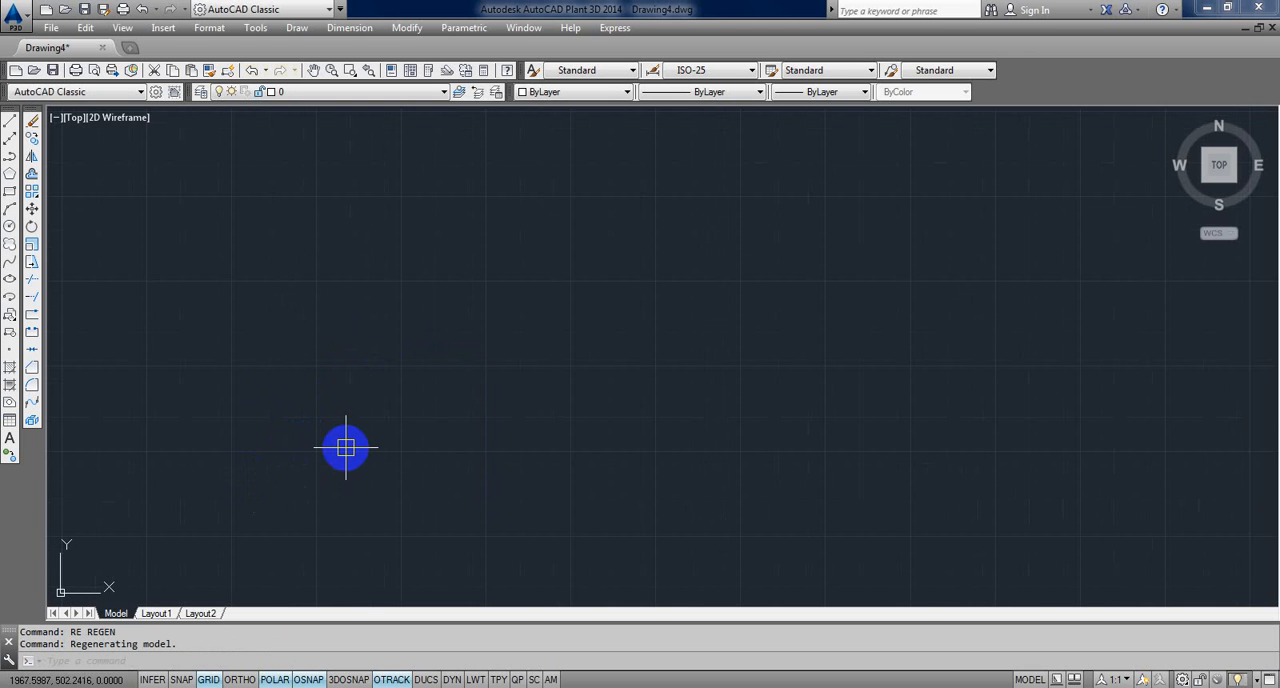
Step: Close the current drawing without saving and create a new drawing from the acad template
click(1270, 28)
click(652, 387)
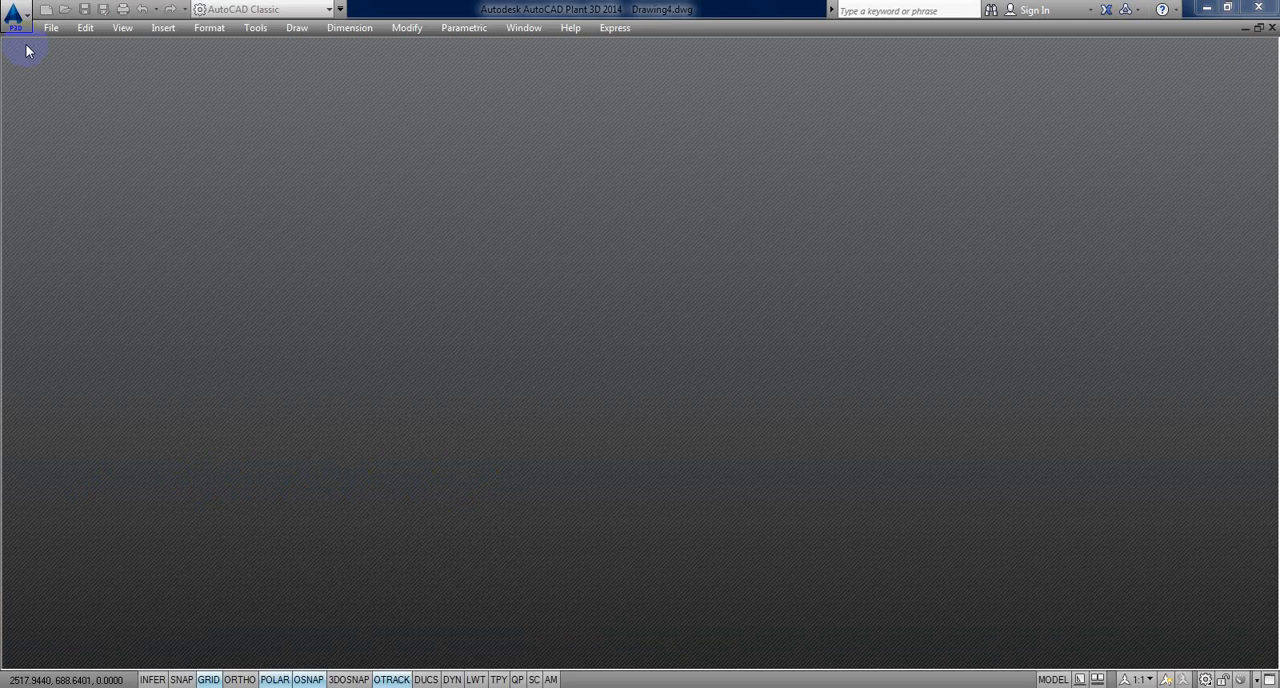
click(51, 28)
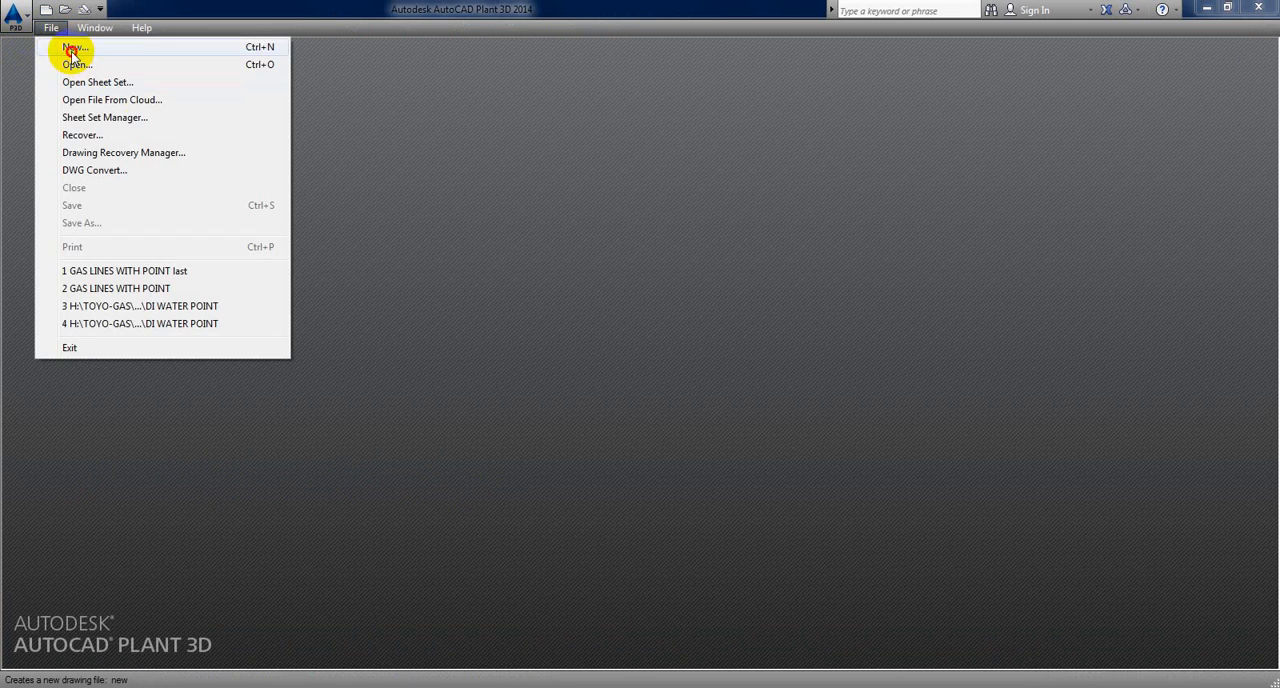
click(70, 47)
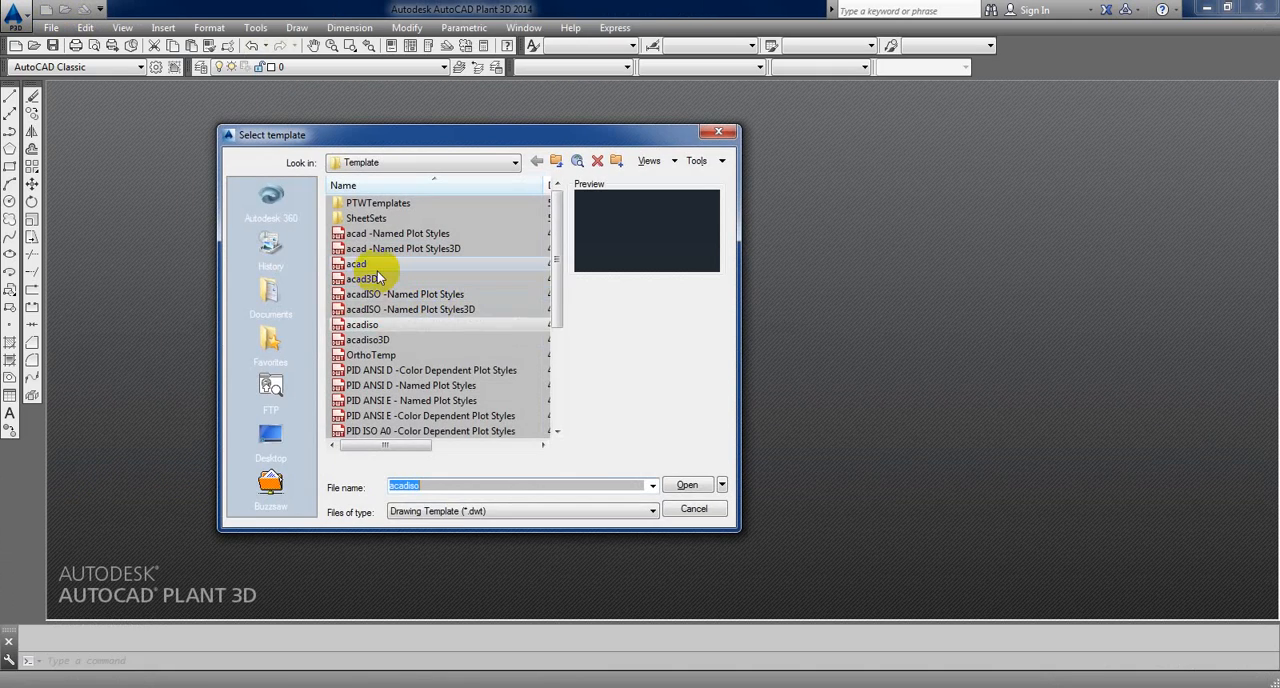
click(362, 265)
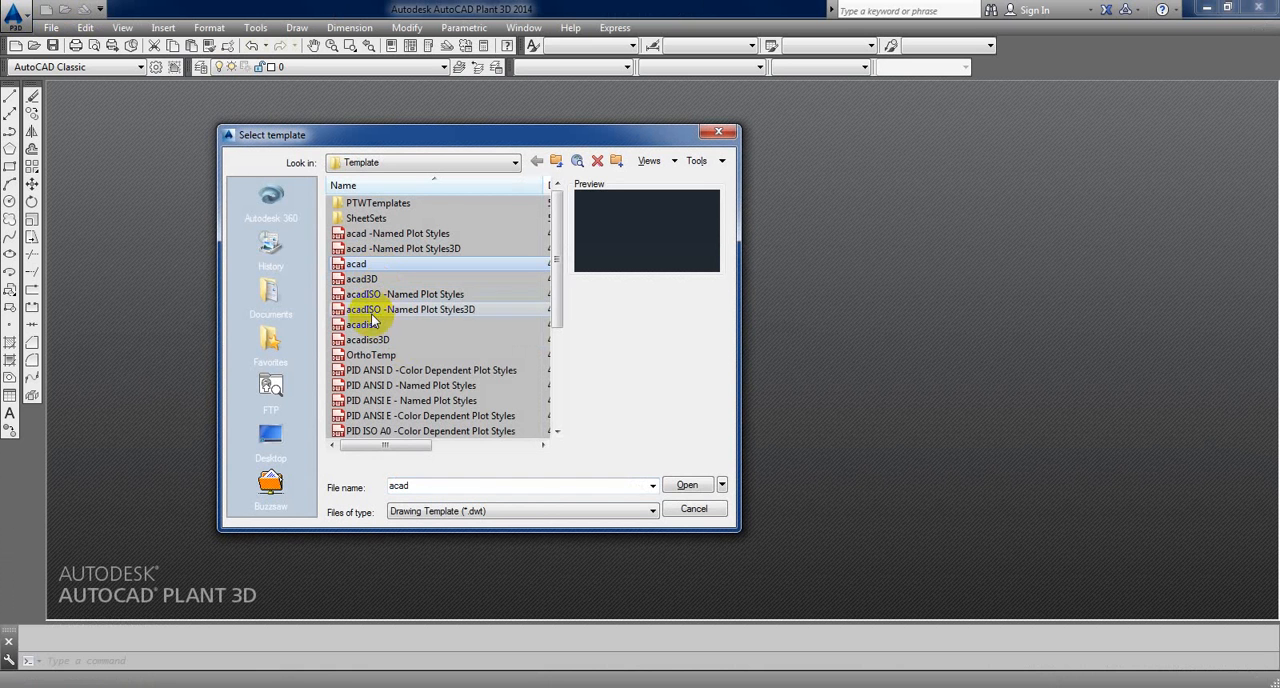
click(686, 485)
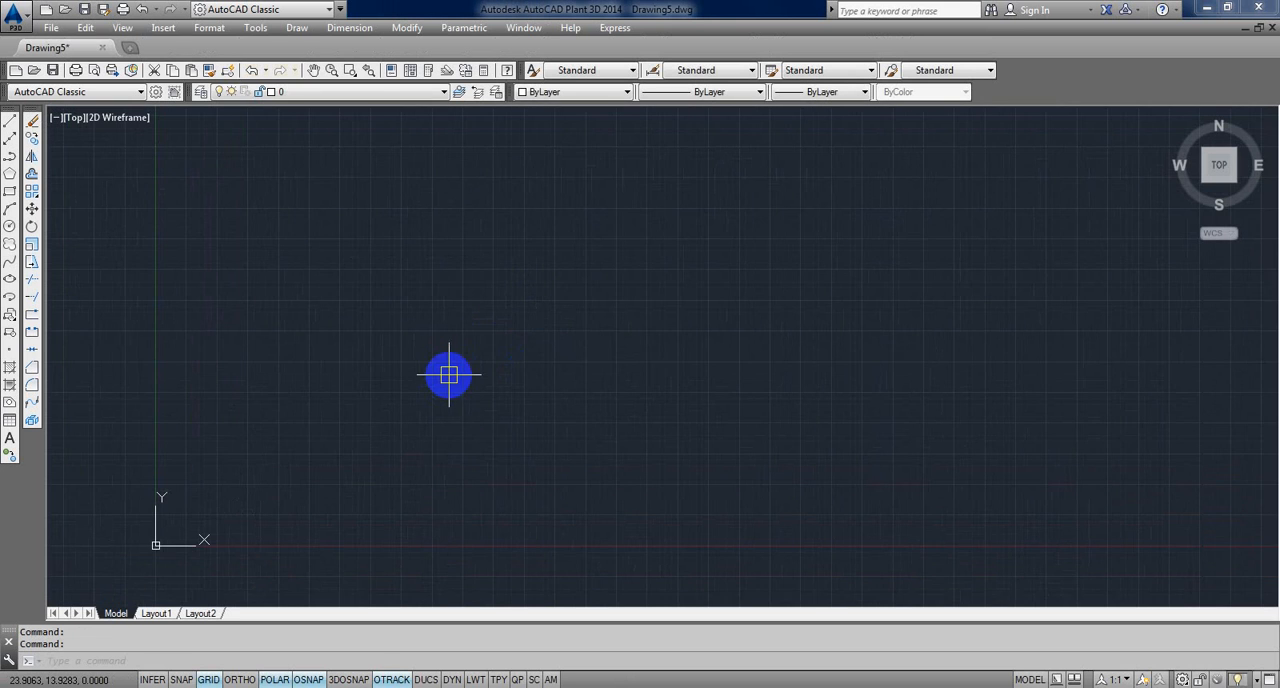
Step: Draw a 720-unit vertical line upward from a point near the origin and zoom to the drawing extents
middle_drag(449, 375, 417, 389)
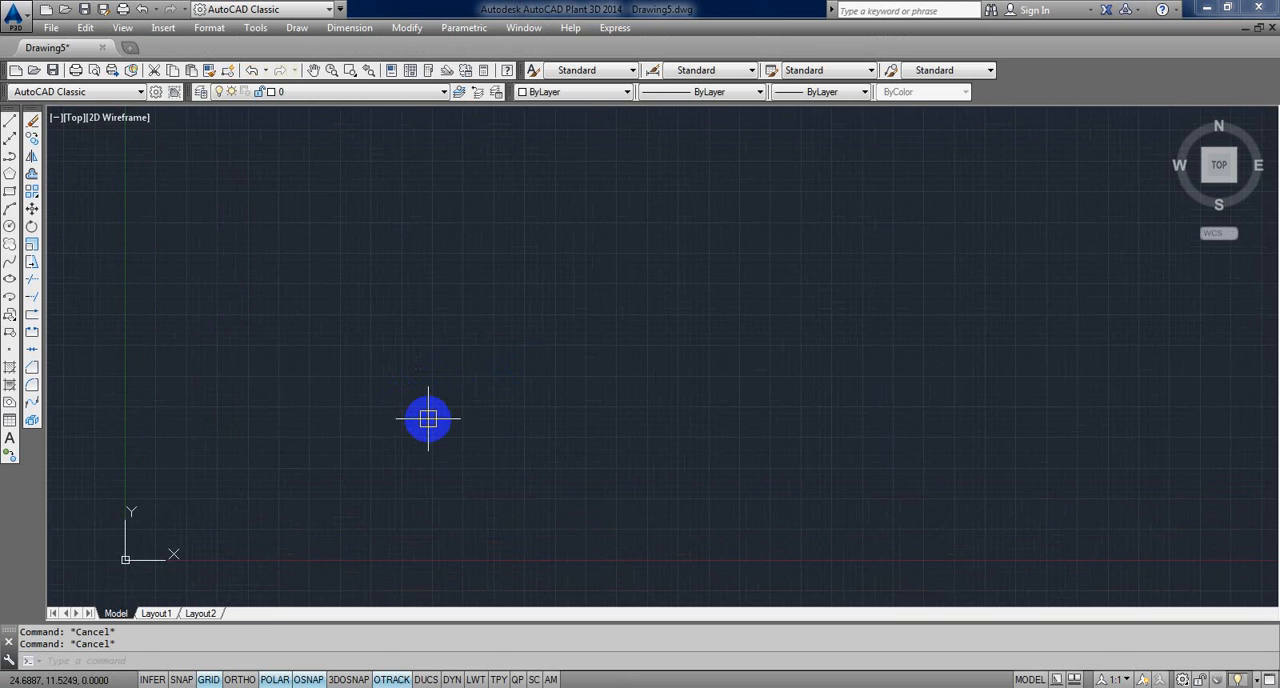
key(Escape)
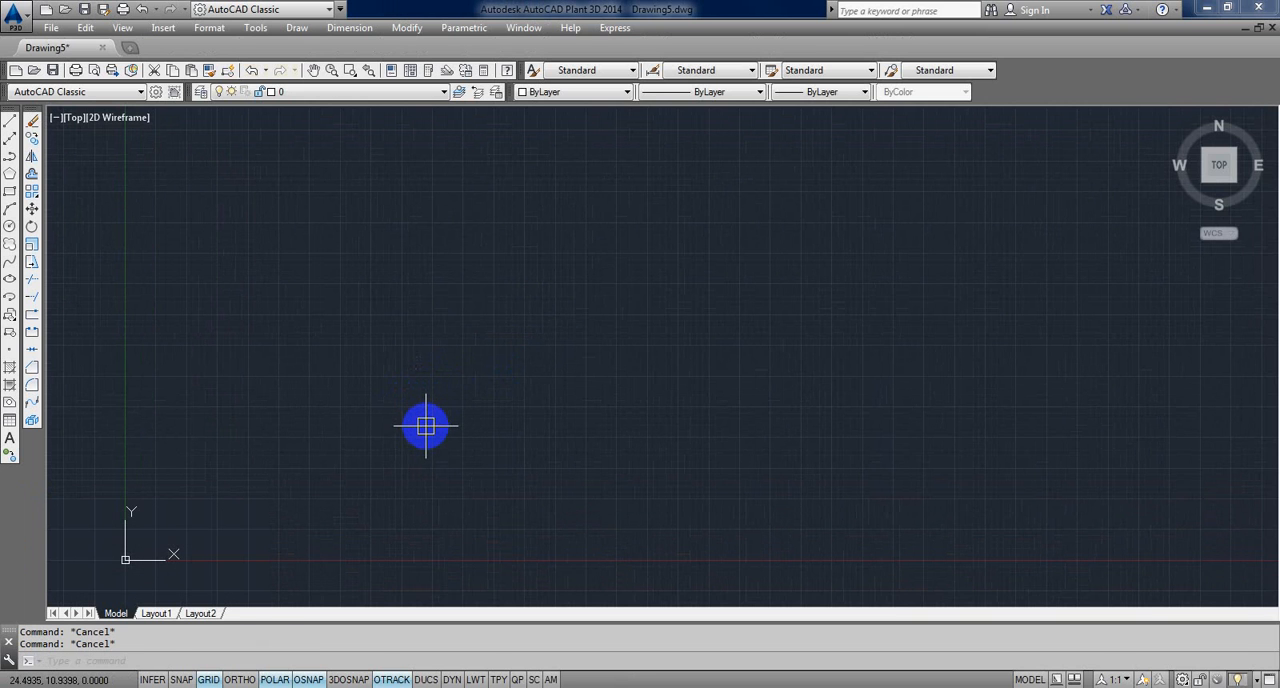
text(L)
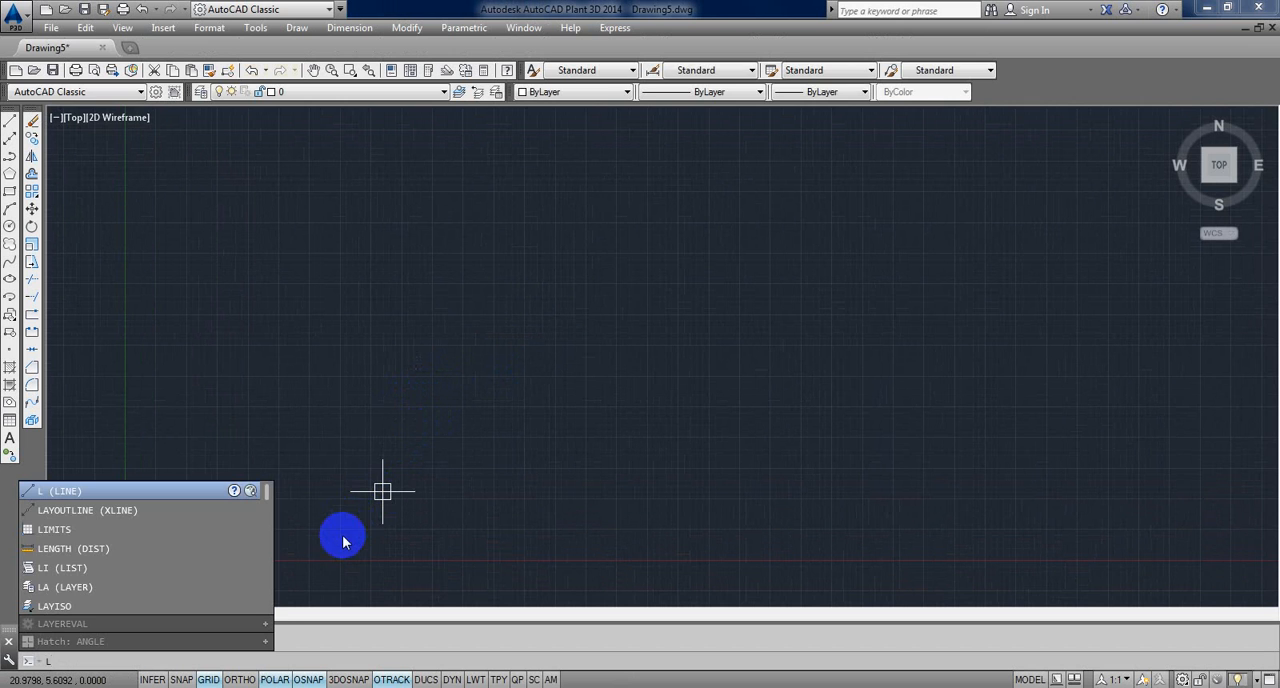
key(Return)
click(341, 585)
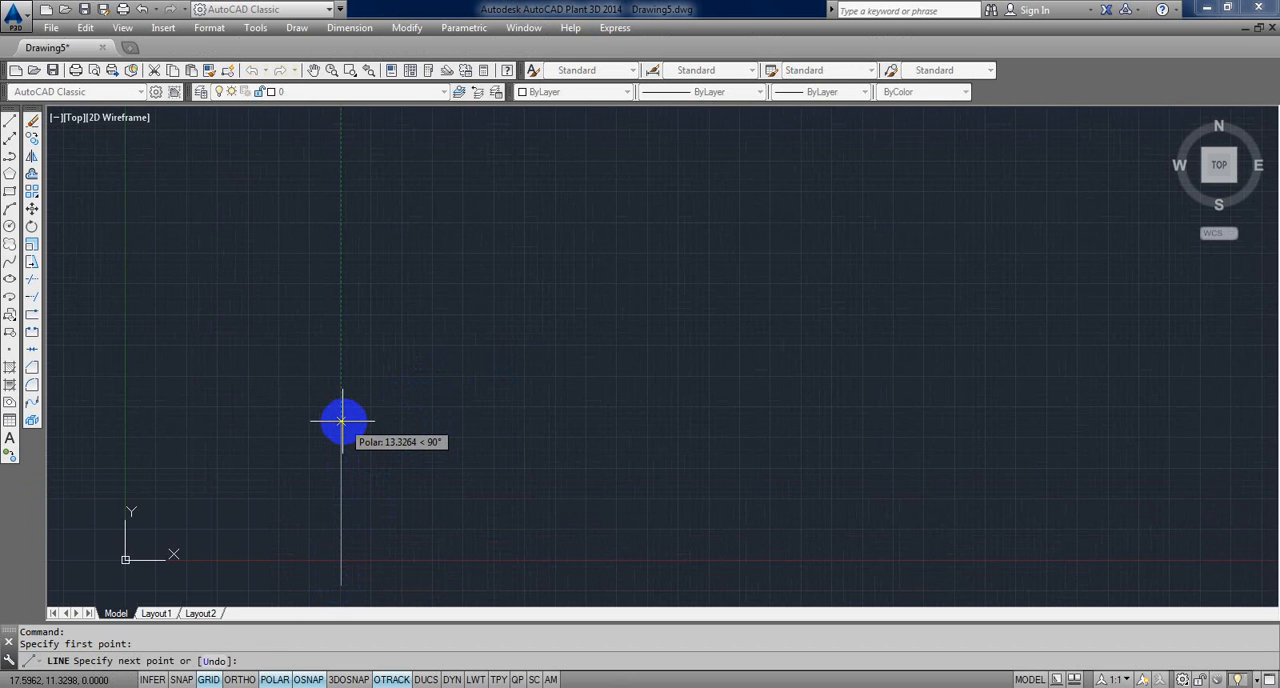
key(Return)
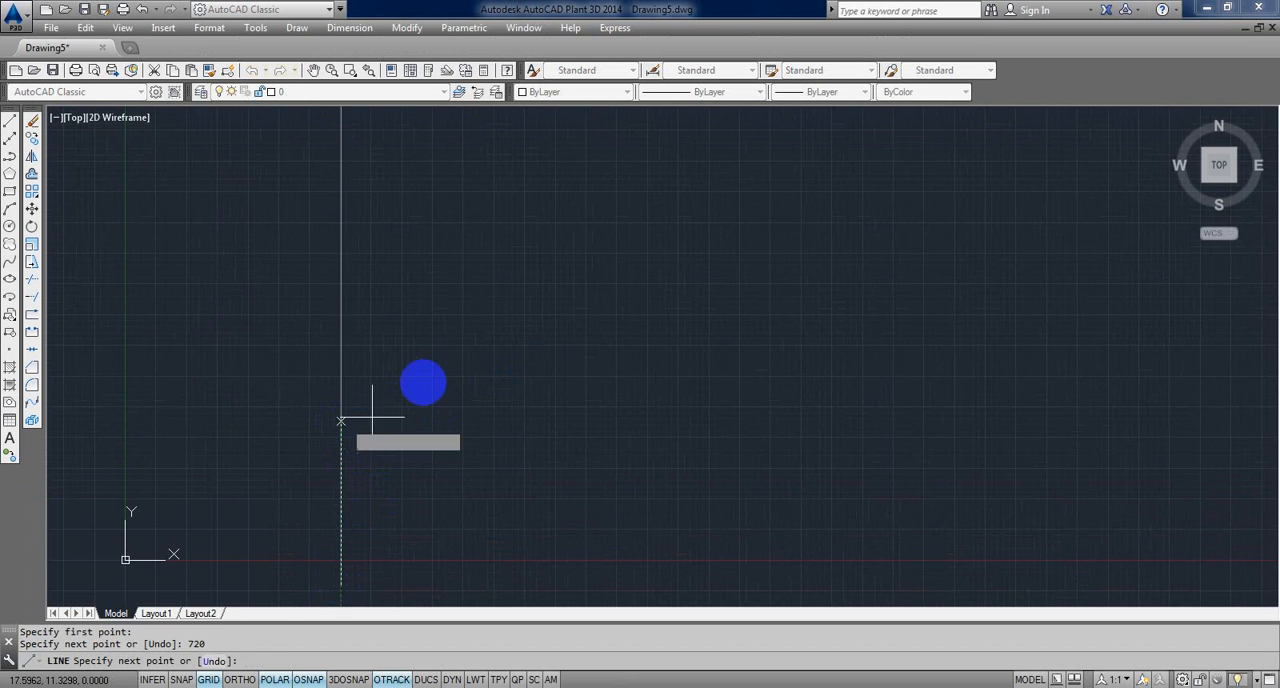
scroll(371, 414, down, 2)
text(z)
key(Return)
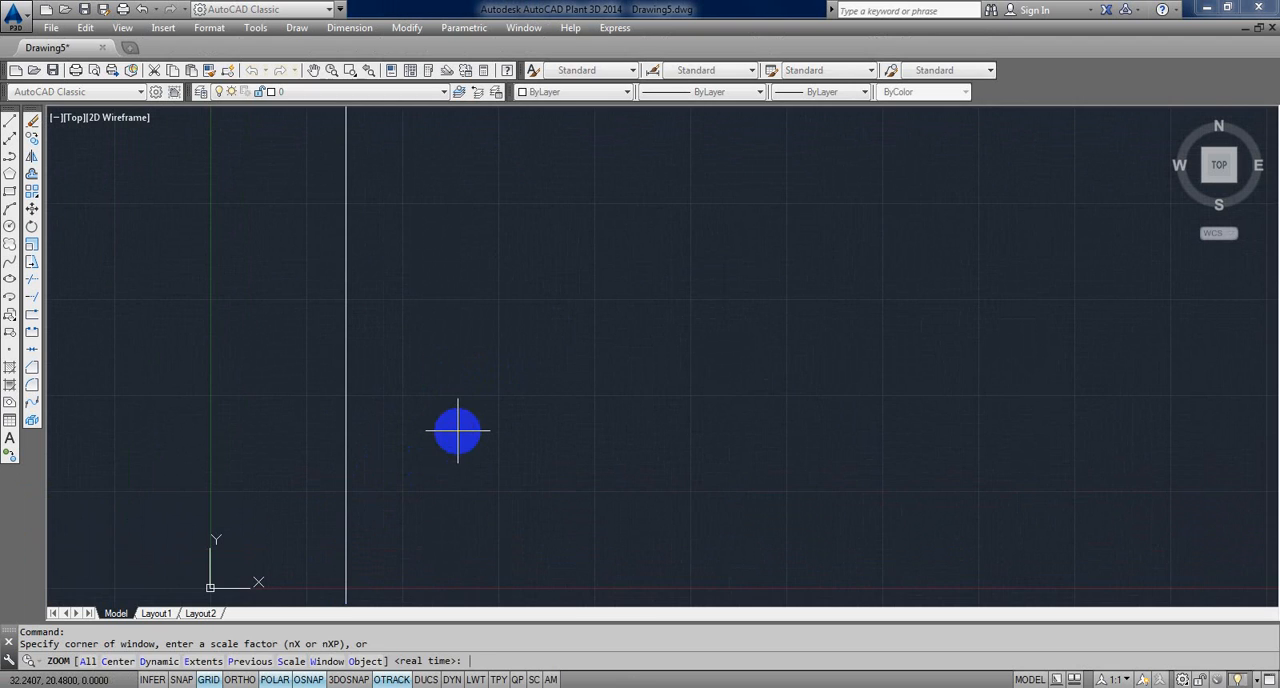
text(e)
key(Return)
scroll(460, 420, down, 3)
scroll(460, 405, up, 2)
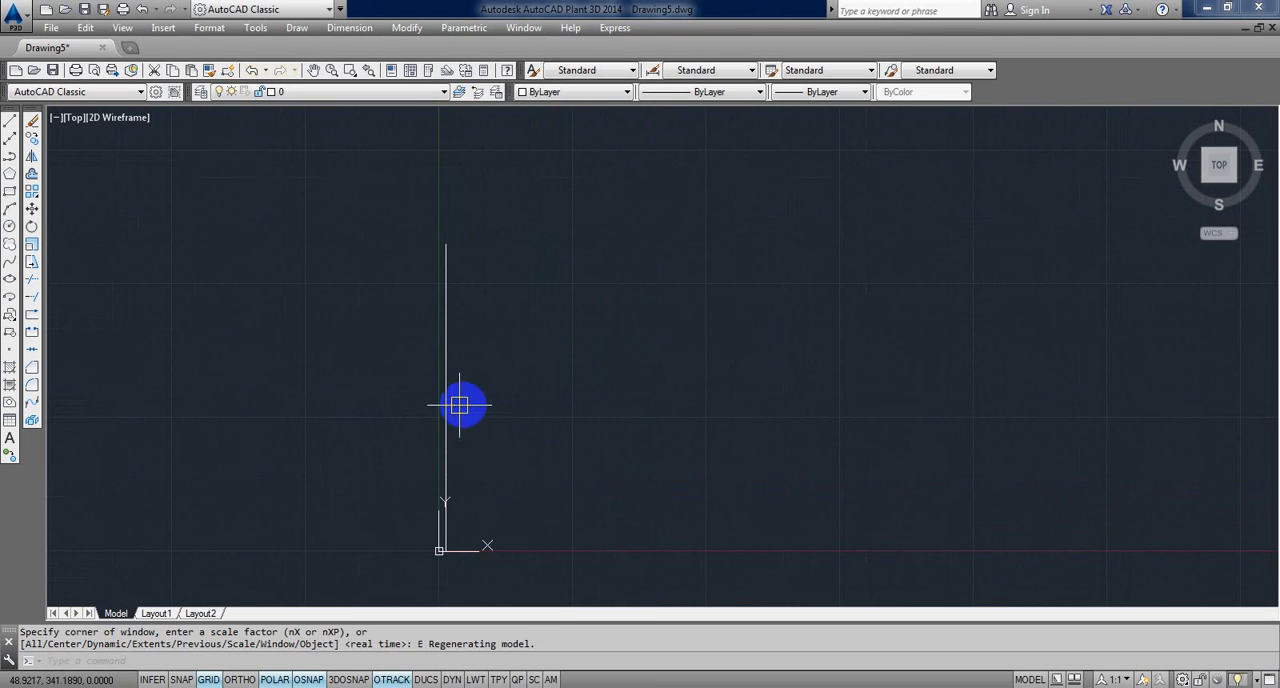
key(Escape)
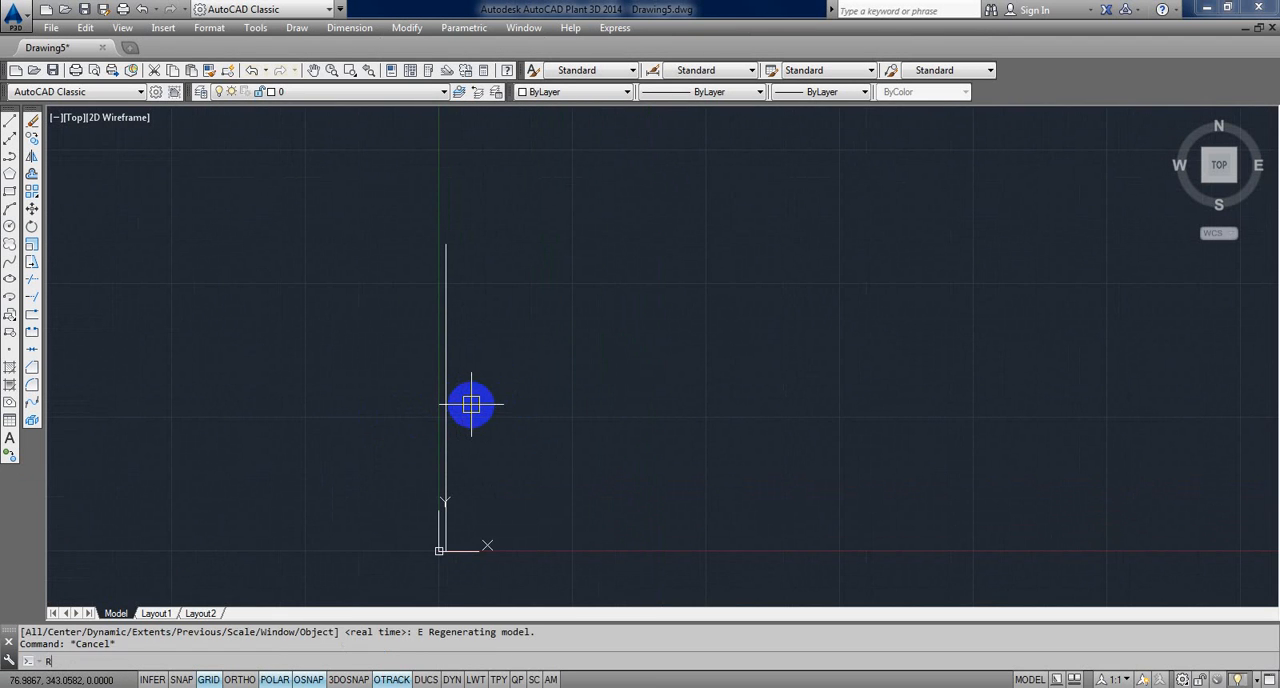
key(Escape)
Step: Rotate the 720-unit line about its lower end so that it lies horizontally, extending to the right
text(RO)
key(Return)
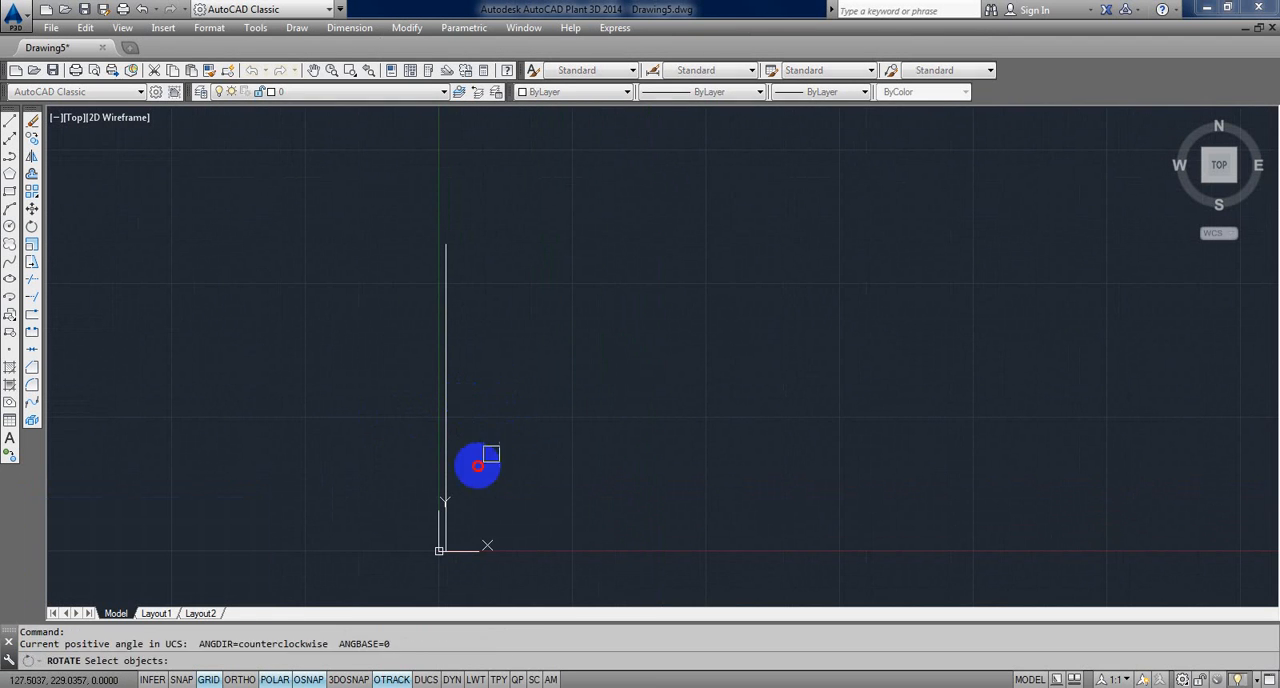
click(480, 464)
click(413, 480)
key(Return)
click(439, 551)
middle_drag(476, 551, 468, 368)
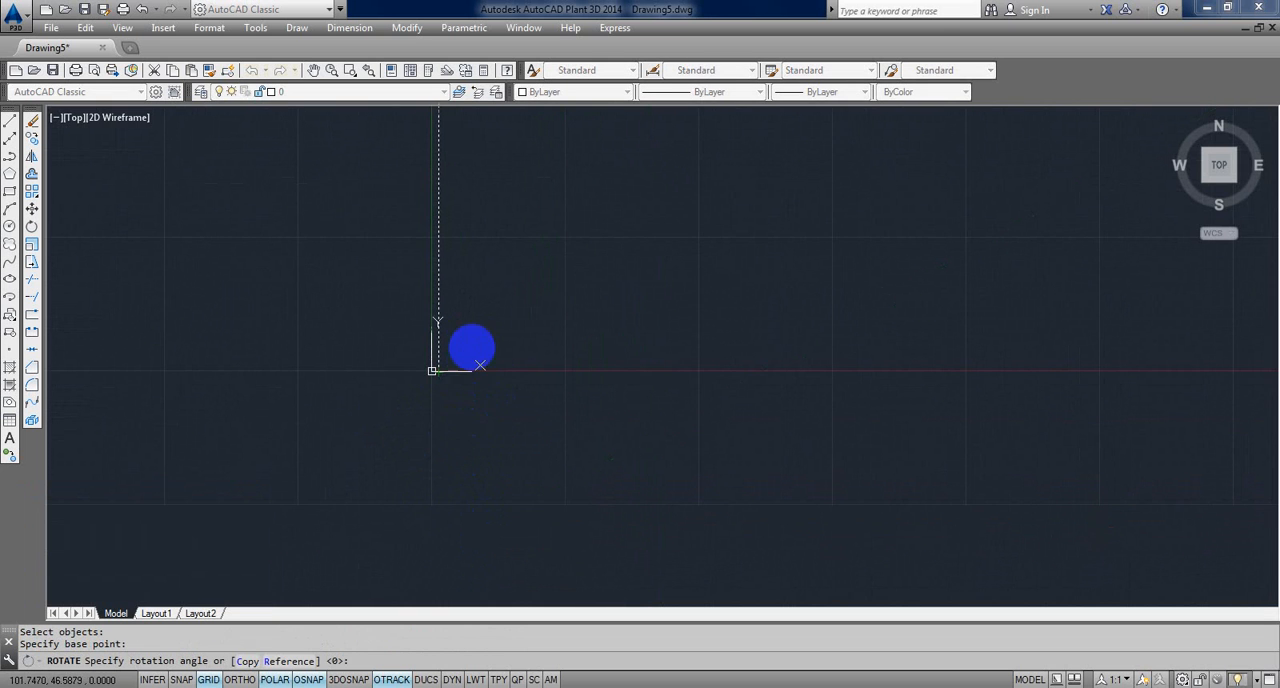
click(452, 457)
Step: From the horizontal line's right end, draw a 480-unit line upward, a horizontal line back above the left end, and close the outline
middle_drag(634, 428, 566, 488)
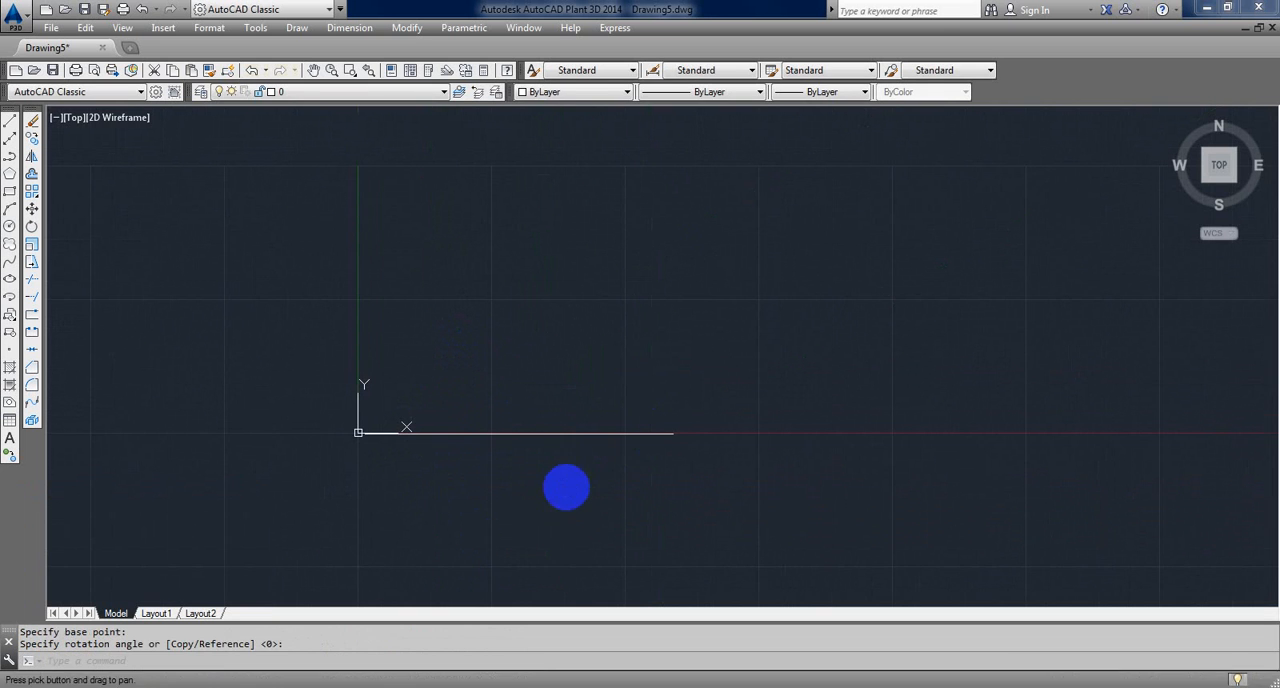
key(Escape)
text(L)
key(Return)
click(670, 433)
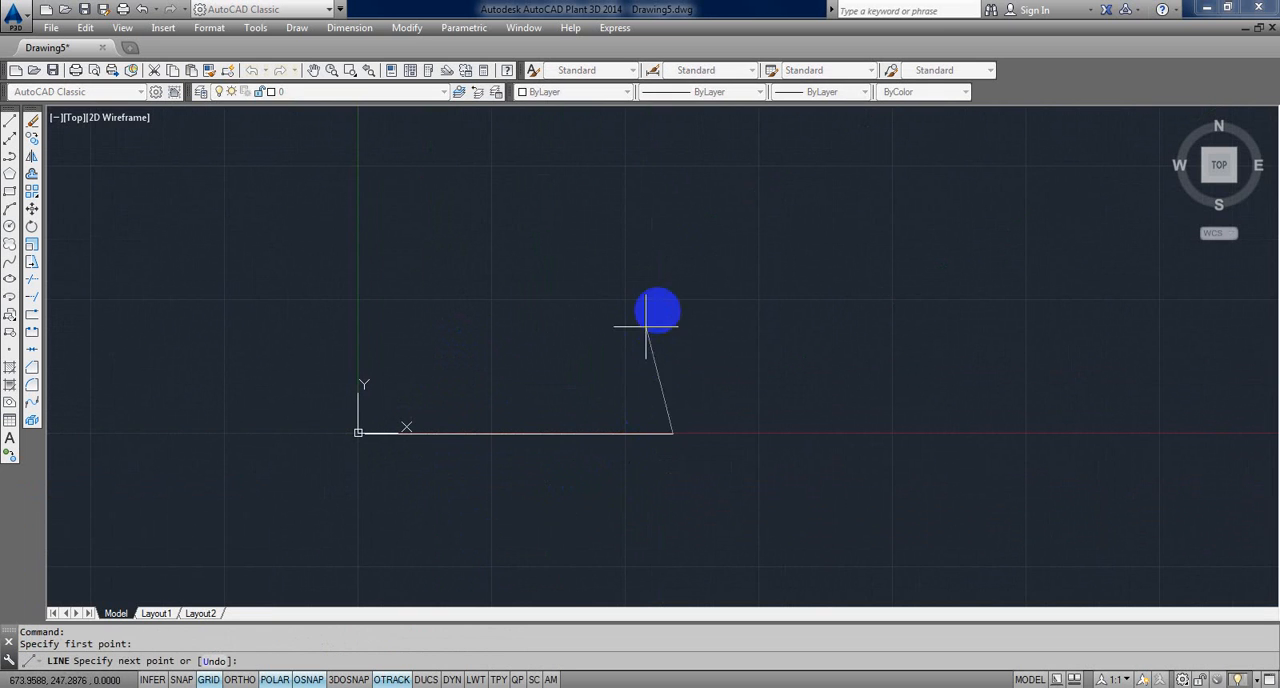
text(48)
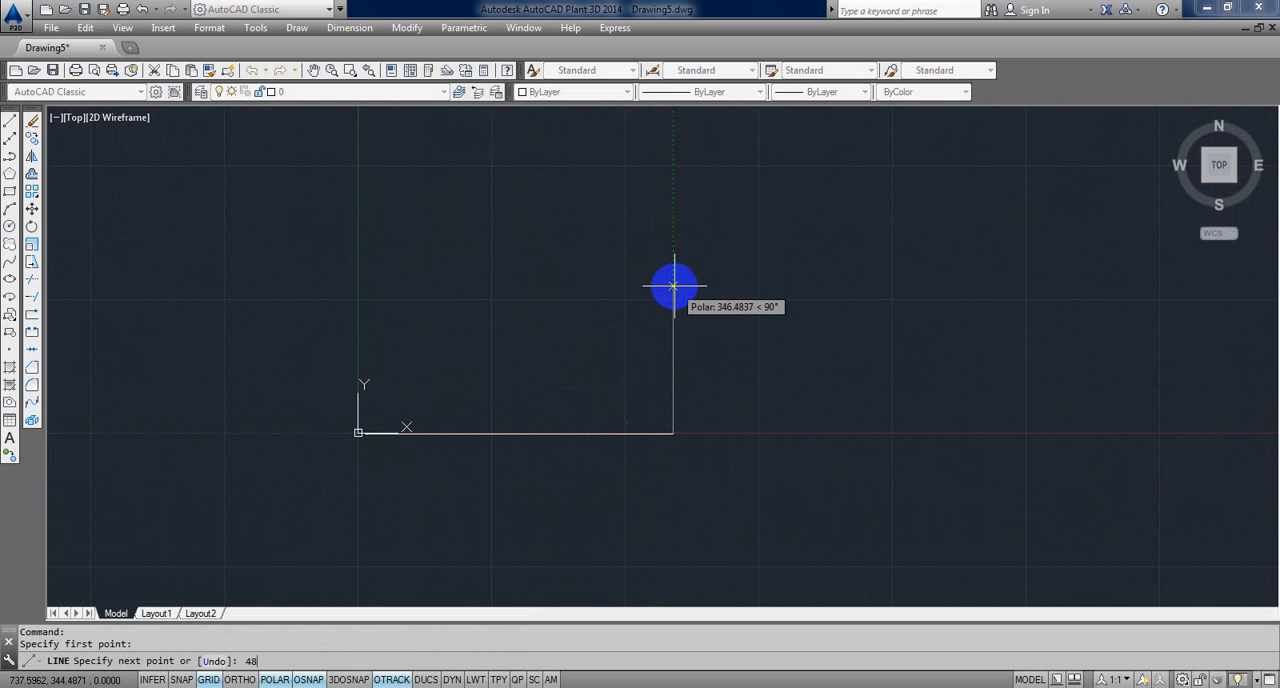
text(0)
key(Return)
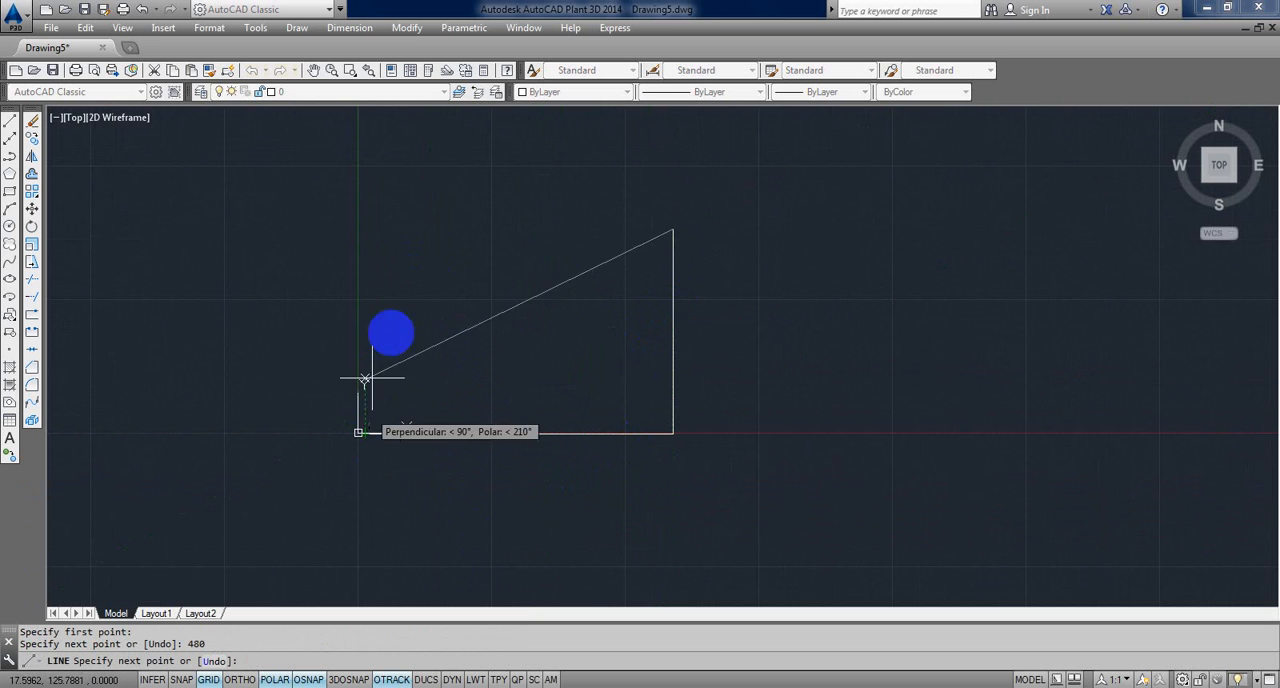
click(365, 229)
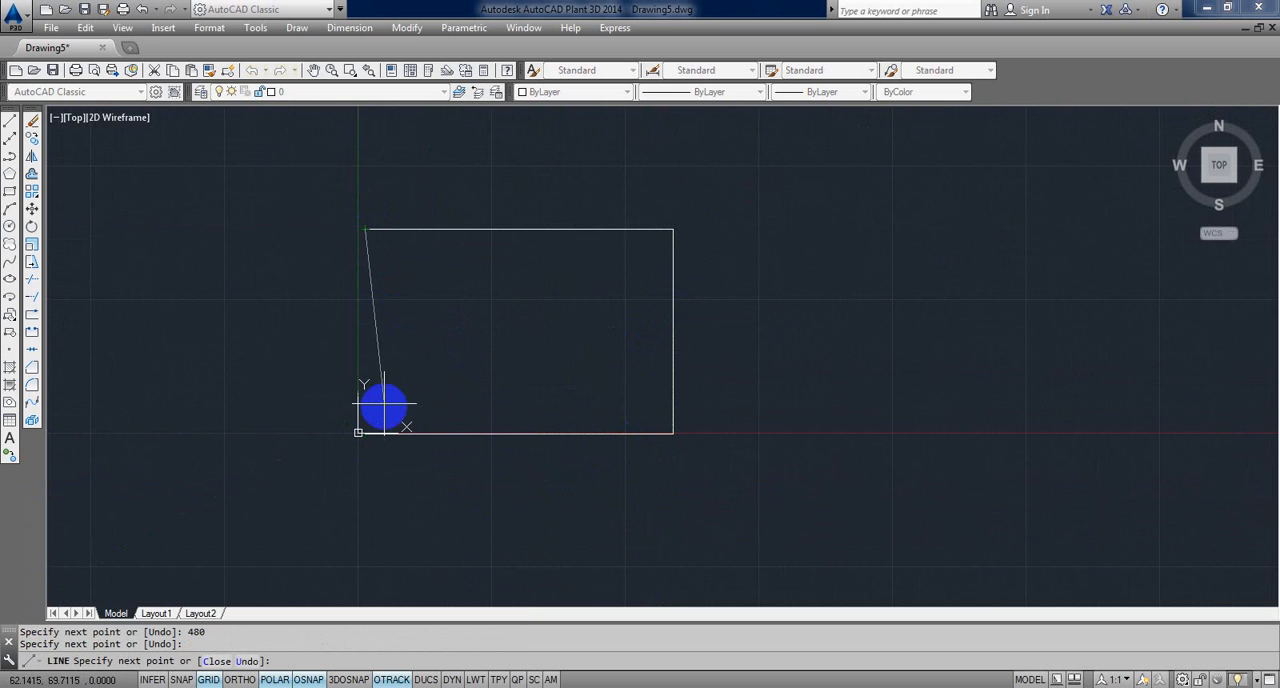
key(Return)
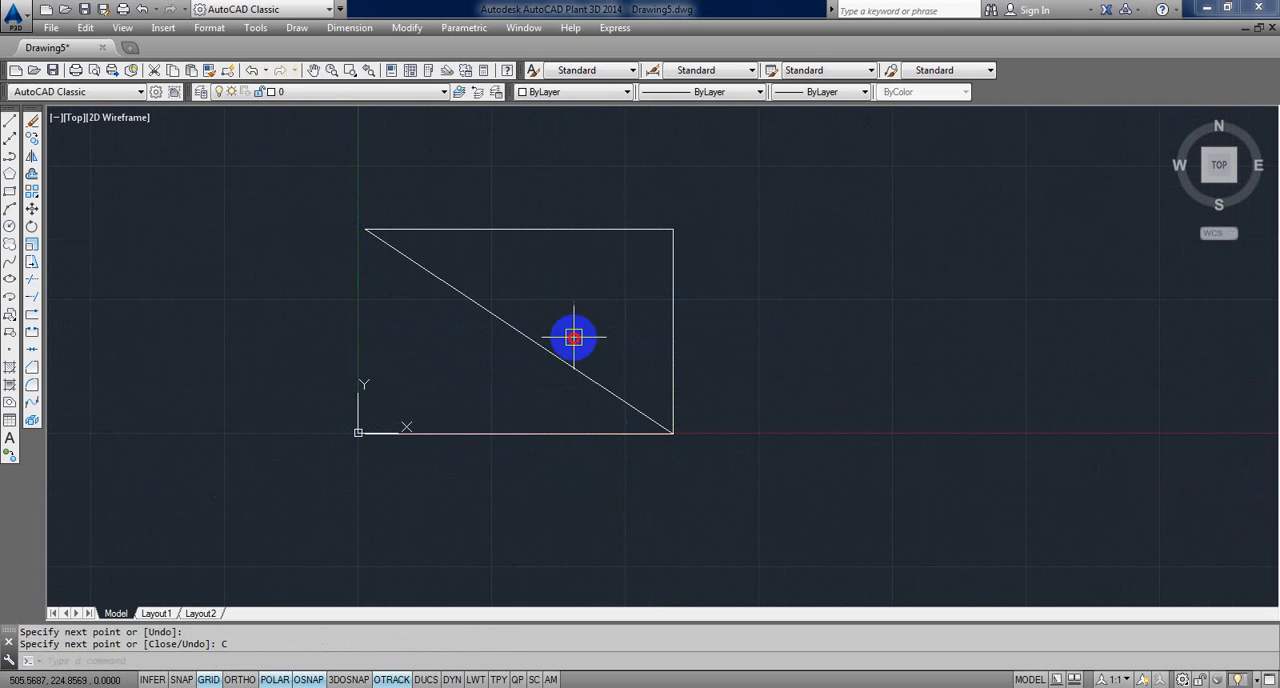
Step: Stretch the diagonal line's lower-right end to the base line's left end, completing the rectangle
drag(574, 337, 481, 359)
click(672, 433)
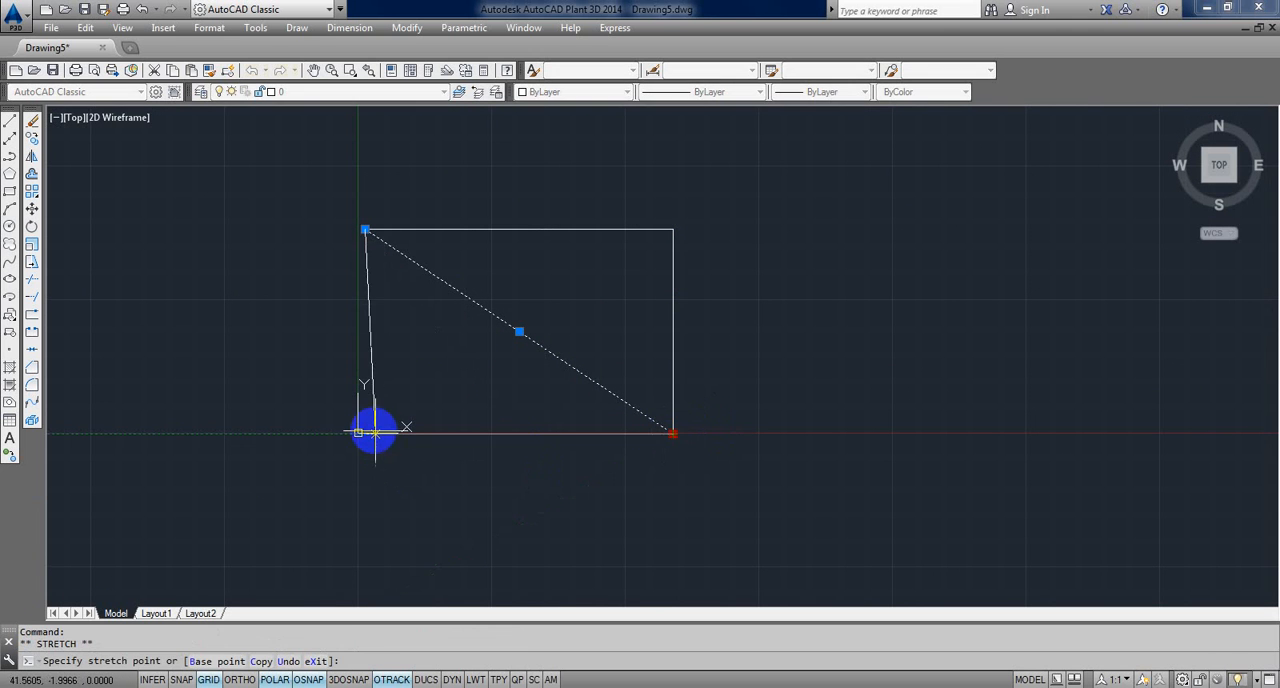
key(Escape)
key(Escape)
scroll(437, 398, up, 2)
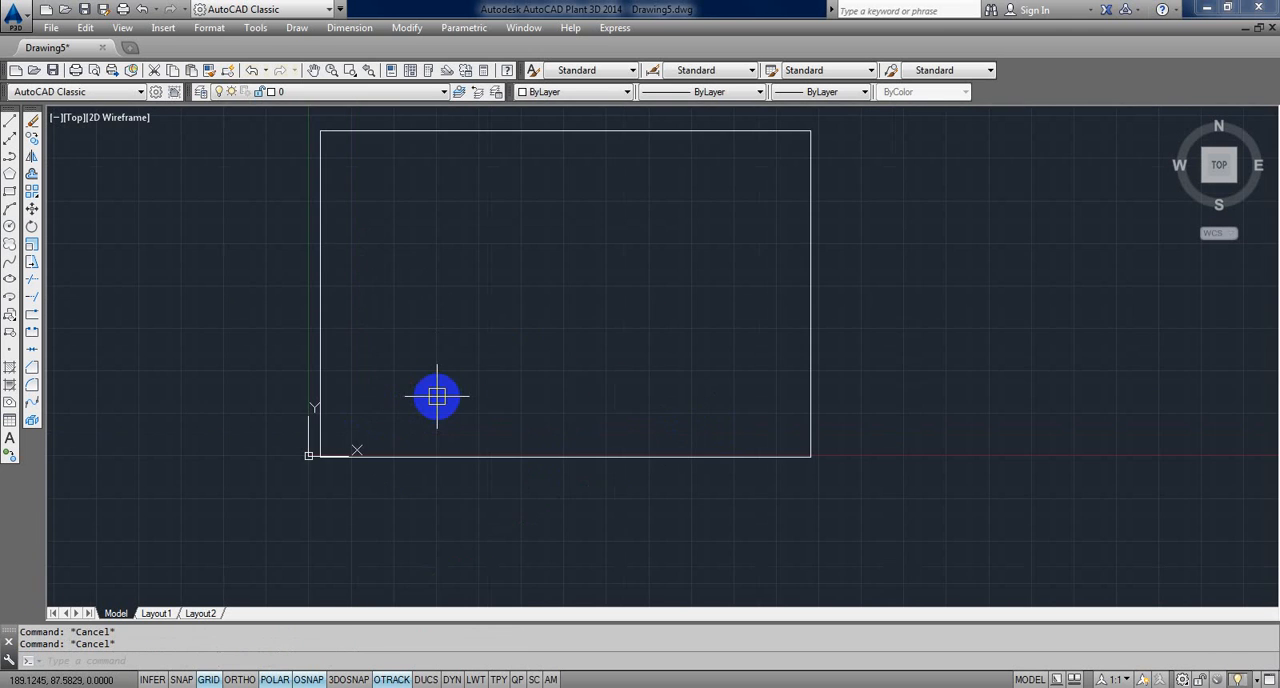
scroll(437, 398, down, 2)
middle_drag(432, 408, 407, 443)
scroll(416, 420, up, 2)
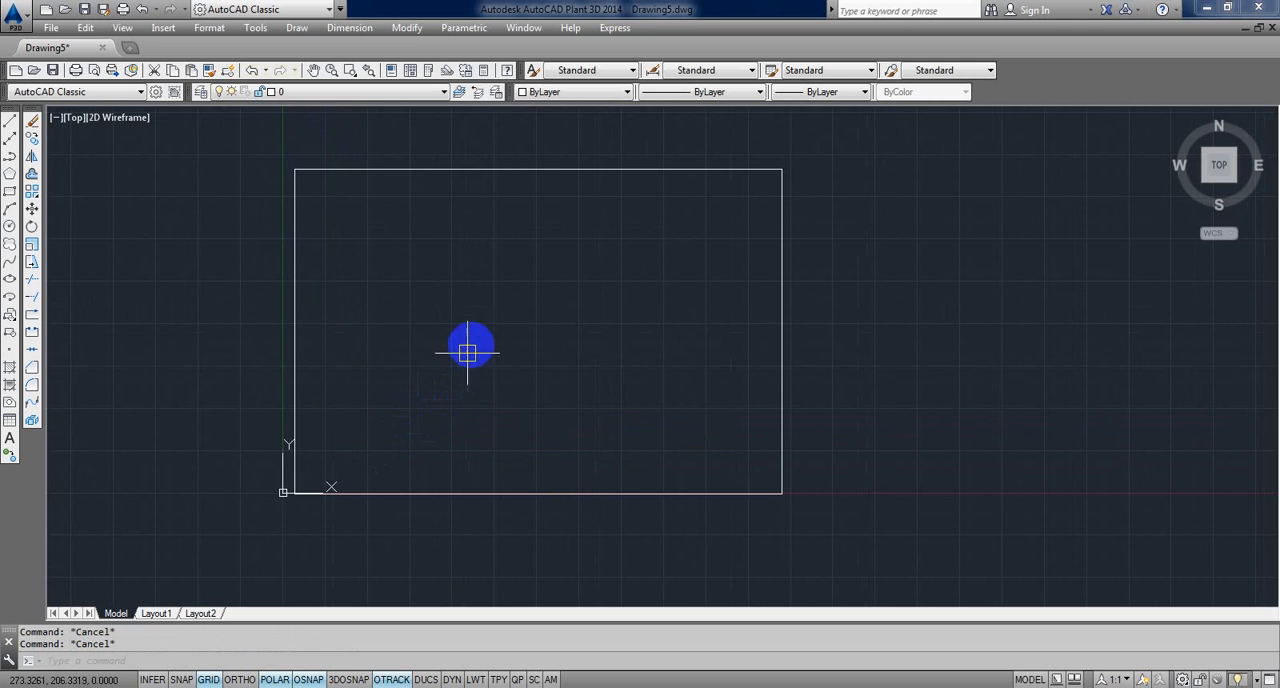
middle_drag(476, 348, 480, 357)
scroll(488, 358, down, 4)
middle_drag(389, 364, 198, 369)
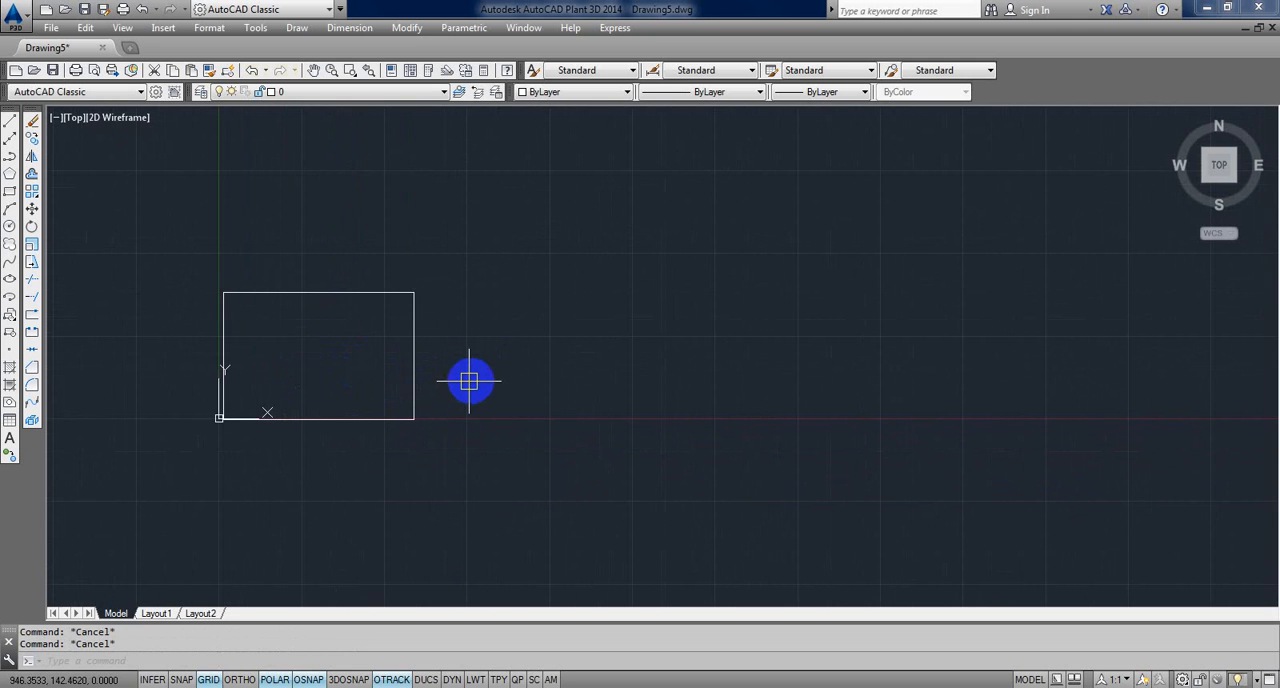
text(R)
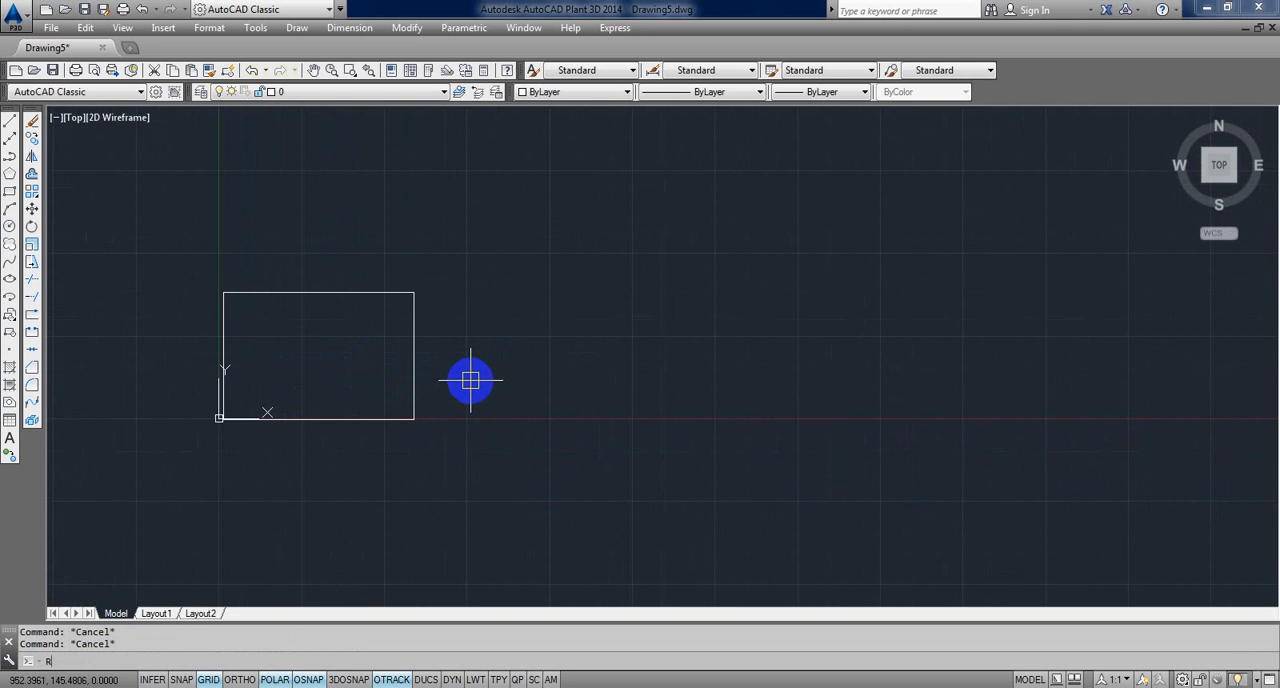
text(EC)
key(Return)
click(587, 412)
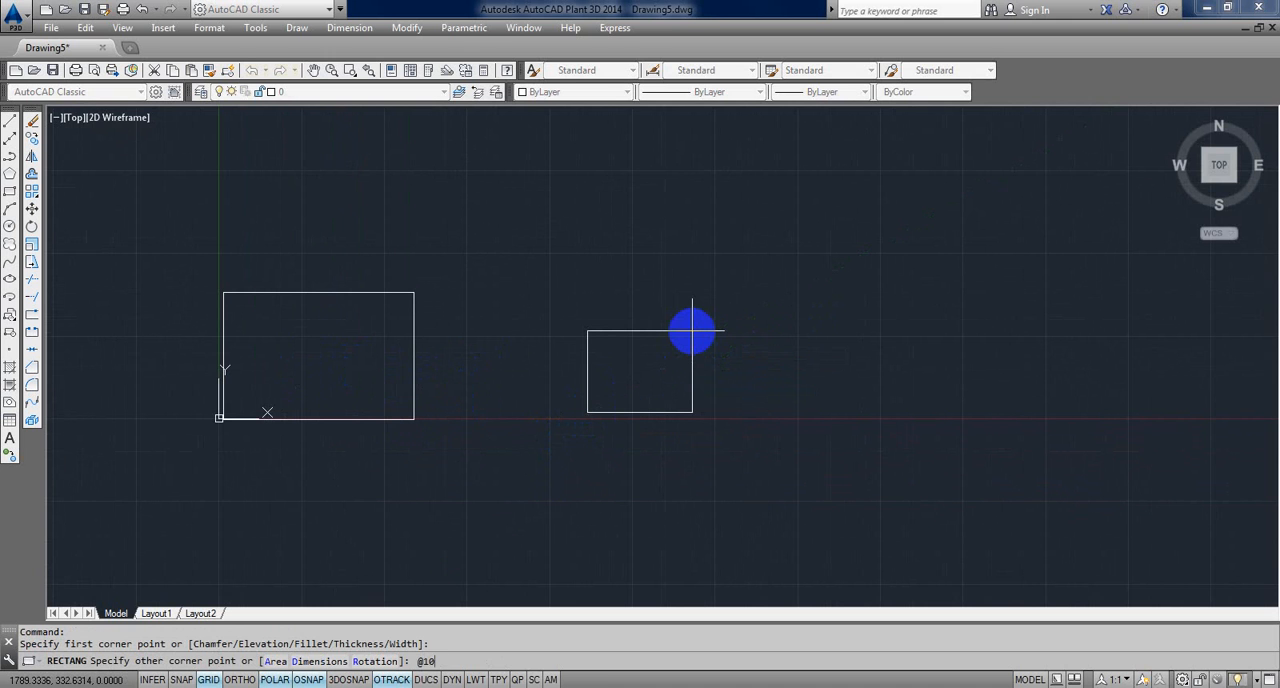
key(Escape)
key(Escape)
key(Escape)
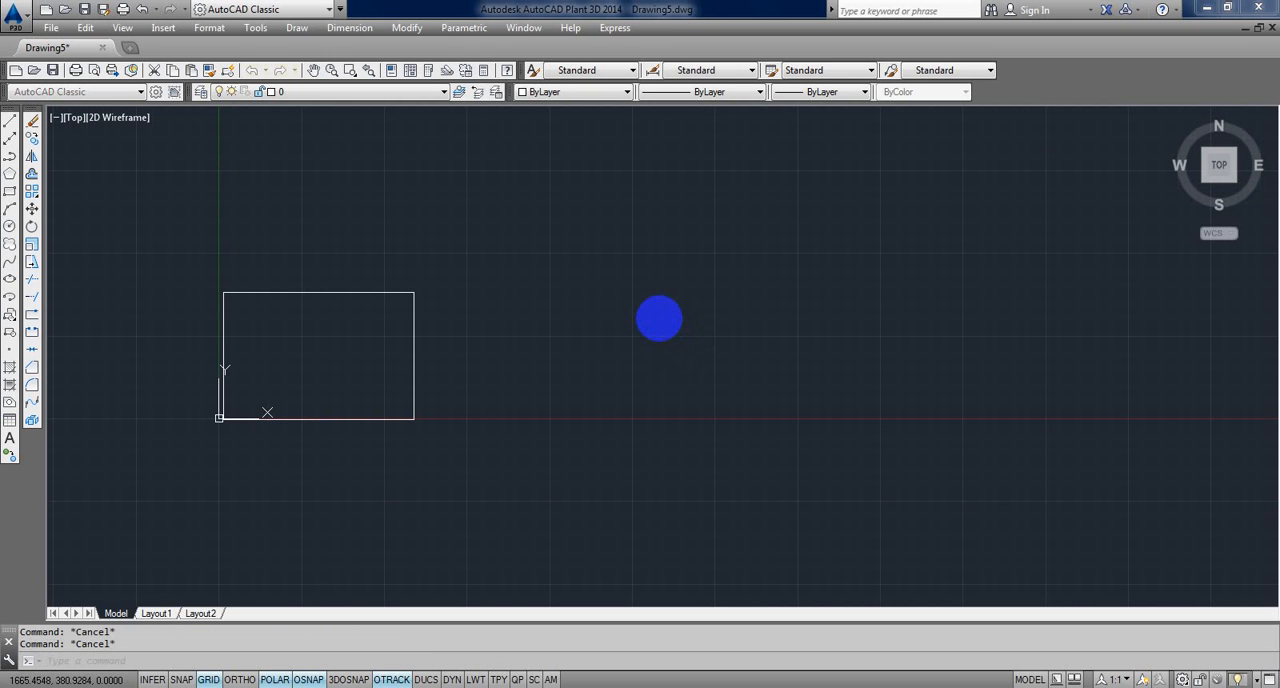
Step: Try the ISO A4 (210.00 x 297.00 MM) paper size in the model's plot settings
key(ctrl+p)
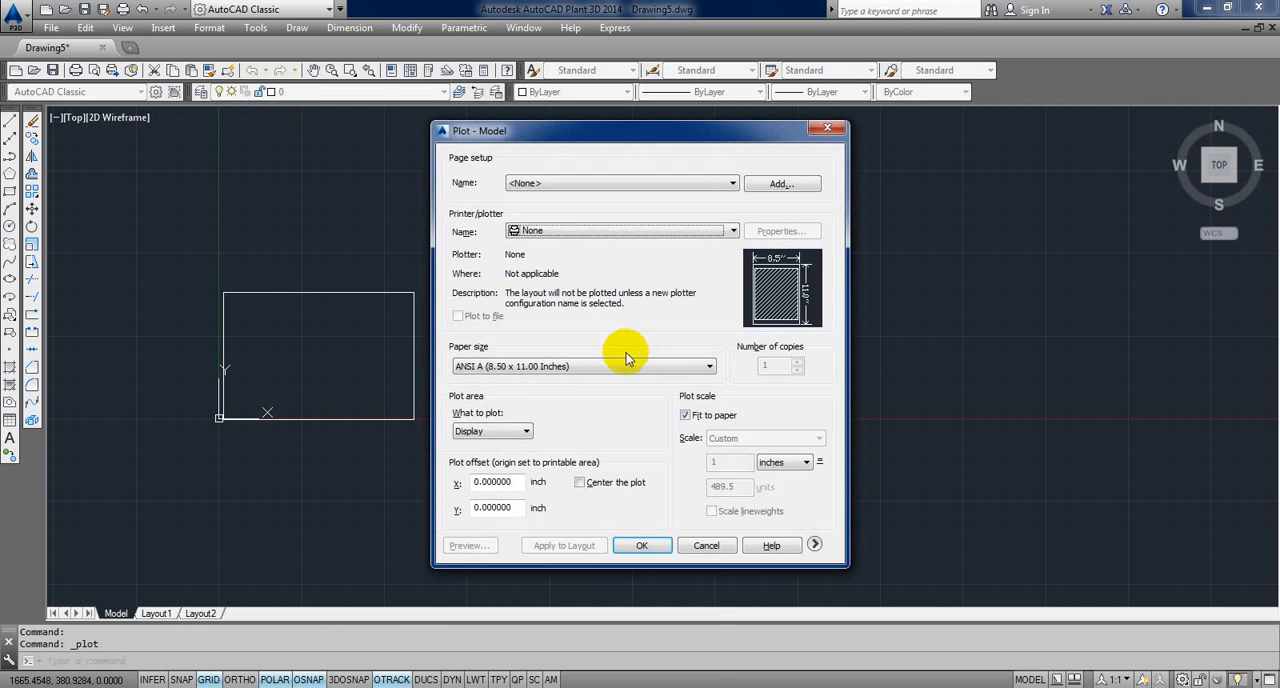
click(513, 367)
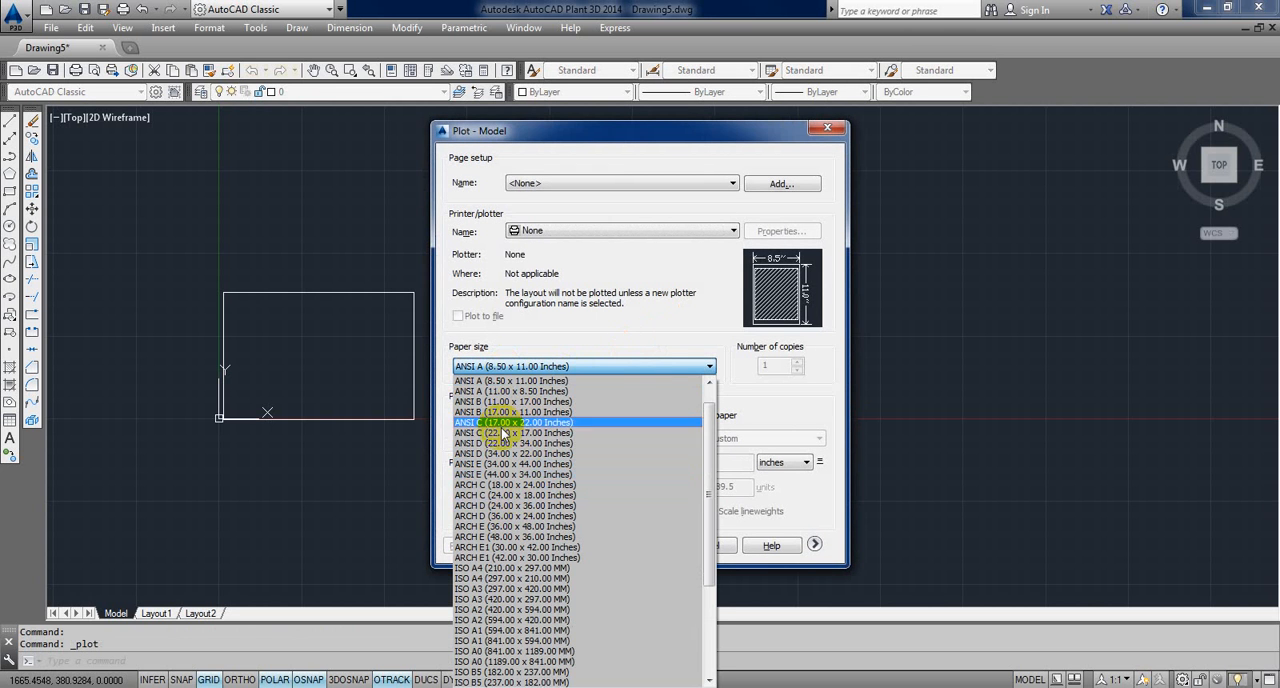
click(505, 568)
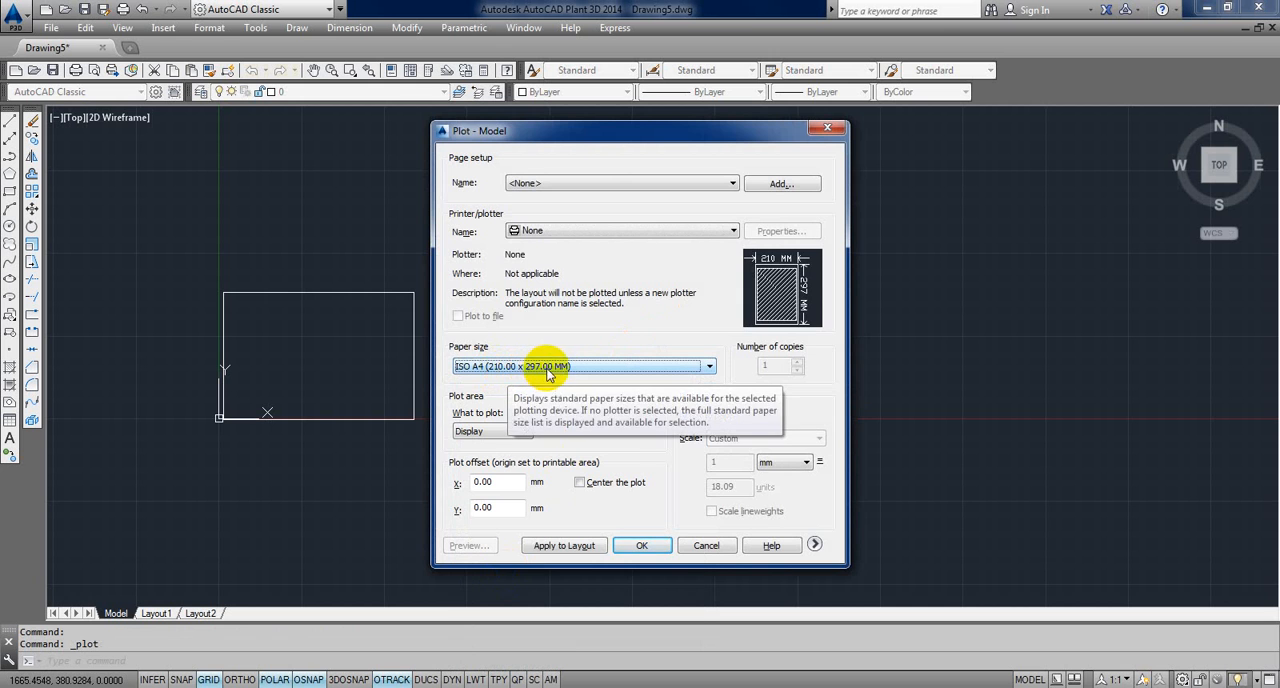
key(Escape)
click(745, 72)
click(657, 317)
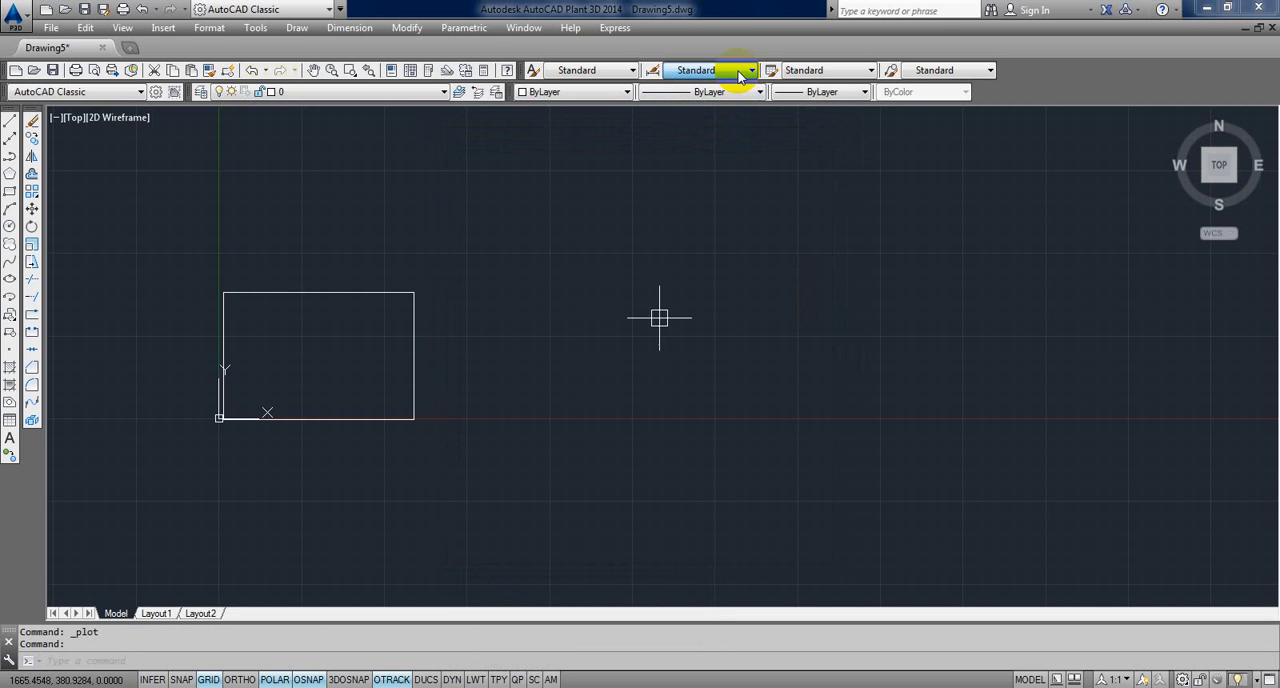
key(Escape)
key(Escape)
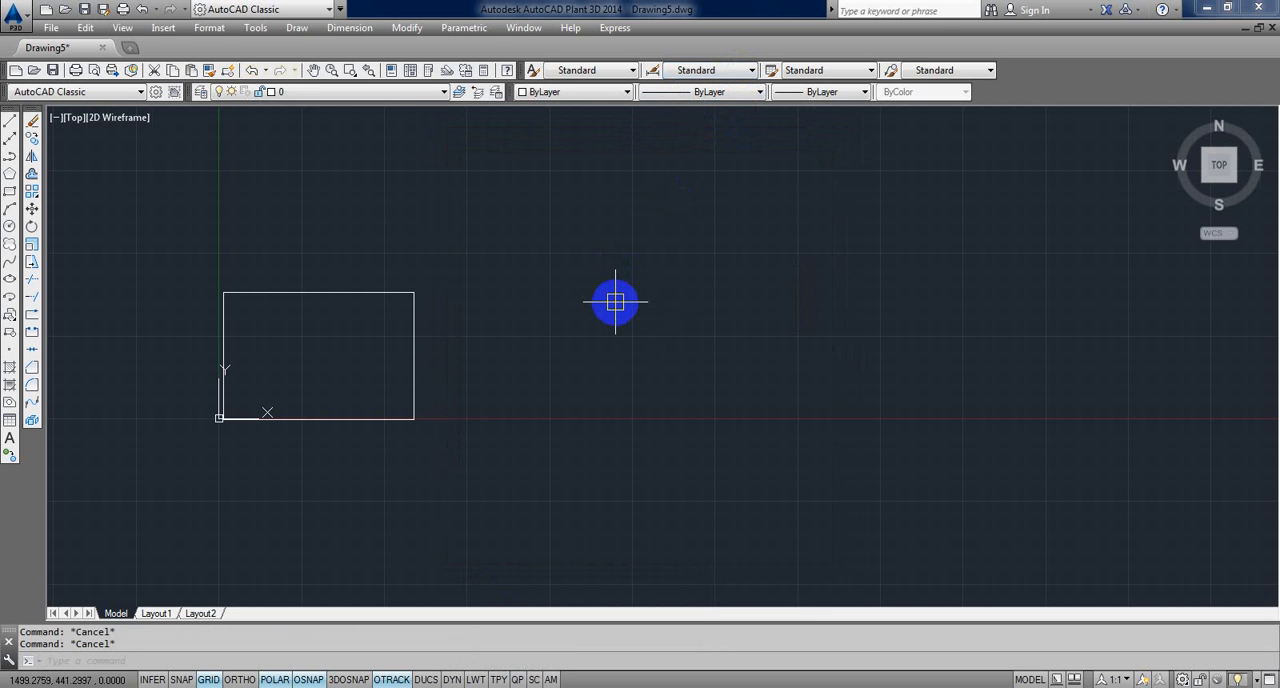
Step: Examine the ANSI, ARCH and ISO paper sizes offered for plotting, keep ANSI A (8.50 x 11.00 Inches), and leave without plotting
key(ctrl+p)
click(609, 366)
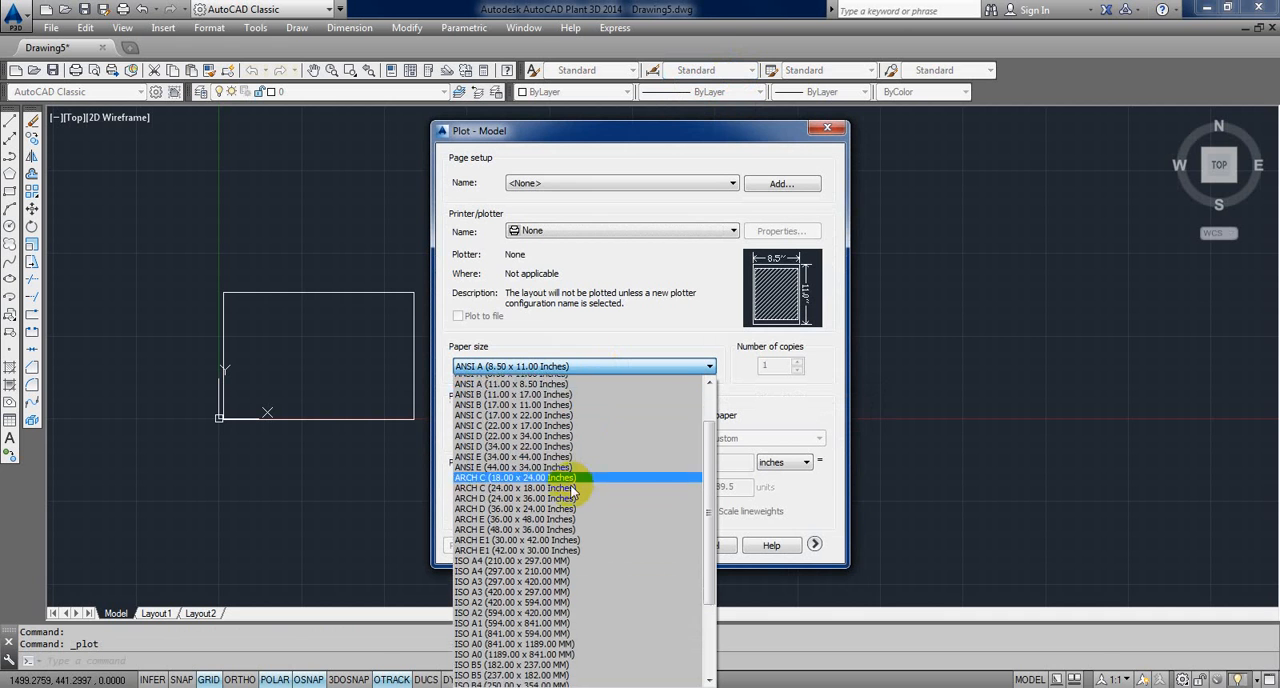
scroll(572, 488, down, 3)
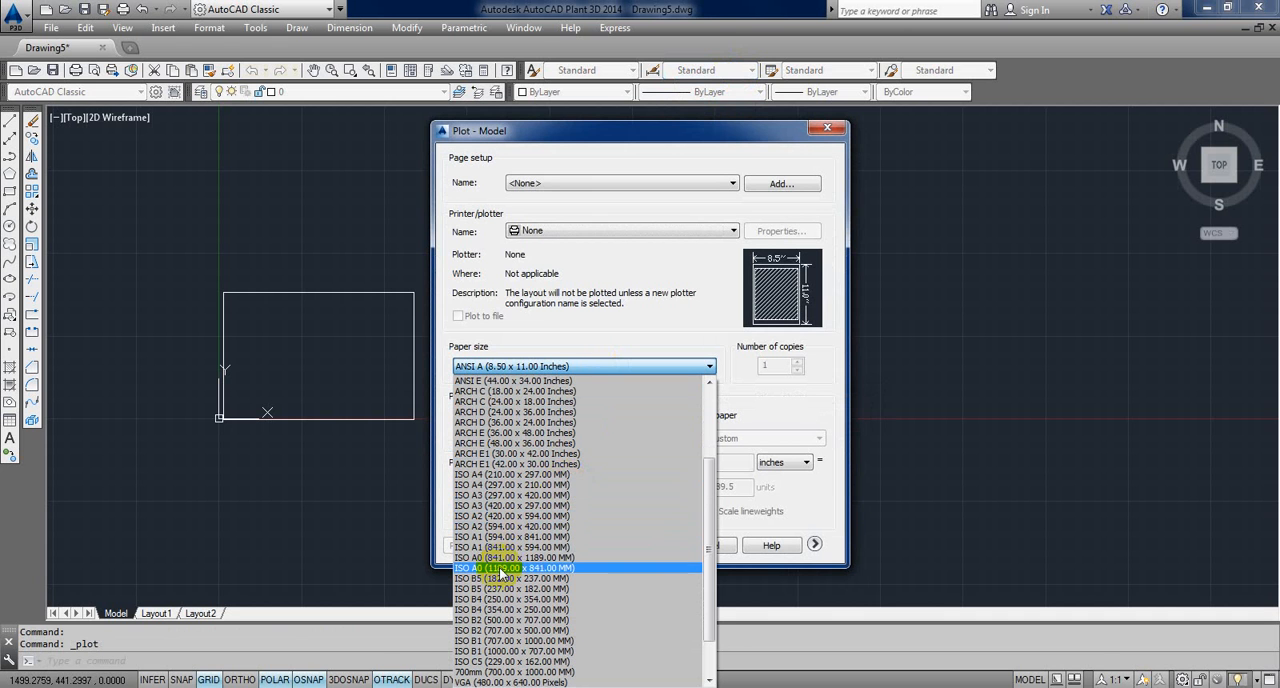
scroll(508, 484, up, 2)
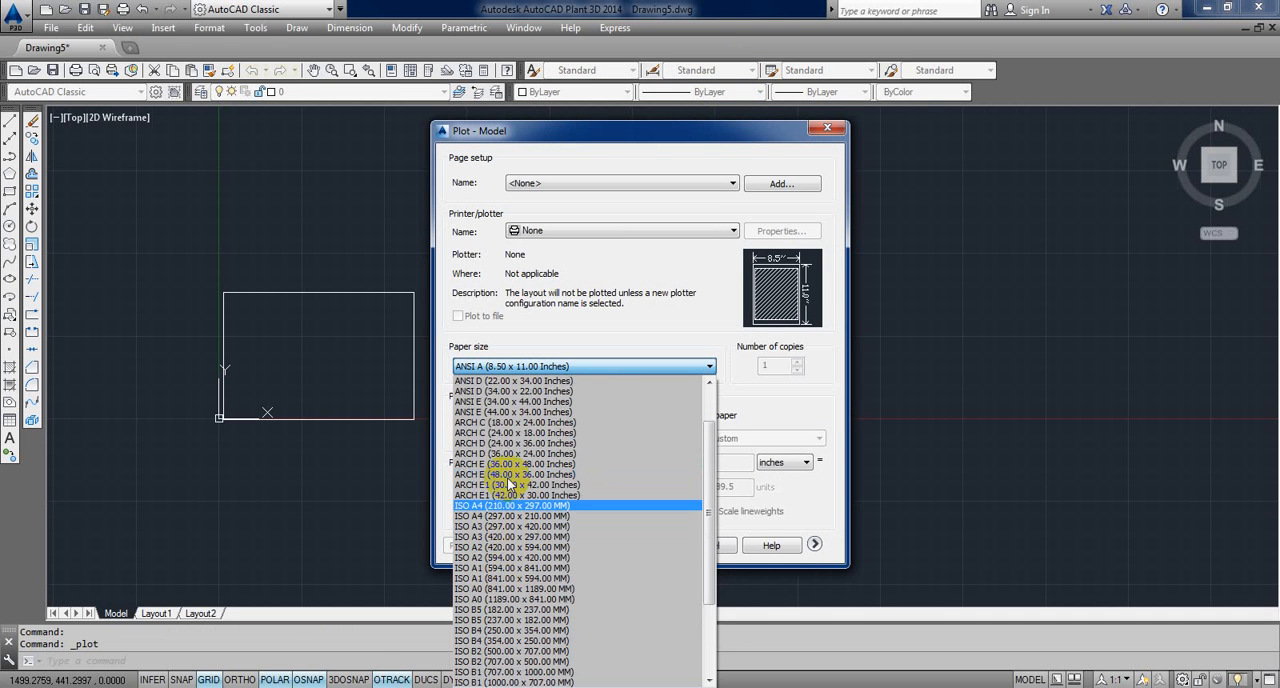
scroll(508, 484, up, 3)
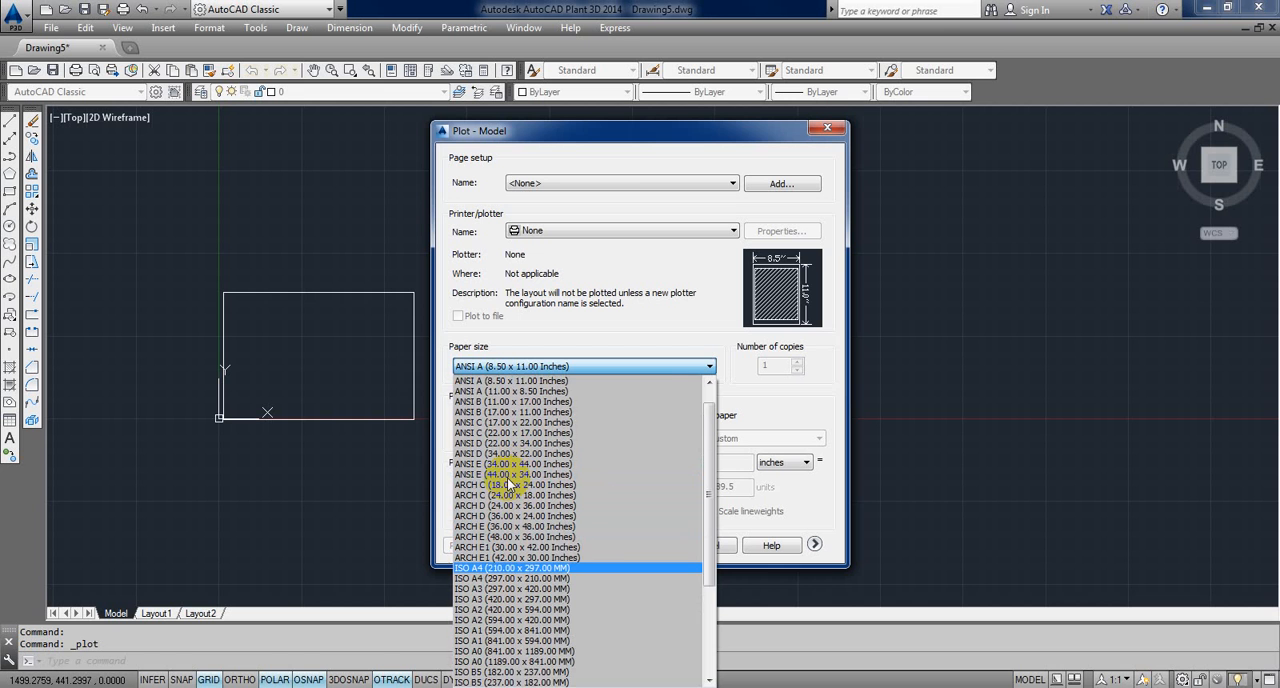
scroll(508, 484, up, 1)
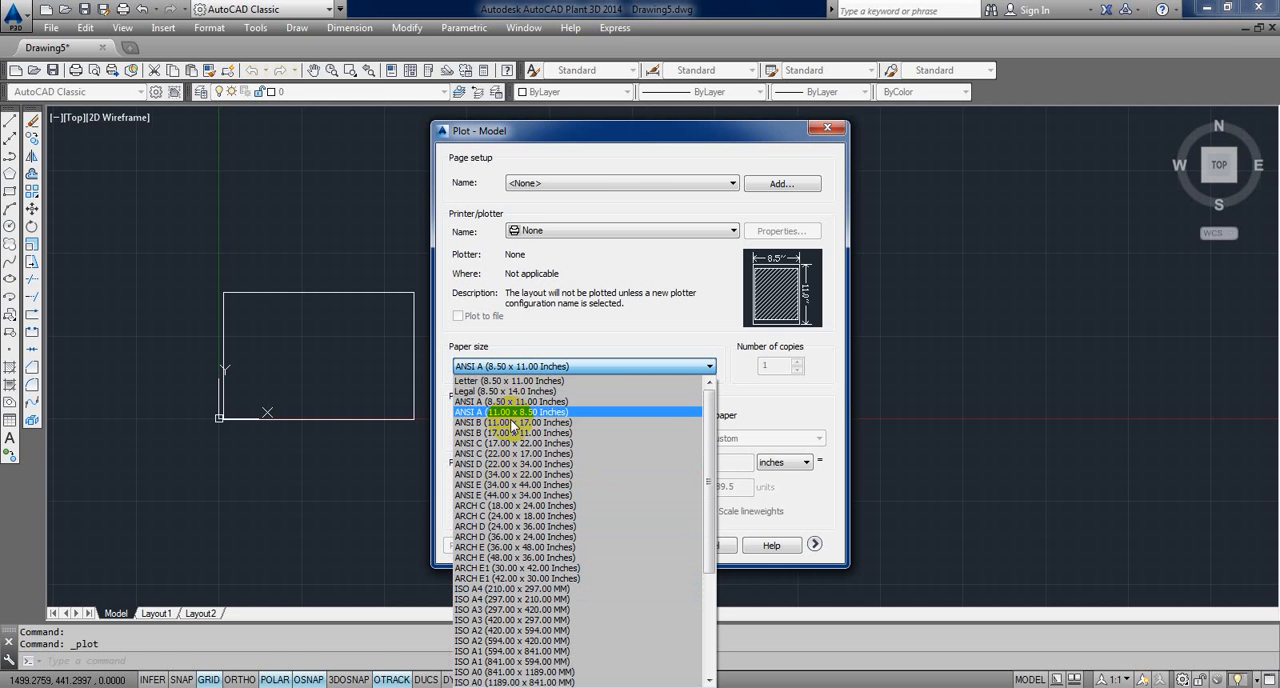
scroll(512, 430, down, 1)
scroll(512, 430, down, 5)
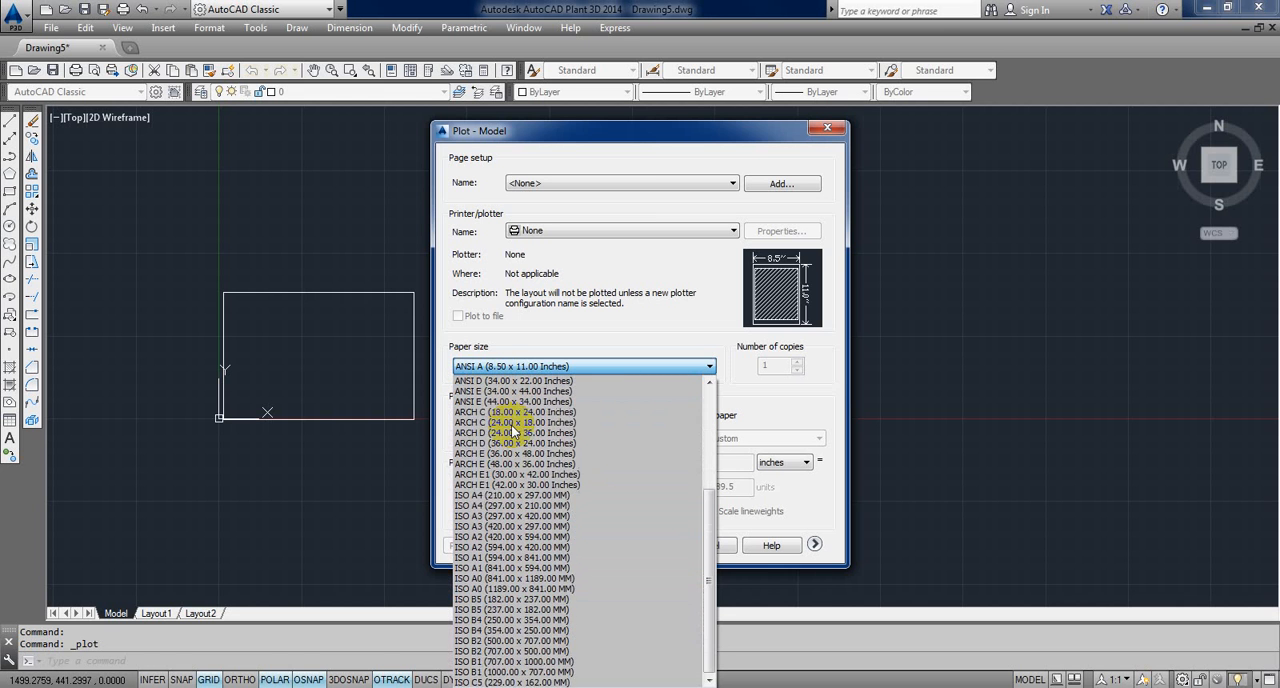
scroll(495, 600, up, 1)
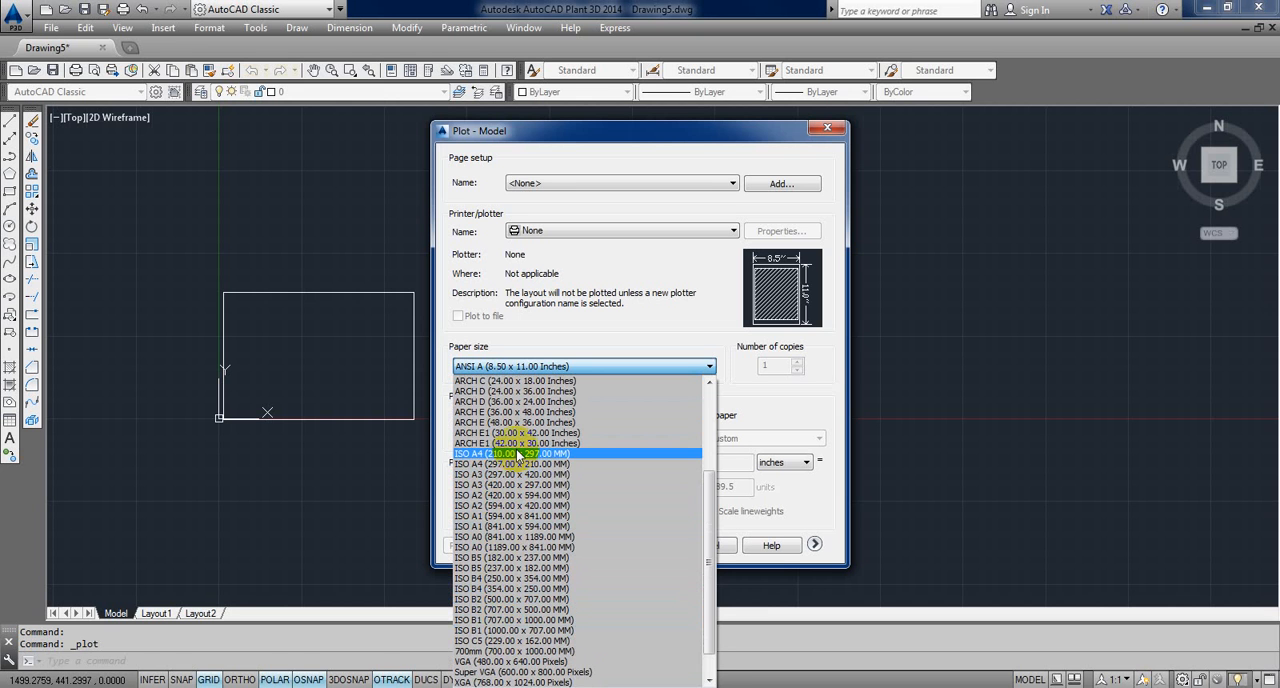
scroll(517, 455, up, 4)
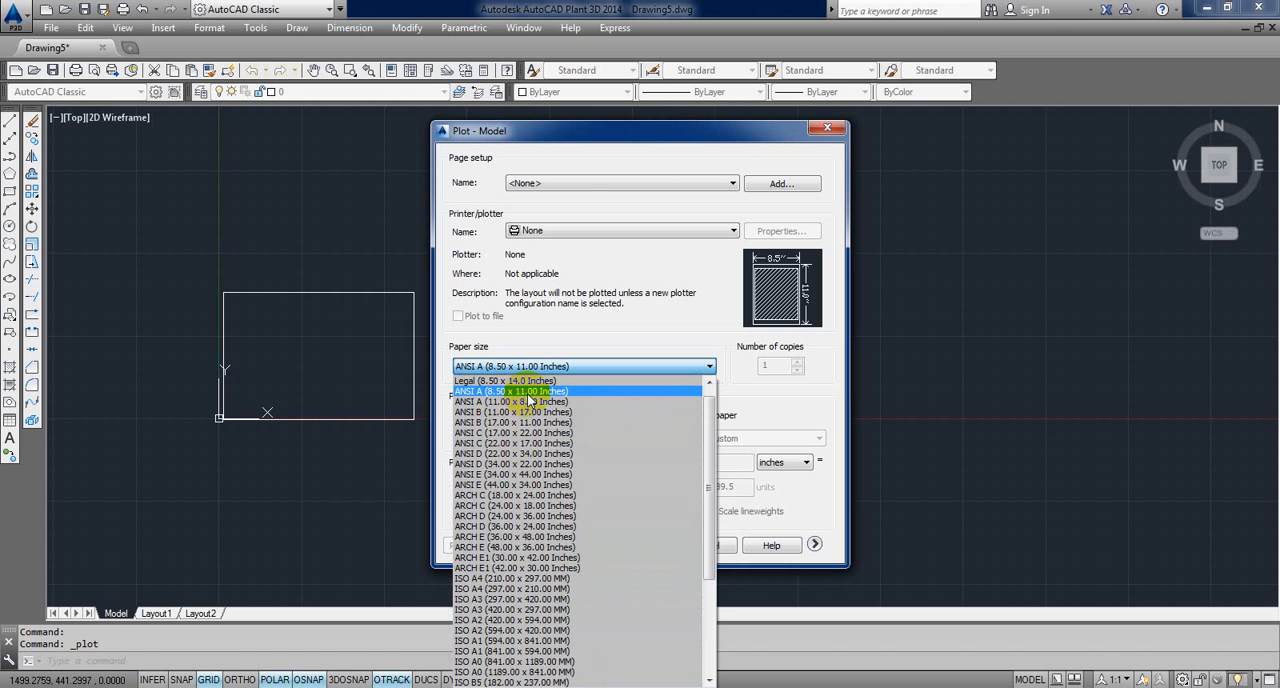
click(529, 393)
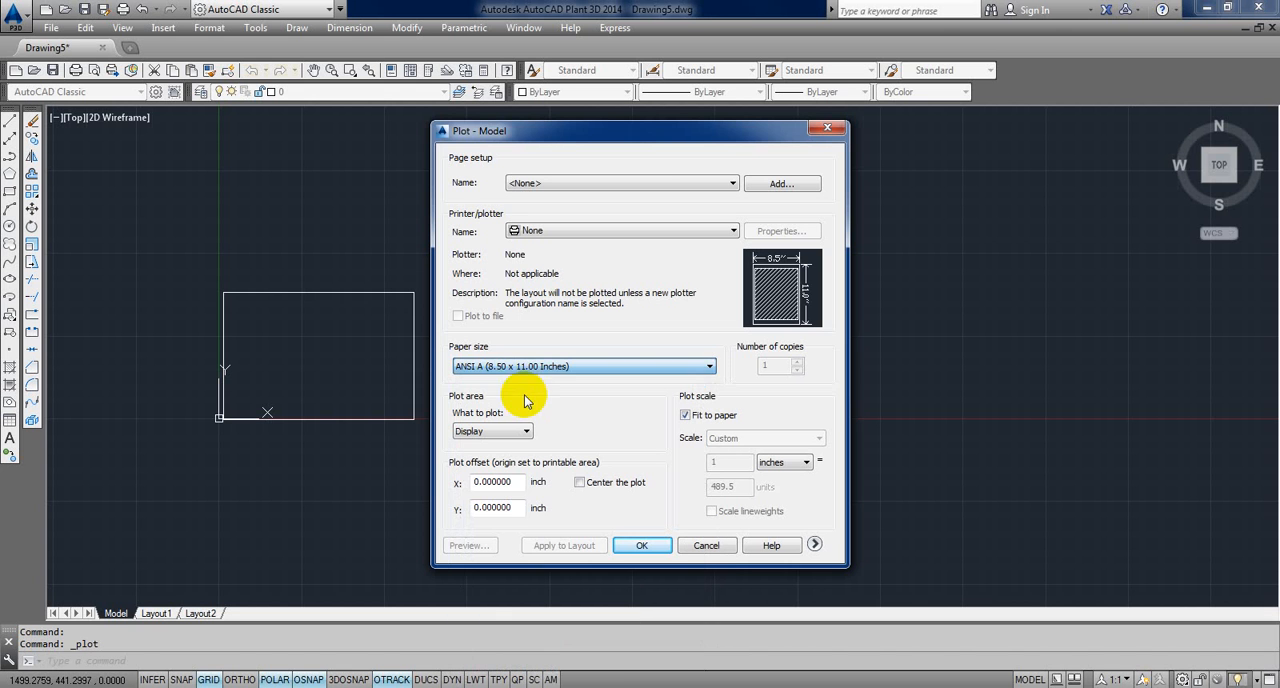
click(724, 547)
Step: Draw an 11 by 8.5 unit rectangle in the empty area to the lower right of the large rectangle
scroll(754, 425, down, 2)
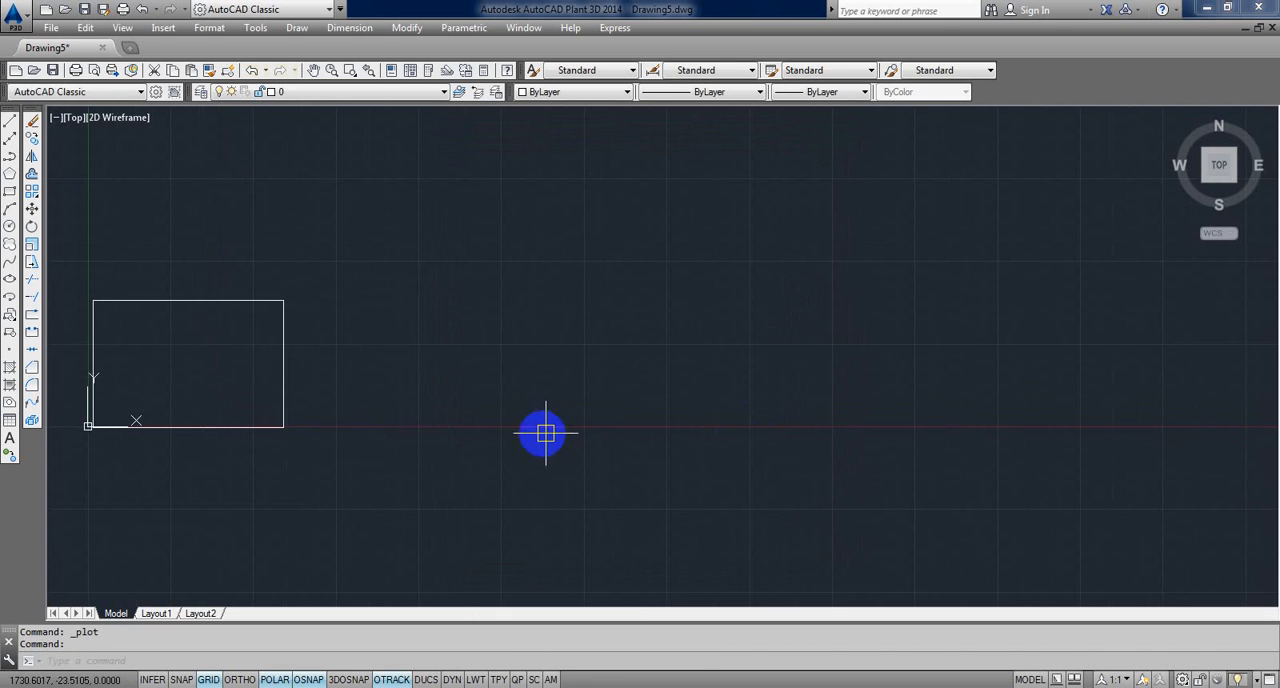
text(L)
key(Escape)
key(Escape)
text(RECTANG)
key(Return)
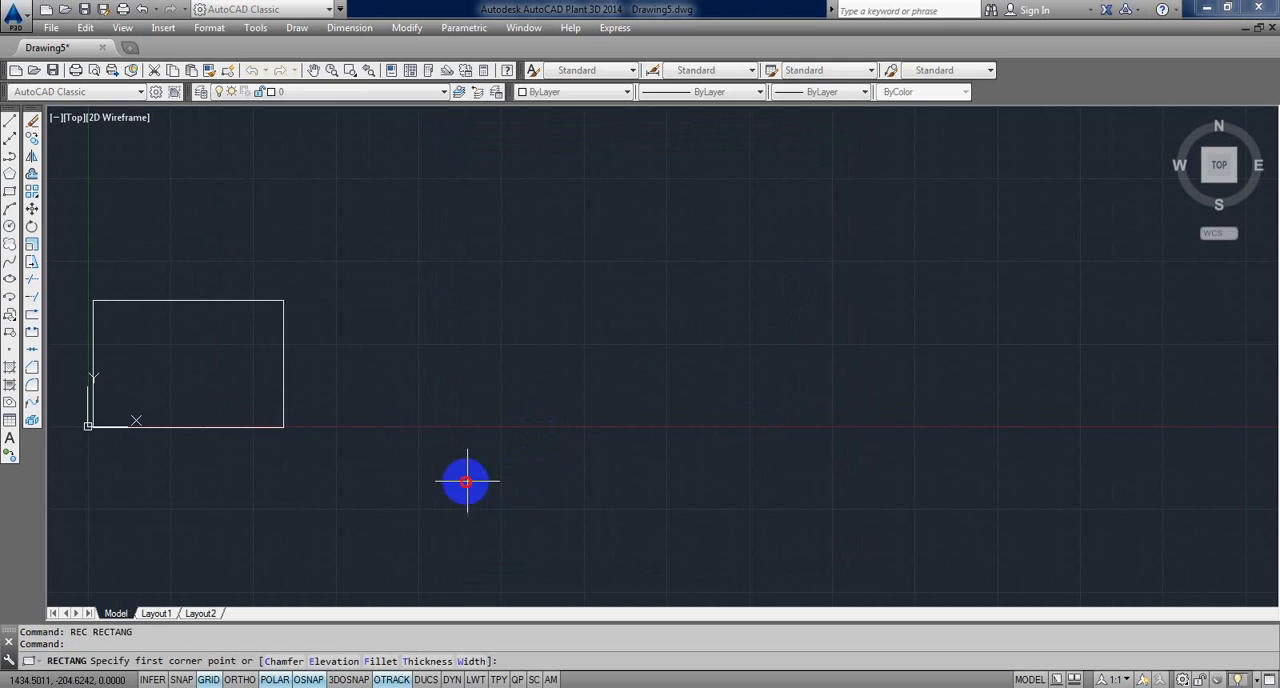
click(466, 481)
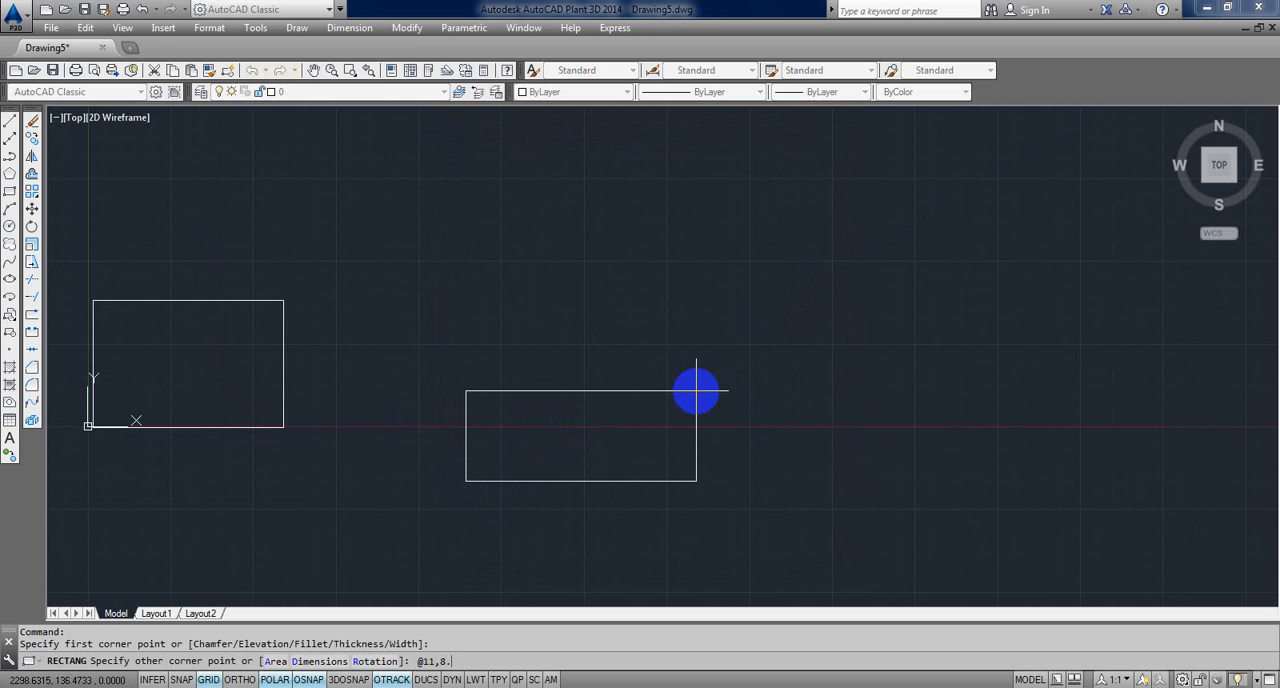
key(Return)
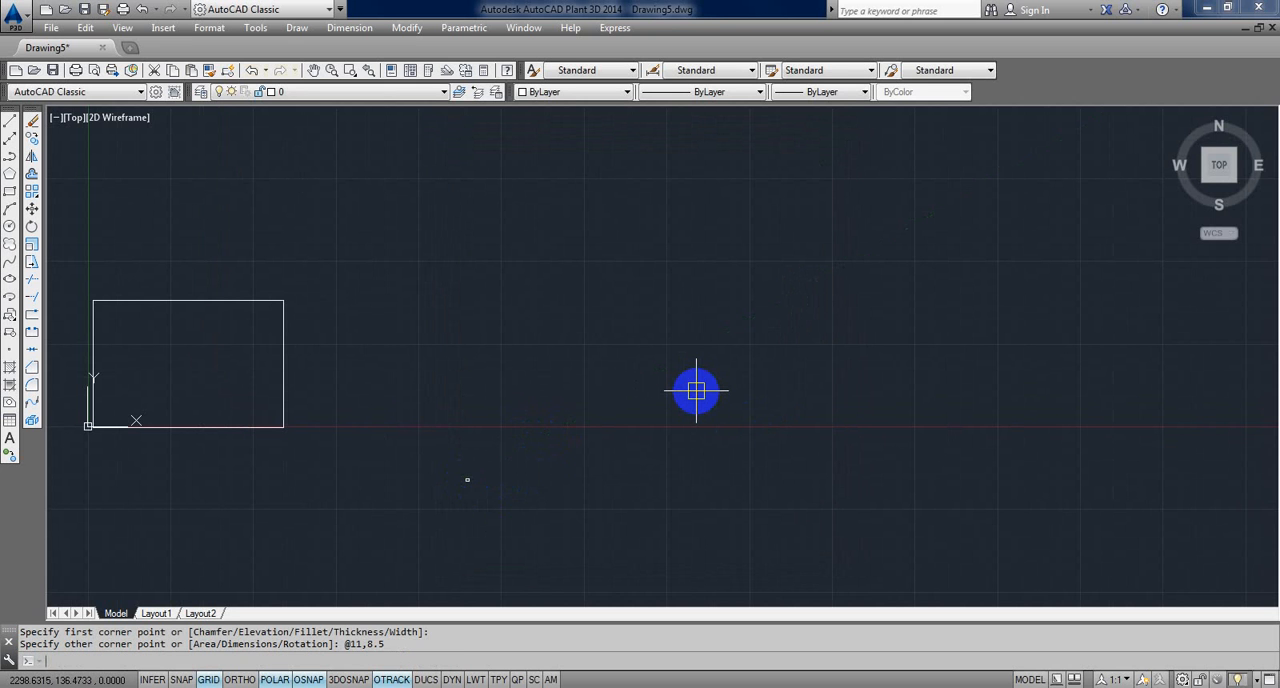
Step: Try to offset the 11 by 8.5 rectangle by a freely picked distance
scroll(441, 485, up, 8)
middle_drag(361, 455, 591, 452)
scroll(300, 309, down, 4)
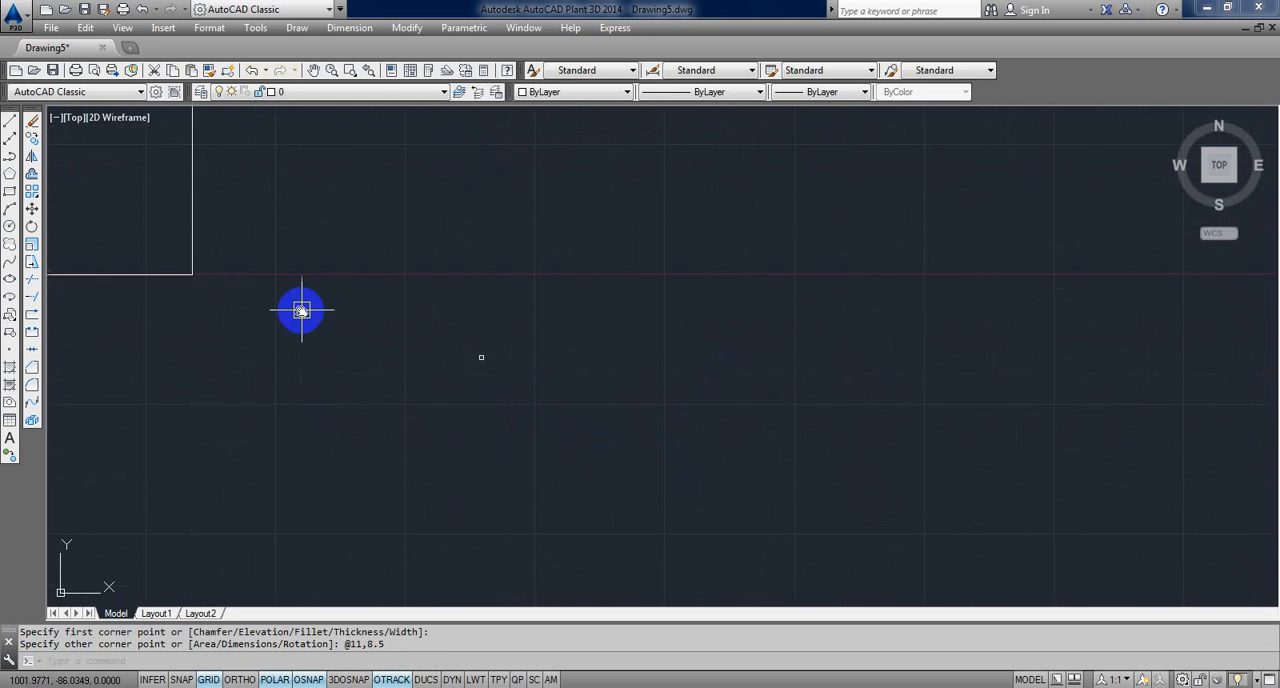
middle_drag(300, 309, 457, 480)
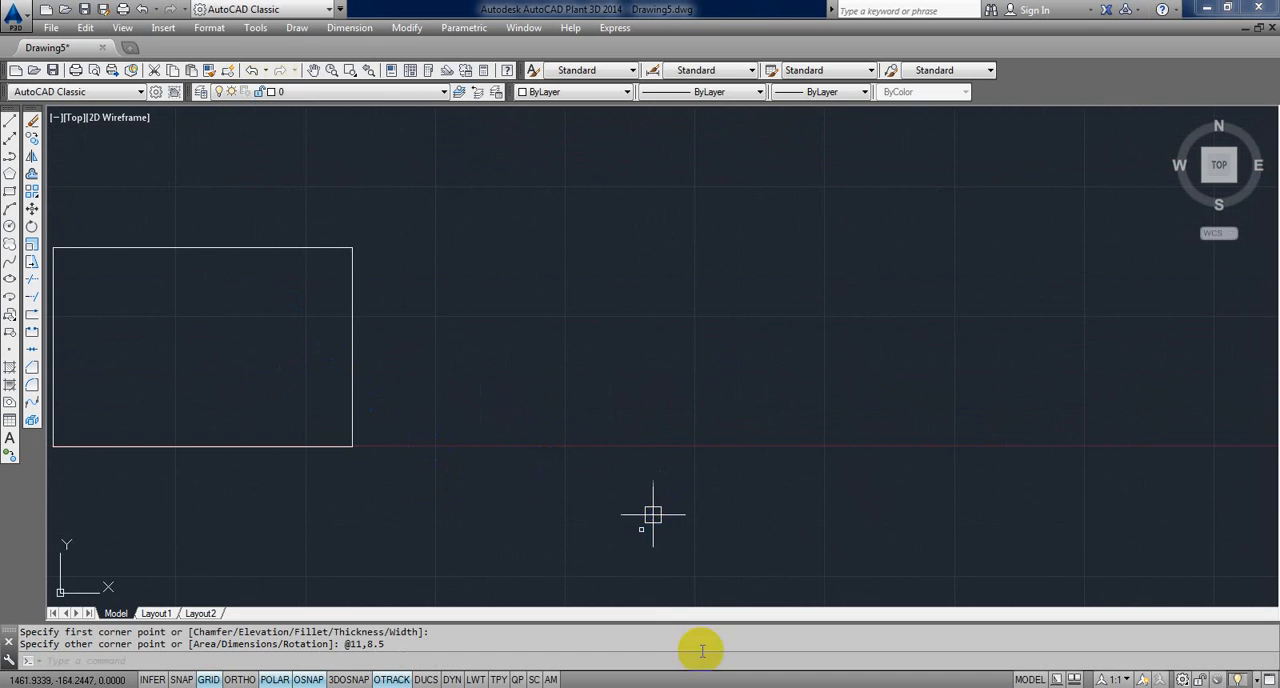
scroll(603, 463, down, 8)
middle_drag(492, 277, 494, 289)
scroll(496, 296, down, 5)
middle_drag(434, 515, 540, 135)
text(o)
key(Return)
click(591, 447)
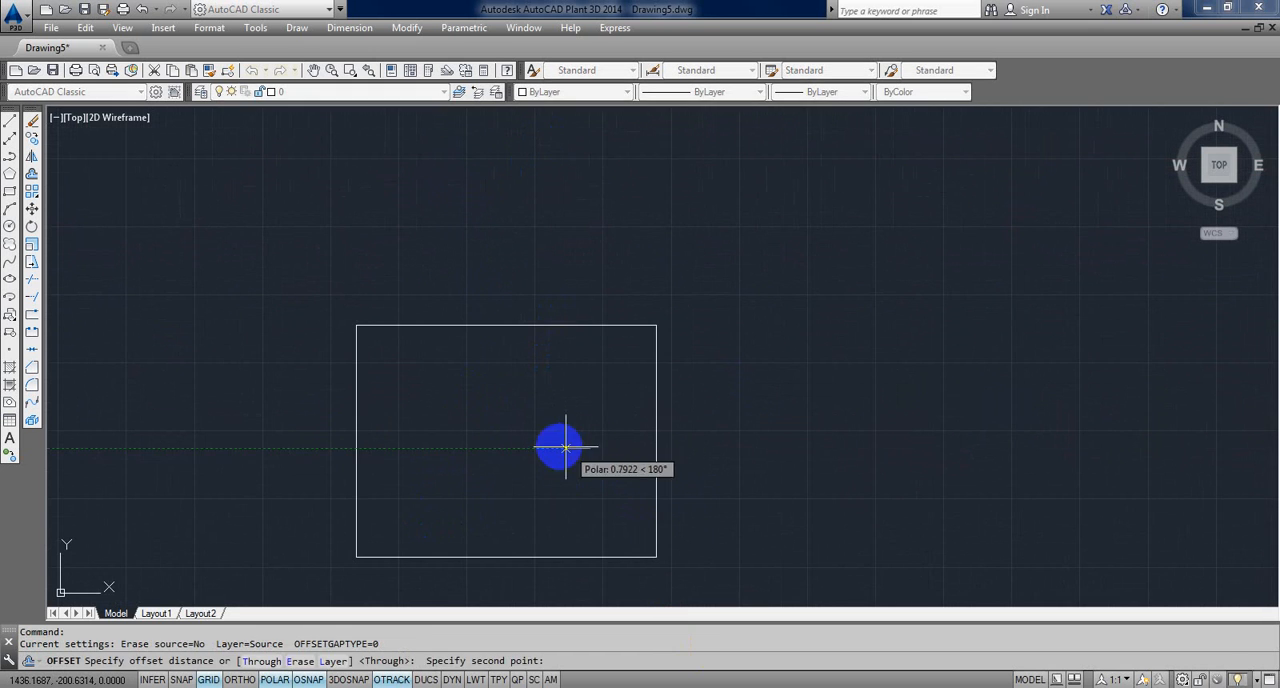
click(559, 446)
click(660, 456)
key(Escape)
key(Escape)
key(Escape)
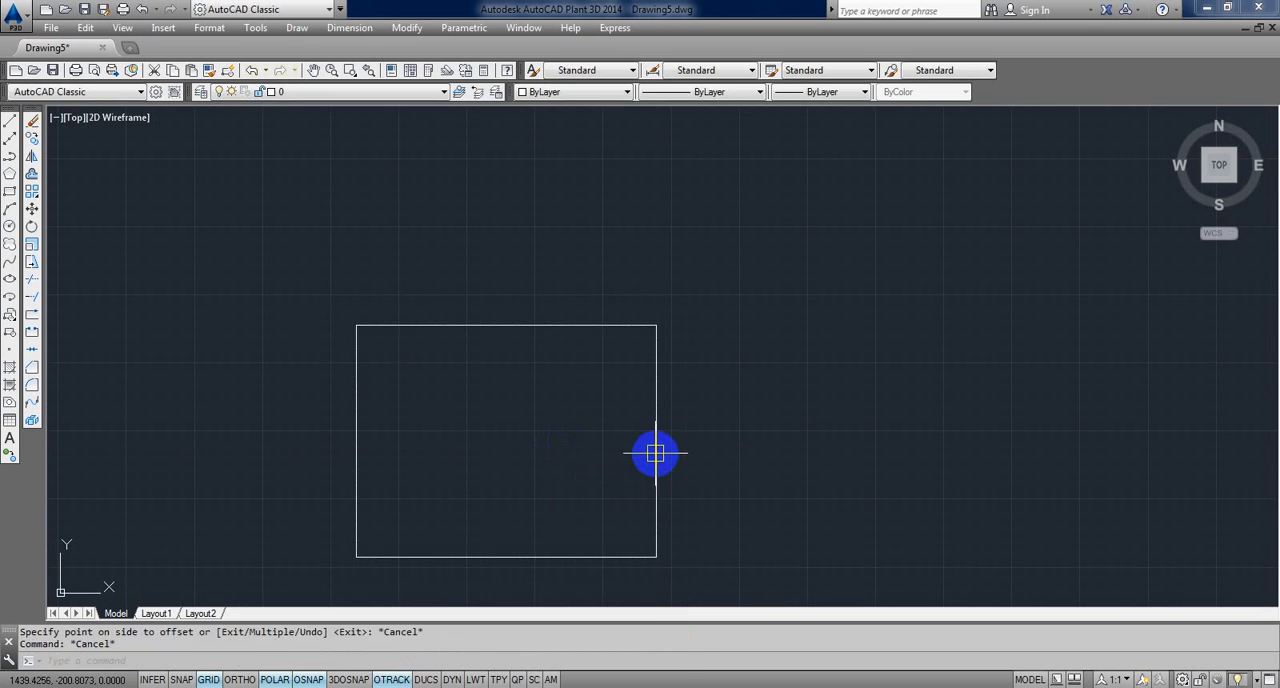
Step: Explode the 11 by 8.5 rectangle into separate lines
text(x)
key(Return)
click(698, 463)
click(586, 443)
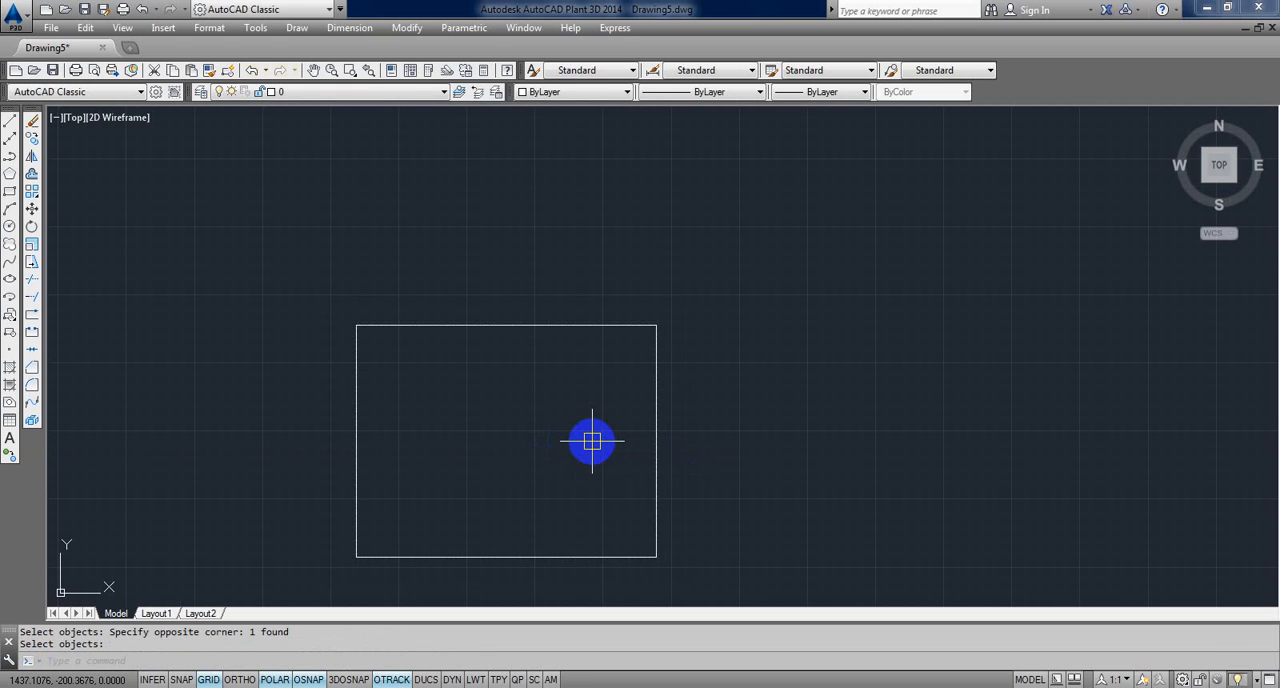
key(Return)
Step: Offset the small rectangle's right side inward by a freely picked distance to mark off a vertical strip
text(o)
key(Return)
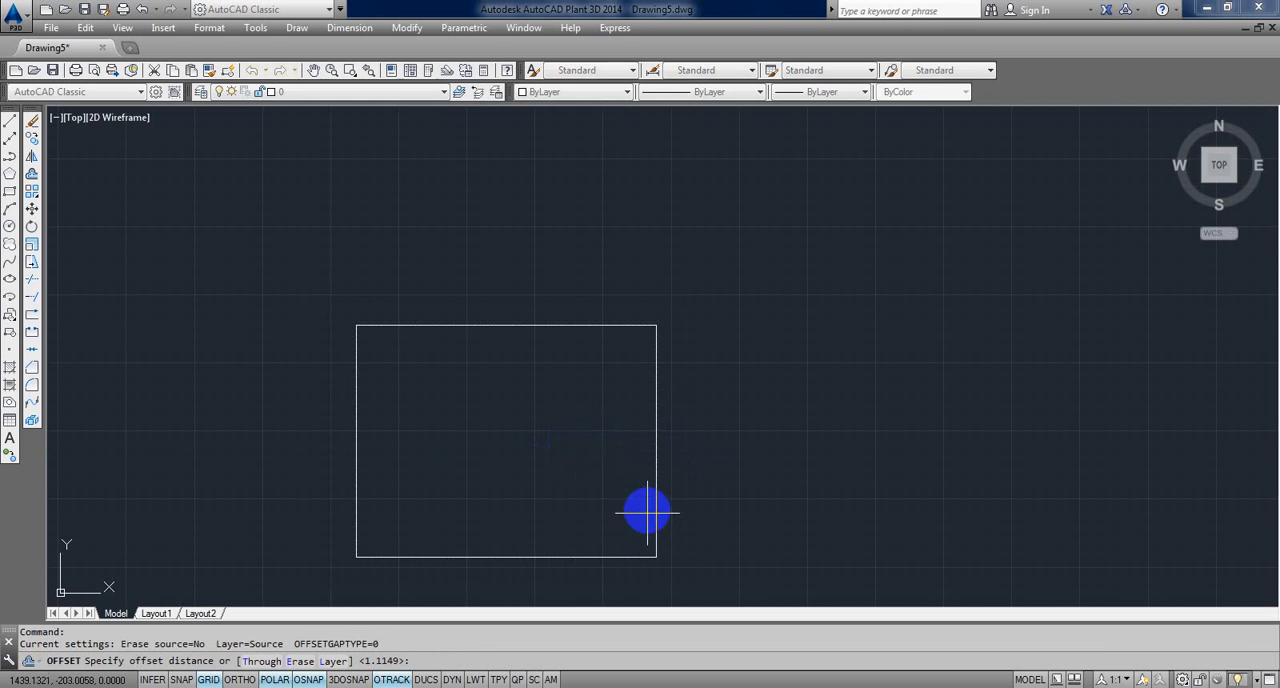
click(658, 477)
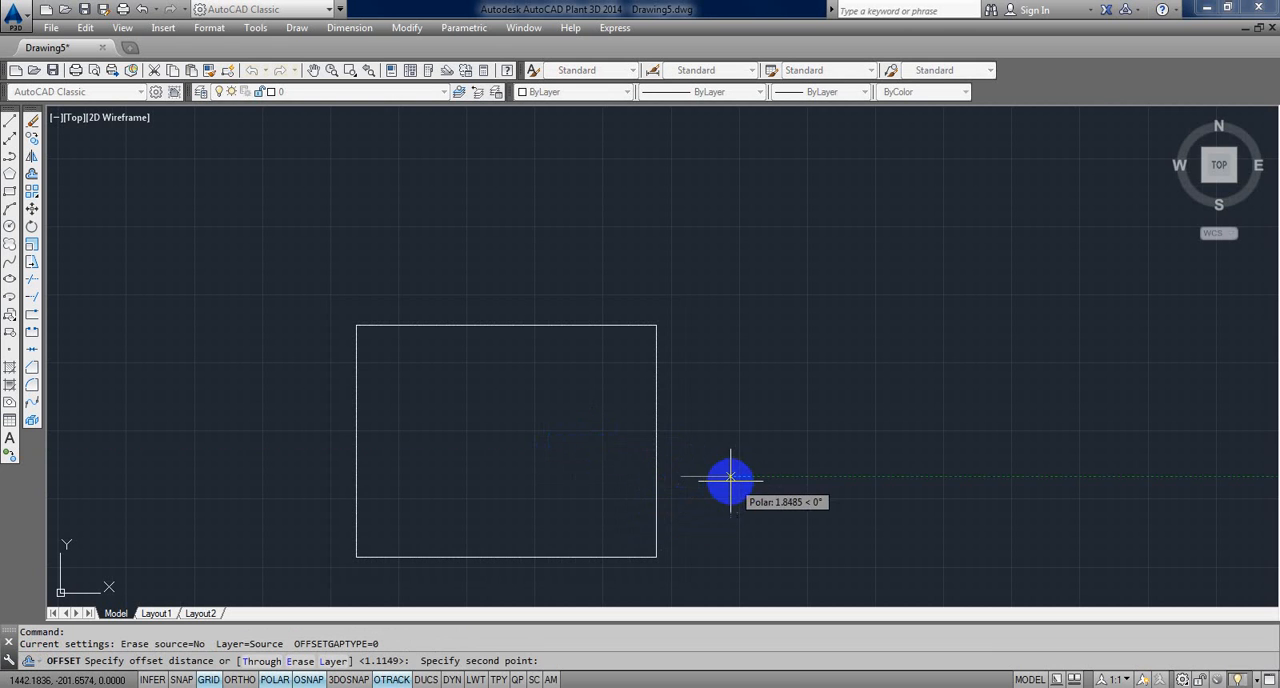
click(712, 478)
click(656, 468)
click(589, 463)
key(Escape)
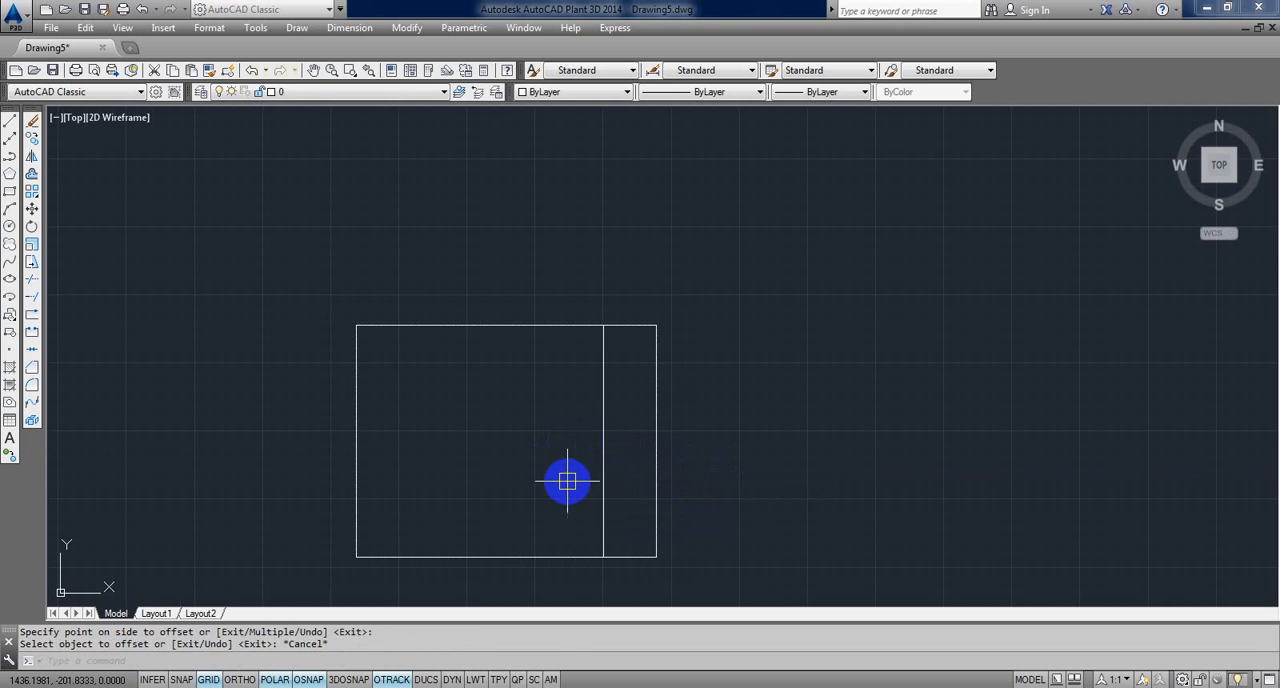
key(Escape)
Step: Compare the size of the small sheet rectangle with that of the large rectangle near the origin
scroll(525, 410, down, 4)
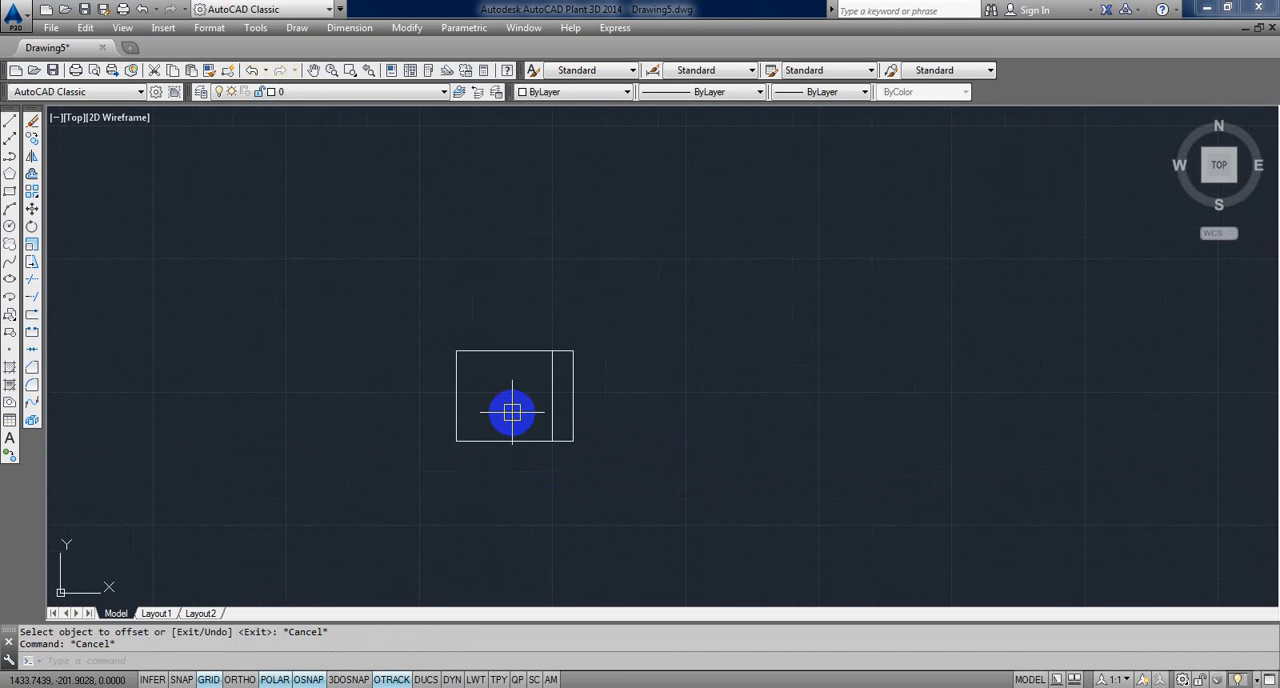
scroll(512, 412, down, 6)
middle_drag(512, 412, 643, 503)
scroll(331, 317, down, 3)
middle_drag(331, 317, 497, 423)
scroll(229, 275, down, 4)
middle_drag(229, 275, 491, 374)
scroll(500, 369, down, 5)
scroll(489, 364, up, 5)
scroll(489, 364, down, 5)
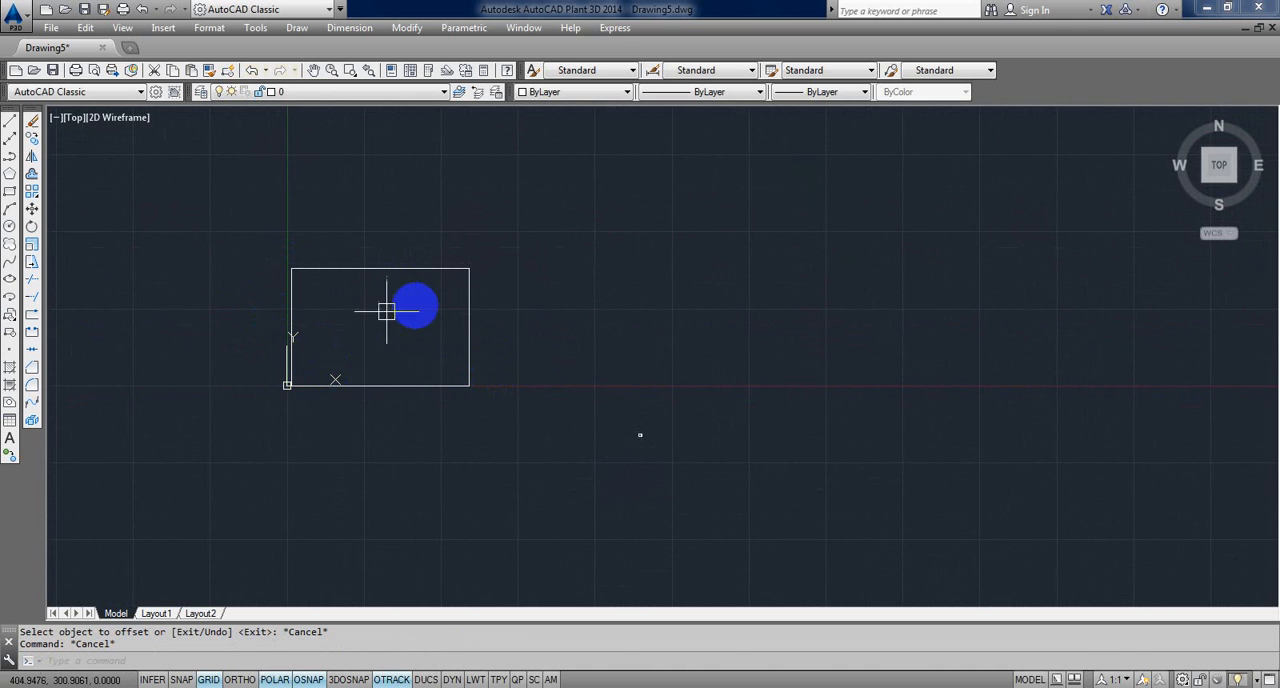
text(c)
key(Return)
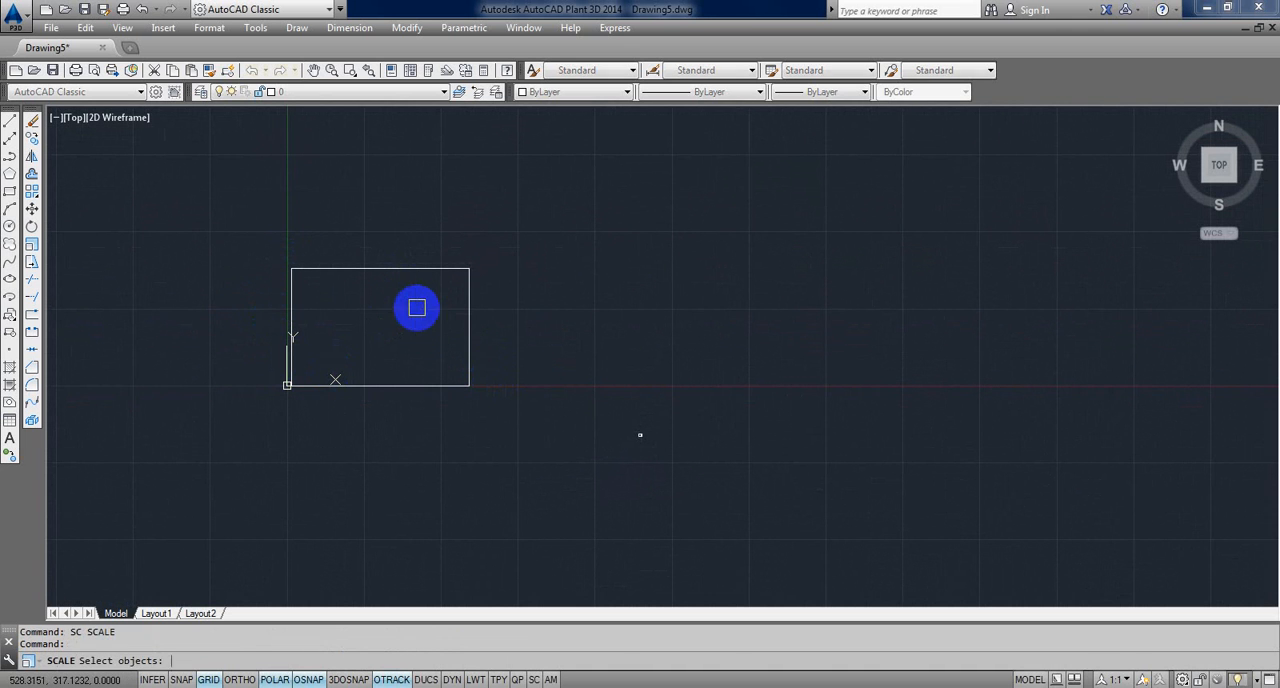
key(Escape)
scroll(559, 417, up, 2)
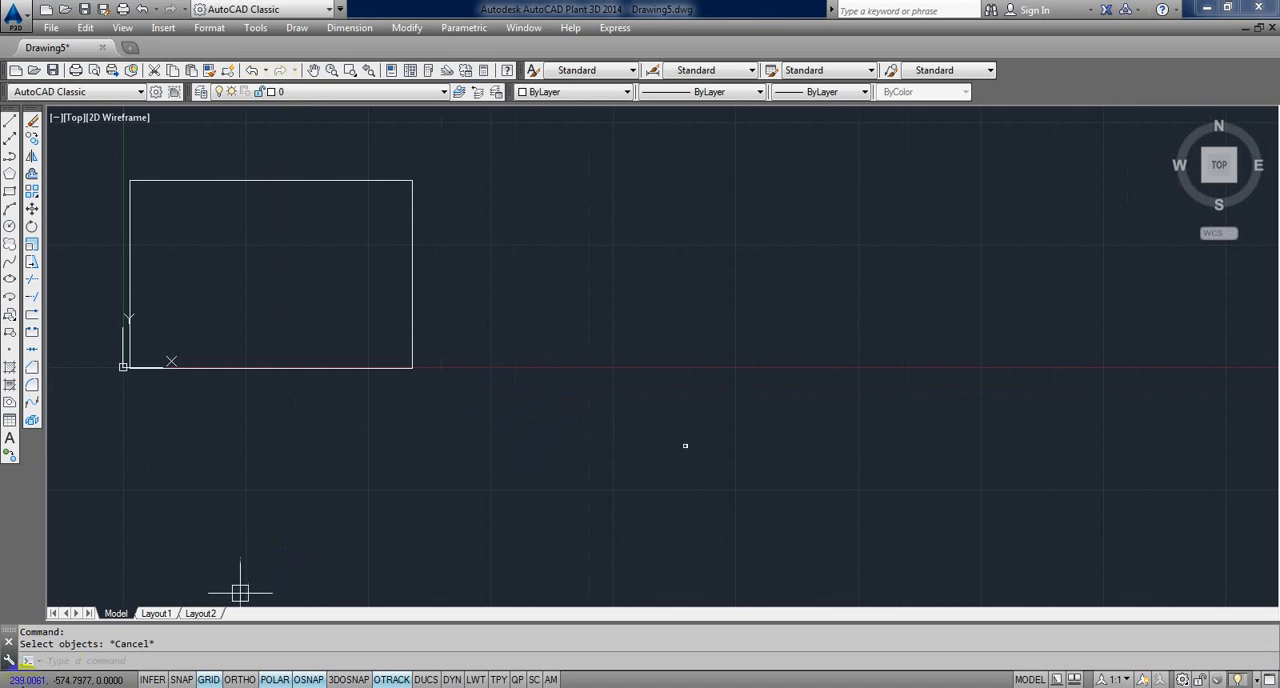
Step: Open Notepad and note down the two widths as 720 - 11
key(super+r)
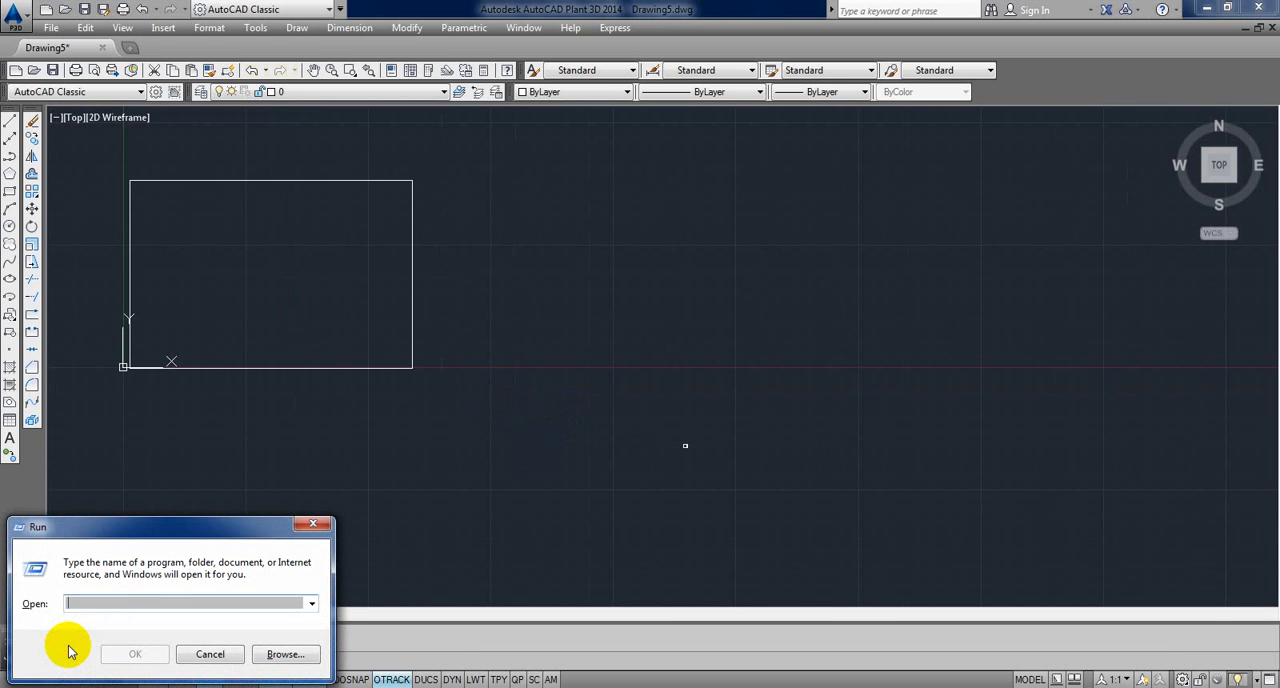
text(CA)
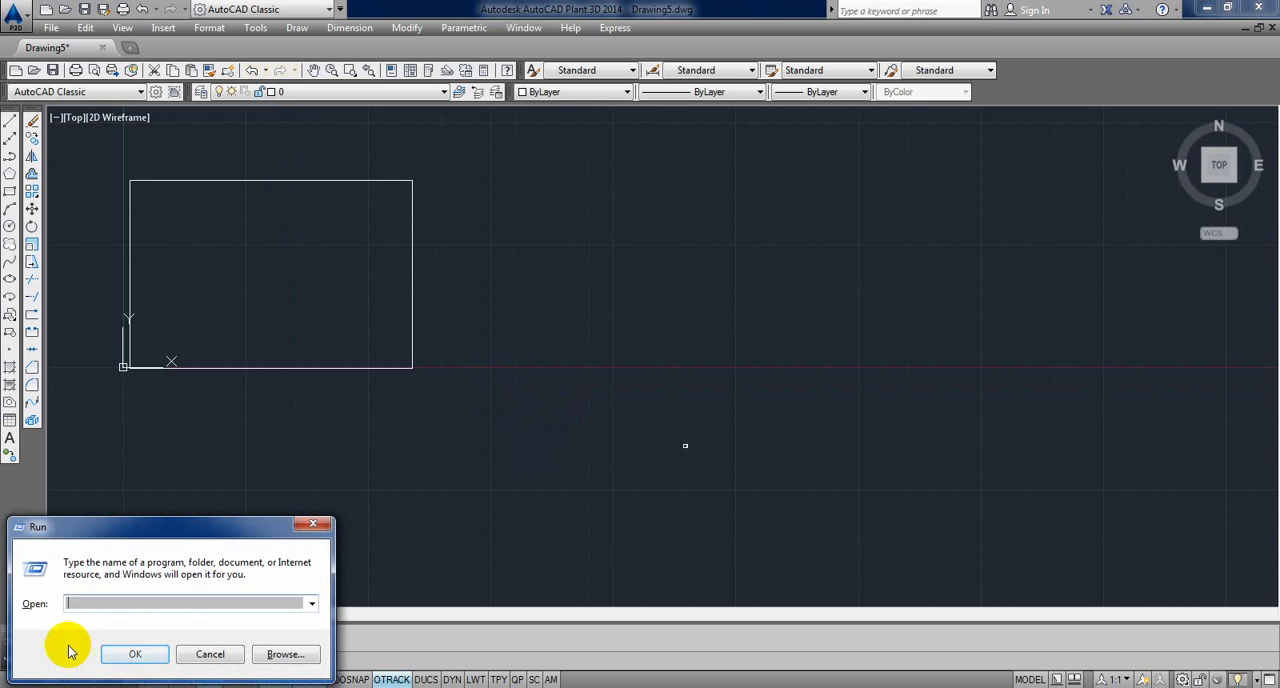
text(NOTEPAD)
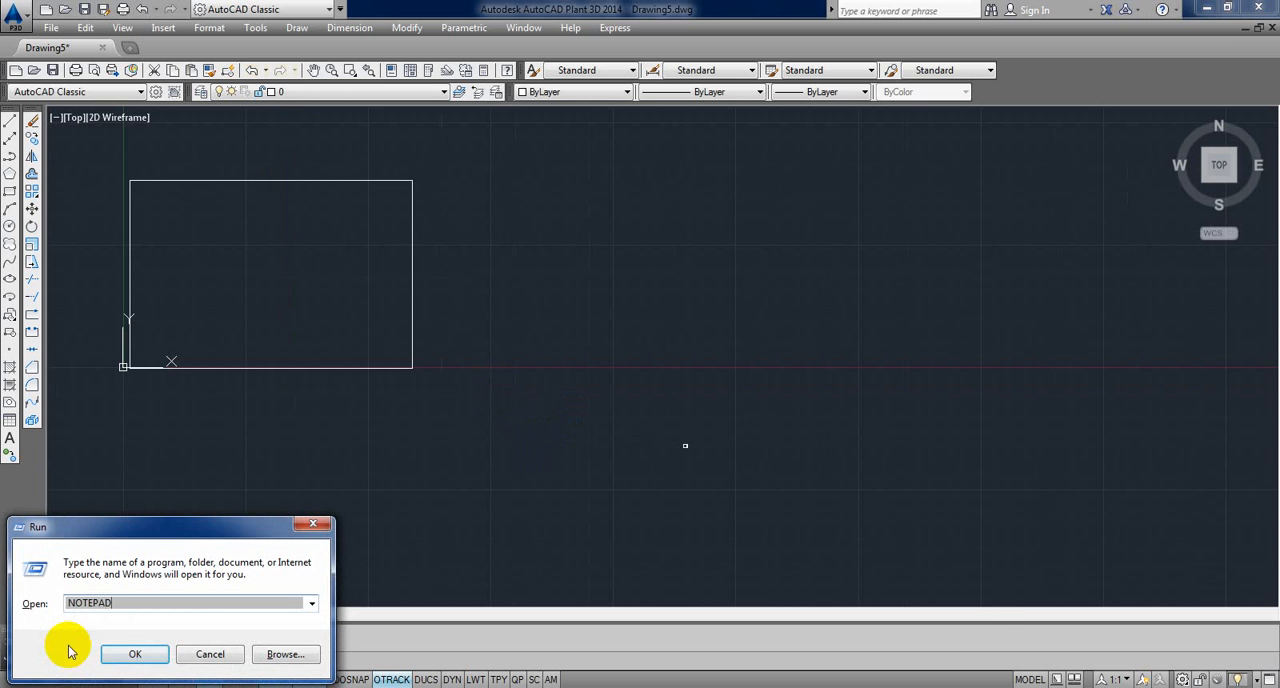
key(Return)
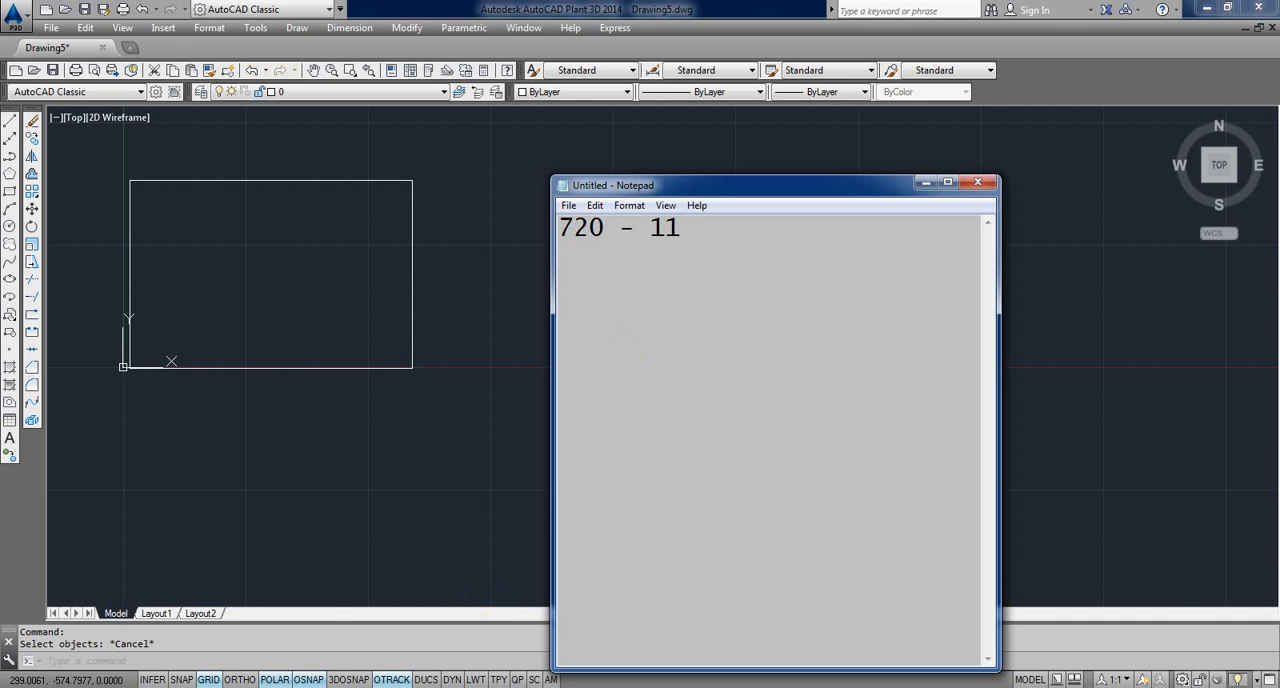
Step: Open Calculator, divide 720 by 11 to find the scale ratio, and close it
key(super+r)
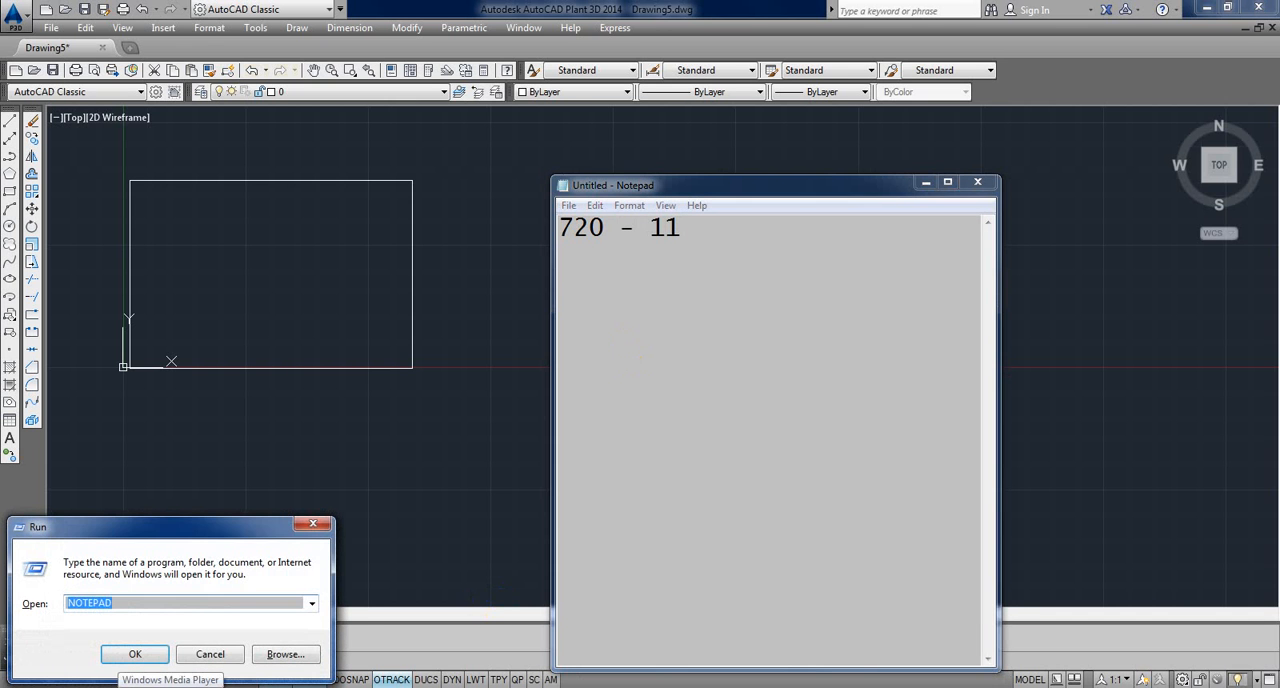
text(CALC)
key(Return)
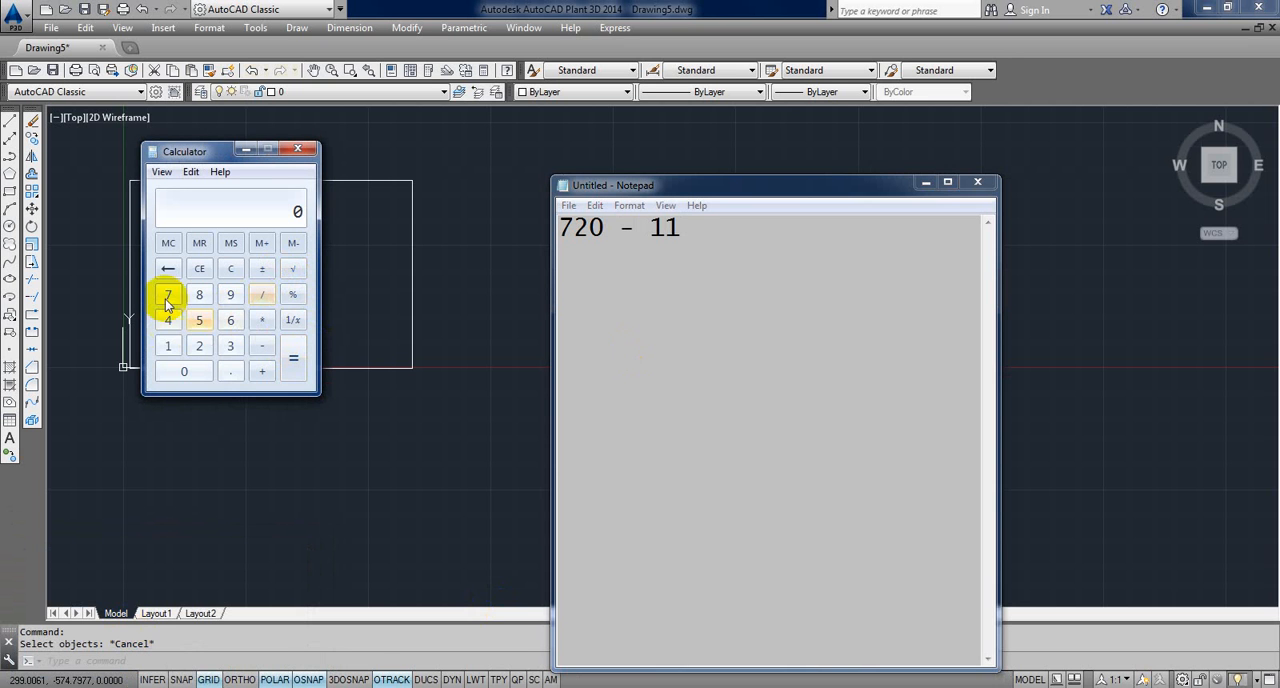
text(720/)
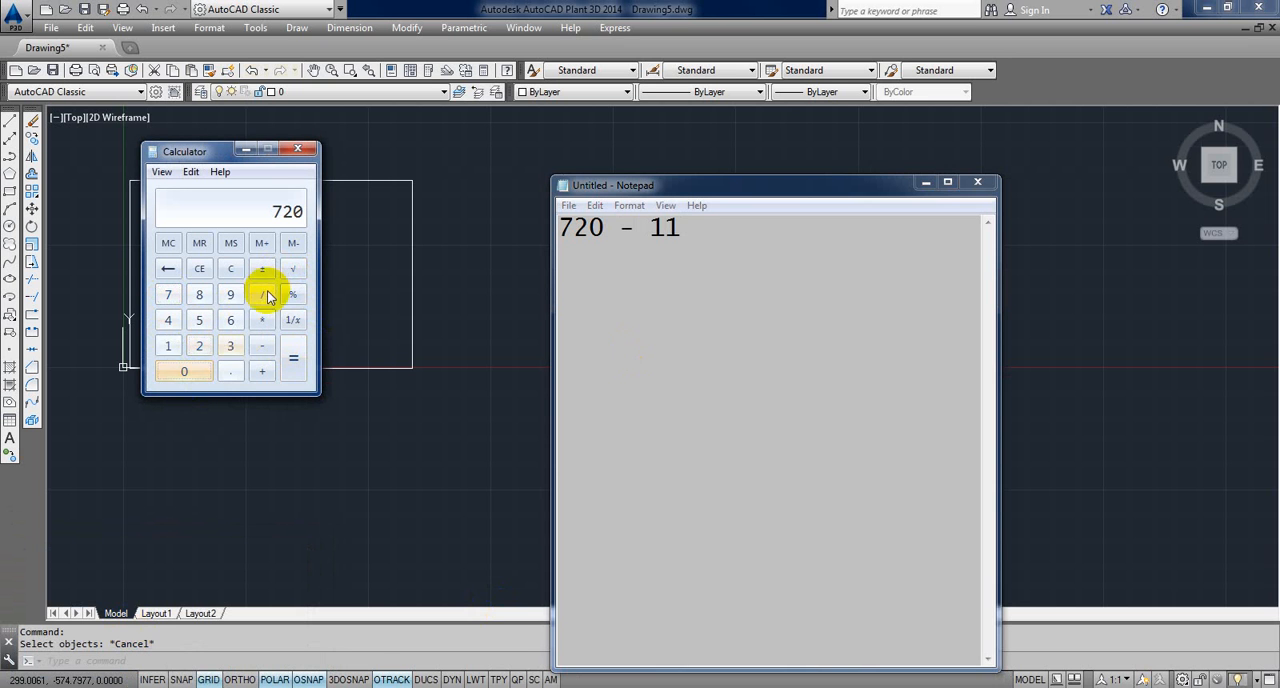
click(163, 344)
click(293, 358)
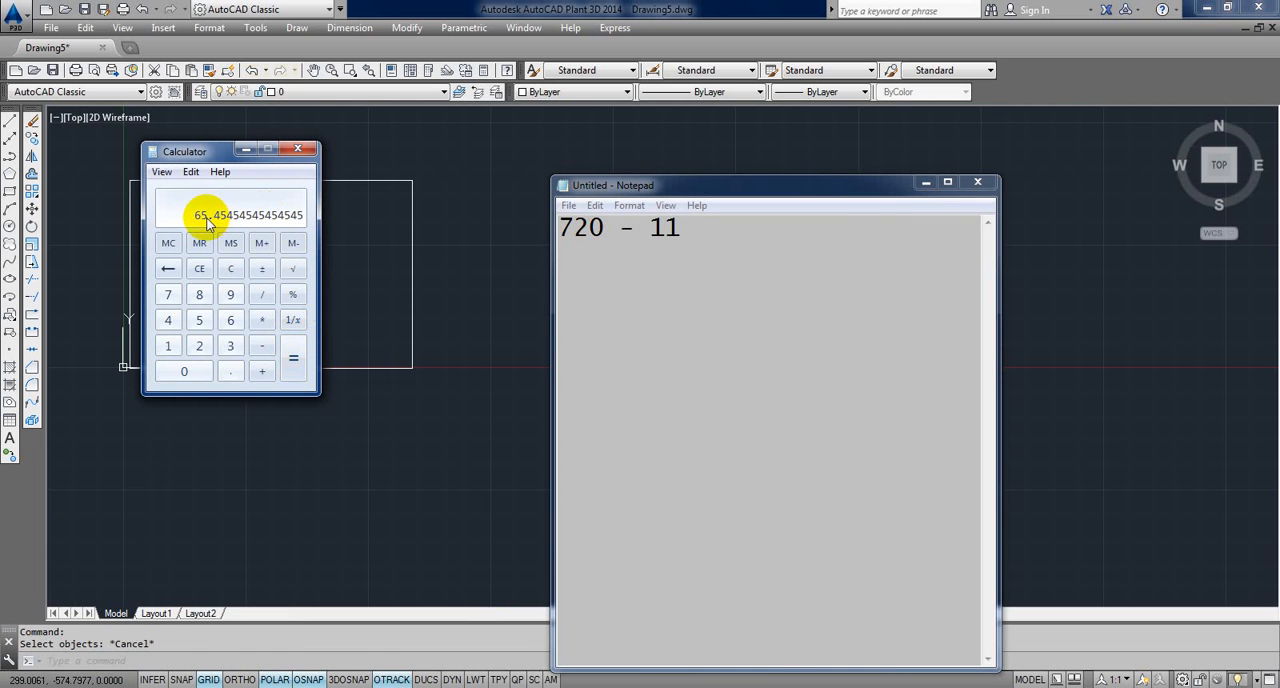
click(297, 148)
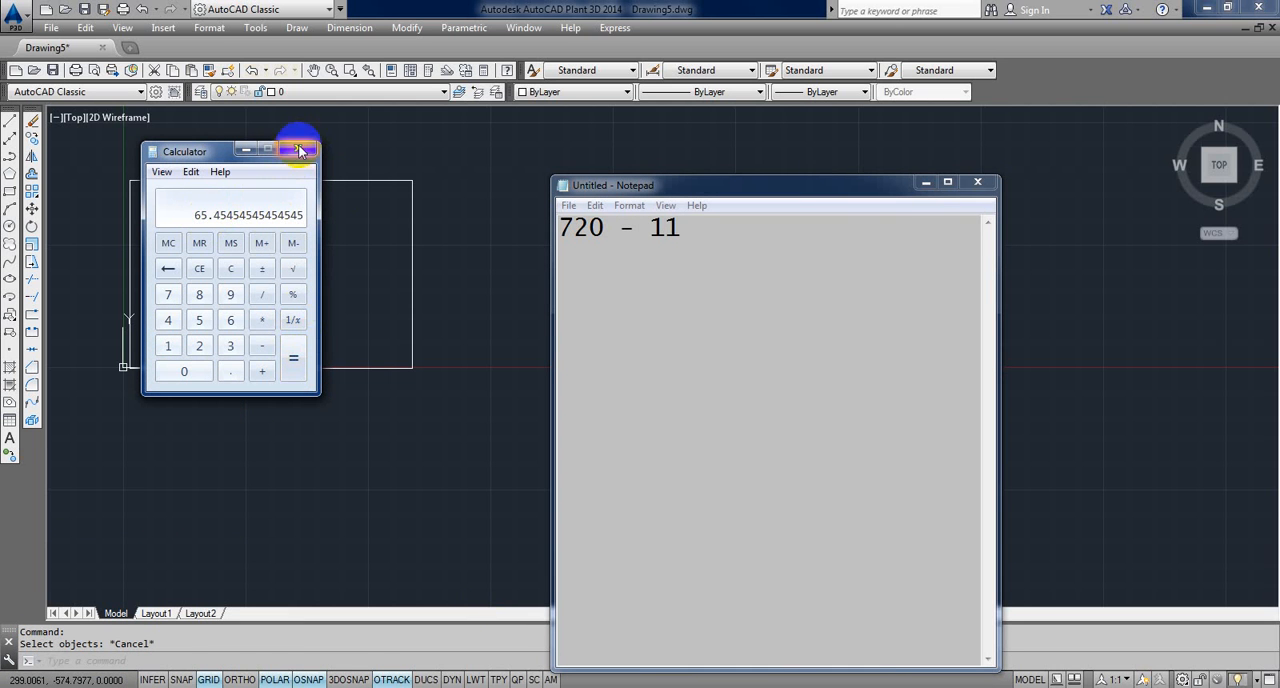
Step: Scale the four lines of the large rectangle near the origin by 1/75 from its lower-right corner
click(434, 277)
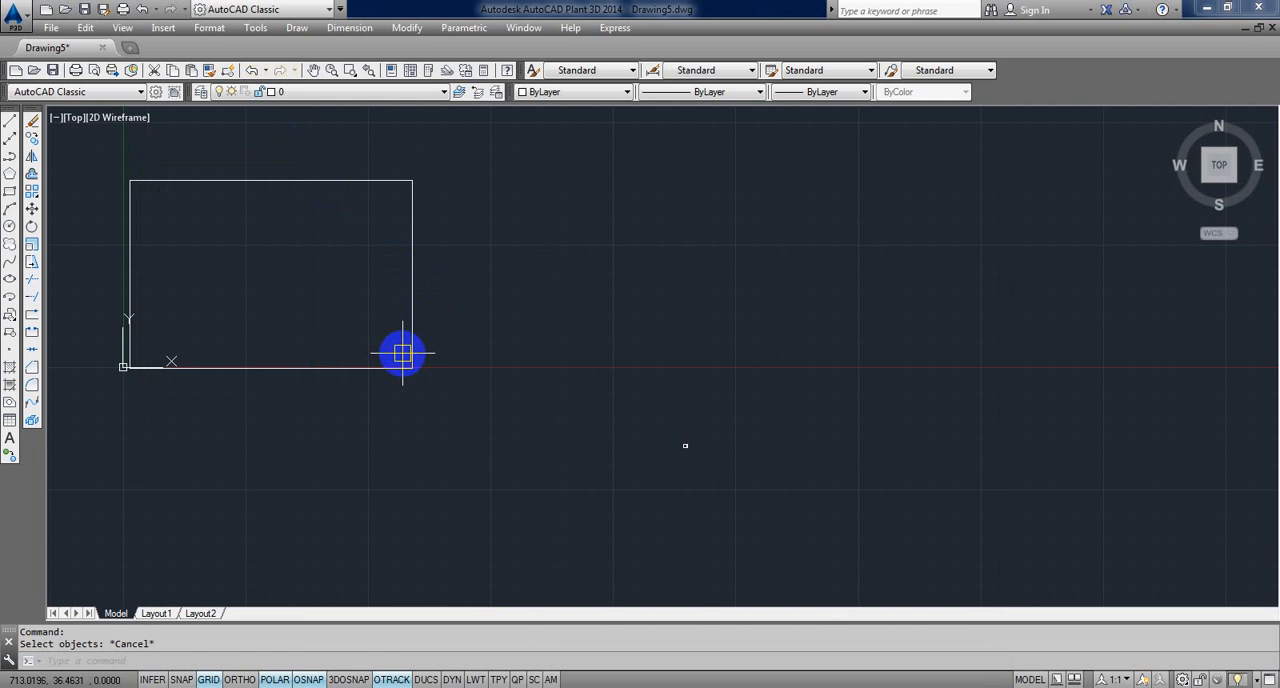
text(sc)
key(Return)
click(448, 415)
click(60, 165)
key(Return)
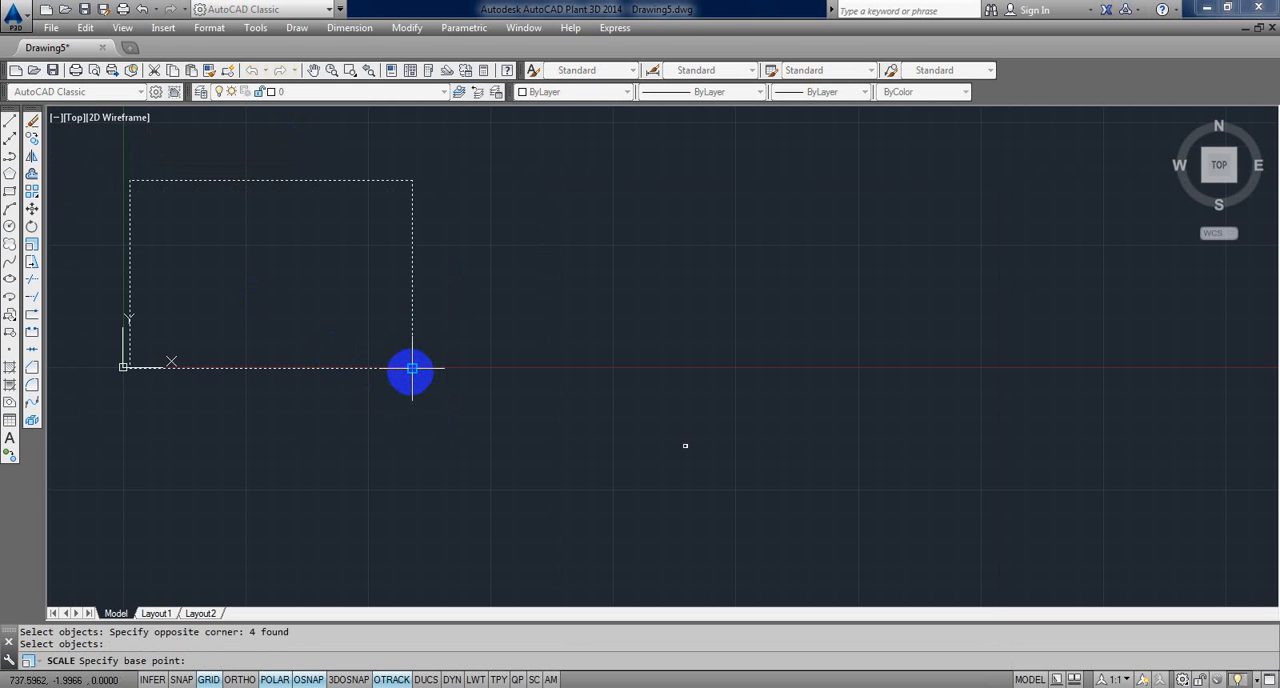
click(412, 369)
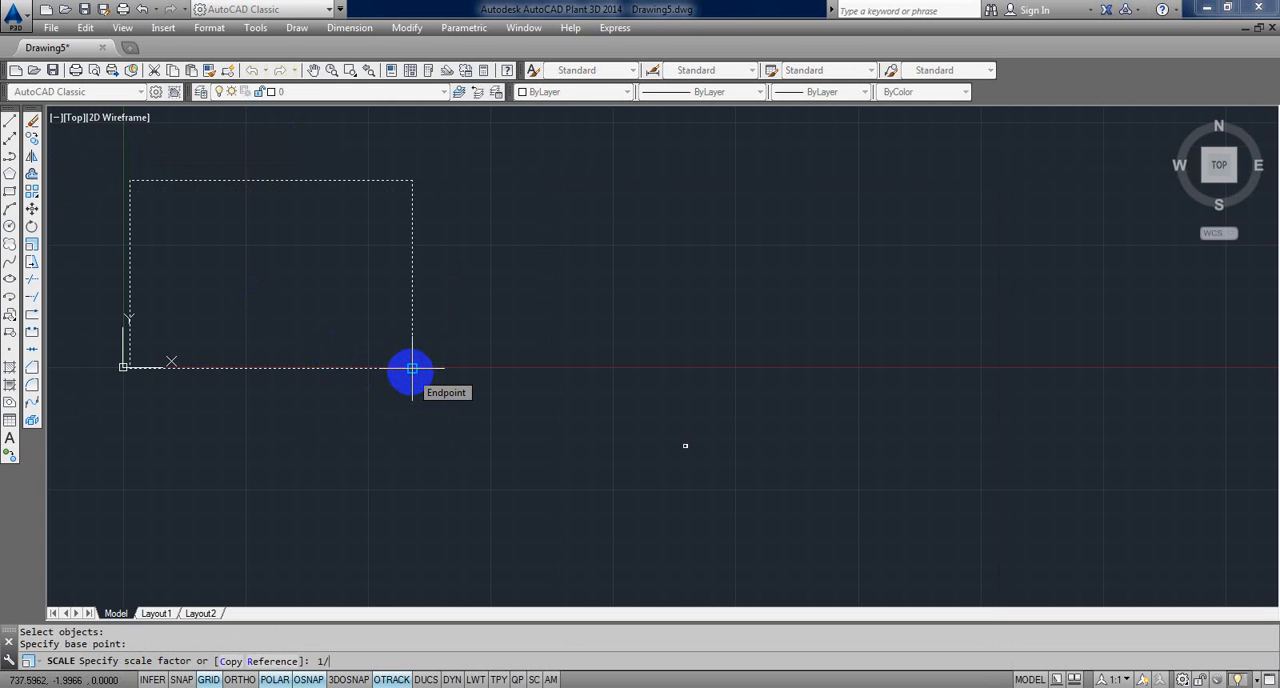
key(Return)
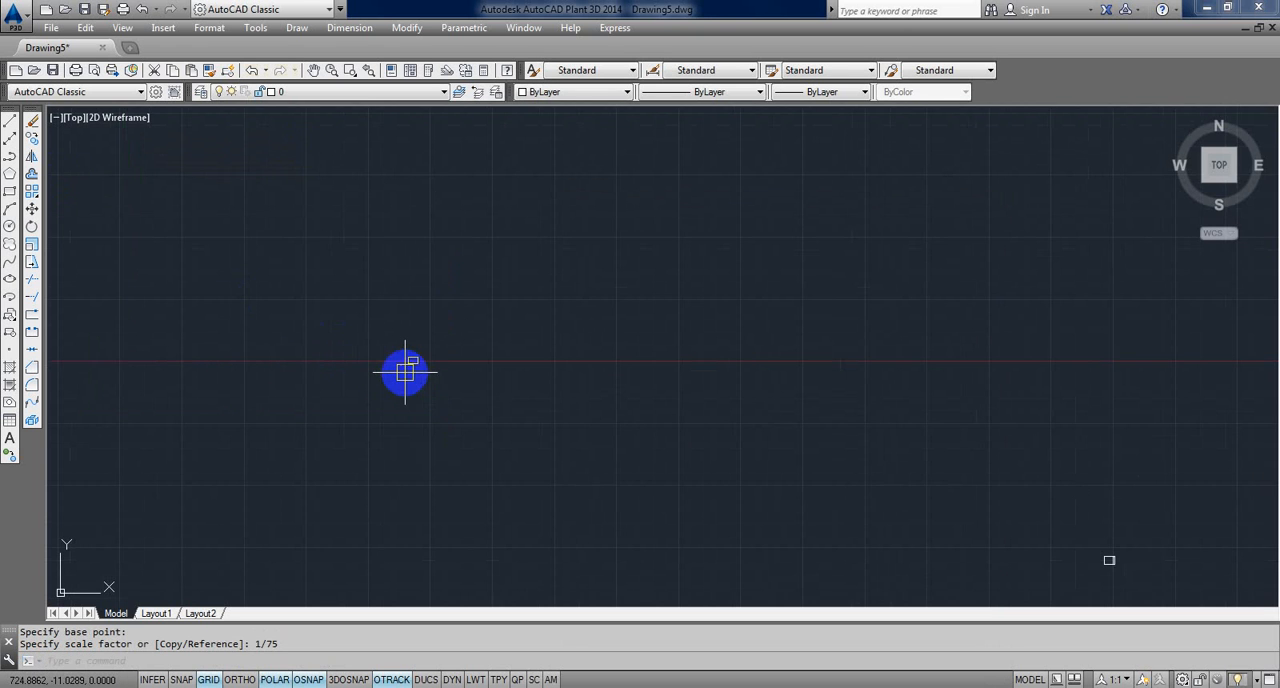
Step: Move the scaled-down rectangle onto the 11 by 8.5 sheet rectangle, placing it freely over the area beside the vertical strip
text(m)
key(Return)
click(449, 389)
click(388, 332)
key(Return)
scroll(415, 348, up, 8)
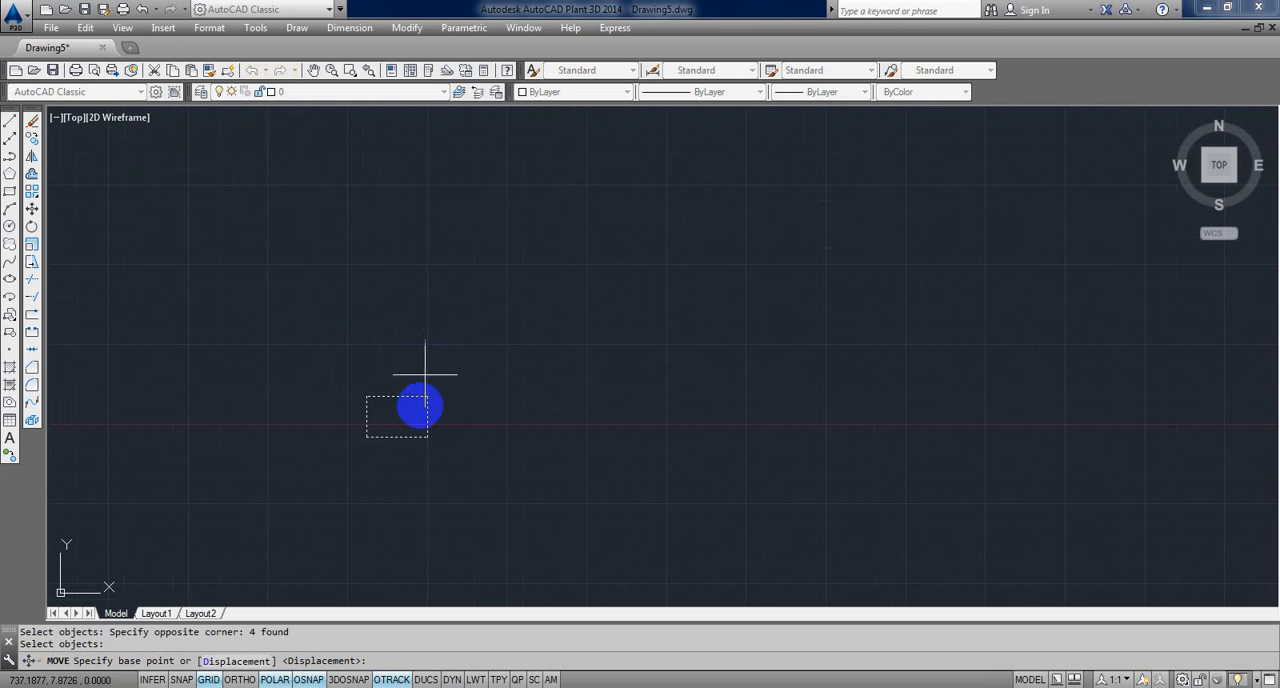
click(402, 422)
scroll(803, 348, down, 3)
middle_drag(826, 346, 375, 106)
middle_drag(880, 428, 291, 140)
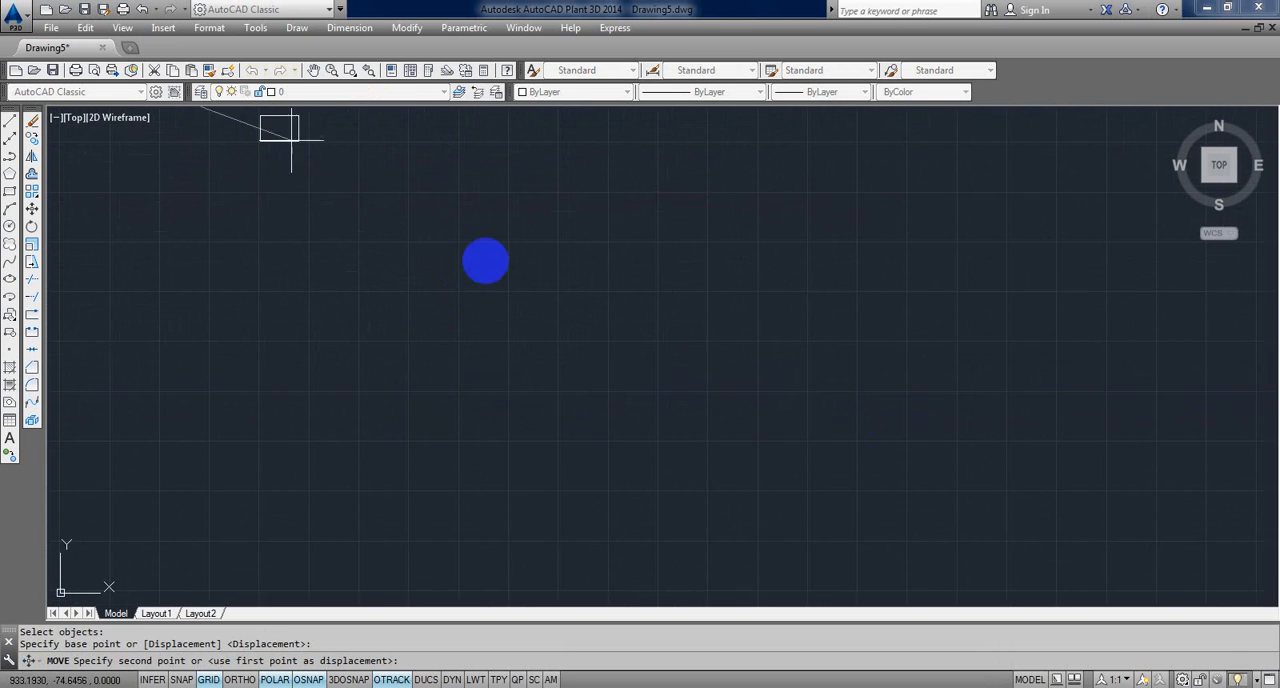
scroll(530, 277, down, 9)
scroll(869, 328, up, 9)
middle_drag(345, 366, 957, 327)
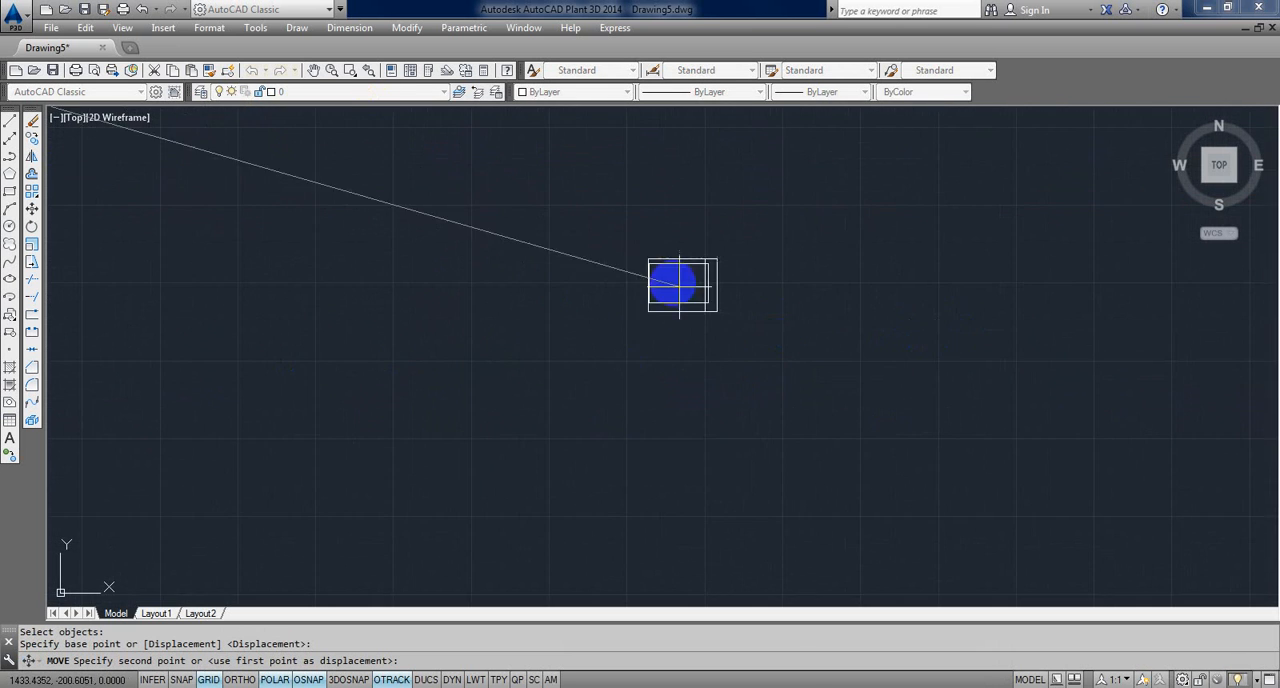
scroll(672, 283, up, 8)
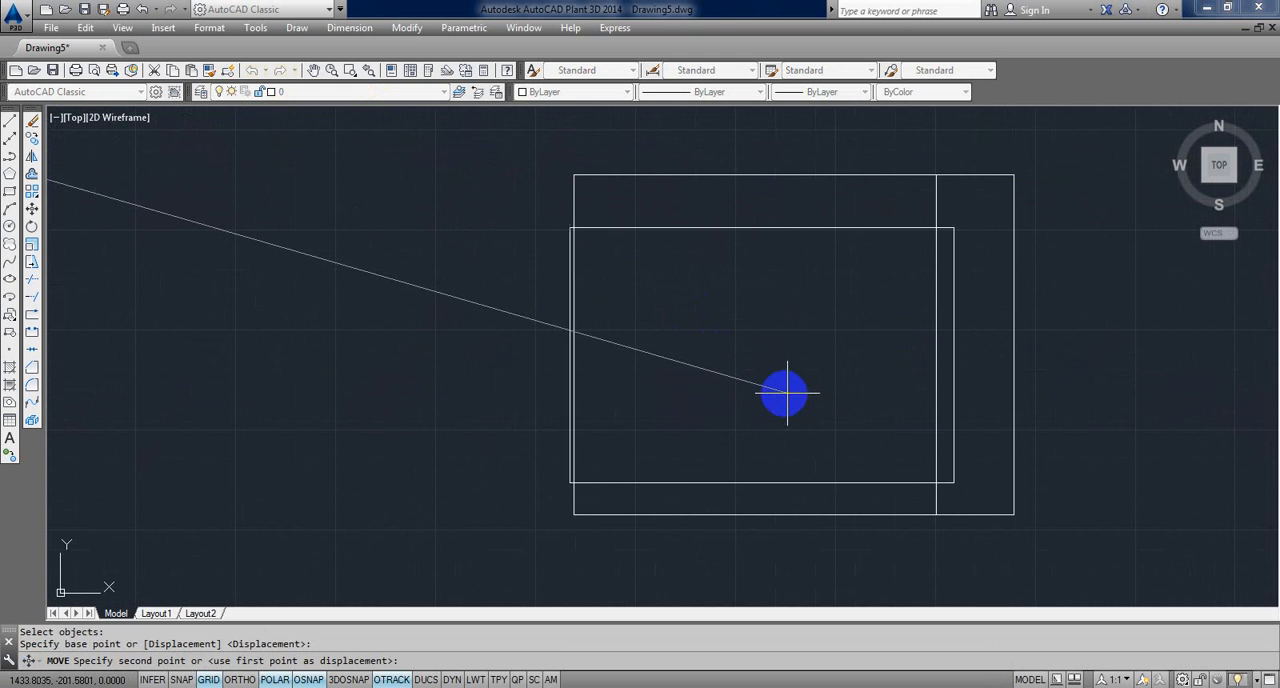
click(780, 390)
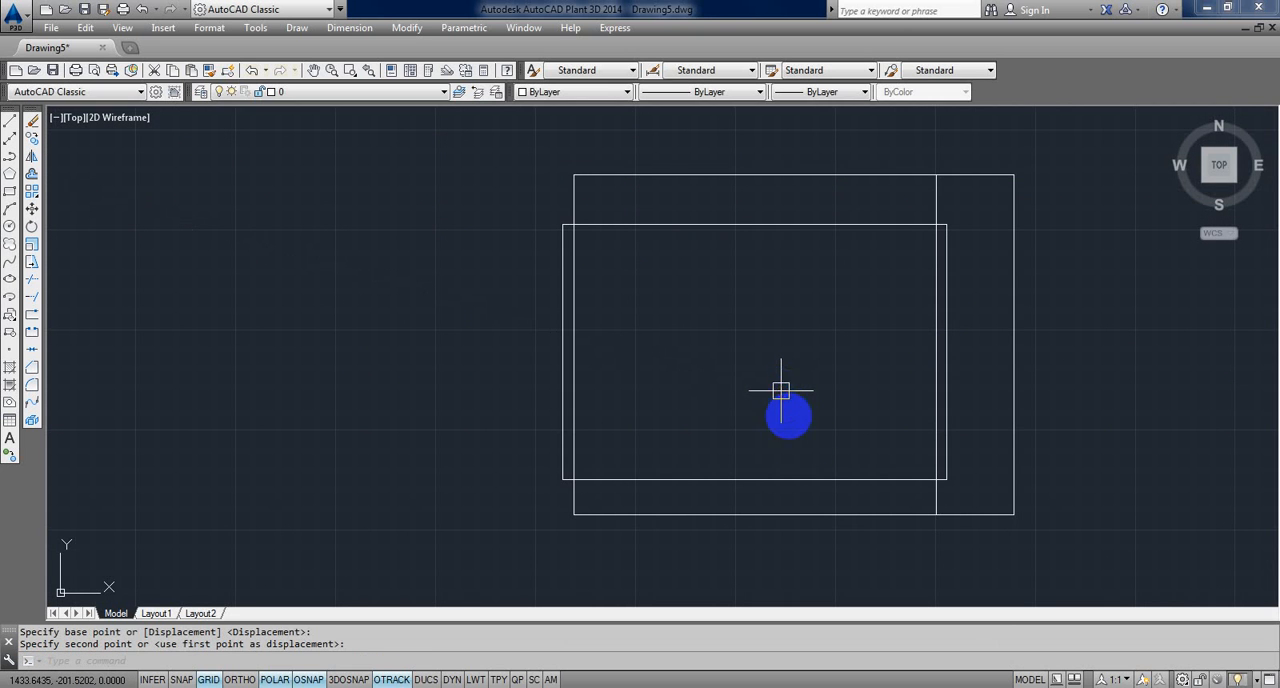
Step: Set up a plot of the model with the Adobe PDF printer and A4 paper
scroll(666, 420, down, 4)
scroll(684, 330, up, 4)
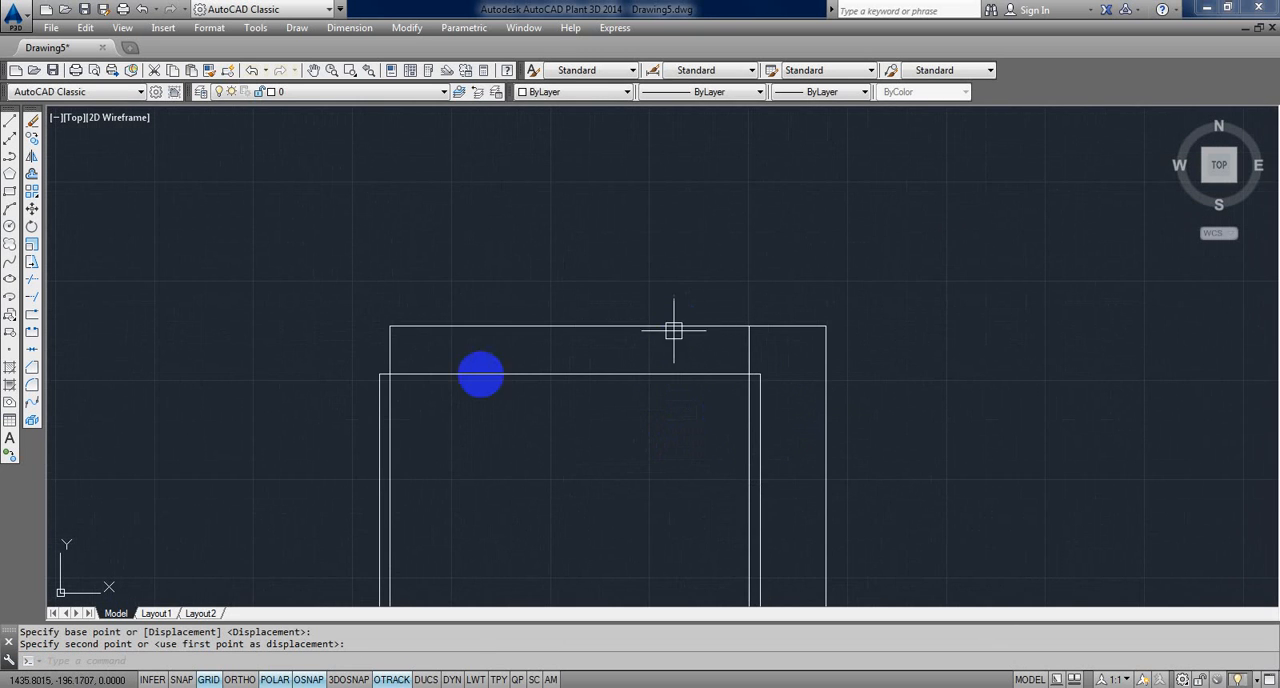
scroll(758, 334, down, 2)
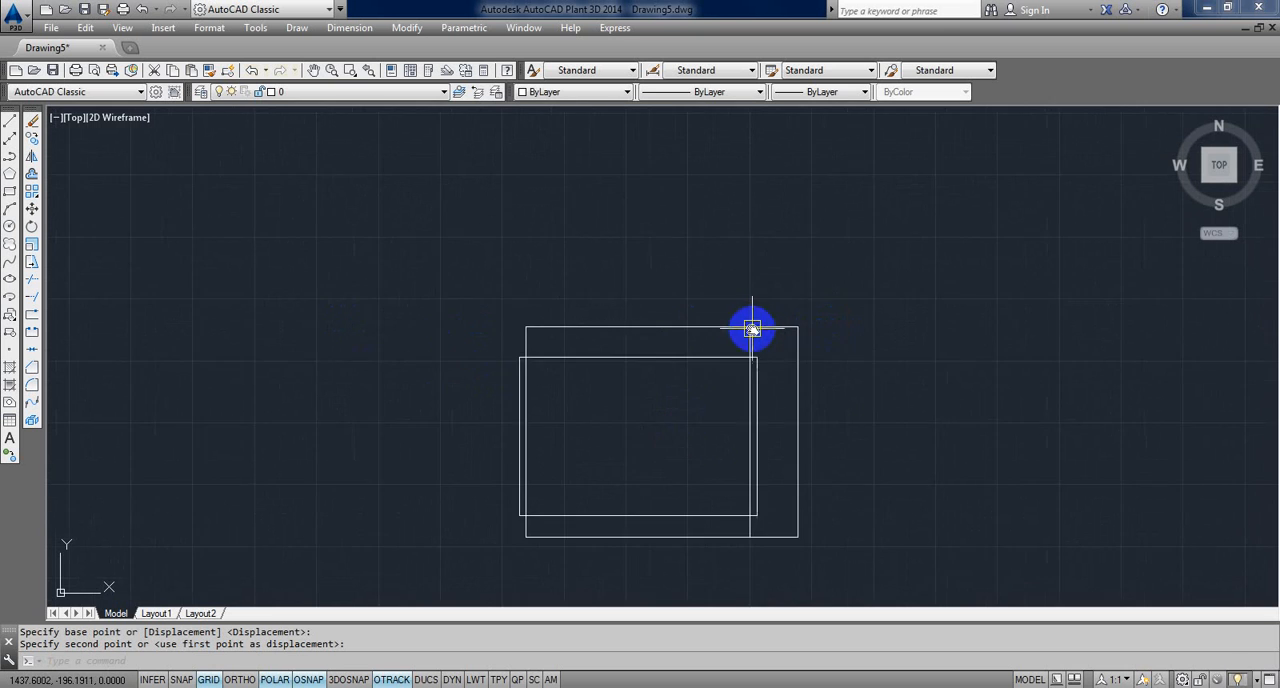
middle_drag(751, 329, 760, 271)
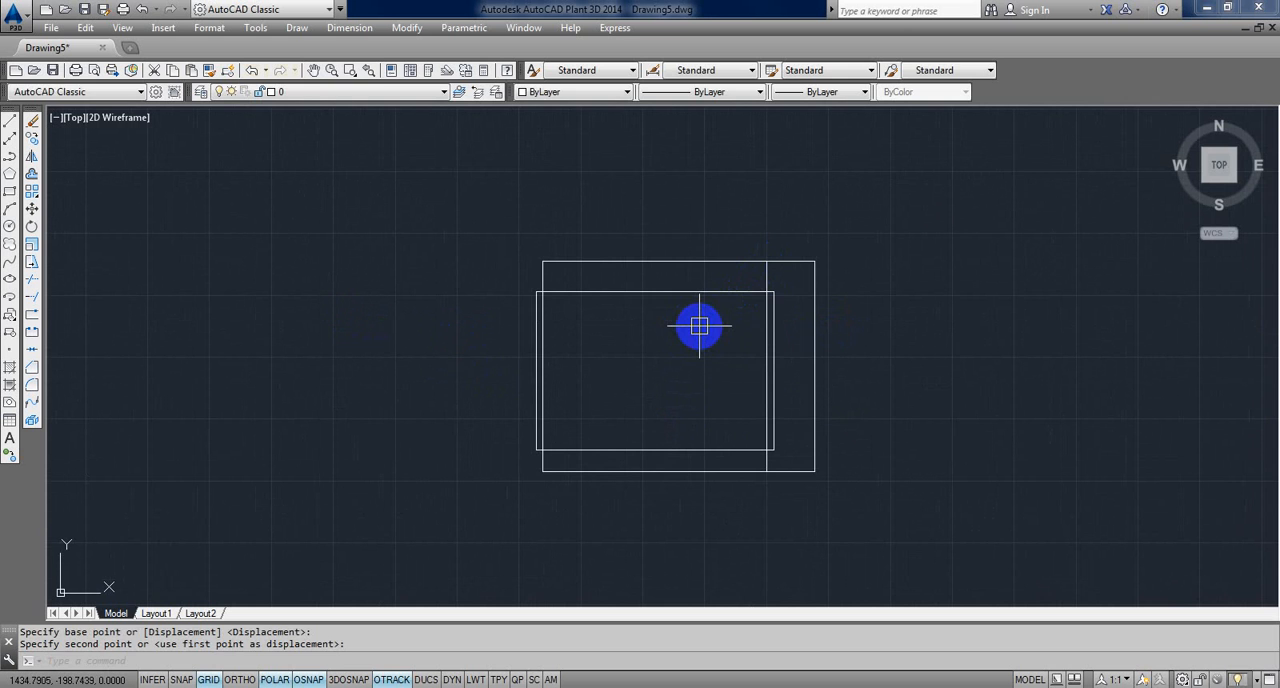
key(ctrl+p)
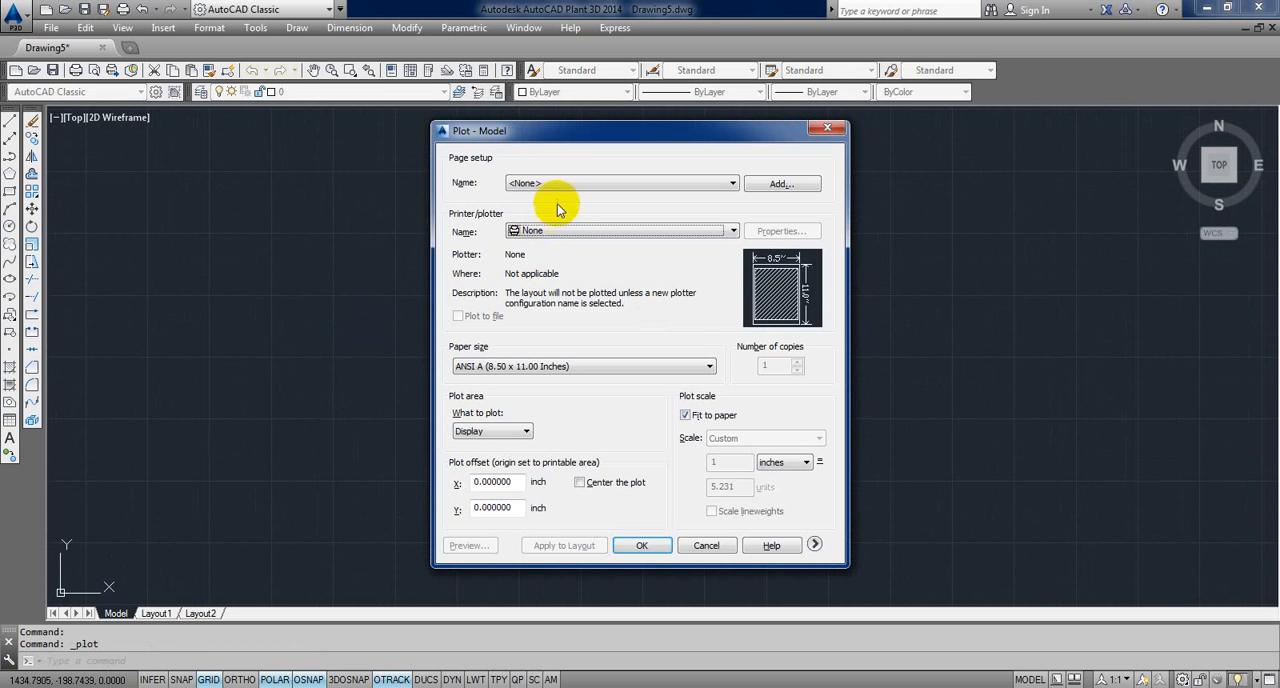
click(566, 232)
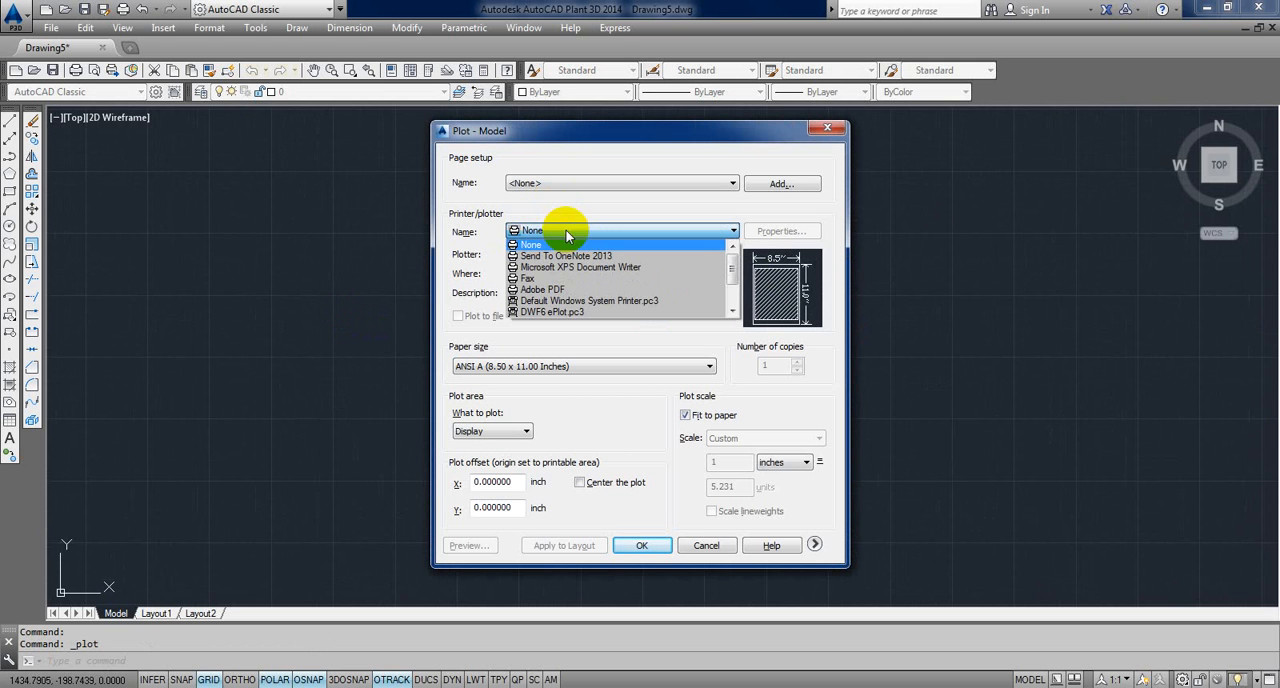
click(560, 292)
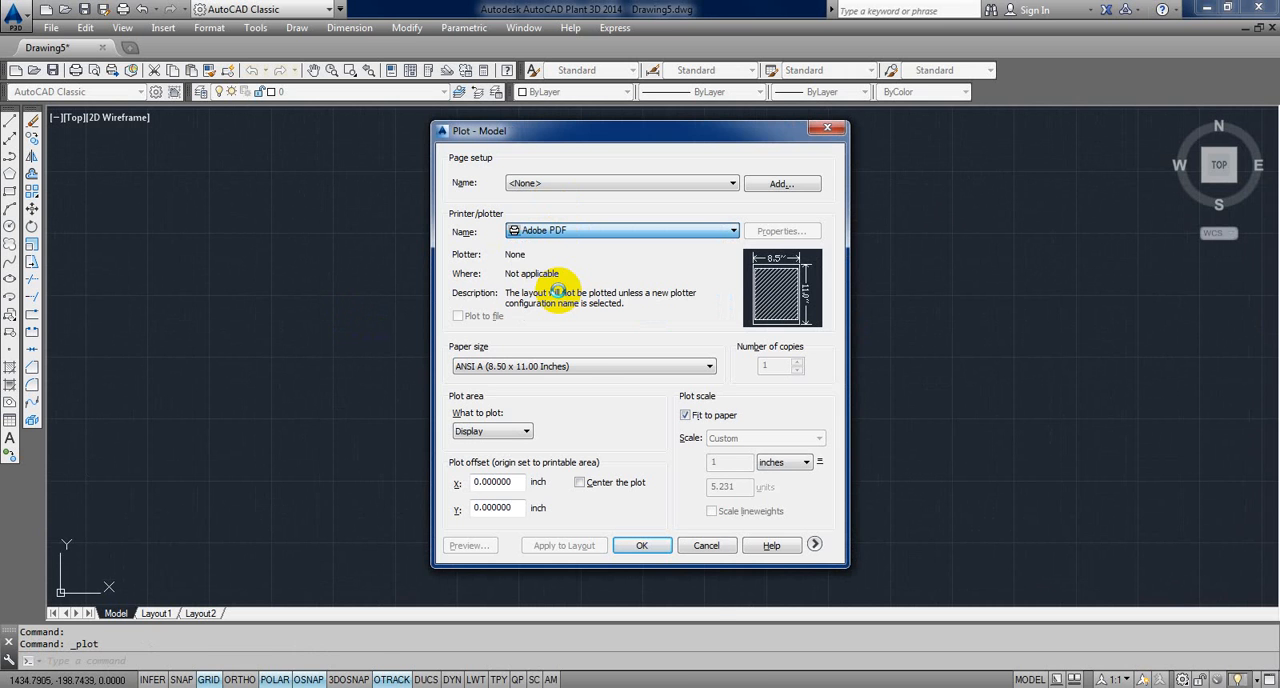
click(573, 366)
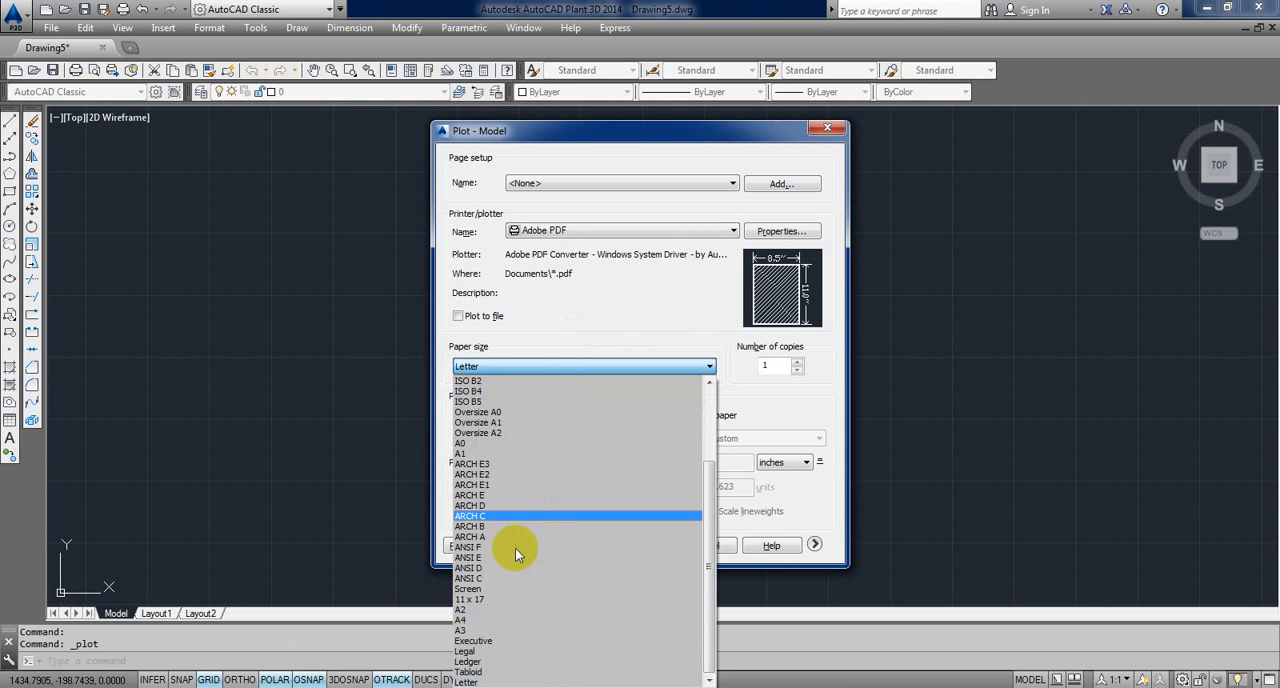
click(471, 620)
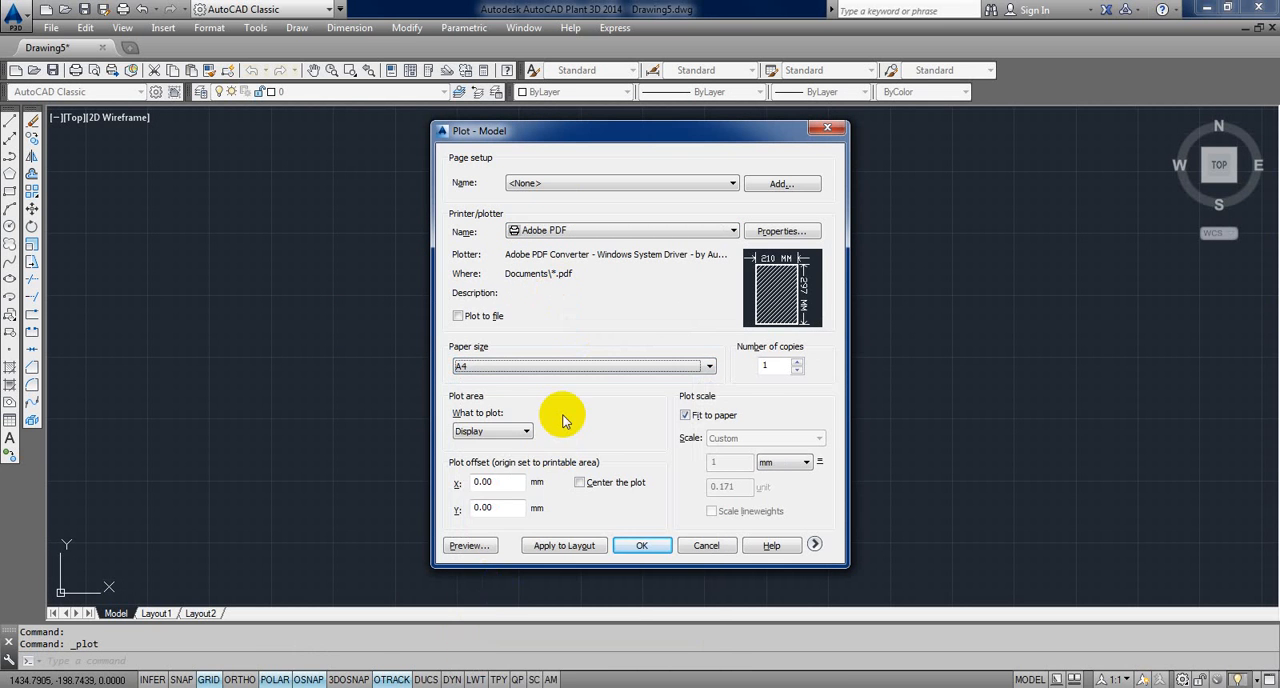
Step: Set the plot area to a window spanning the 11 by 8.5 sheet rectangle from its lower-left to its upper-right corner
drag(703, 128, 628, 106)
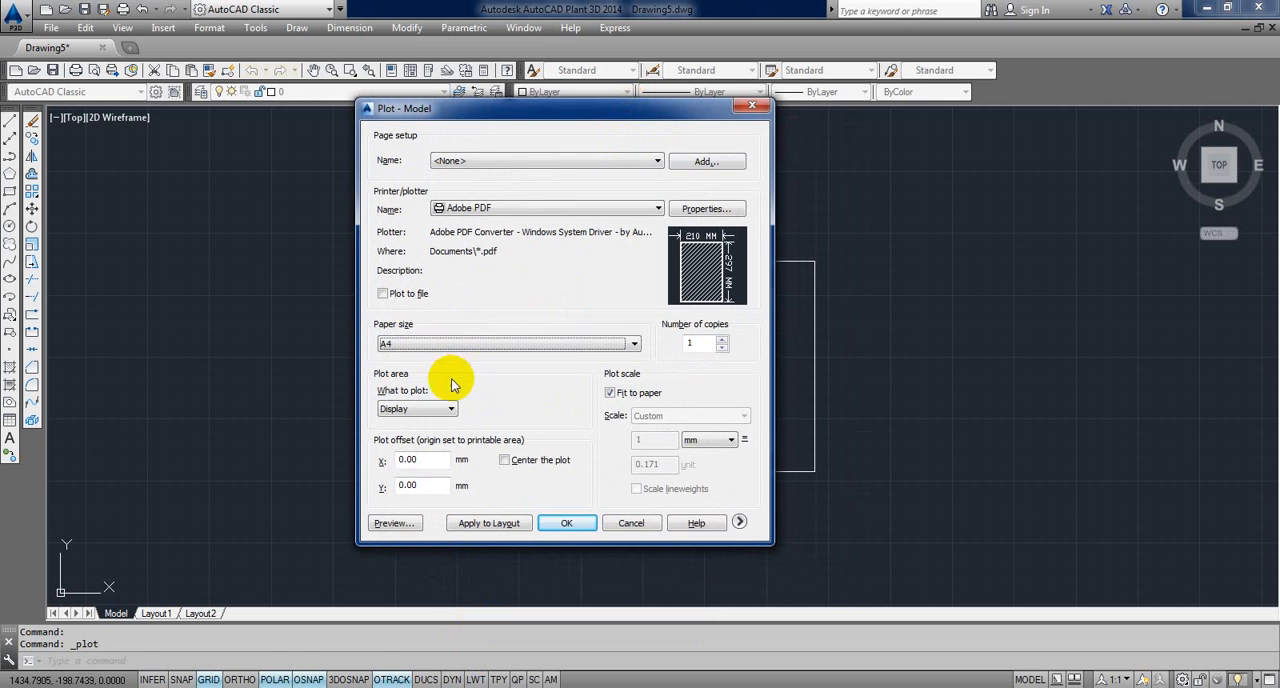
click(430, 408)
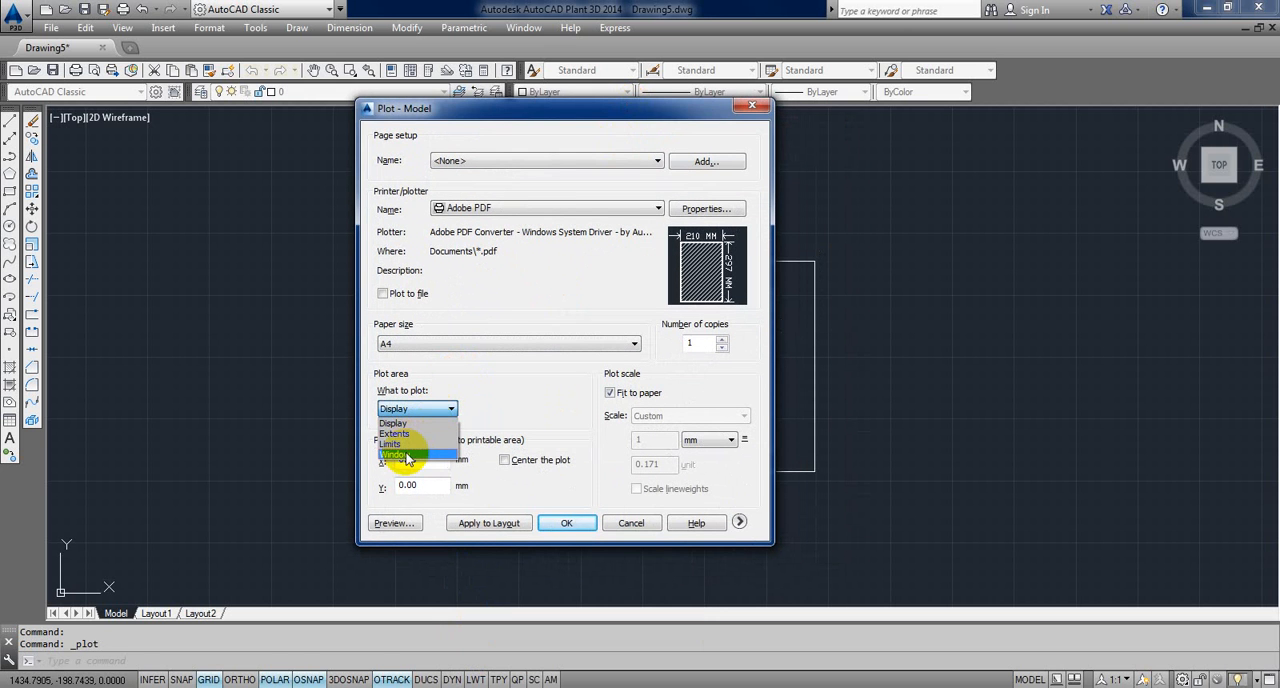
click(406, 456)
click(542, 471)
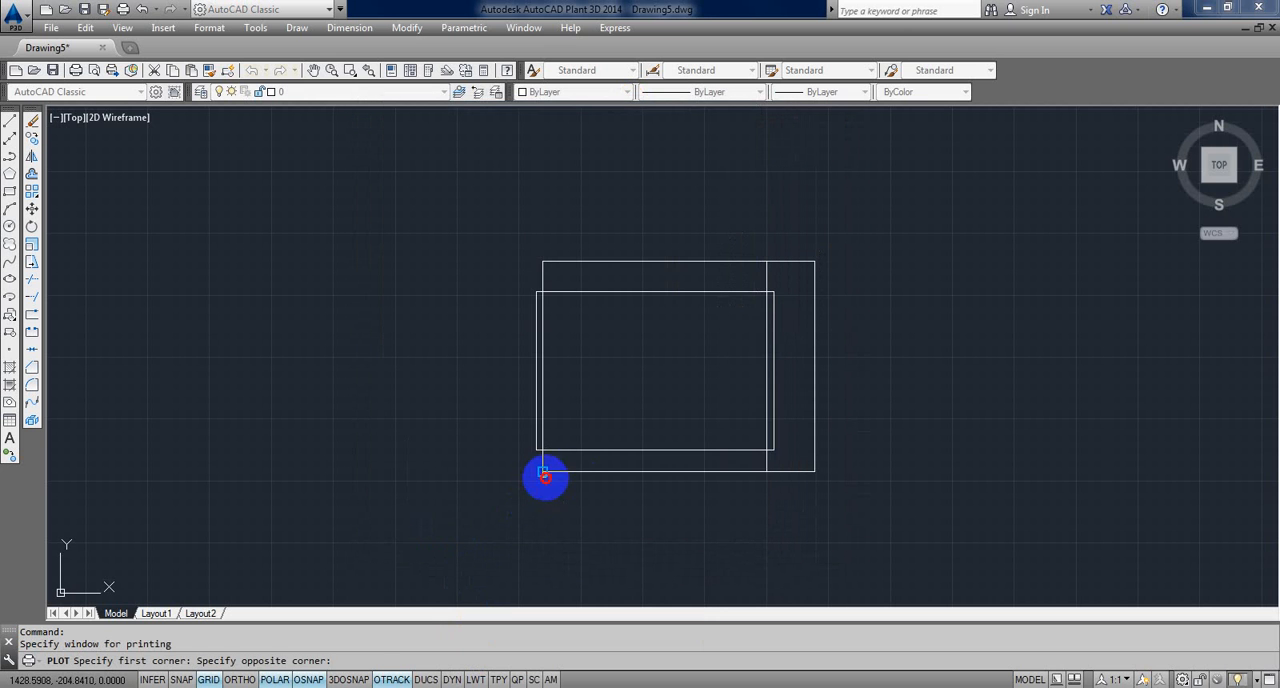
click(815, 261)
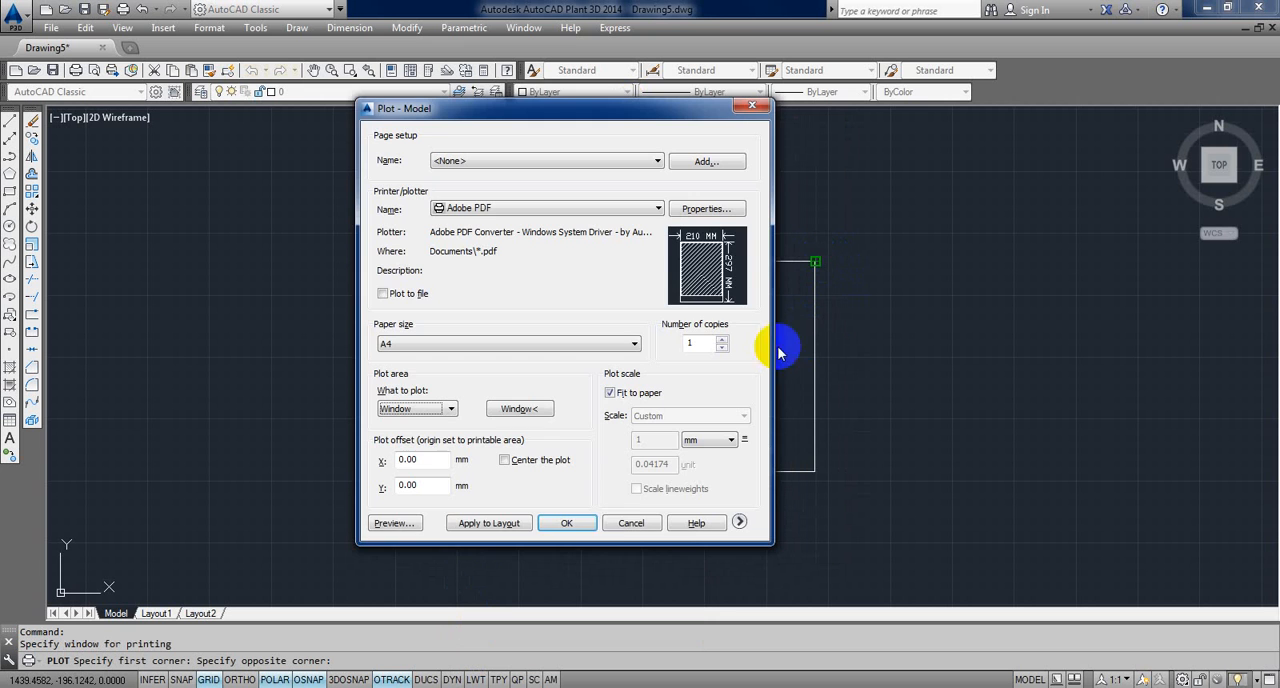
Step: Plot the sheet and save it in the Documents library as a PDF file named 1
click(573, 523)
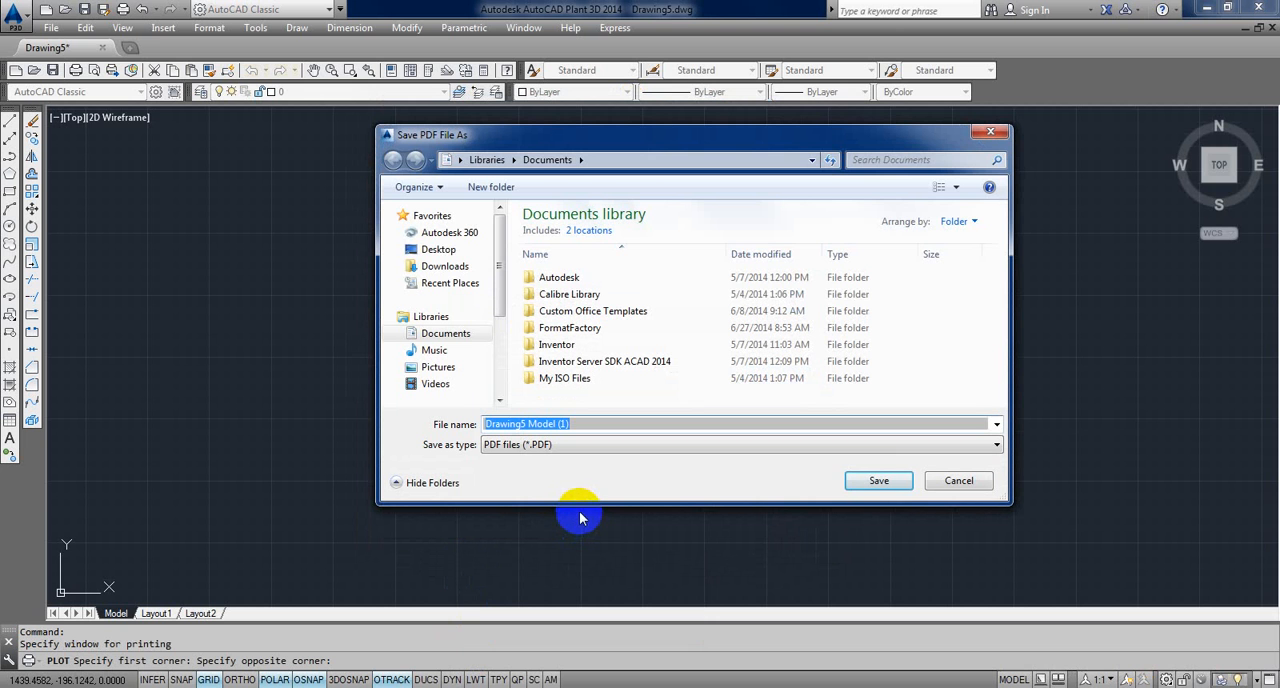
text(1)
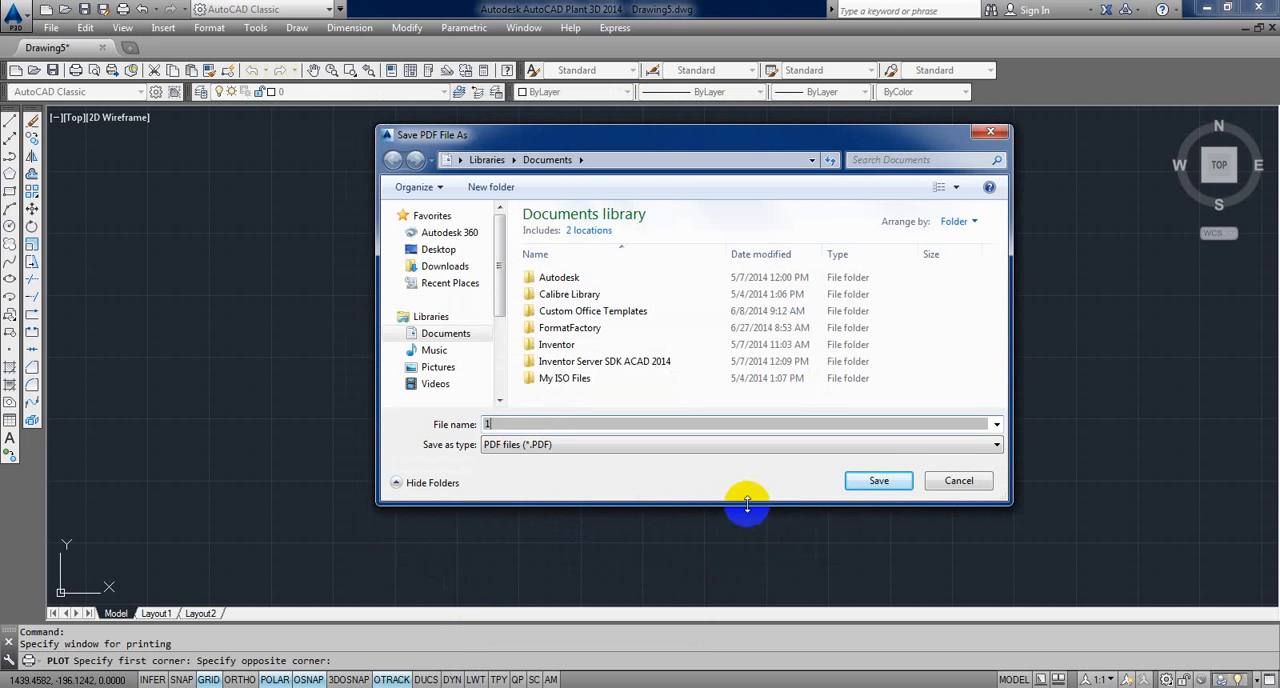
click(893, 482)
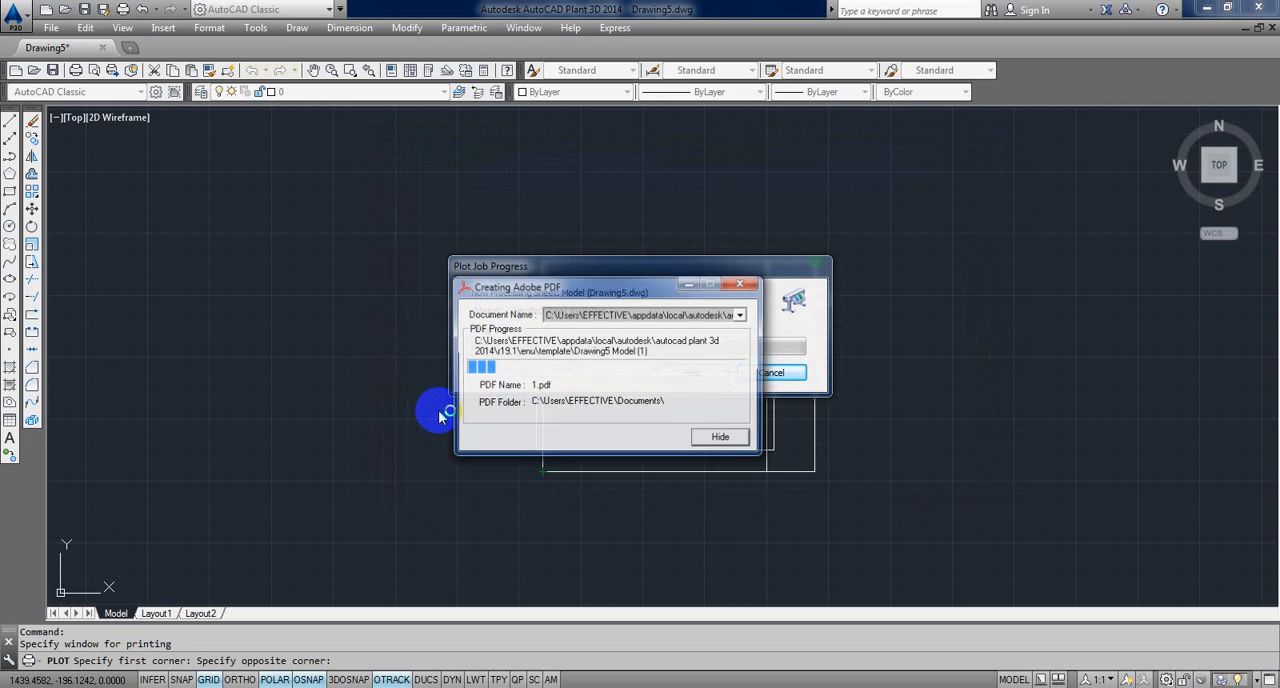
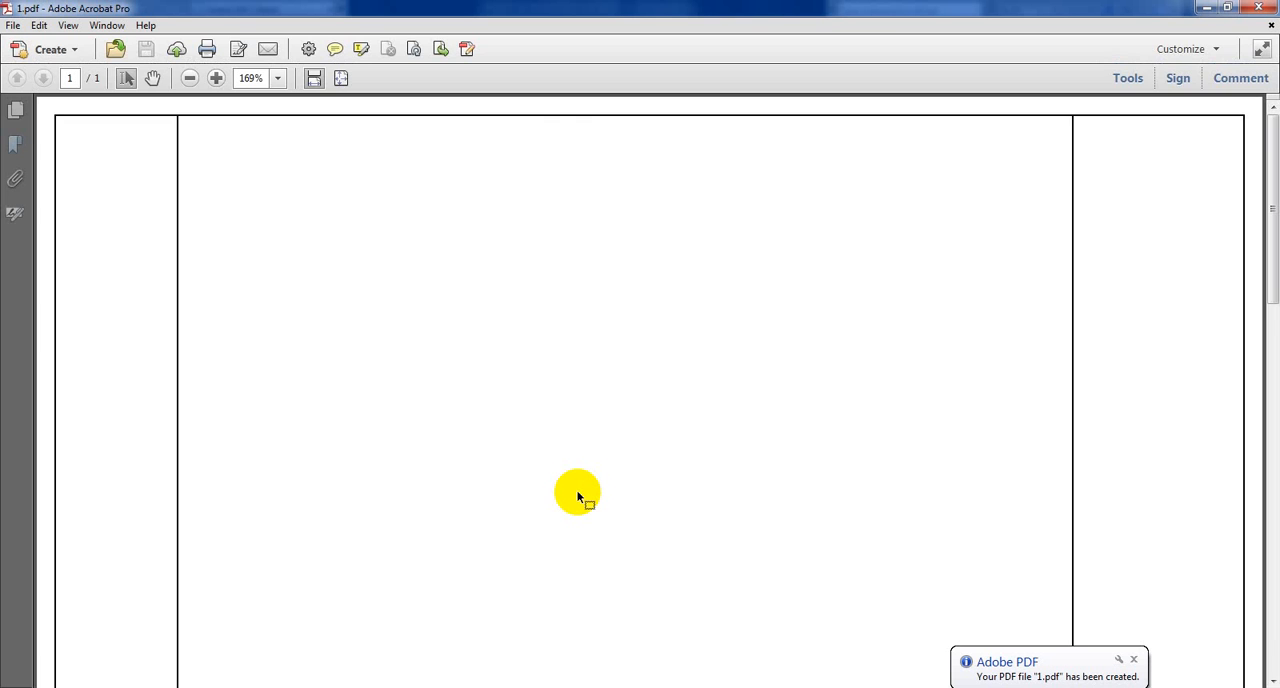
Step: Examine the whole plotted page in the PDF, down to its lower edge
click(190, 78)
click(190, 78)
click(190, 78)
click(190, 78)
click(190, 78)
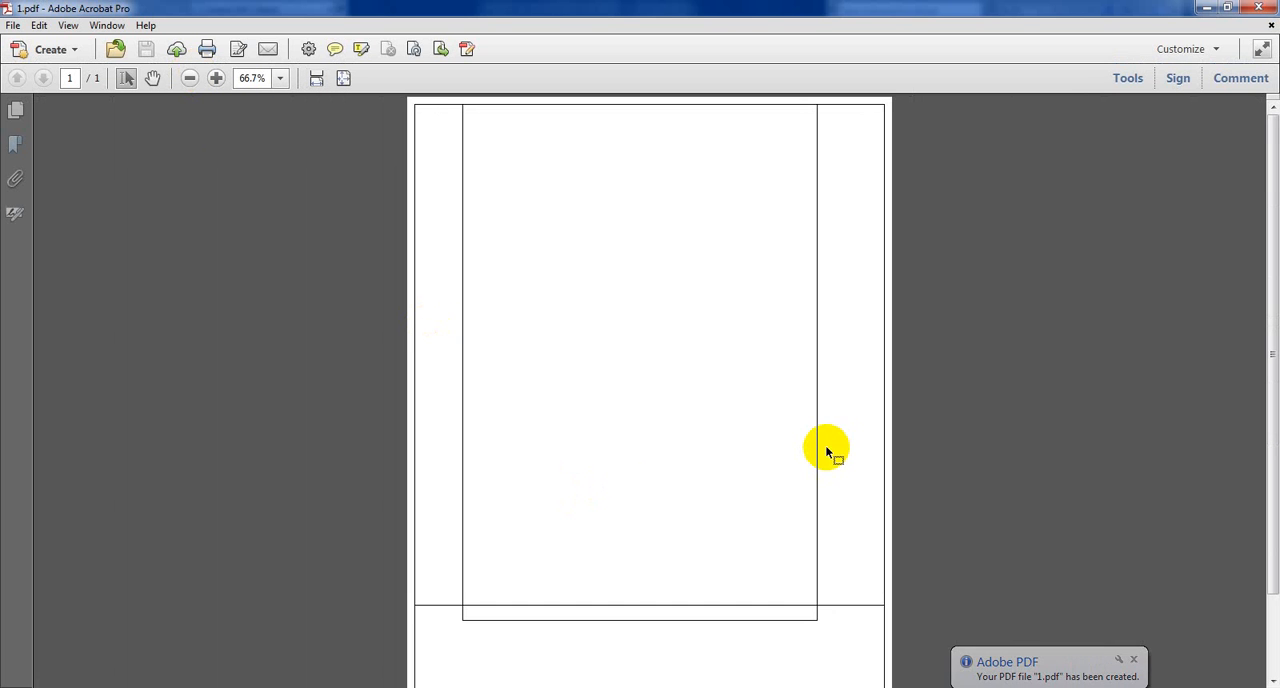
scroll(826, 448, down, 2)
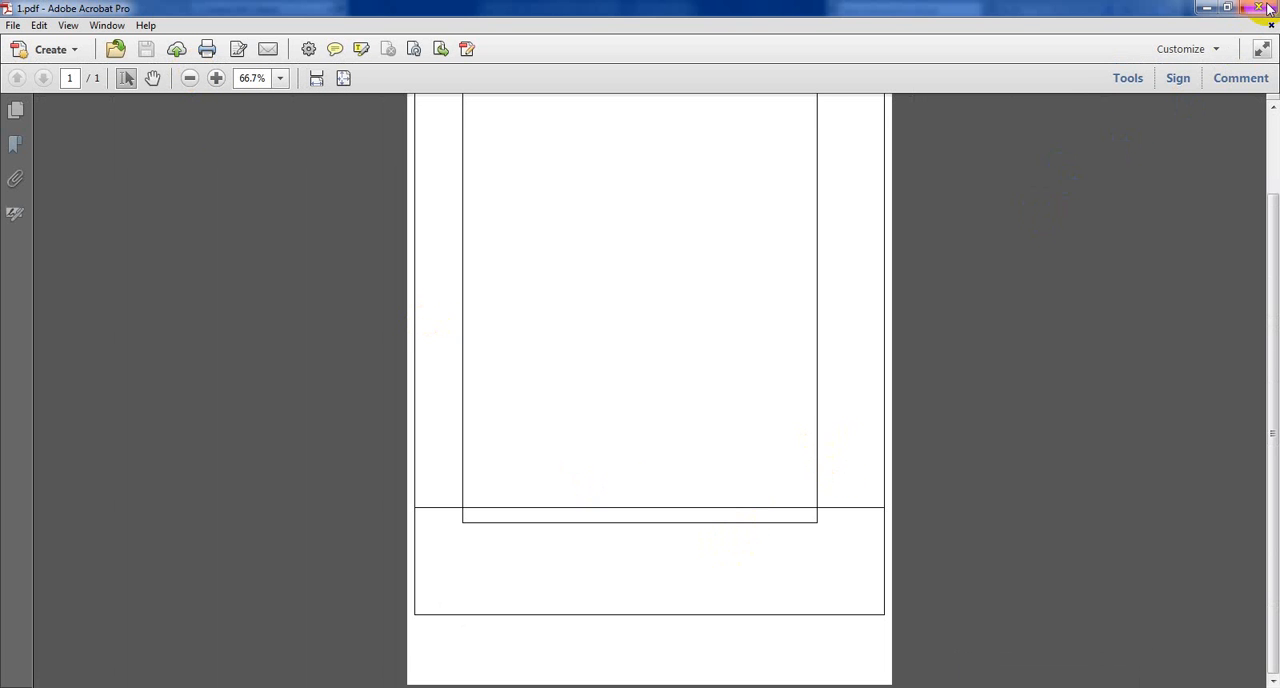
Step: Close the plotted PDF, return to AutoCAD and close Drawing5 without saving its changes
click(1262, 8)
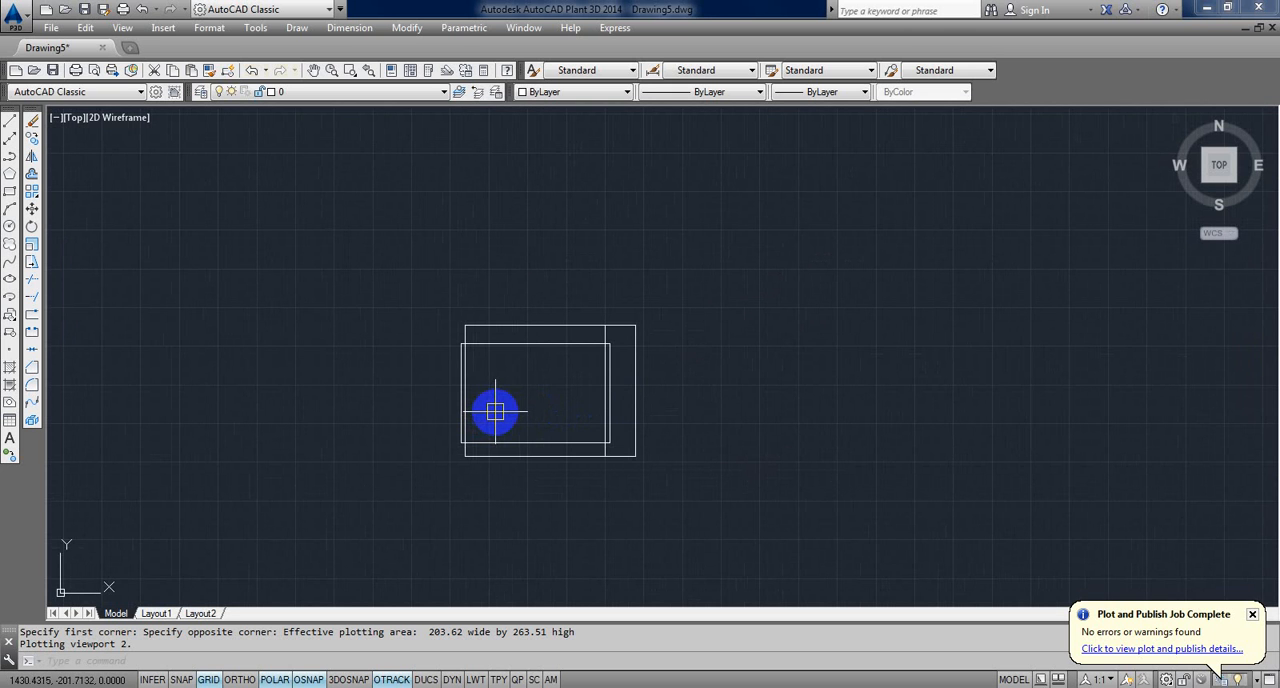
click(1273, 30)
click(630, 388)
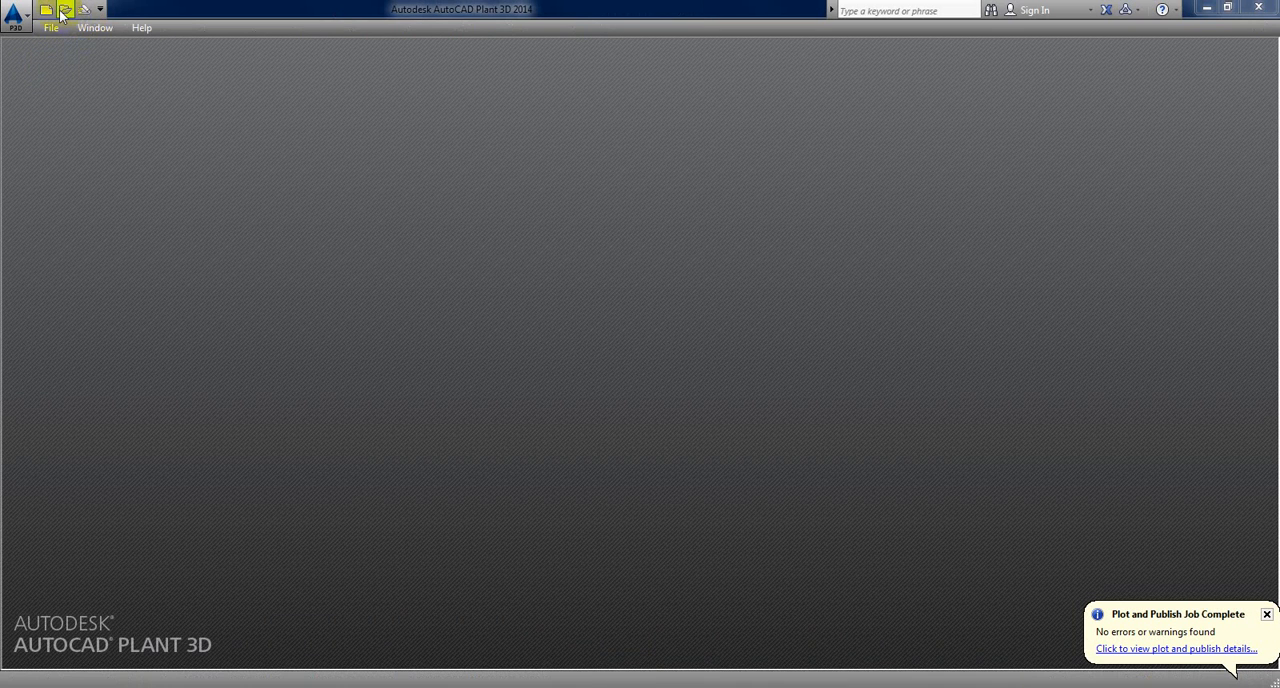
Step: Start opening a file and browse to the Guest House folder in C:\Program Files\AutoCAD Materials\SAMPLE PROJECTS
click(62, 10)
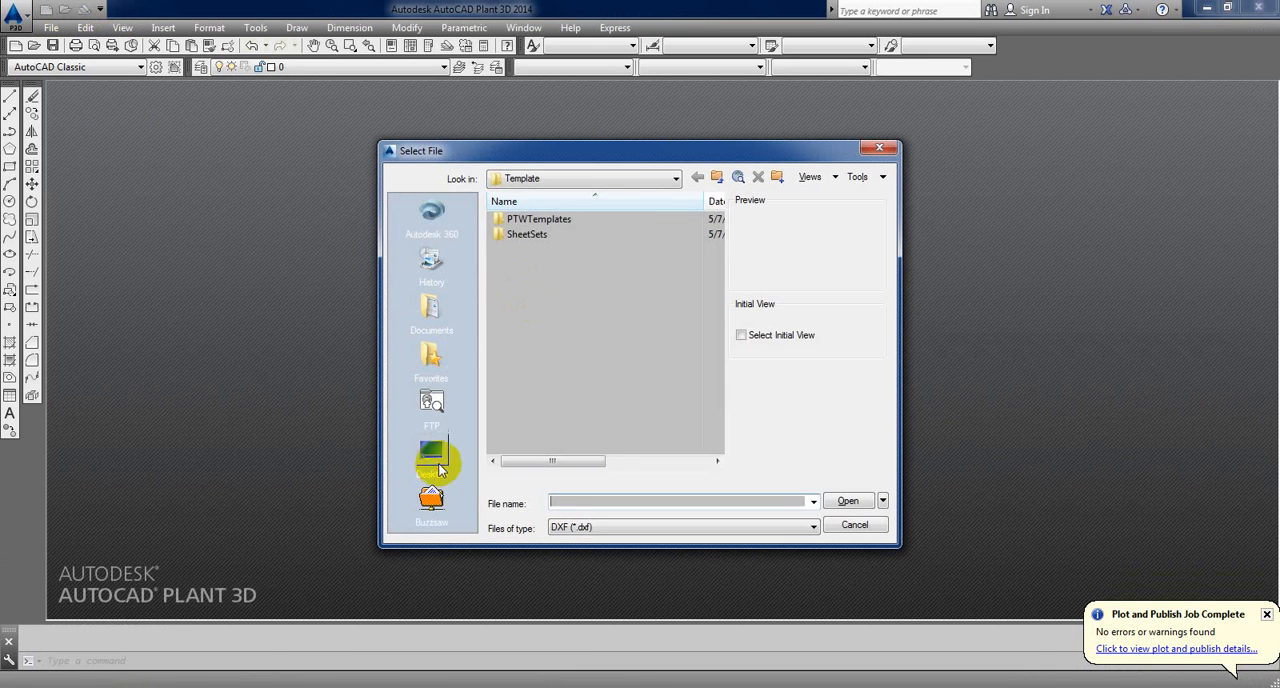
click(431, 465)
double_click(534, 243)
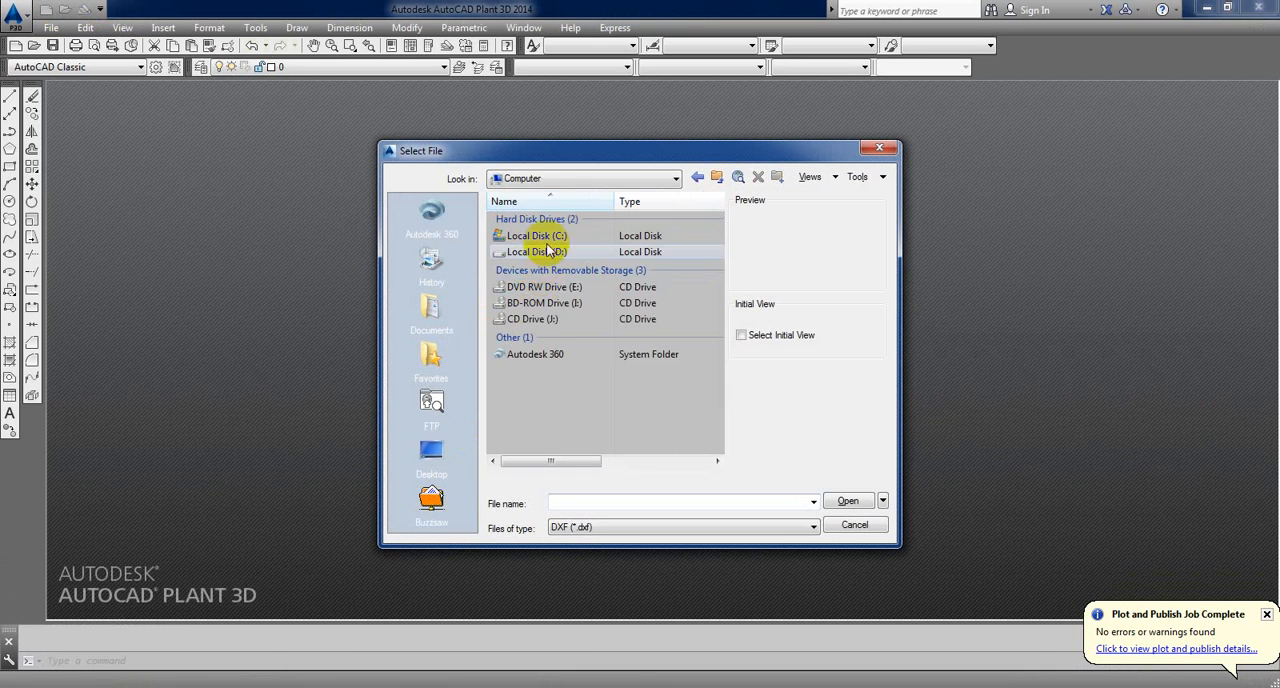
double_click(541, 236)
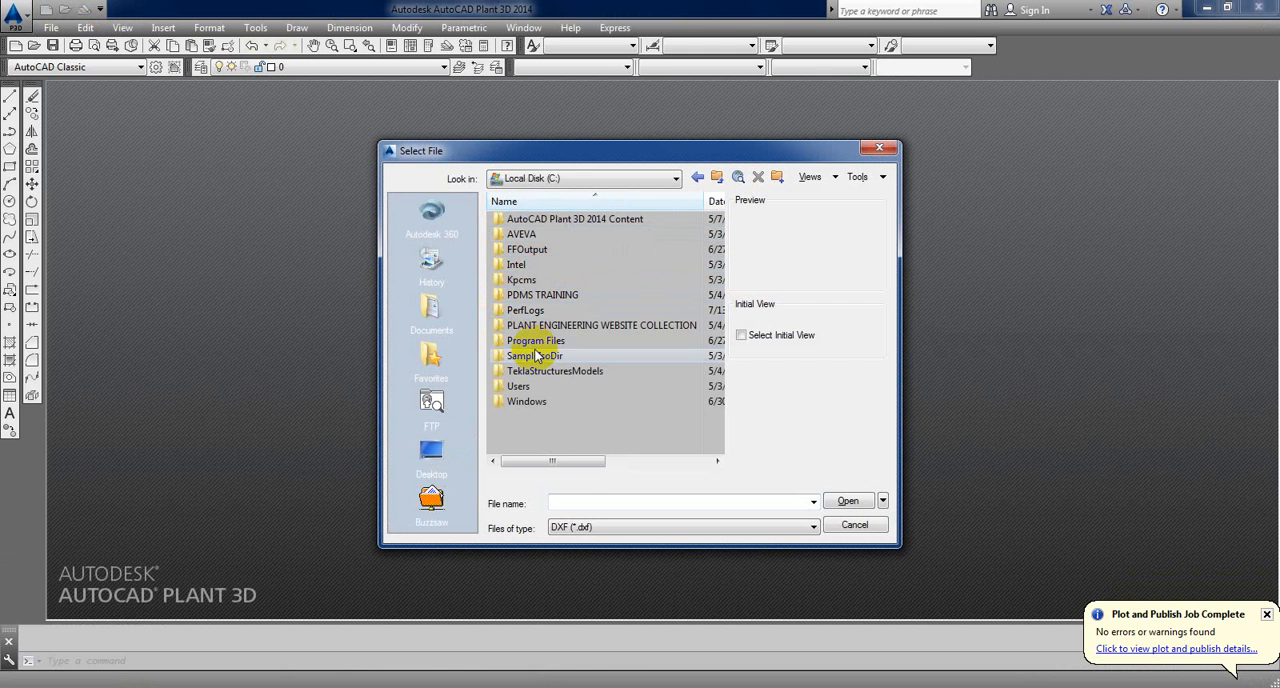
double_click(532, 341)
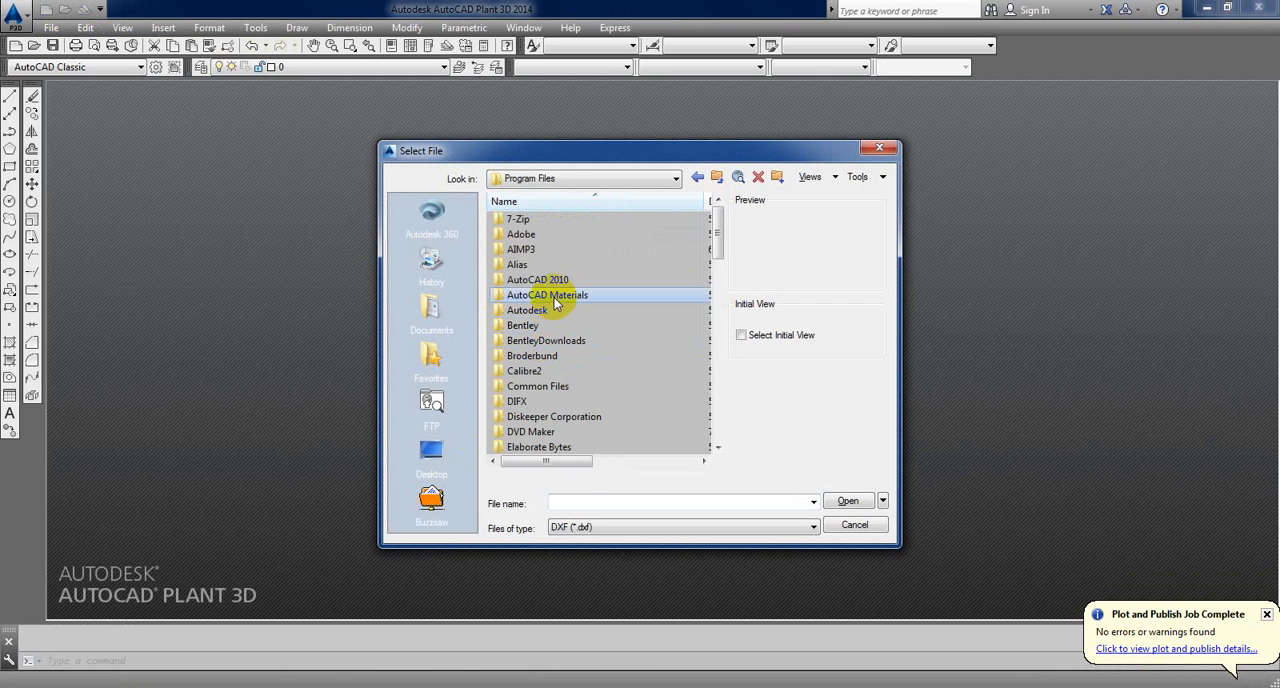
double_click(553, 295)
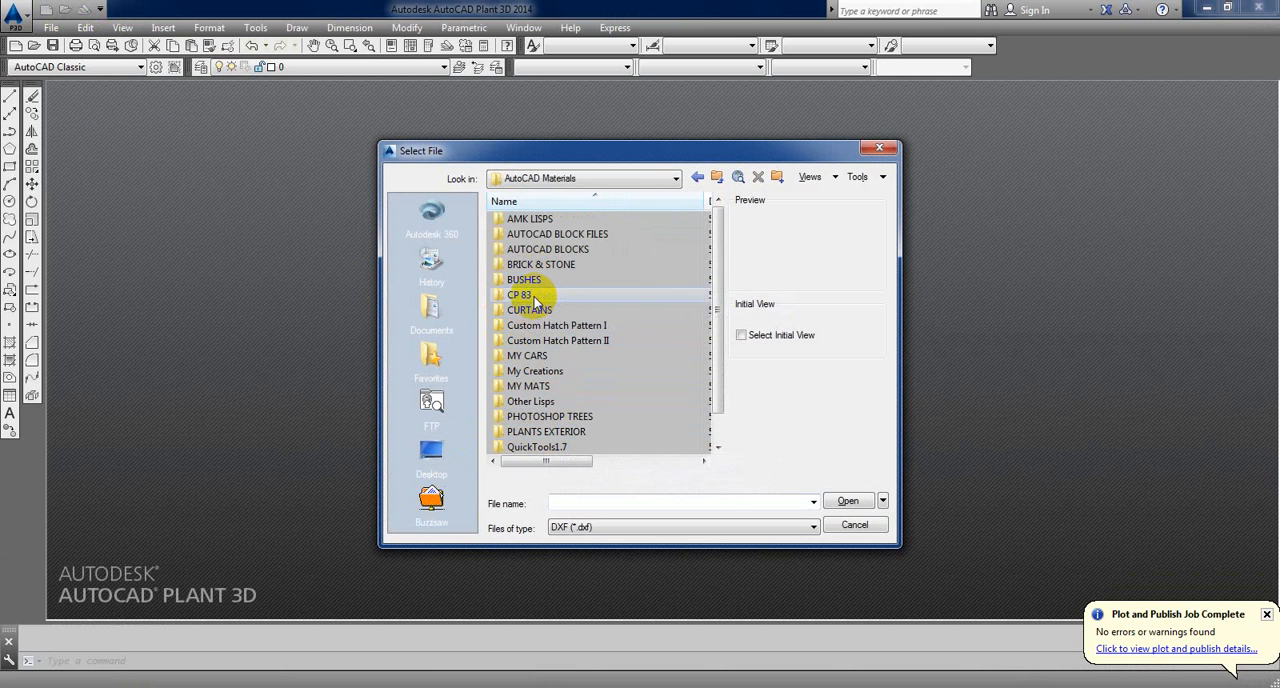
scroll(535, 300, down, 1)
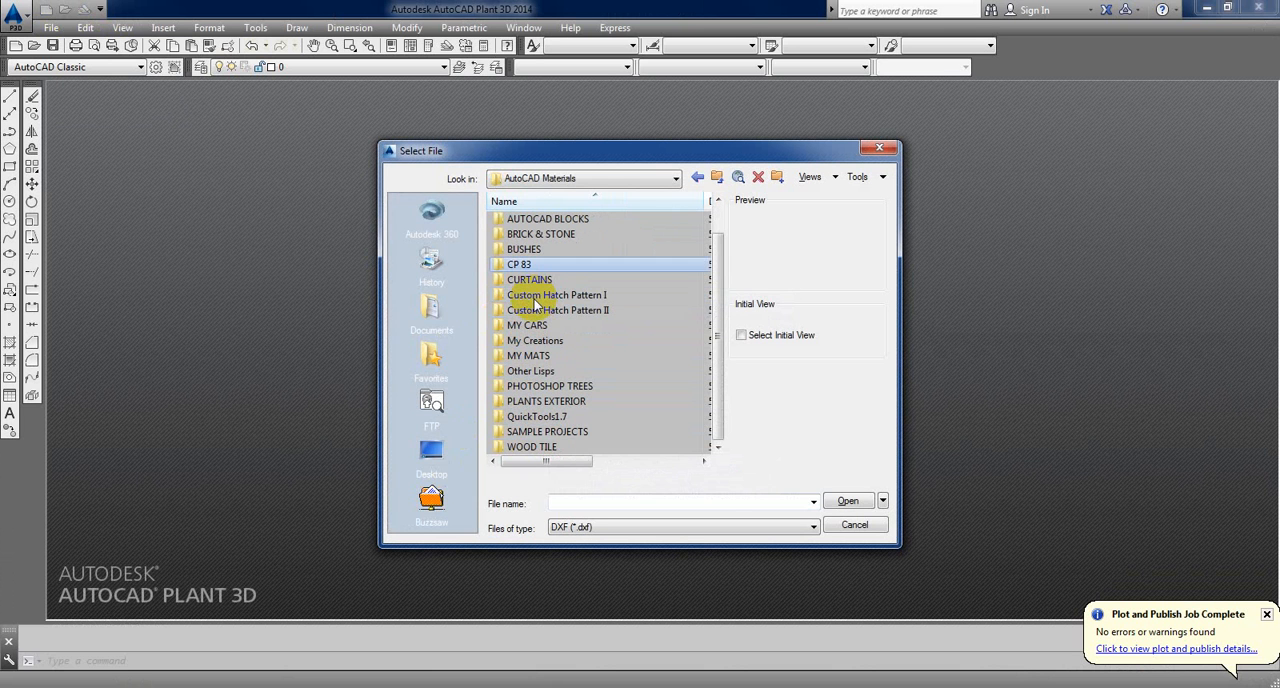
double_click(545, 432)
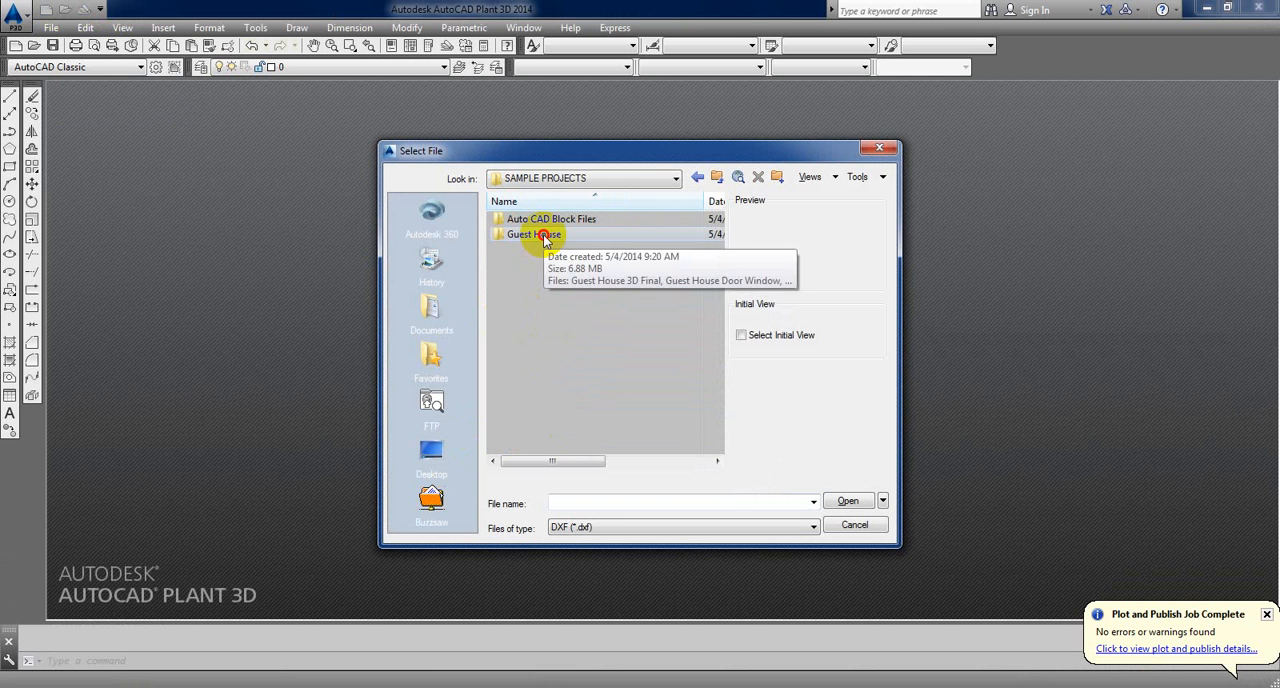
double_click(543, 236)
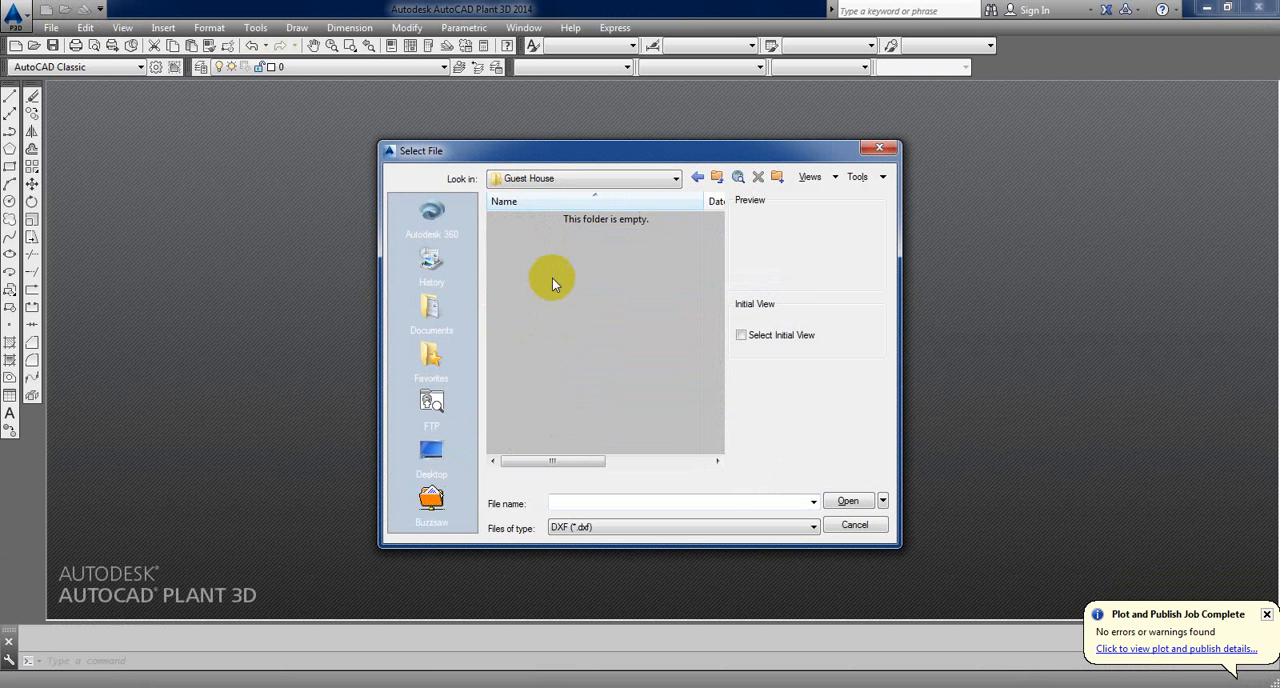
Step: List drawing (*.dwg) files, open Guest House Plan & Elevation as read-only and dismiss the AEC objects notice
click(607, 533)
click(585, 540)
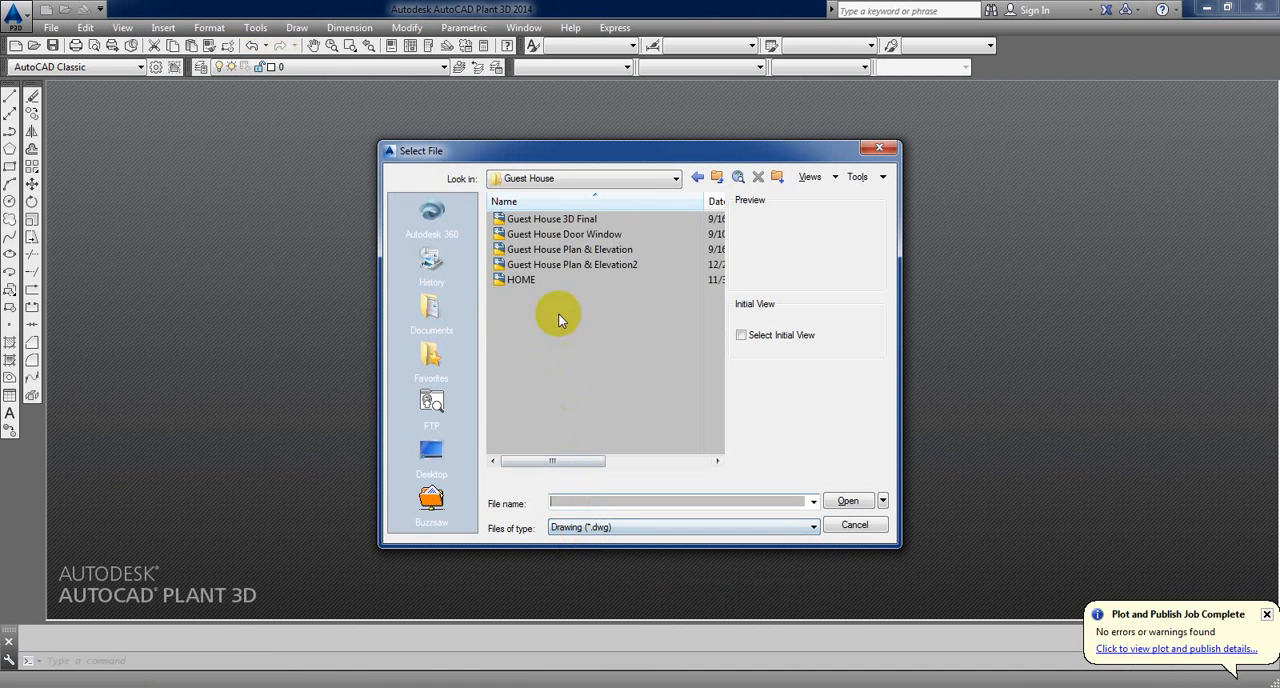
click(526, 281)
click(550, 266)
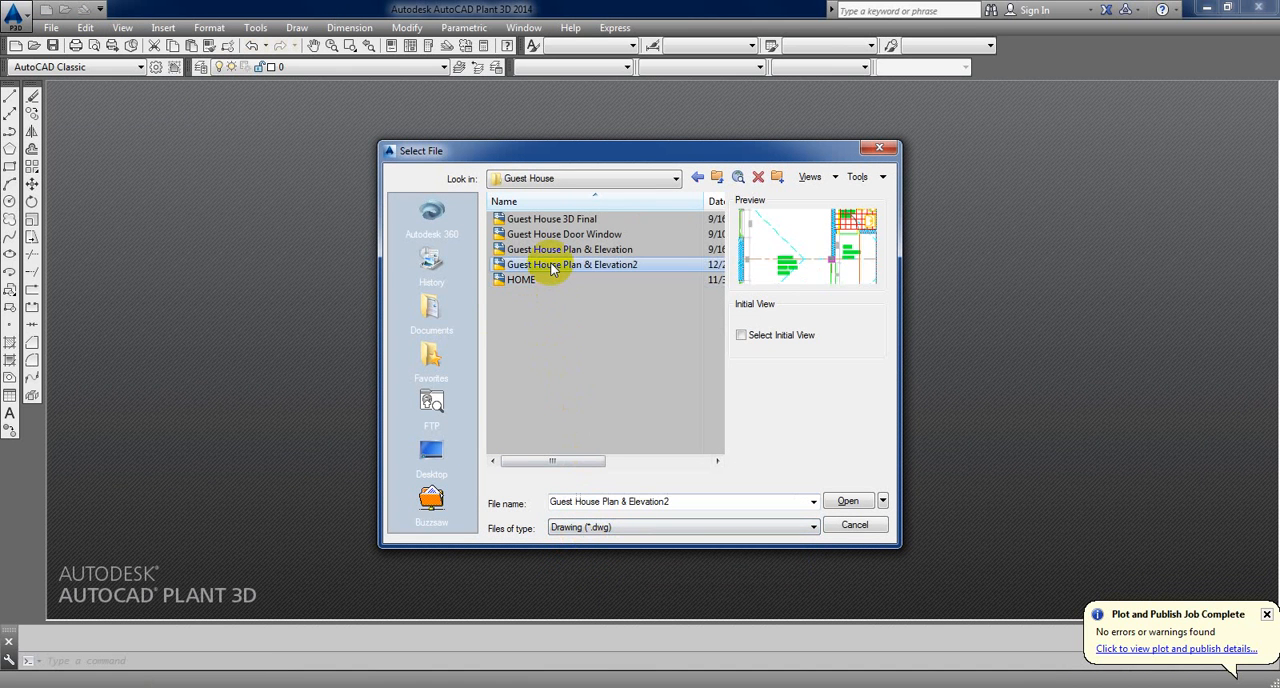
click(553, 251)
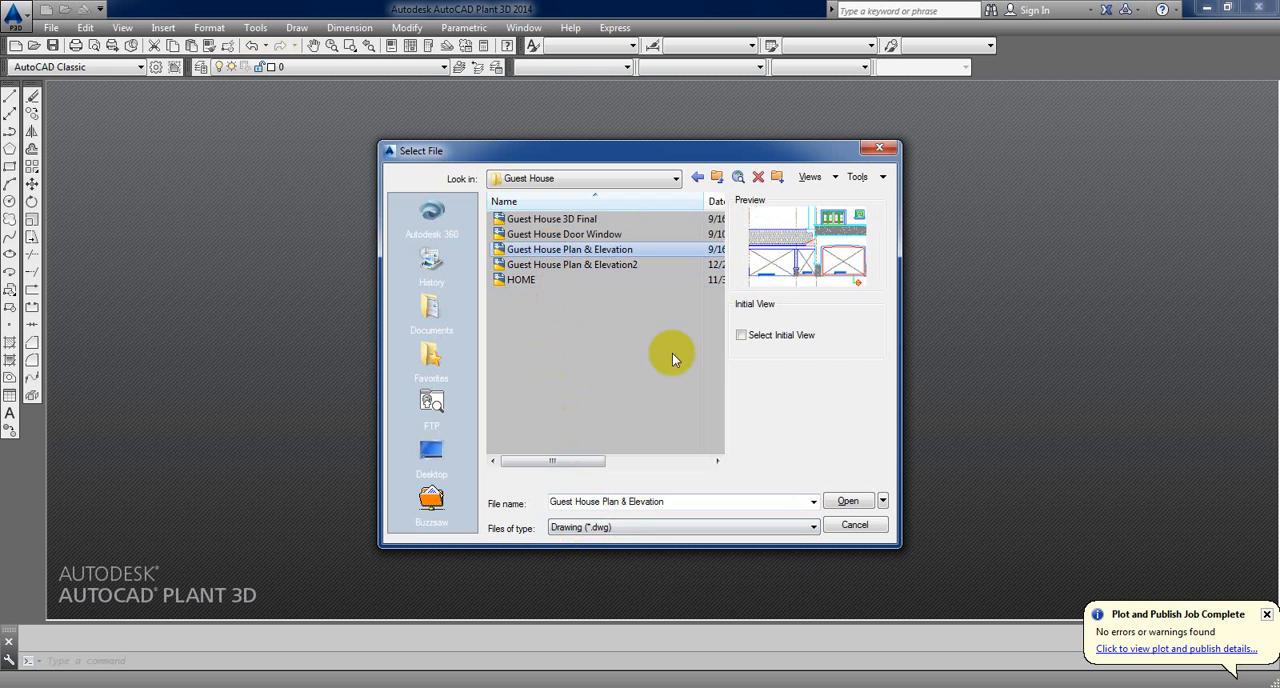
click(847, 501)
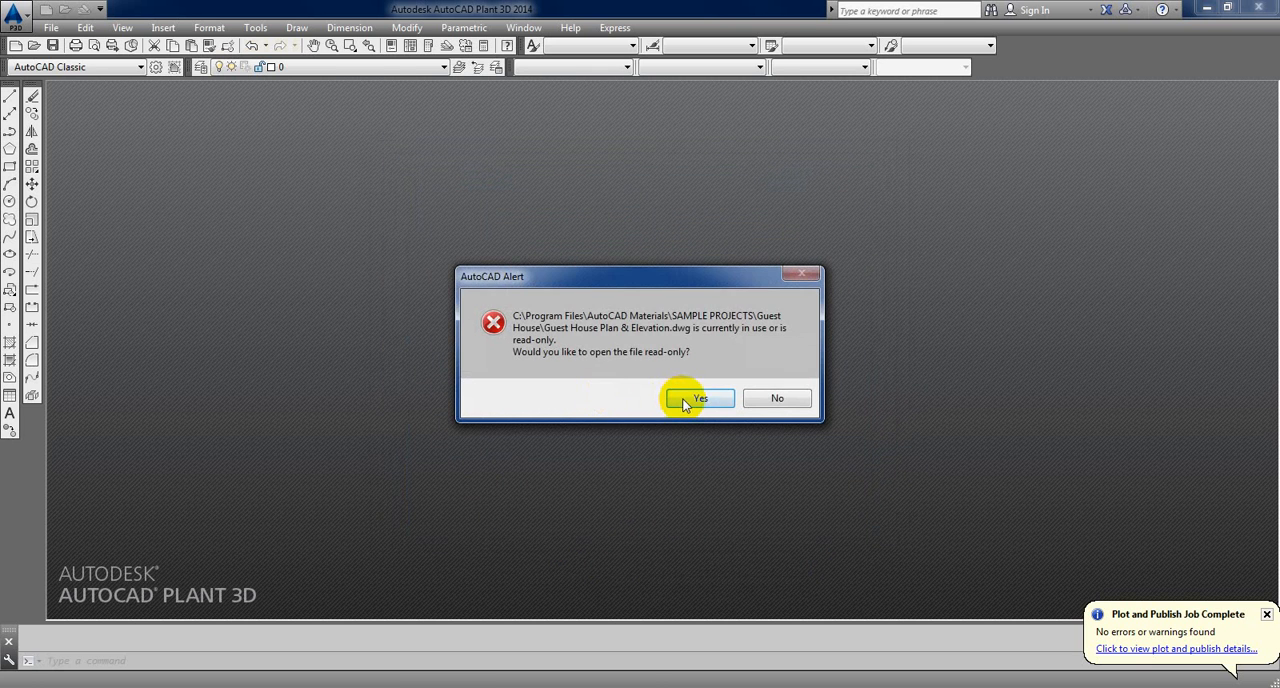
click(686, 400)
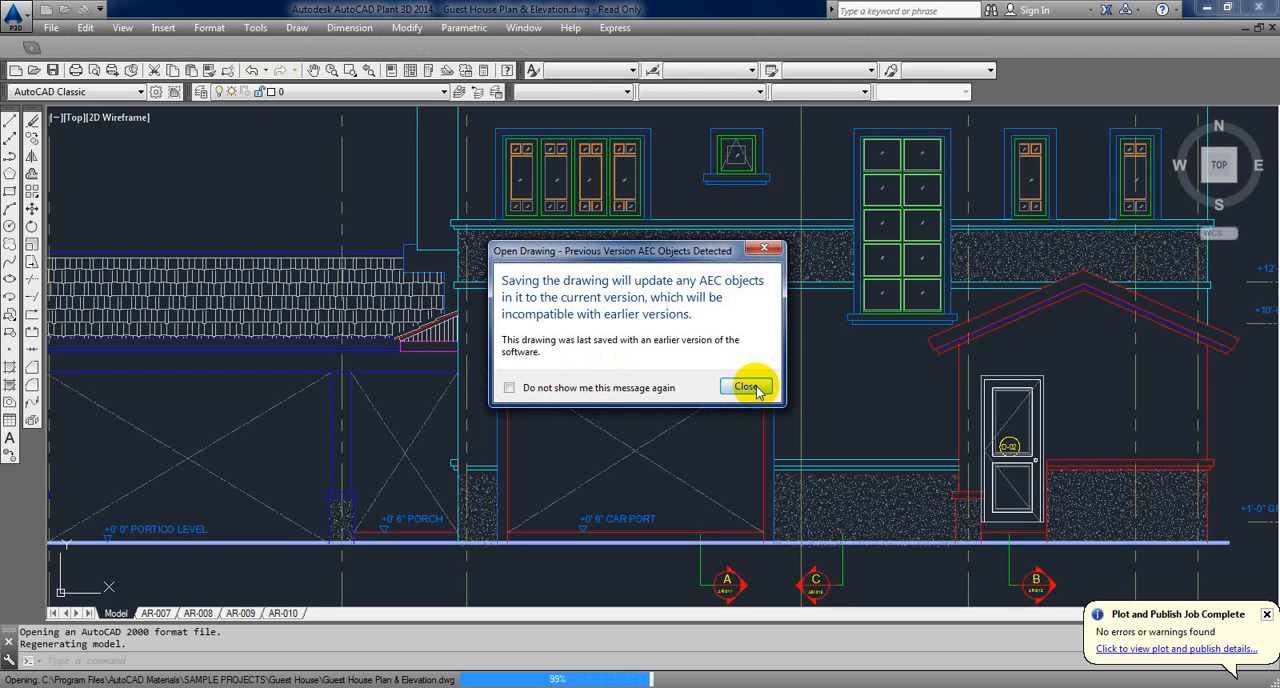
click(753, 387)
Step: Examine the level labels and height dimensions on the elevations and the overall arrangement of elevations and plans
scroll(700, 440, down, 5)
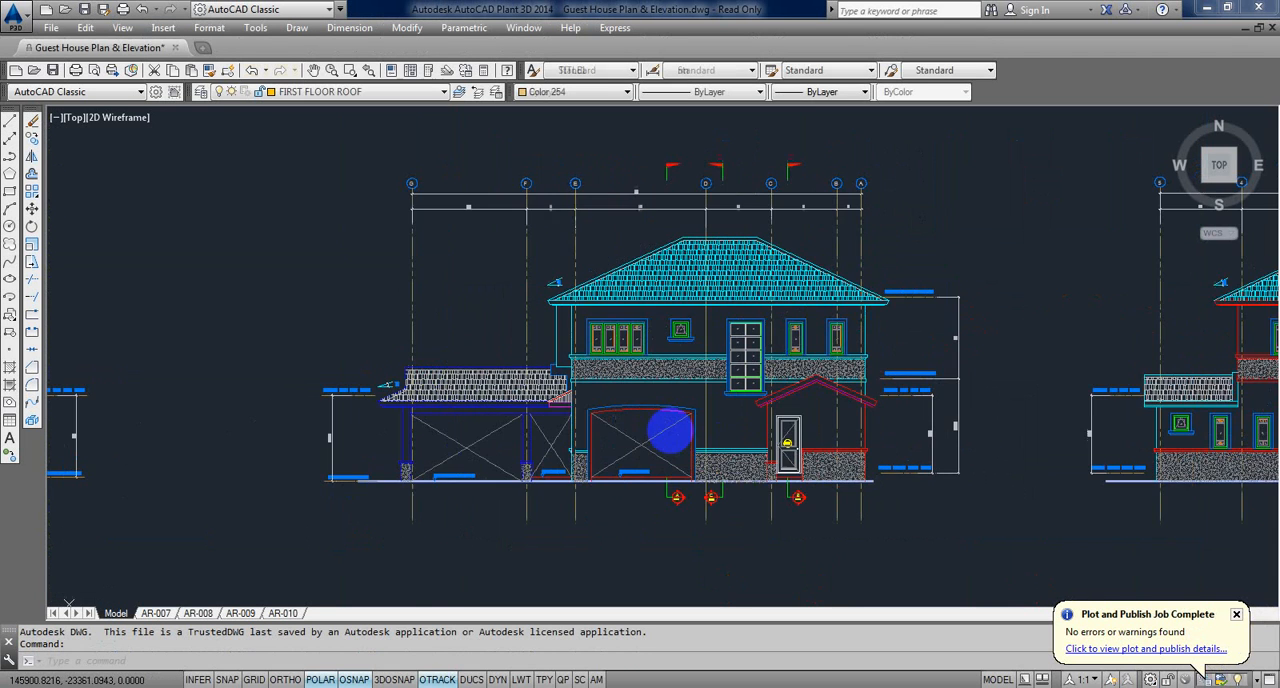
scroll(594, 405, up, 8)
scroll(594, 405, down, 5)
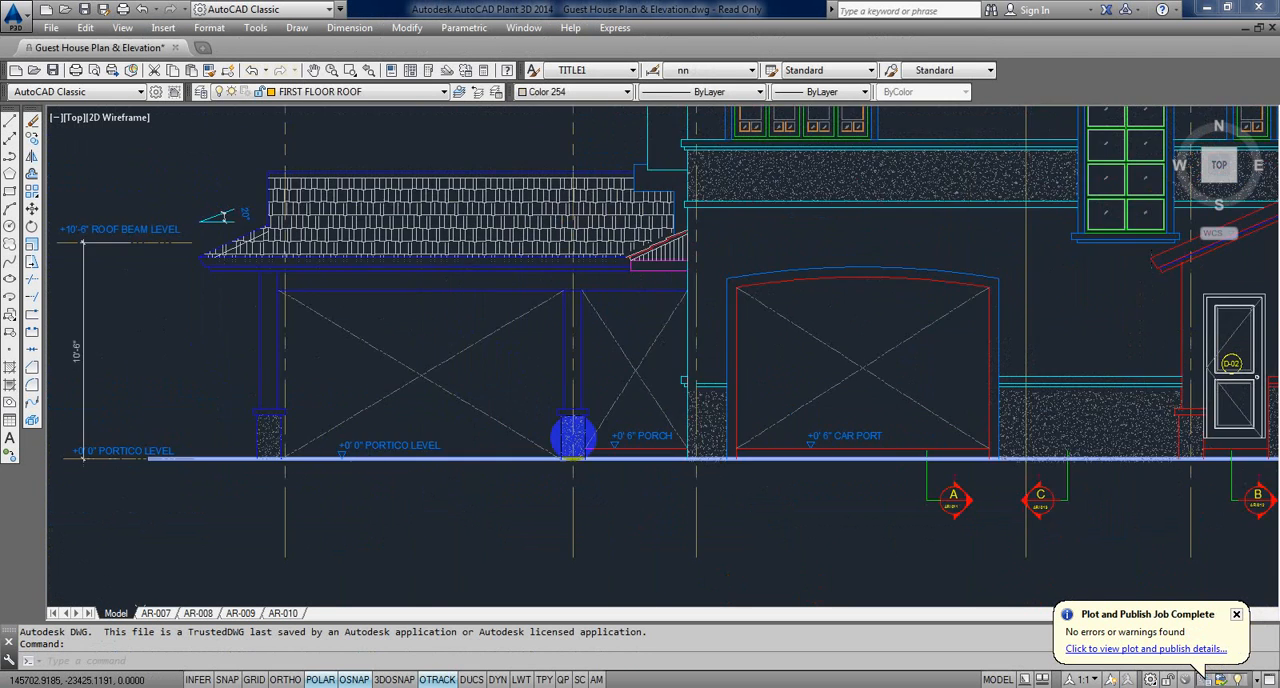
scroll(1071, 451, up, 3)
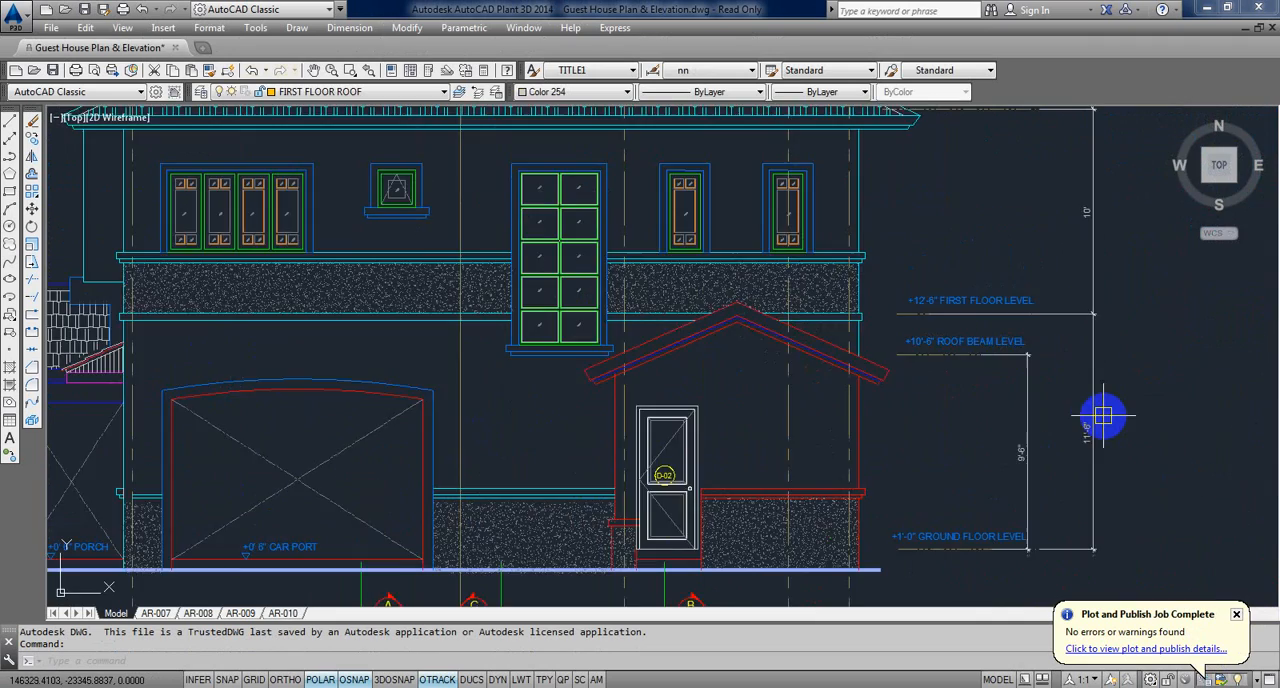
scroll(1105, 414, down, 4)
mouse_move(1112, 415)
middle_down()
mouse_move(842, 442)
mouse_move(671, 349)
middle_up()
scroll(770, 411, down, 2)
scroll(497, 348, up, 6)
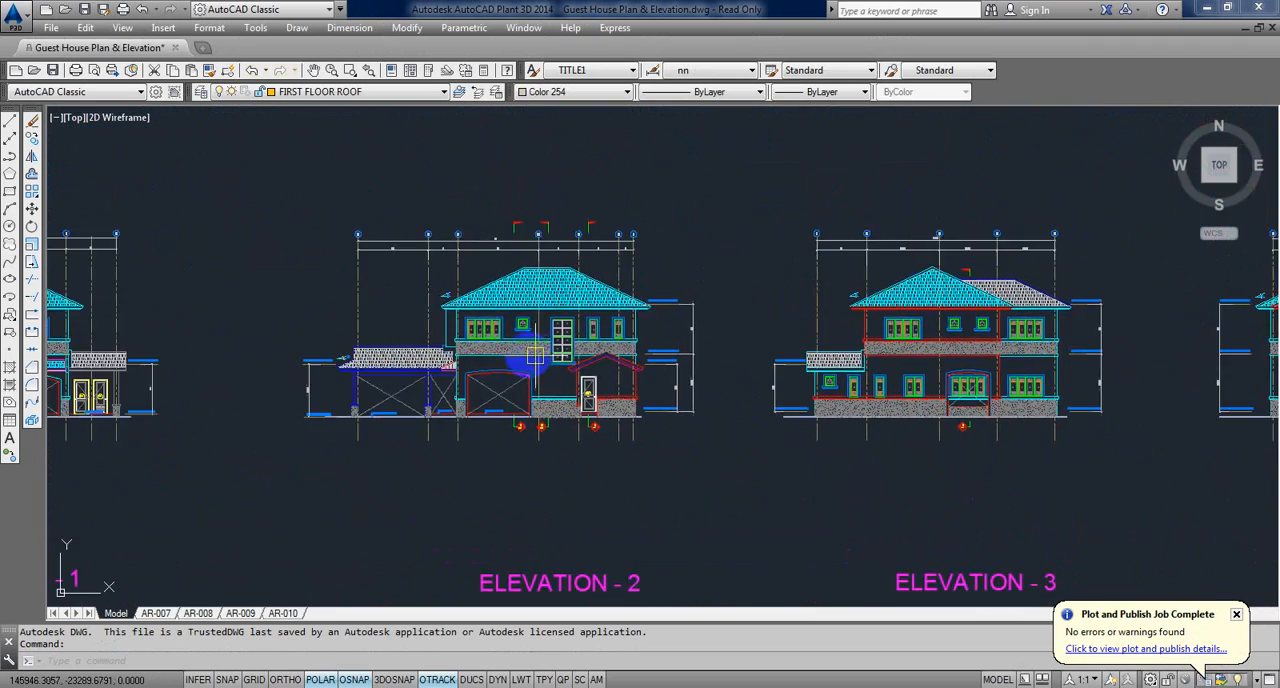
scroll(497, 348, down, 4)
scroll(497, 348, down, 8)
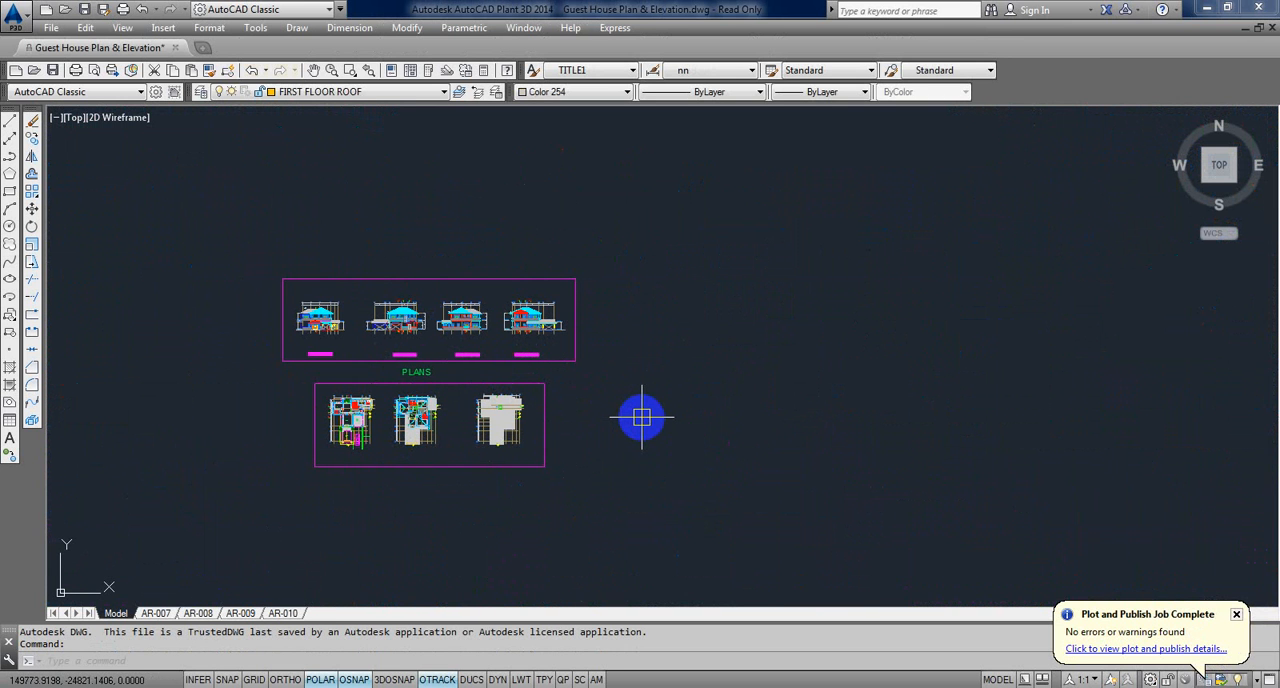
text(C)
key(Return)
click(640, 437)
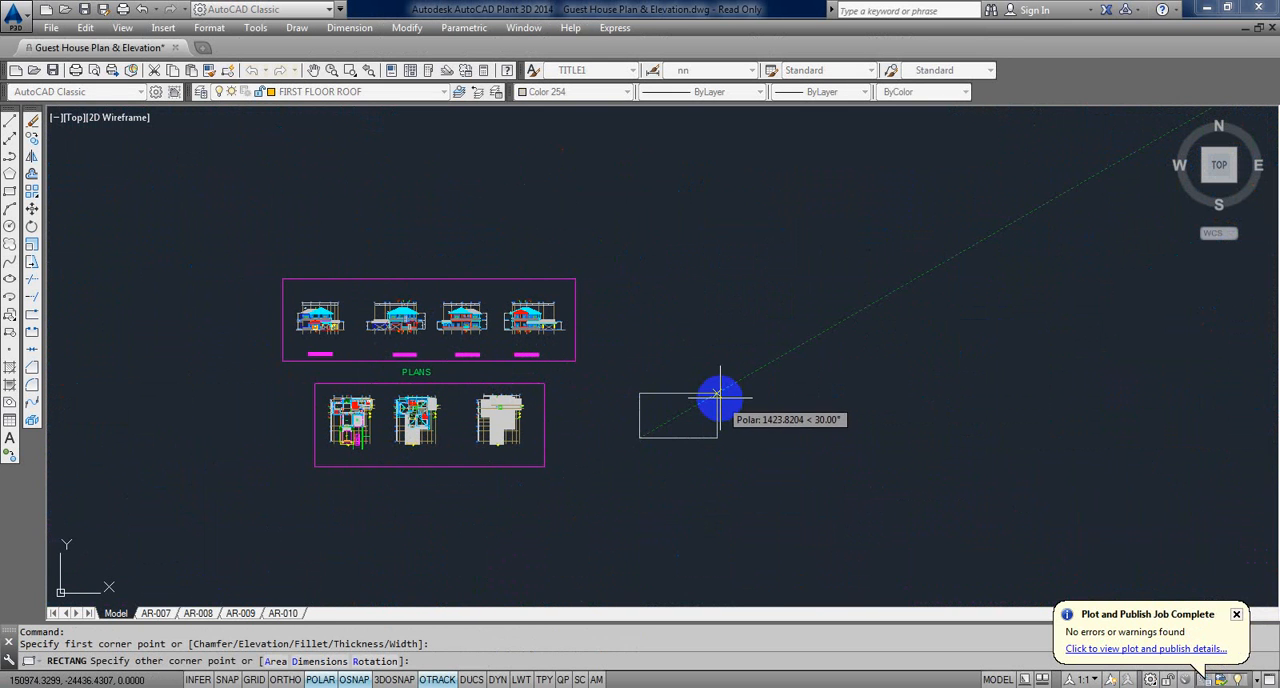
key(Escape)
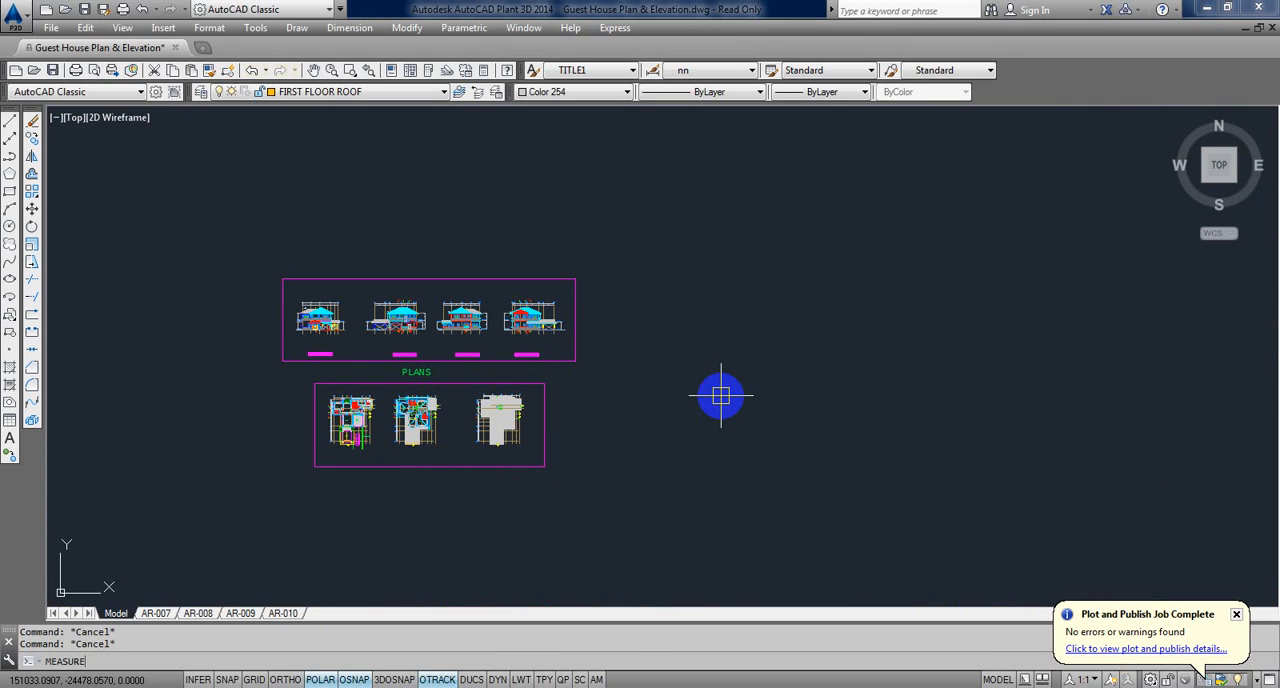
Step: Set the MEASUREMENT system variable to 0
key(Return)
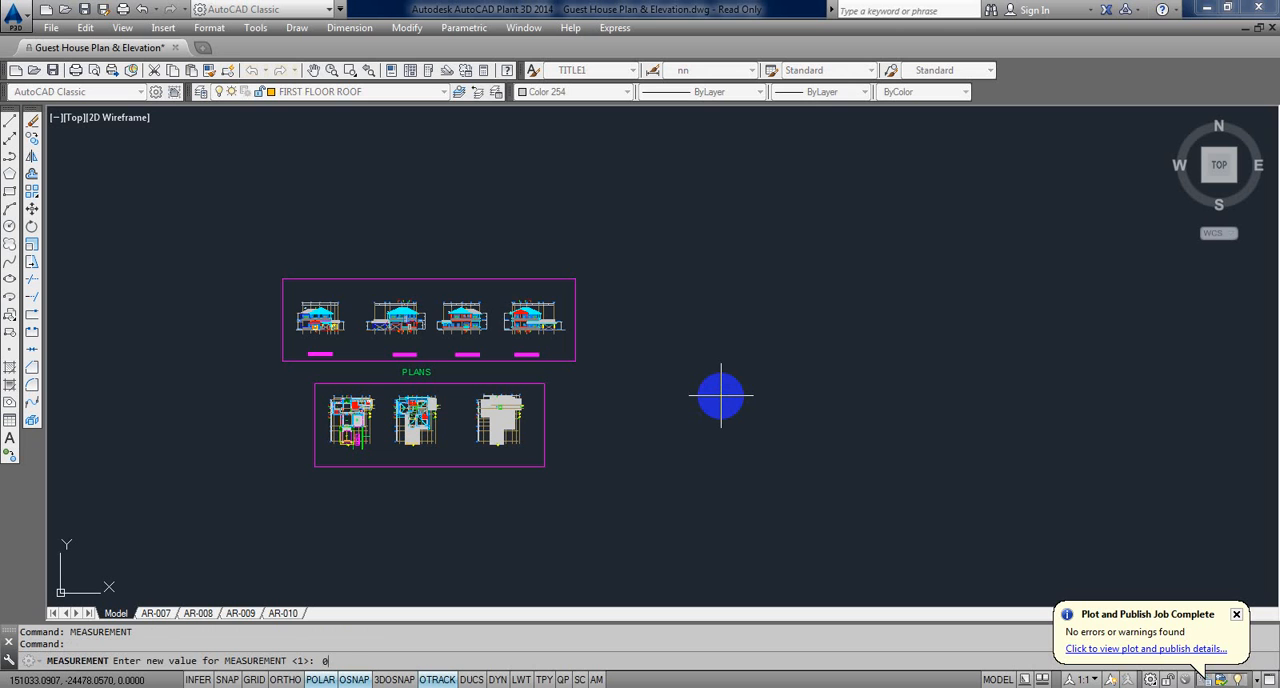
text(0)
key(Return)
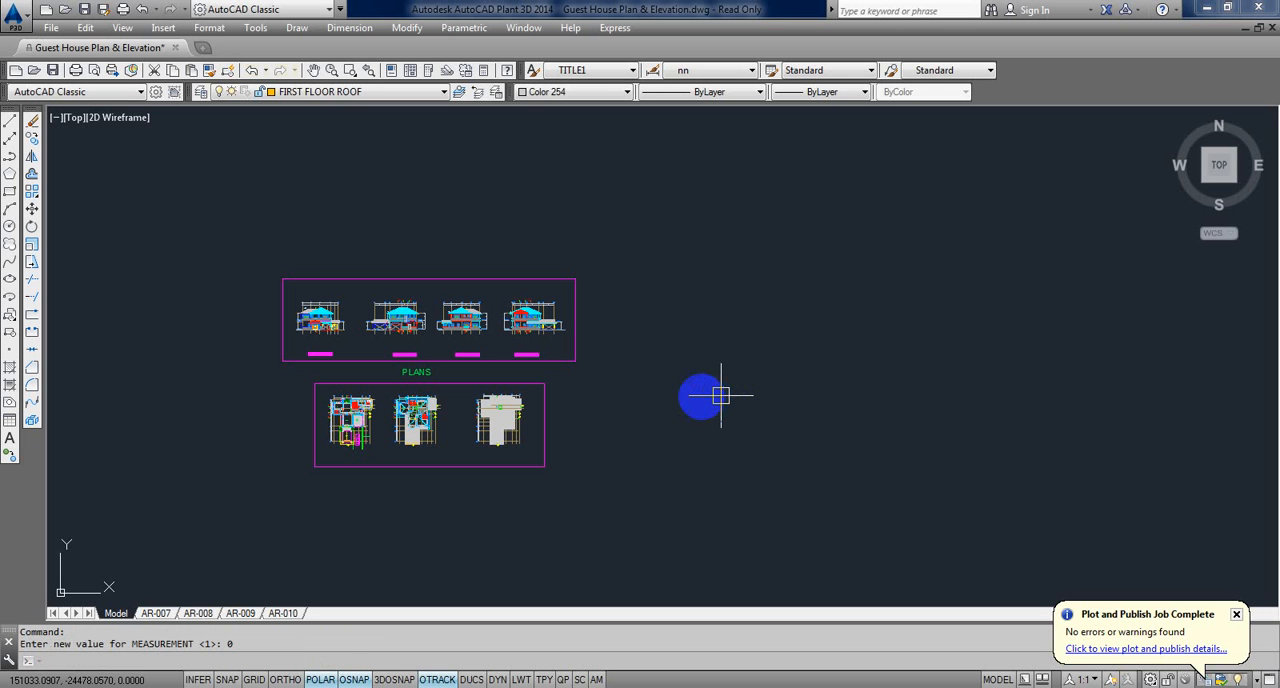
Step: Draw an 11 by 8.5 rectangle in the empty model area beside the framed plans
text(REC)
key(Return)
click(655, 473)
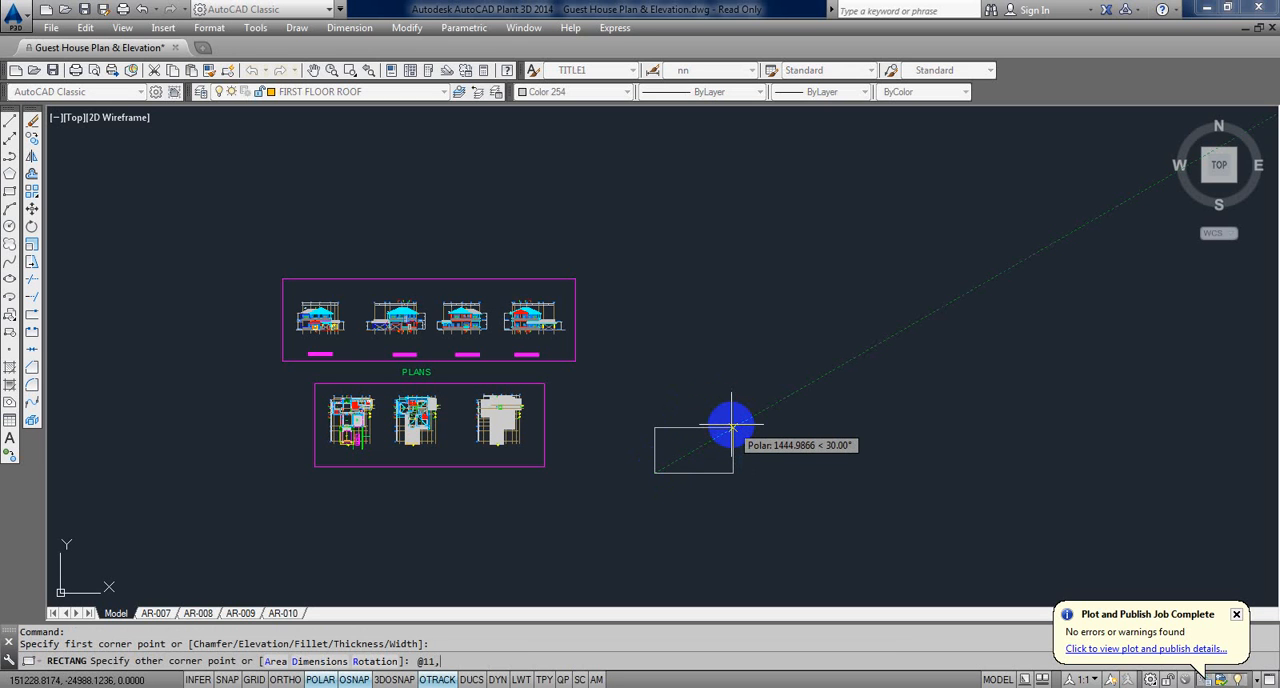
key(Return)
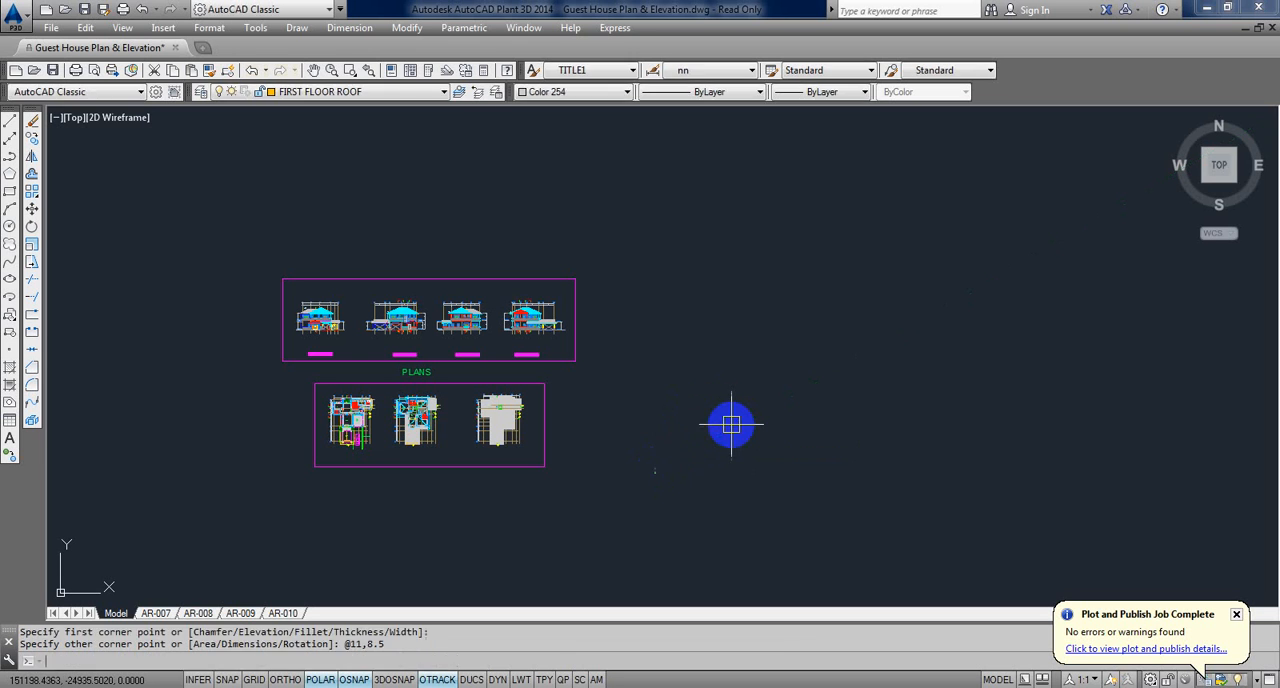
scroll(658, 471, up, 10)
scroll(444, 523, up, 5)
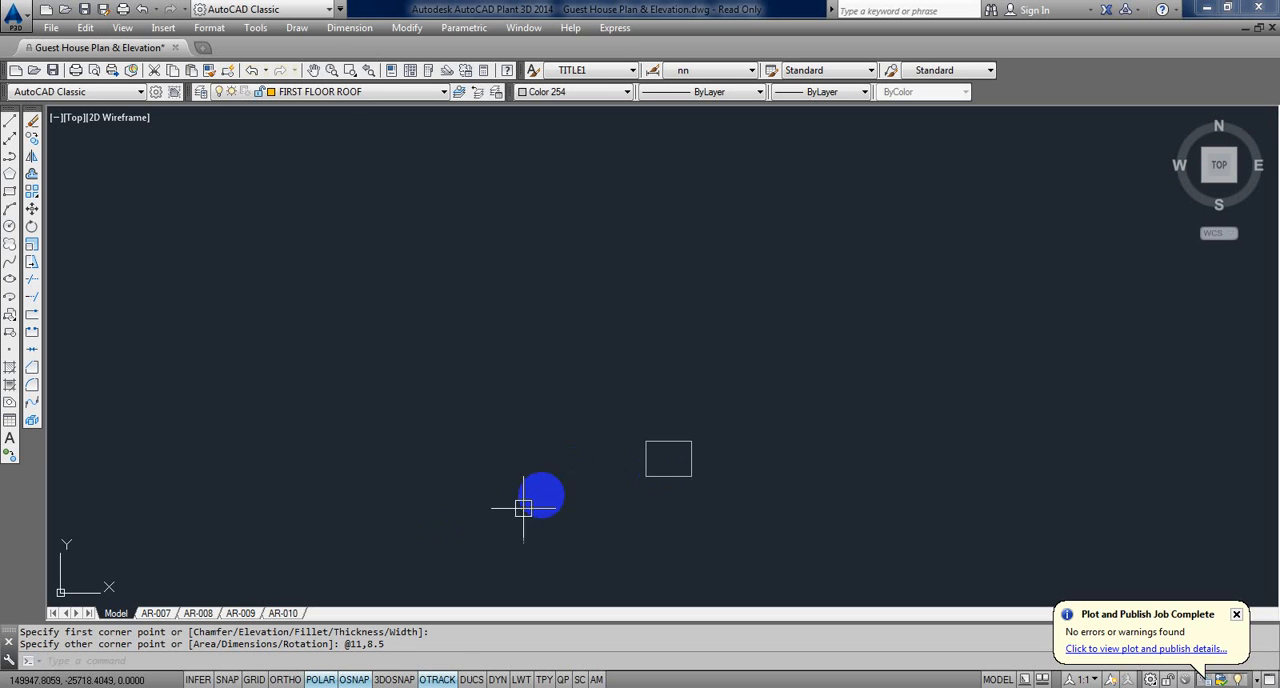
Step: Measure the vertical distance from the portico level line to the roof beam level line beside the portico in Elevation-2
scroll(570, 472, down, 5)
scroll(579, 415, down, 5)
middle_drag(588, 413, 777, 469)
scroll(640, 400, down, 5)
middle_drag(485, 323, 652, 395)
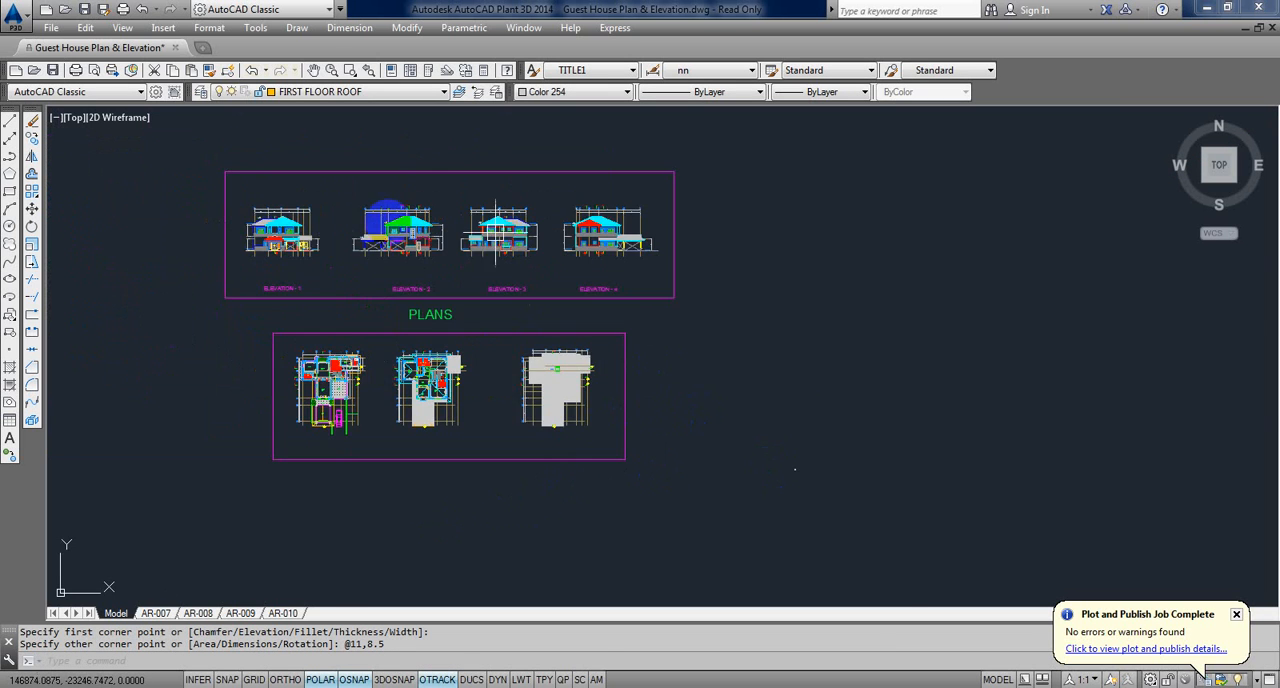
scroll(388, 222, up, 9)
scroll(403, 241, up, 4)
scroll(395, 300, down, 2)
scroll(314, 434, up, 1)
key(Escape)
key(Escape)
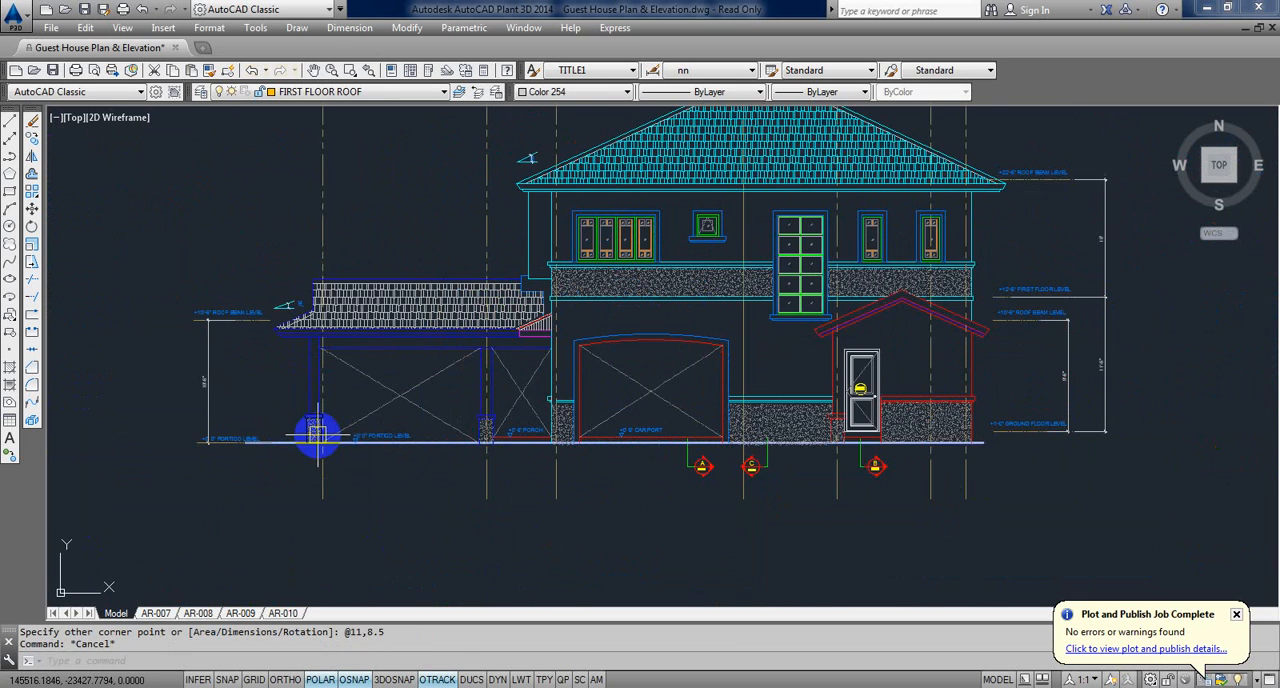
scroll(231, 403, up, 5)
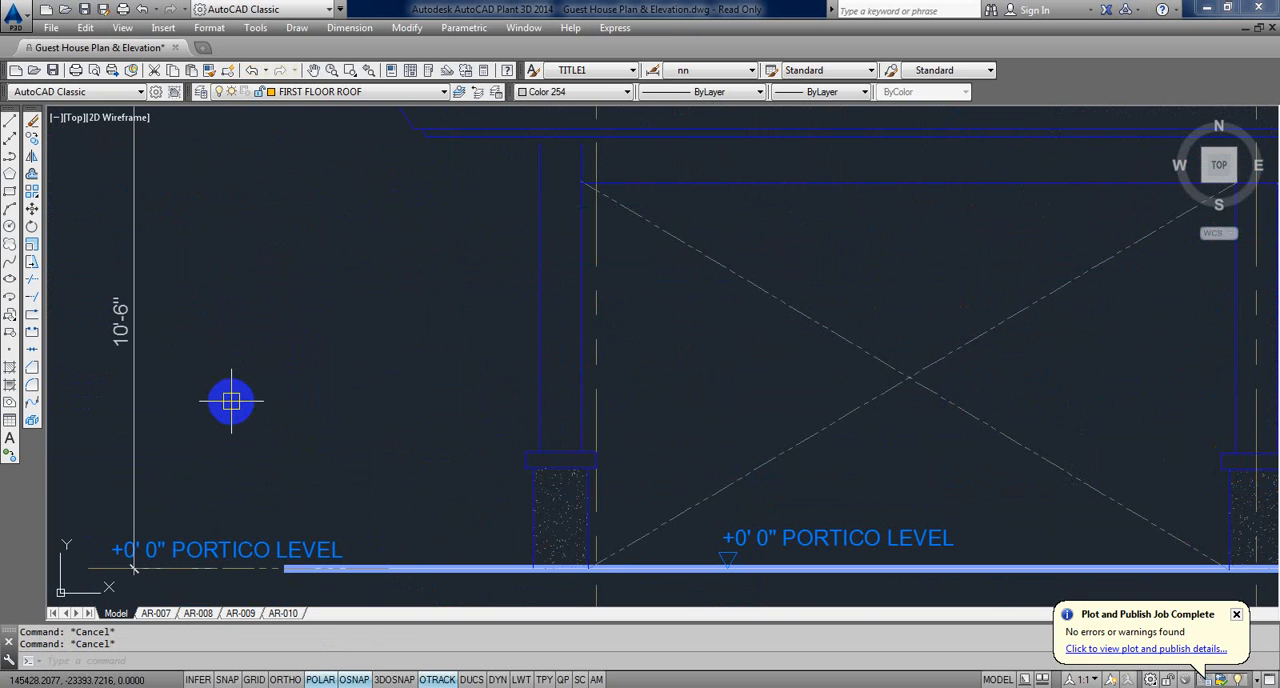
text(DI)
key(Return)
click(239, 570)
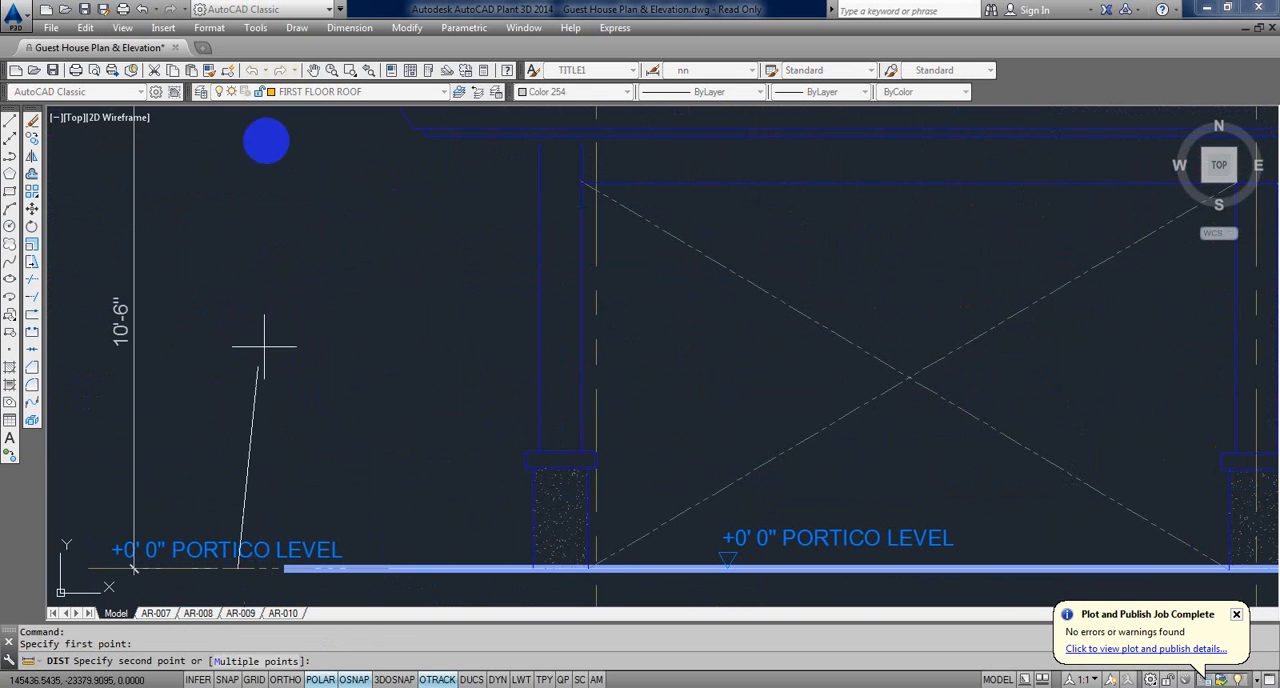
middle_drag(266, 140, 292, 283)
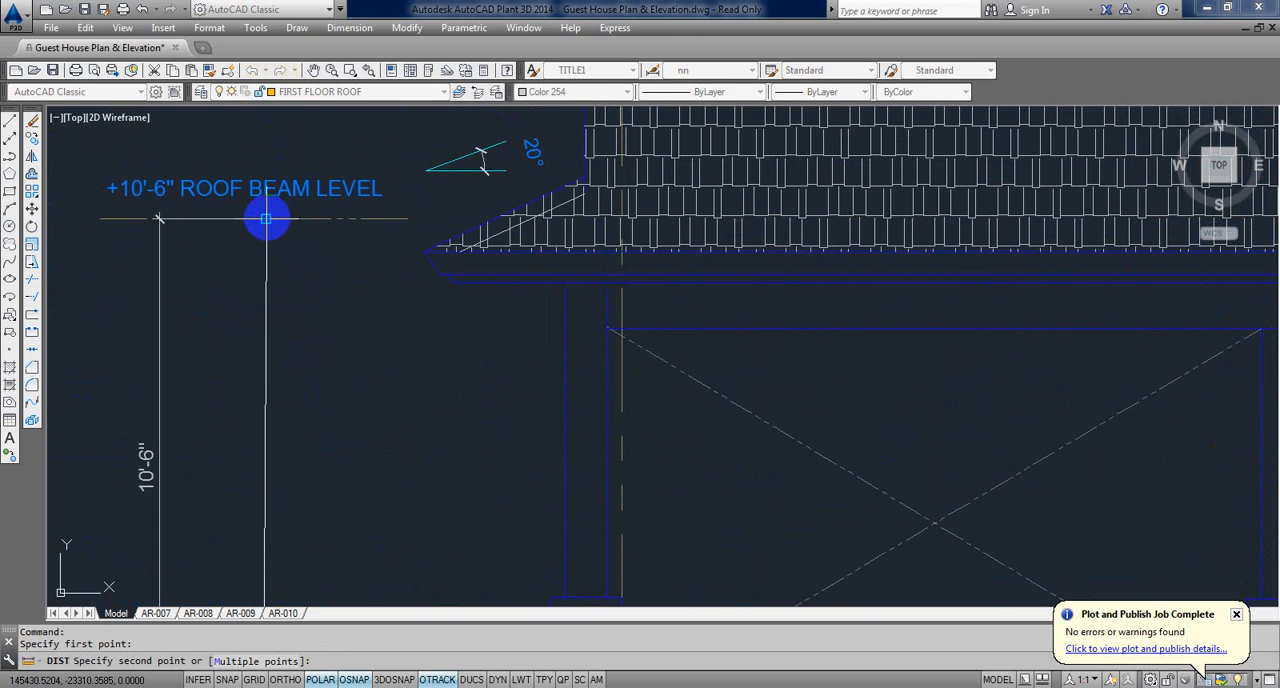
click(262, 220)
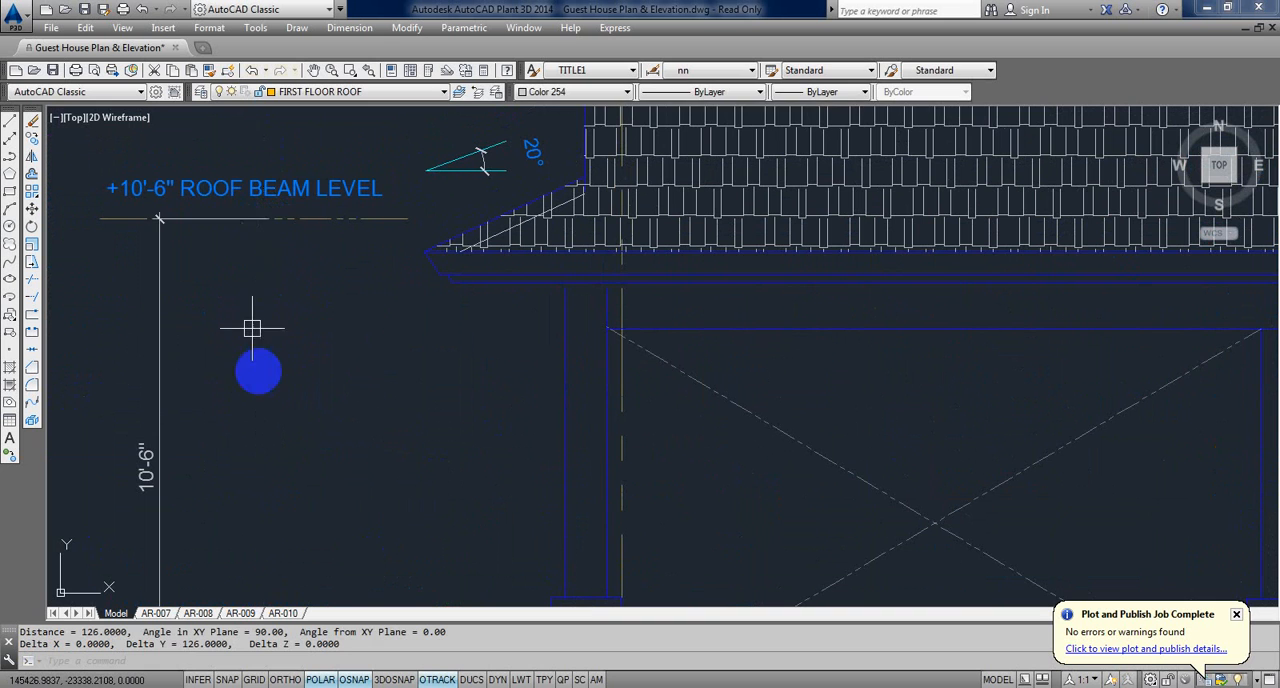
Step: Measure the overall horizontal width of Elevation-2 along its underside, from the portico side to beyond the opposite end
middle_drag(257, 370, 251, 322)
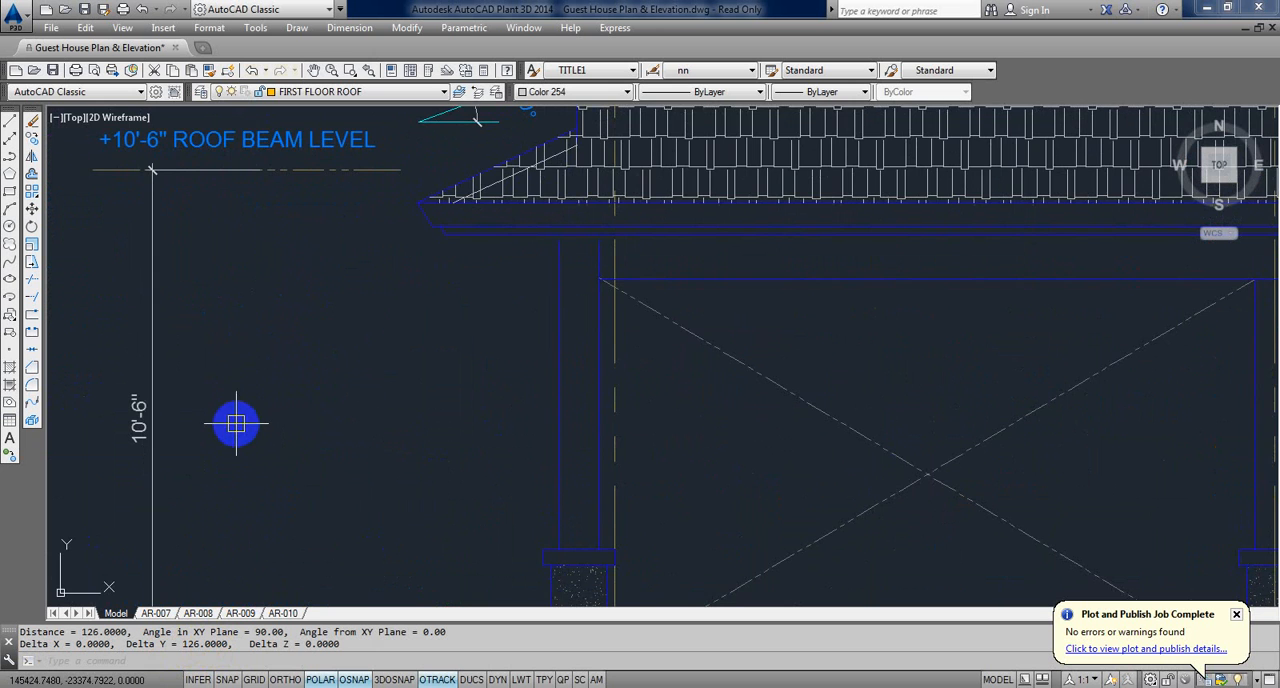
scroll(236, 424, down, 6)
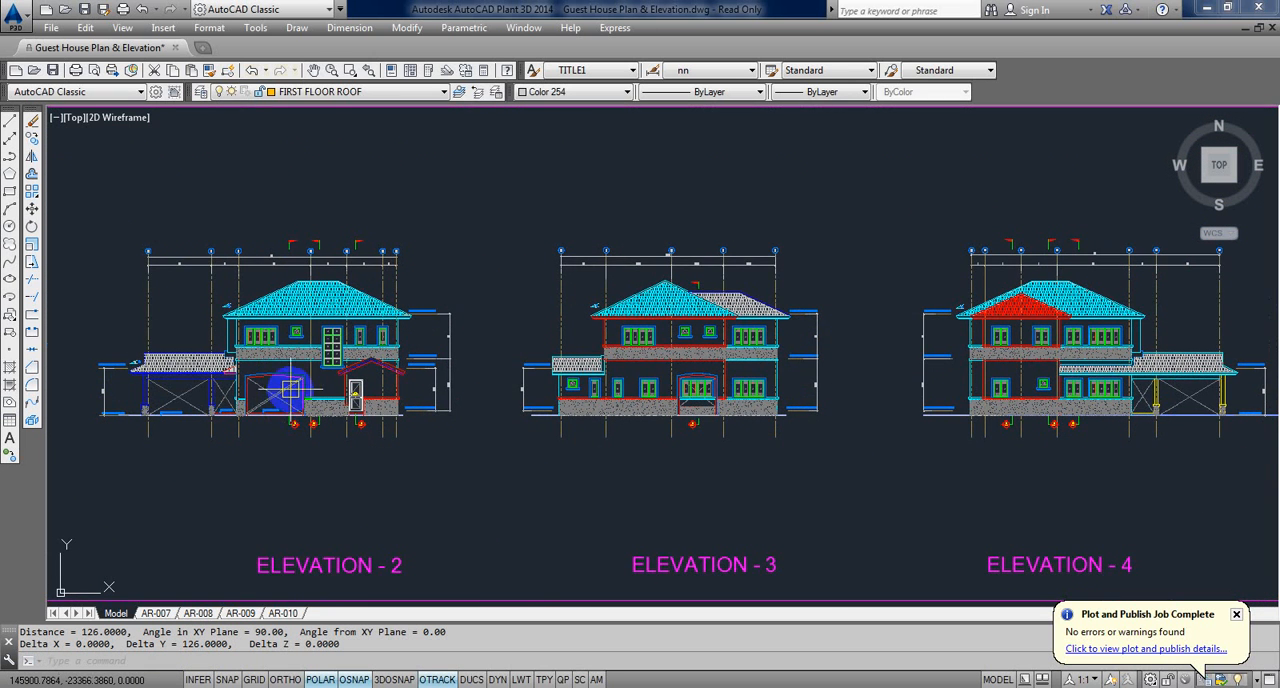
scroll(290, 390, up, 2)
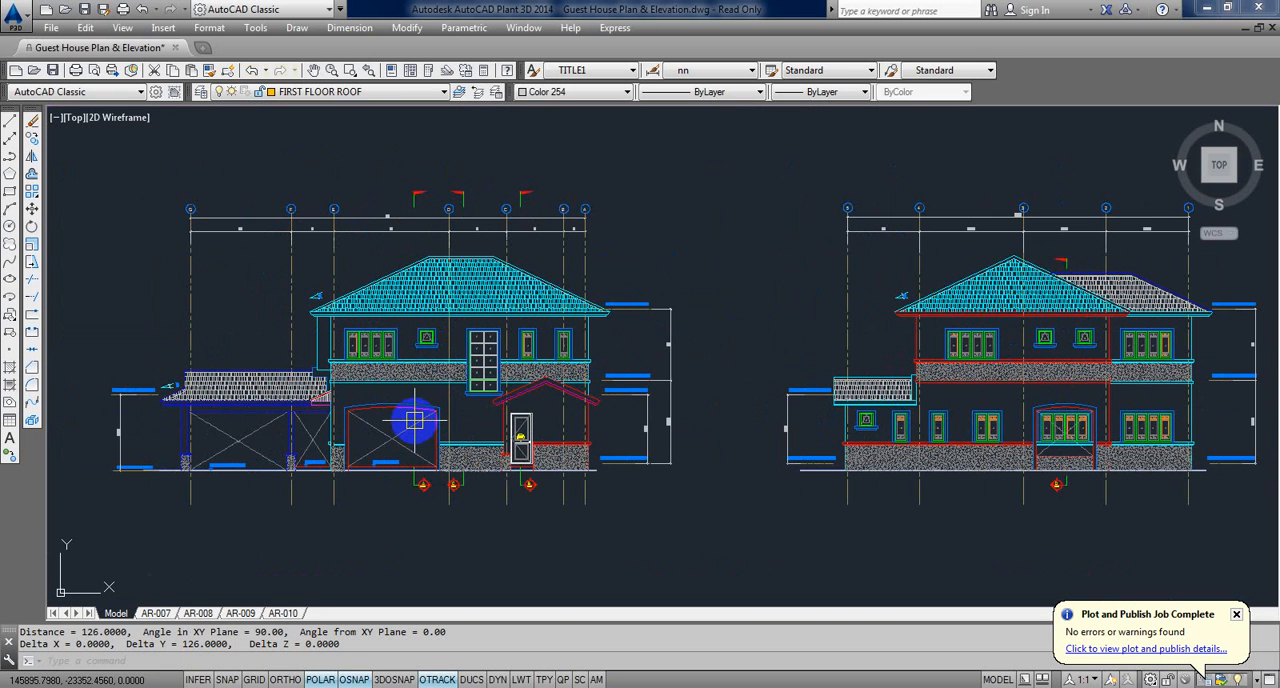
text(I)
key(Return)
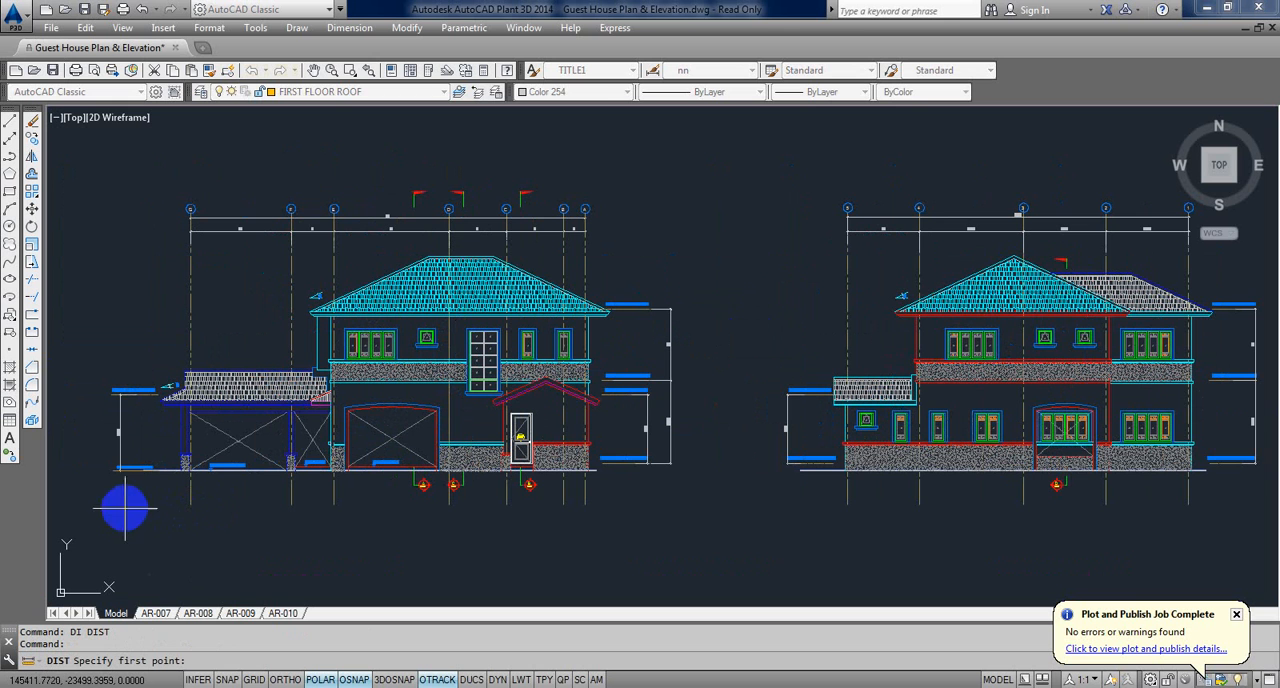
click(693, 507)
middle_drag(456, 484, 488, 430)
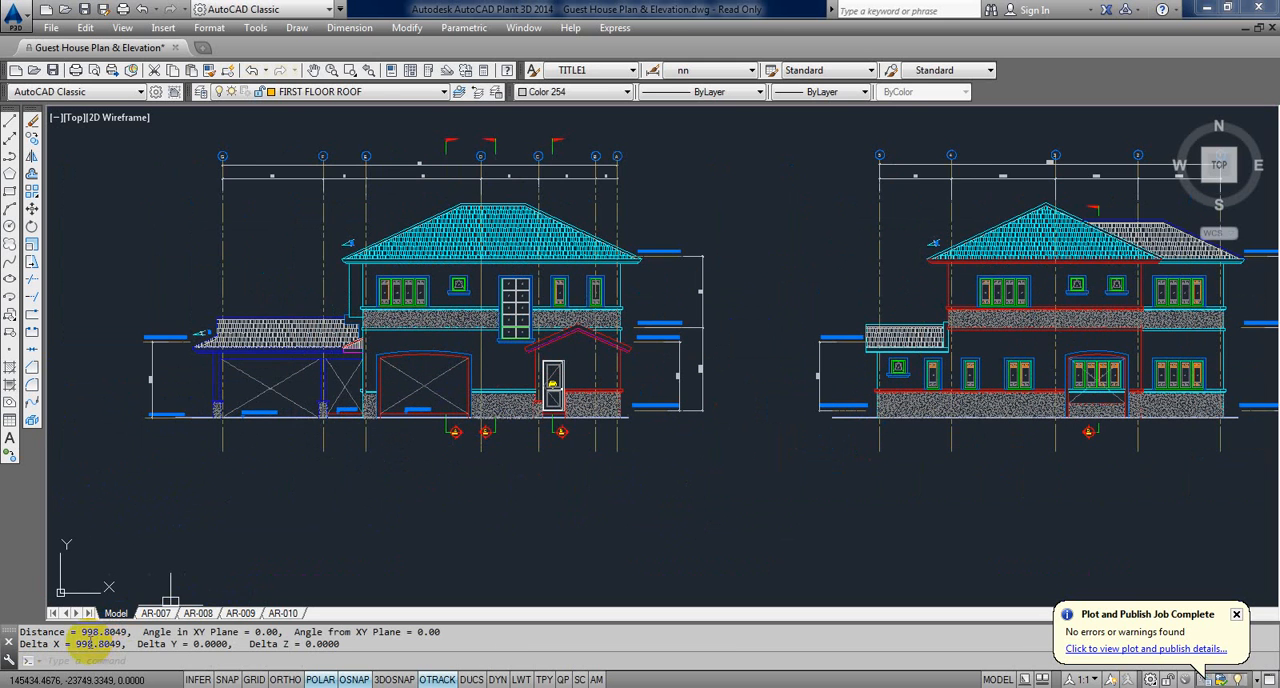
Step: Compare the size of the framed elevations and plans with the small sheet rectangle beside them
scroll(600, 370, down, 6)
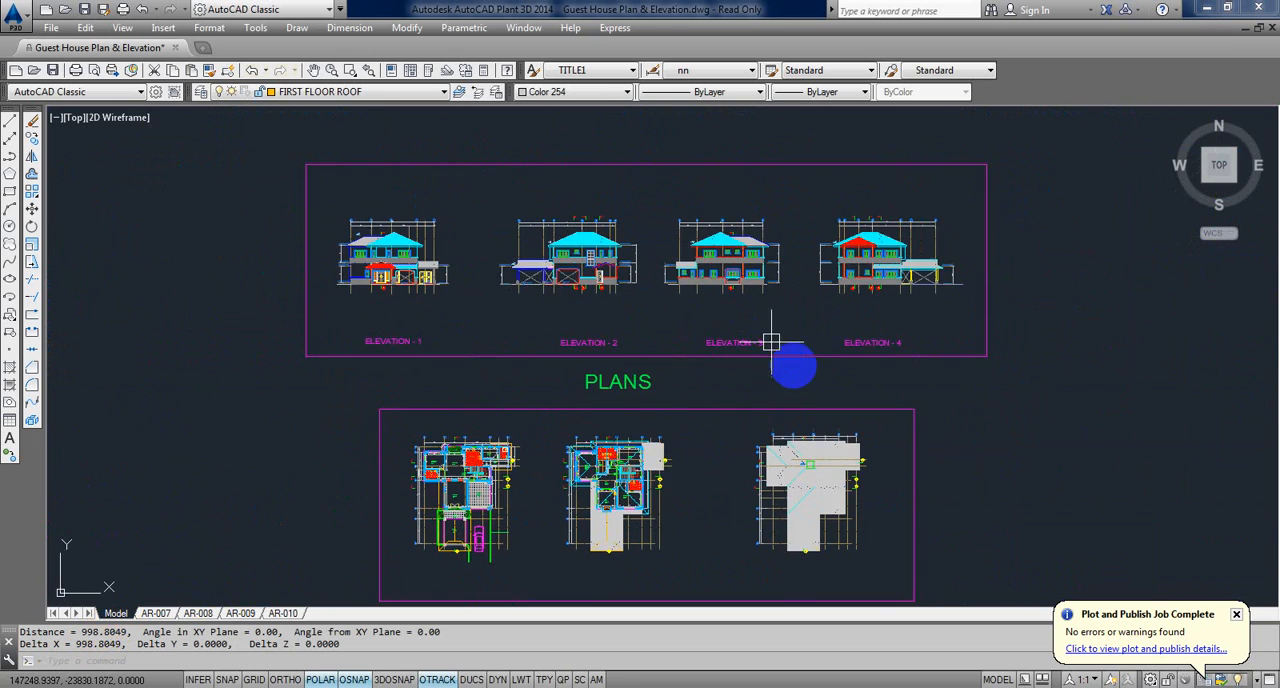
middle_drag(795, 366, 684, 352)
scroll(430, 261, up, 4)
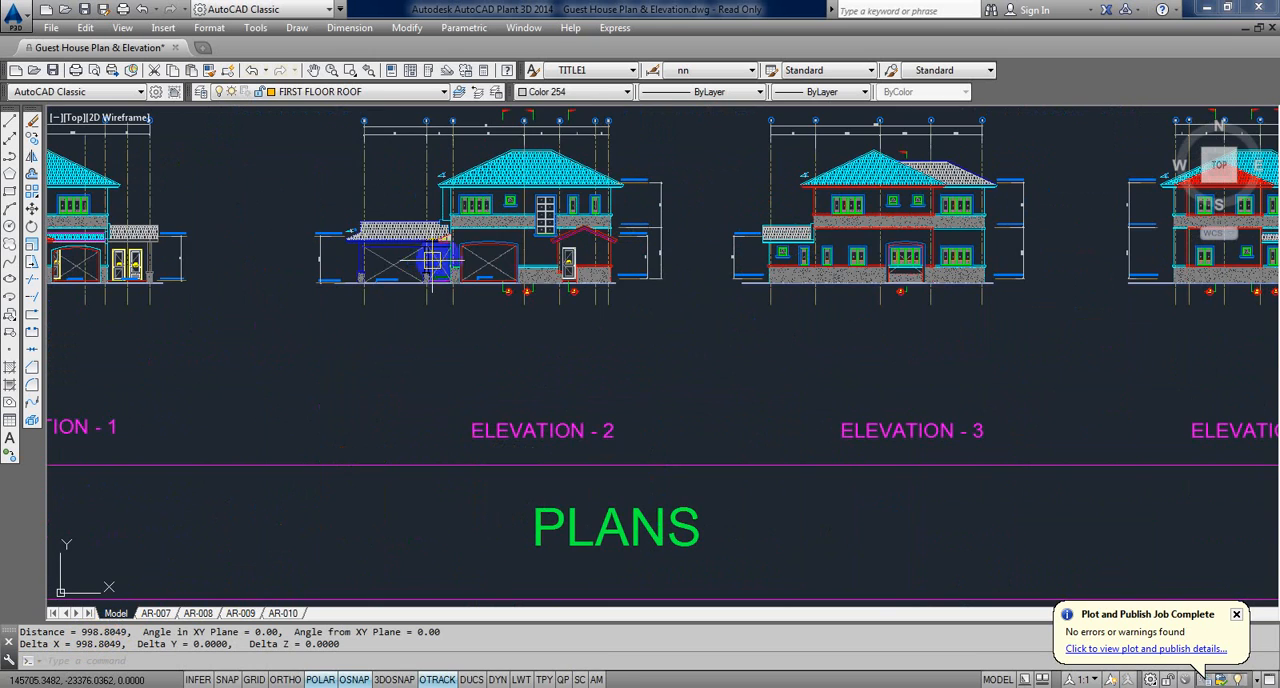
scroll(443, 314, down, 3)
scroll(465, 313, up, 8)
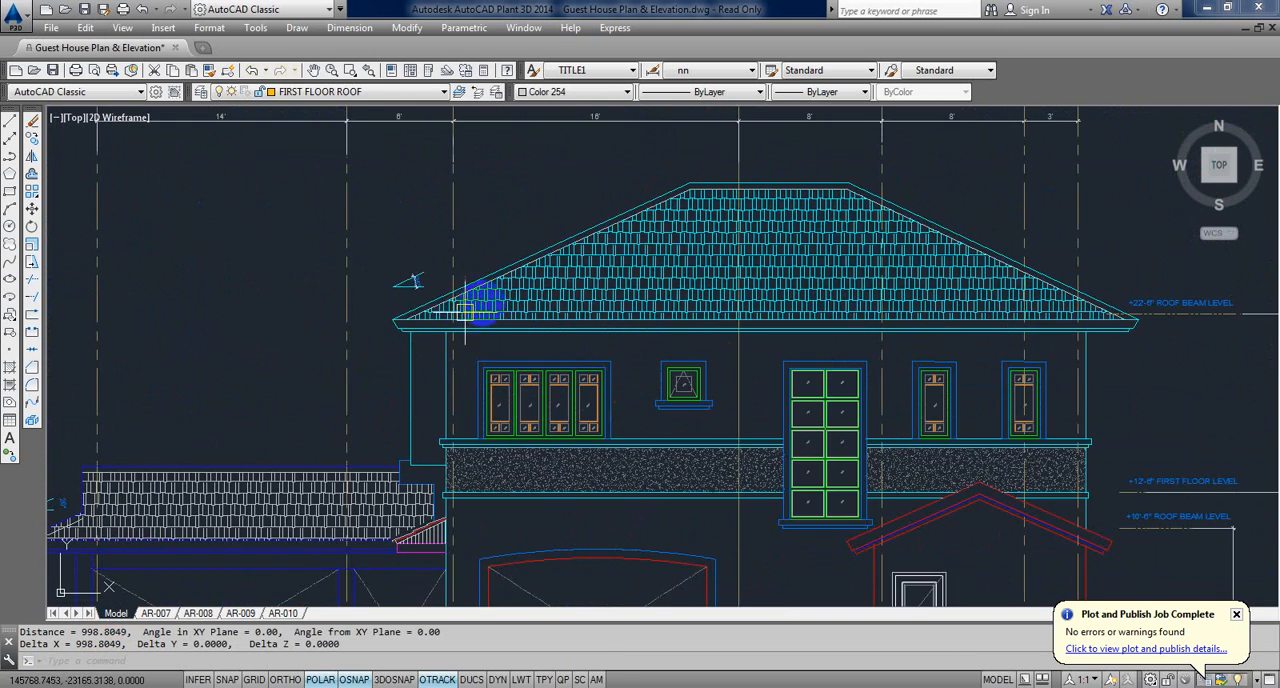
scroll(543, 318, down, 8)
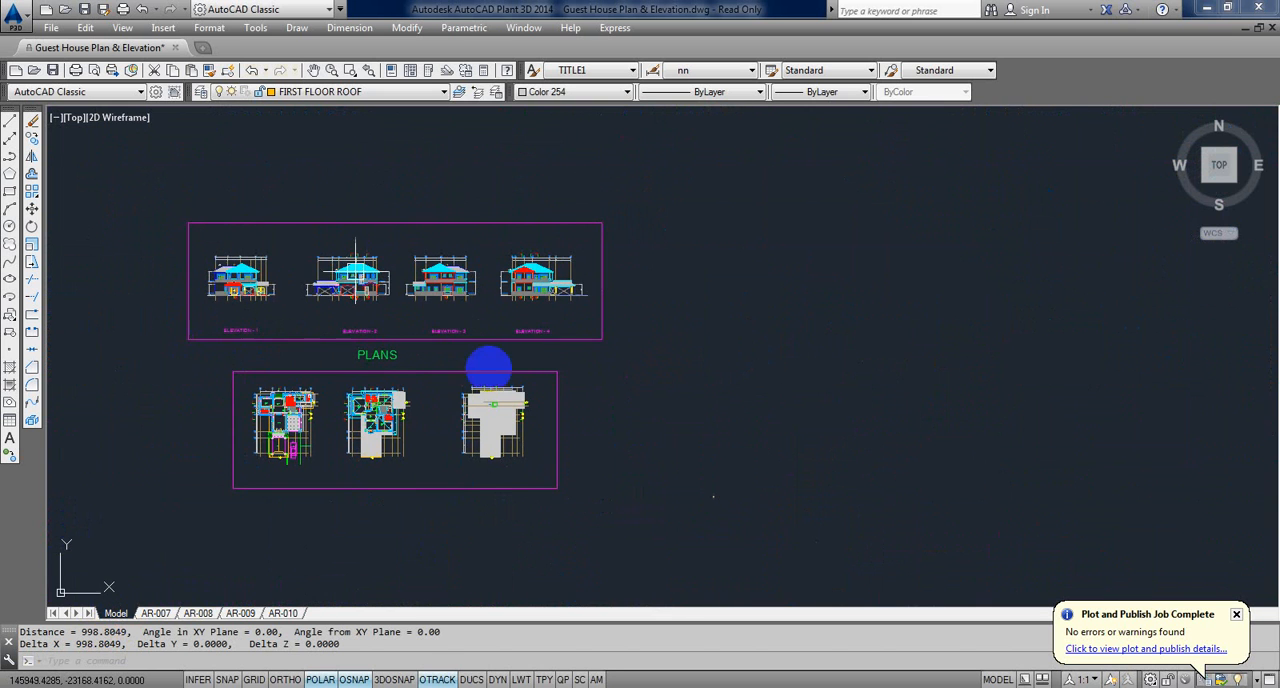
scroll(715, 494, up, 5)
middle_drag(744, 511, 417, 385)
scroll(440, 430, up, 7)
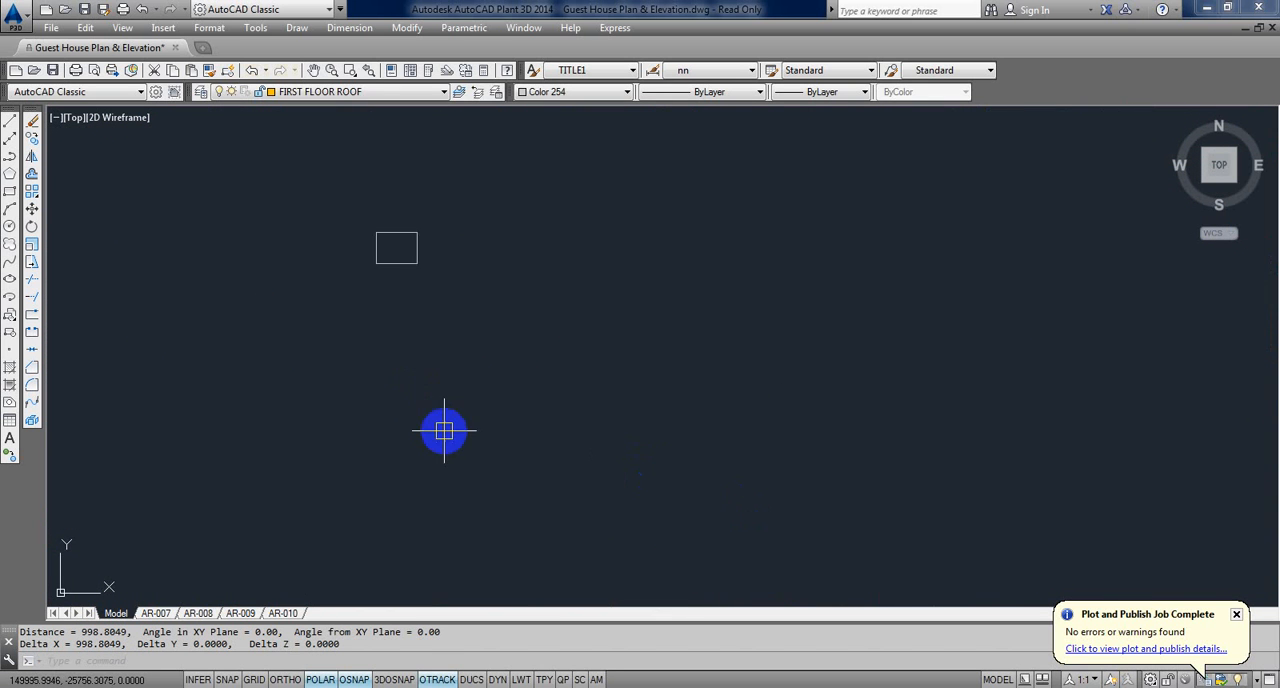
Step: Draw two connected lines that form a small box in the upper-right corner of the sheet rectangle
middle_drag(406, 237, 417, 297)
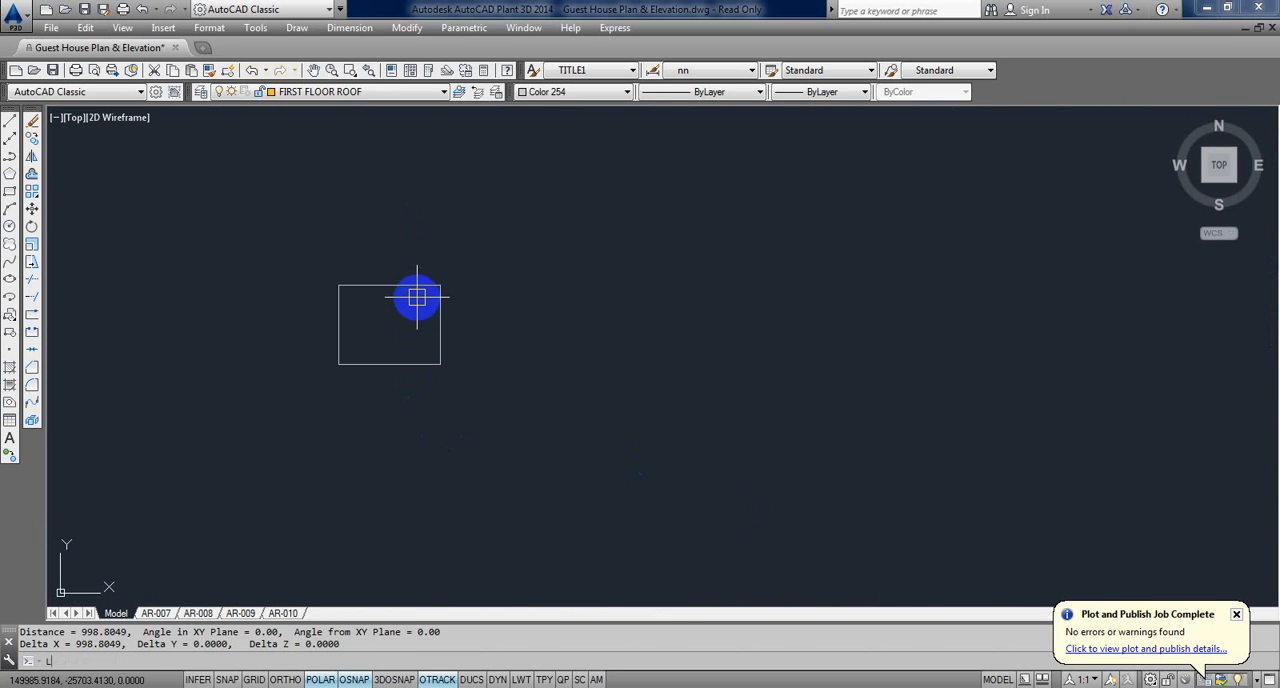
key(Return)
click(400, 287)
click(389, 312)
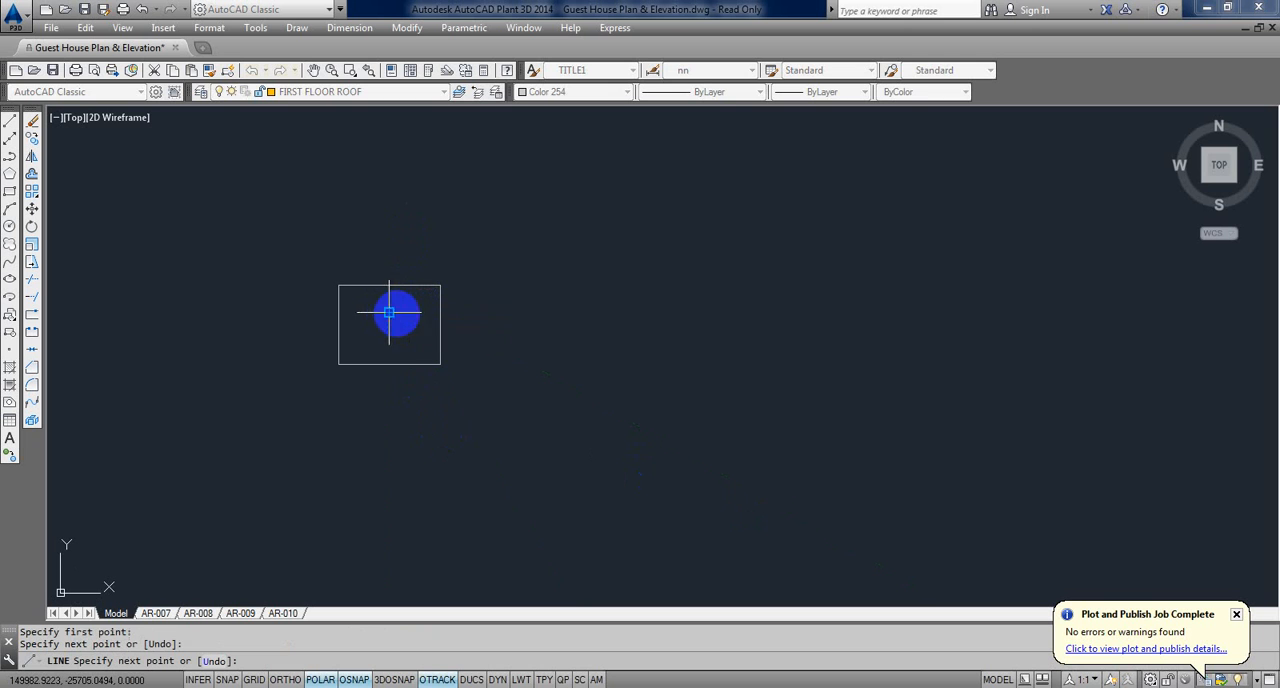
click(440, 313)
key(Return)
key(Return)
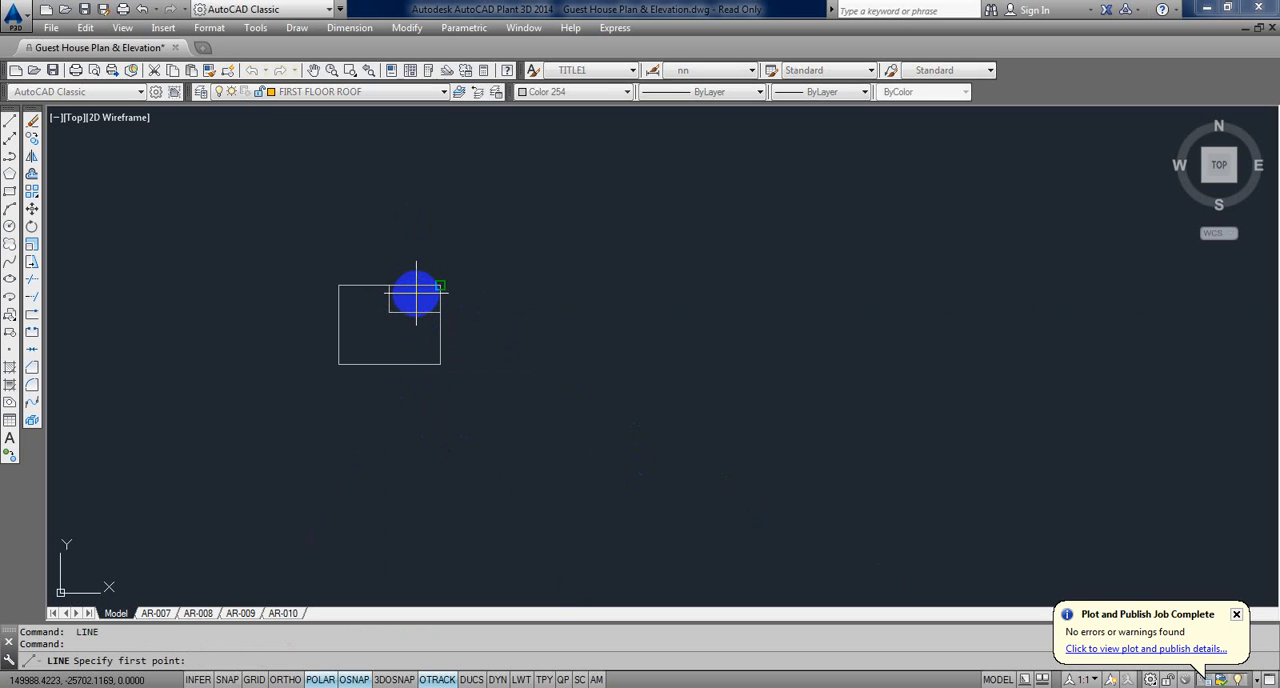
Step: Draw a vertical line through the corner box and across the sheet rectangle, then trim its ends to the rectangle's edges
click(416, 291)
click(414, 418)
key(Return)
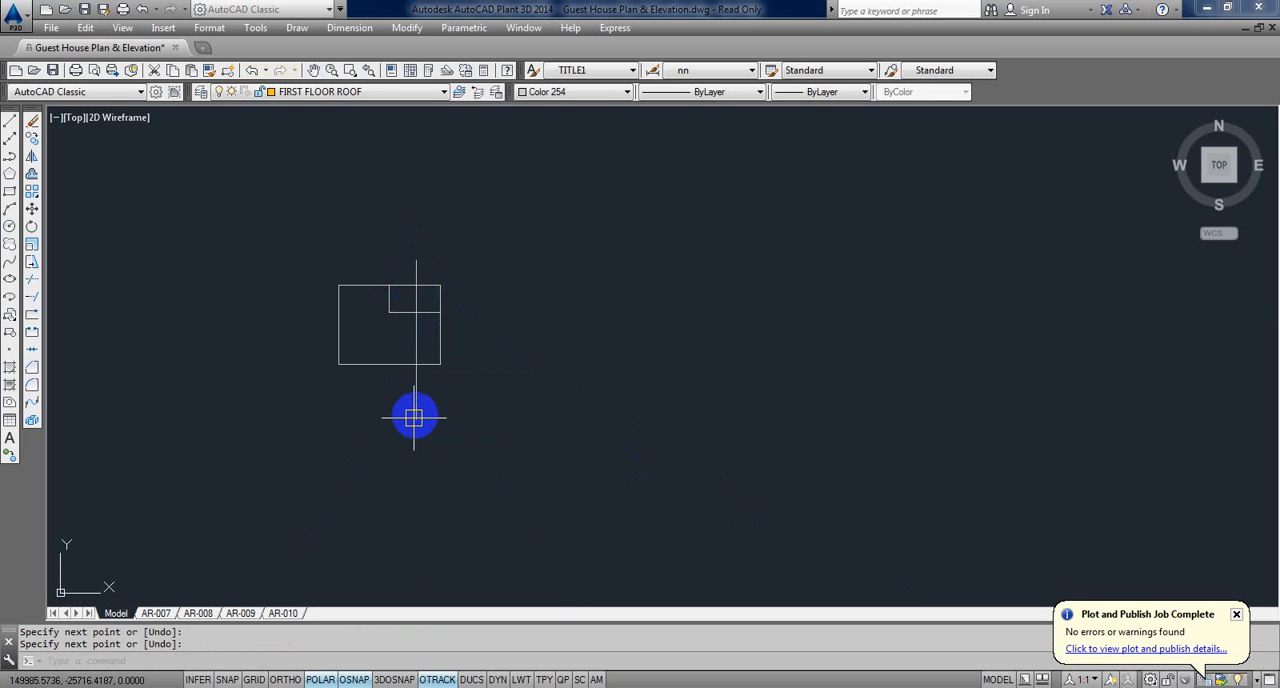
text(TR)
key(Return)
key(Return)
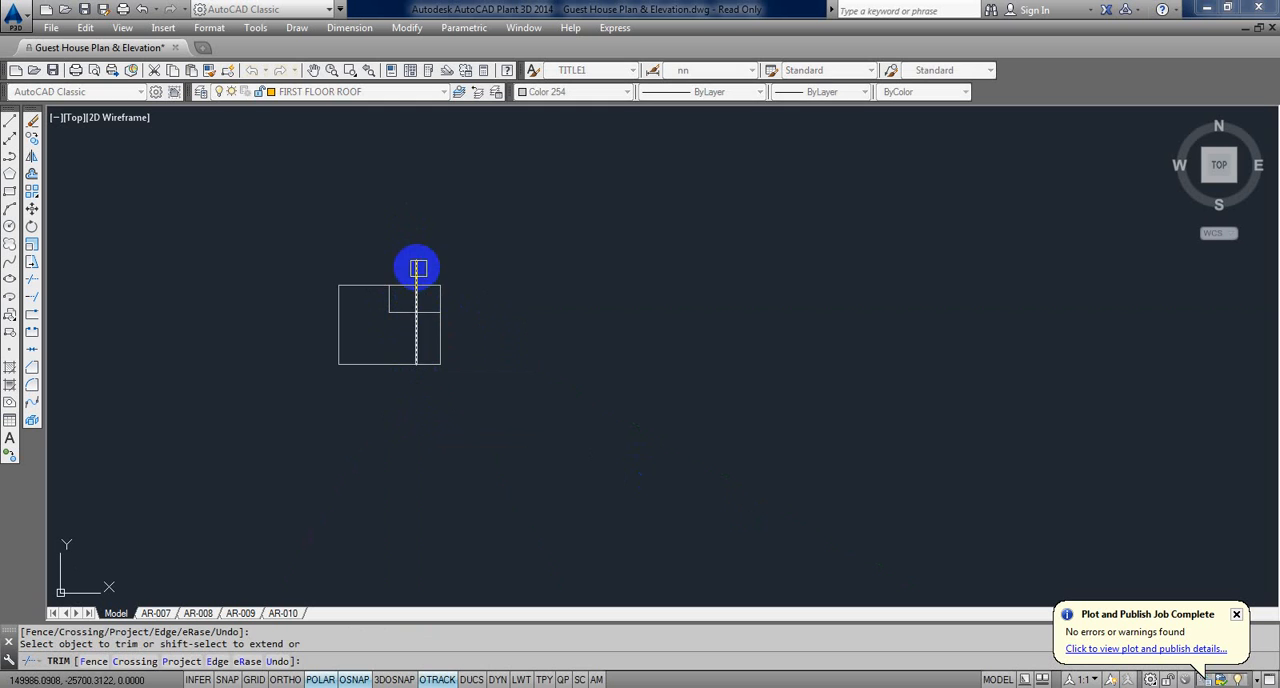
middle_drag(387, 318, 446, 347)
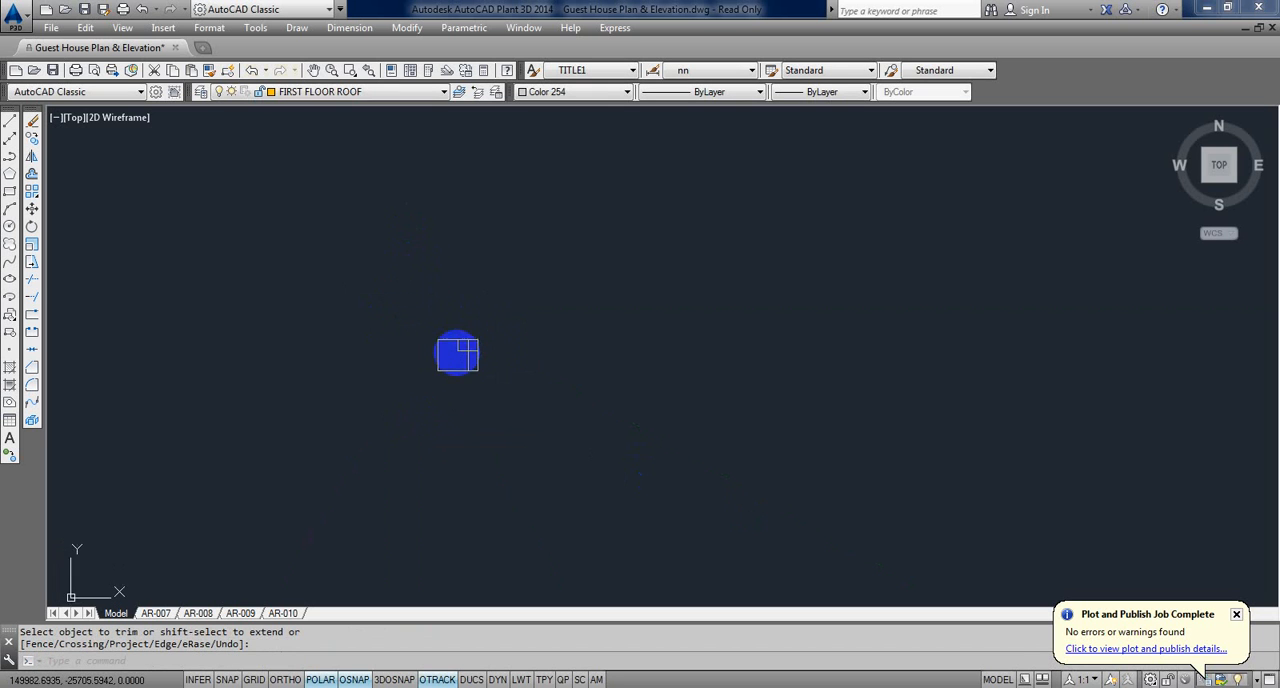
Step: Scale up the sheet rectangle and its inner lines about the lower-left corner
text(SC)
key(Return)
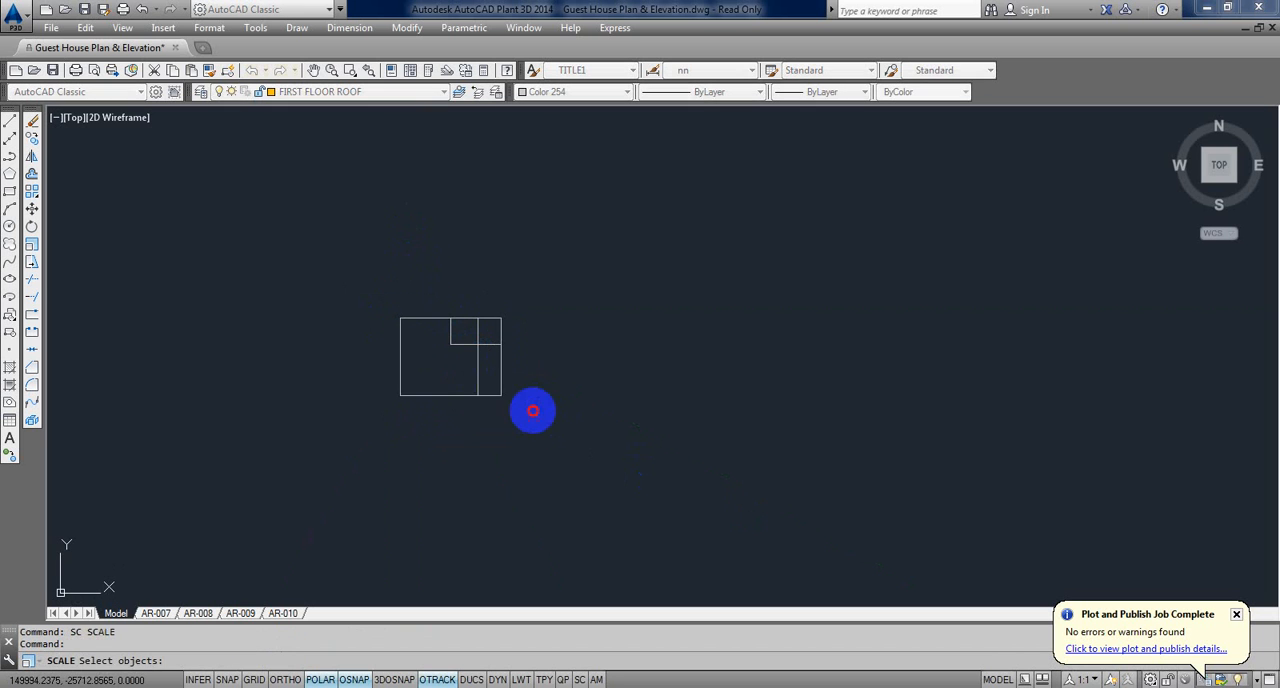
click(535, 412)
click(369, 270)
key(Return)
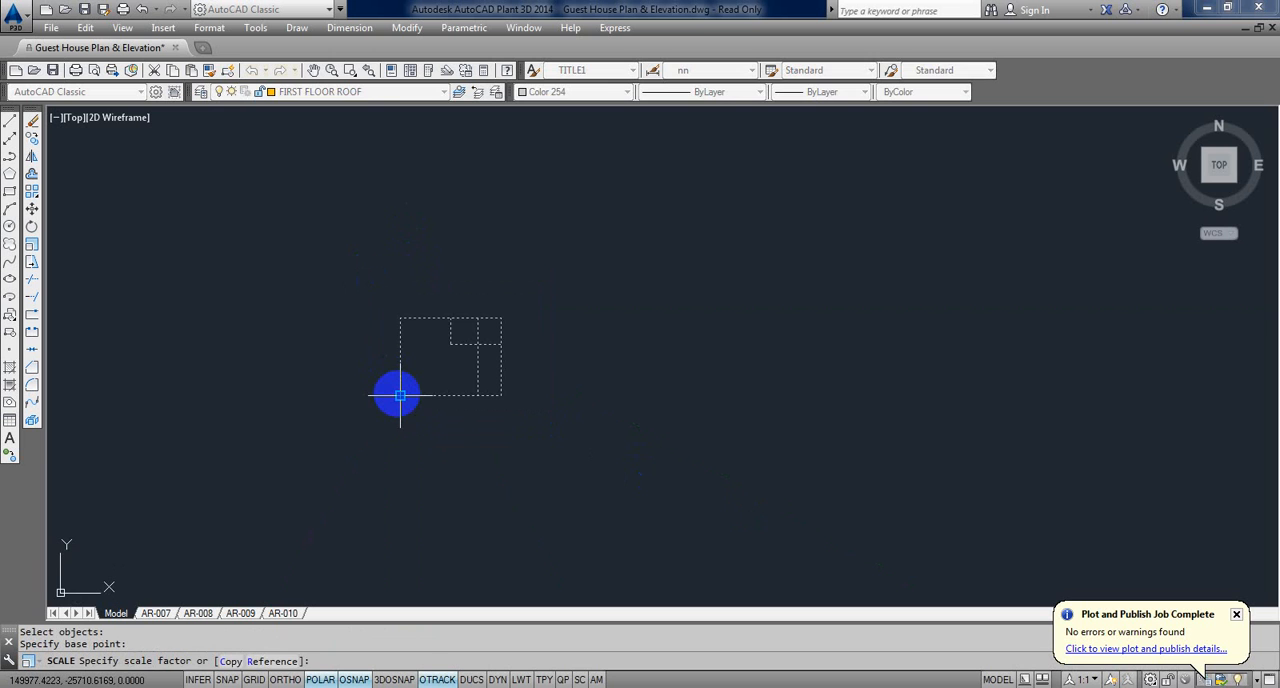
key(Return)
Step: Compare the scaled sheet rectangle with the elevations and plans within the drawing's full extents
middle_drag(397, 391, 466, 453)
text(Z)
key(Return)
text(E)
key(Return)
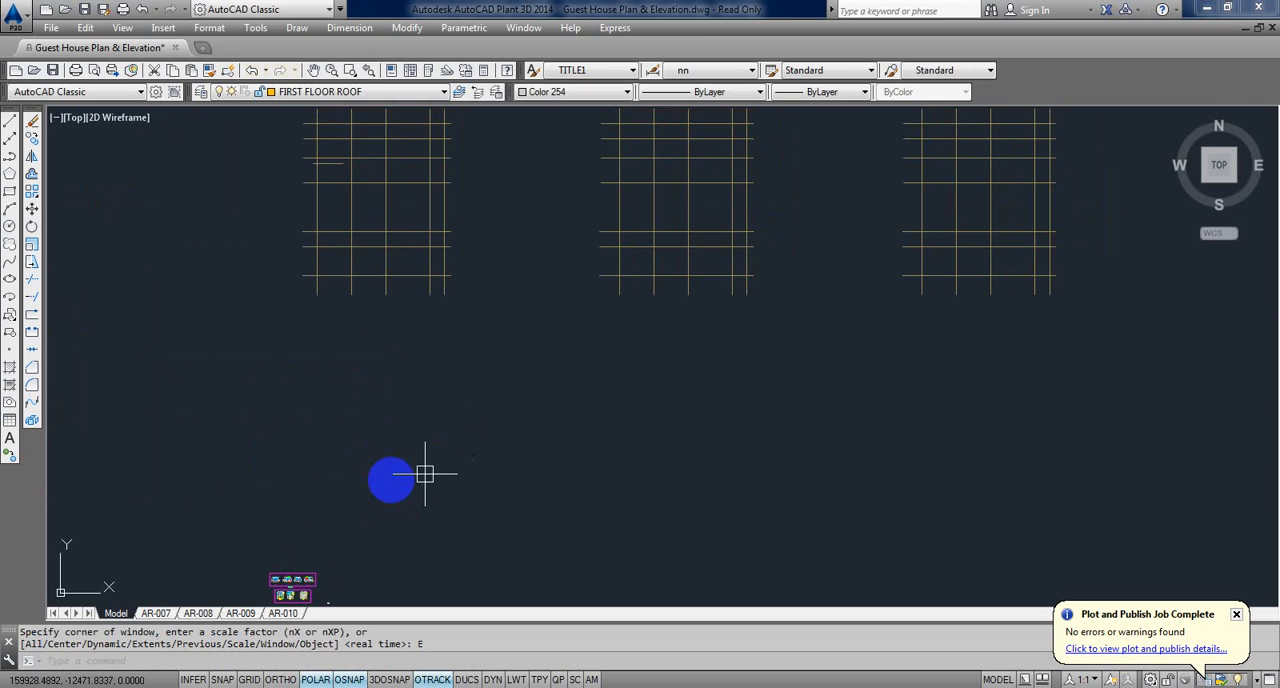
middle_drag(462, 381, 498, 395)
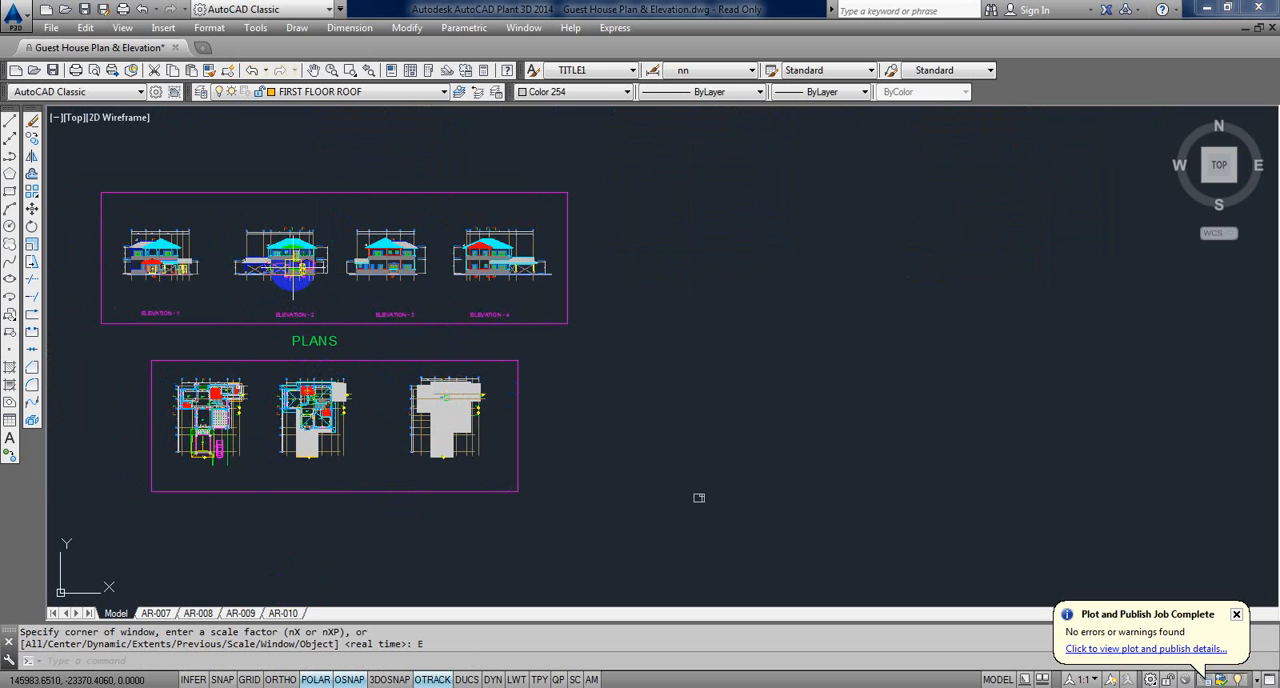
scroll(280, 283, up, 8)
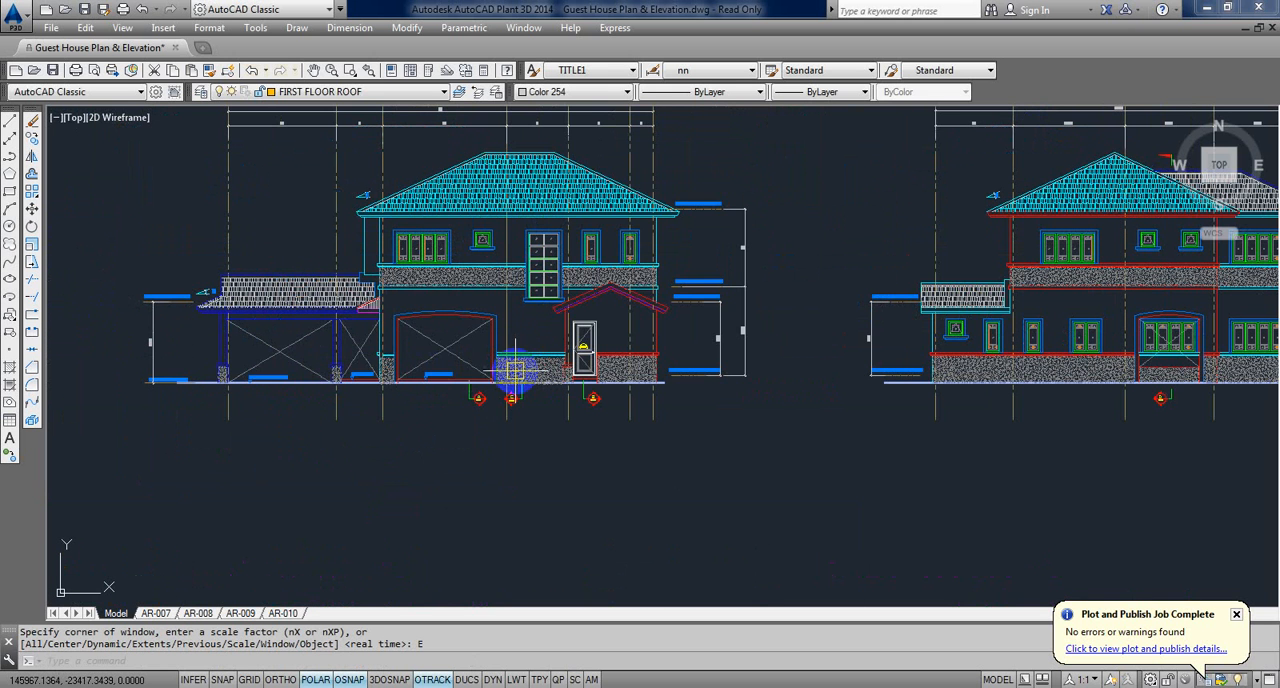
scroll(513, 370, down, 6)
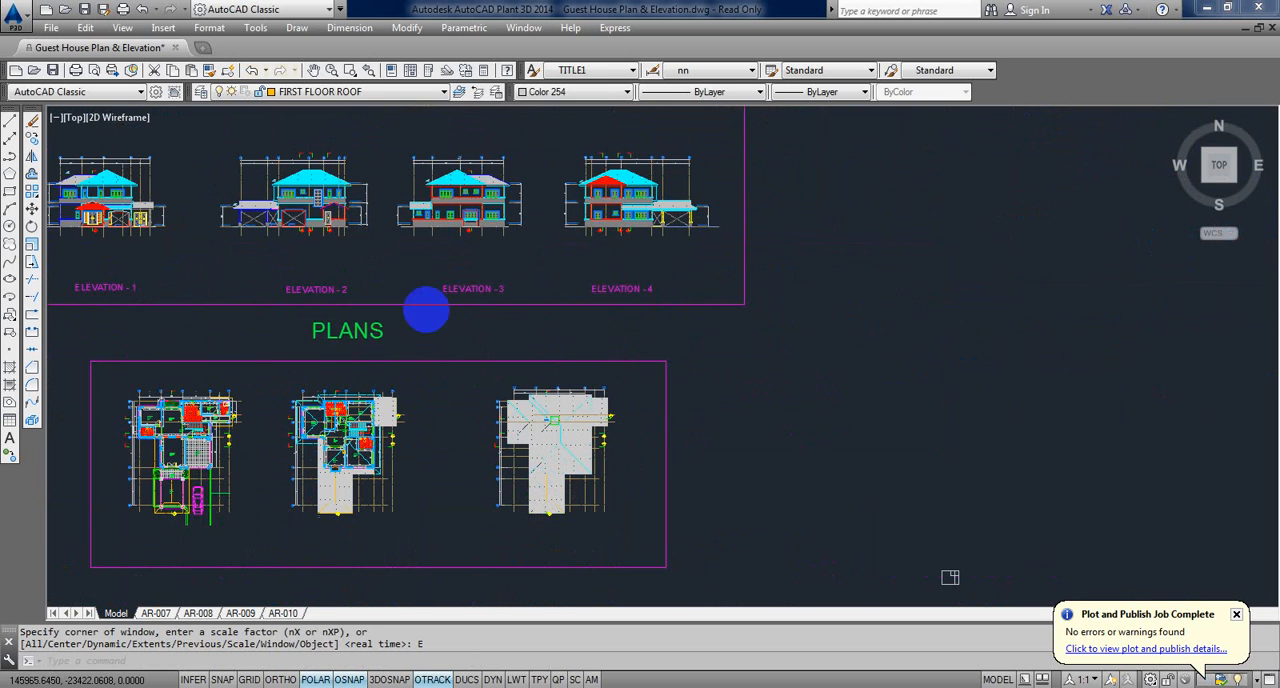
key(ctrl+z)
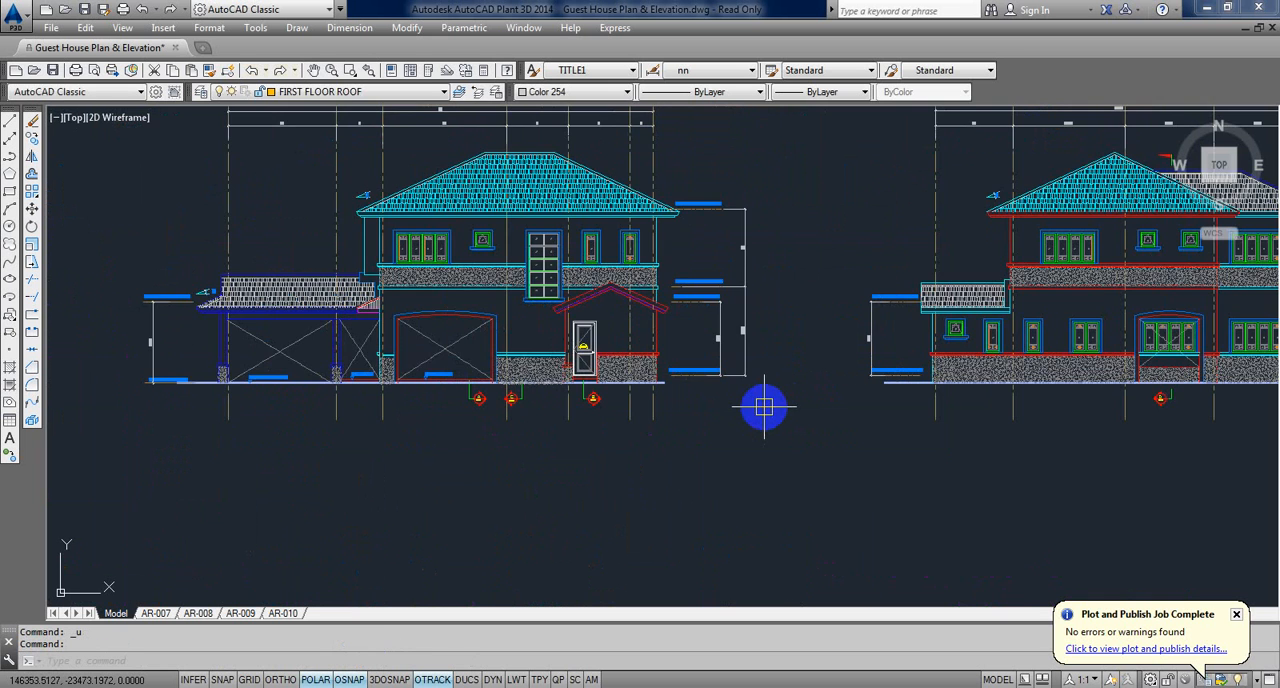
key(ctrl+z)
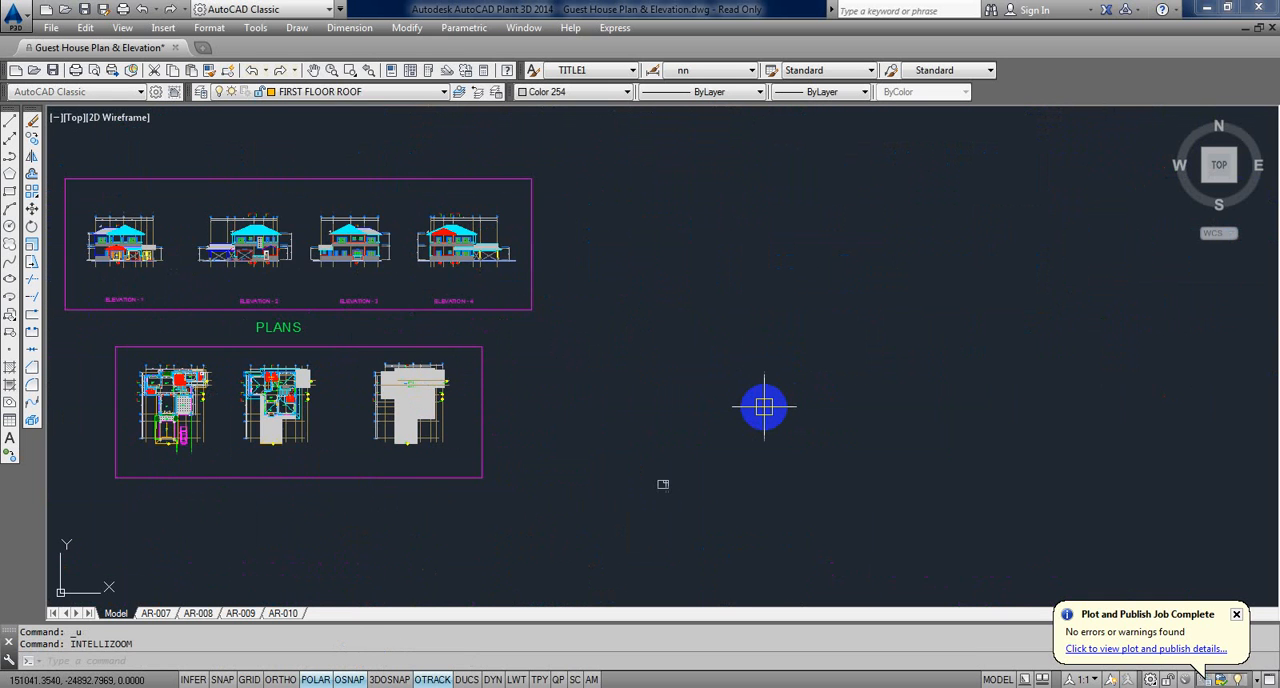
Step: Scale the sheet rectangle and its inner lines by a factor of 100 about the lower-left corner
scroll(763, 407, down, 8)
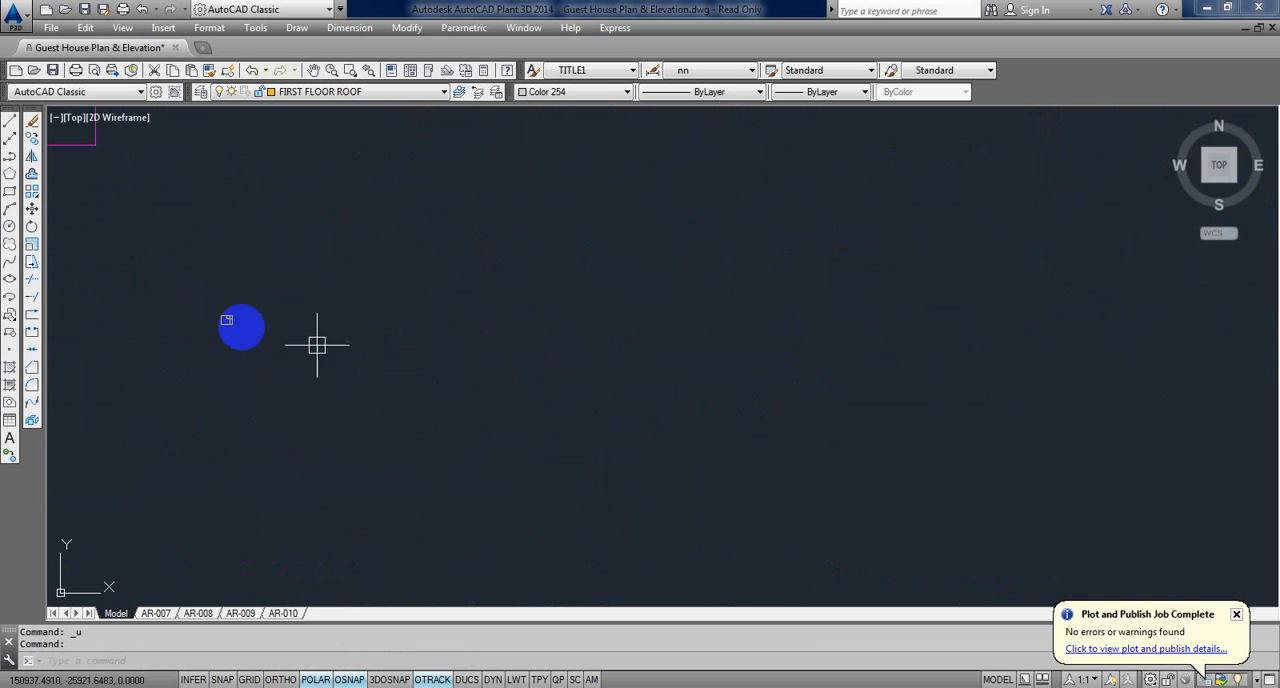
scroll(391, 387, up, 8)
scroll(385, 385, up, 4)
text(sc)
key(Return)
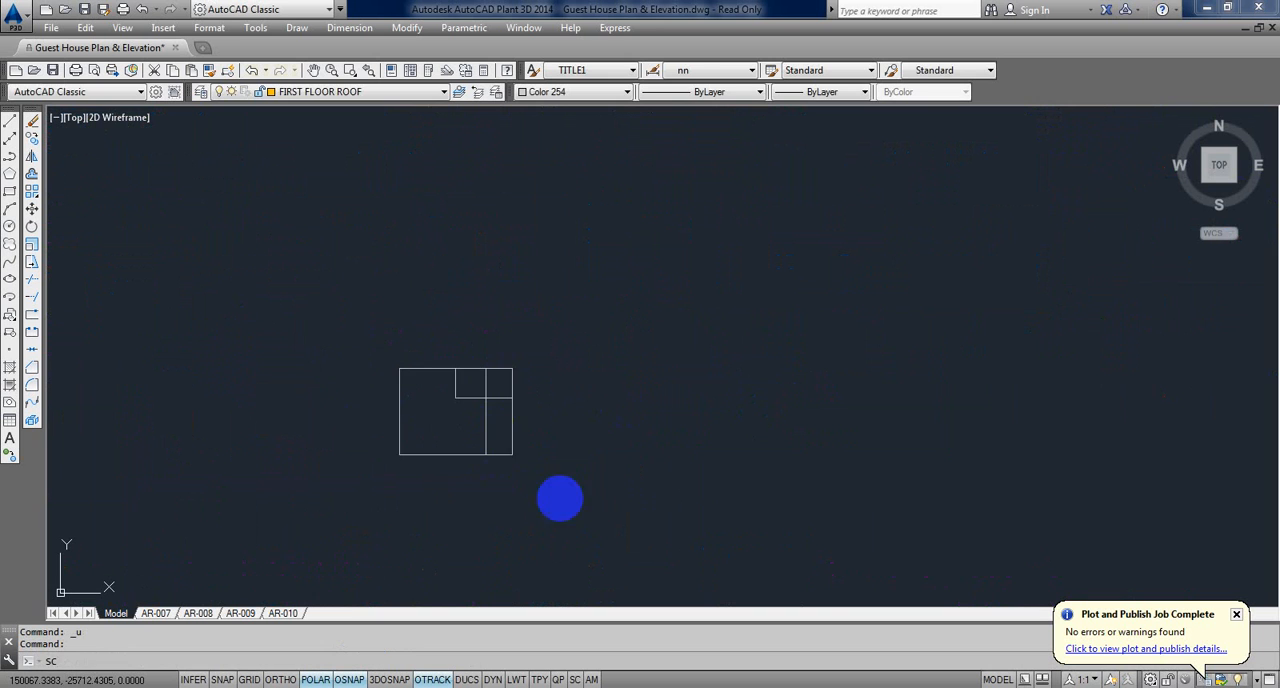
click(570, 491)
click(293, 306)
key(Return)
click(401, 452)
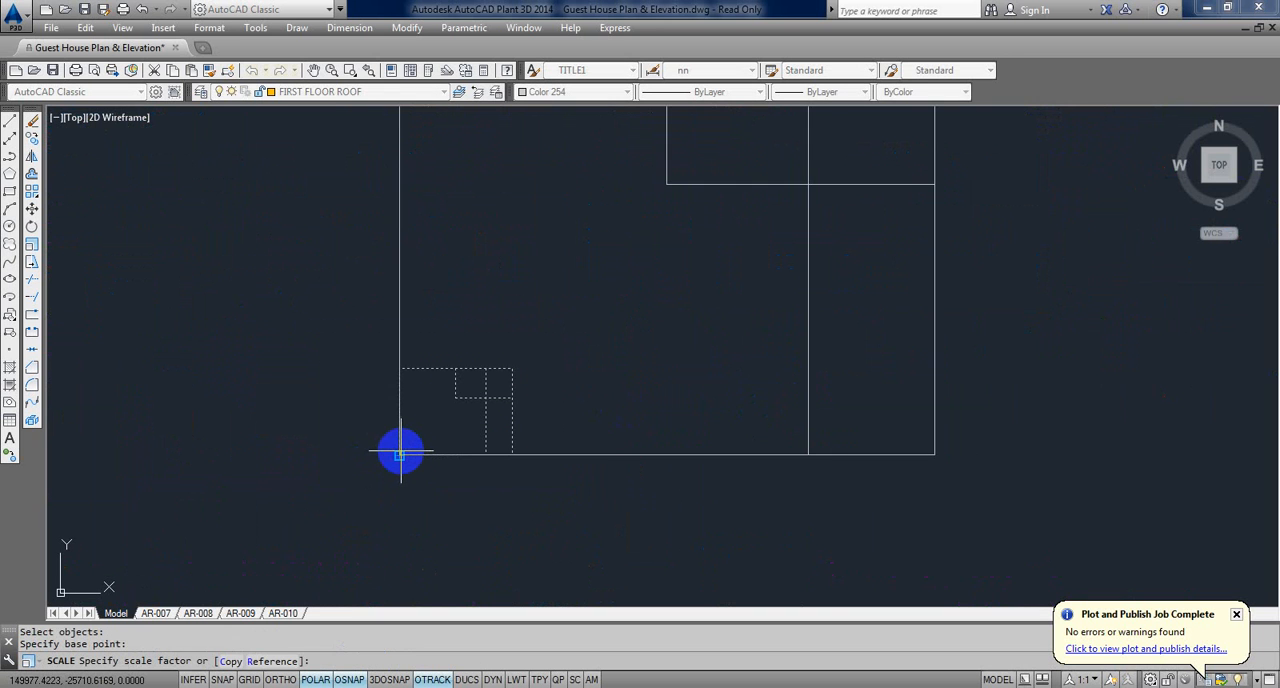
text(100)
key(Return)
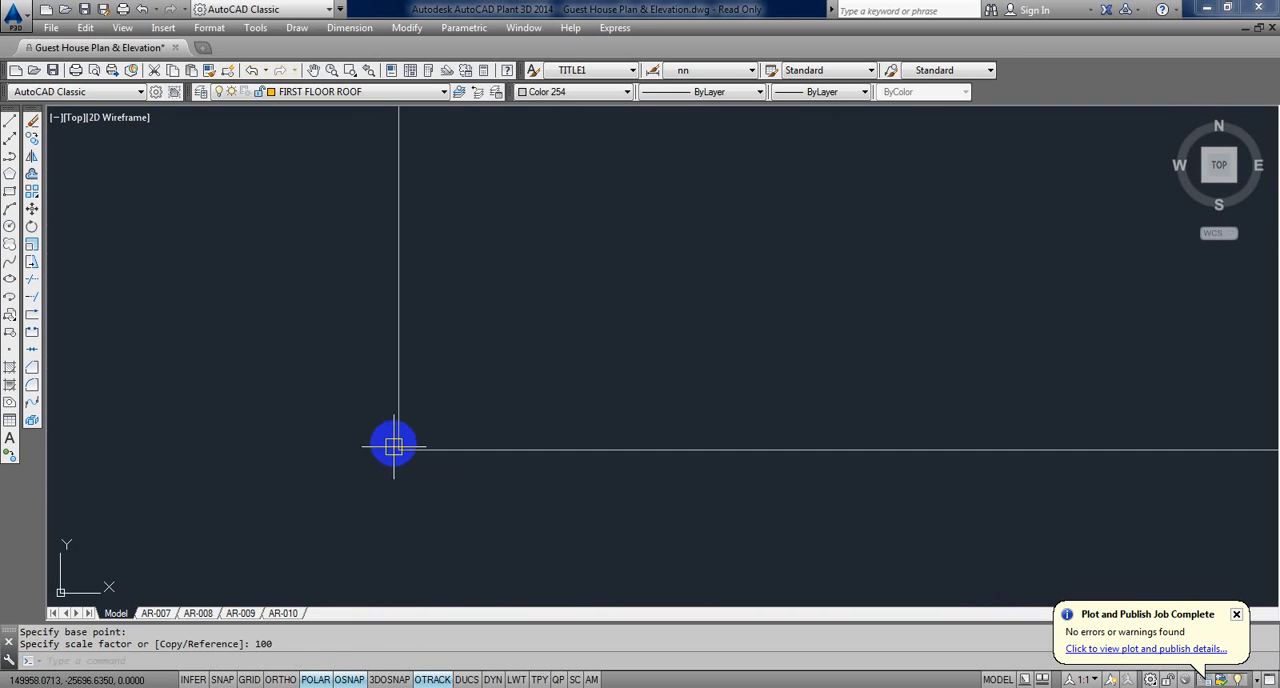
Step: Scale the enlarged sheet rectangle and its inner lines by a factor of 1/10 about the lower-left corner
text(z)
key(Return)
text(e)
key(Return)
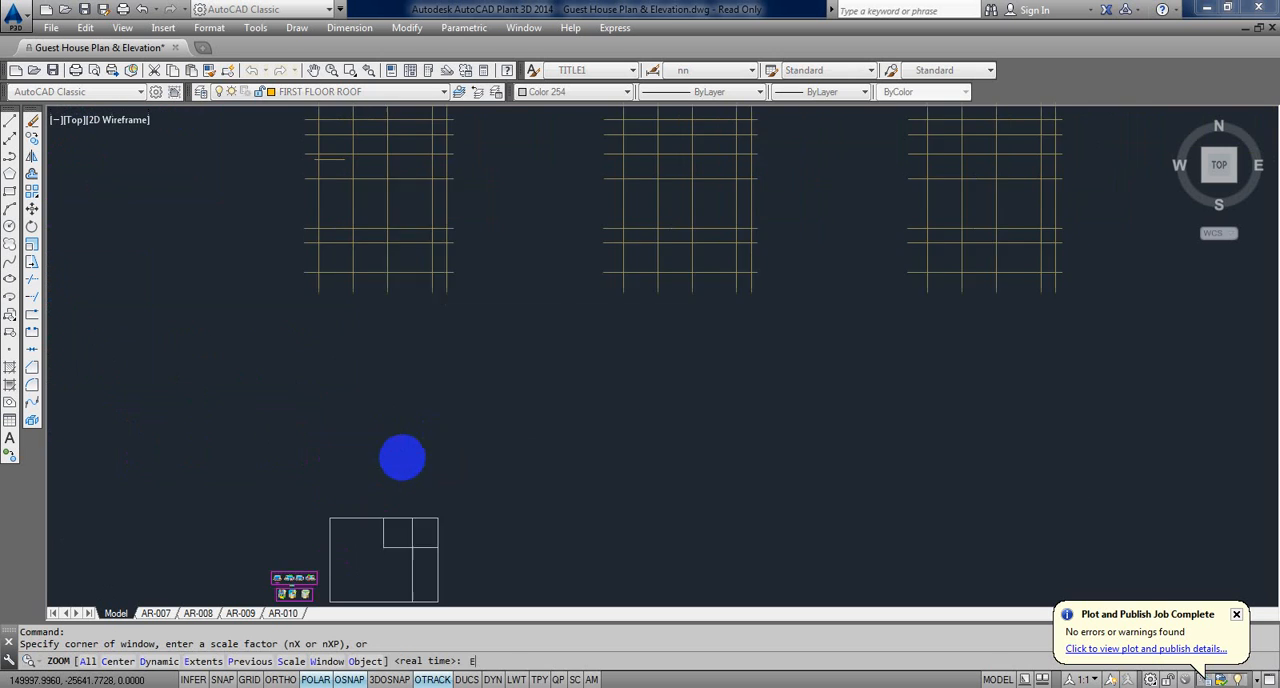
scroll(357, 517, up, 6)
scroll(397, 506, down, 3)
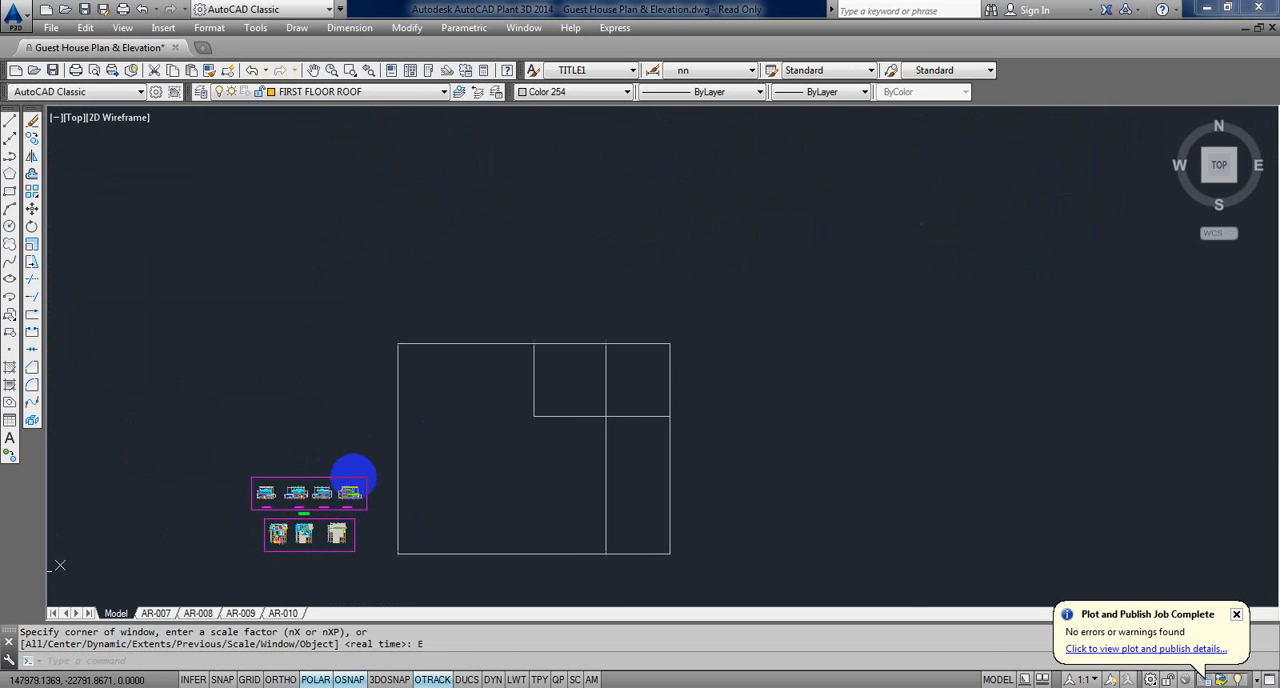
scroll(397, 483, up, 1)
text(sc)
key(Return)
click(693, 583)
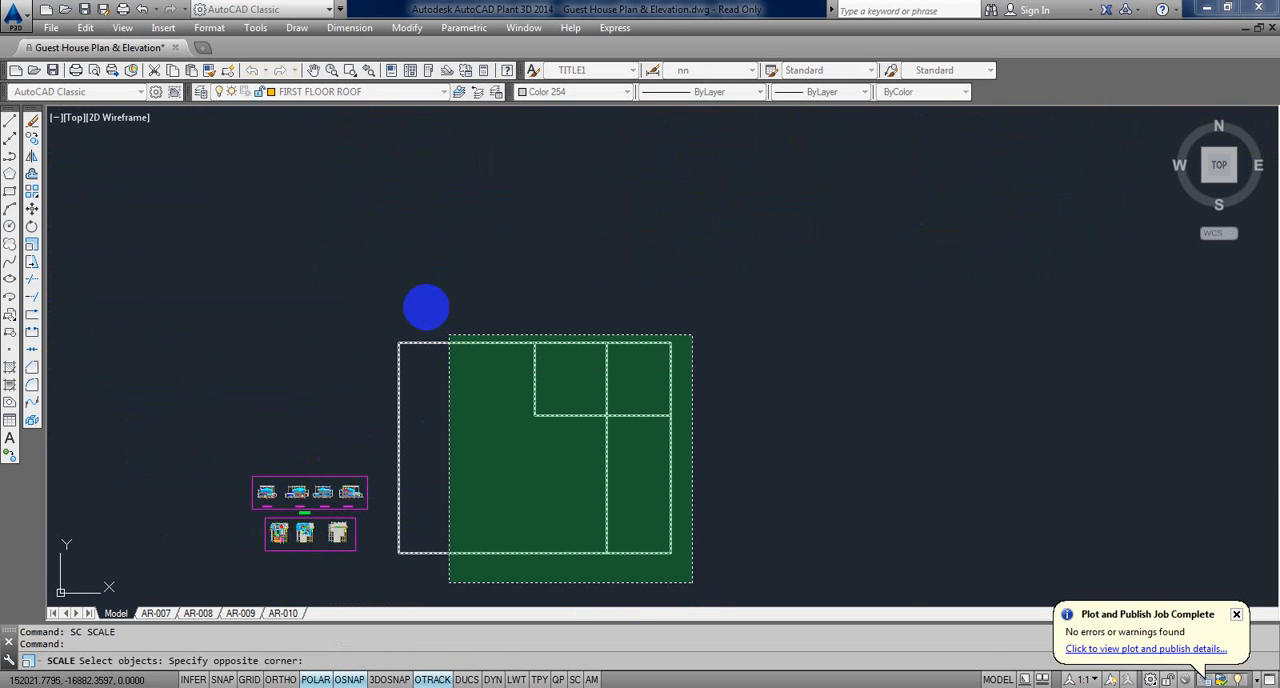
click(385, 287)
key(Return)
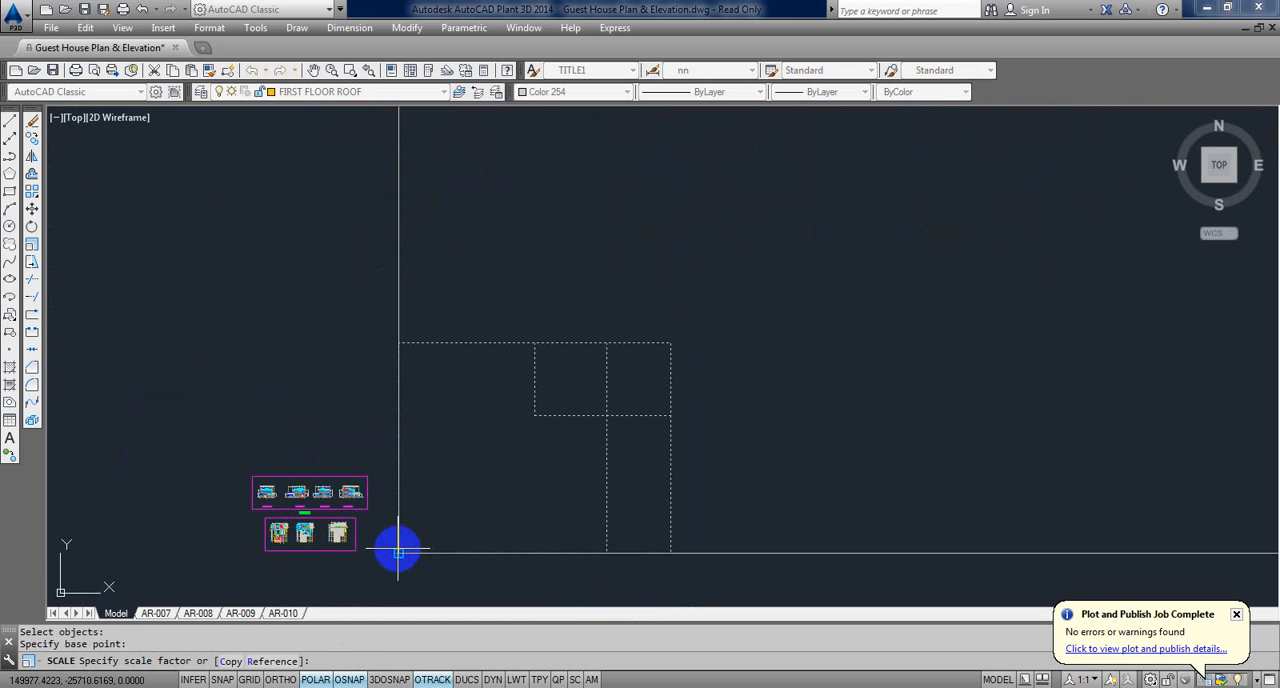
text(1/10)
key(Return)
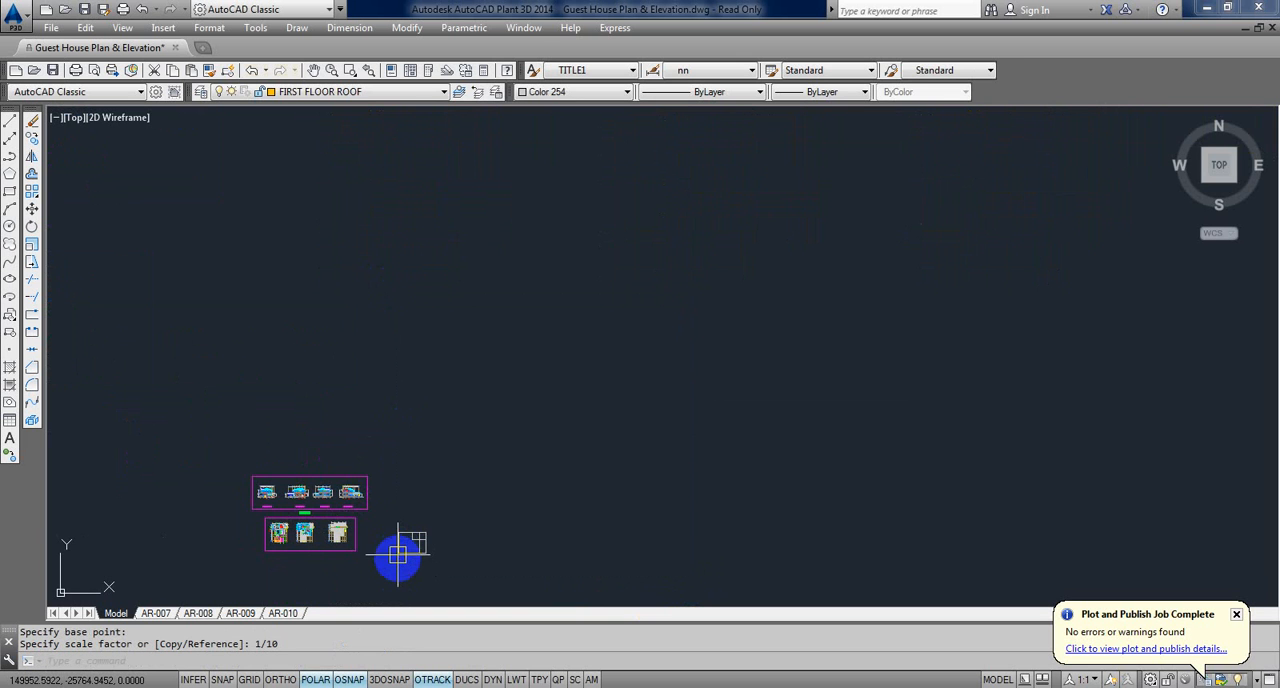
Step: Copy the Elevation-2 drawing into the scaled sheet rectangle, above its lower edge
scroll(340, 520, up, 4)
middle_drag(482, 521, 599, 513)
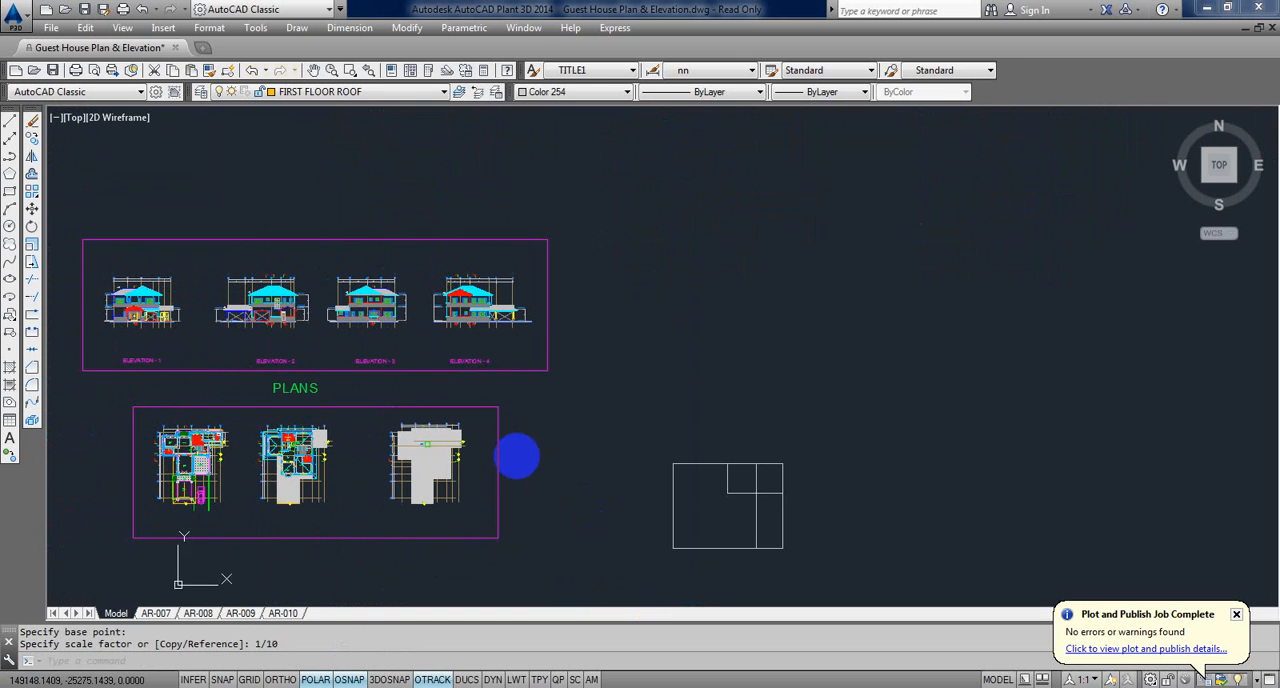
key(Return)
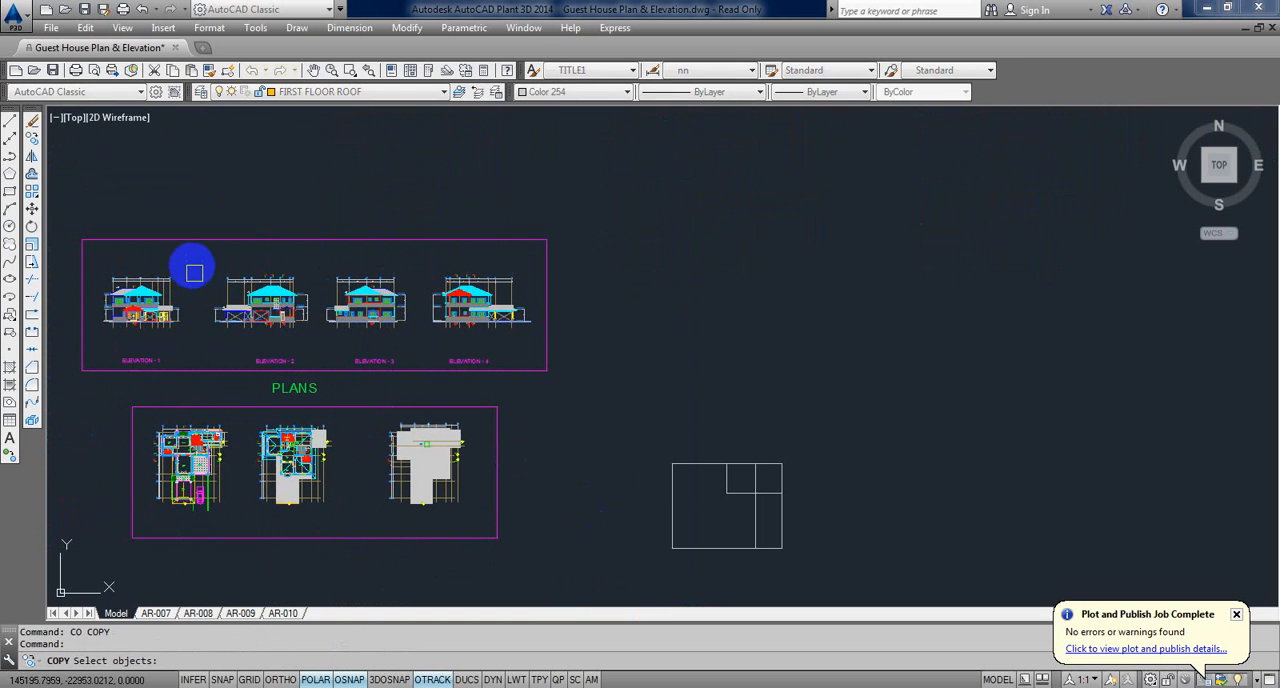
click(191, 266)
click(316, 337)
key(Return)
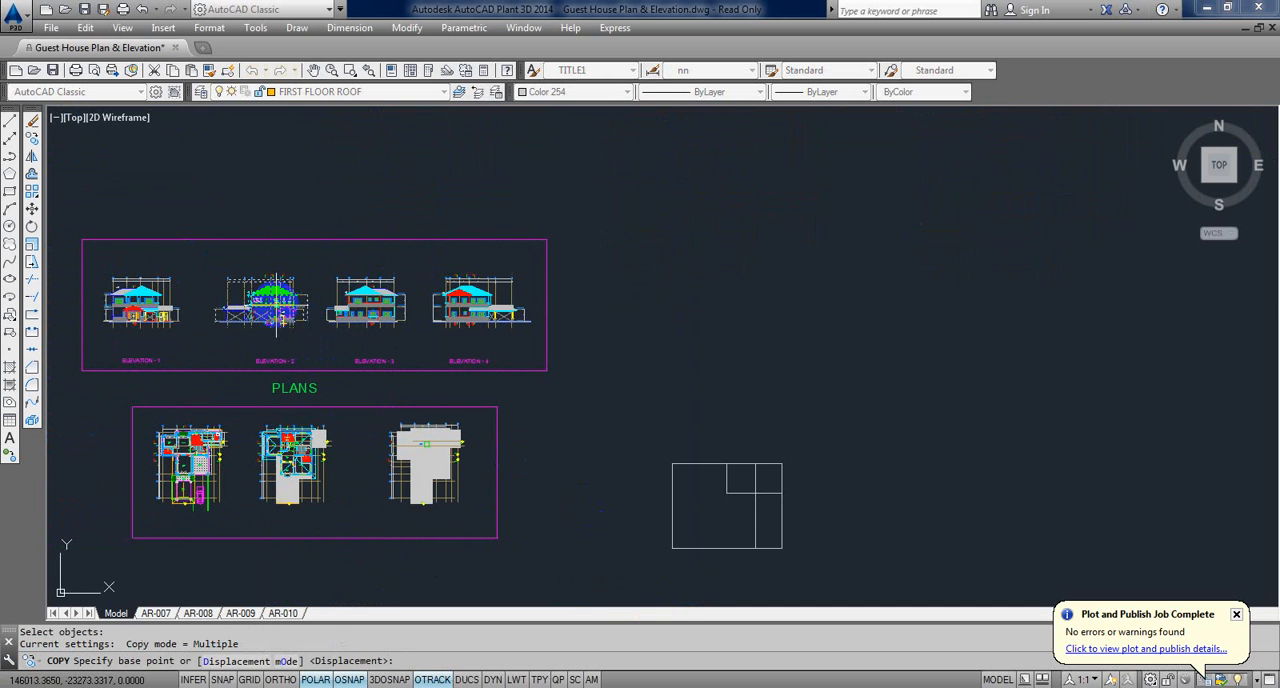
click(278, 305)
middle_drag(581, 421, 529, 401)
scroll(645, 470, up, 6)
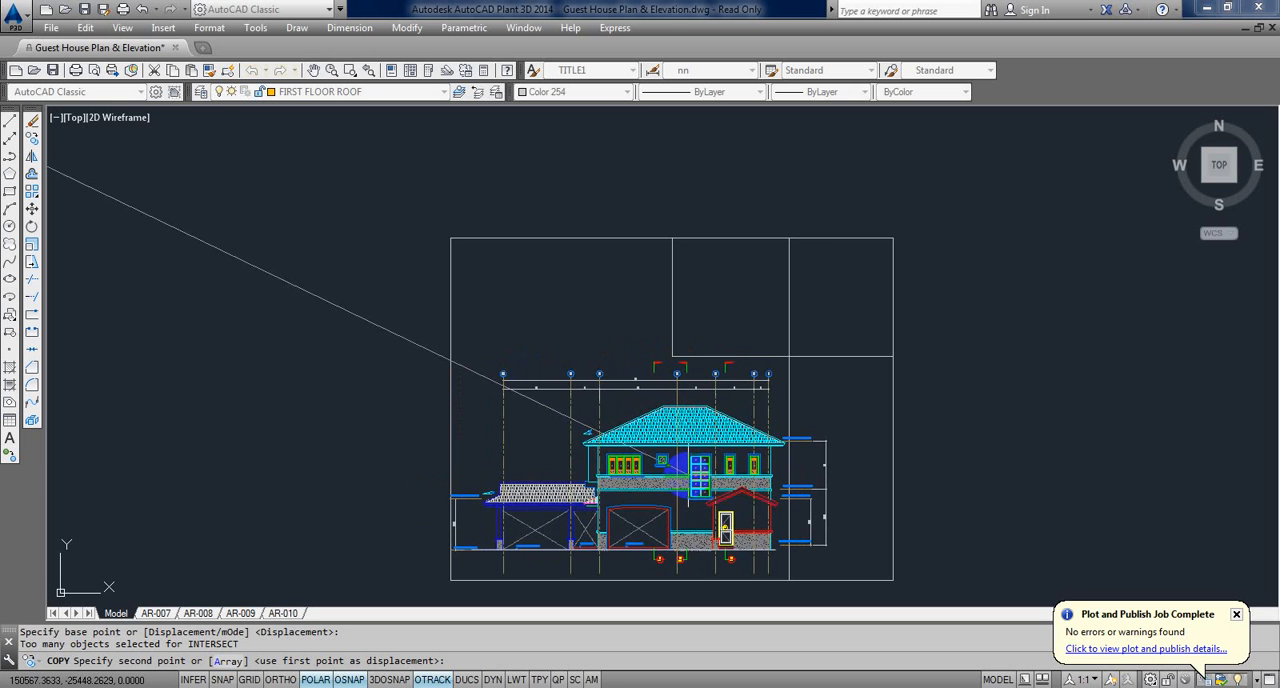
click(683, 470)
scroll(886, 431, down, 2)
scroll(886, 431, down, 2)
middle_drag(886, 431, 851, 411)
key(Escape)
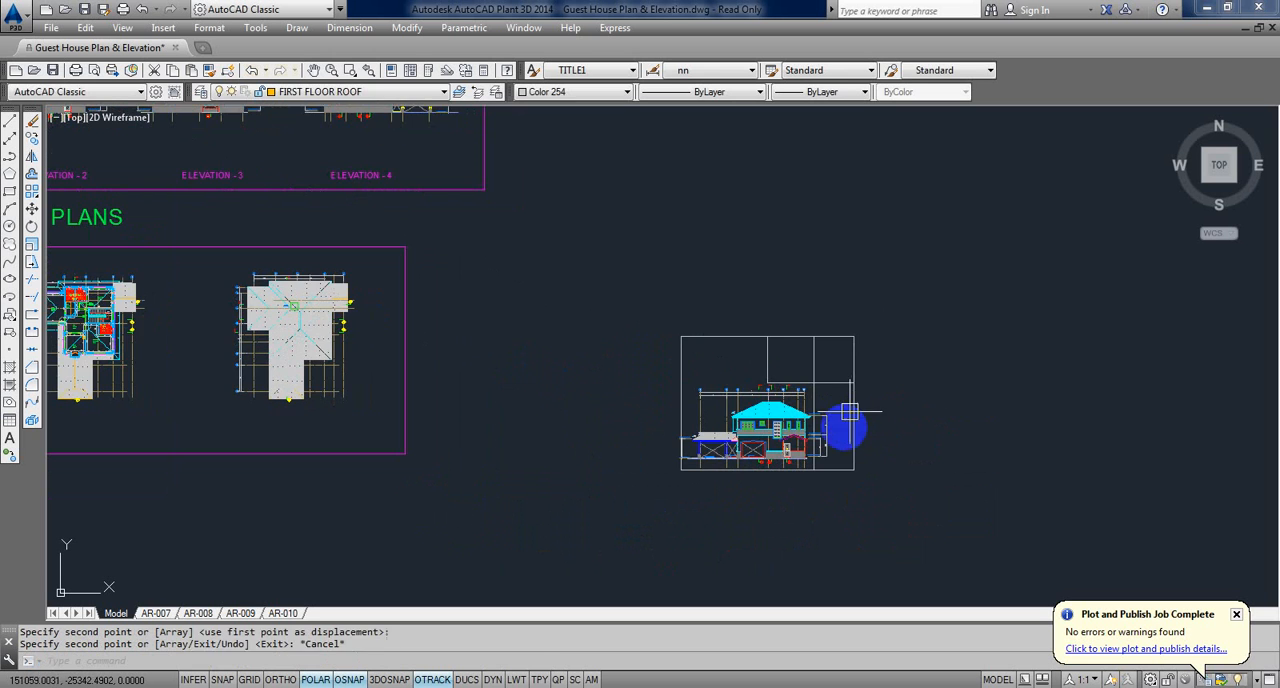
key(Escape)
Step: Start a plot of the model using the Adobe PDF plotter and A4 paper size
scroll(806, 452, up, 2)
key(ctrl+p)
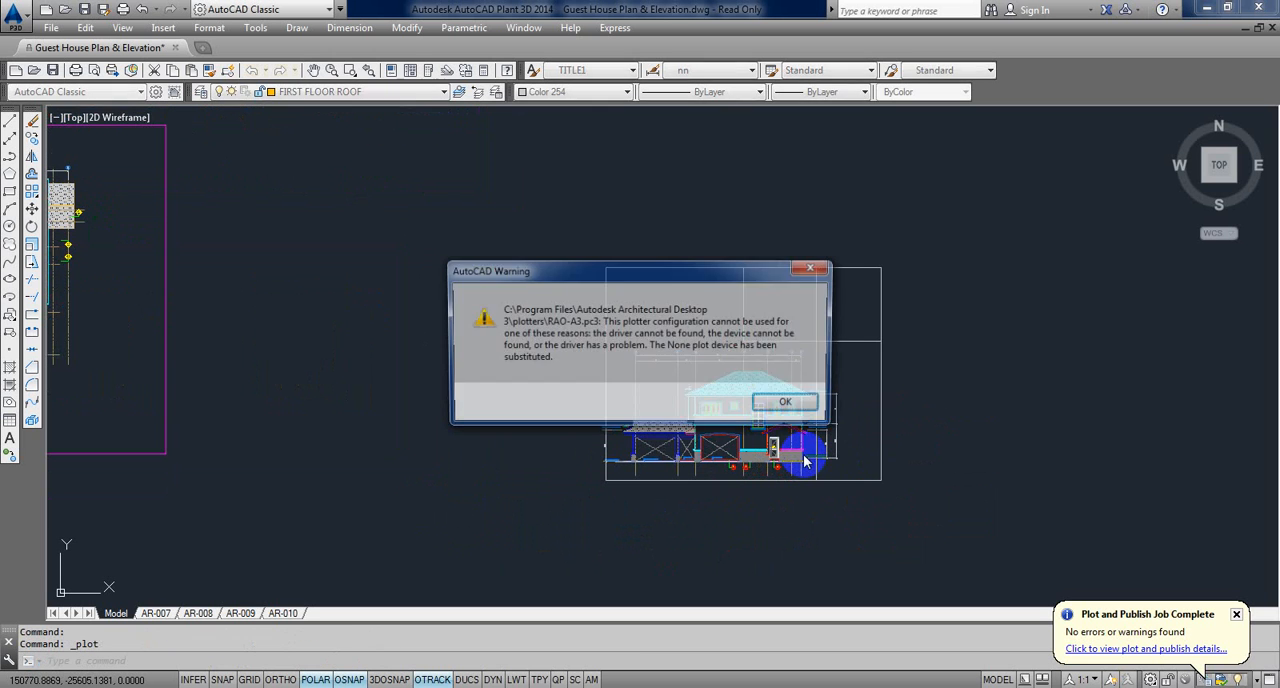
click(783, 403)
click(560, 231)
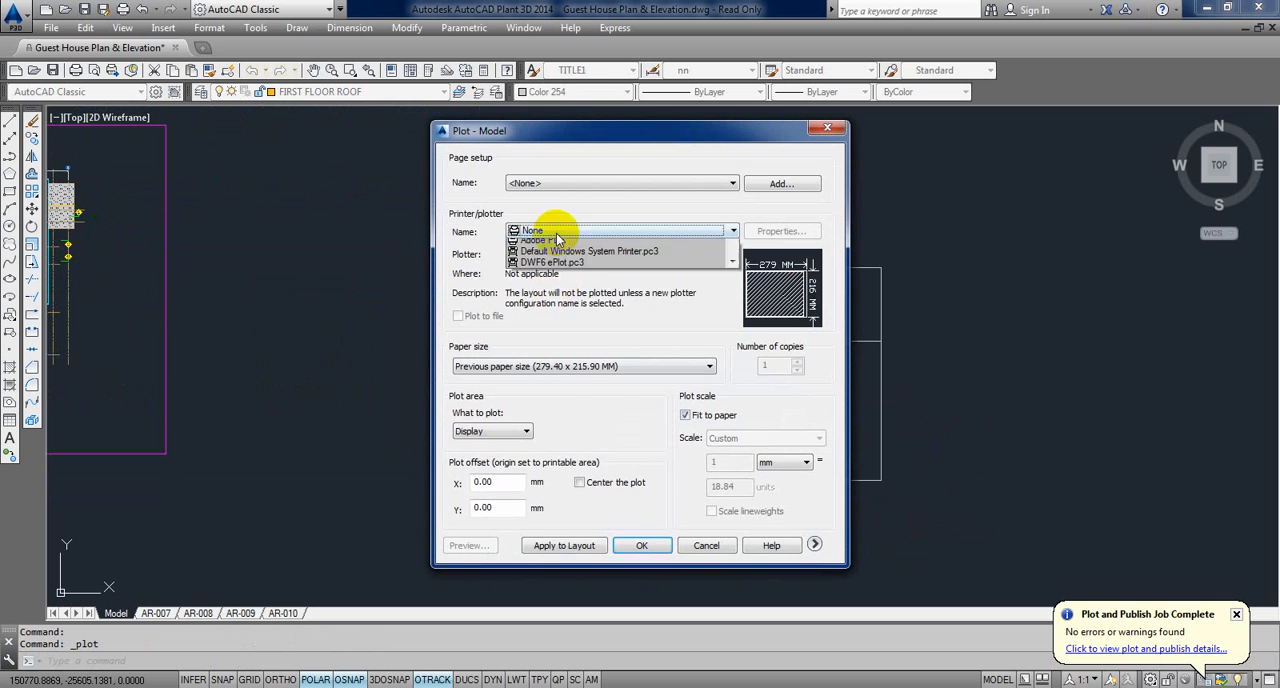
click(525, 281)
click(545, 366)
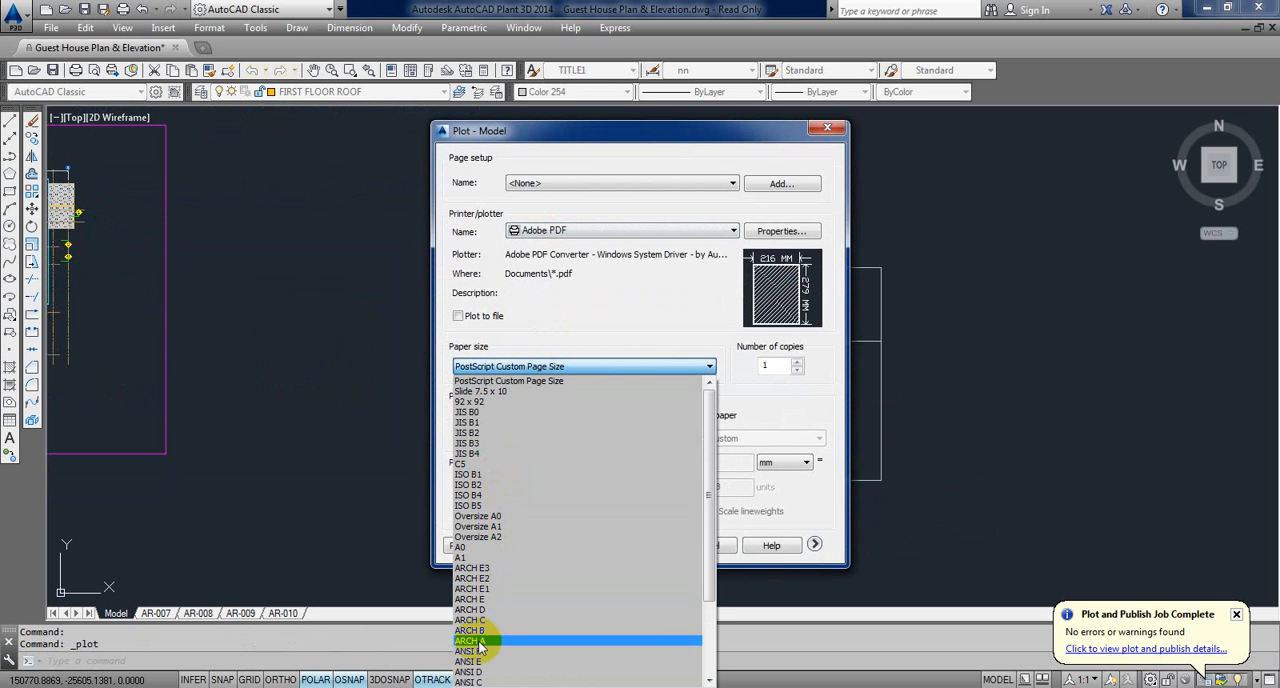
scroll(480, 540, down, 3)
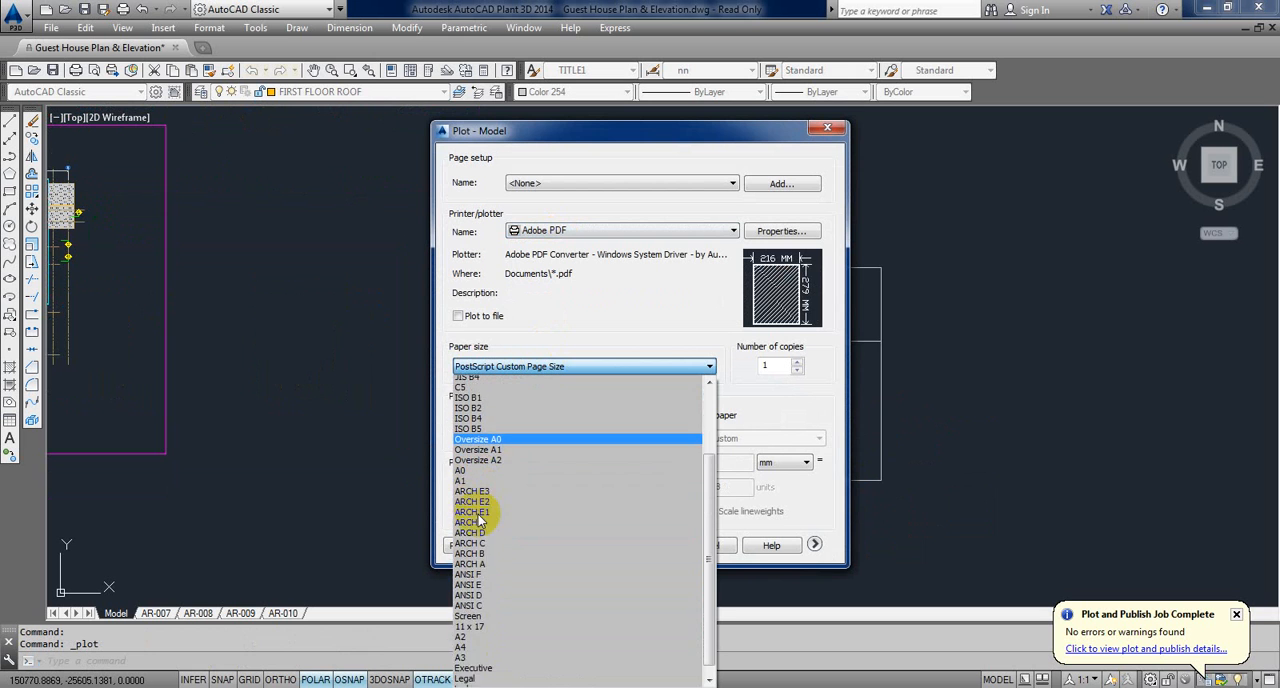
click(478, 620)
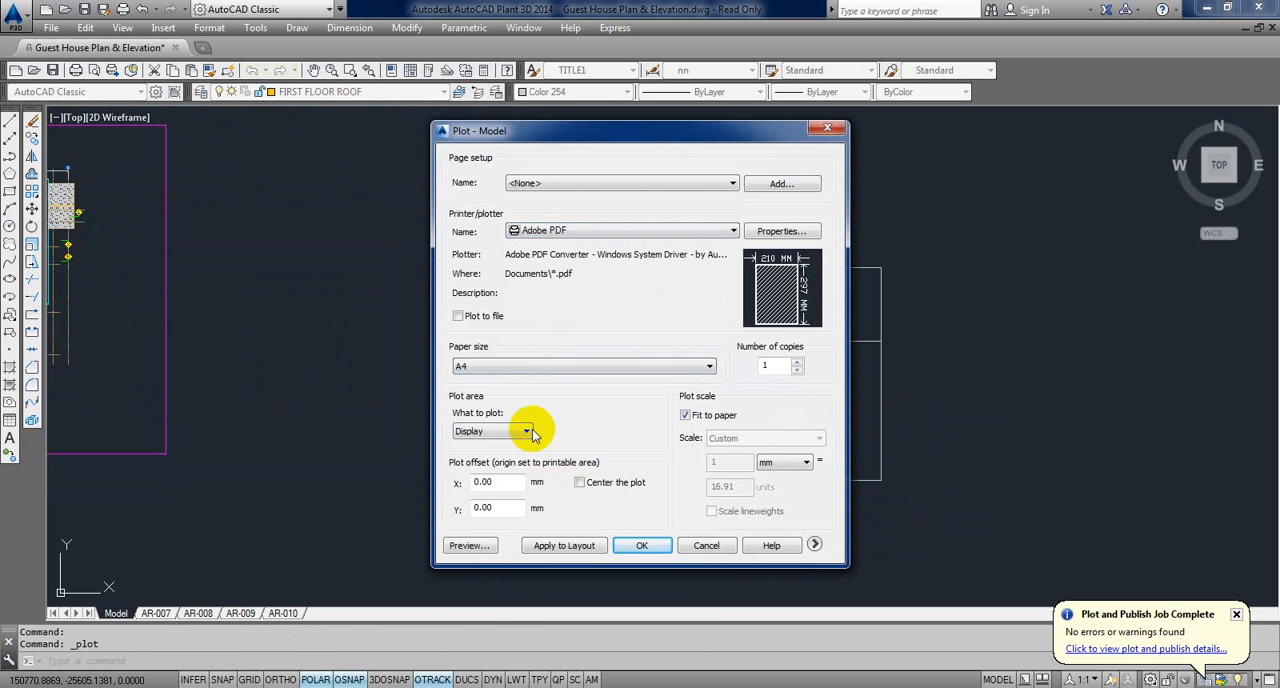
Step: Set the plot area to a window around the sheet rectangle containing the copied elevation
click(529, 432)
click(479, 477)
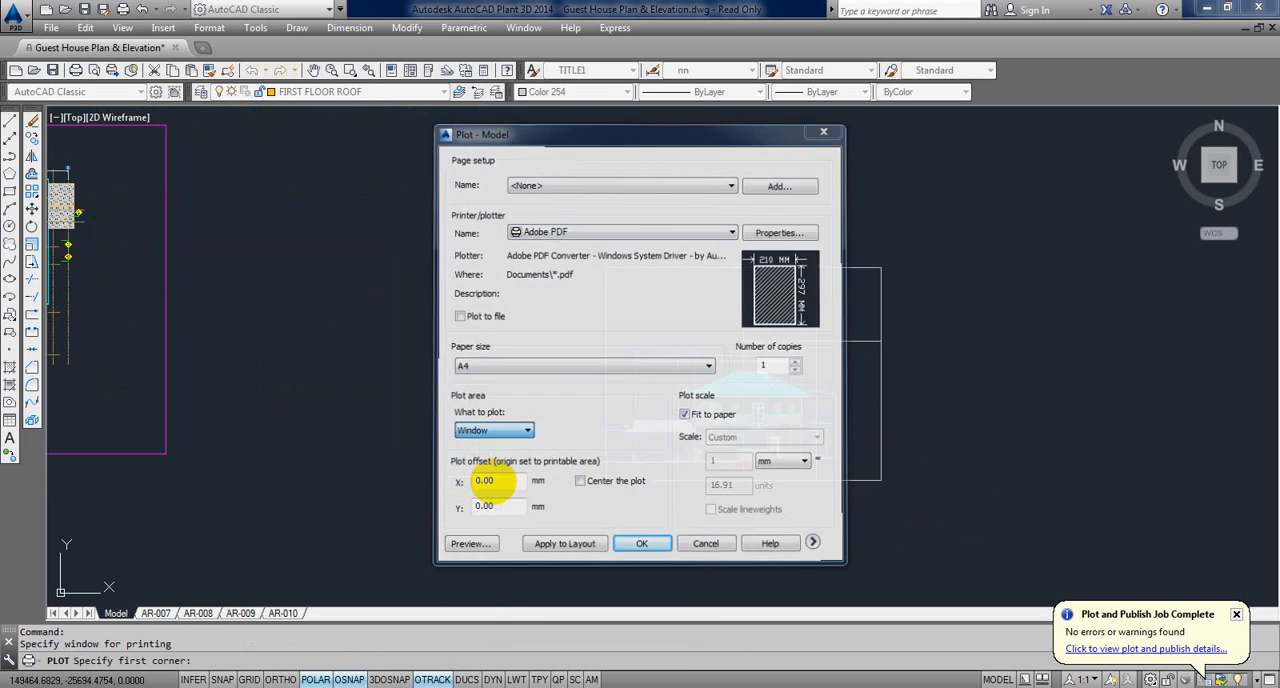
click(607, 480)
click(900, 246)
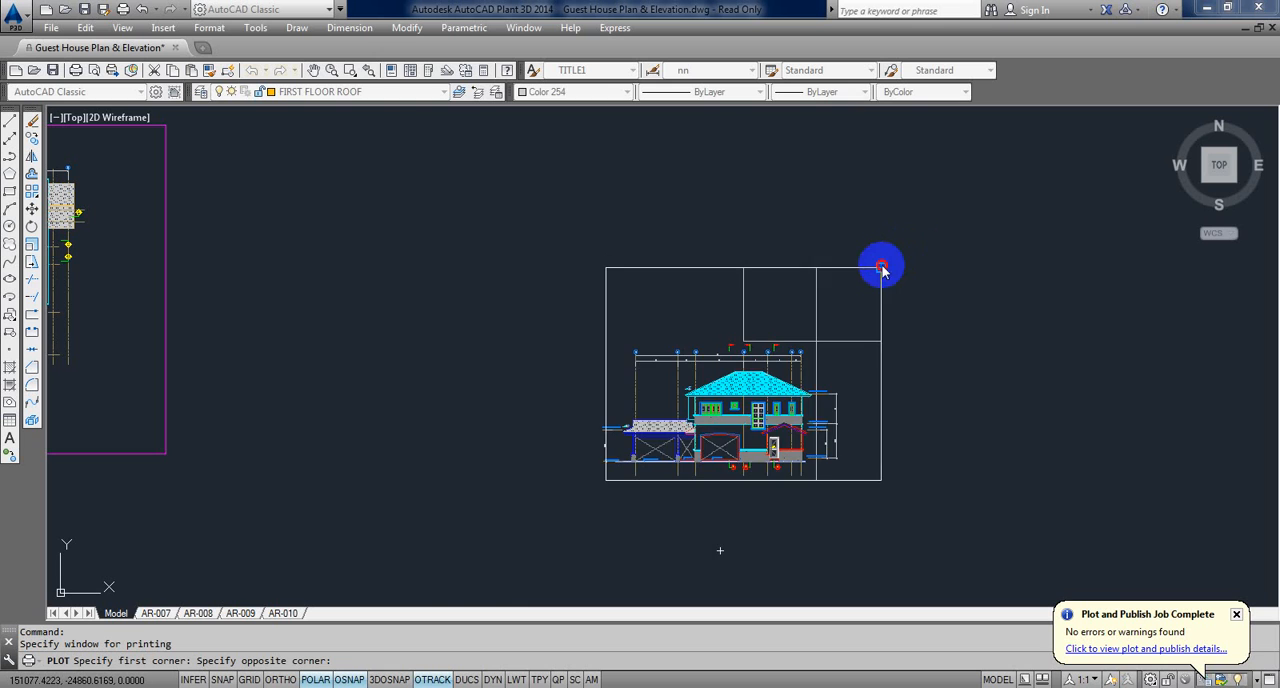
Step: Preview the A4 plot of the sheet rectangle and leave the plot setup without plotting
click(466, 546)
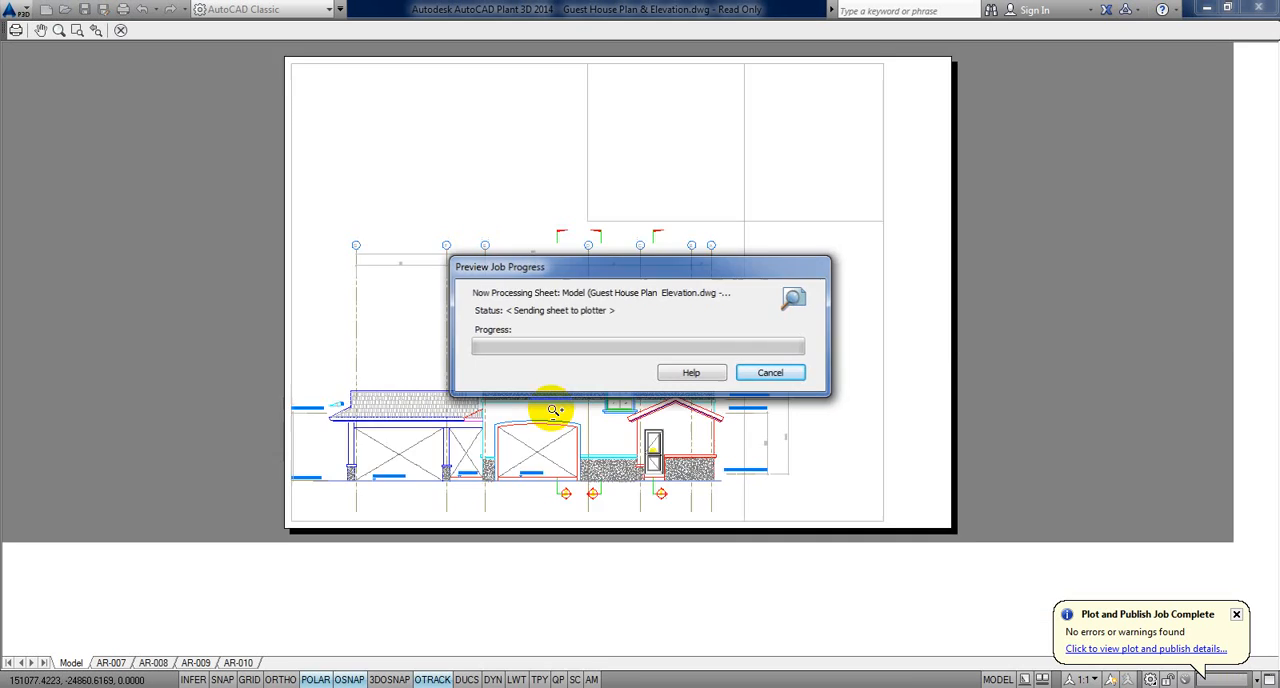
scroll(560, 428, up, 5)
scroll(560, 430, down, 5)
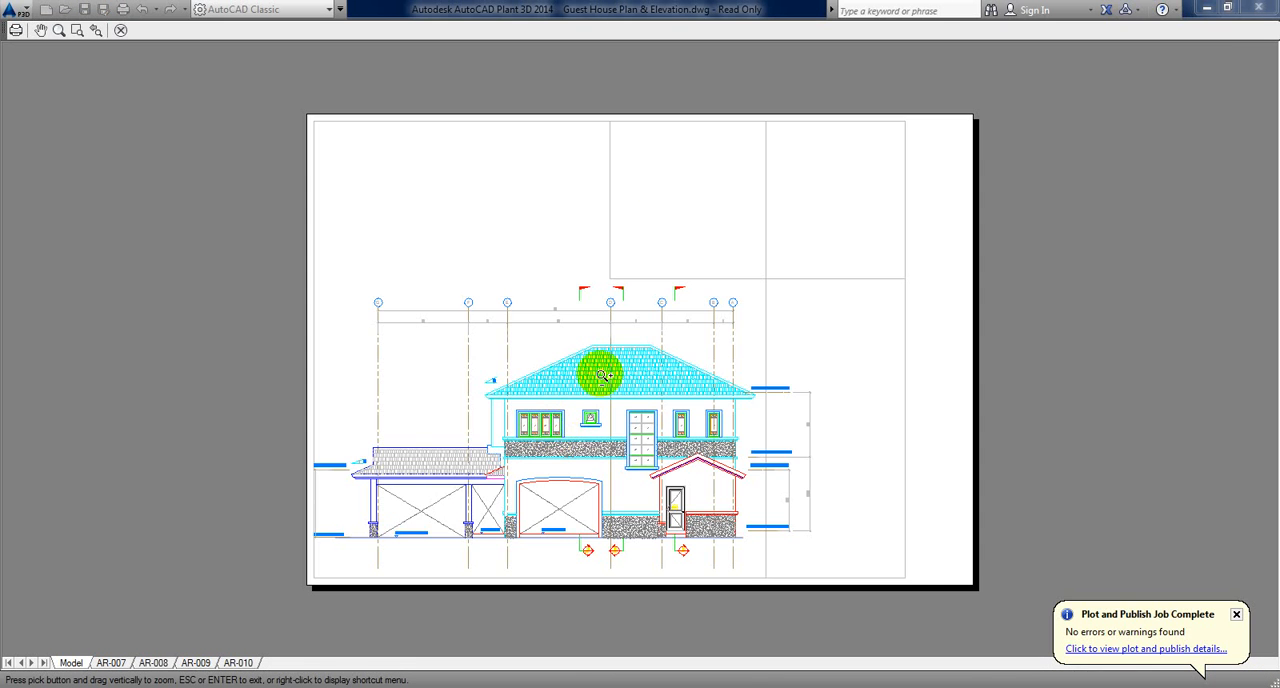
key(Escape)
scroll(601, 375, down, 5)
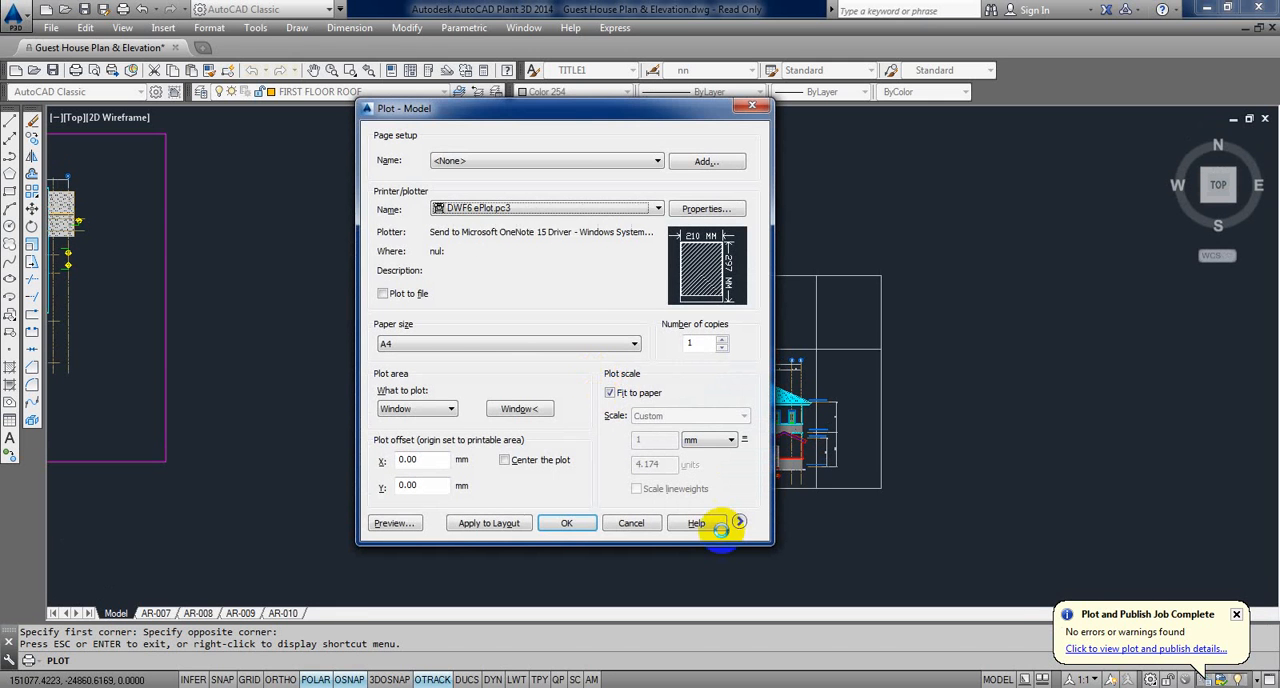
click(631, 523)
Step: Open layout AR-007 and examine the project title, owner, job and drawing number fields of its title block
scroll(623, 460, down, 5)
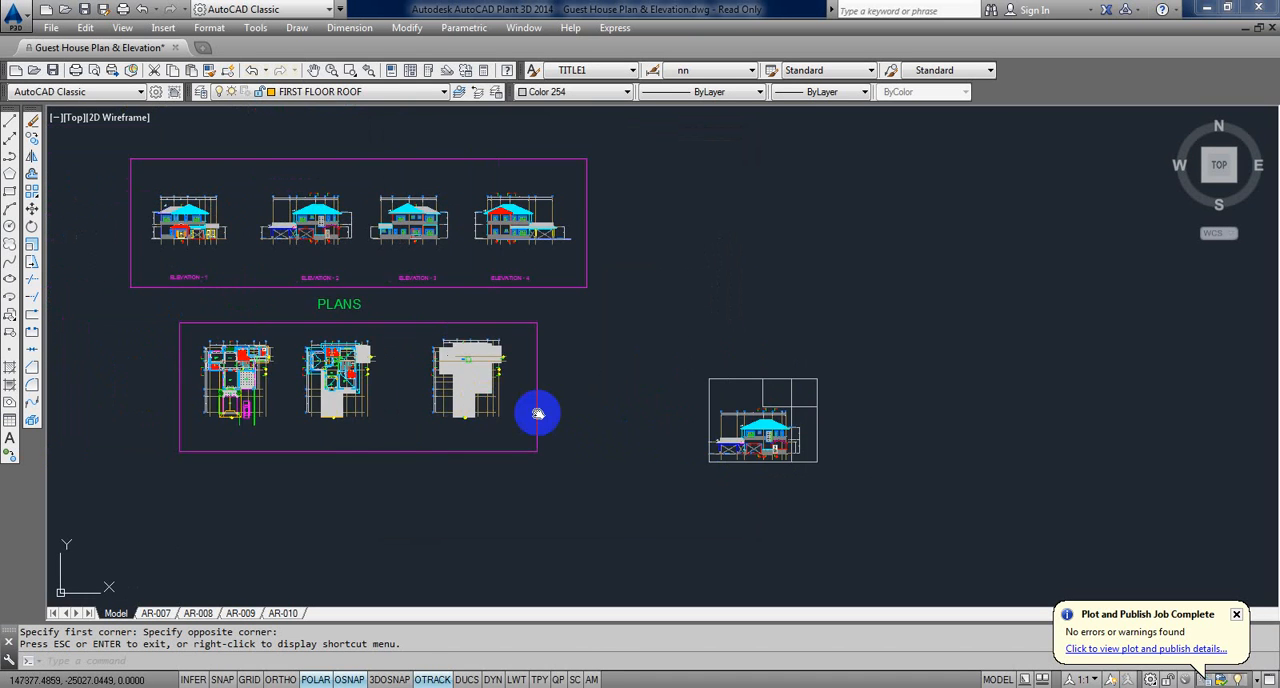
middle_drag(538, 413, 653, 432)
click(199, 613)
click(164, 614)
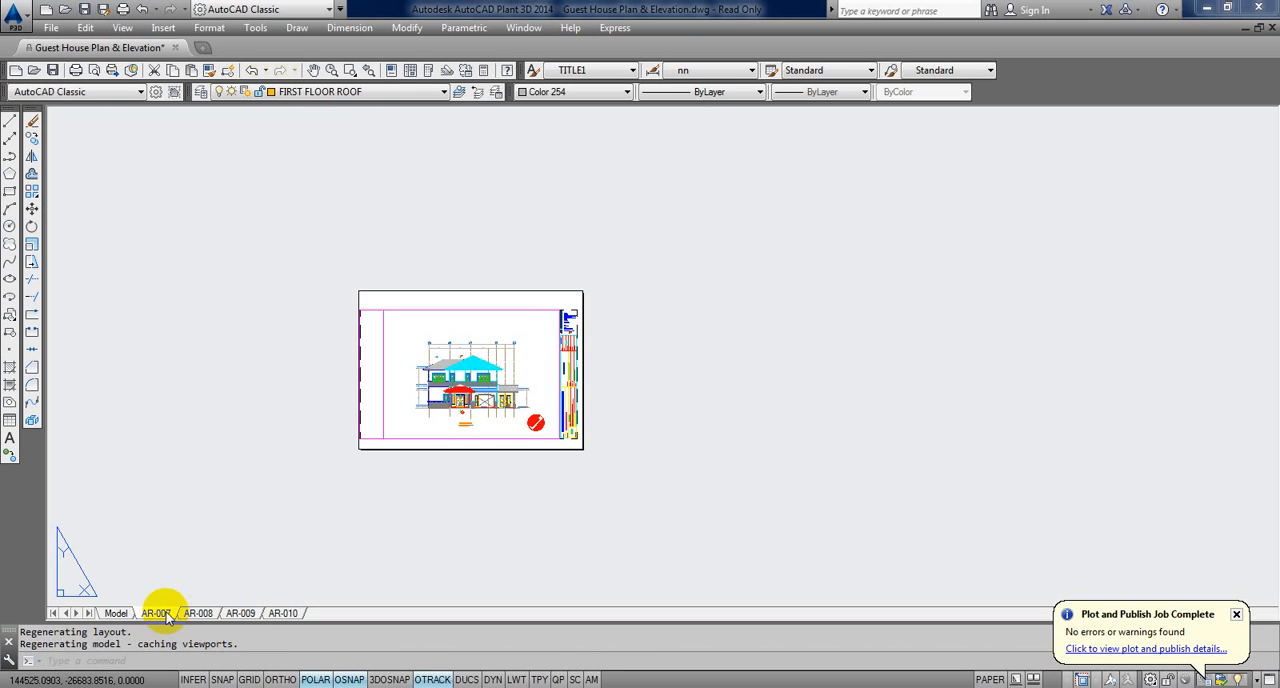
scroll(540, 376, up, 4)
scroll(726, 378, up, 6)
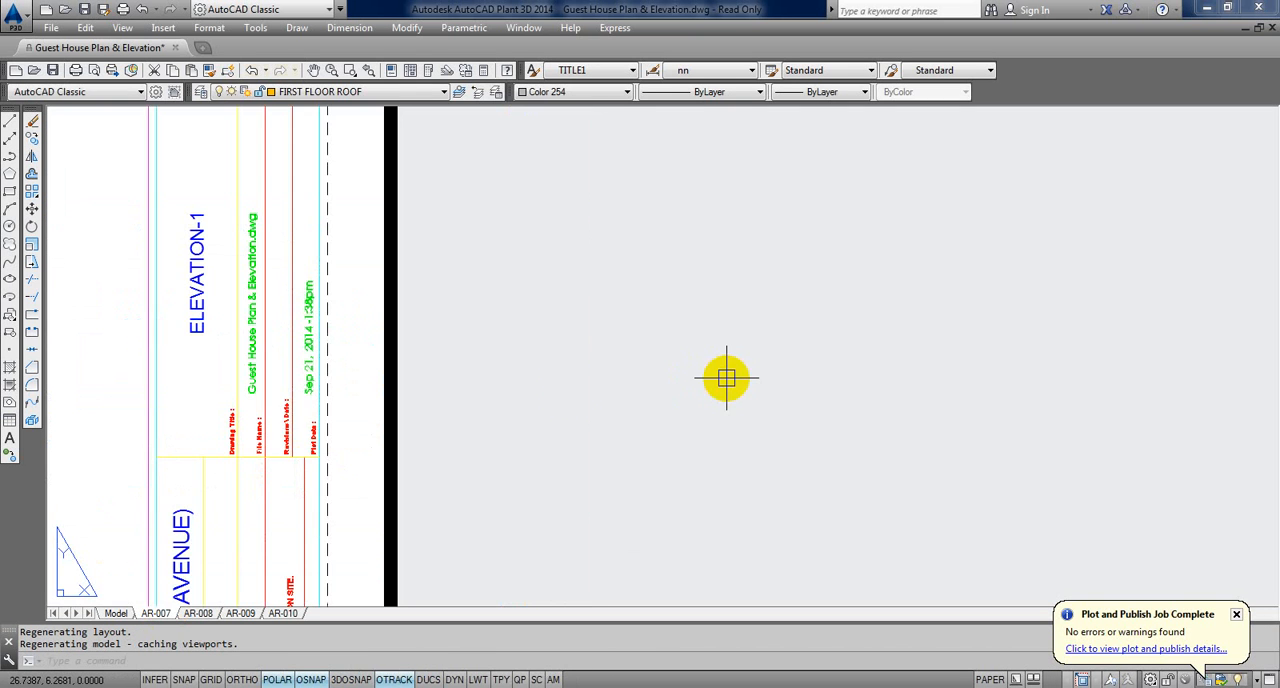
middle_drag(487, 404, 784, 284)
middle_drag(765, 500, 735, 283)
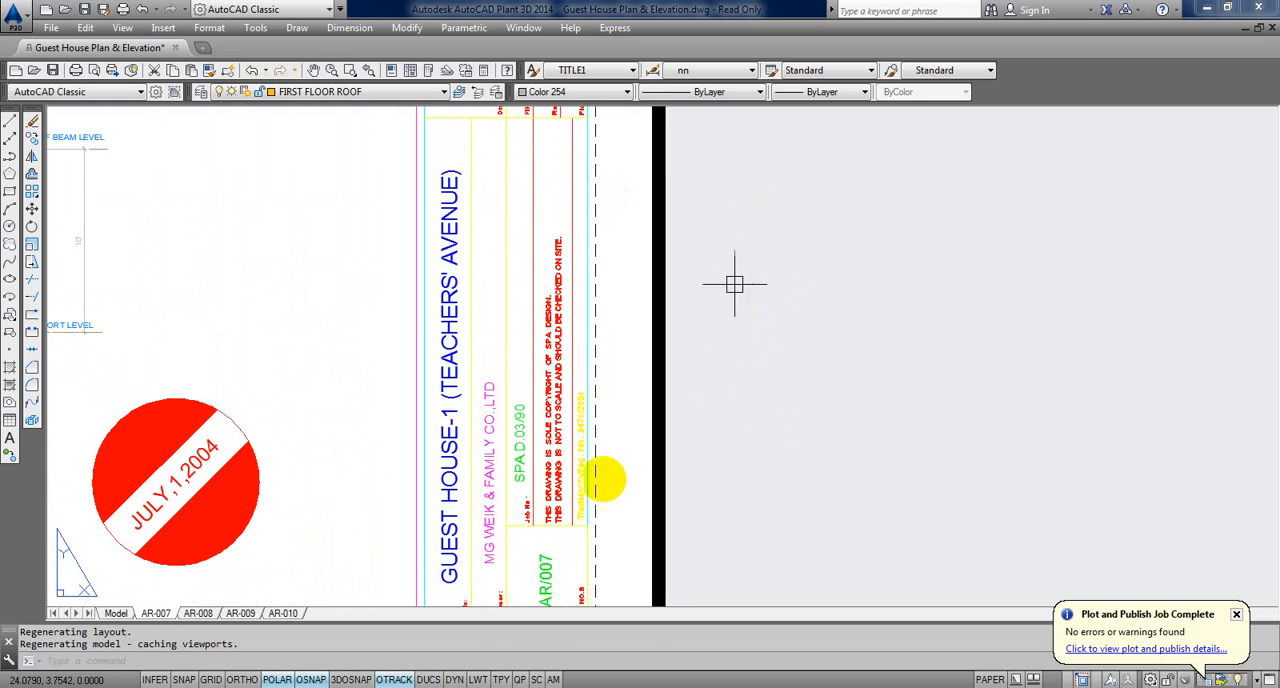
scroll(530, 405, up, 4)
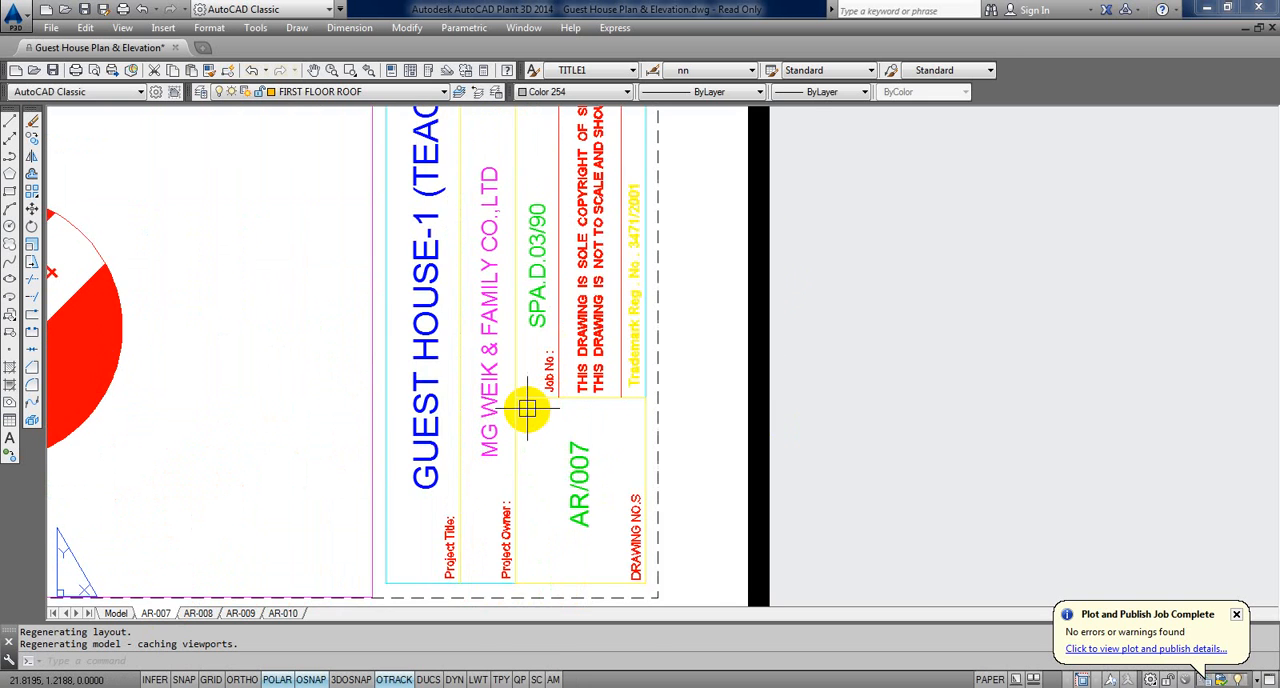
scroll(550, 455, down, 2)
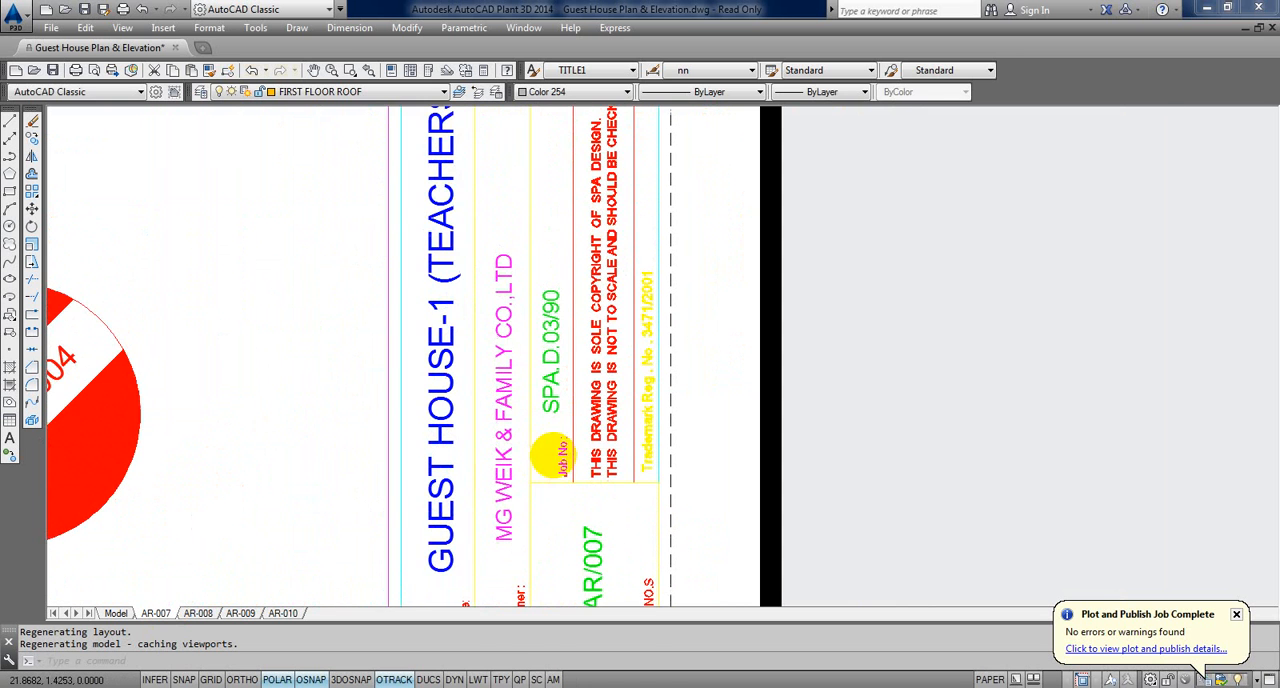
scroll(597, 403, down, 1)
scroll(550, 500, down, 3)
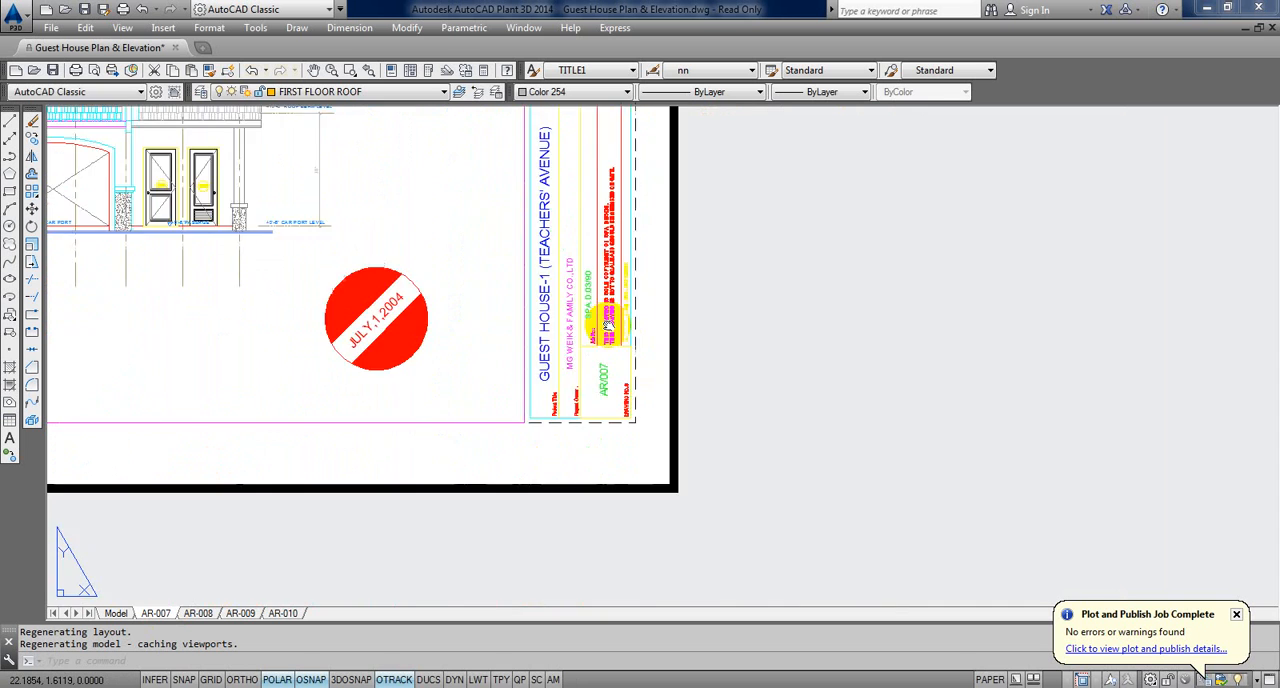
Step: Examine the drawing title, file name, plot date and company details in the AR-007 title block, ending on the whole sheet
scroll(571, 325, up, 3)
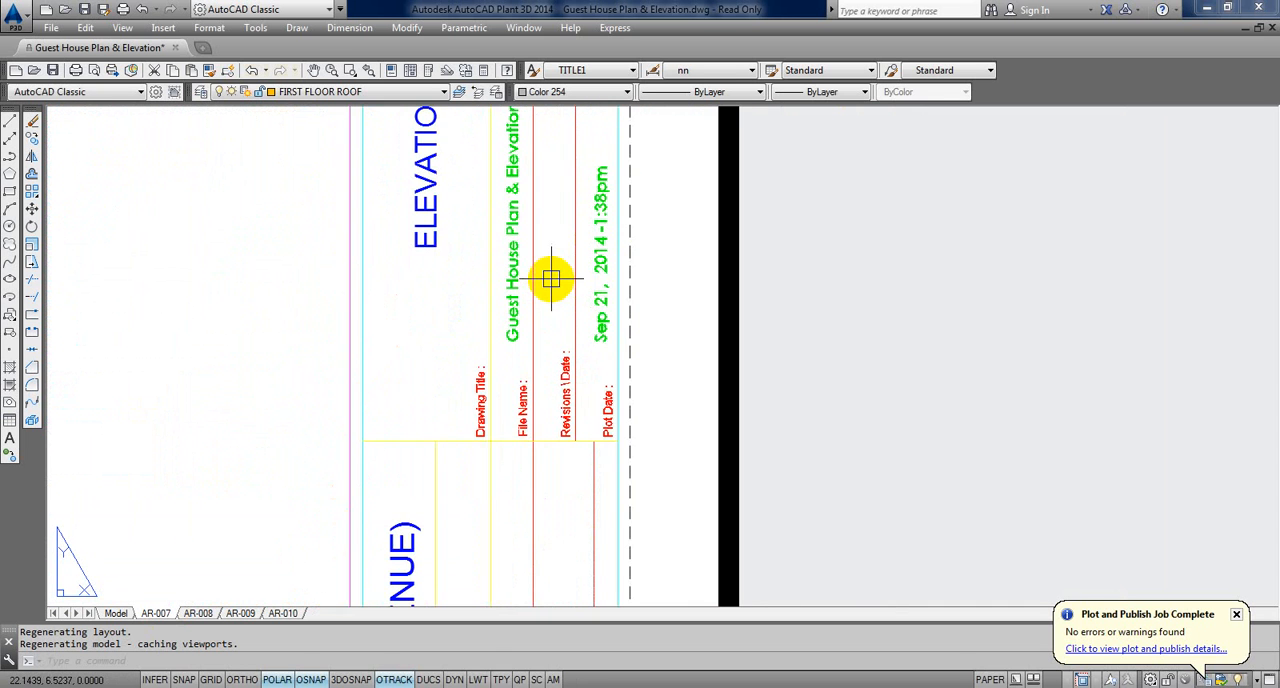
mouse_move(597, 271)
middle_down()
mouse_move(575, 472)
mouse_move(619, 534)
middle_up()
scroll(575, 428, down, 2)
middle_drag(575, 429, 722, 250)
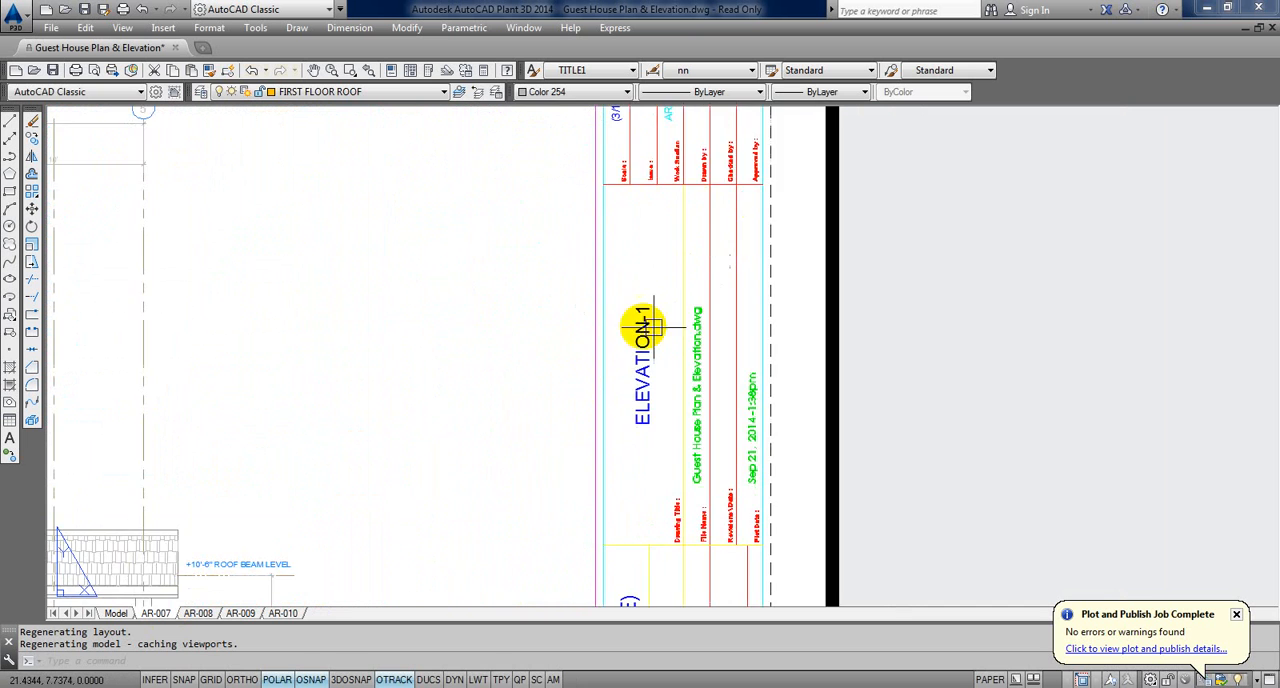
middle_drag(660, 303, 583, 543)
middle_drag(602, 195, 583, 340)
scroll(518, 341, up, 3)
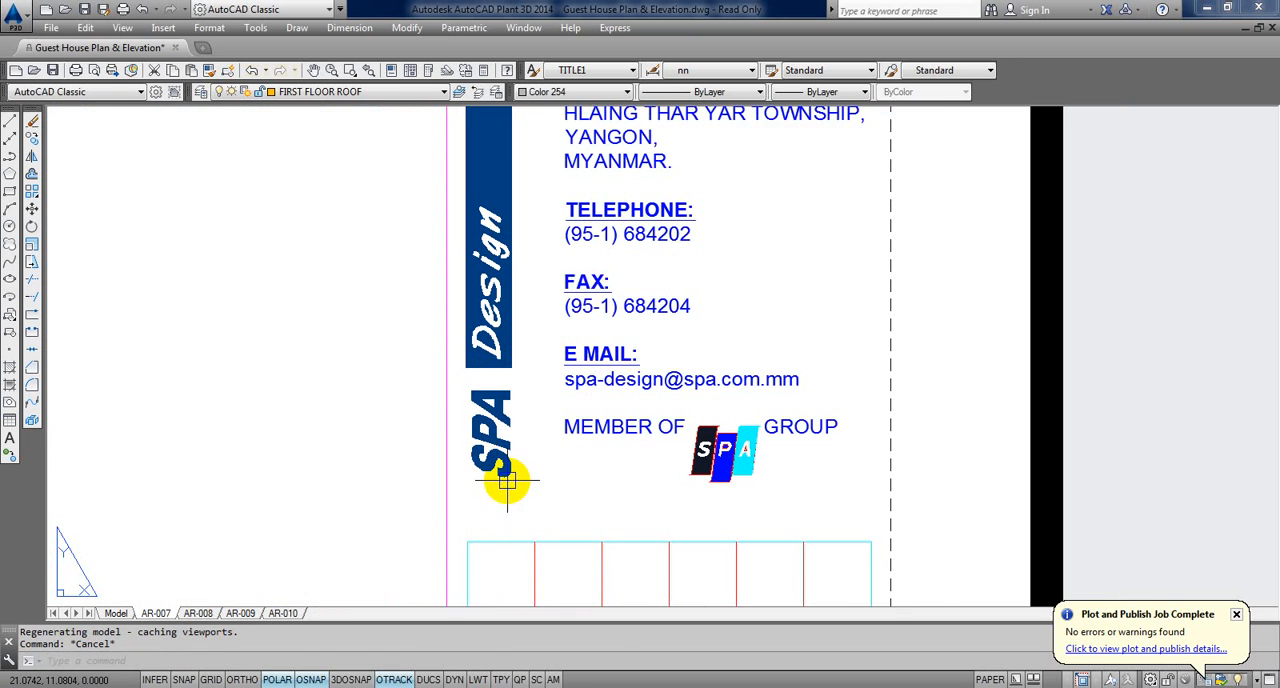
middle_drag(507, 483, 551, 423)
middle_drag(860, 420, 757, 380)
scroll(795, 465, down, 9)
key(Escape)
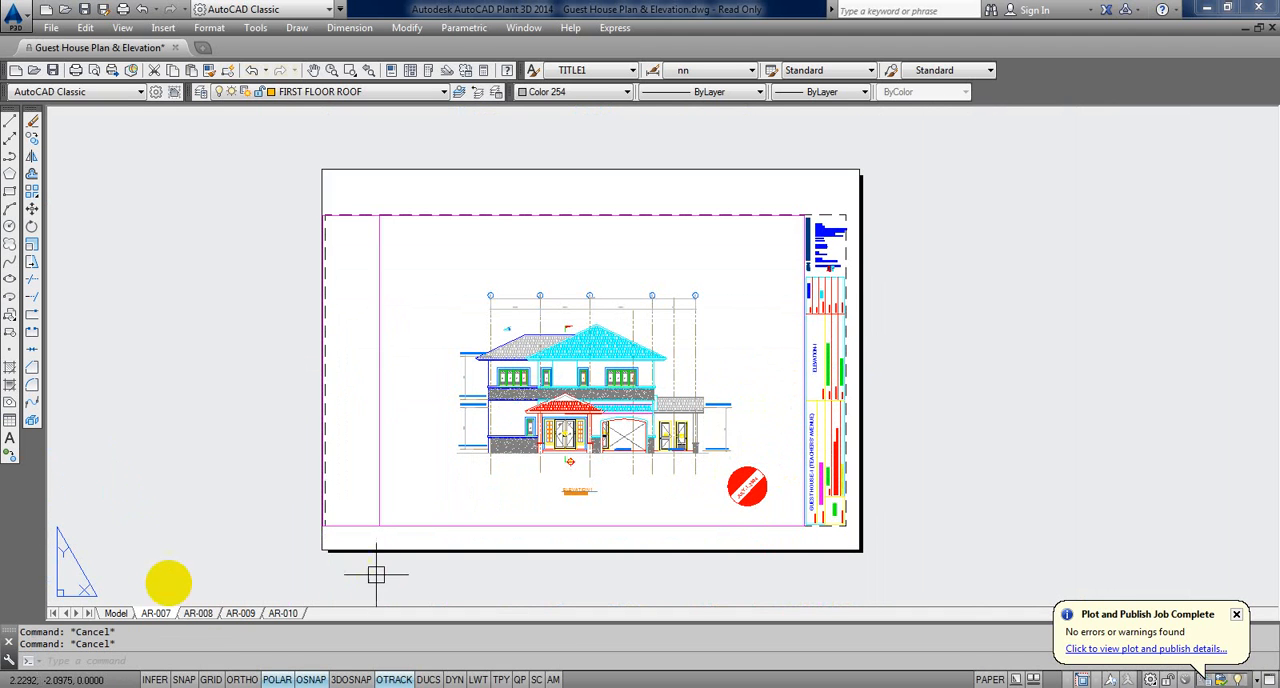
Step: View the Elevation 2 sheet on layout AR-008 and close the Guest House Plan & Elevation drawing
click(197, 613)
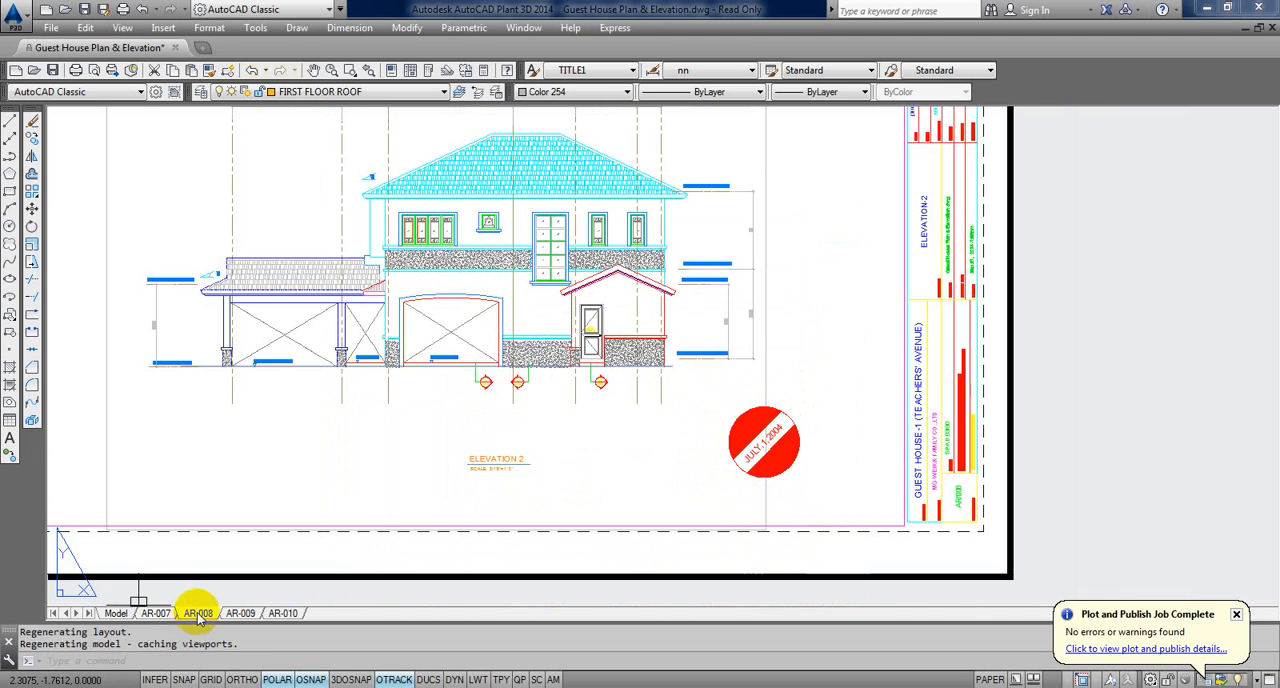
click(1272, 28)
click(688, 384)
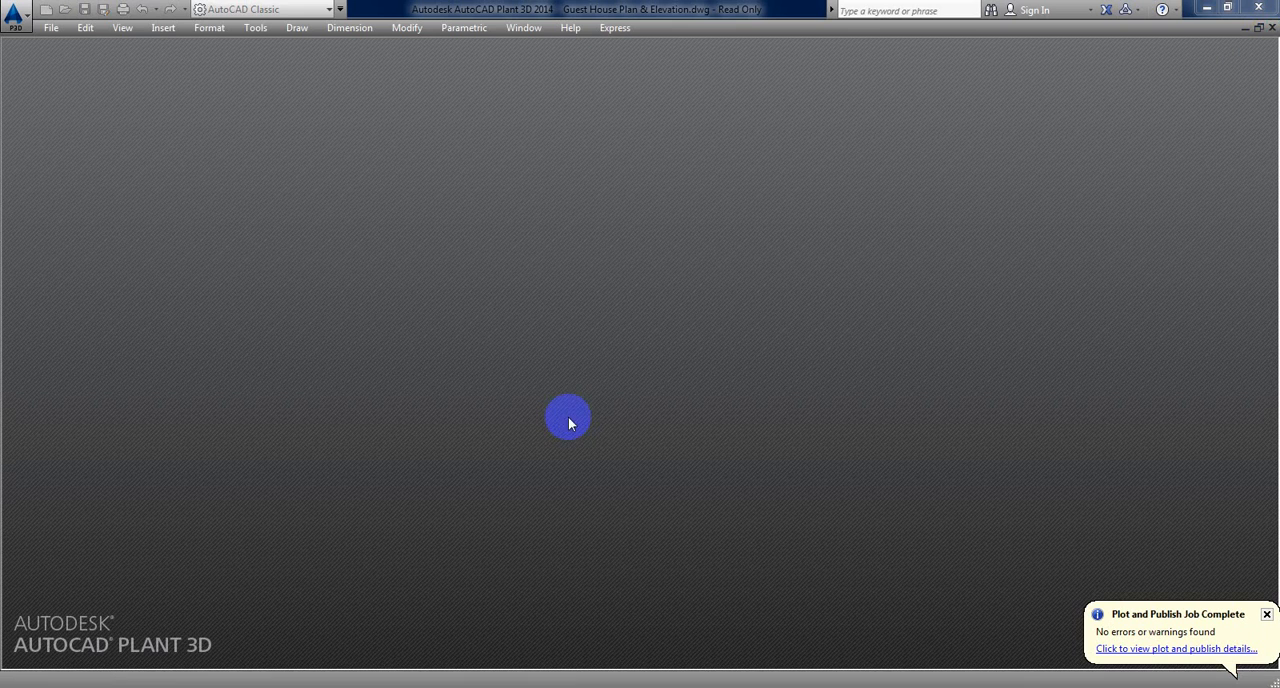
Step: Create a new drawing from the acad template
click(53, 30)
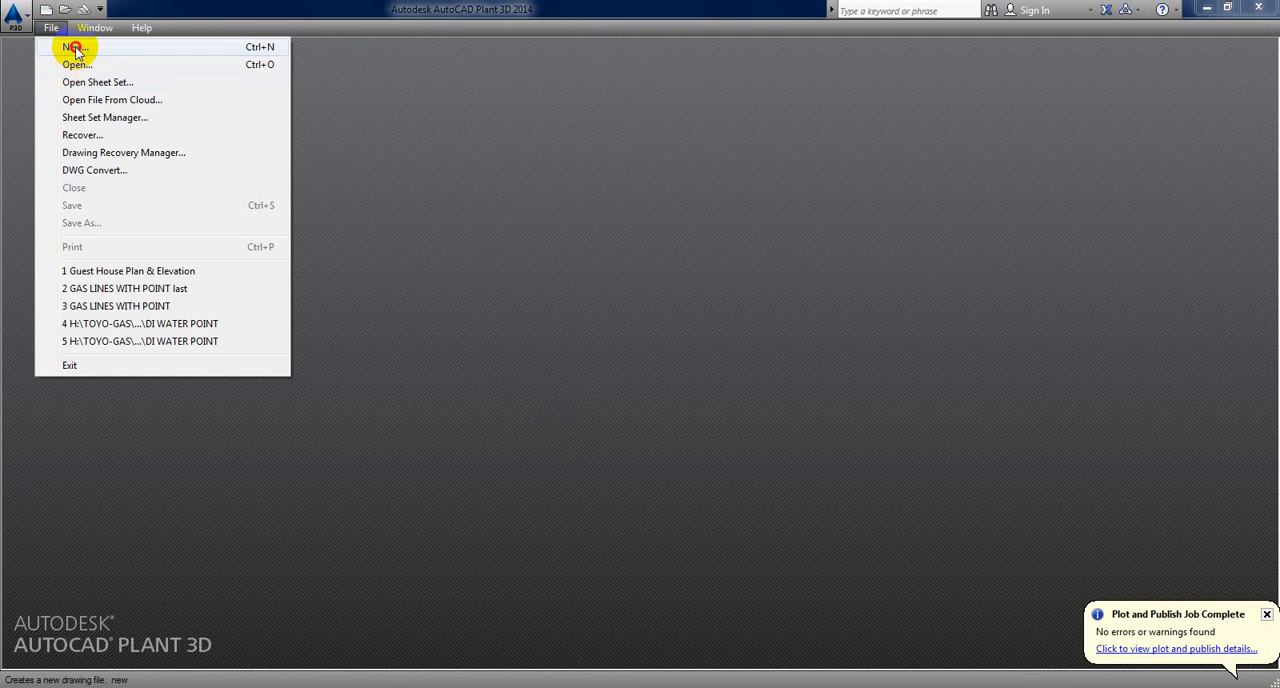
click(77, 40)
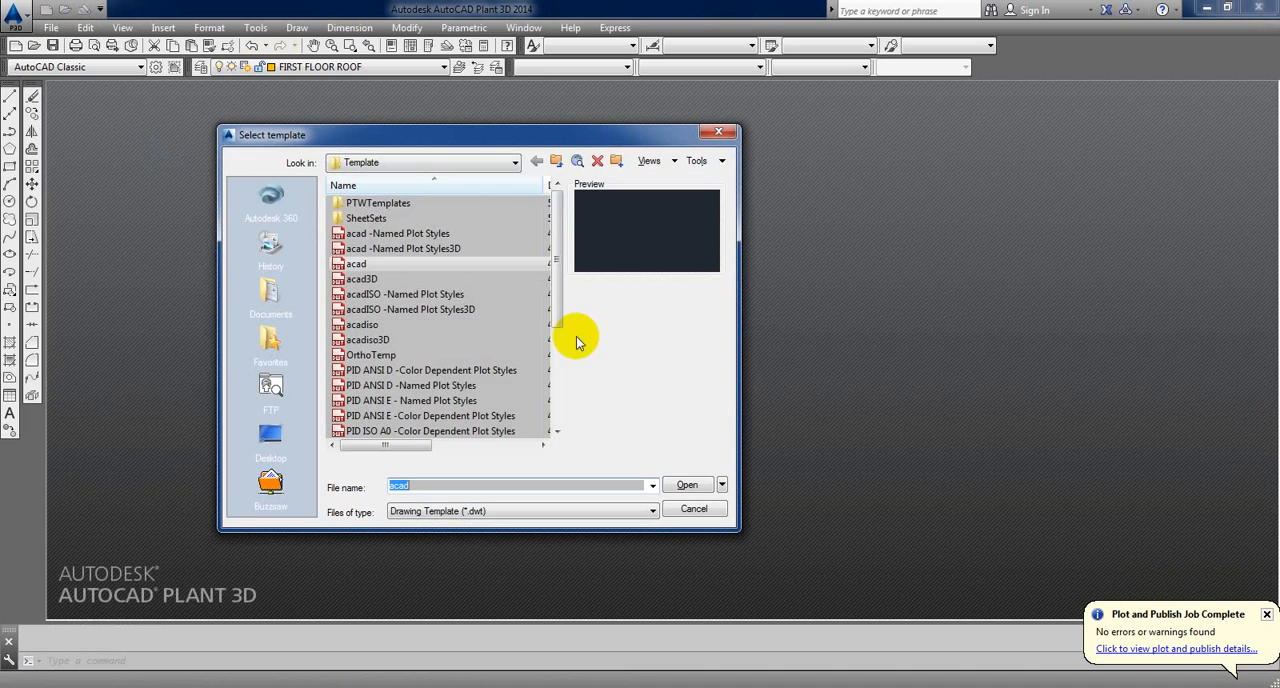
click(357, 264)
click(672, 486)
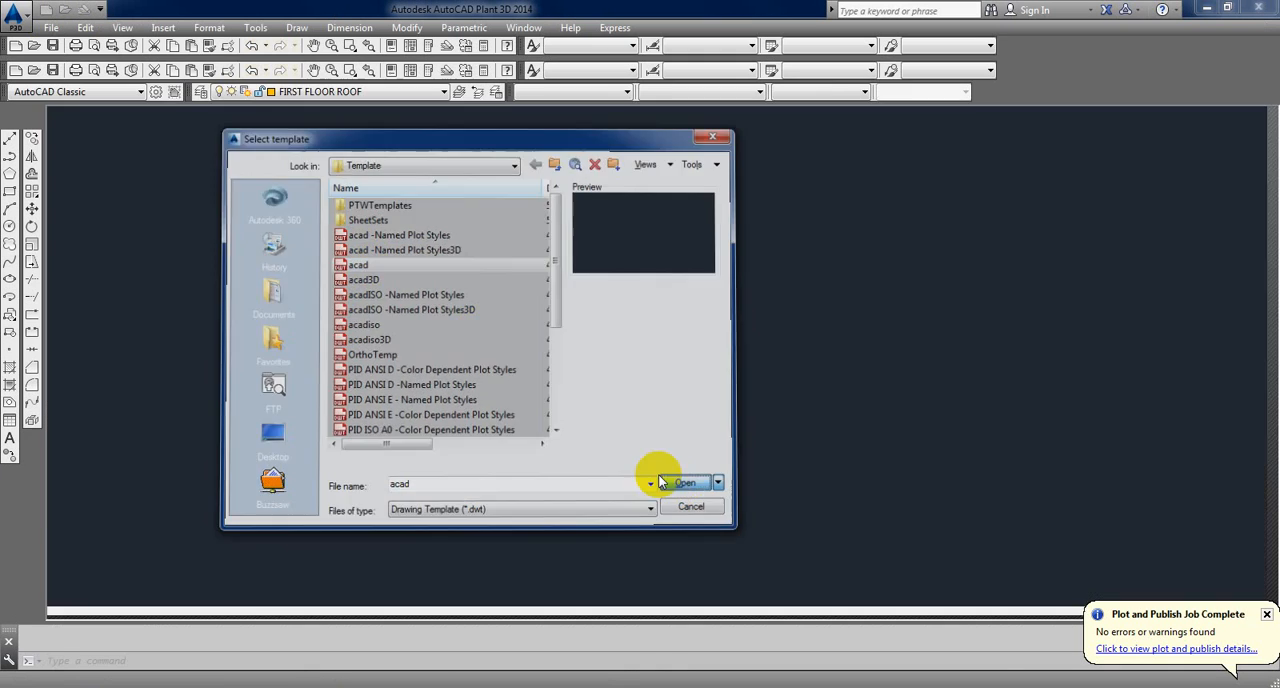
Step: Draw a 720 by 480 rectangle near the origin and fit it to the drawing's extents
text(RECTANG)
key(Return)
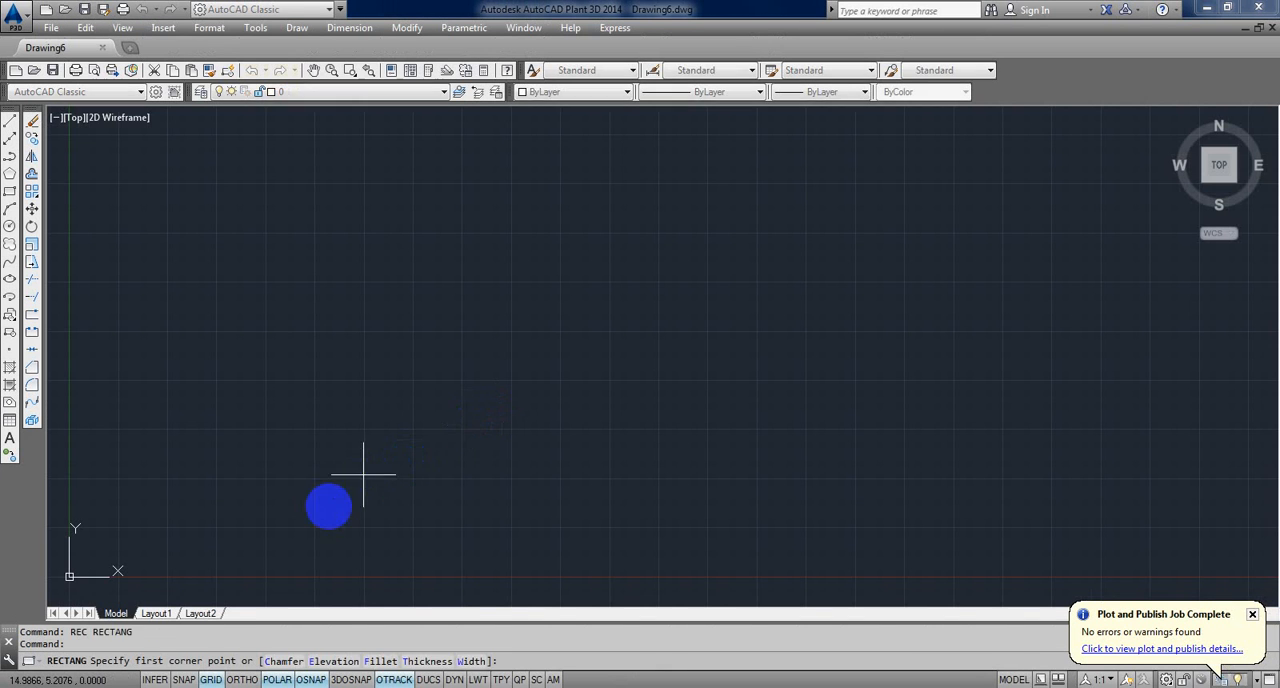
click(314, 515)
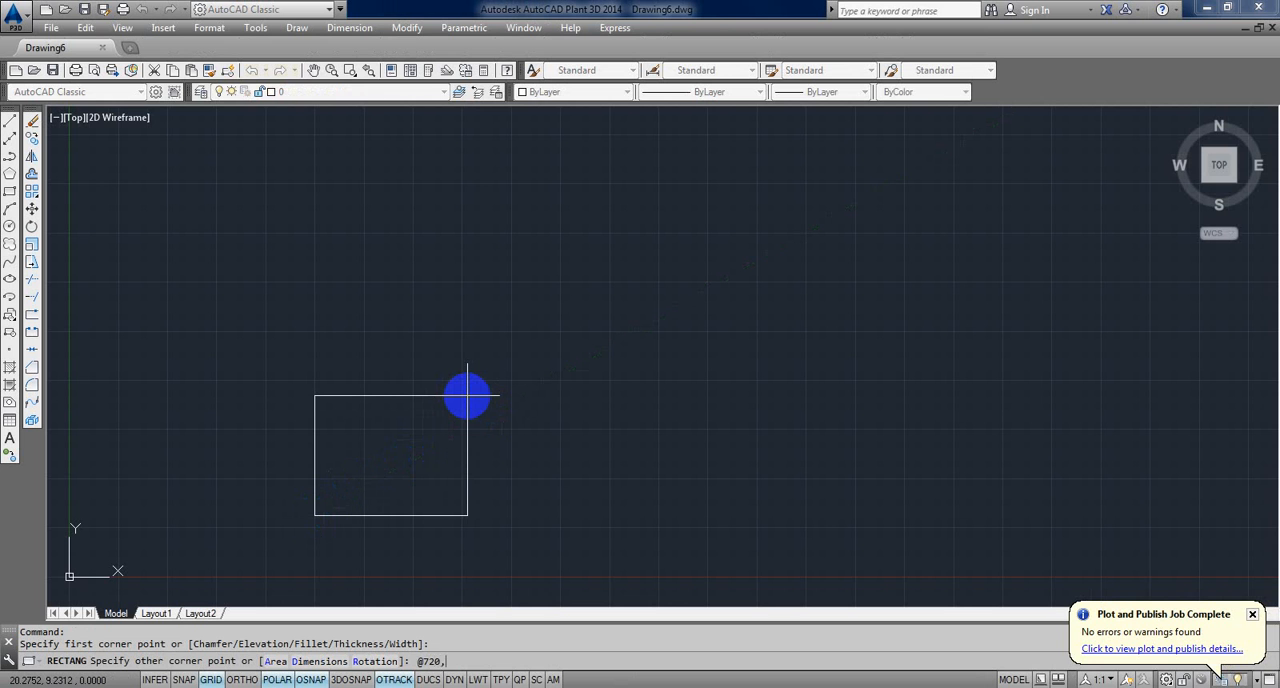
key(Return)
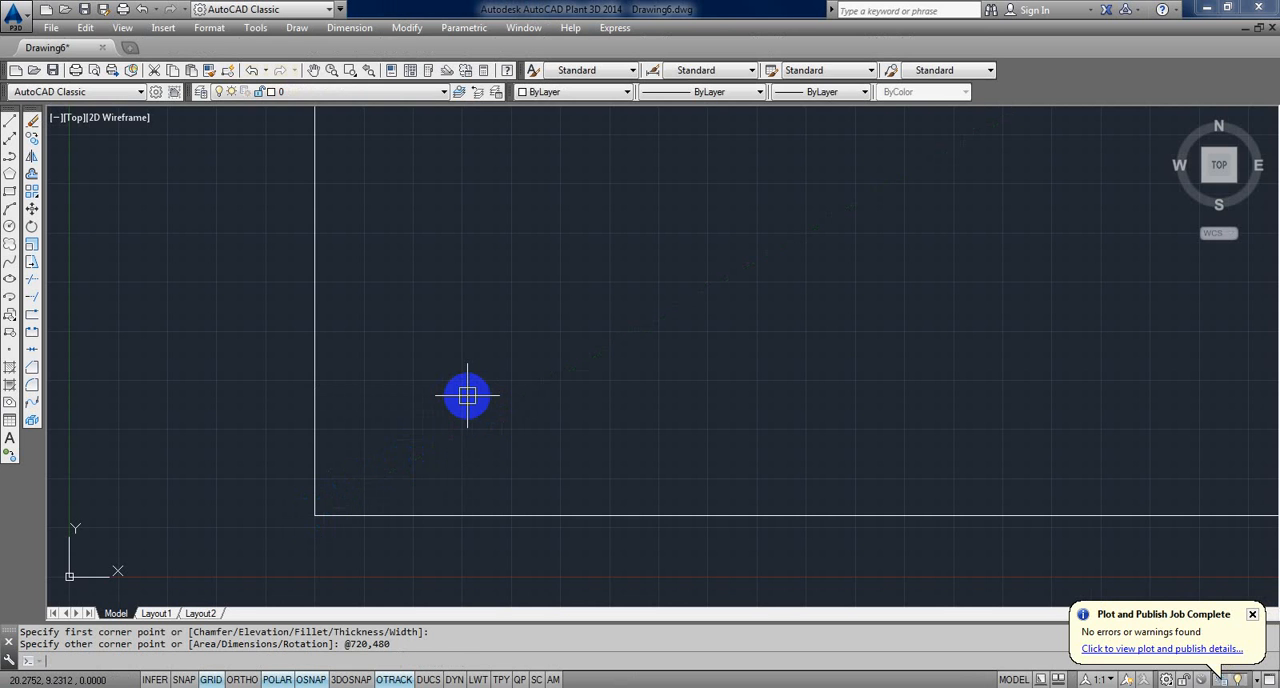
text(z)
key(Return)
text(e)
key(Return)
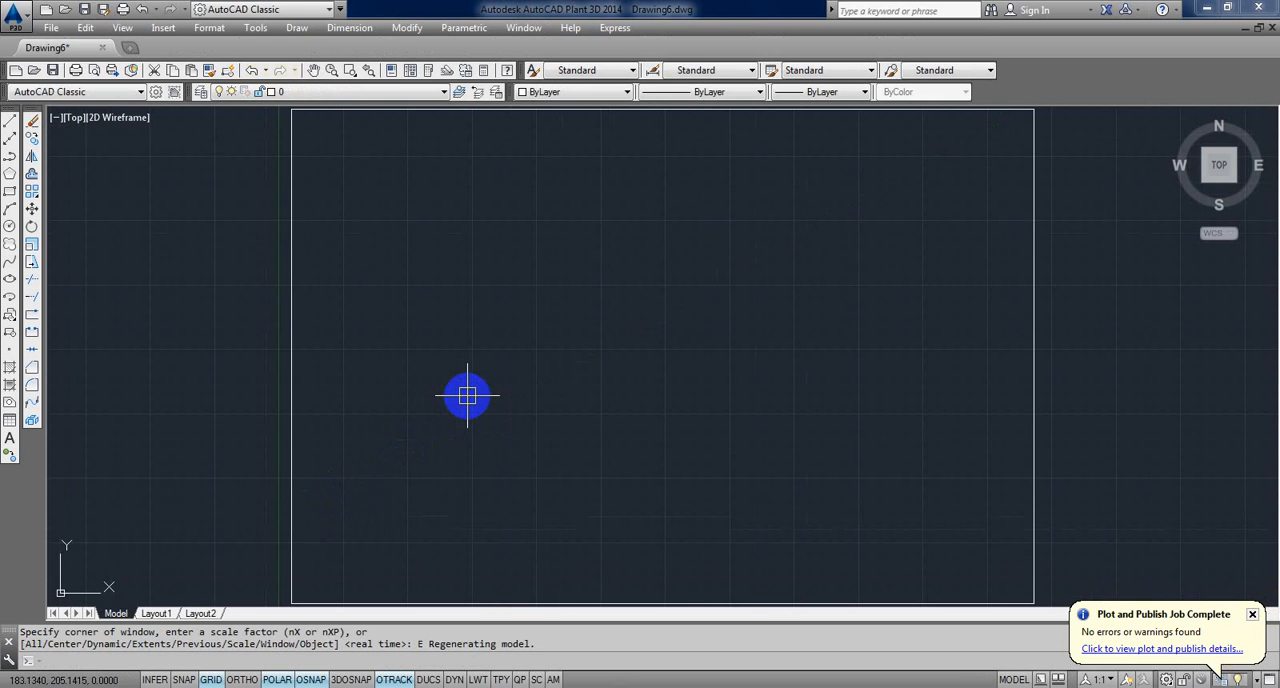
Step: Draw a diagonal line across the rectangle from its lower-left corner to its upper-right corner
middle_drag(468, 397, 534, 331)
text(Z)
key(Return)
text(E)
key(Return)
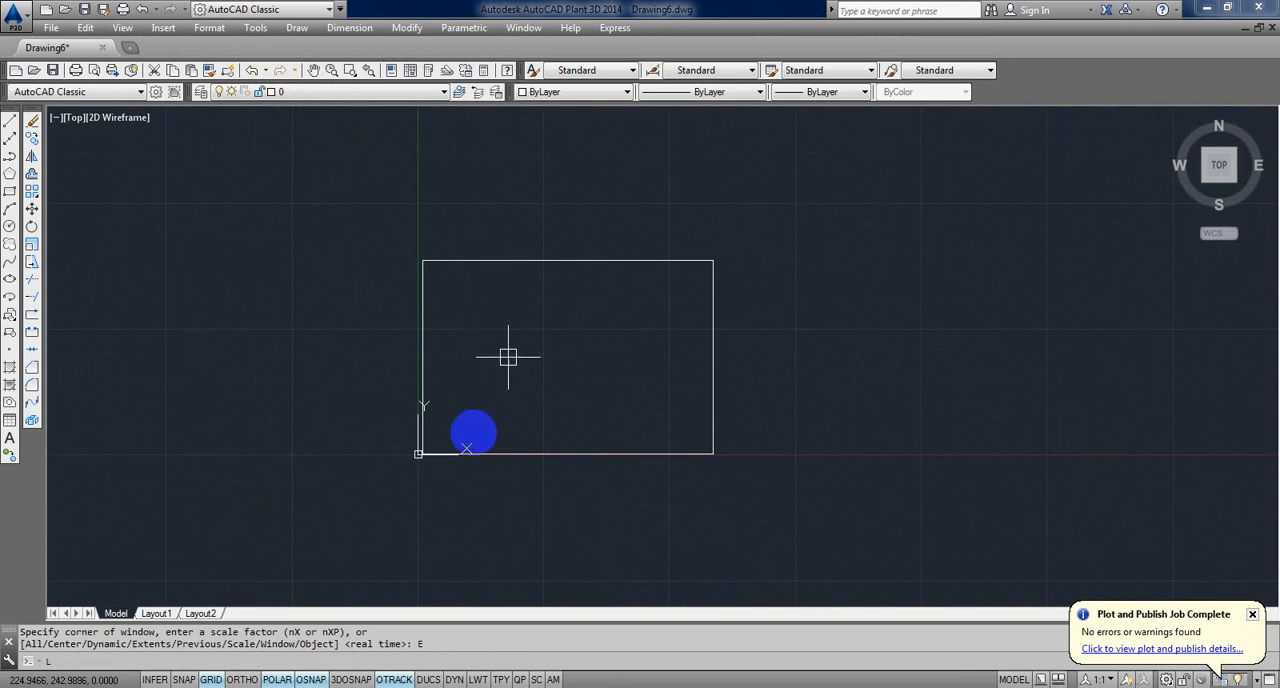
text(l)
key(Return)
click(461, 448)
click(713, 262)
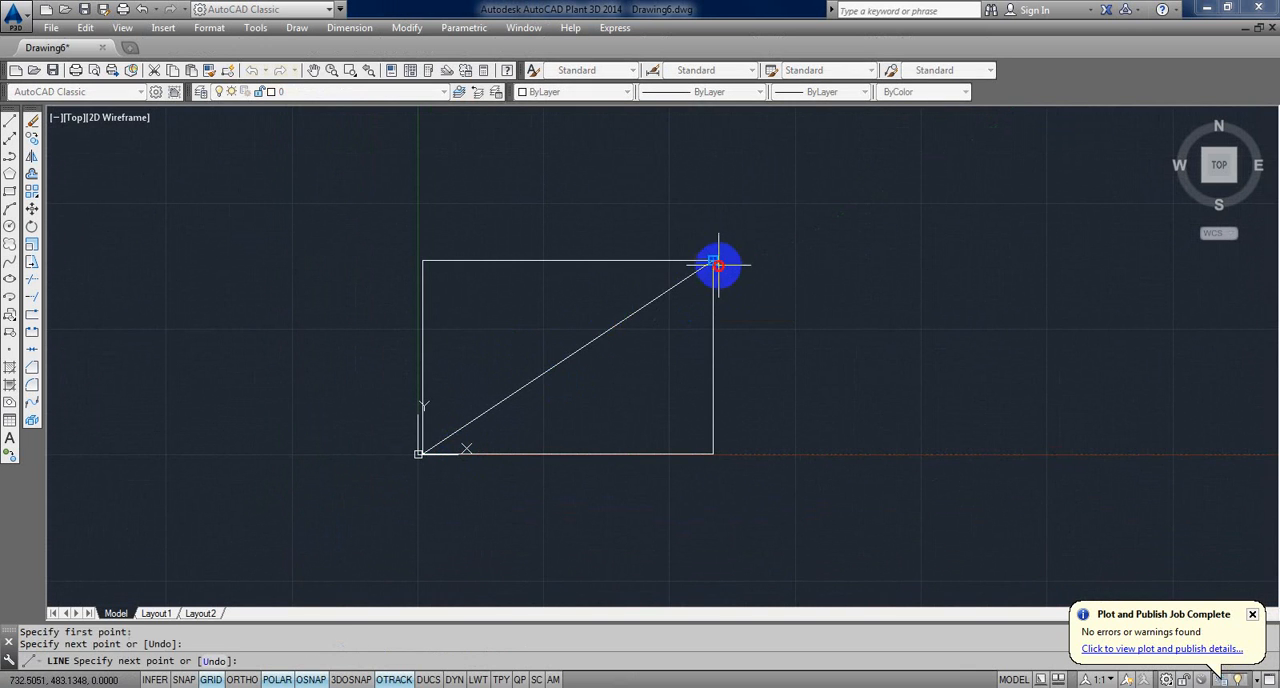
key(Return)
key(Return)
Step: Draw the second diagonal from the rectangle's upper-left corner to its lower-right corner
click(423, 261)
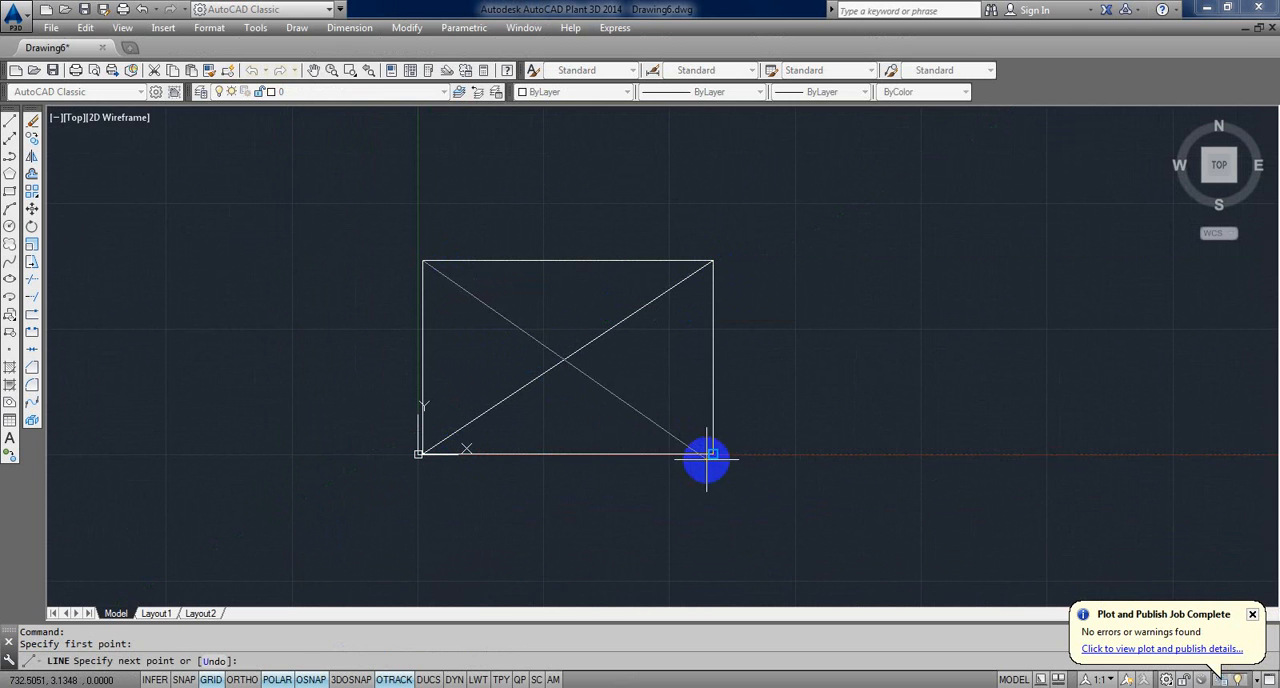
click(713, 454)
key(Return)
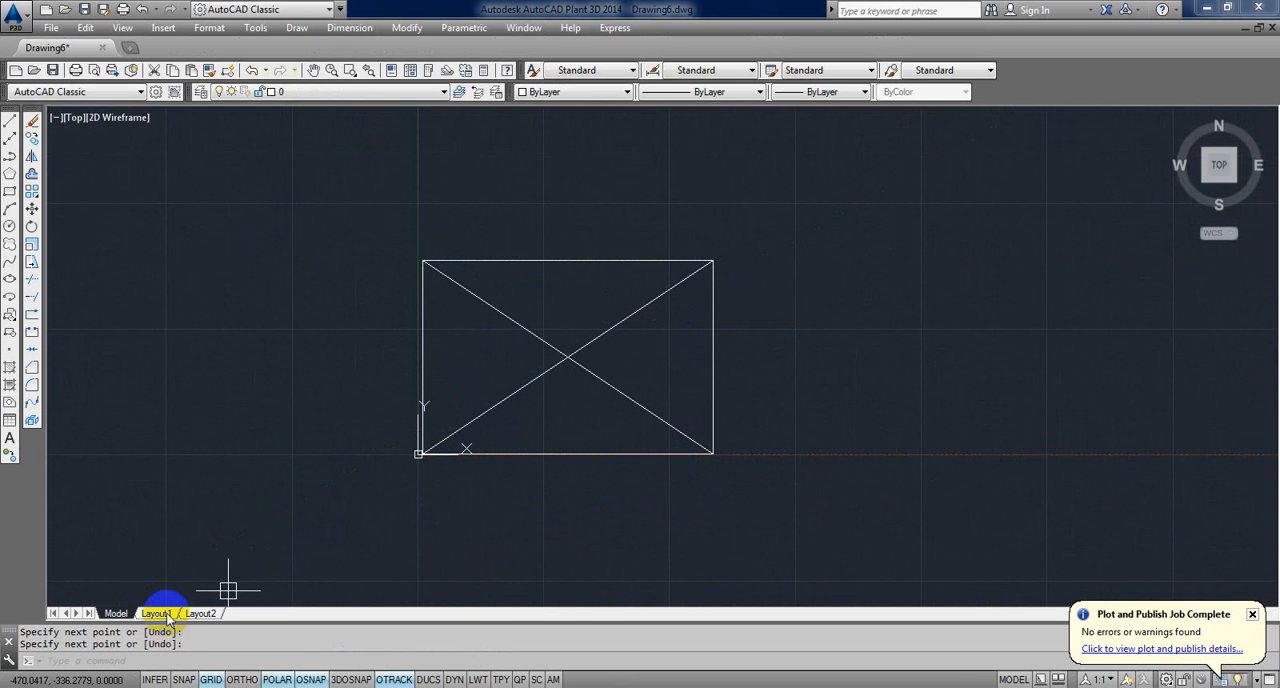
Step: Open Layout1 and delete its existing viewport from the sheet
click(160, 613)
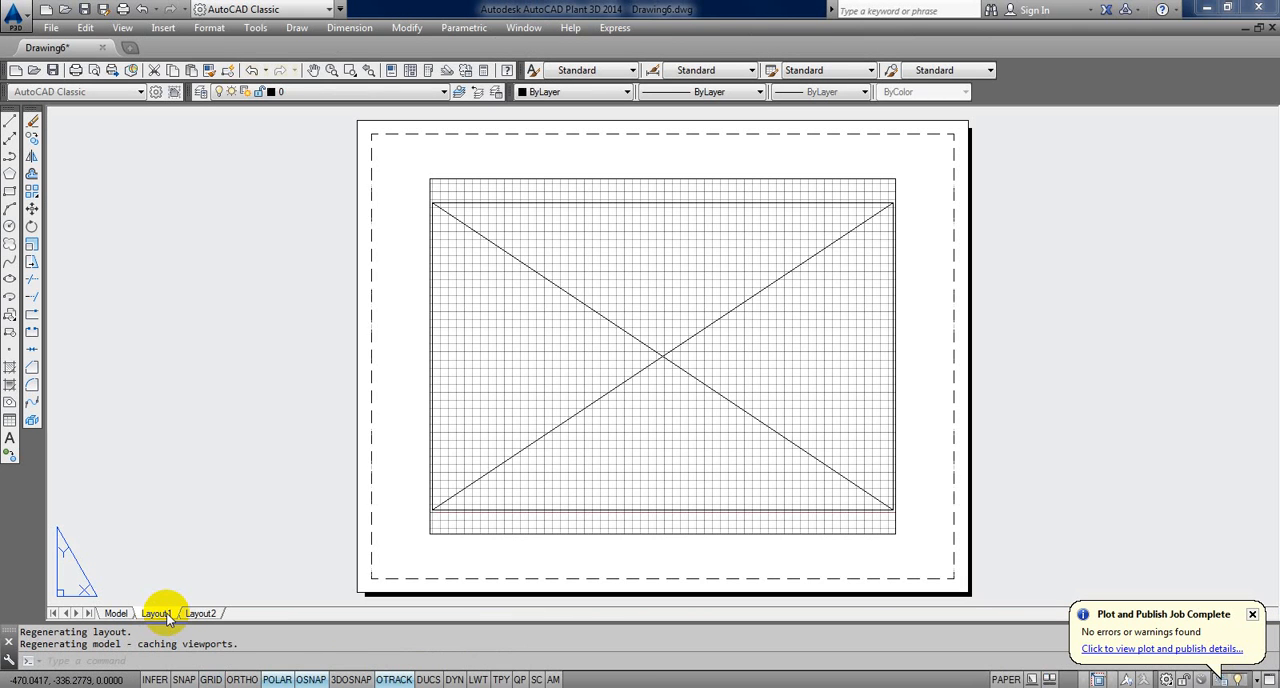
click(479, 556)
click(381, 455)
key(Delete)
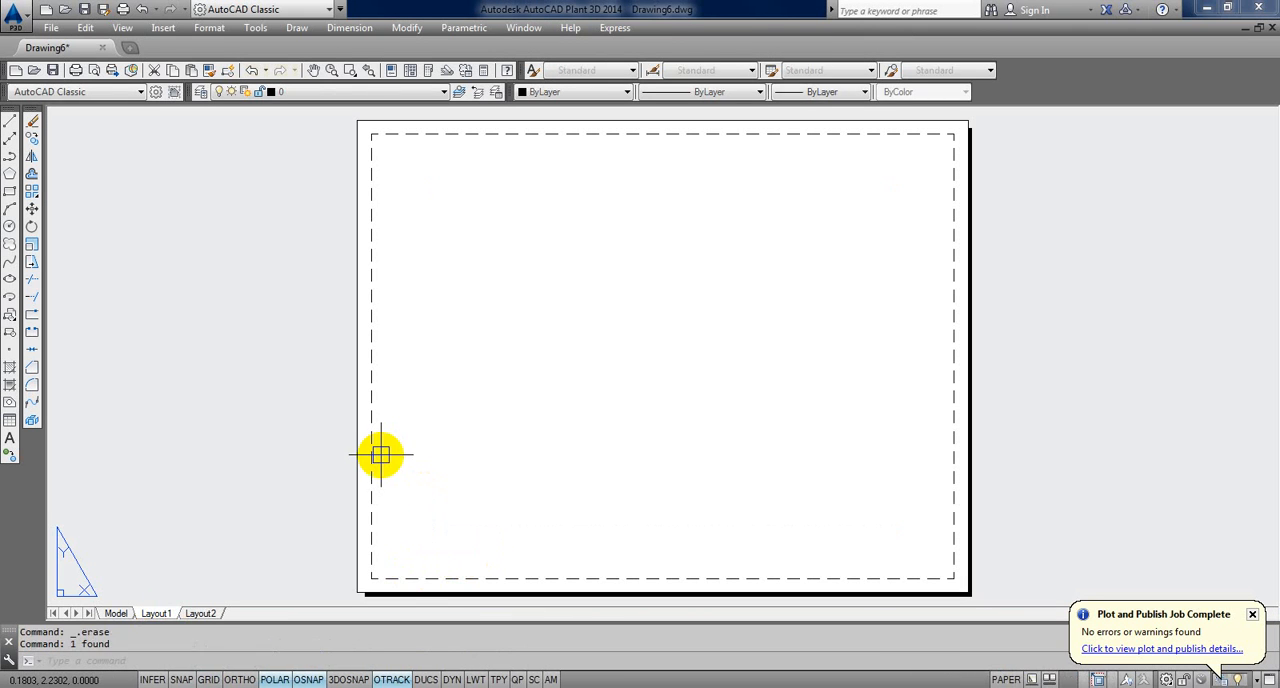
right_click(158, 614)
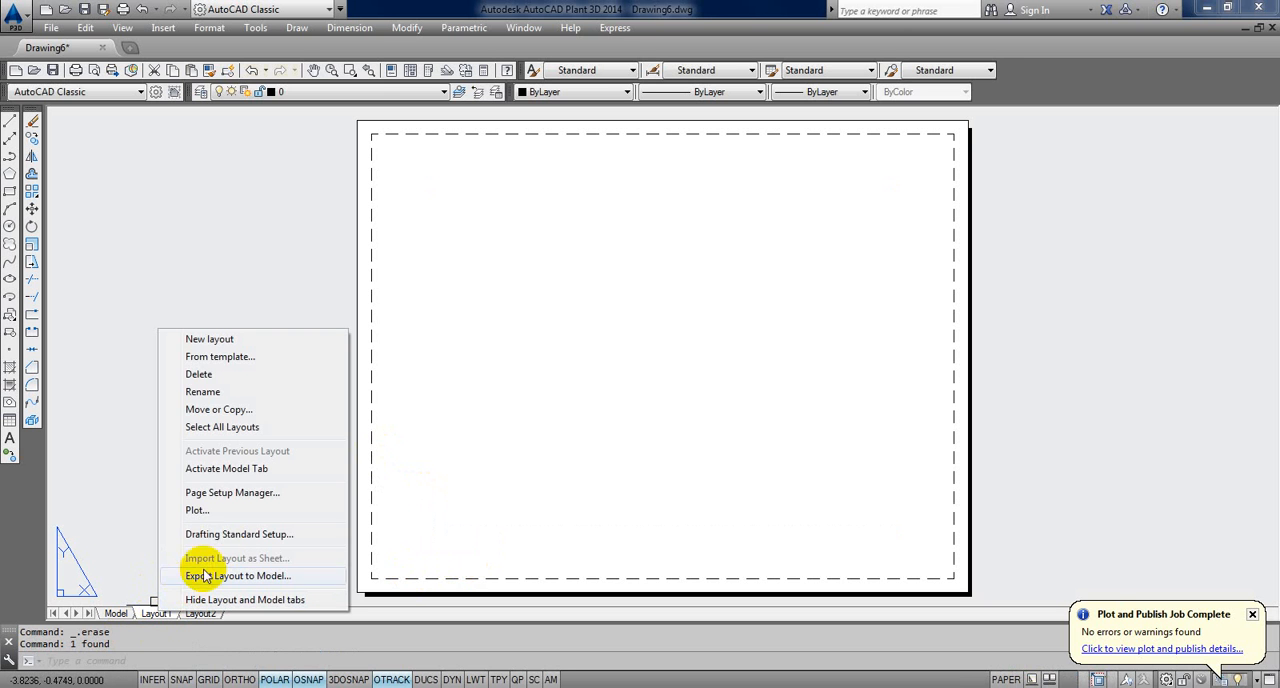
click(233, 493)
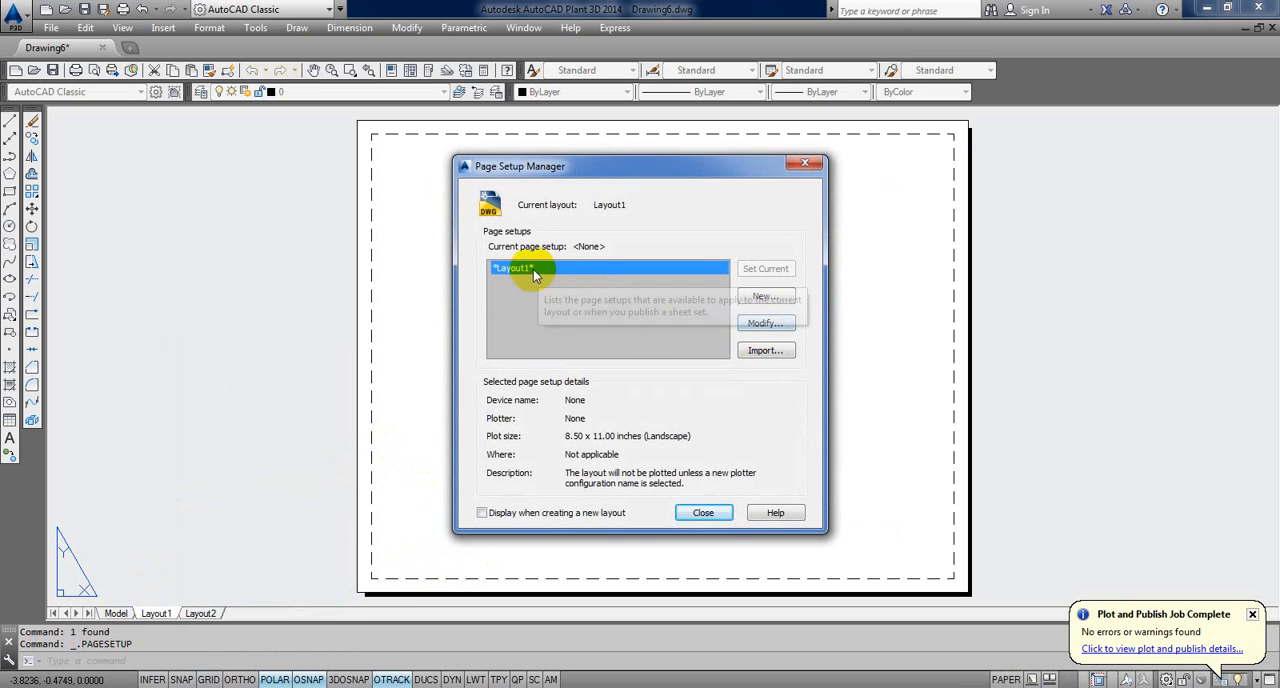
click(763, 326)
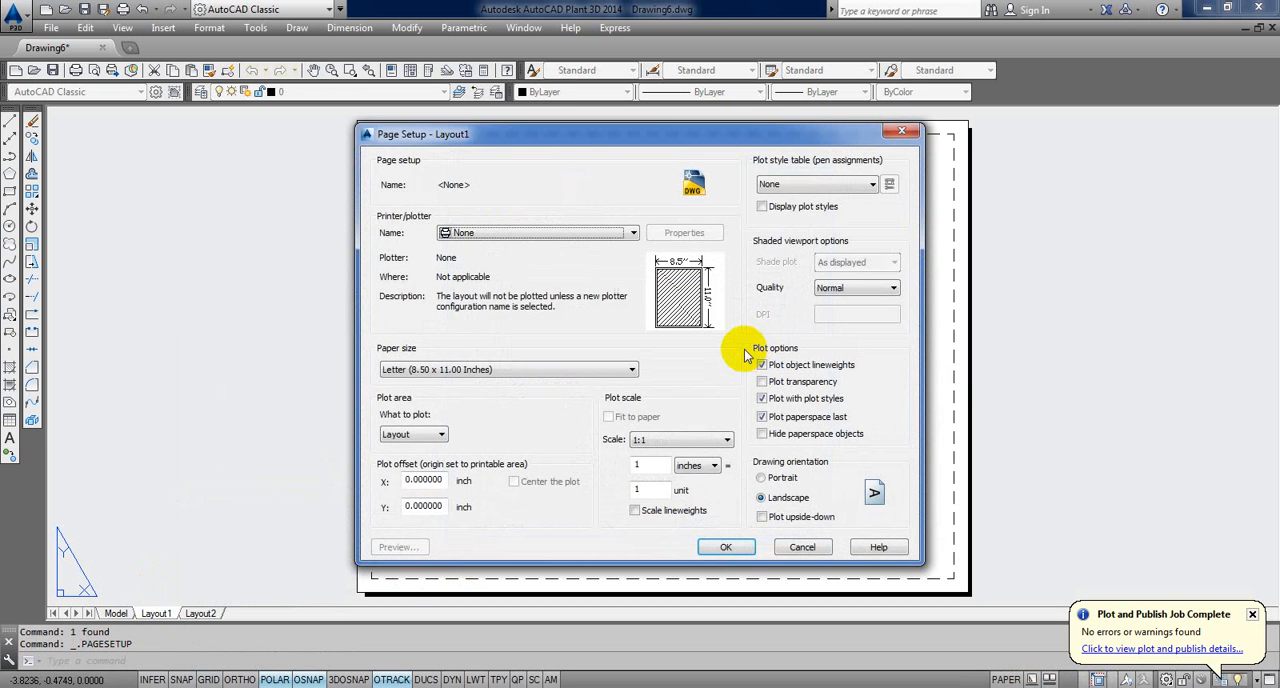
click(556, 233)
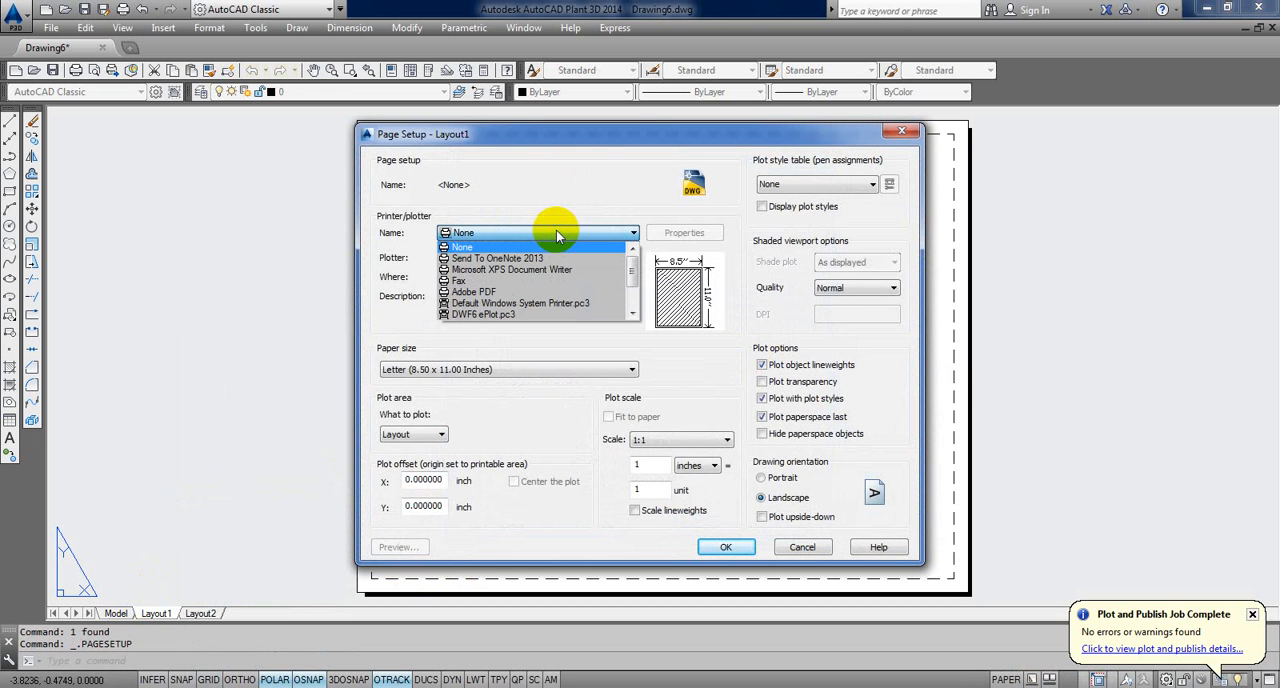
click(706, 316)
click(802, 547)
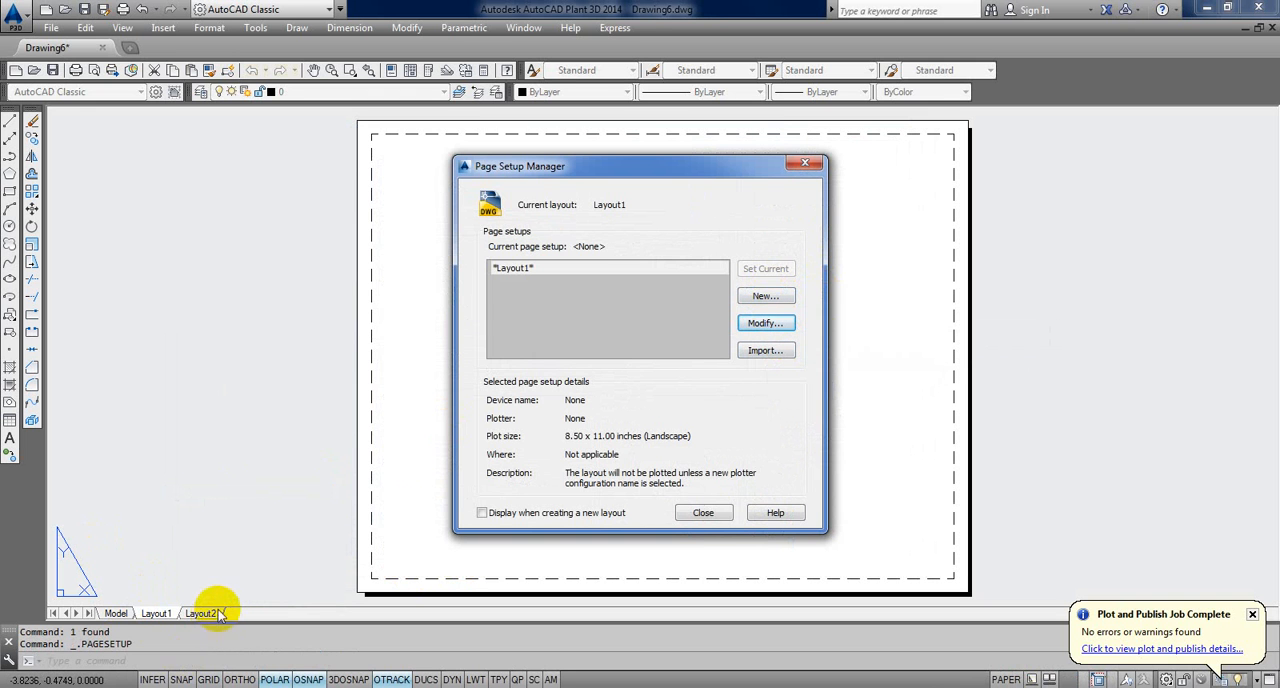
click(740, 323)
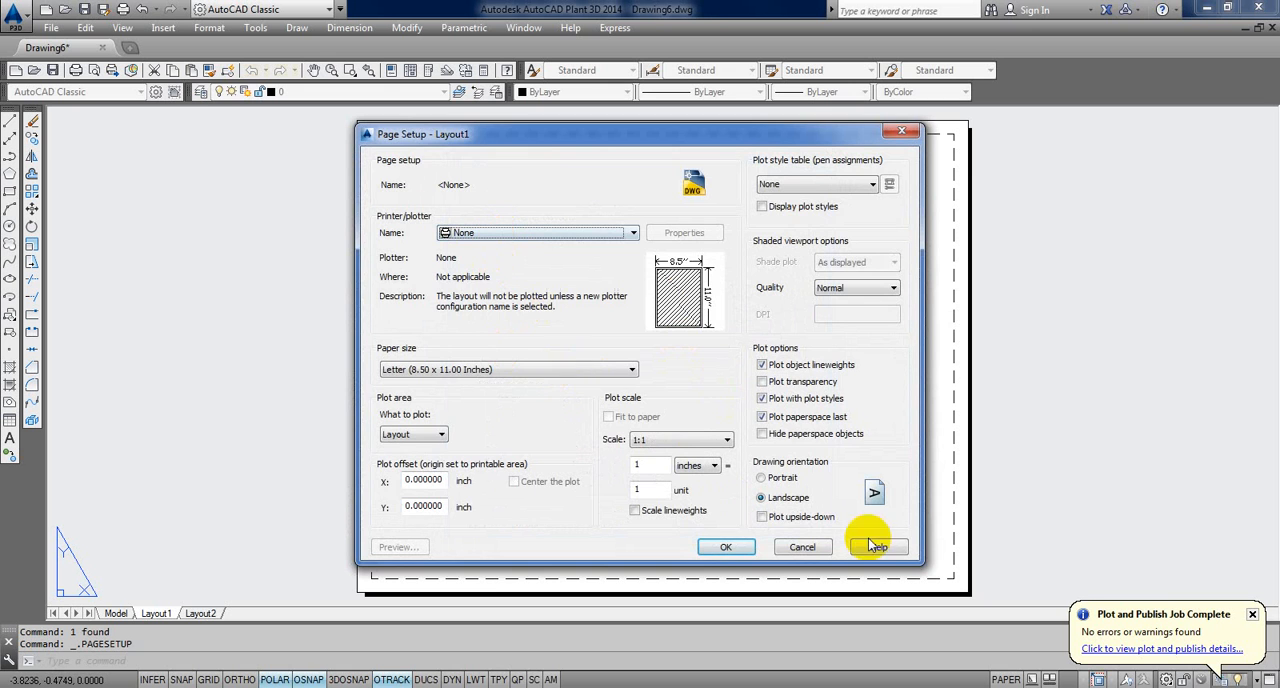
click(802, 547)
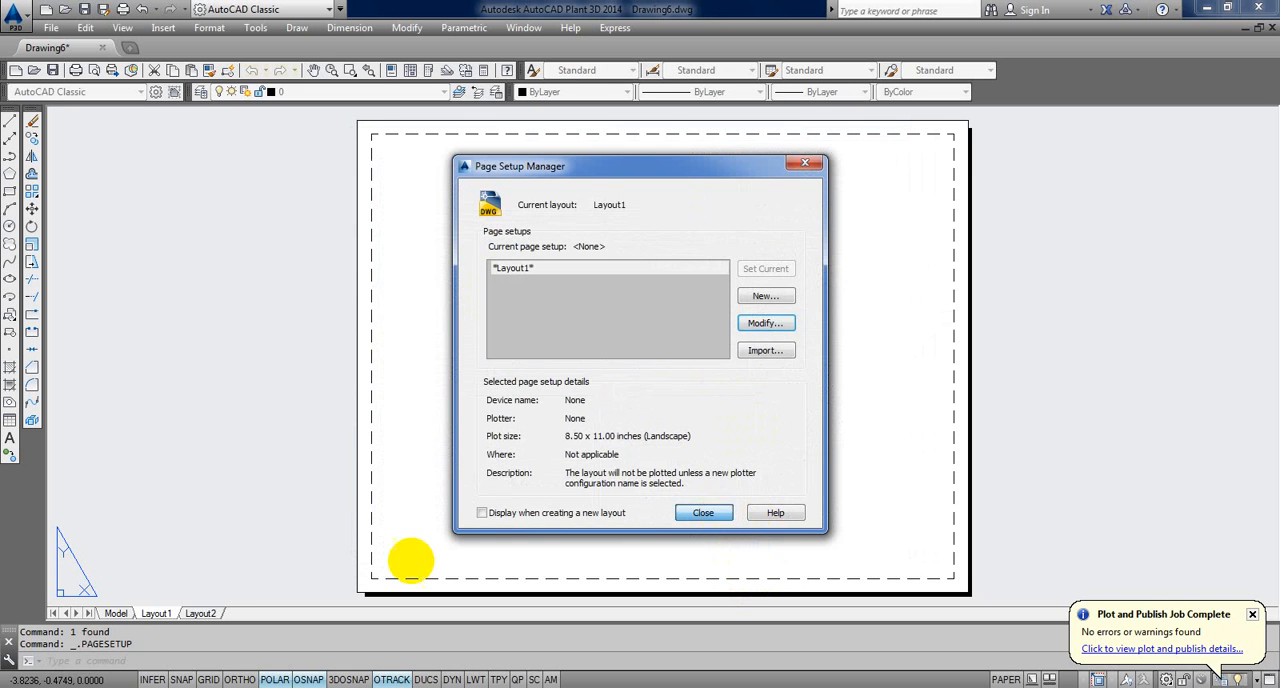
key(Escape)
click(201, 613)
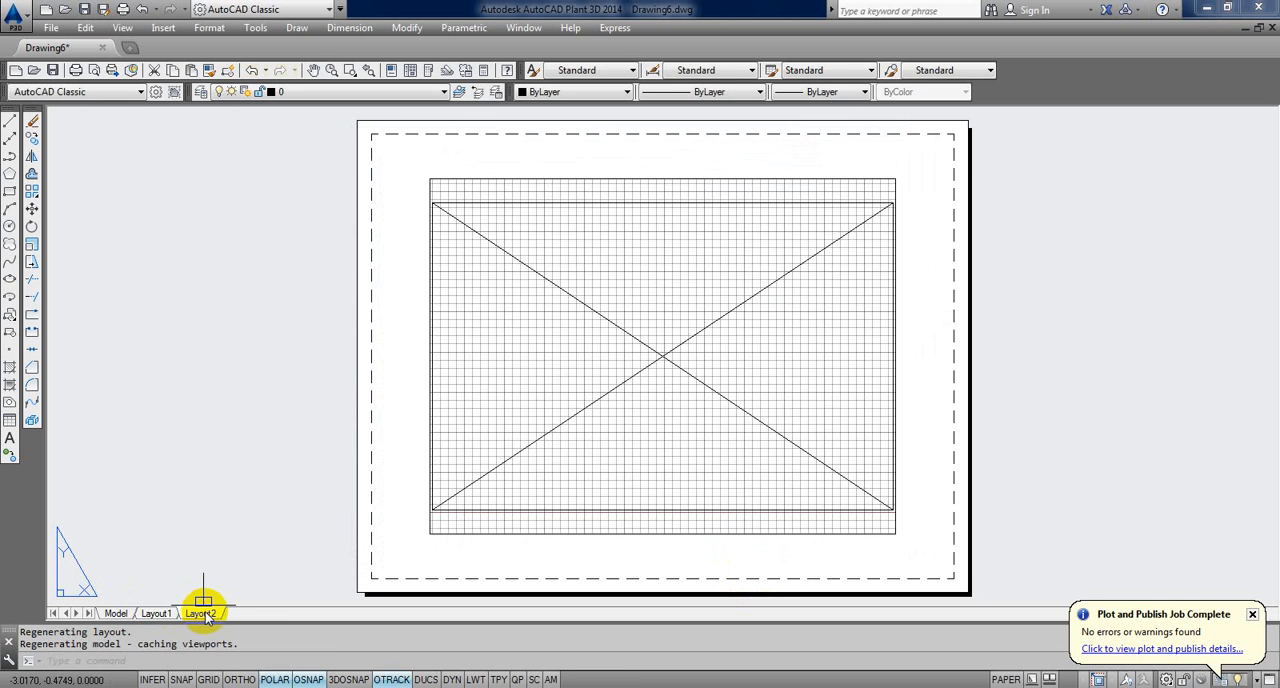
click(178, 614)
Step: Create a new page setup named A4-LANDSCAPE for Layout1, starting from the Layout1 settings
right_click(173, 613)
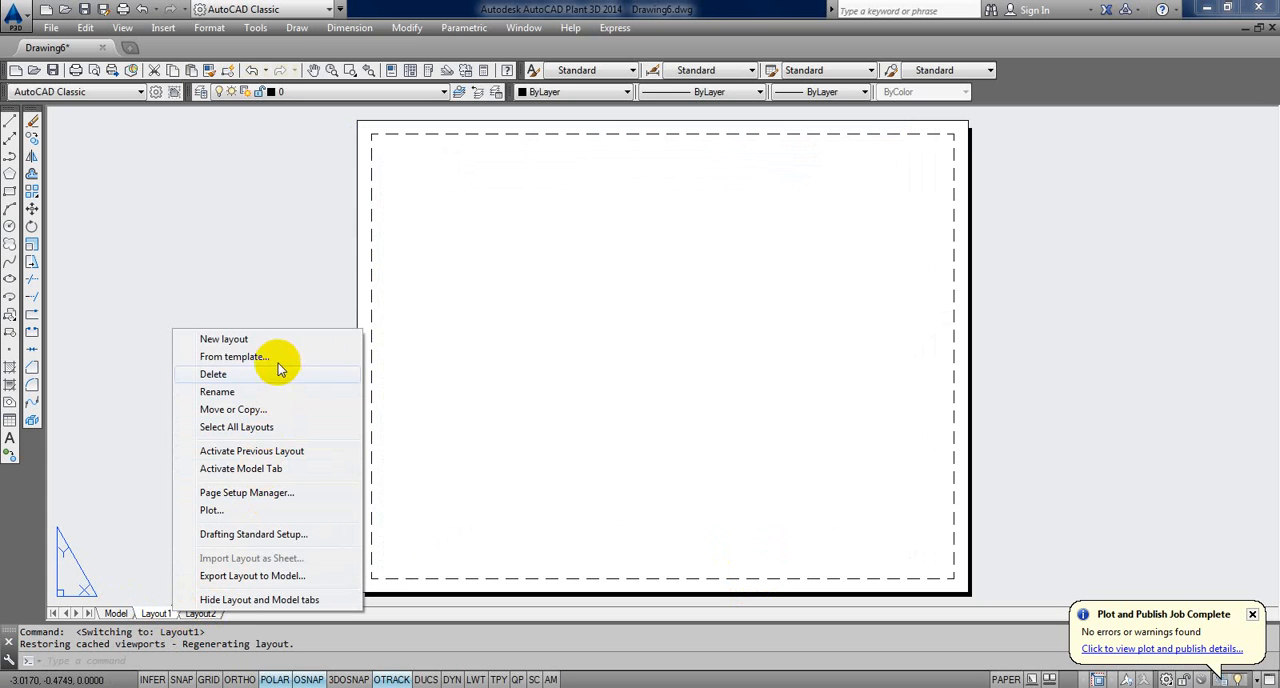
click(268, 493)
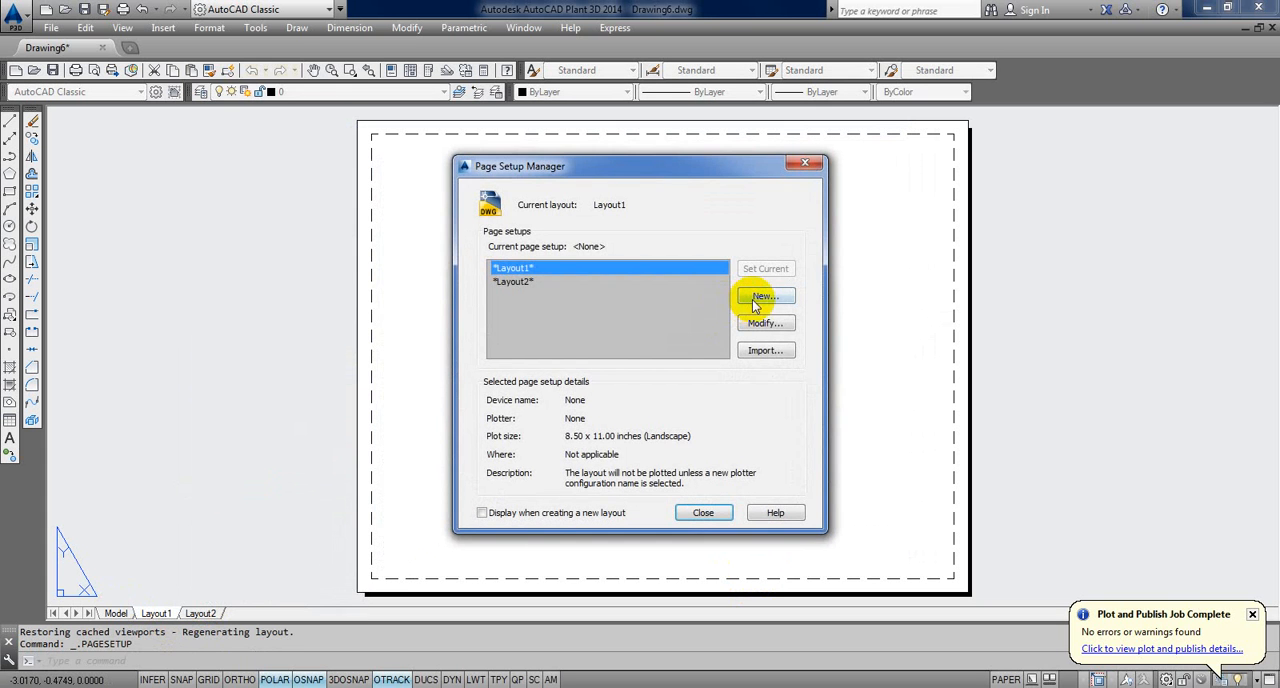
click(761, 296)
text(A)
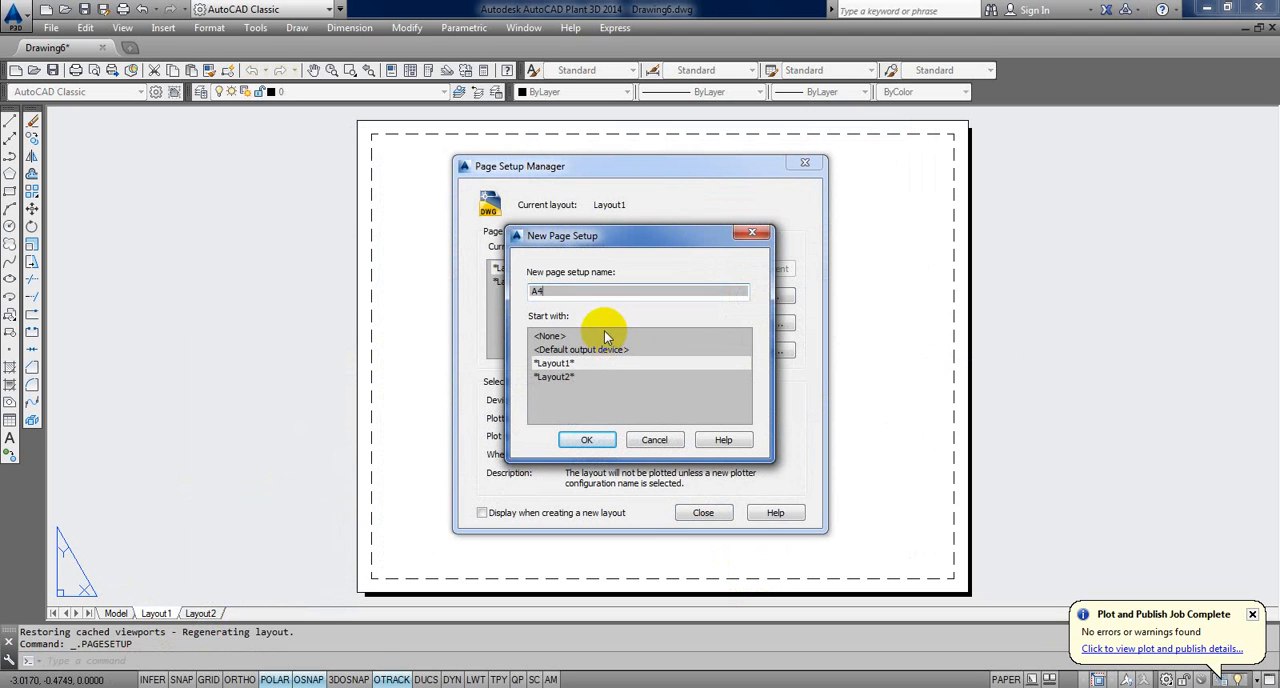
text(4)
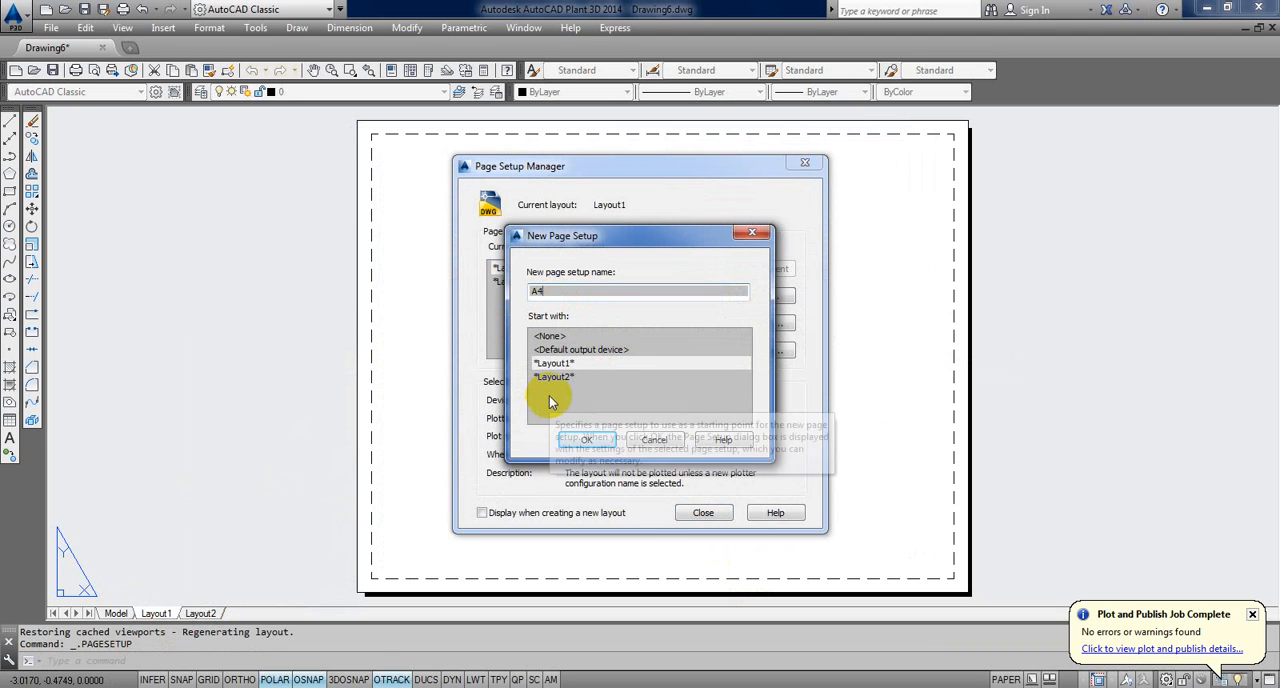
text(-LANDSCAPE)
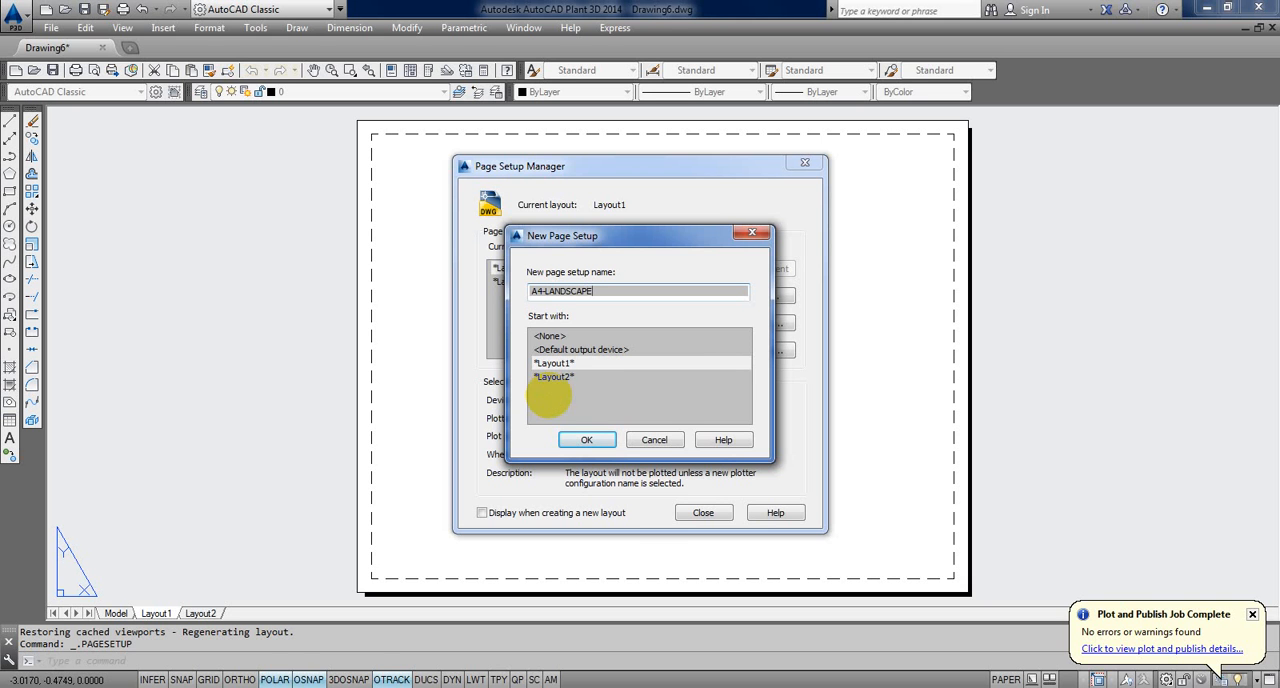
click(589, 441)
Step: Configure the A4-LANDSCAPE page setup with the Adobe PDF plotter, A4 paper size and monochrome.ctb plot style table
click(514, 236)
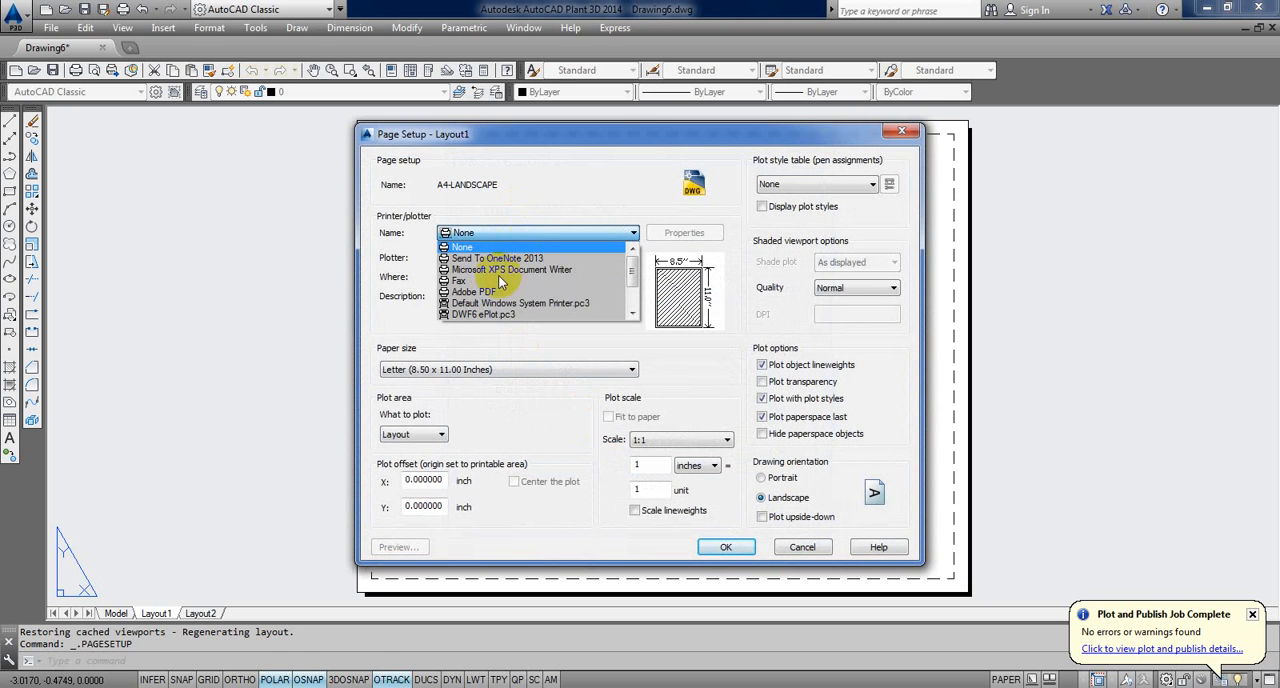
click(488, 291)
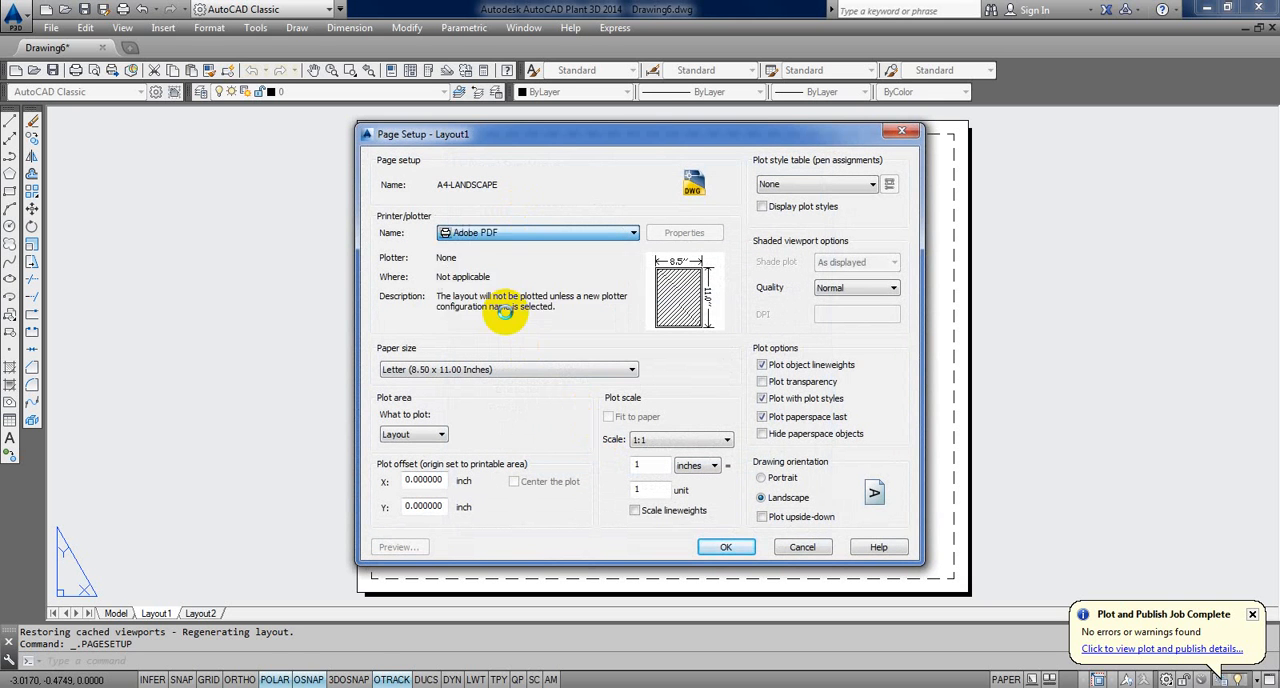
click(511, 370)
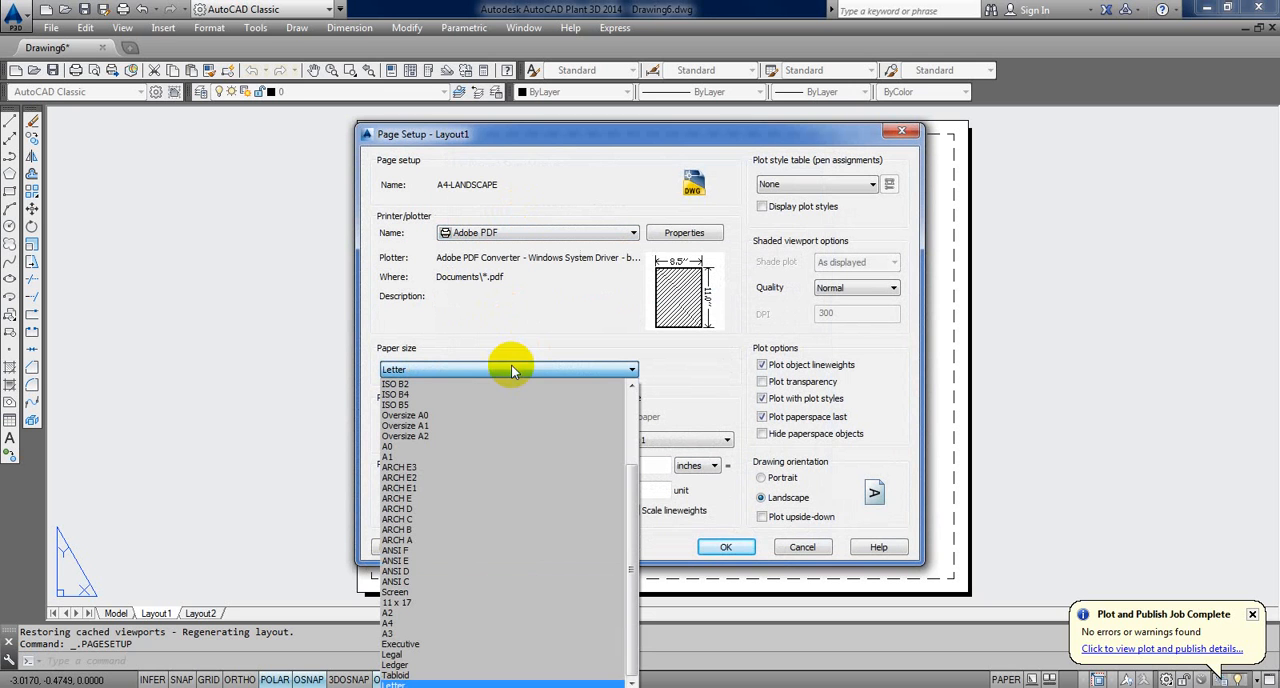
click(397, 624)
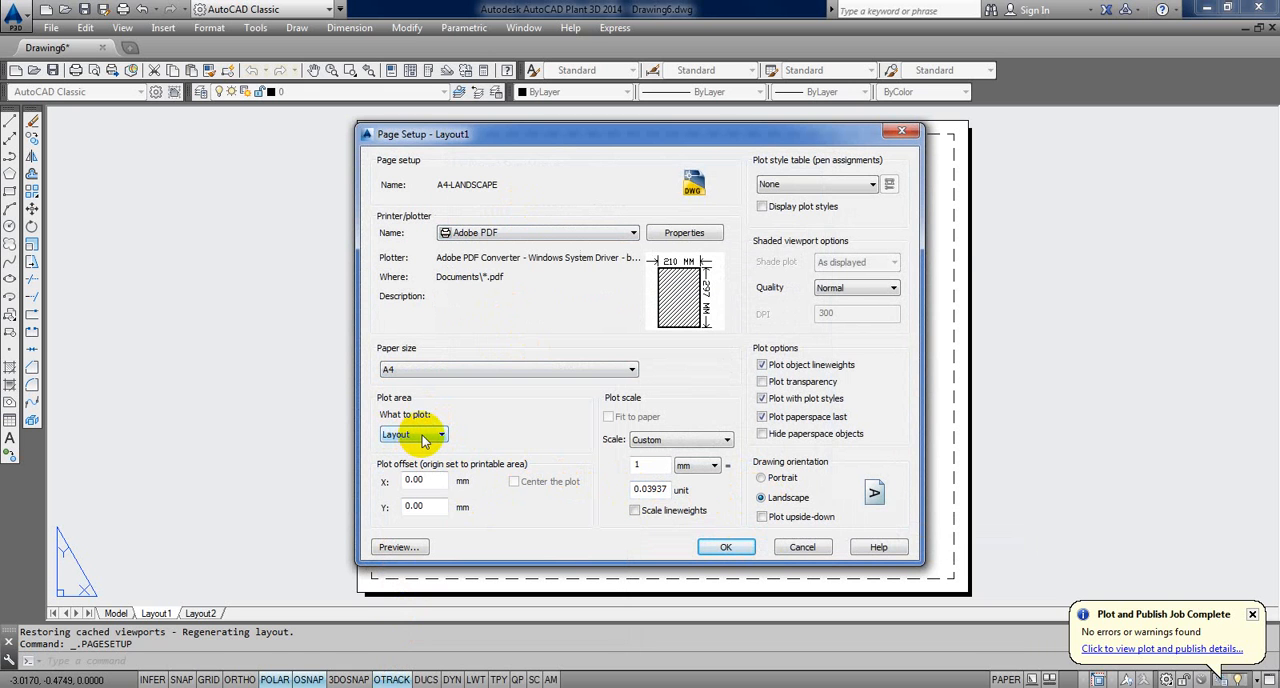
click(866, 185)
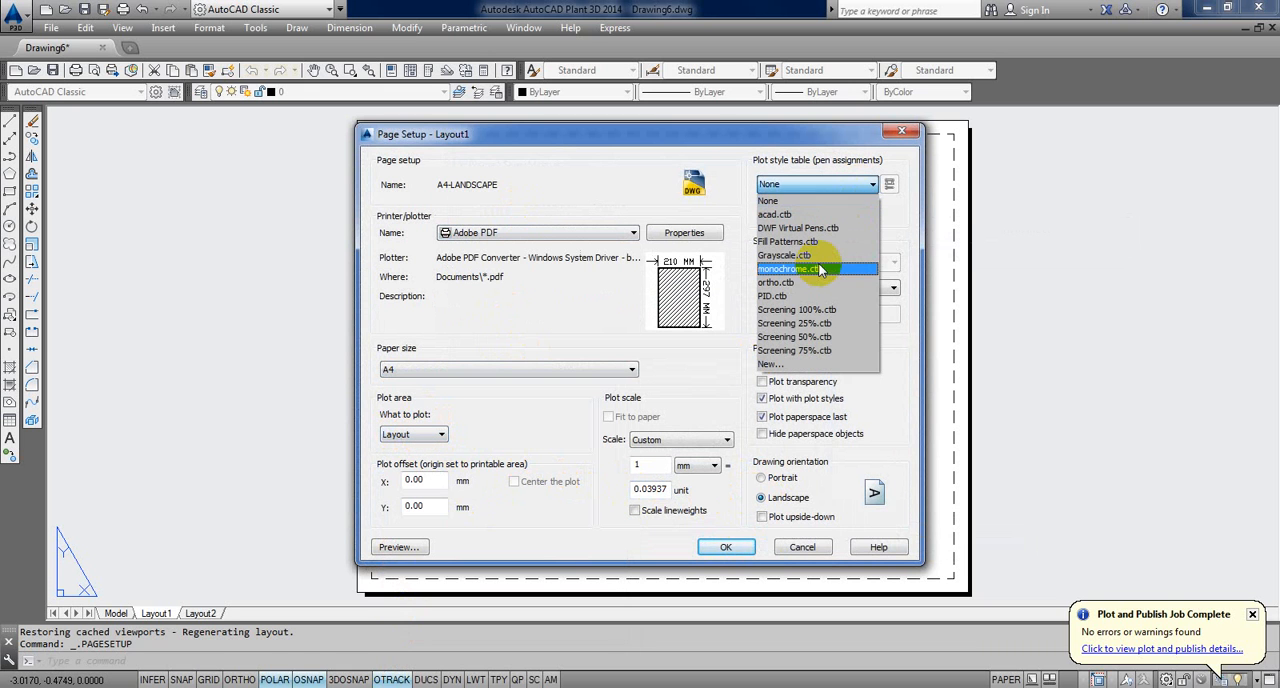
click(820, 270)
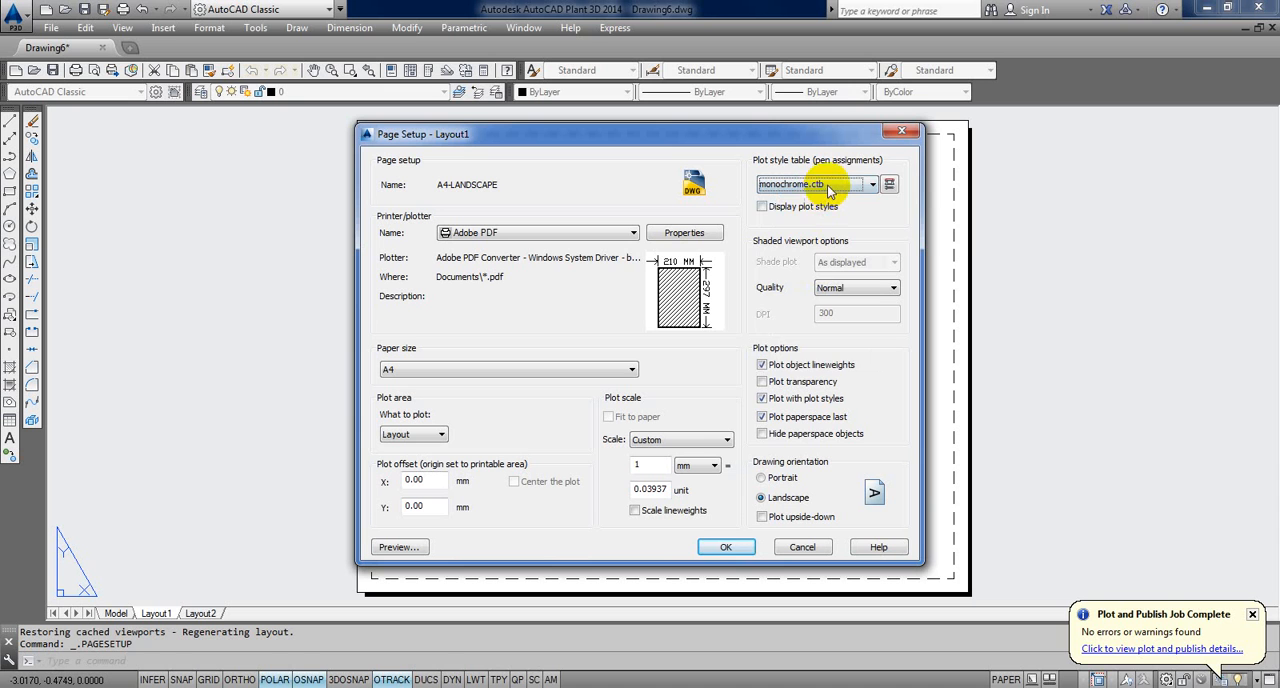
click(858, 190)
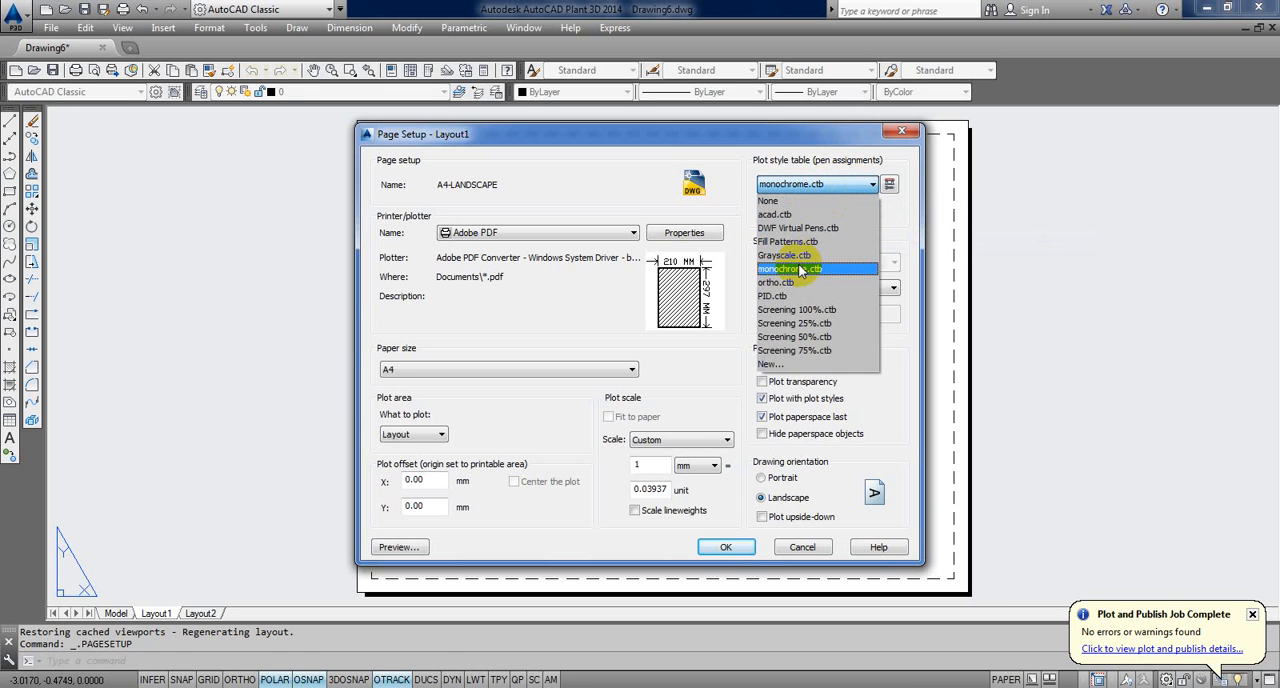
click(765, 268)
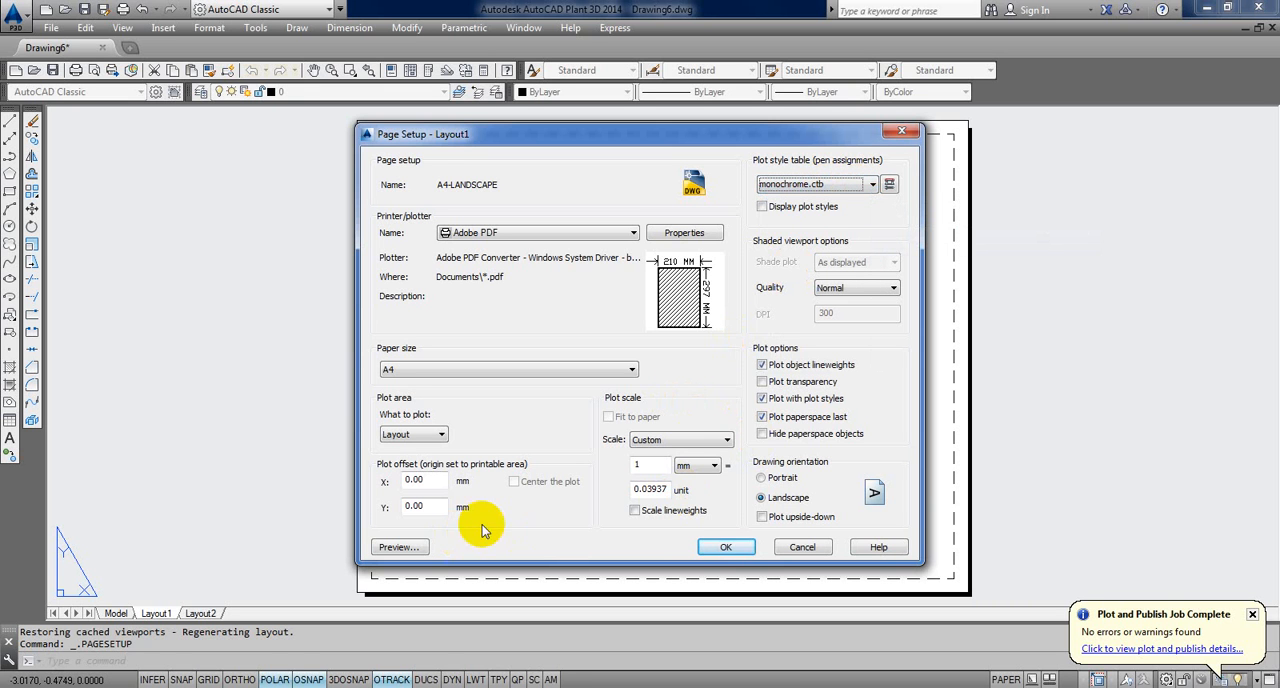
Step: Save the A4-LANDSCAPE page setup and make it current for Layout1
click(706, 547)
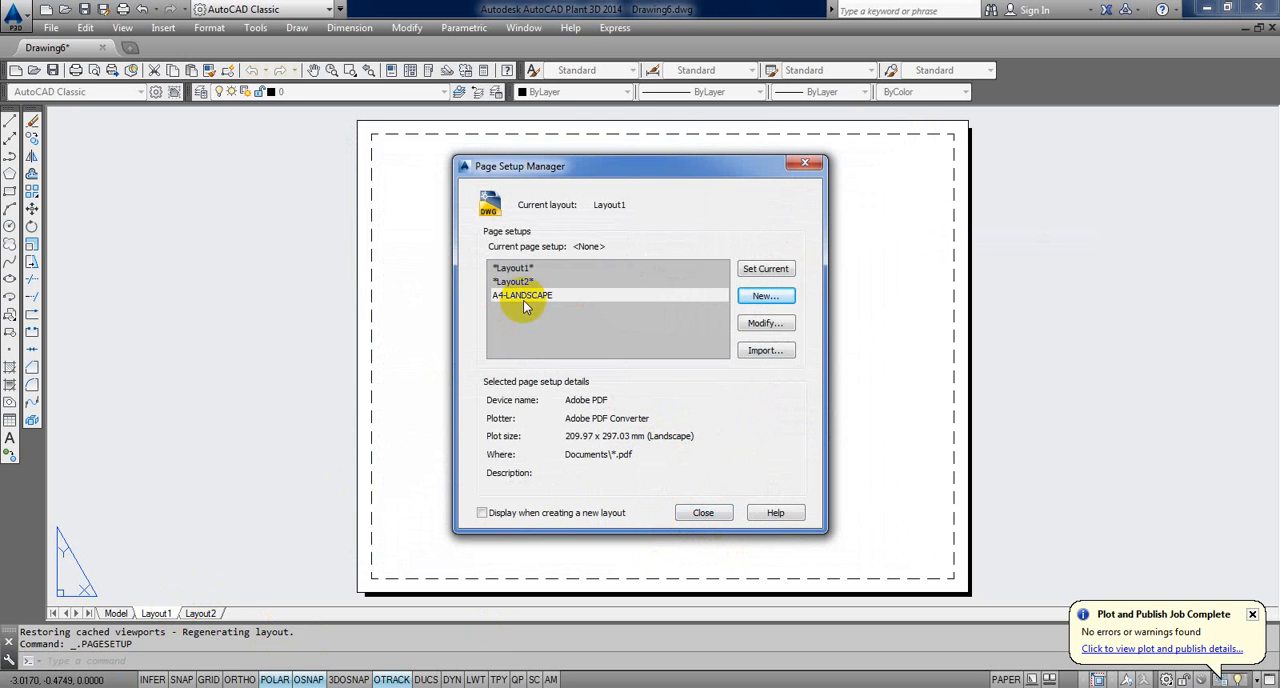
click(770, 272)
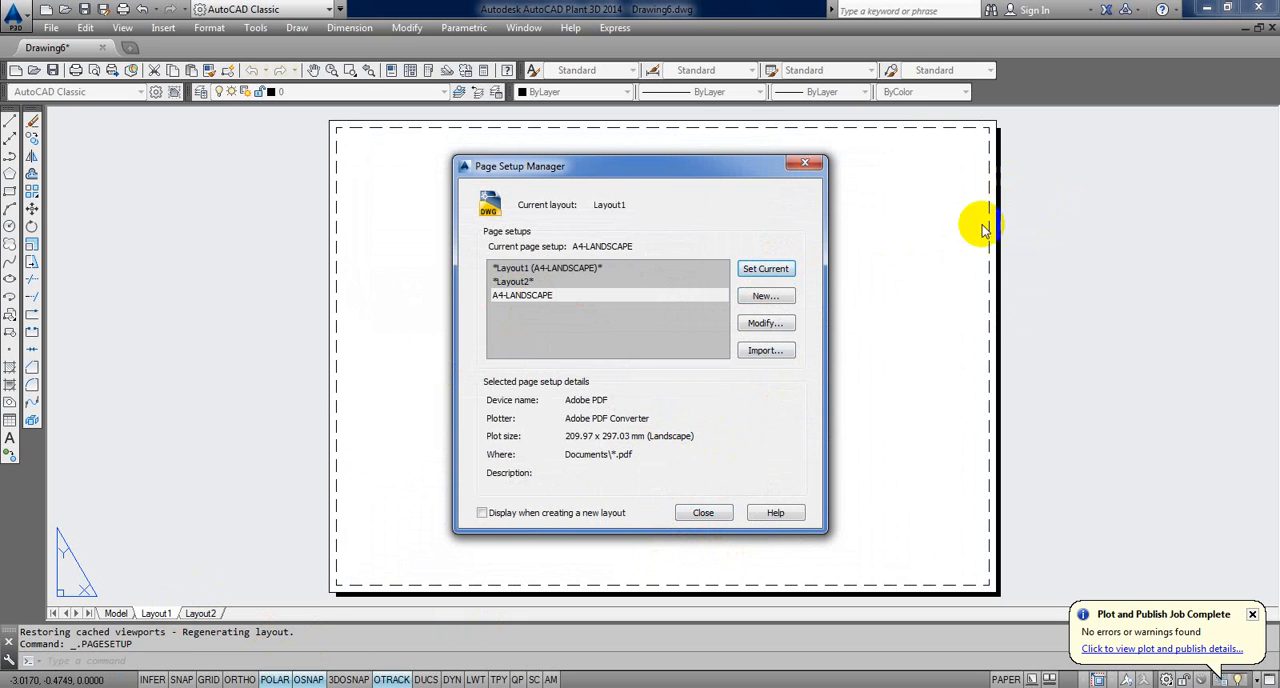
click(700, 513)
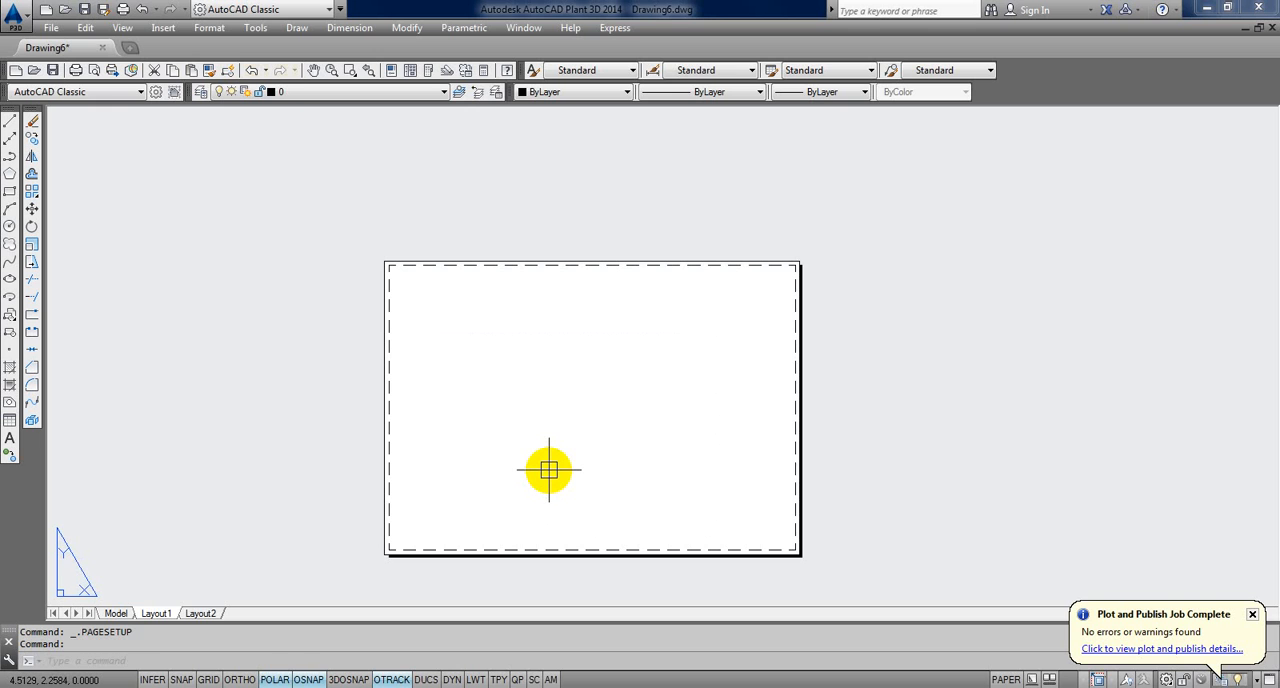
Step: Create a viewport on Layout1 with MVIEW, using the Fit option to fill the printable area
text(MV)
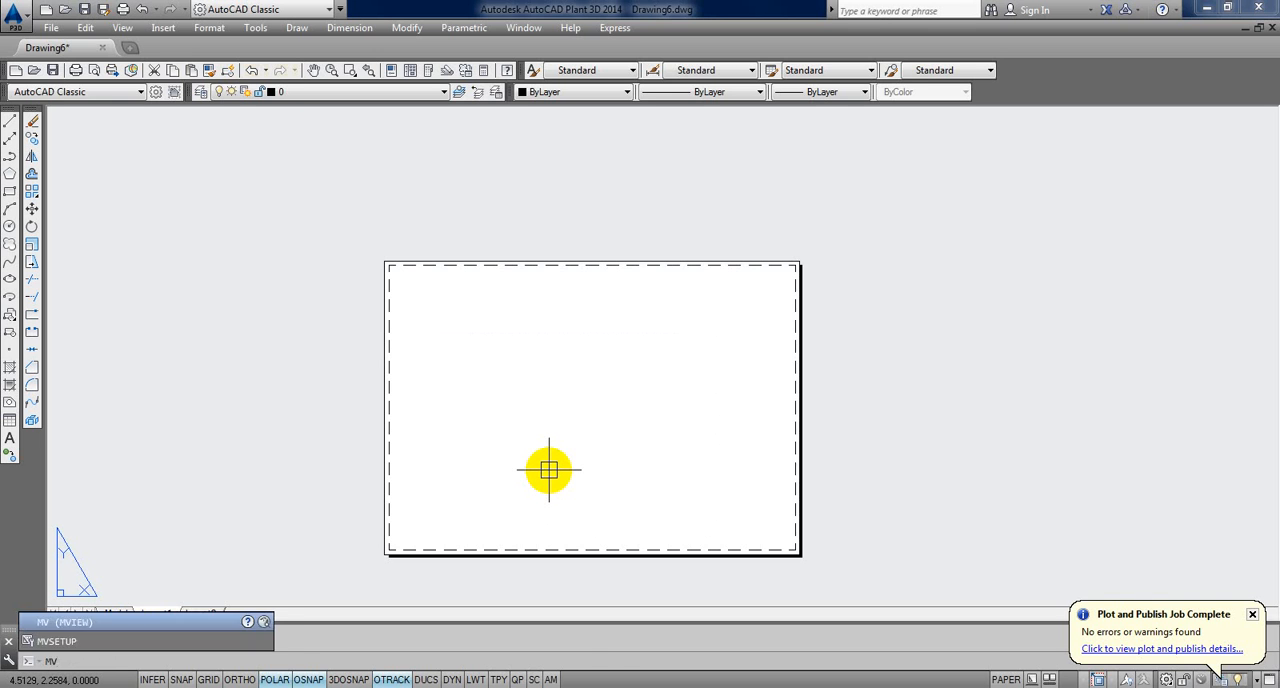
key(Return)
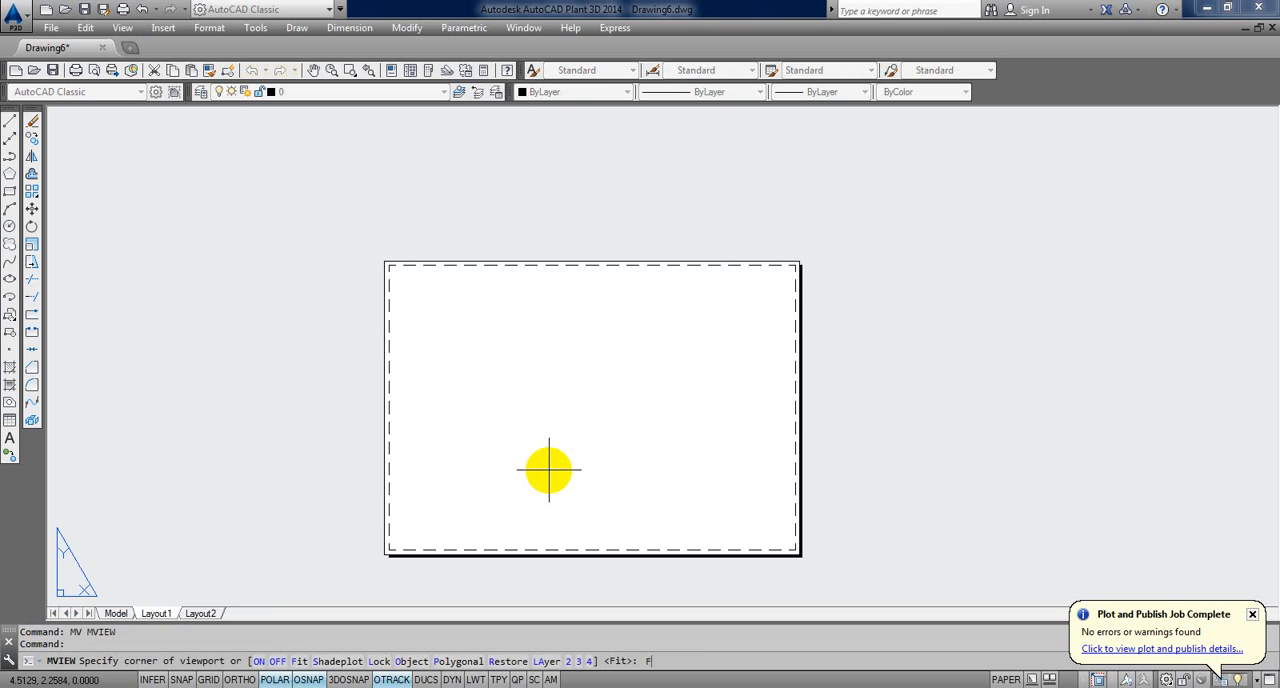
text(F)
key(Return)
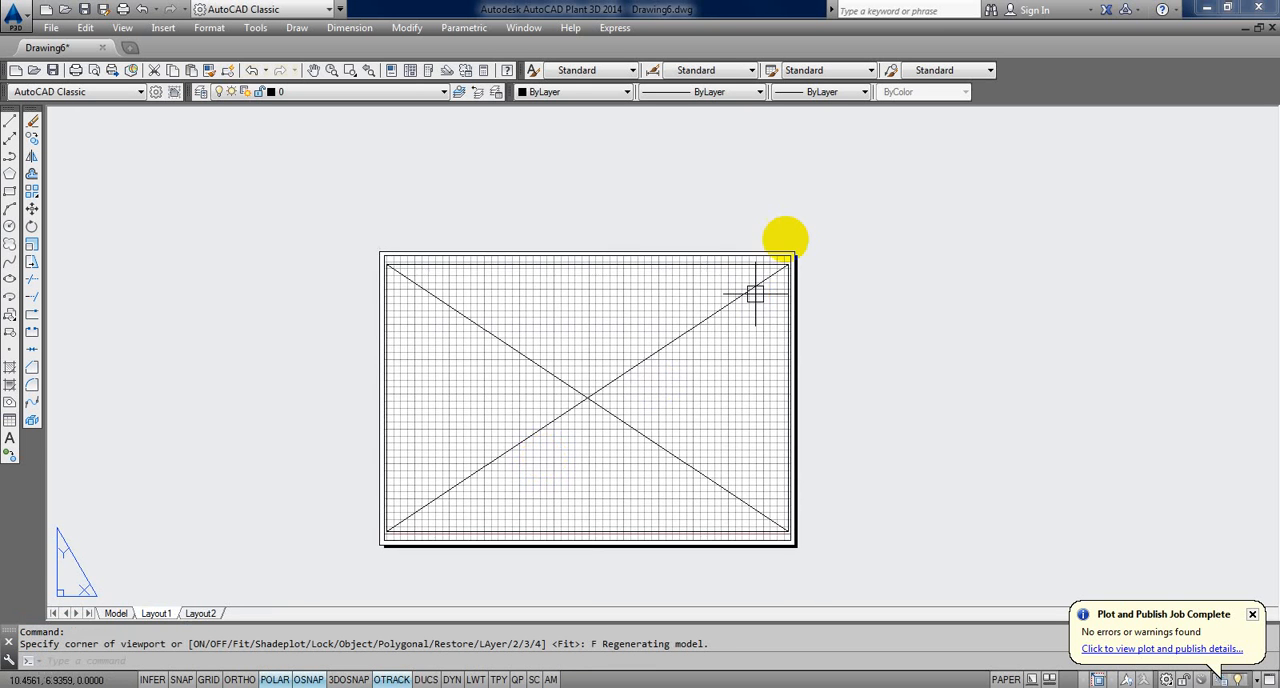
scroll(786, 238, up, 3)
scroll(777, 299, down, 5)
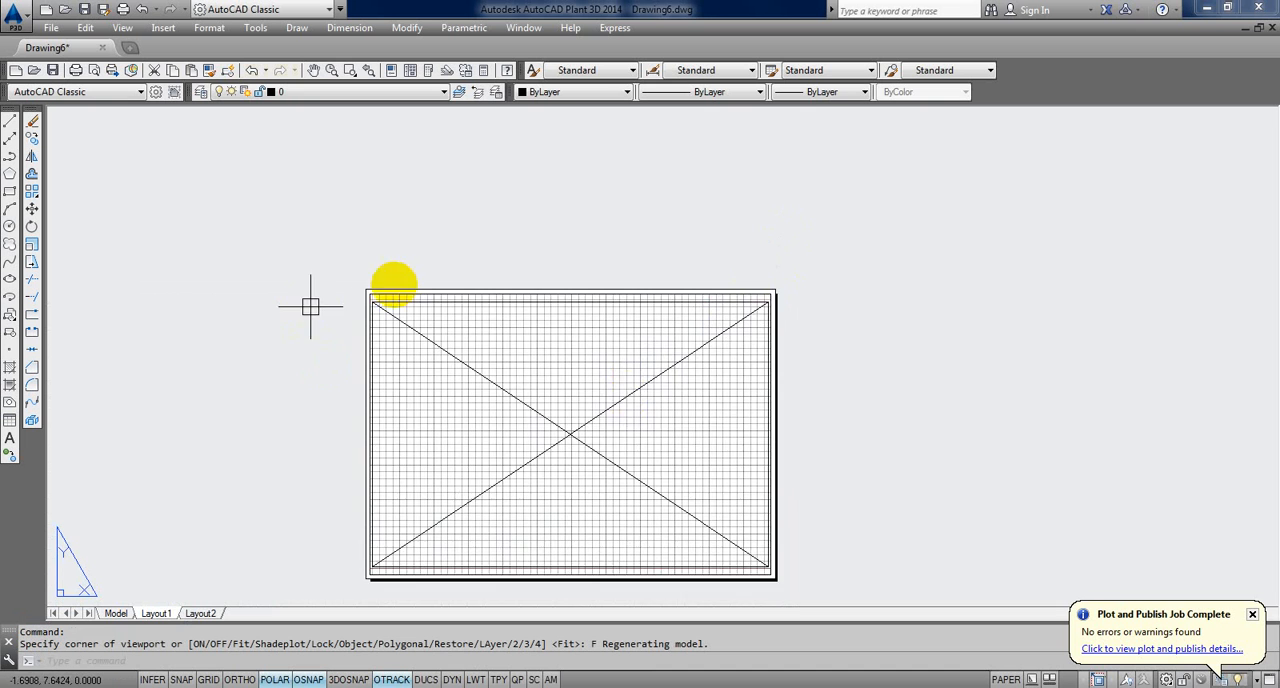
scroll(300, 346, up, 5)
scroll(296, 340, down, 5)
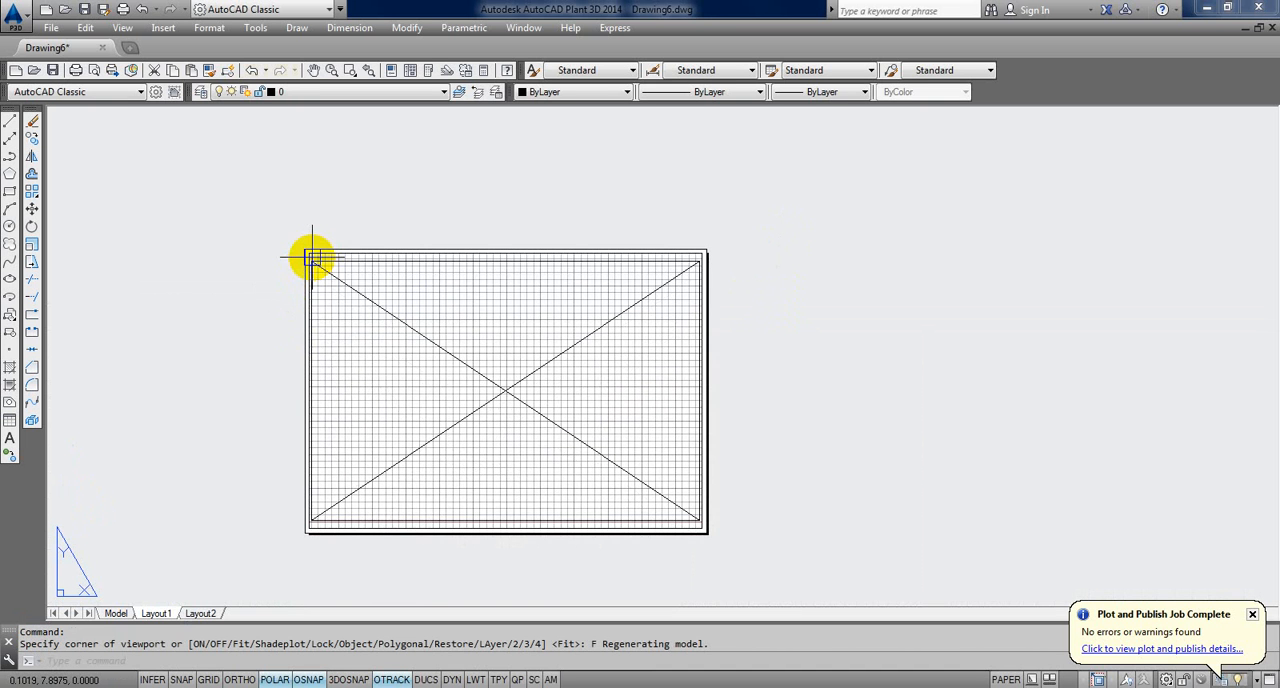
scroll(326, 270, up, 3)
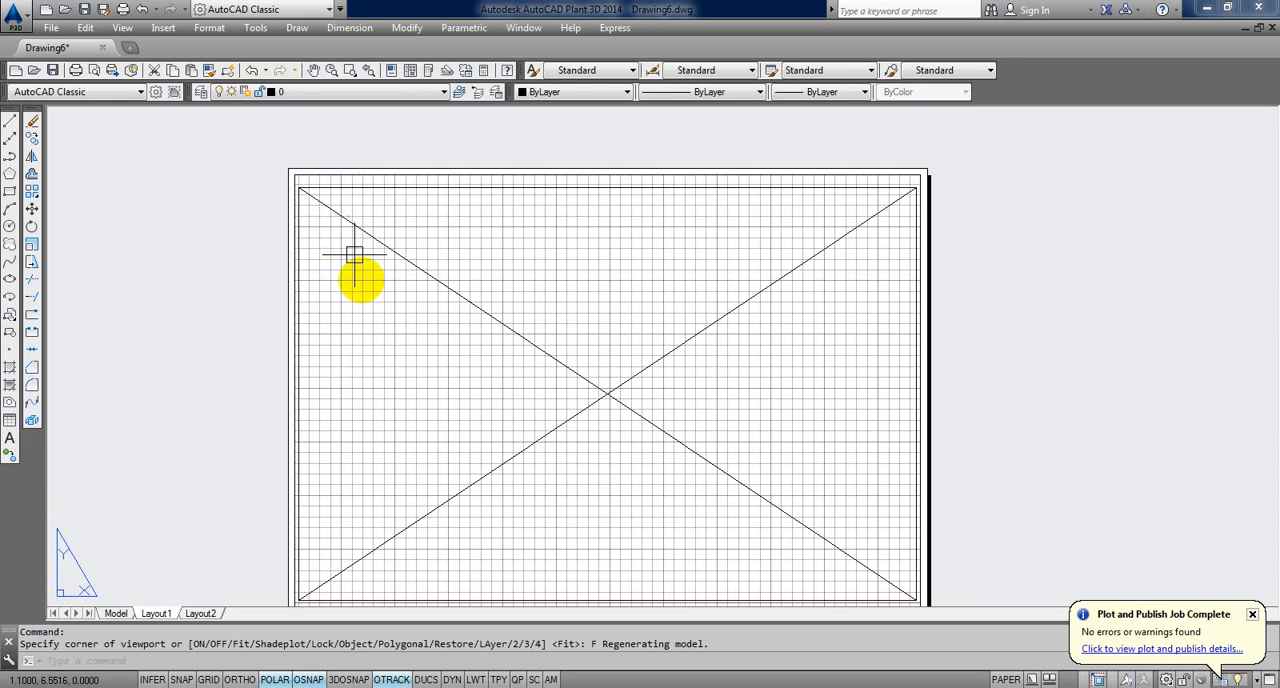
scroll(356, 265, down, 2)
key(Escape)
key(Escape)
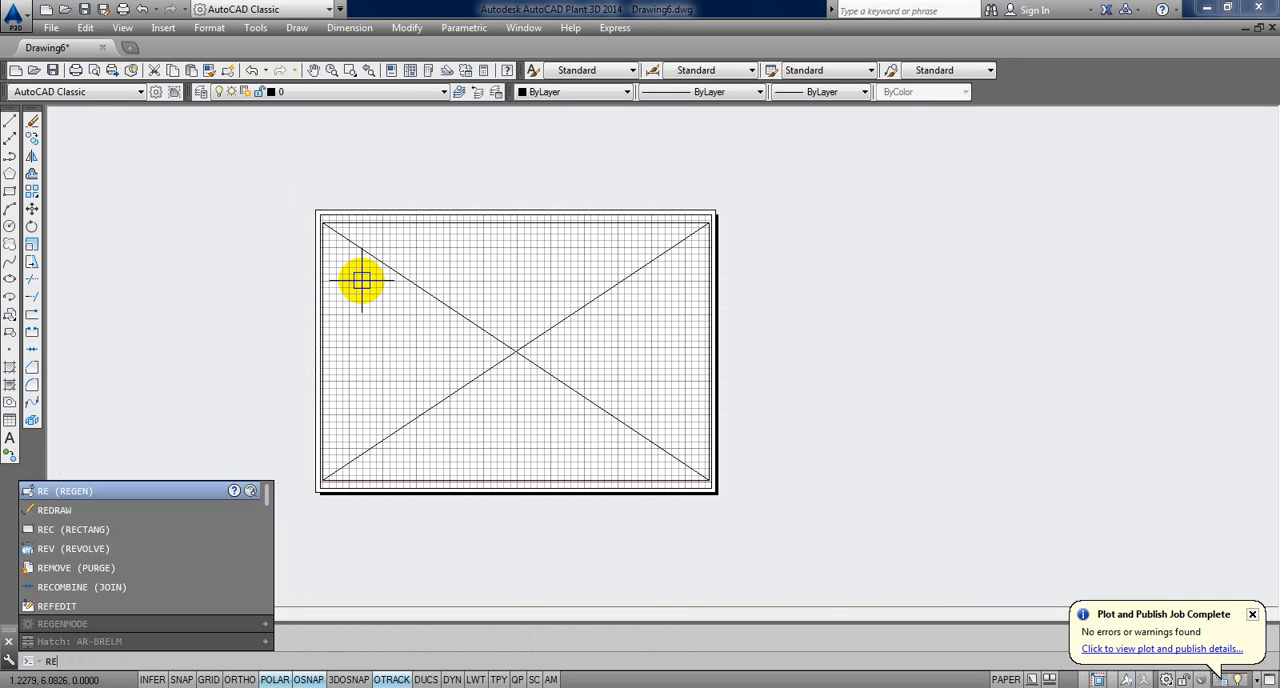
key(Return)
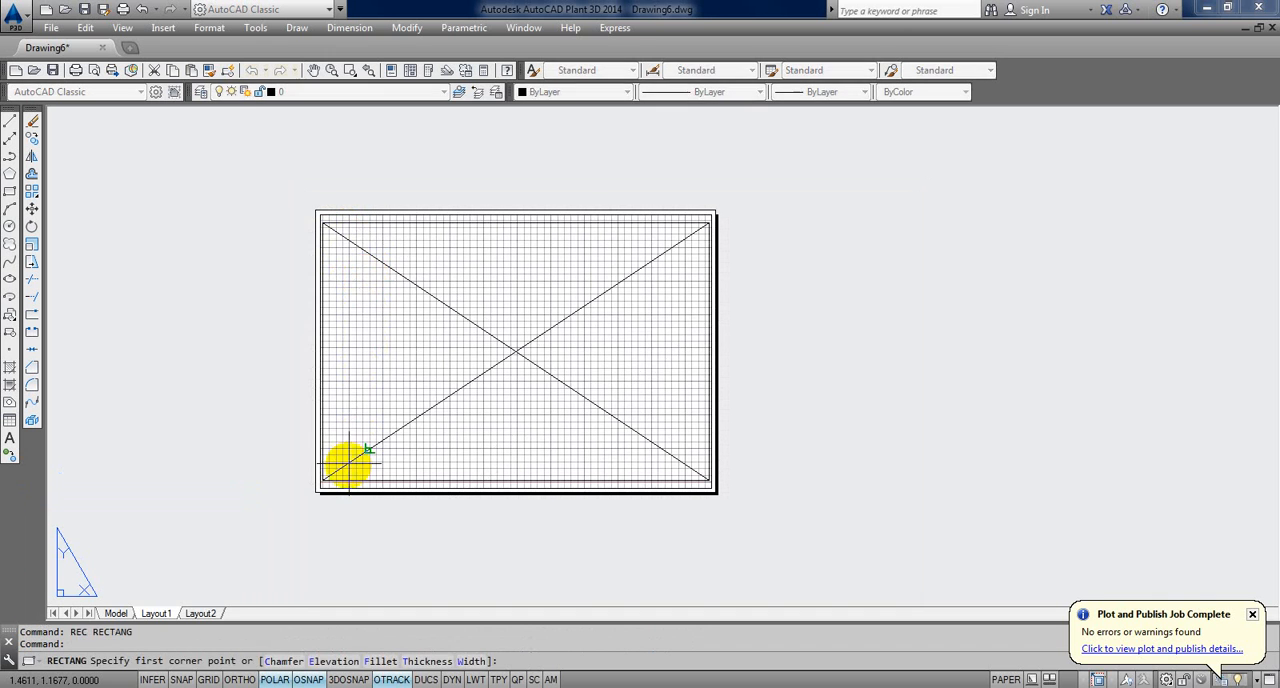
scroll(331, 490, up, 5)
key(Escape)
Step: Delete the fitted viewport from Layout1
click(269, 482)
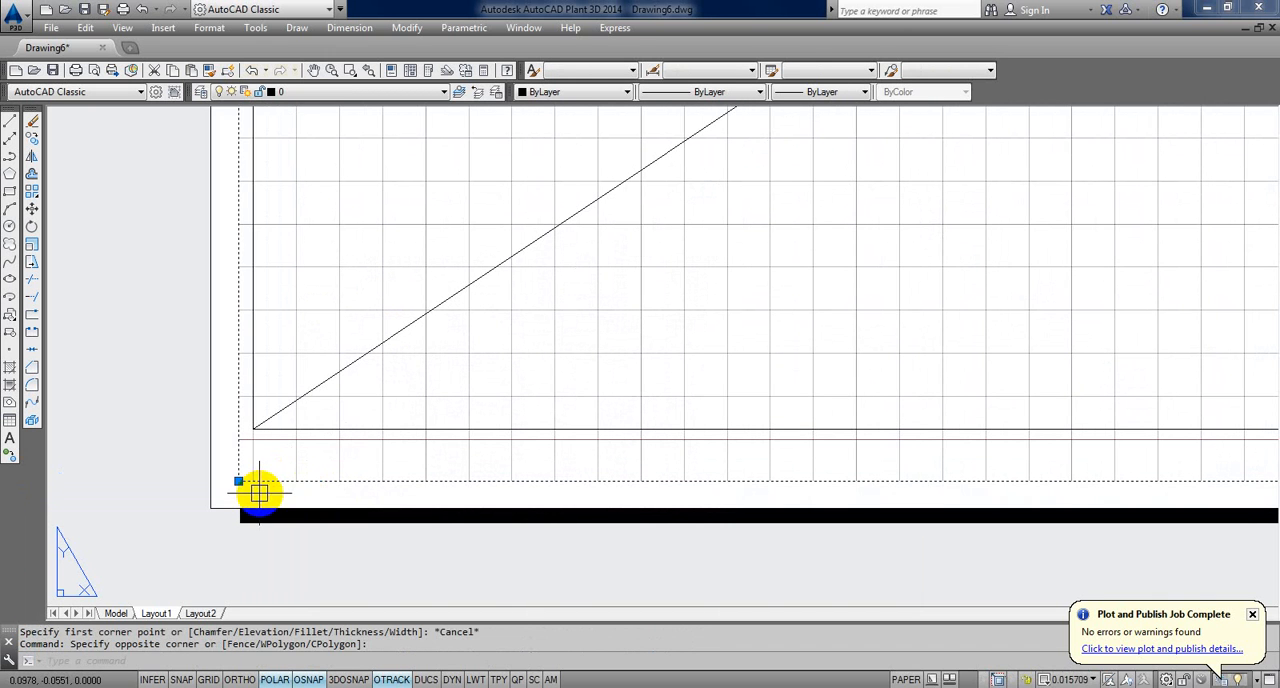
click(260, 487)
key(Delete)
scroll(266, 488, down, 5)
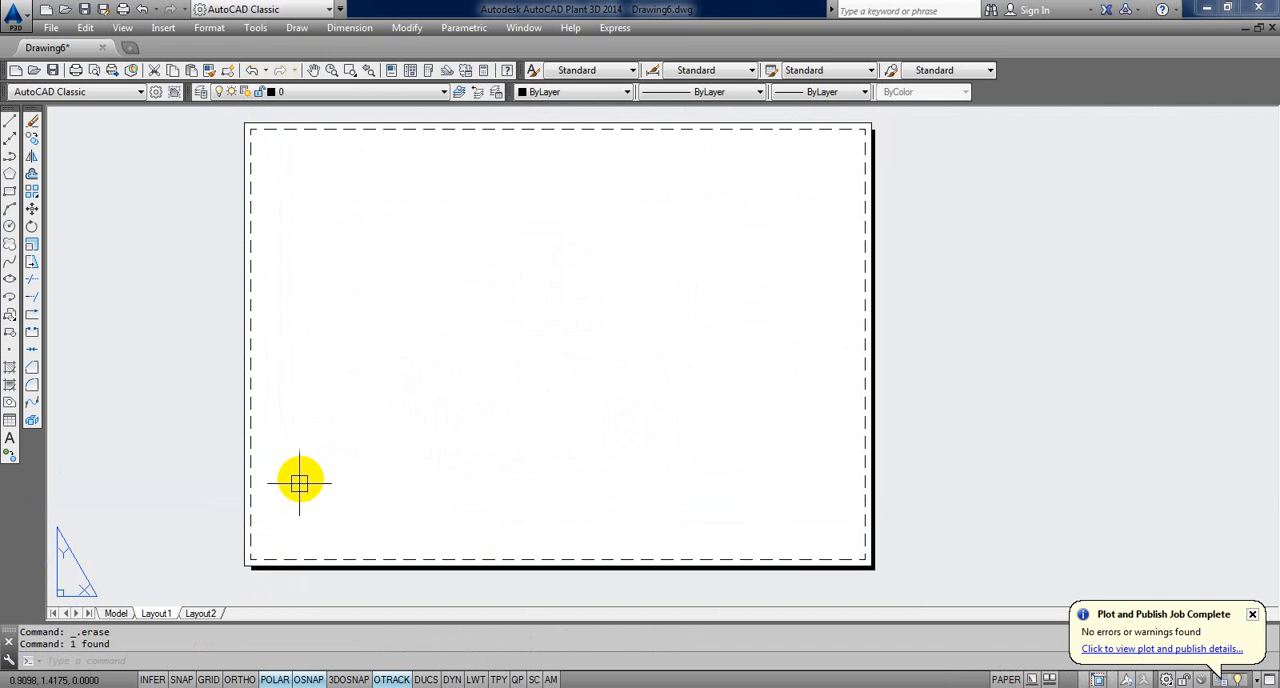
text(REC)
key(Return)
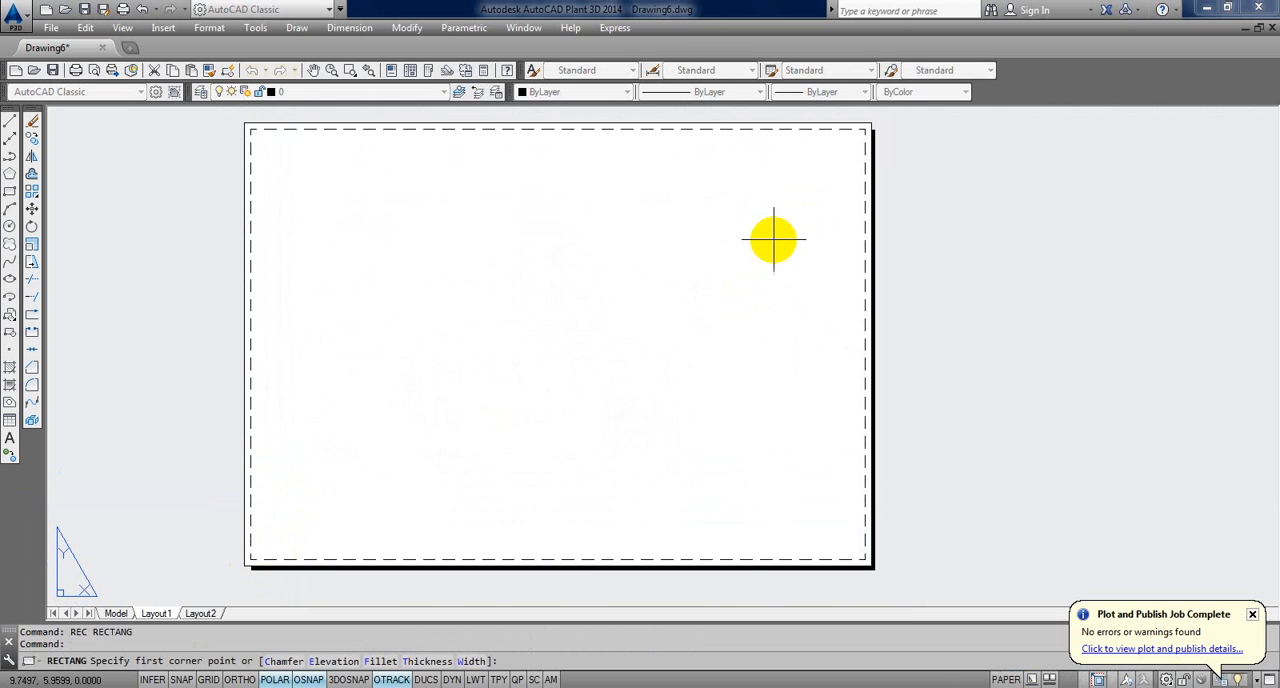
key(Escape)
Step: Recreate a viewport filling the printable area of Layout1 with MVIEW and its Fit option
text(MV)
key(Return)
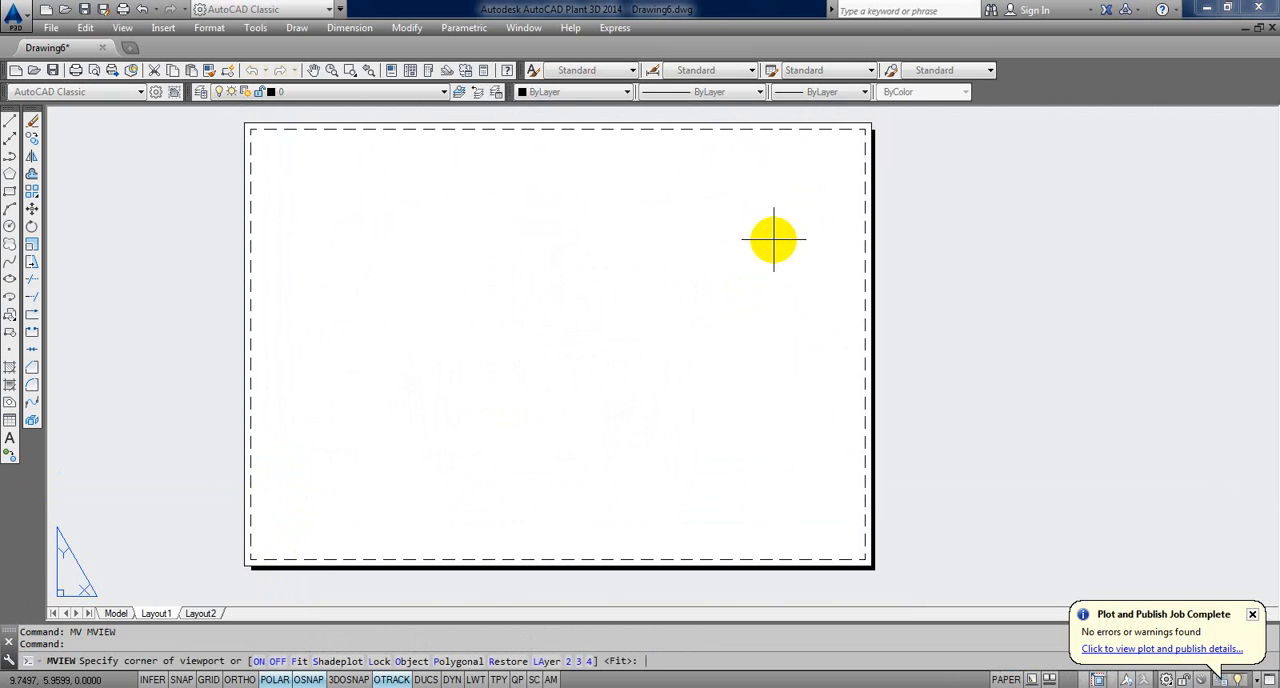
text(F)
key(Return)
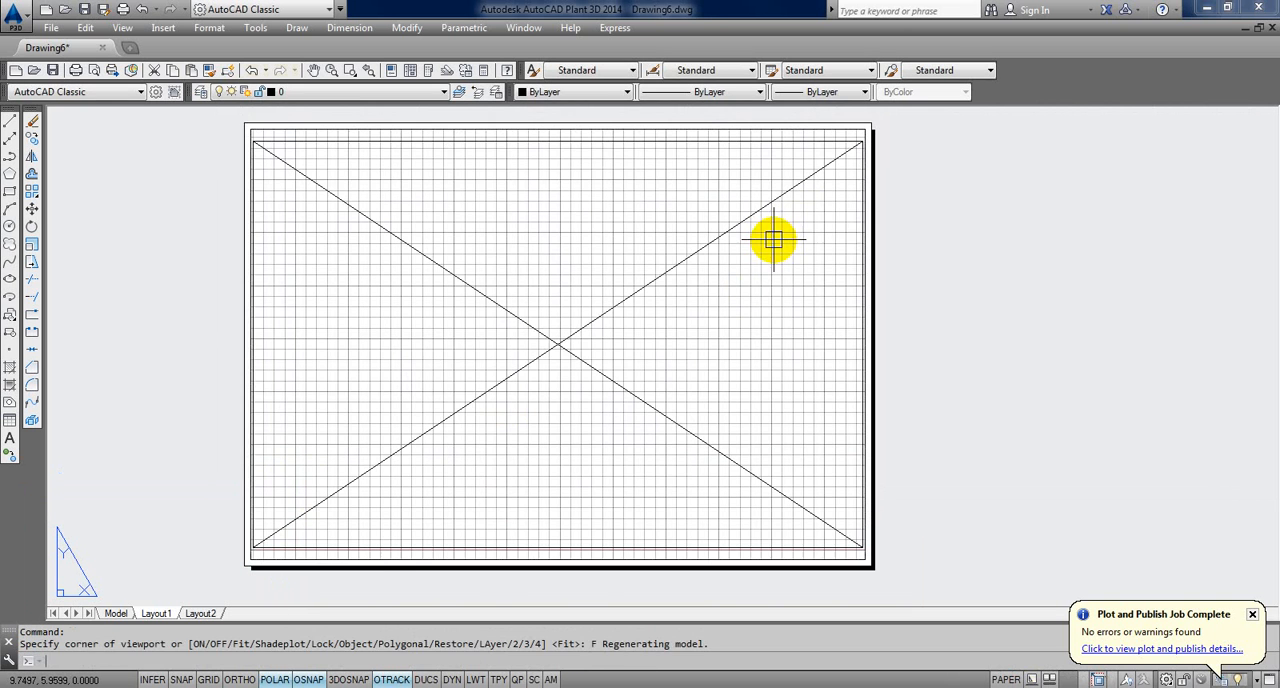
Step: Try to offset the fitted viewport's border by a distance defined with two picked points
text(o)
key(Return)
click(894, 215)
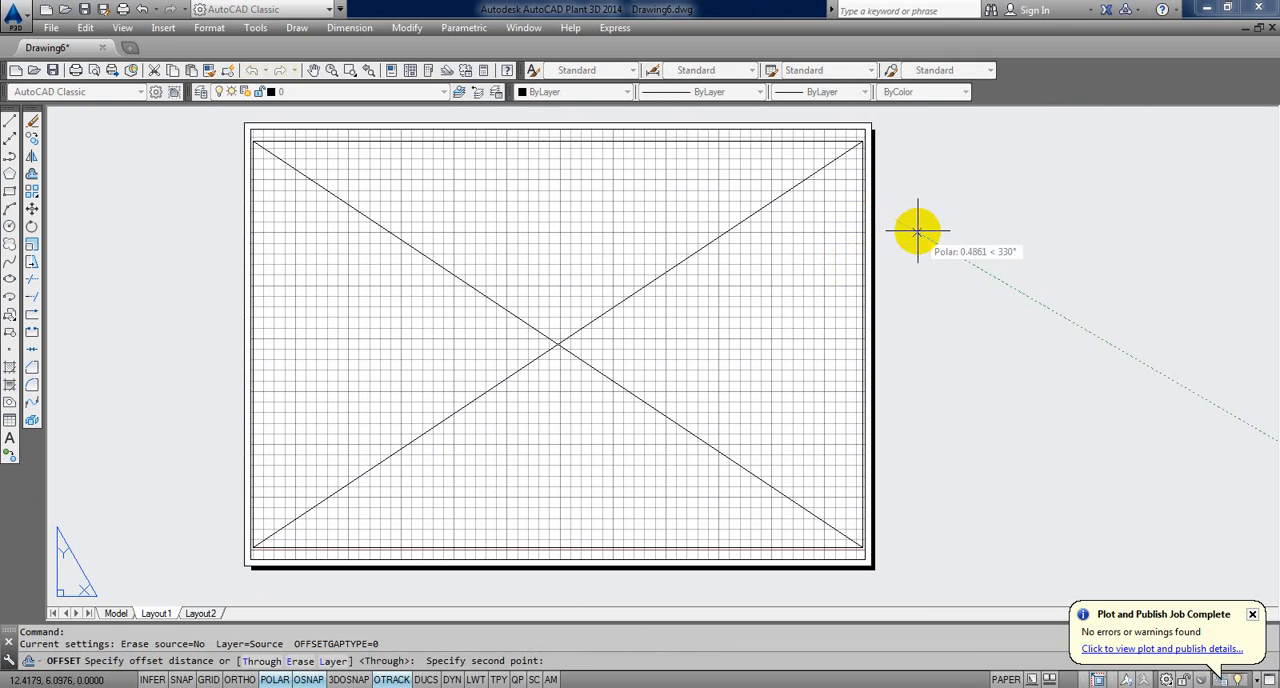
click(897, 237)
click(866, 229)
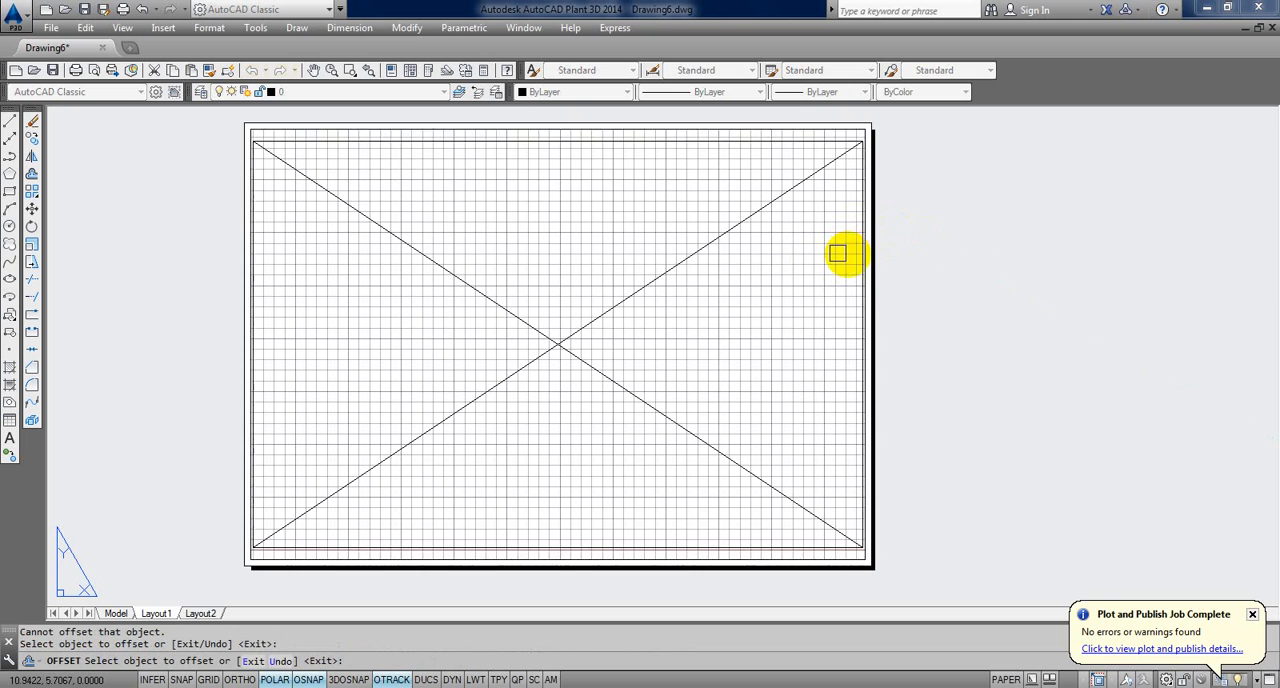
click(864, 255)
key(Escape)
Step: Draw a rectangle tracing the fitted viewport's border between its opposite corners
text(rec)
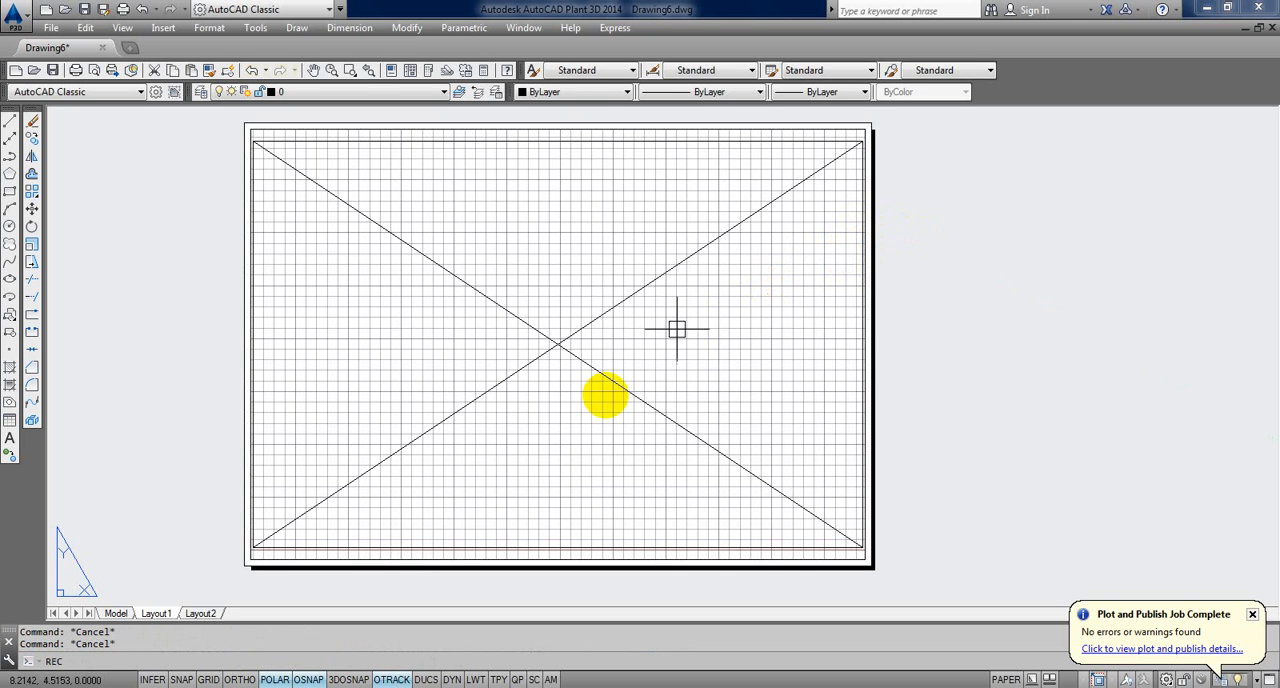
key(Return)
click(365, 560)
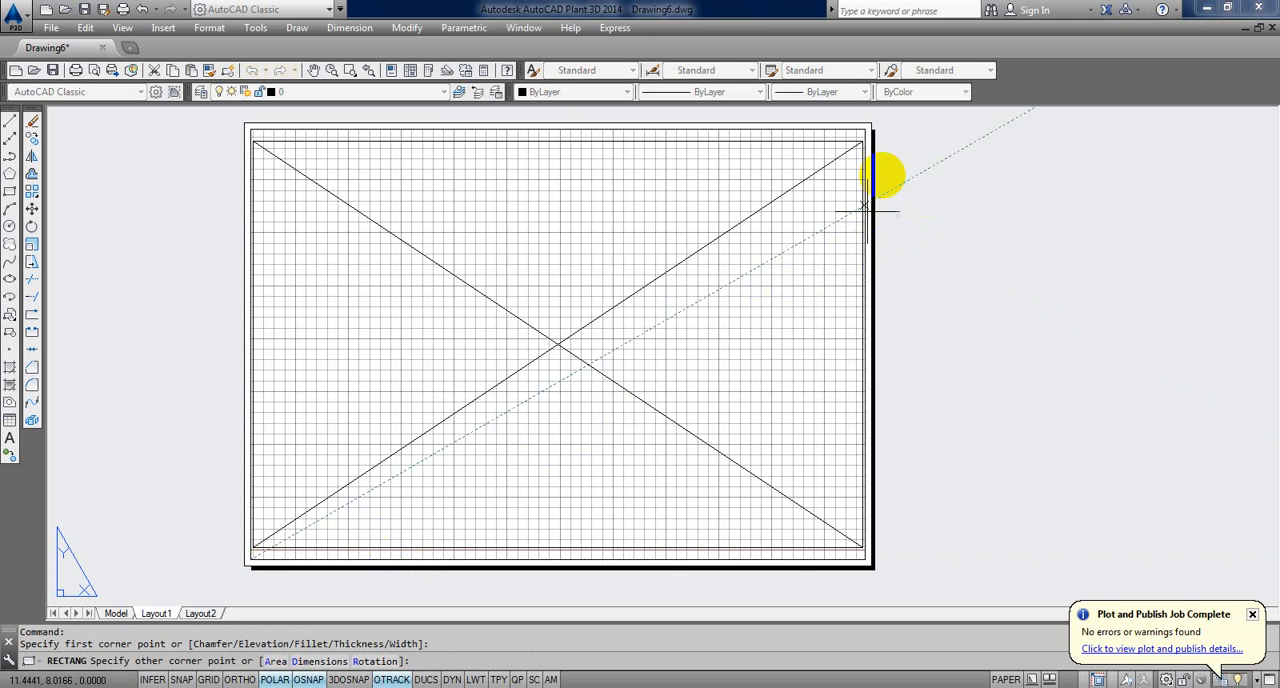
click(868, 170)
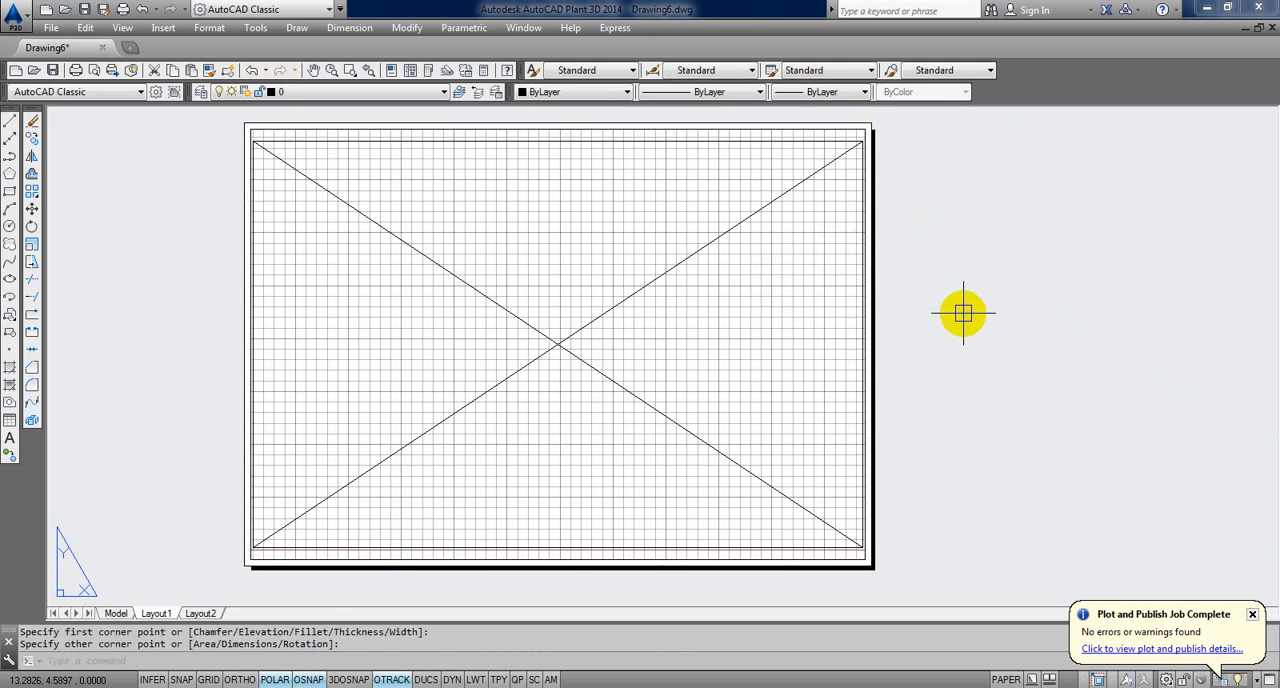
text(o)
key(Return)
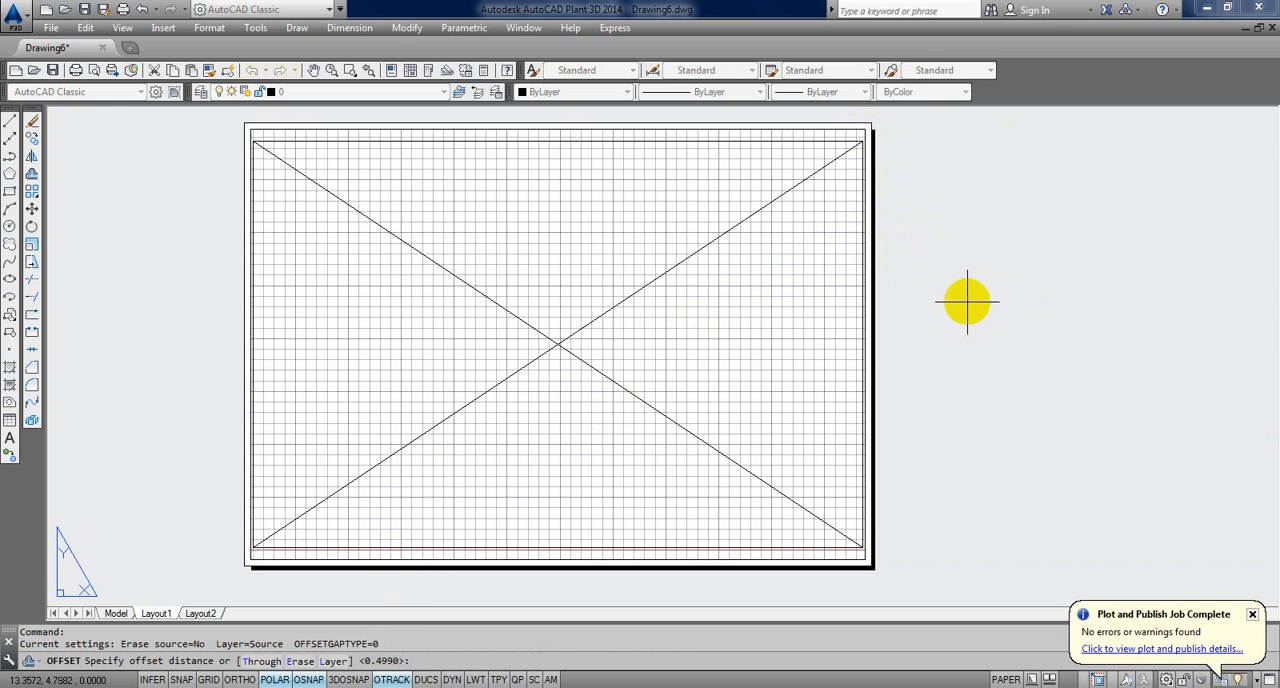
text(1)
key(Return)
click(862, 272)
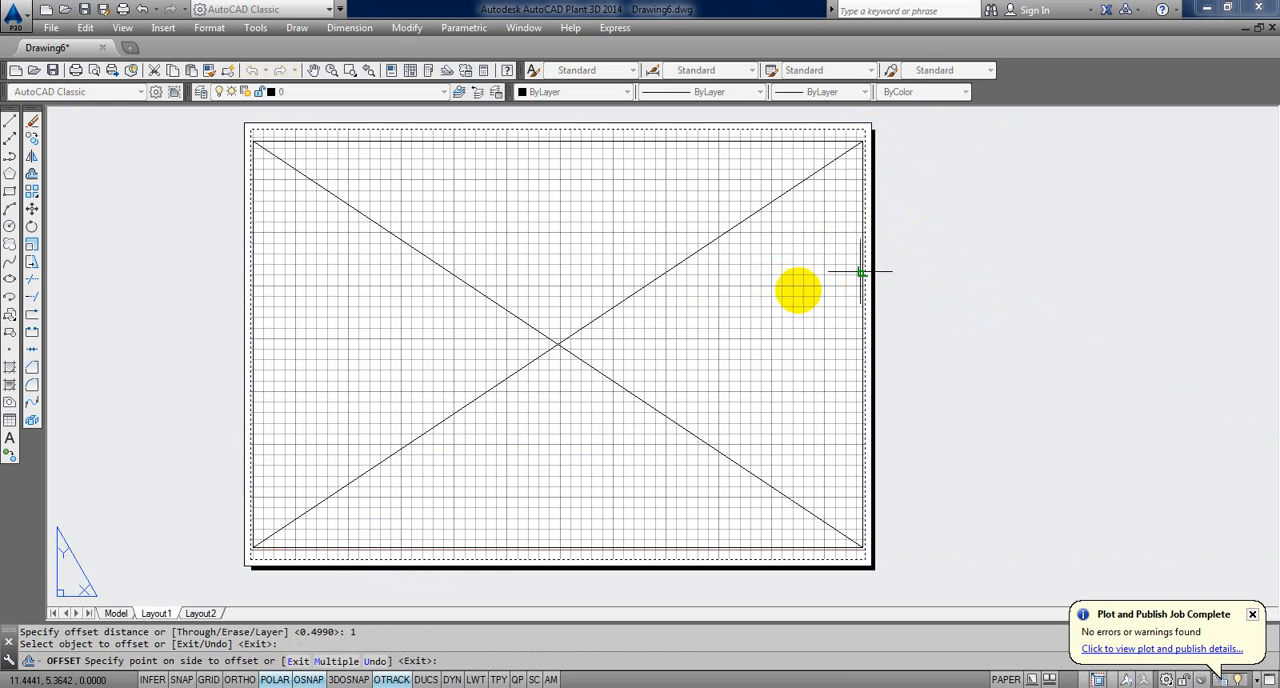
key(Escape)
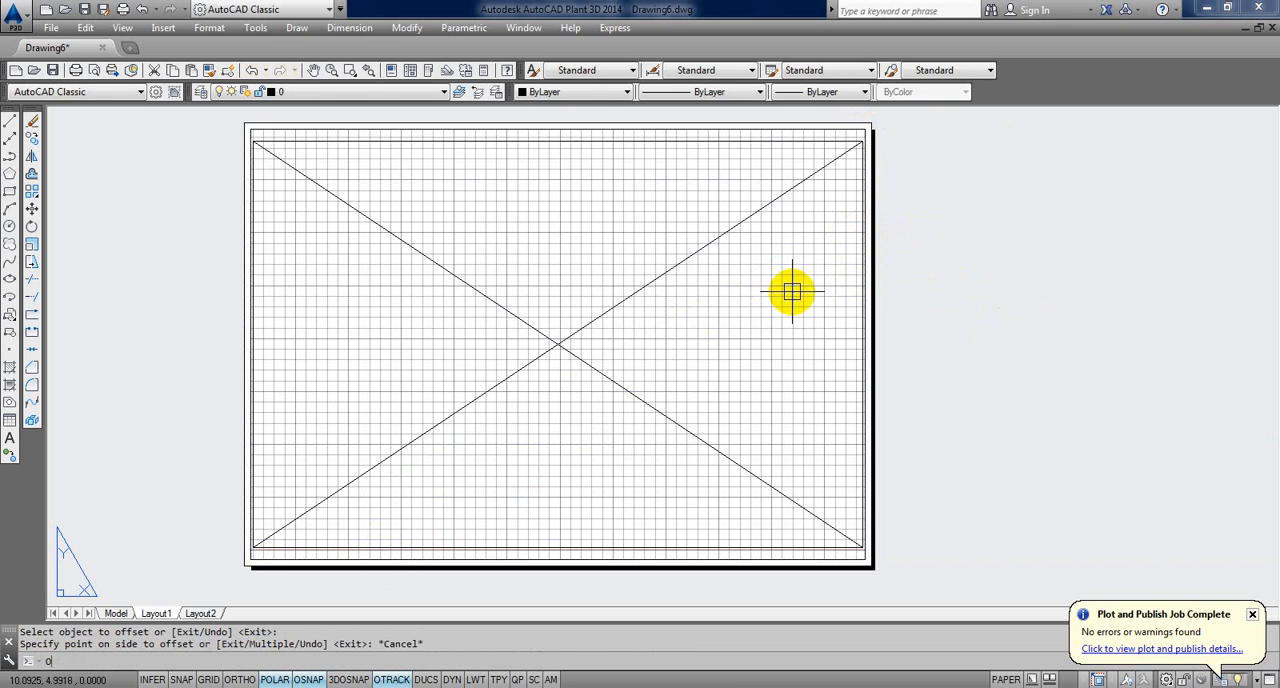
Step: Offset the traced rectangle inward by .5 to form an inner frame on the sheet
text(o)
key(Return)
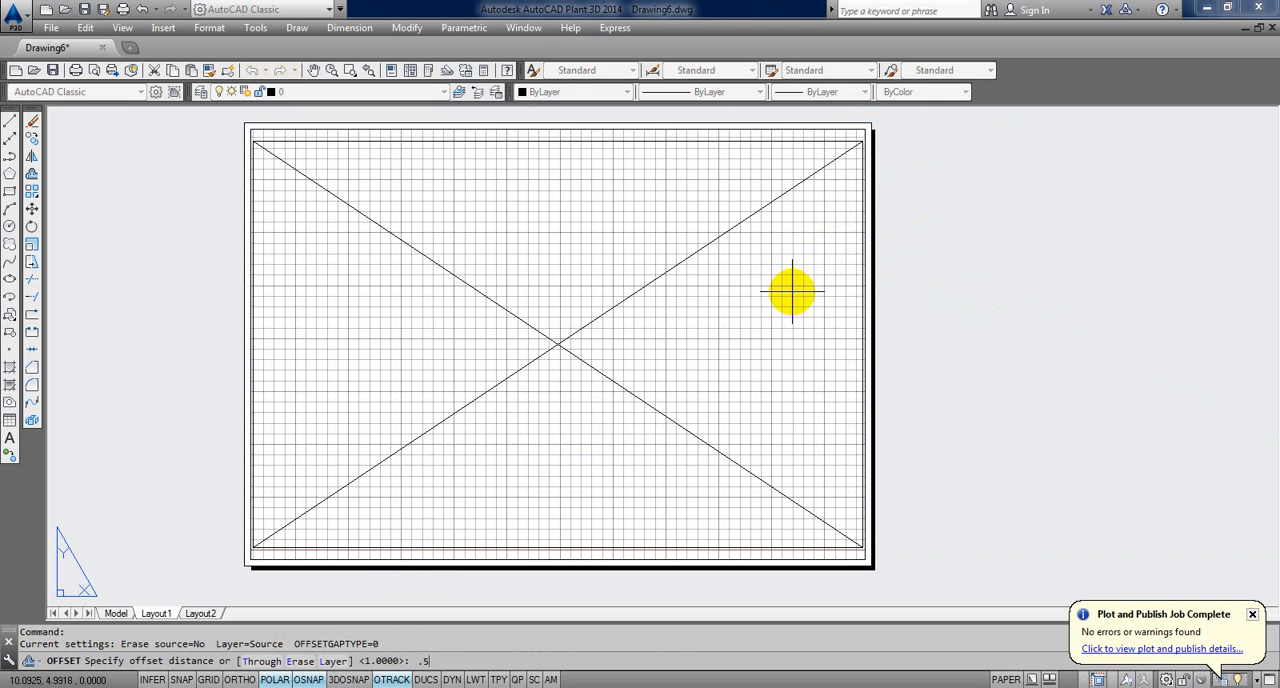
text(.5)
key(Return)
click(849, 311)
click(822, 323)
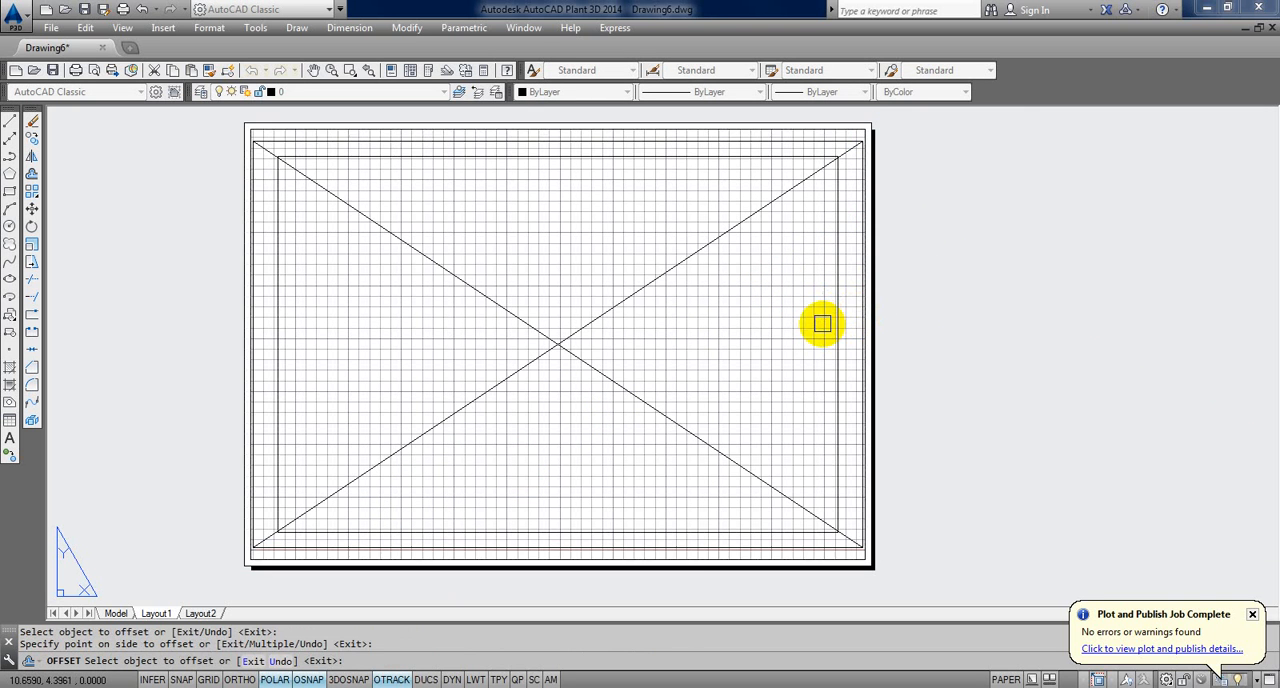
key(Escape)
key(Escape)
Step: Delete the outer rectangle together with the fitted viewport, keeping only the inner frame
click(891, 305)
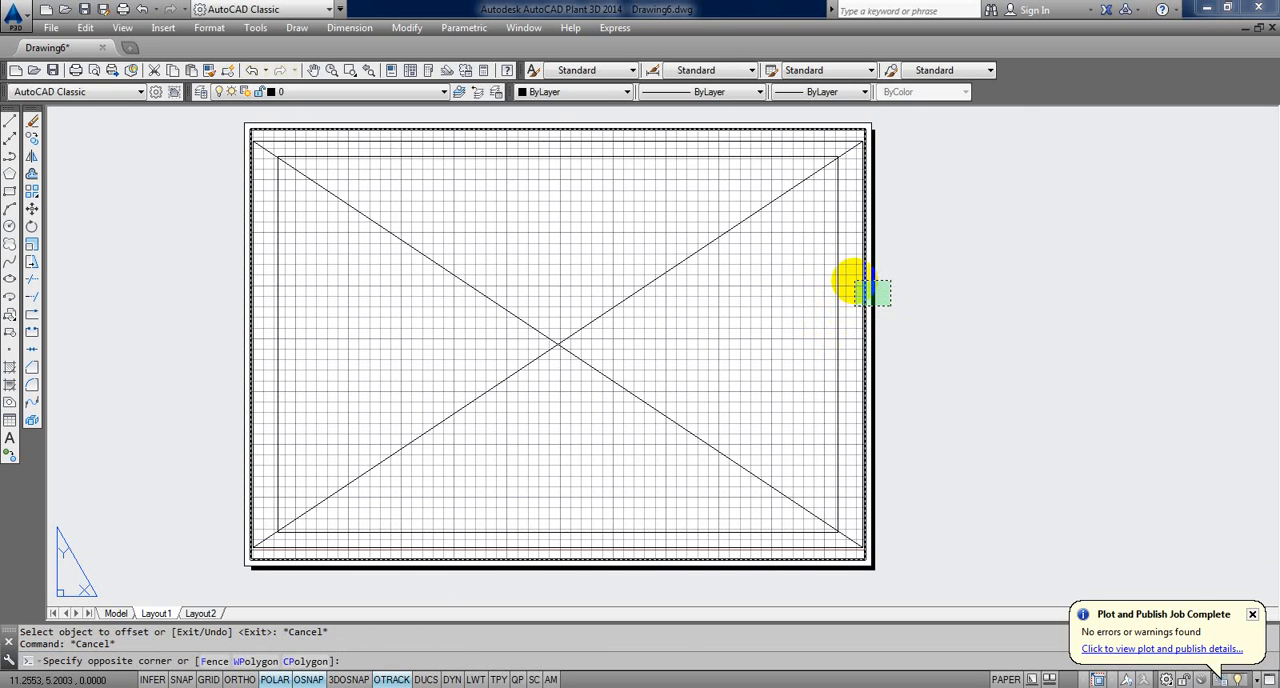
click(853, 286)
key(Delete)
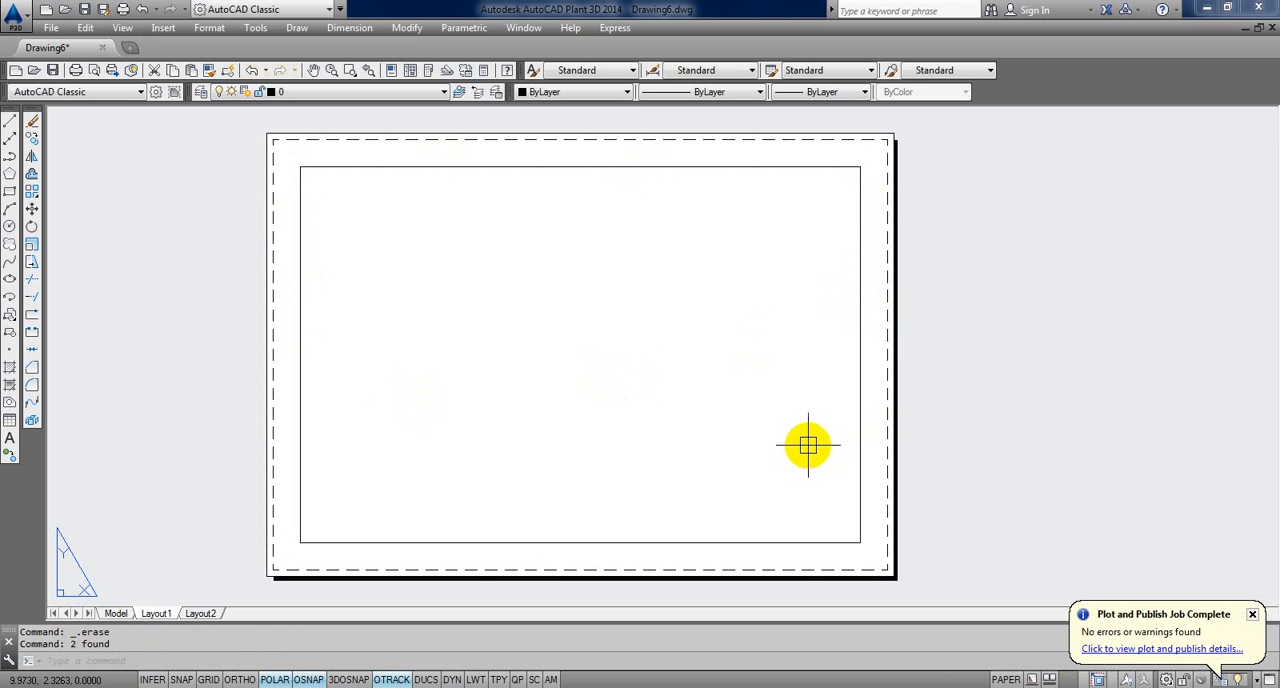
Step: Convert the inner rectangle into a viewport with MVIEW, using the Object option
middle_drag(752, 384, 765, 394)
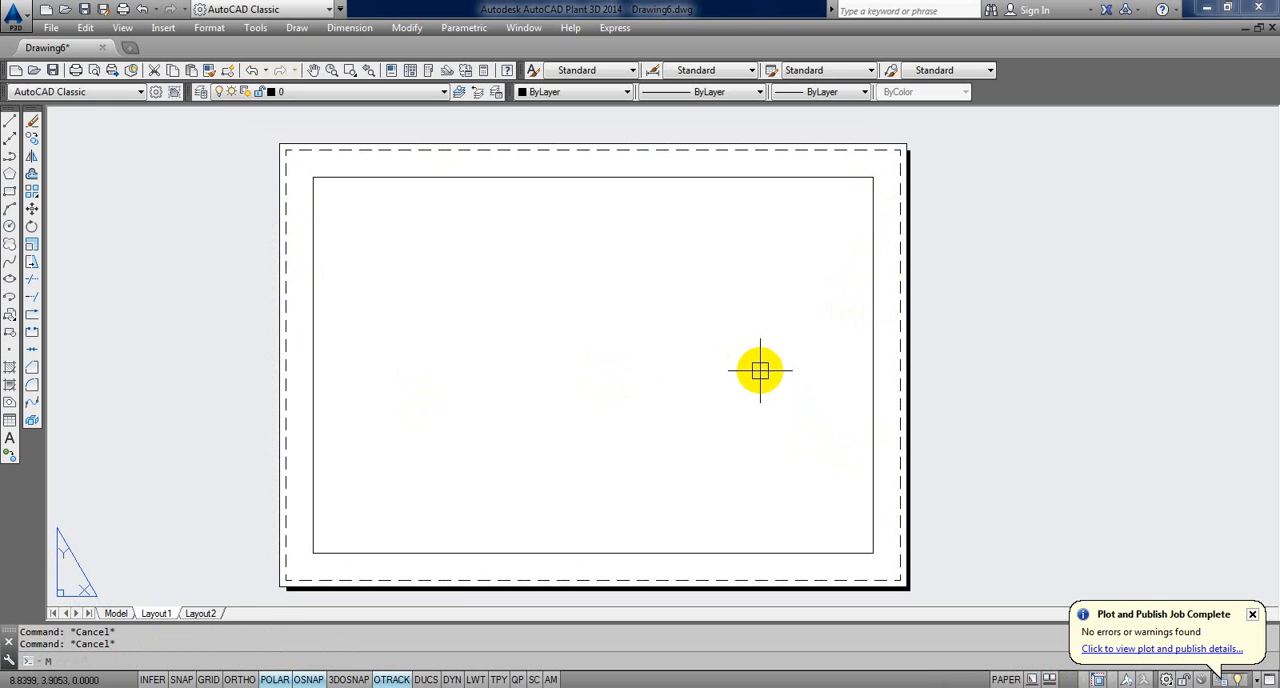
text(V)
key(Return)
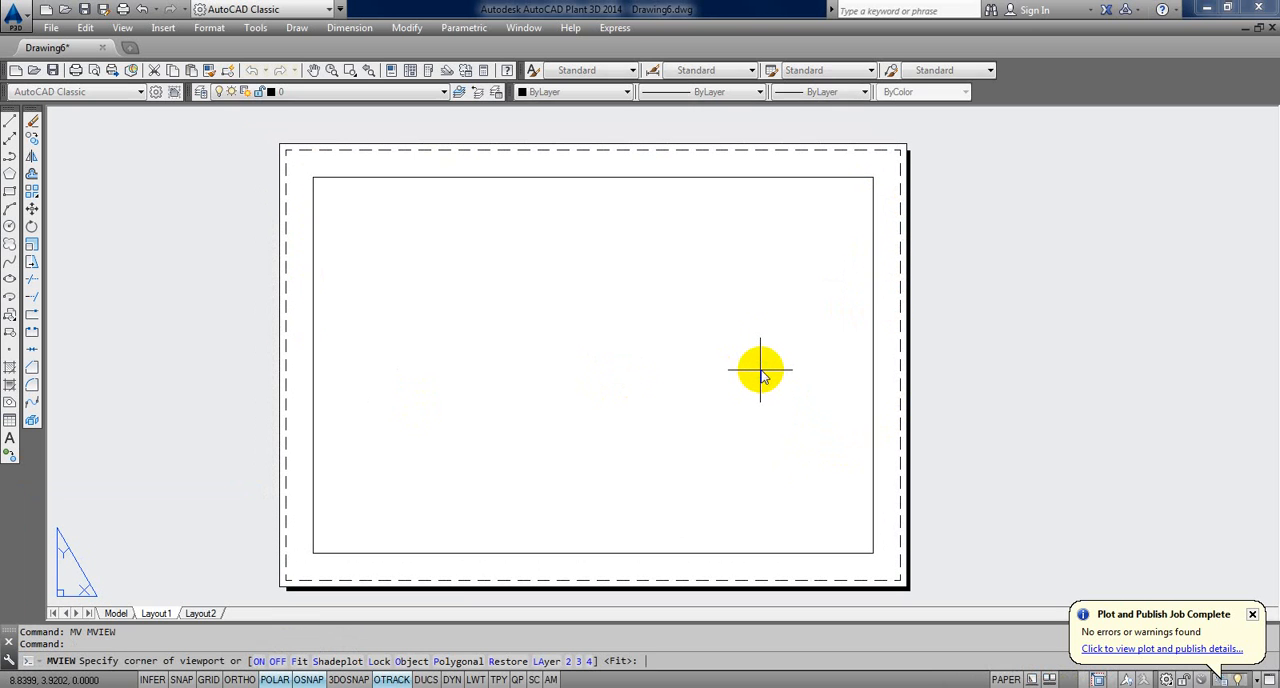
click(405, 660)
click(469, 552)
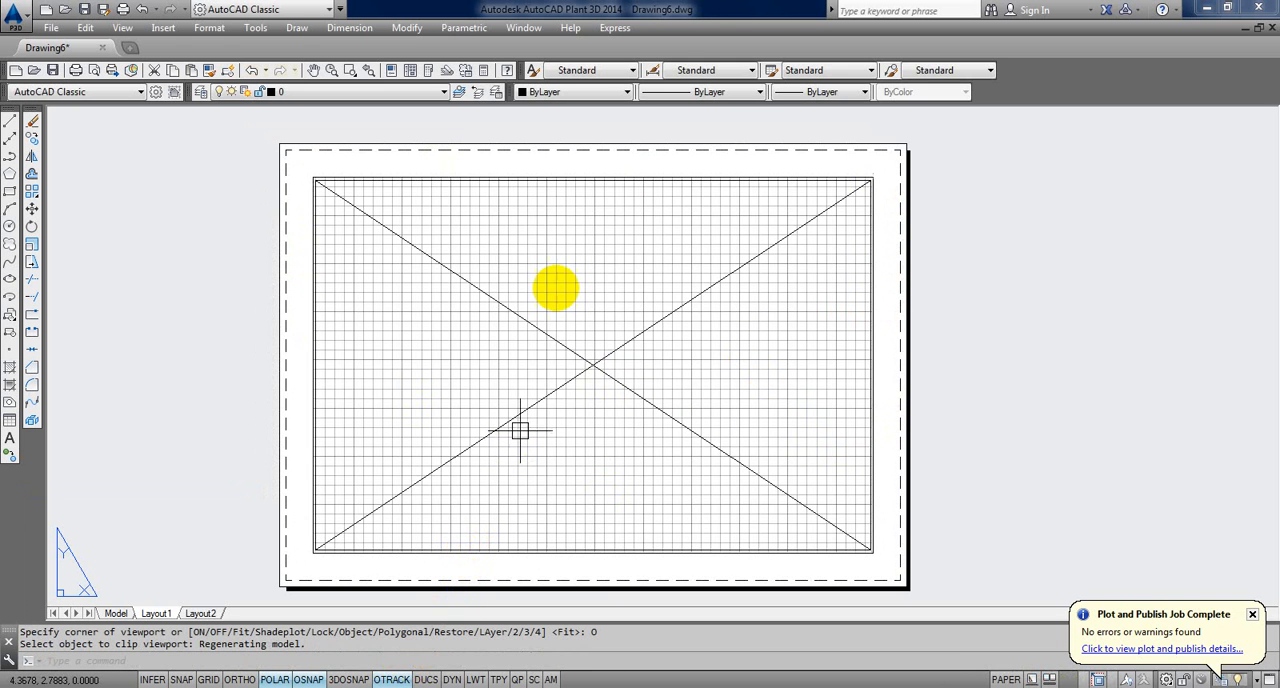
Step: Zoom out inside the new viewport so the crossed rectangle sits within its border with space around it, and return to paper space
double_click(604, 352)
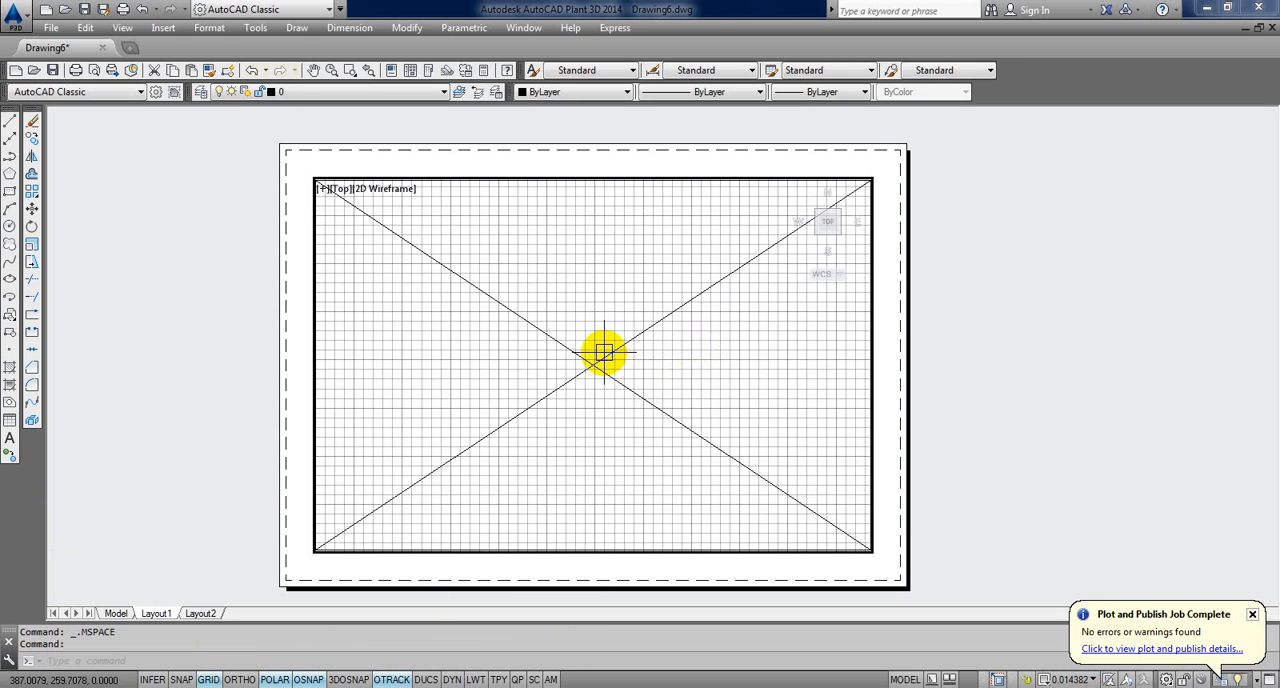
scroll(604, 352, down, 4)
scroll(603, 351, up, 2)
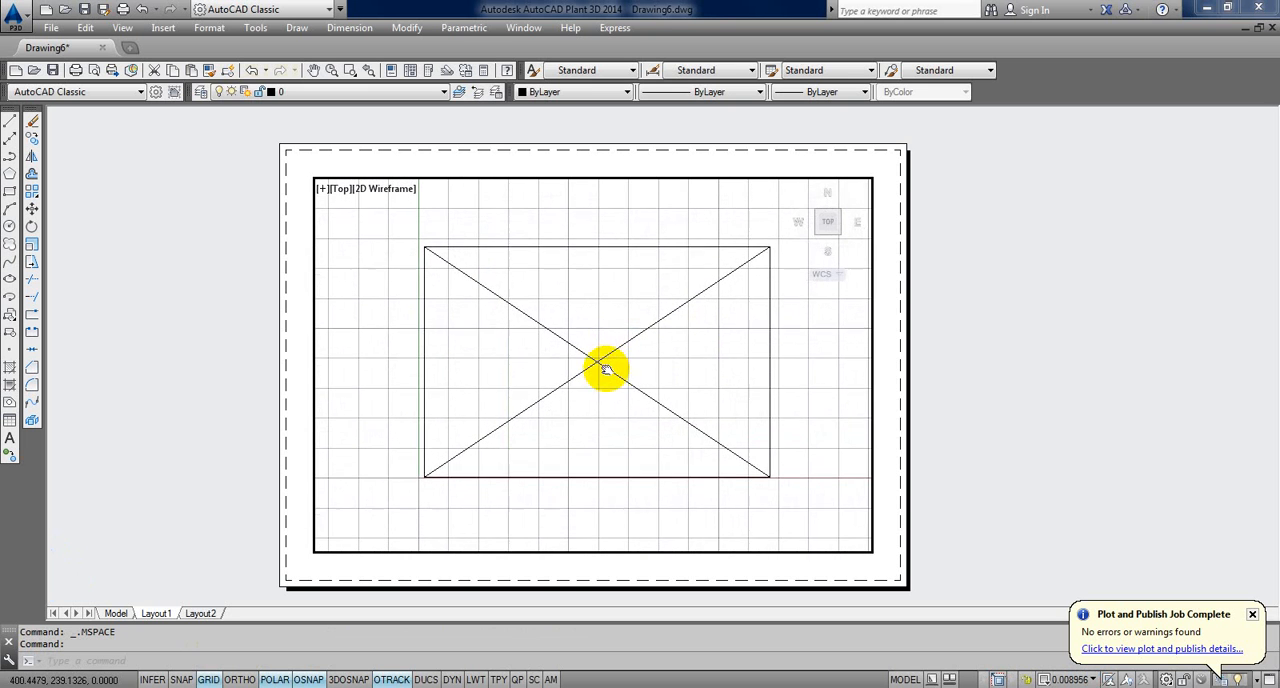
double_click(1045, 331)
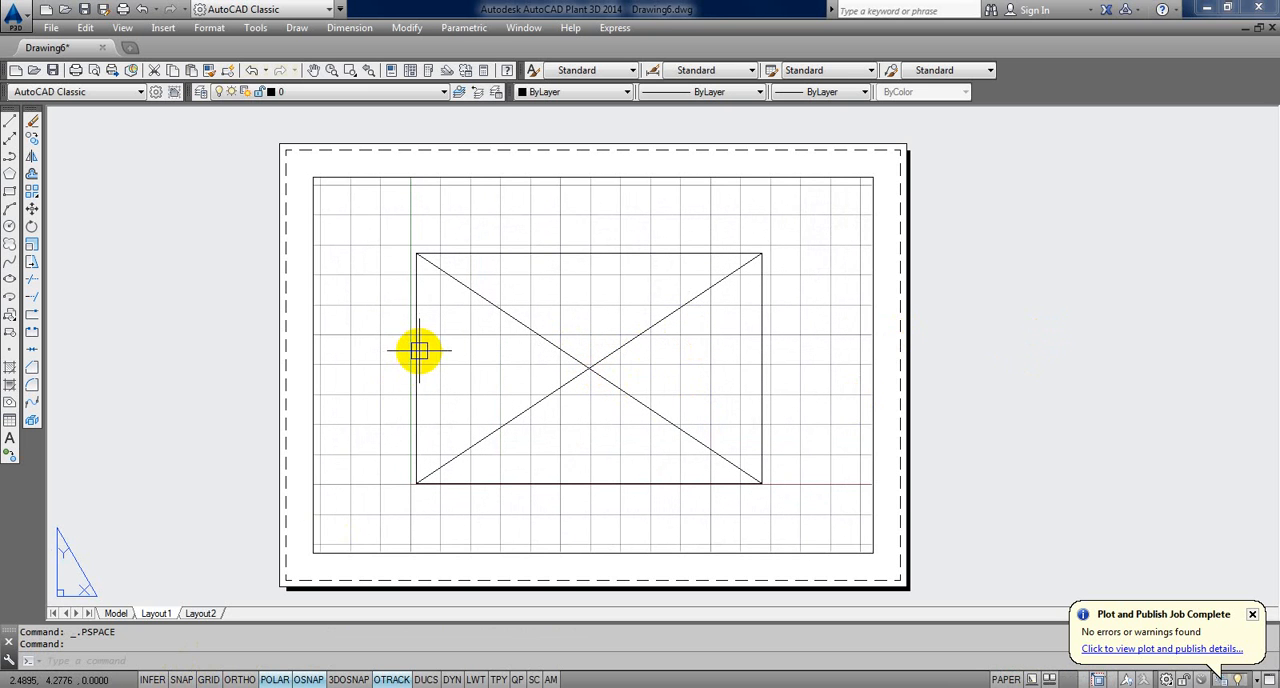
Step: Activate the viewport's model space and measure the length of the crossed rectangle's upper edge with DIST
click(450, 347)
click(480, 410)
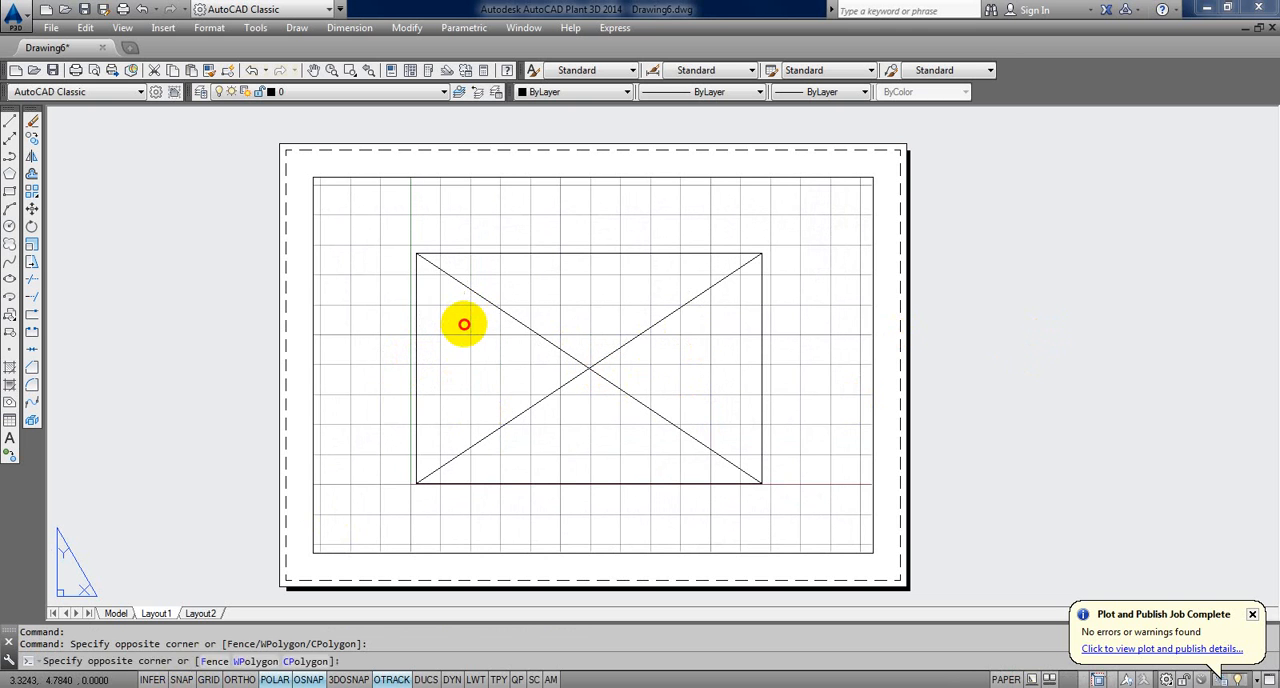
double_click(464, 323)
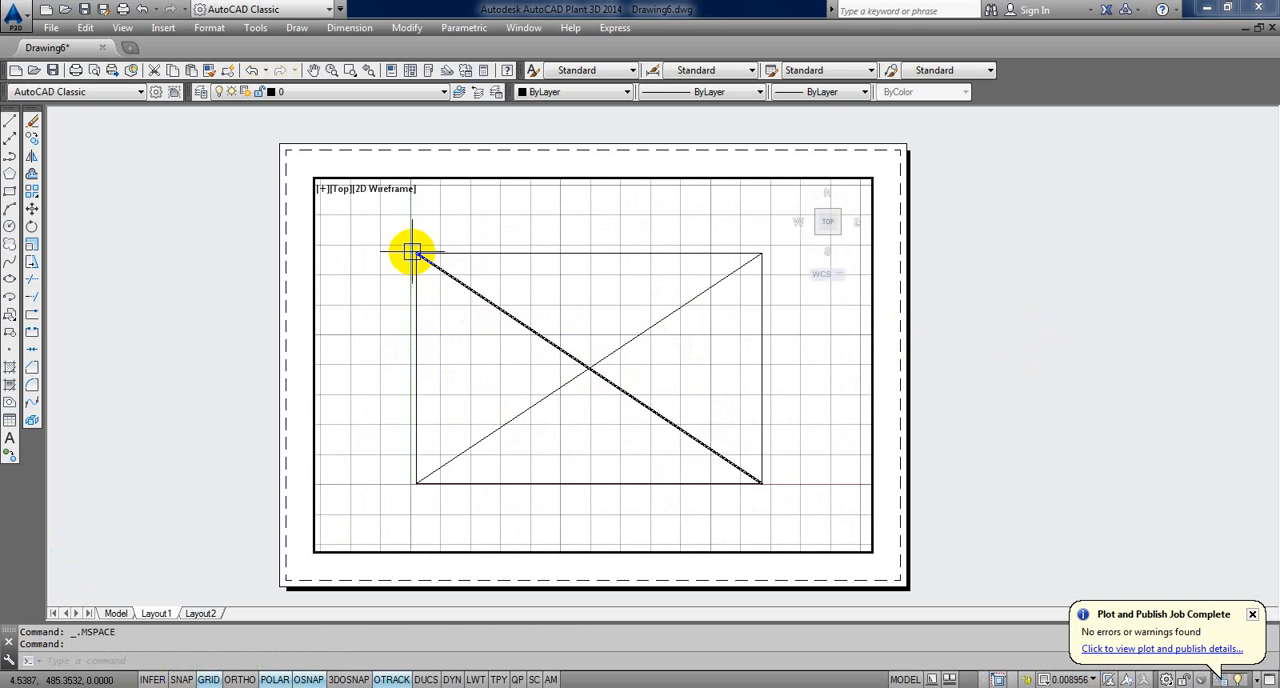
text(DIST)
key(Return)
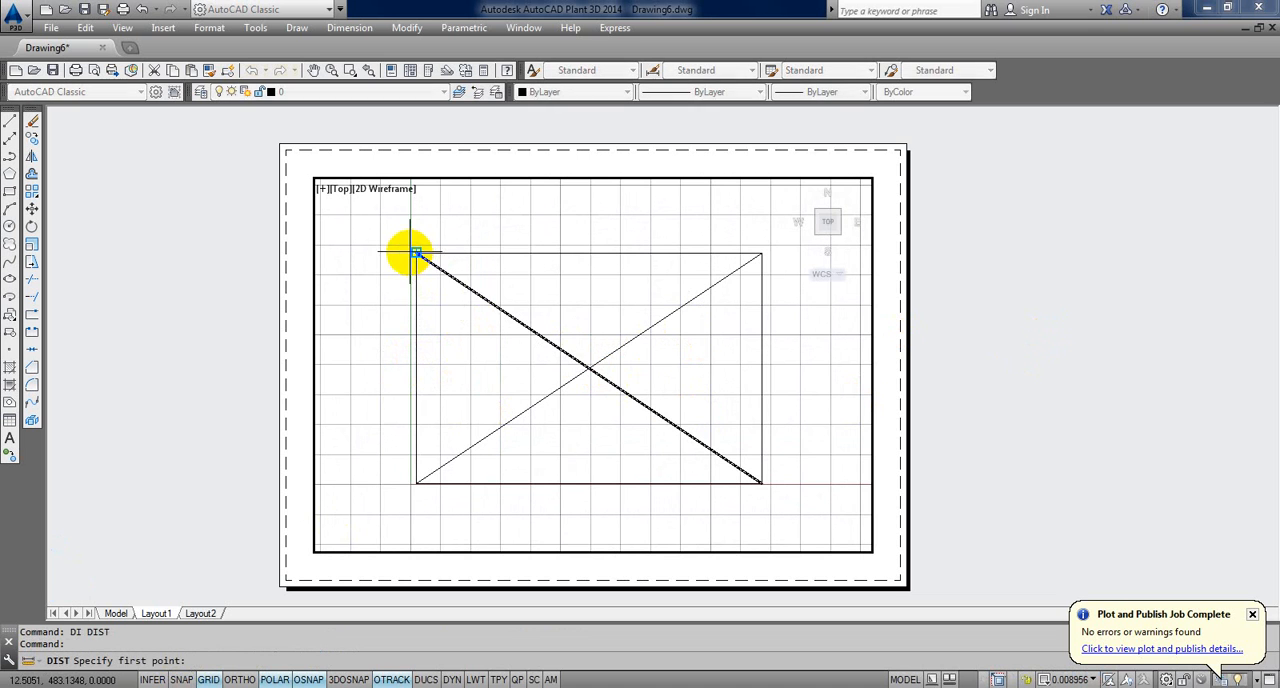
click(414, 253)
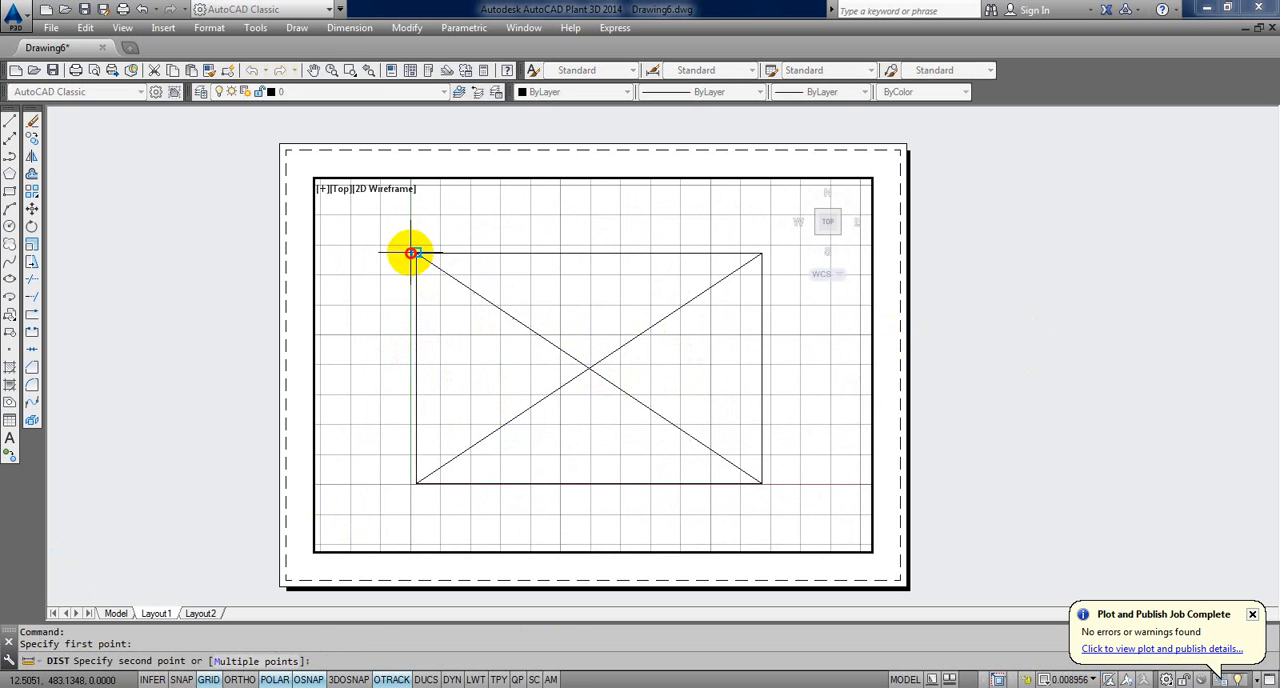
click(762, 253)
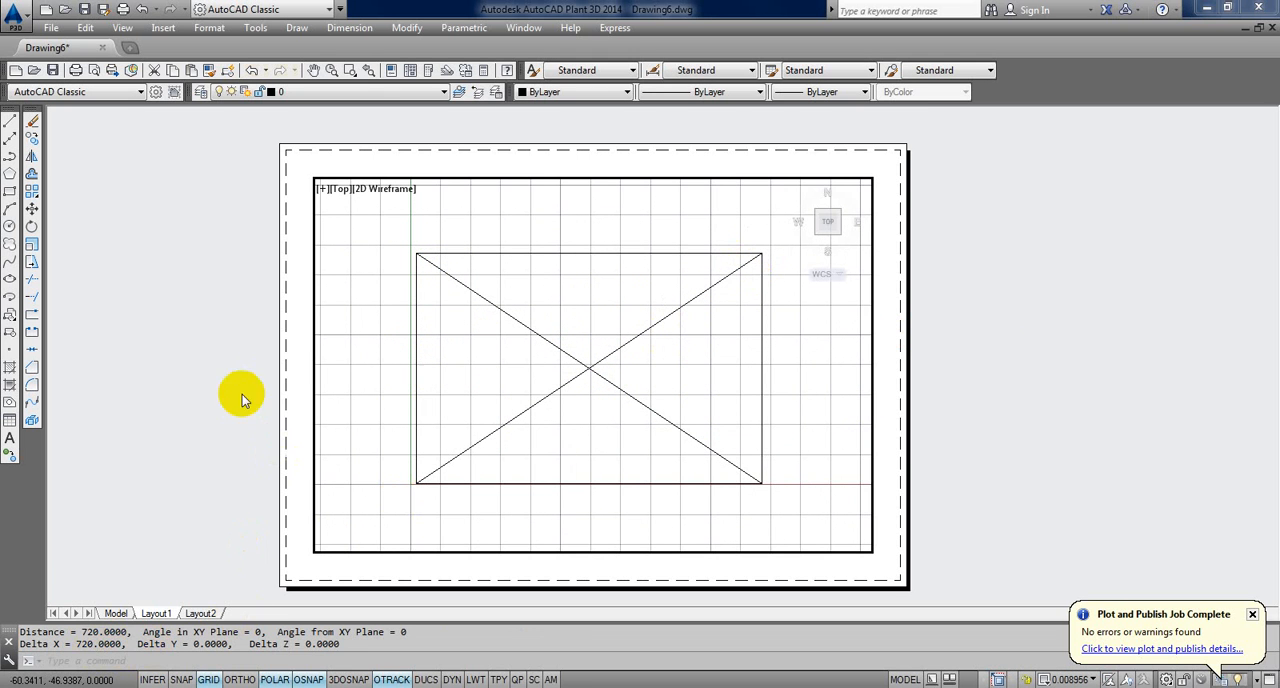
Step: Return to paper space and measure the viewport's width along its upper edge with DIST
double_click(930, 361)
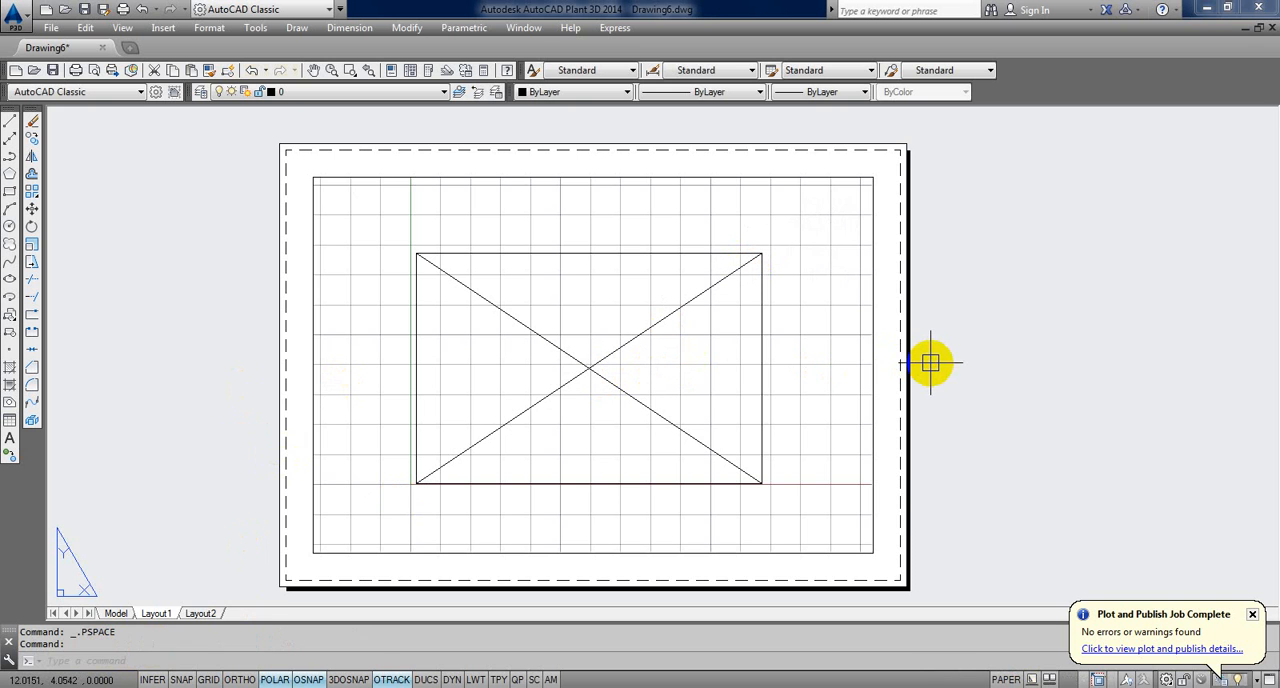
text(DI)
key(Return)
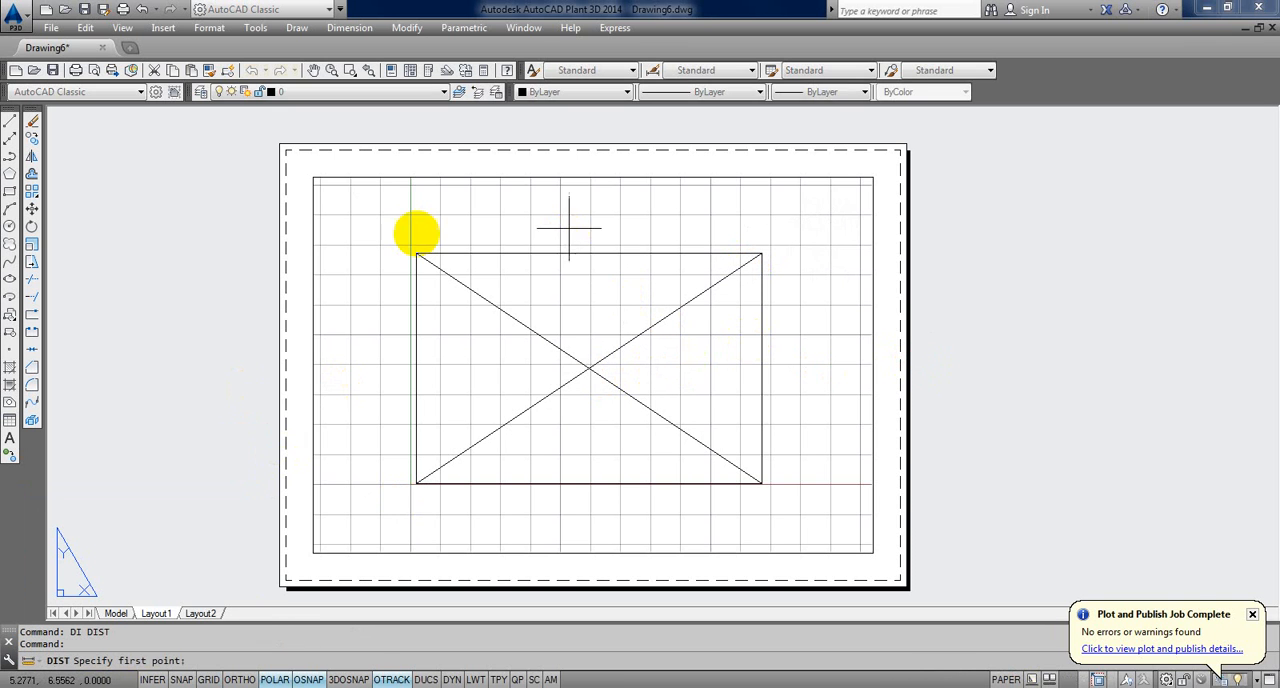
click(323, 178)
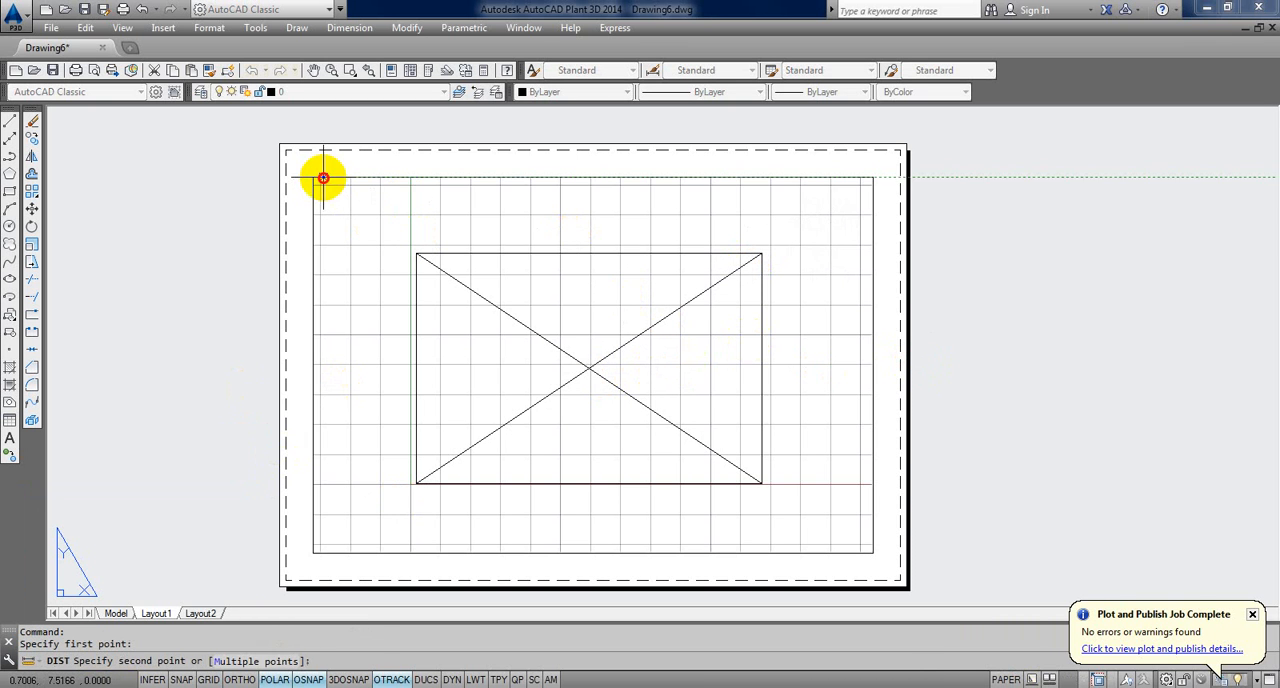
click(871, 179)
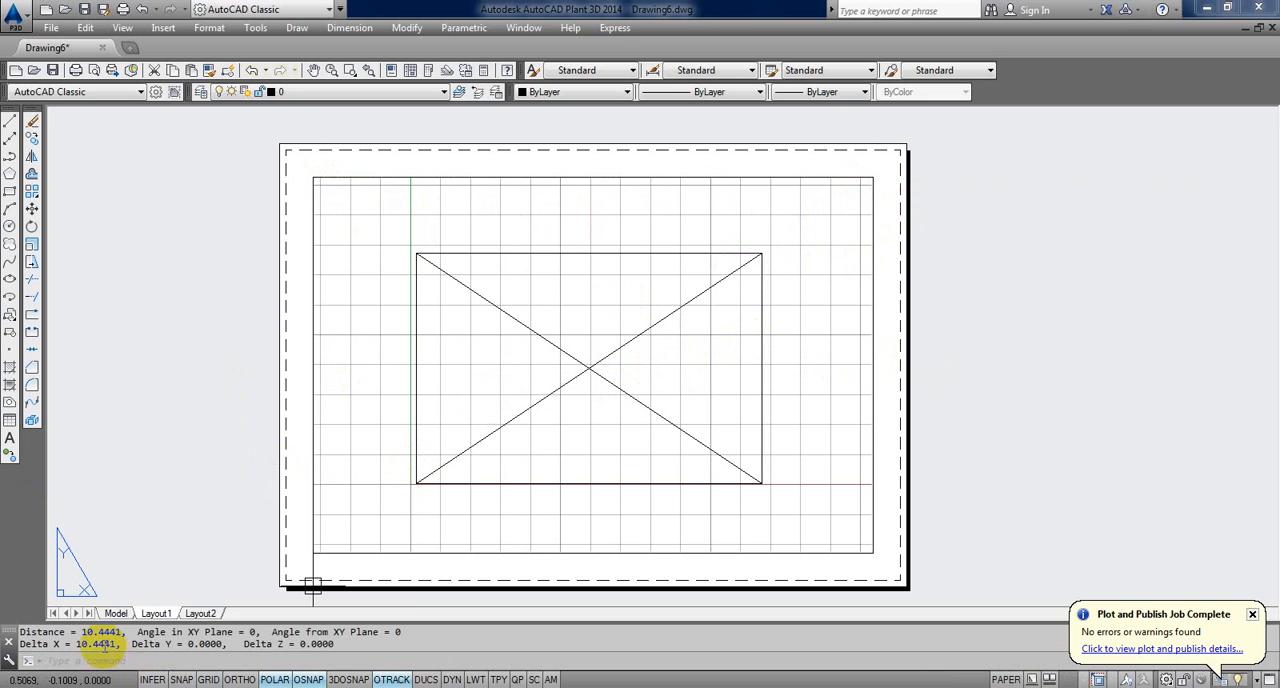
Step: Switch to the Notepad notes, change the number after the dash to 10, and enter 75 on the line below
mouse_move(318, 687)
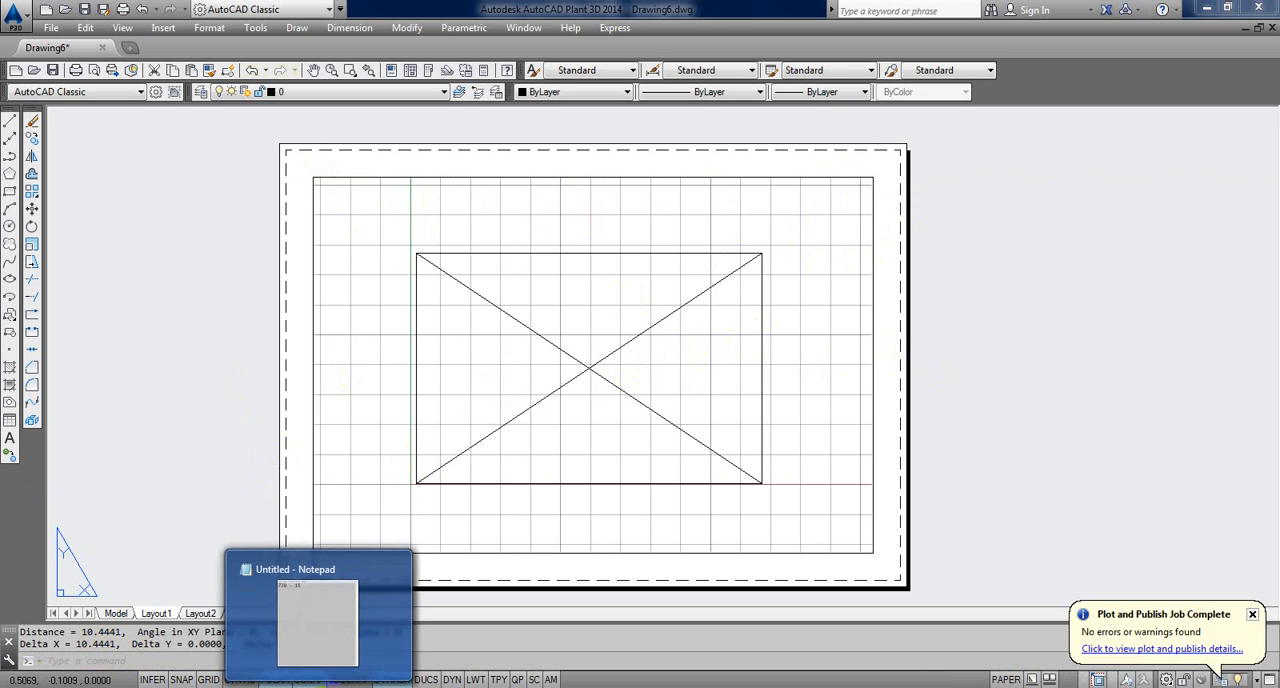
click(329, 634)
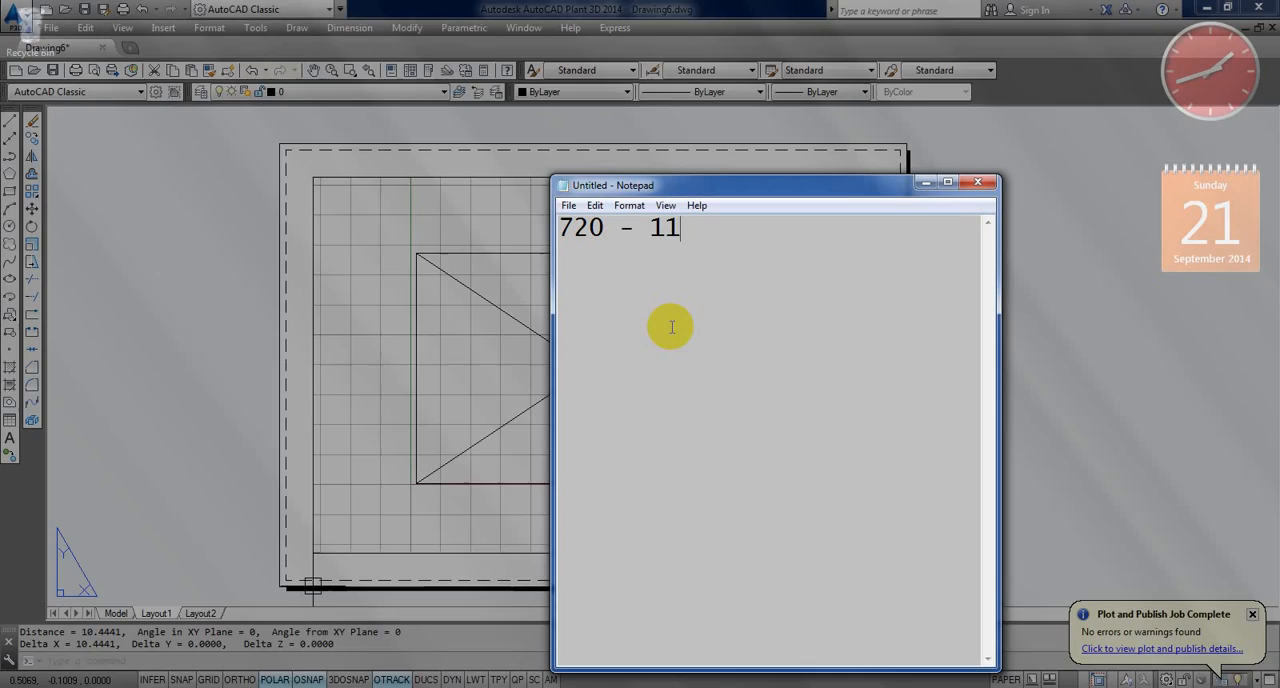
double_click(670, 229)
text(10)
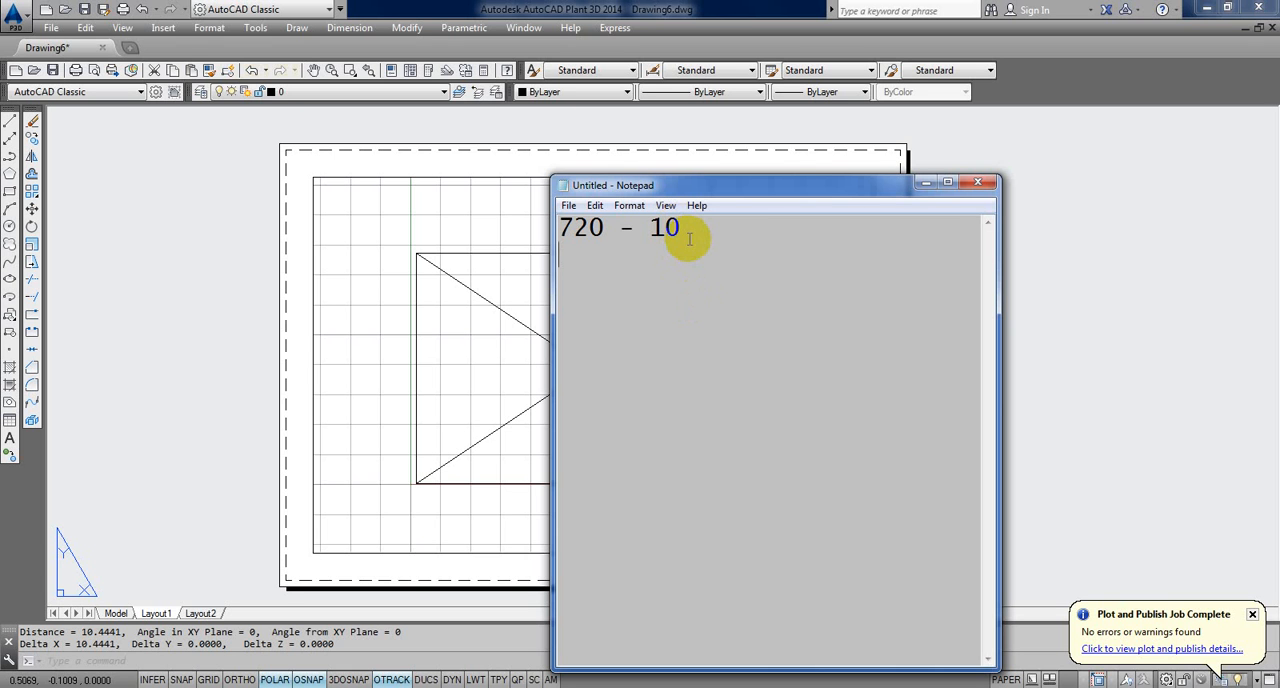
mouse_move(591, 252)
mouse_down()
mouse_move(553, 252)
mouse_move(570, 259)
mouse_up()
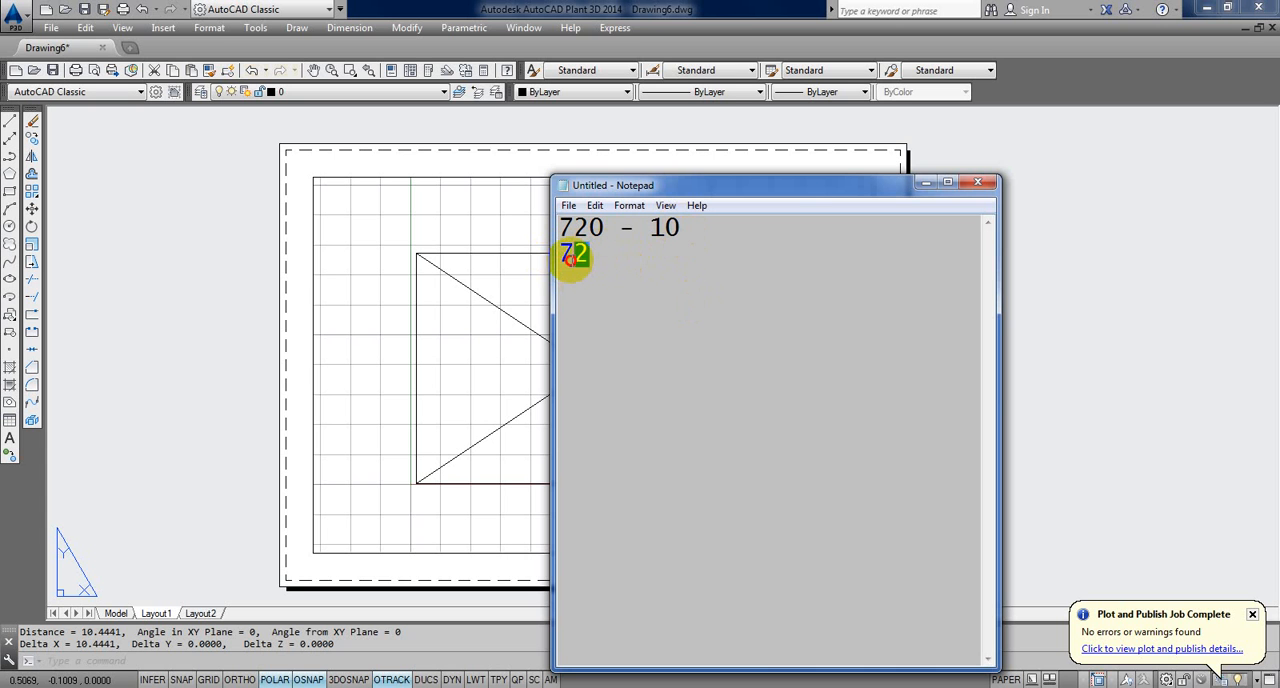
click(588, 295)
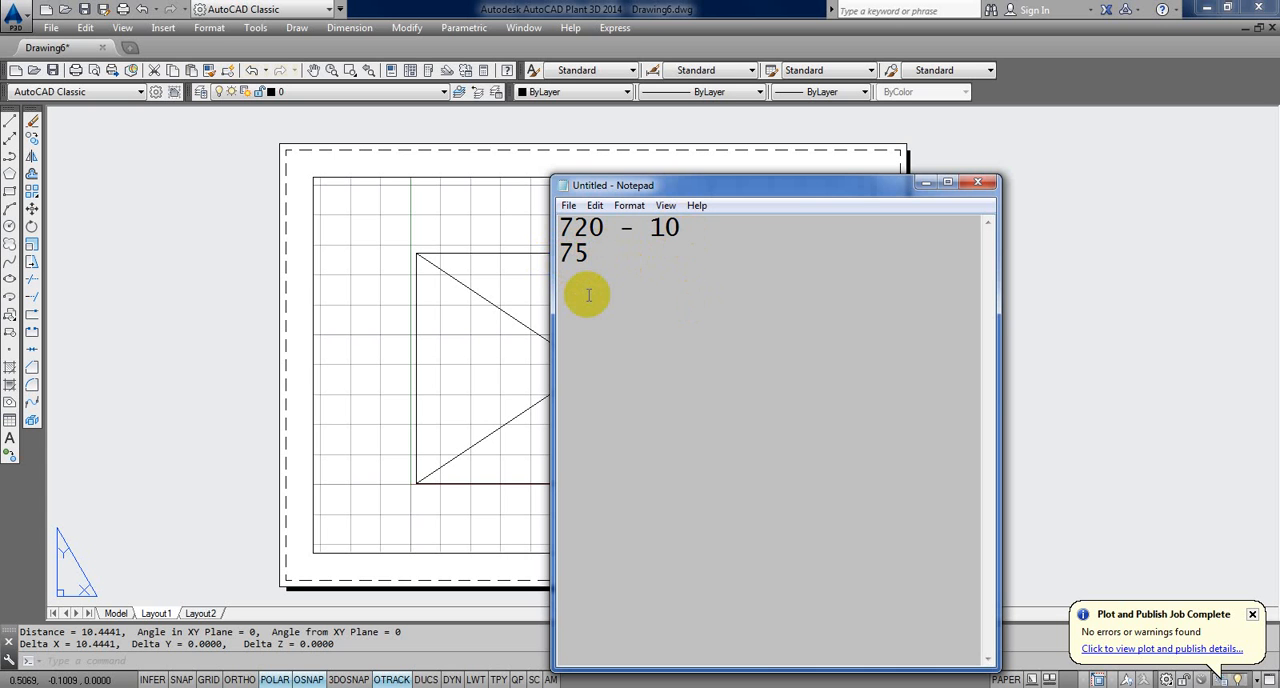
Step: Scale the Layout1 viewport's model view to 1/75XP with ZOOM and return to paper space
click(463, 351)
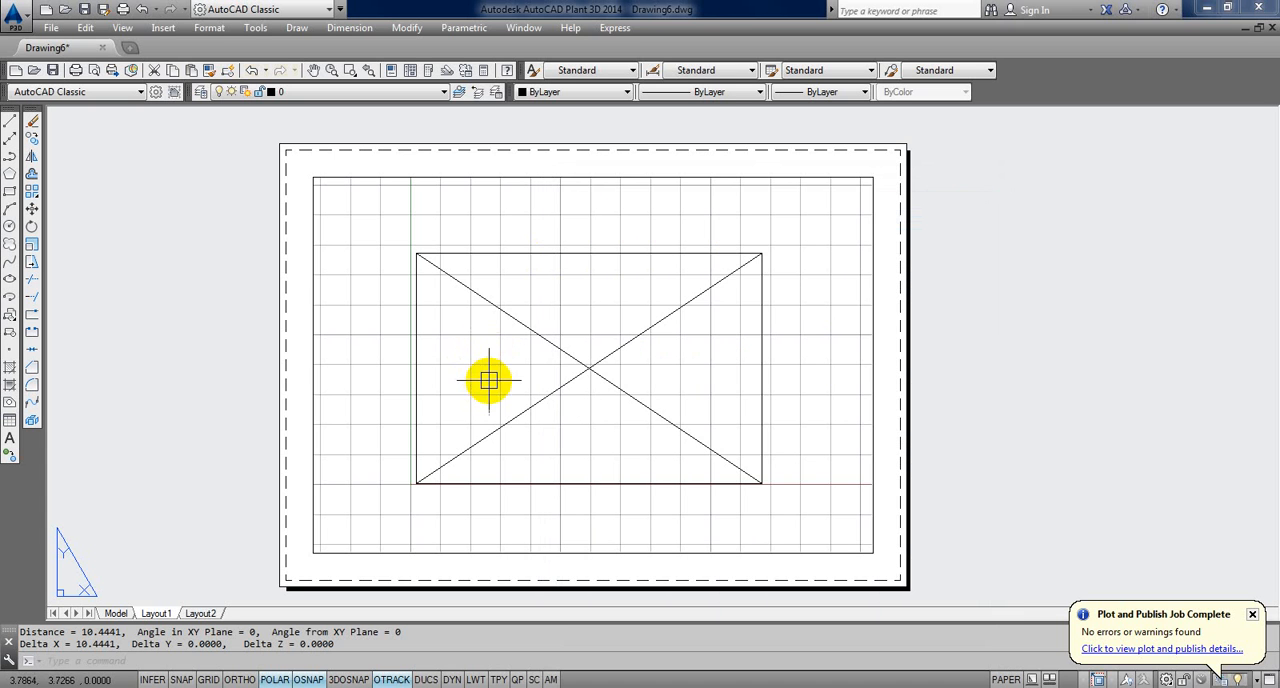
double_click(487, 380)
text(z)
key(Return)
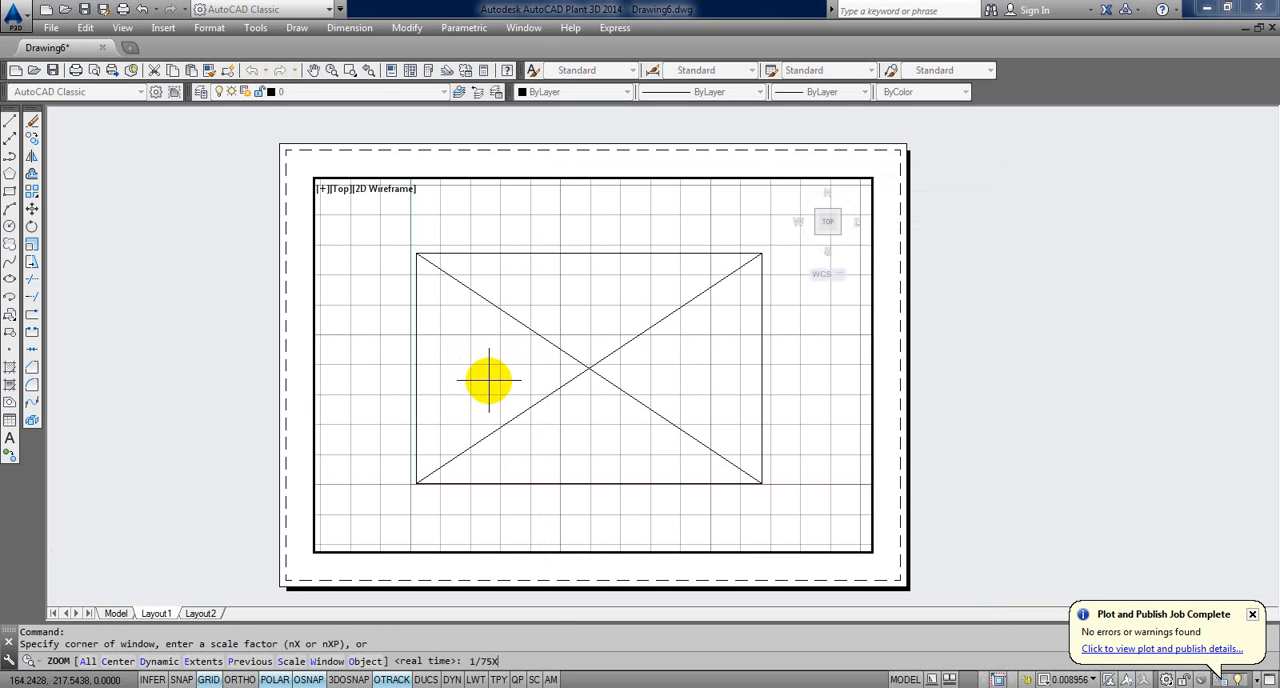
key(Return)
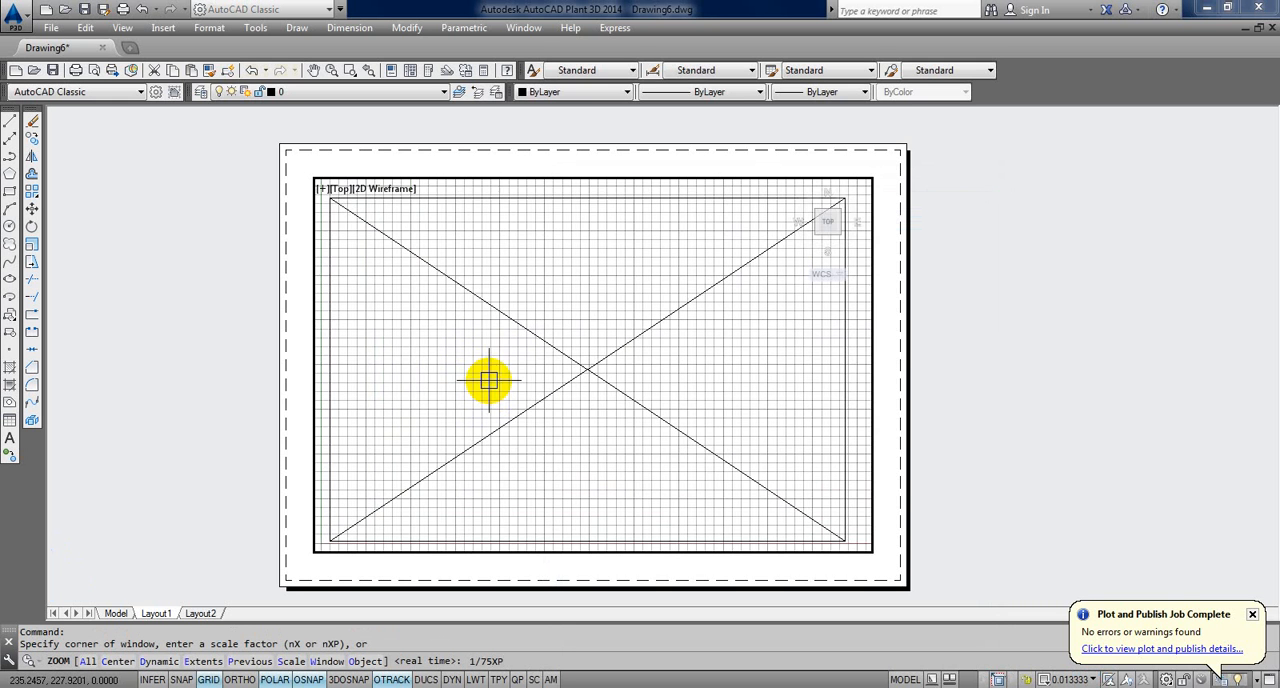
double_click(988, 391)
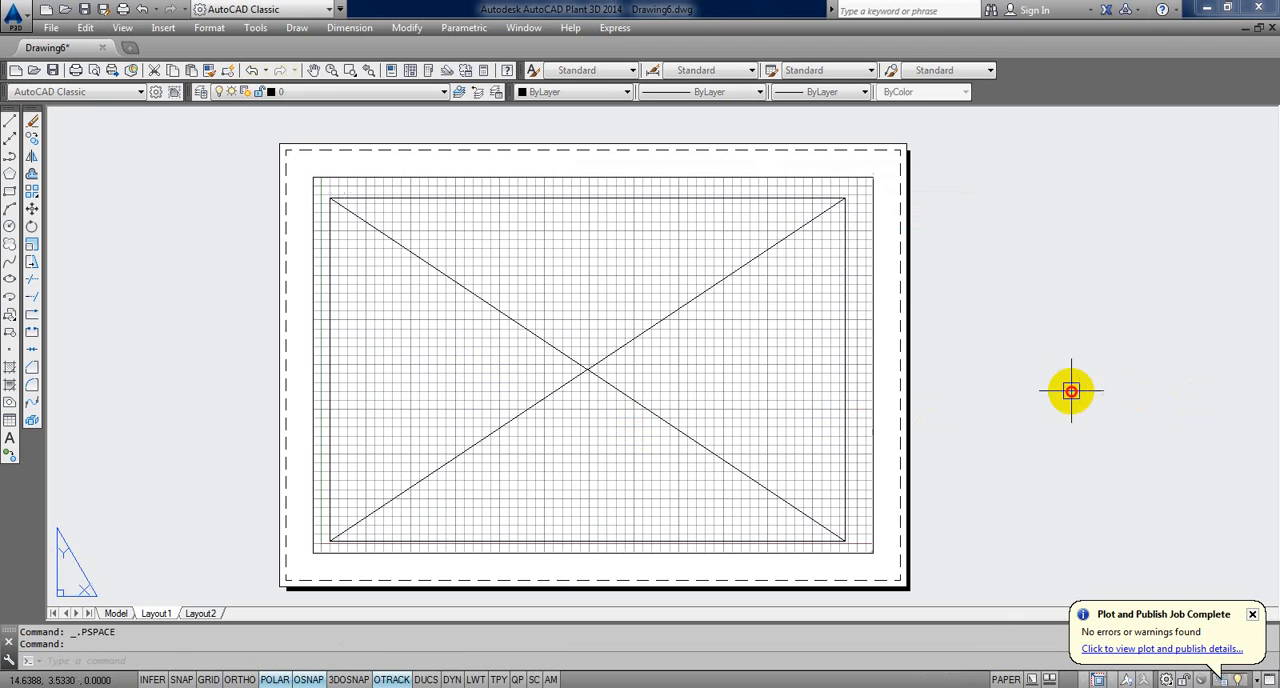
middle_drag(988, 391, 942, 405)
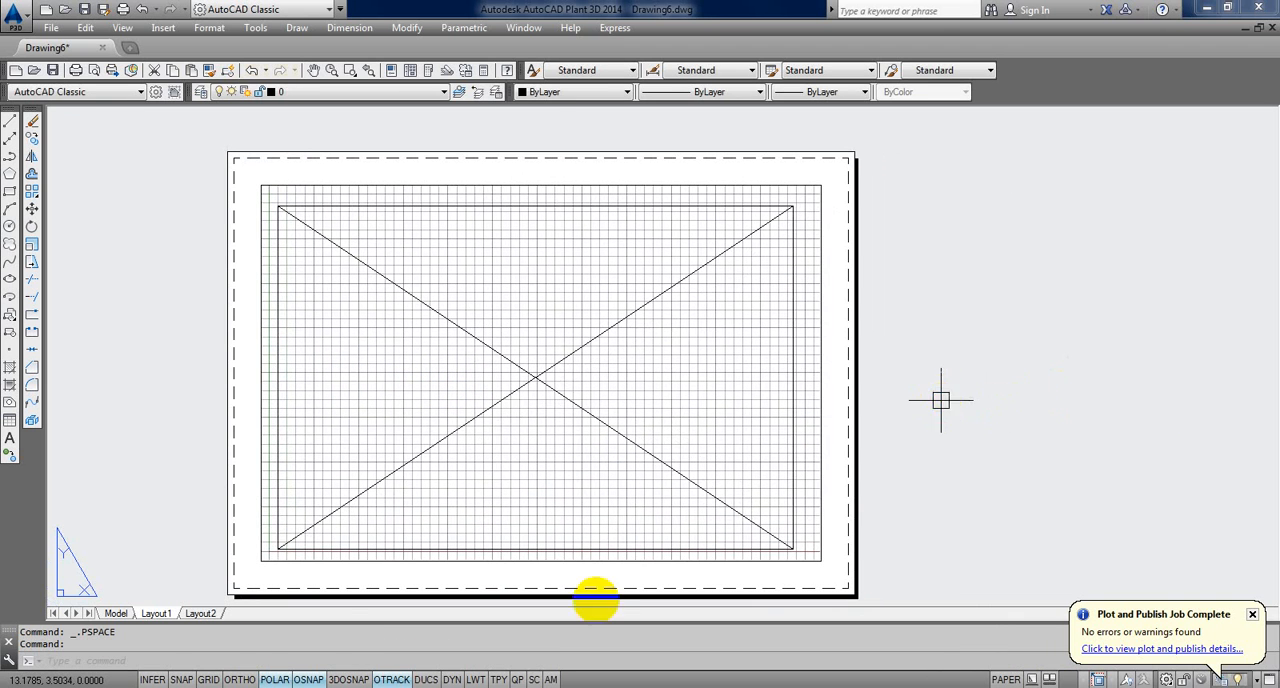
Step: Turn off the grid inside the layout viewport and return to paper space
click(338, 551)
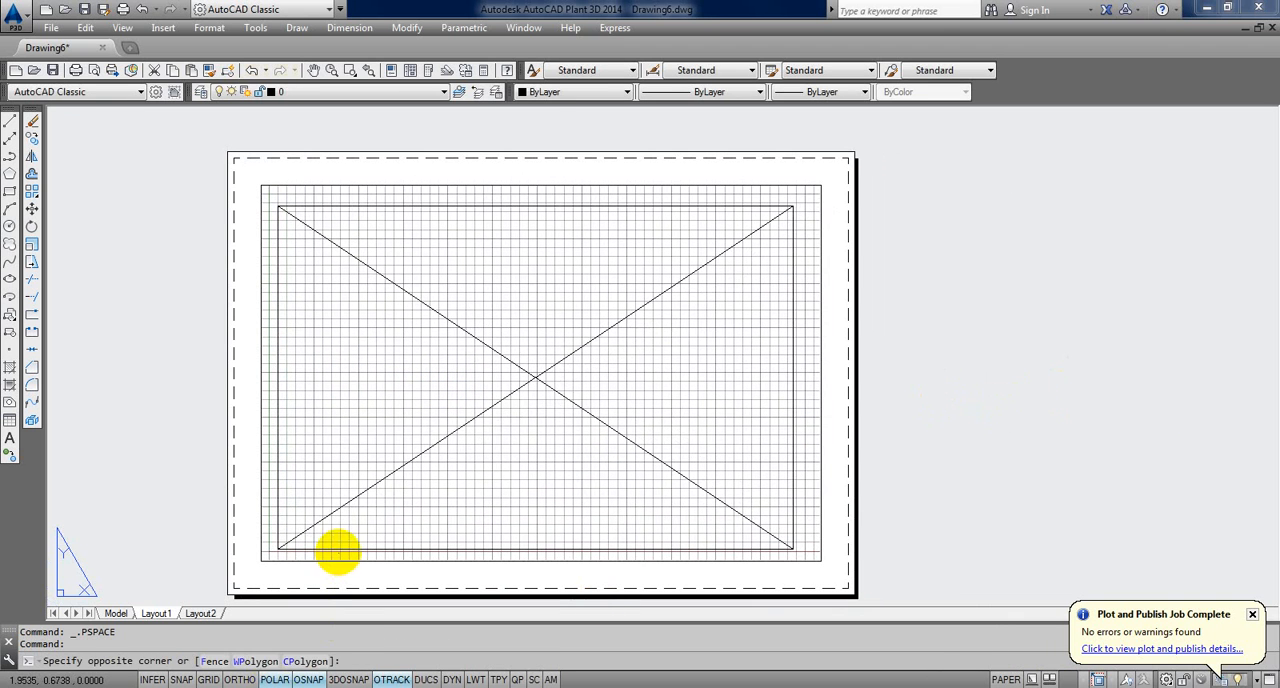
double_click(400, 523)
click(208, 680)
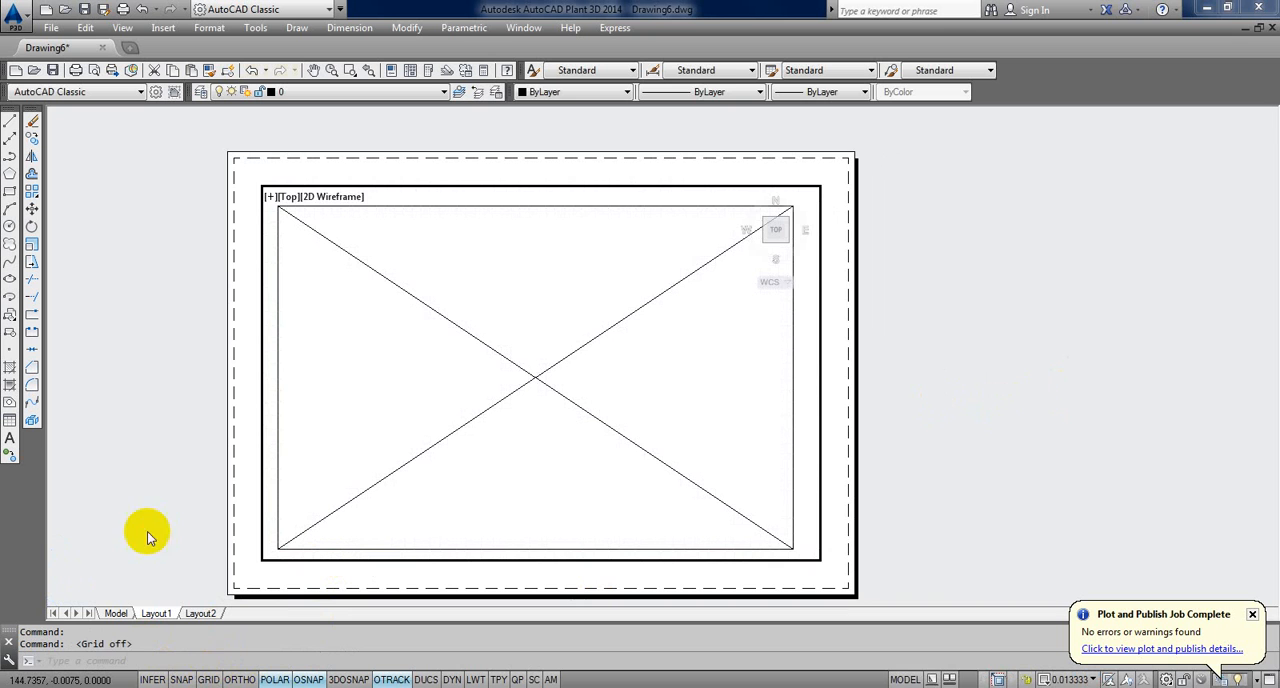
double_click(128, 451)
middle_drag(275, 427, 291, 405)
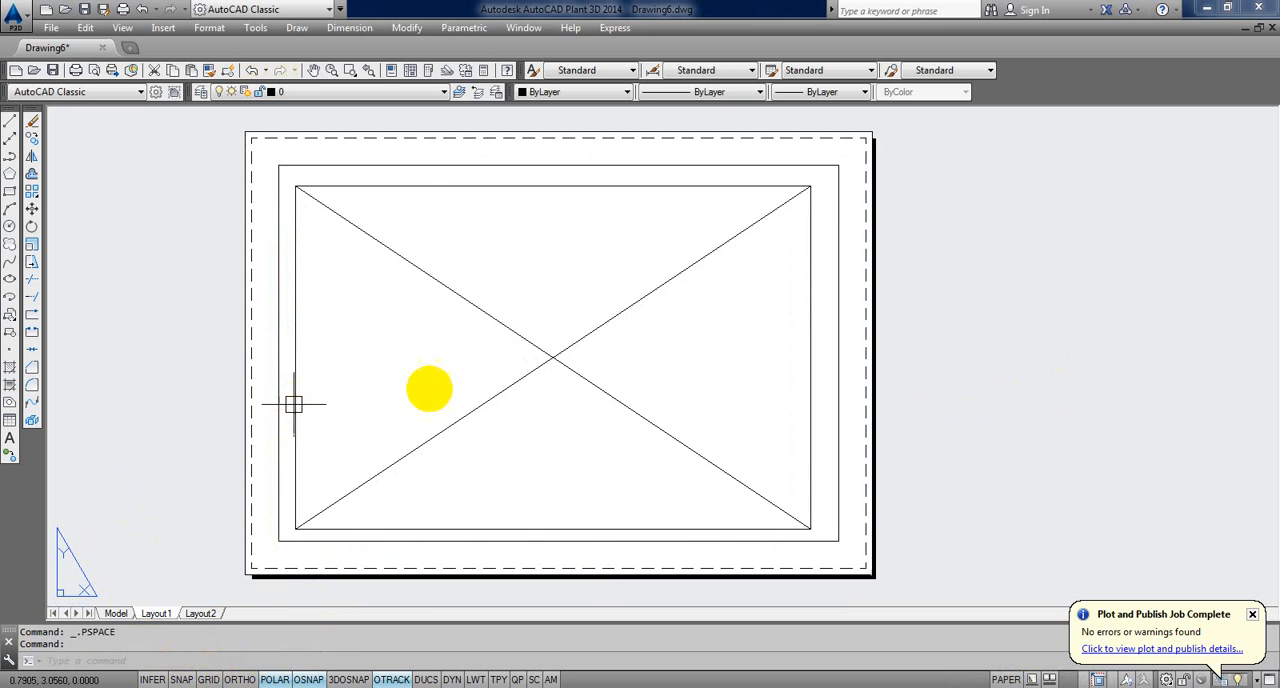
Step: Plot Layout1 to Adobe PDF with the A4-LANDSCAPE page setup, replacing the existing file 1.pdf in Documents
right_click(157, 614)
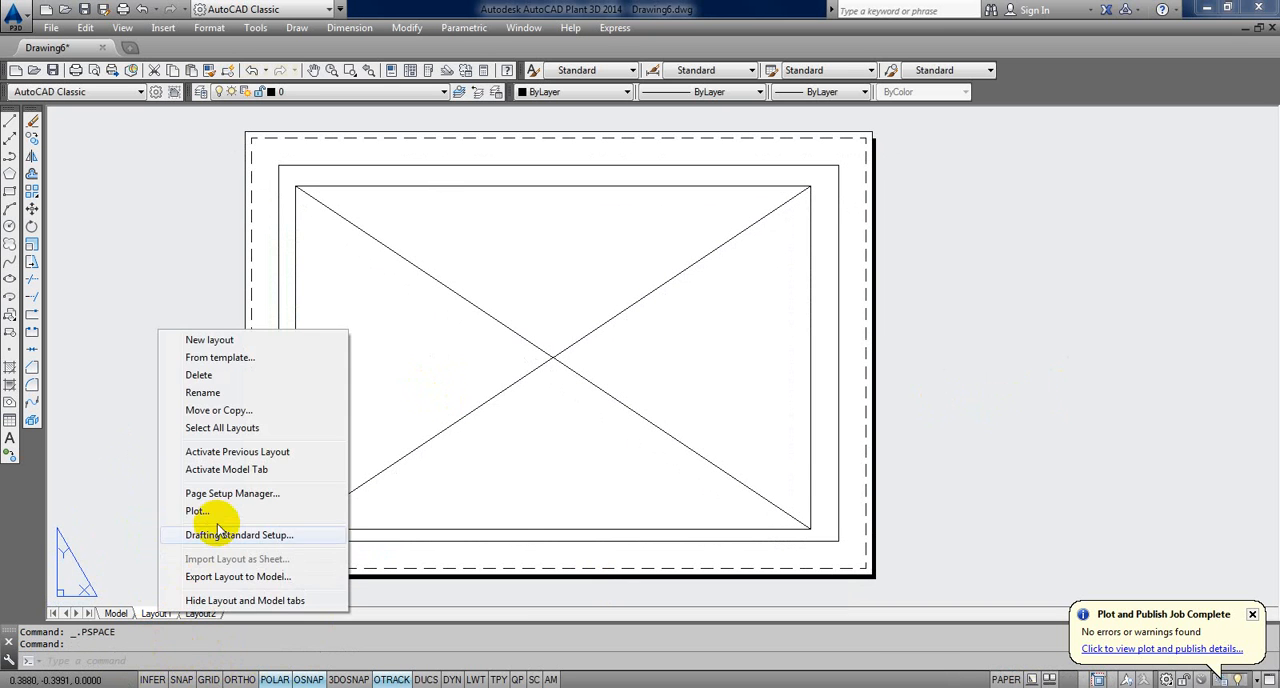
click(322, 510)
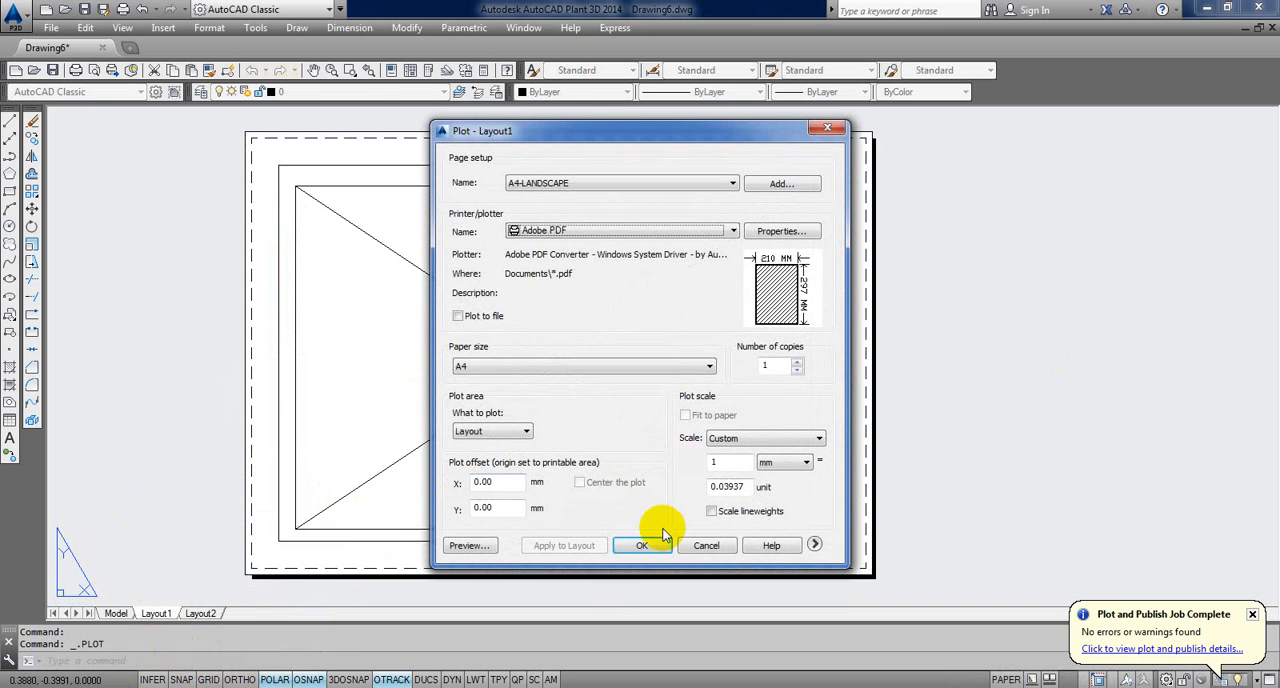
click(815, 543)
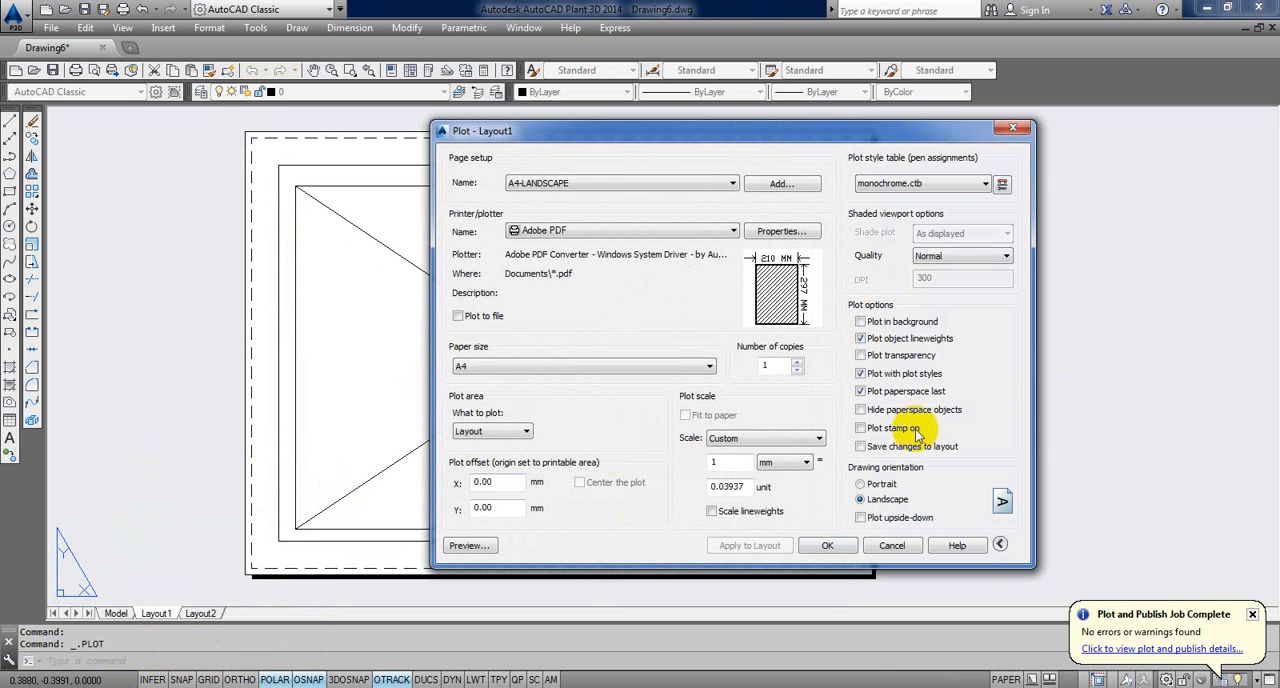
click(822, 545)
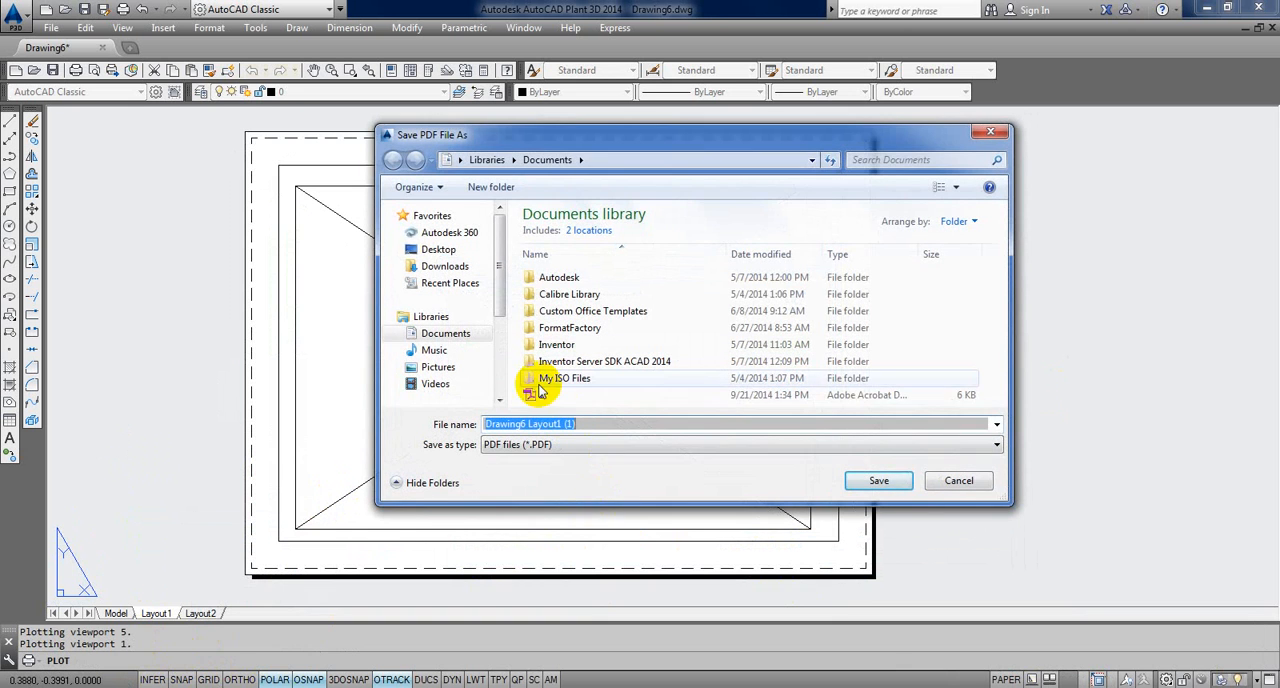
click(550, 380)
click(545, 395)
click(876, 480)
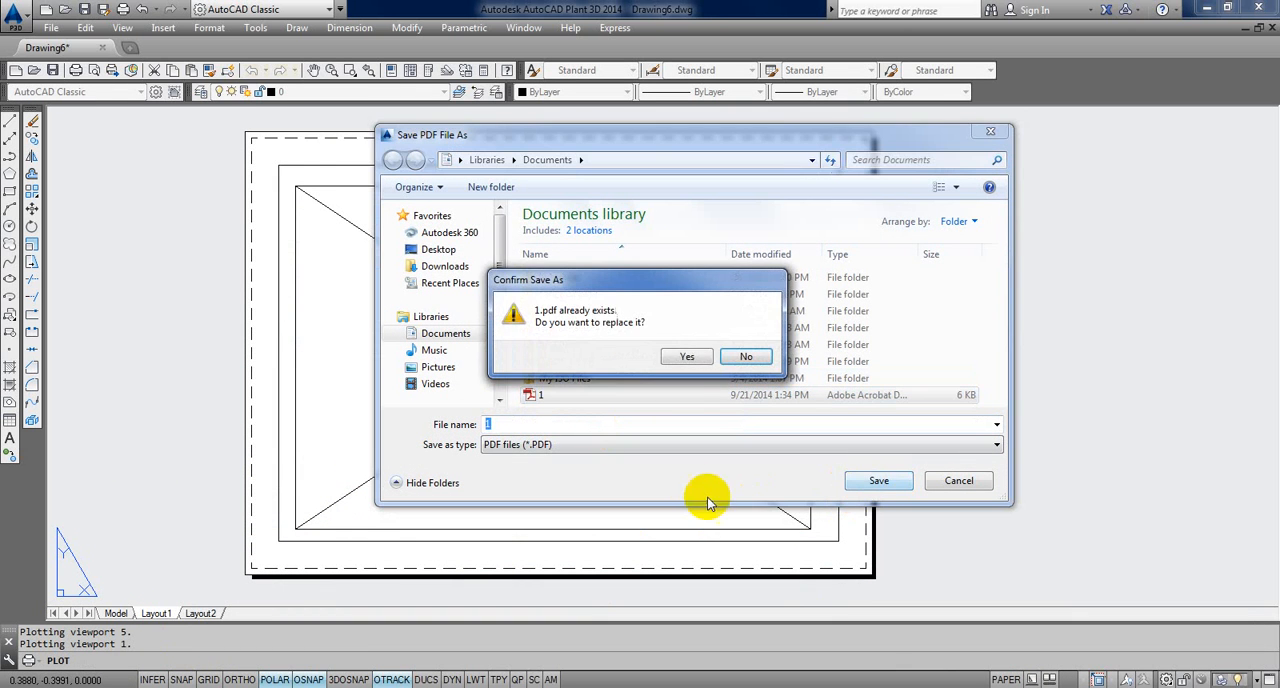
click(689, 360)
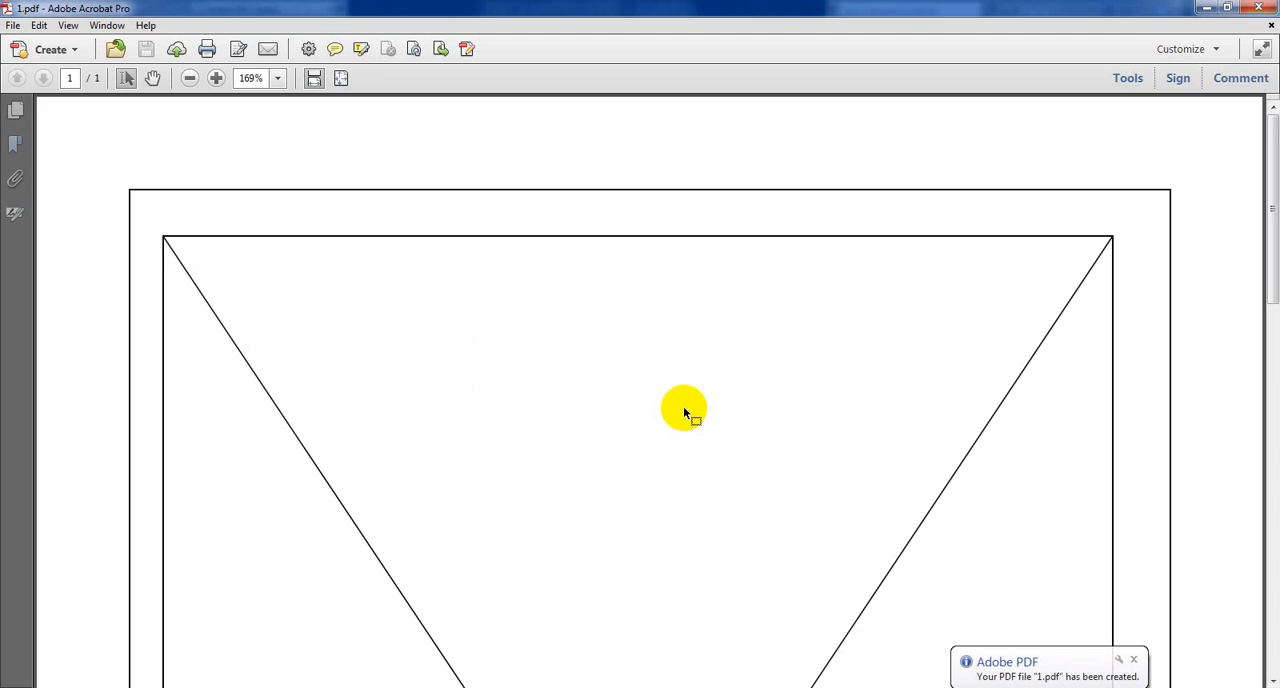
Step: Look over the plotted sheet in 1.pdf and close Adobe Acrobat
scroll(683, 406, down, 5)
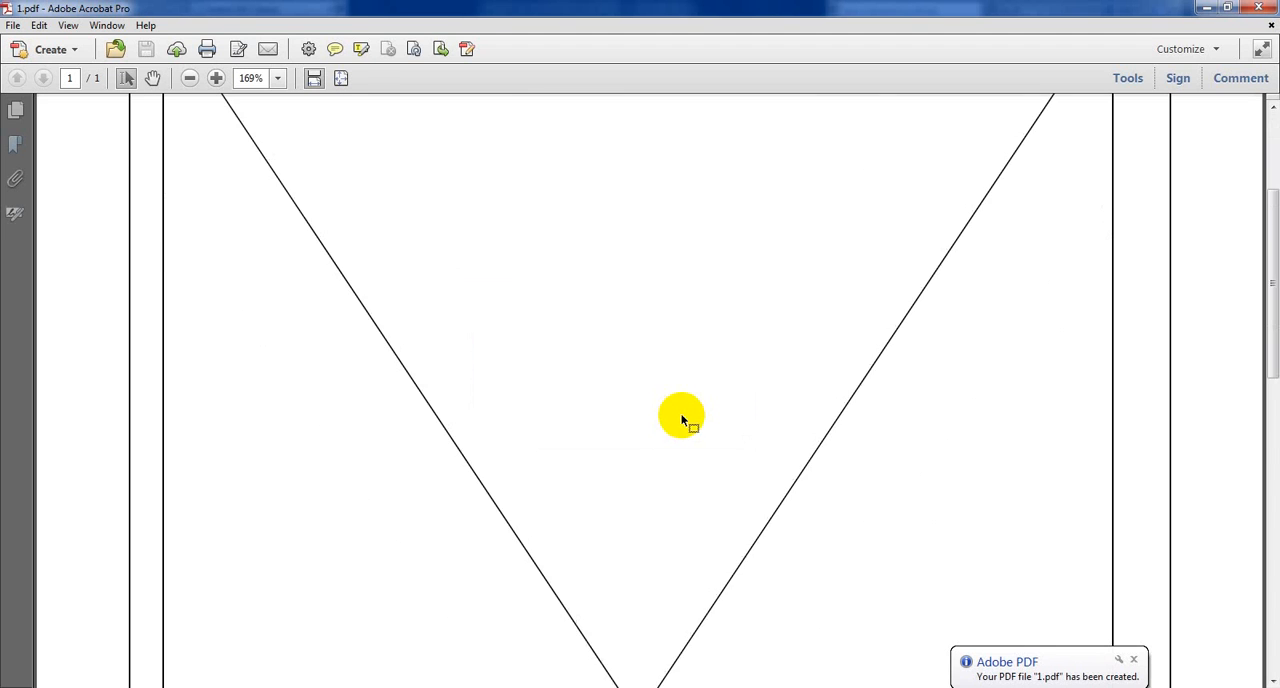
click(1271, 25)
click(1259, 7)
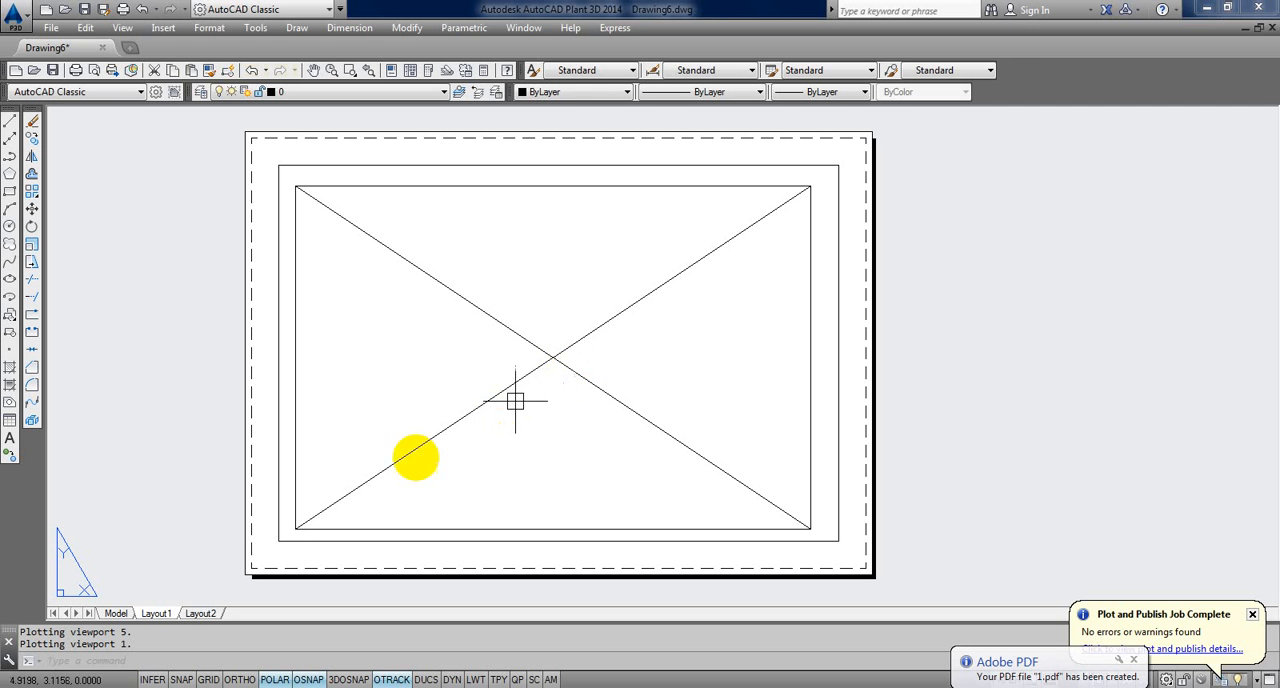
Step: Compare the crossed rectangle in model space with its scaled view in Layout1, ending in model space
click(117, 613)
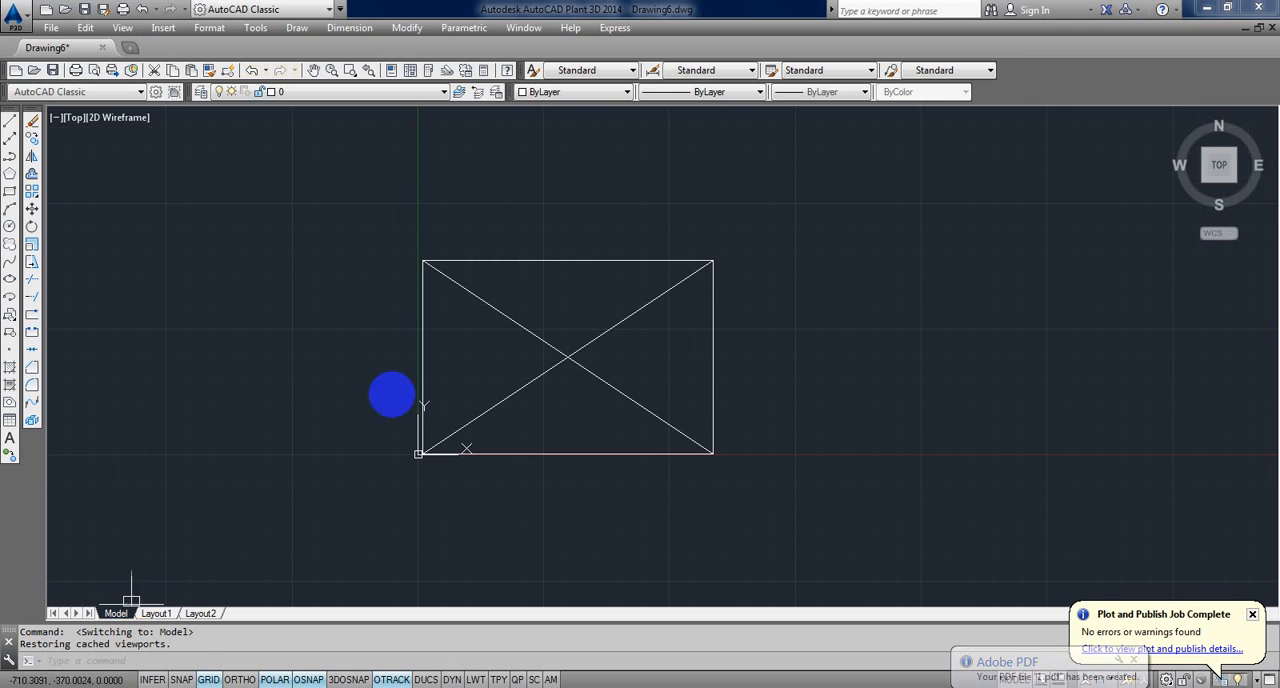
scroll(535, 346, up, 2)
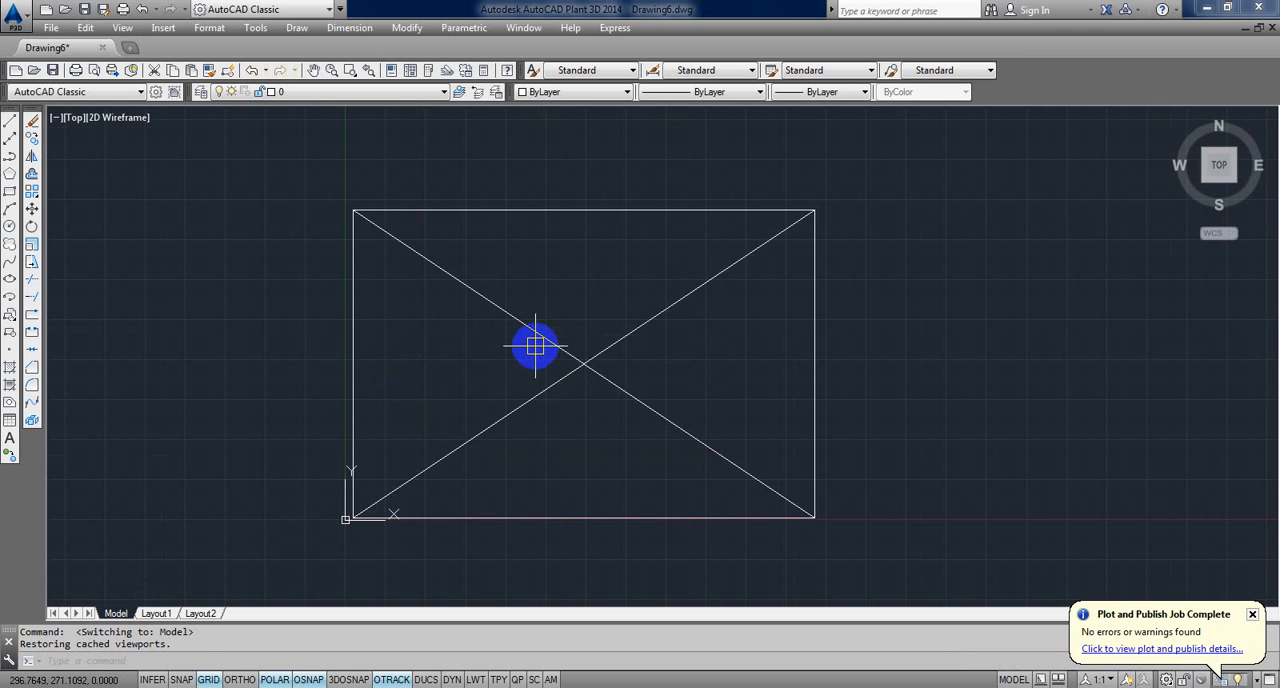
click(156, 613)
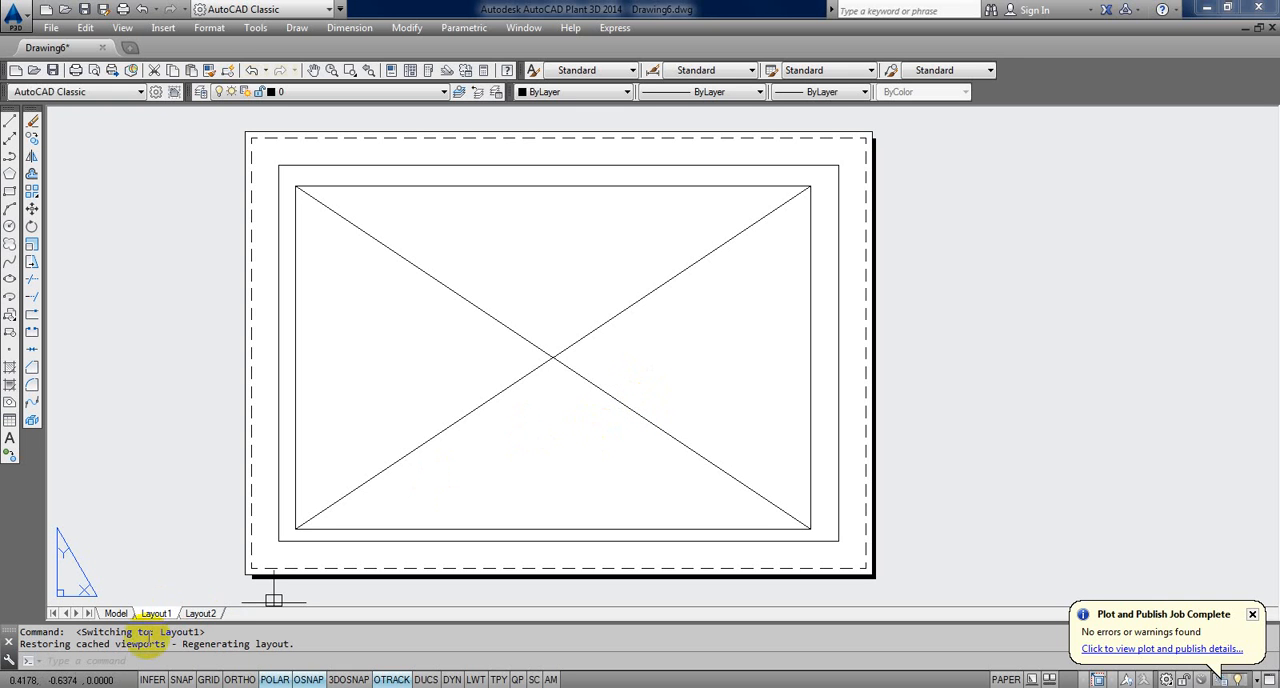
click(116, 613)
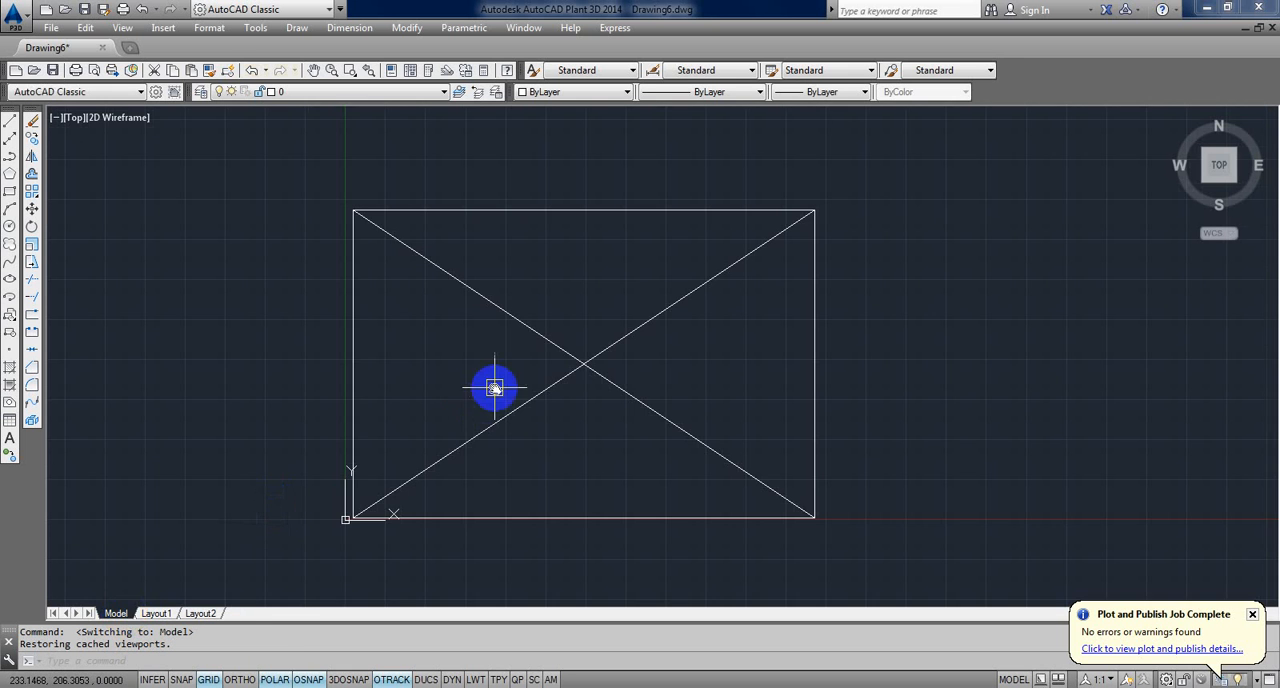
scroll(498, 439, up, 2)
scroll(498, 439, down, 2)
middle_drag(499, 439, 503, 464)
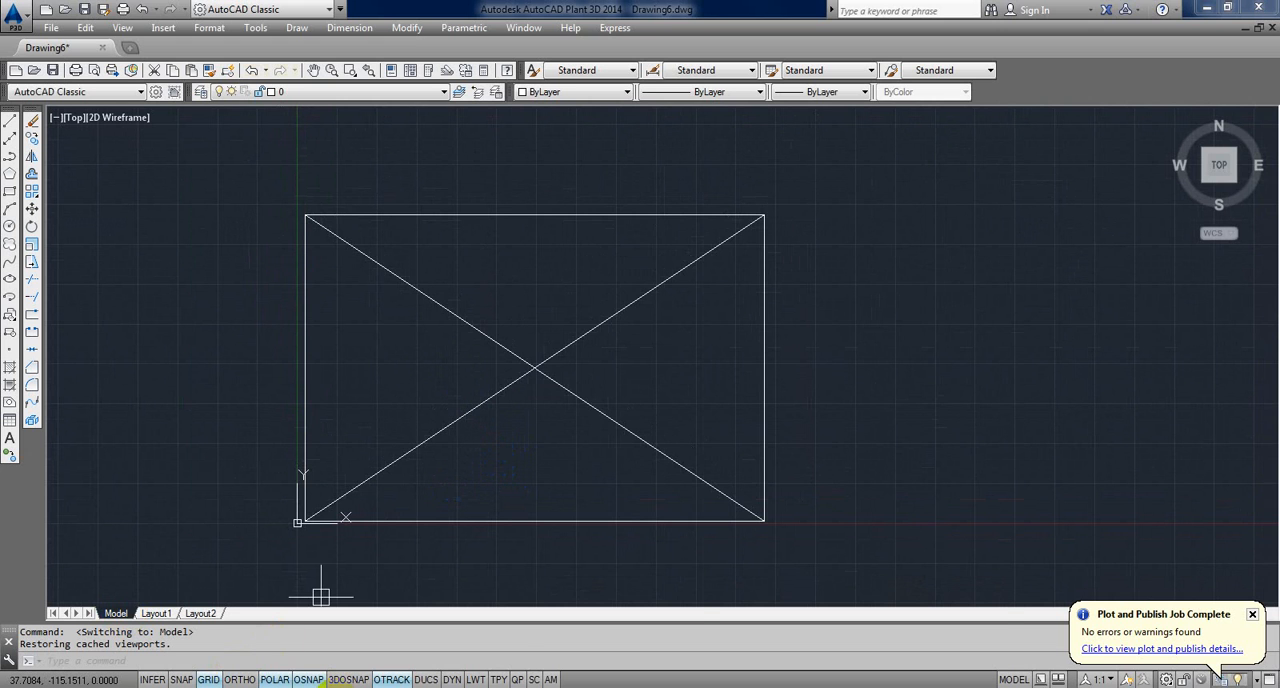
Step: Replace the Notepad notes with the text height expression 1/8 * 75
click(334, 687)
drag(652, 278, 553, 208)
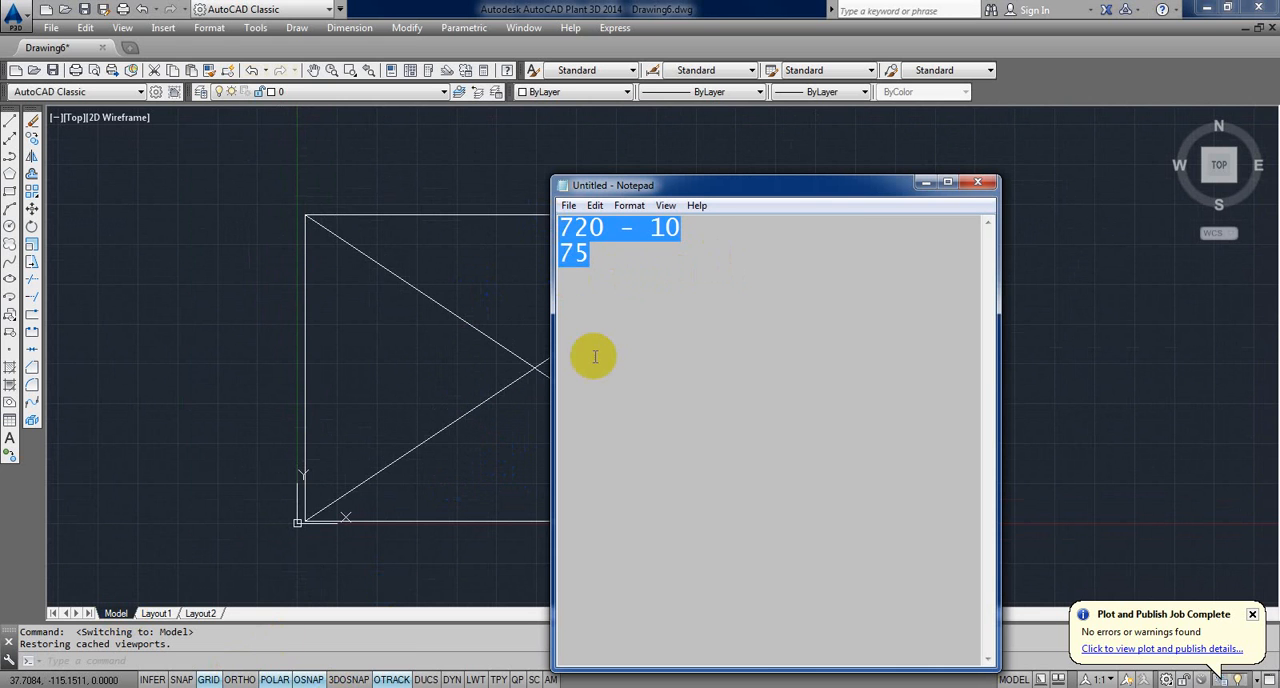
text(1/8 * 75)
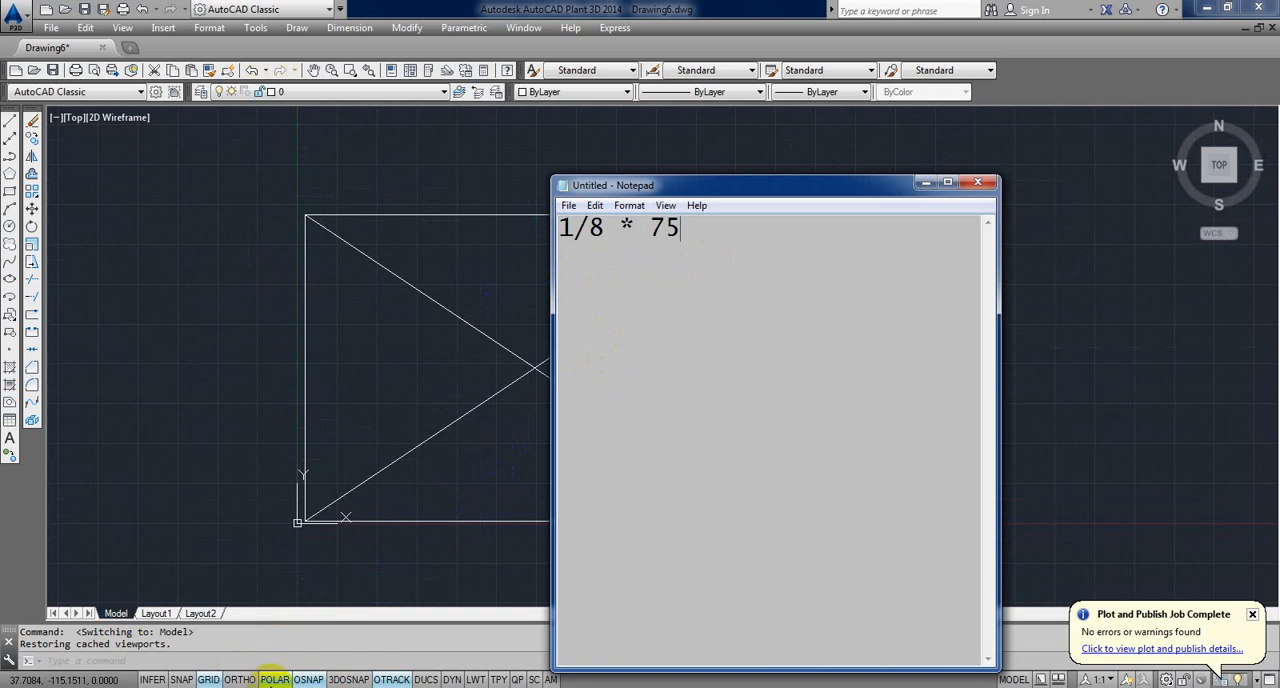
Step: Calculate 1/8 times 75 in the Windows Calculator and minimize it
key(super+r)
key(Return)
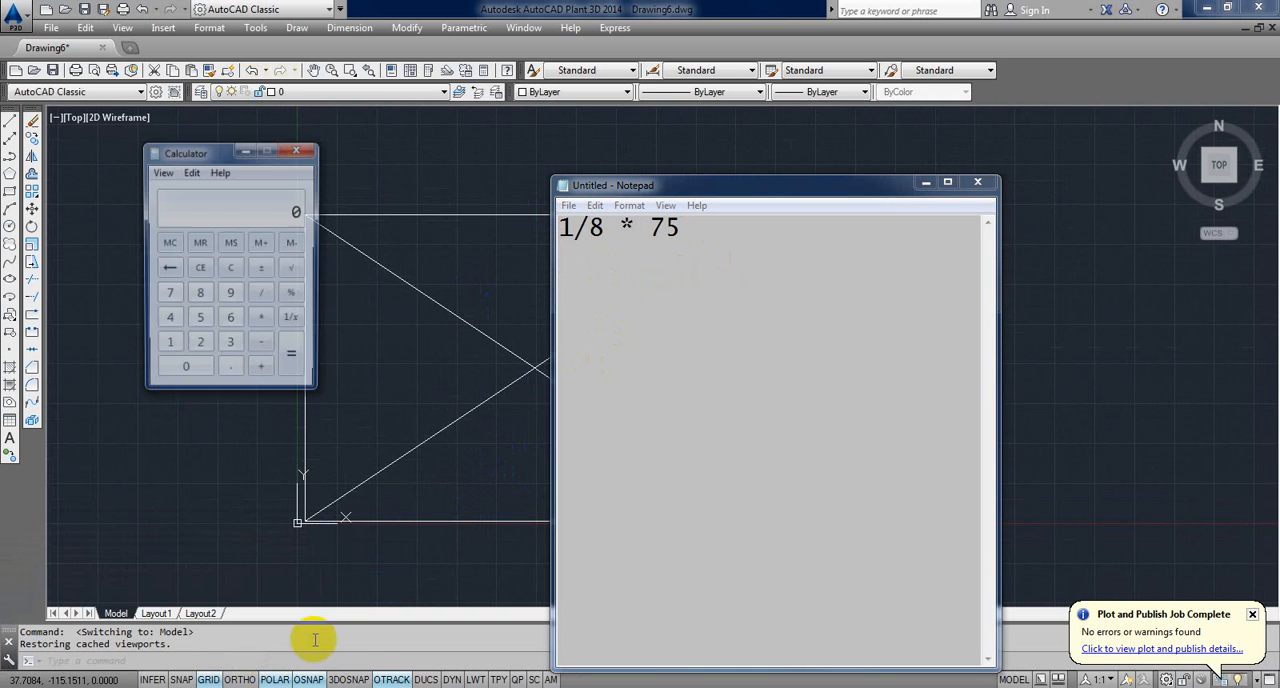
click(168, 350)
click(262, 294)
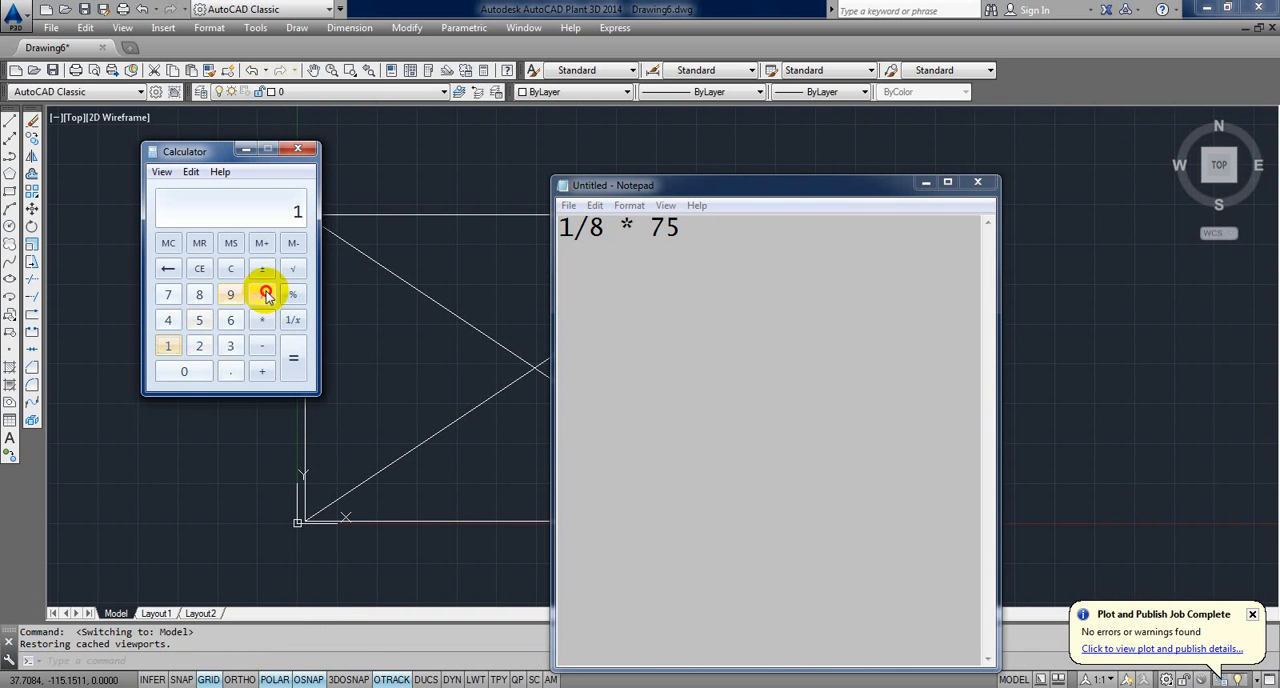
click(199, 294)
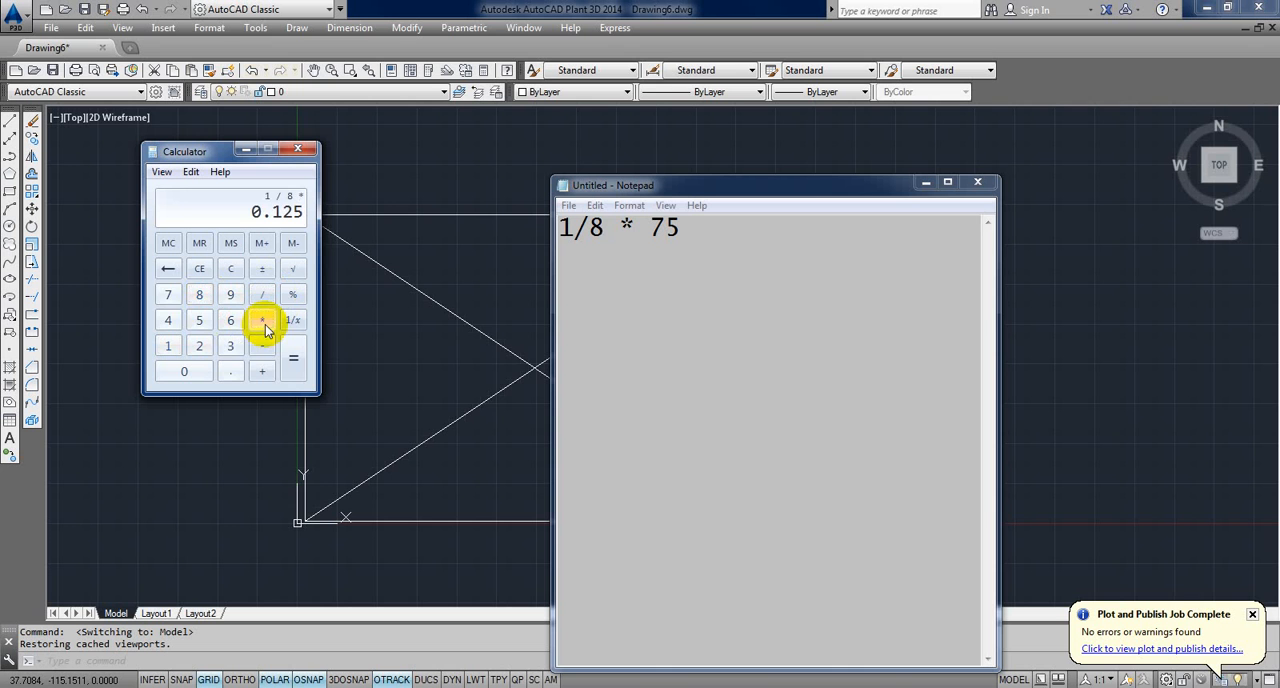
click(168, 294)
click(199, 320)
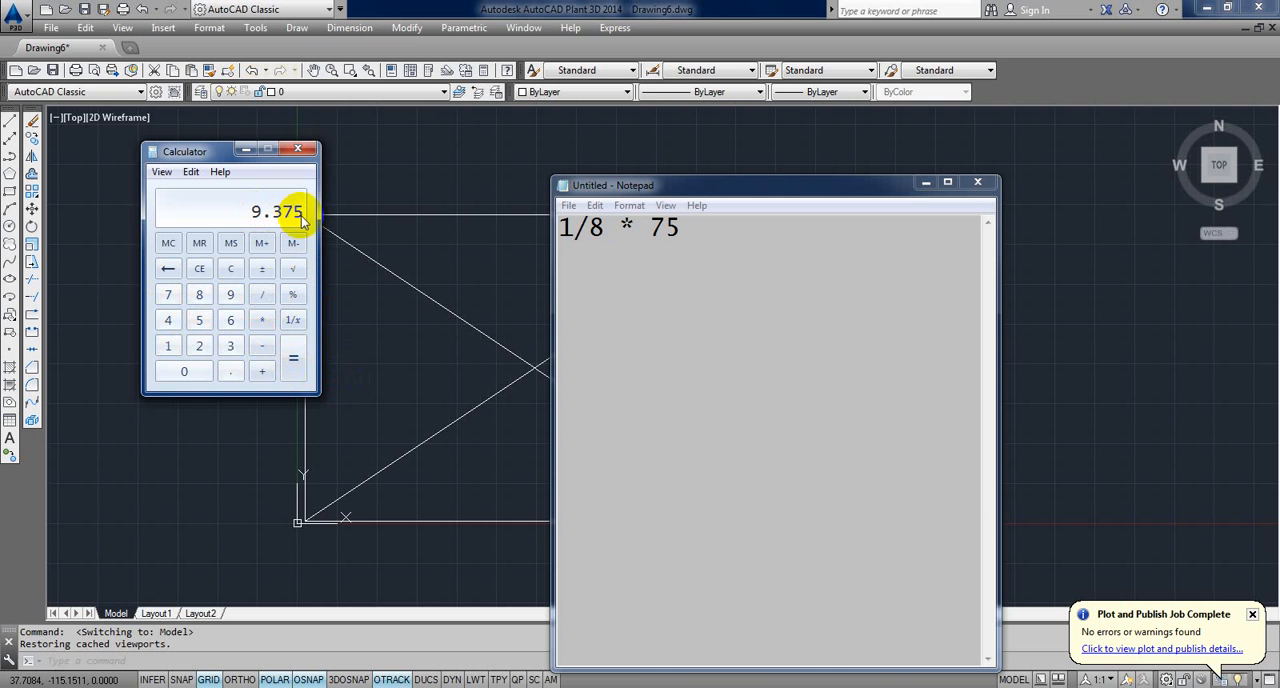
click(247, 151)
Step: Place the single-line text PLAN VIEW below the crossed rectangle with height 9.375 and rotation 0
mouse_move(466, 297)
middle_down()
mouse_move(466, 324)
mouse_move(426, 350)
middle_up()
text(t)
key(Return)
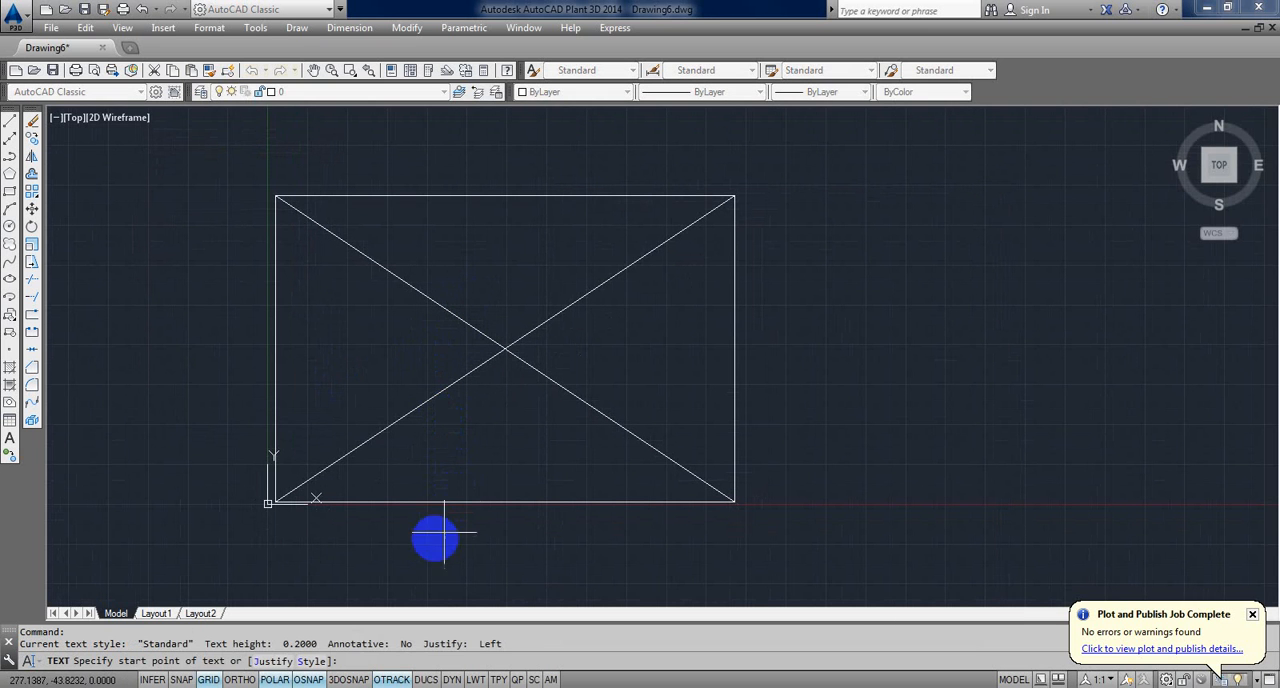
click(428, 543)
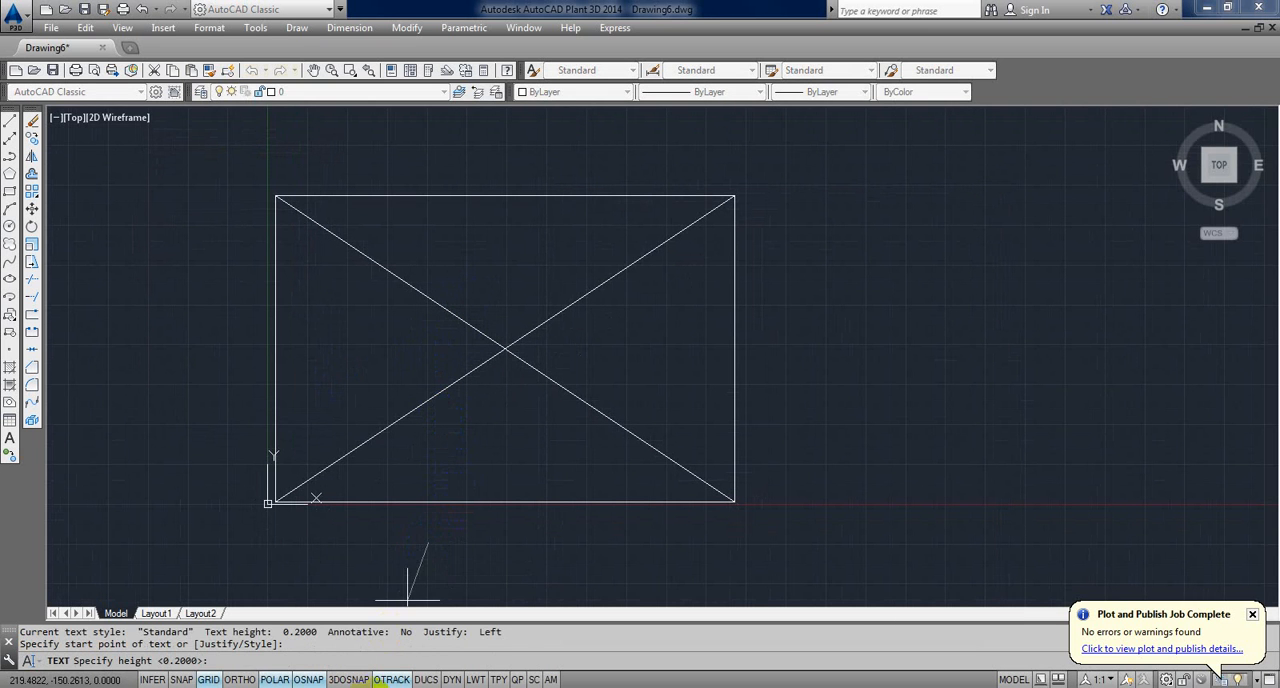
click(380, 686)
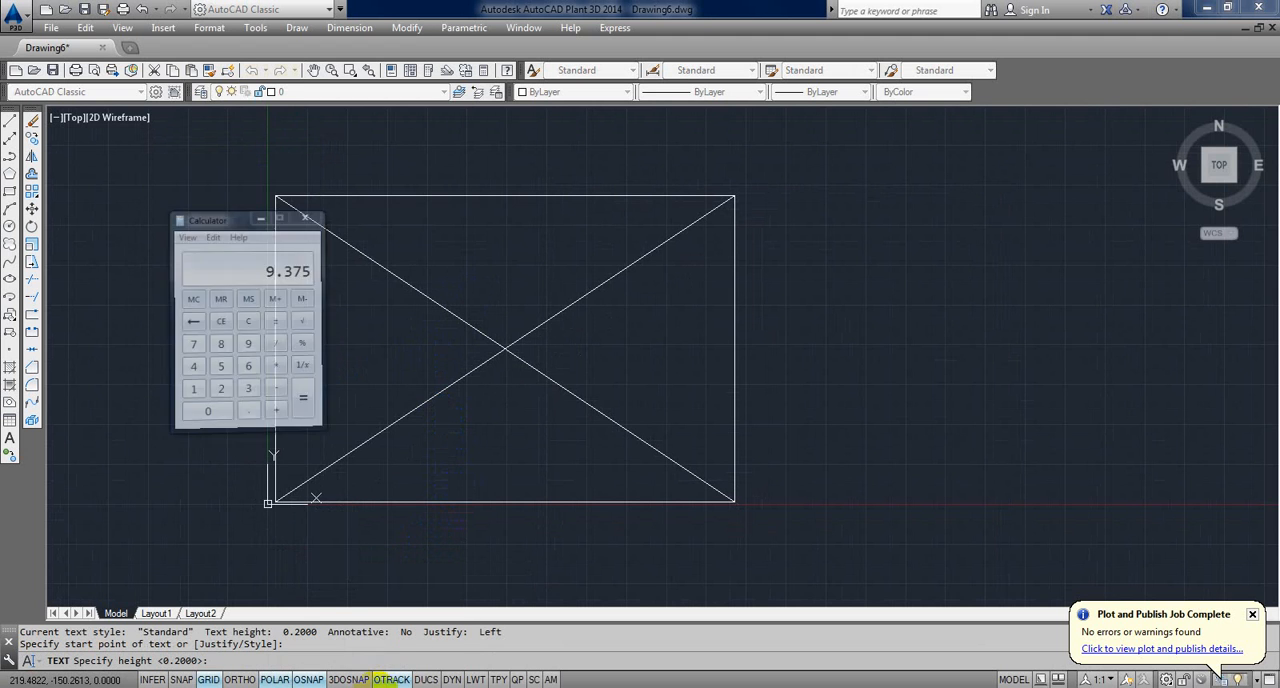
click(372, 662)
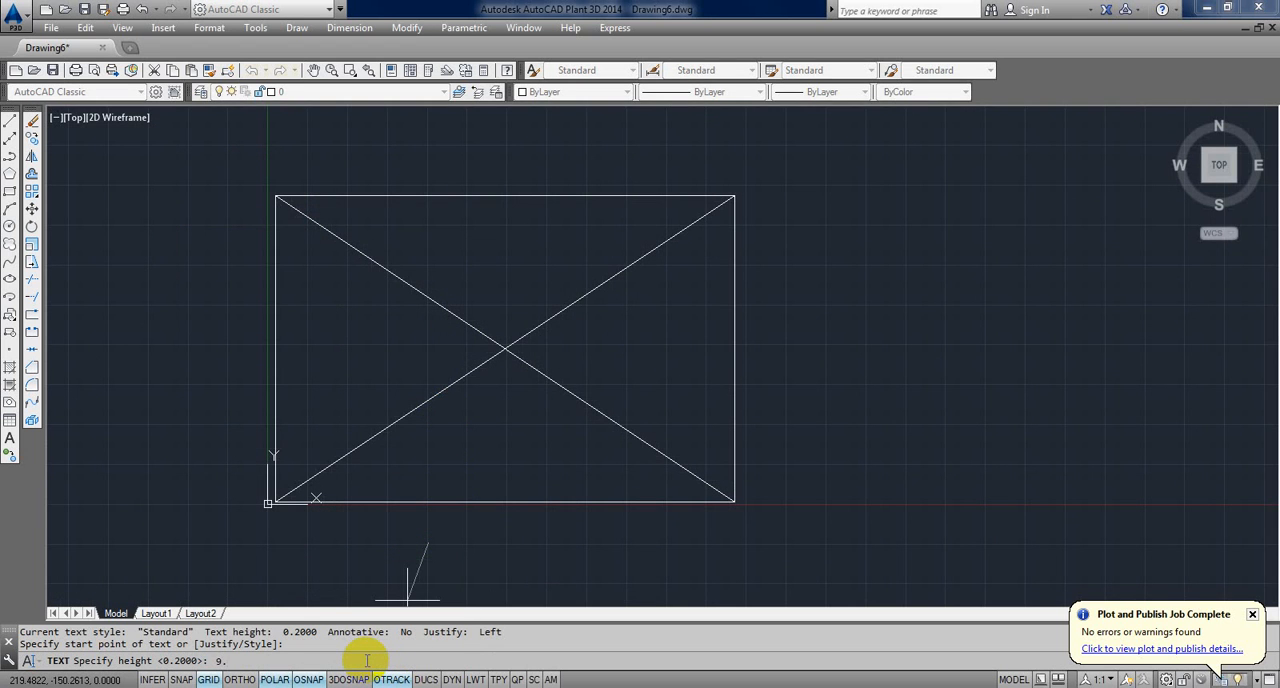
key(Return)
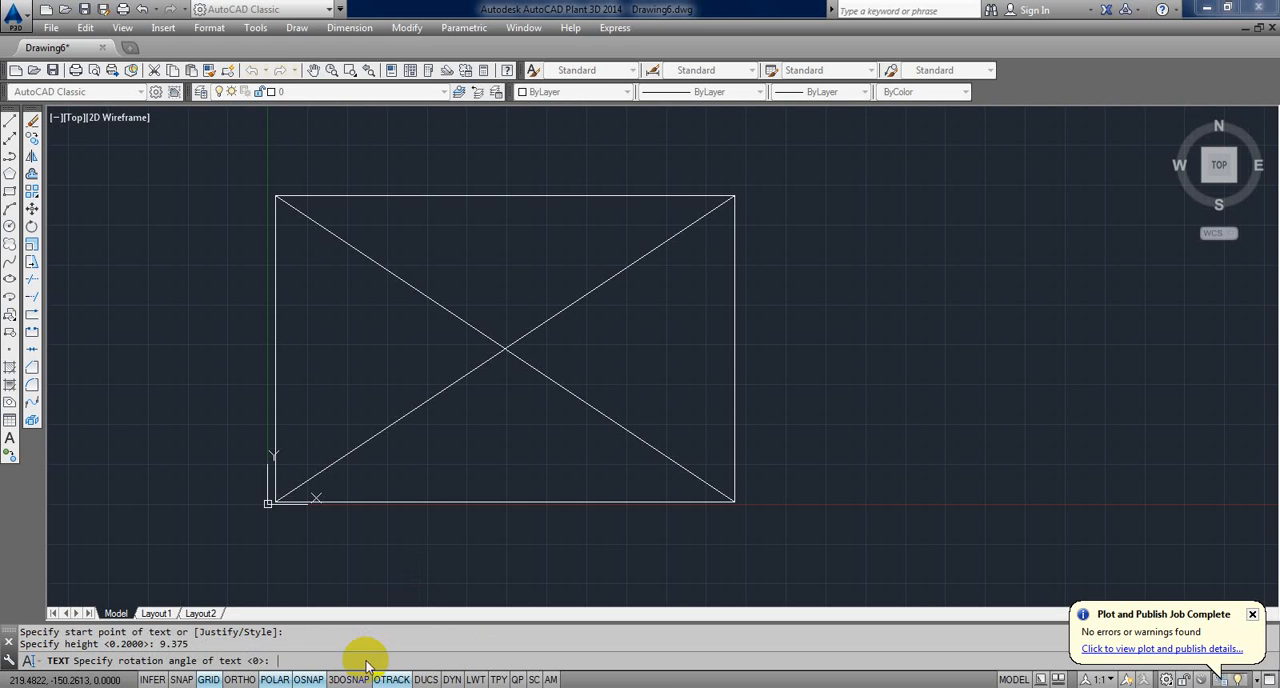
key(Return)
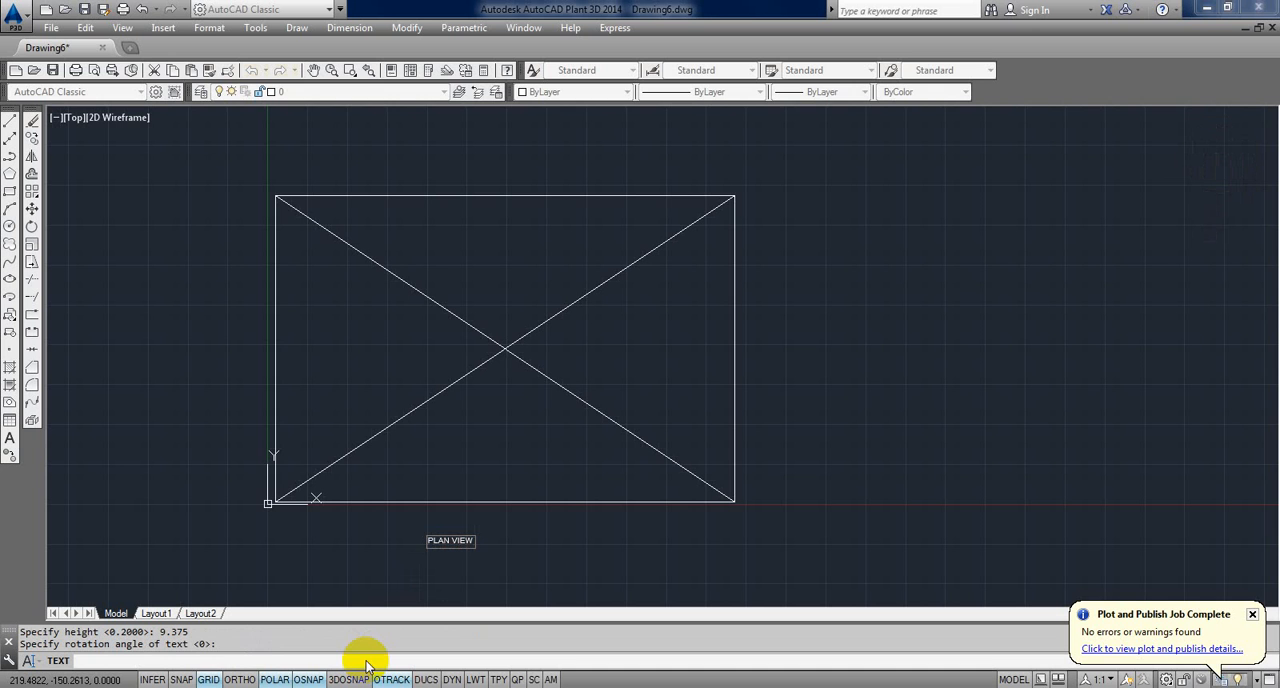
key(Return)
Step: Move the PLAN VIEW text closer to the middle of the rectangle's lower edge in two successive moves
text(m)
key(Return)
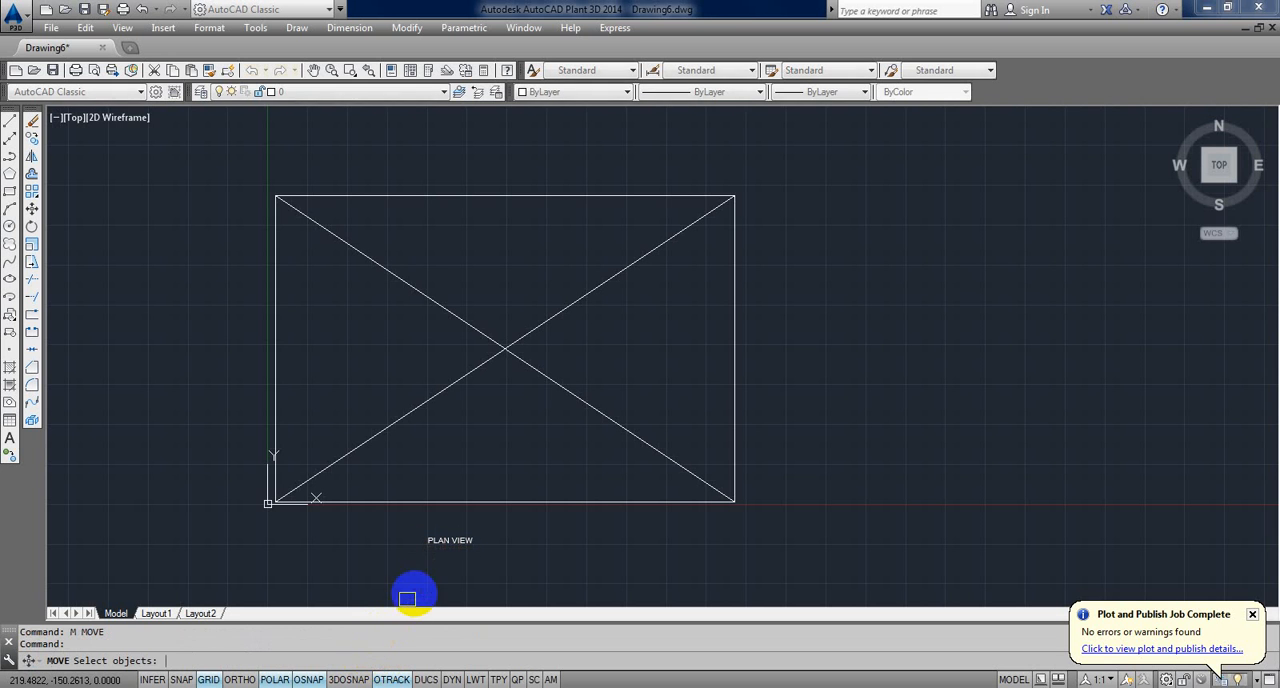
click(440, 541)
key(Return)
click(541, 546)
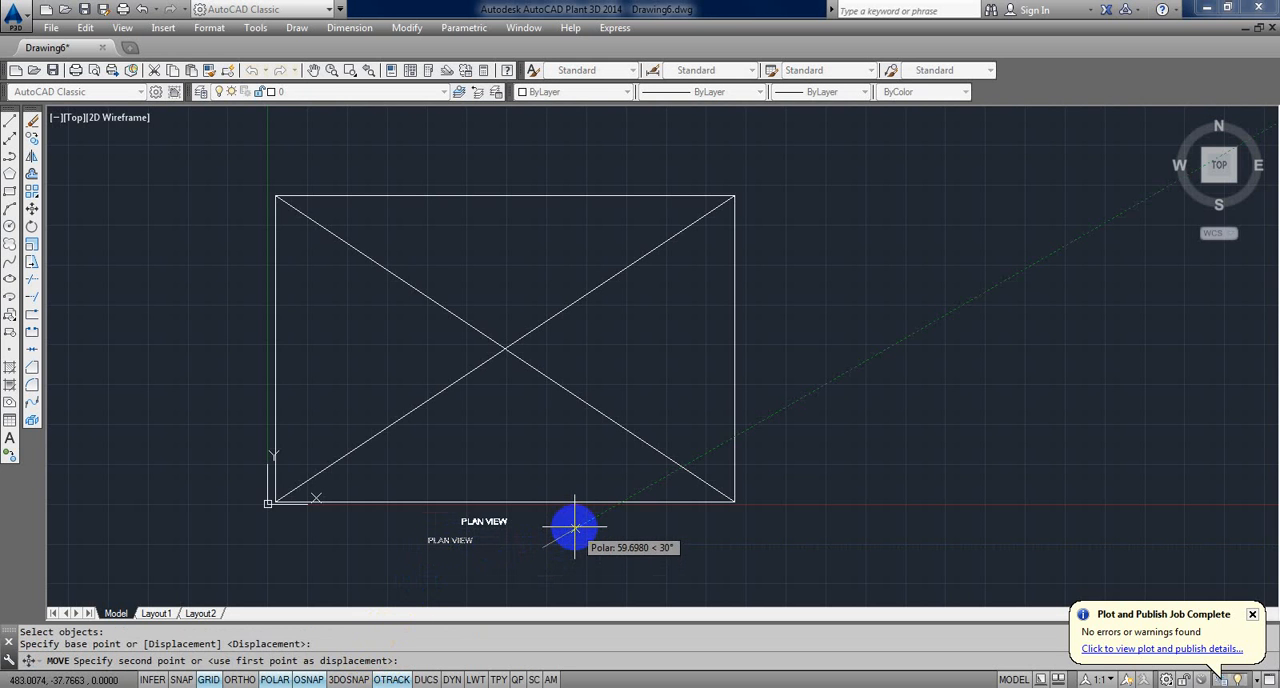
click(575, 527)
key(Return)
click(492, 523)
key(Return)
click(562, 555)
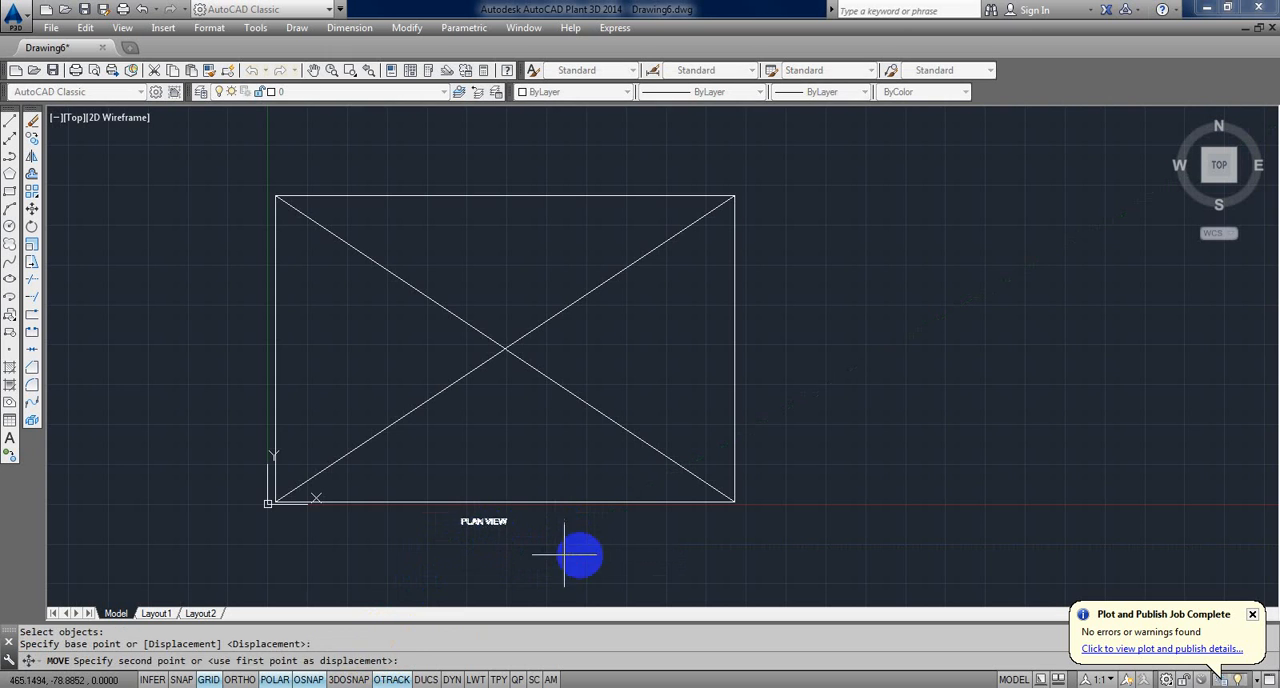
click(579, 553)
Step: Underline the PLAN VIEW text by adding the %%u code in front of it
scroll(497, 541, up, 5)
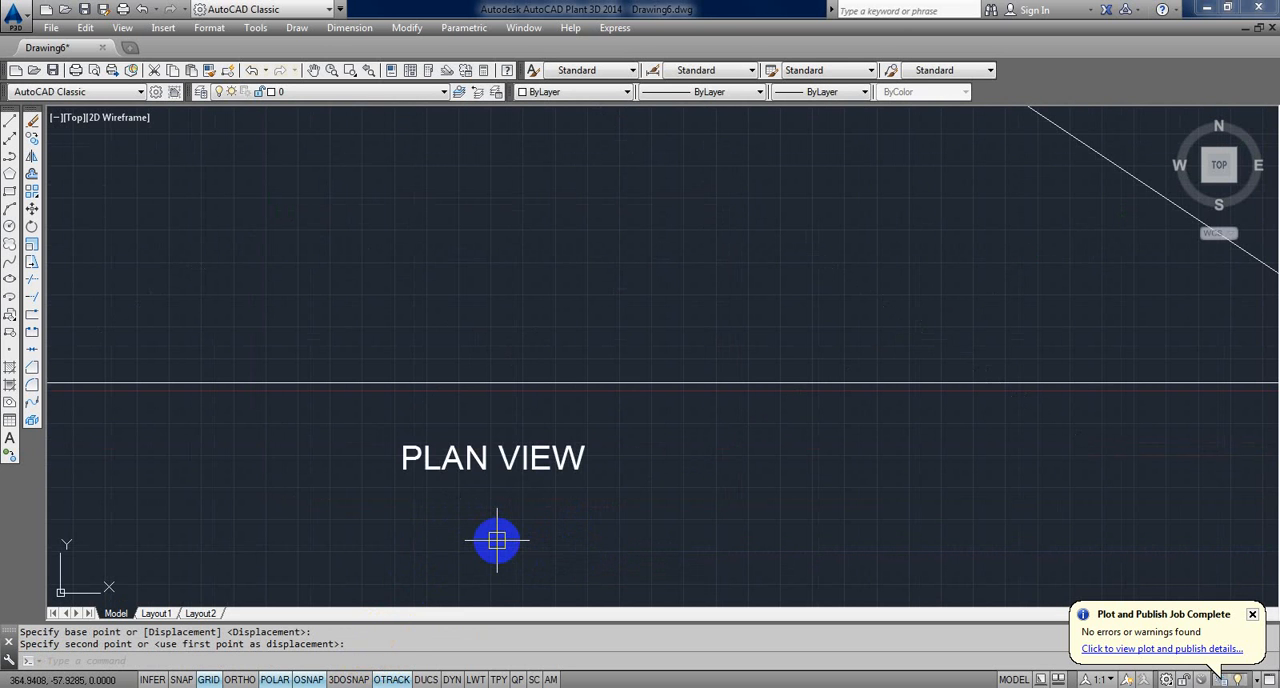
double_click(406, 462)
click(410, 475)
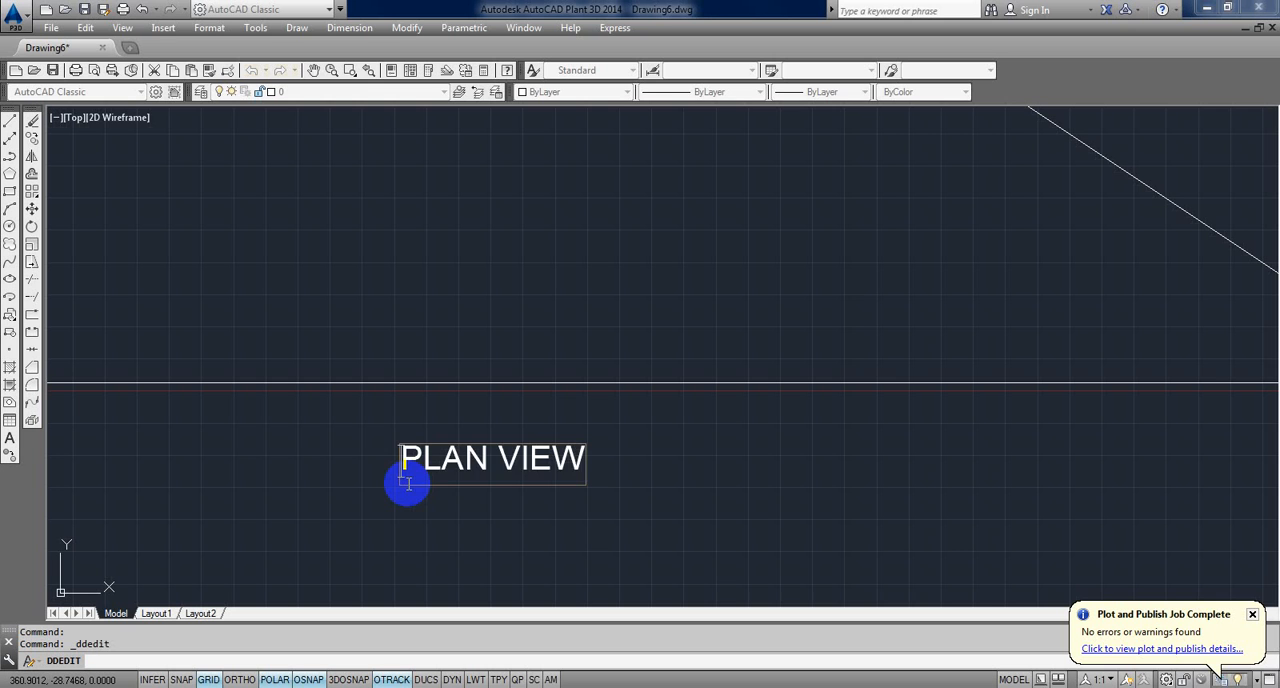
text(%%)
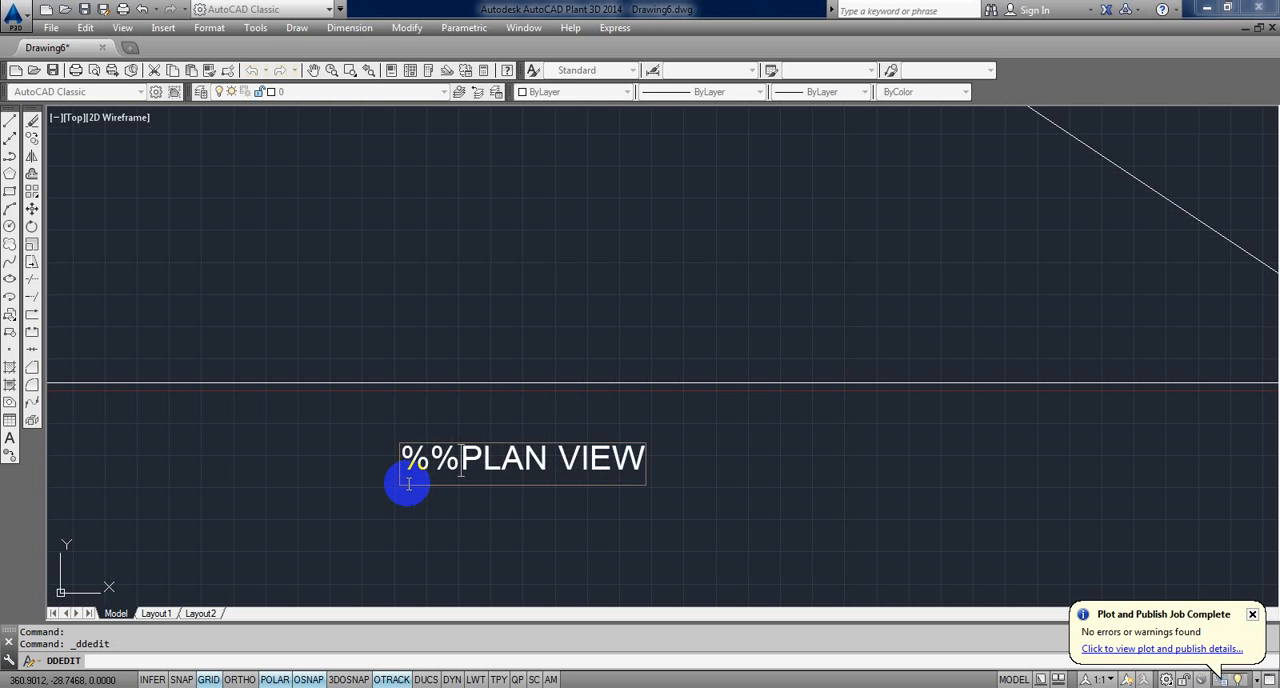
text(u)
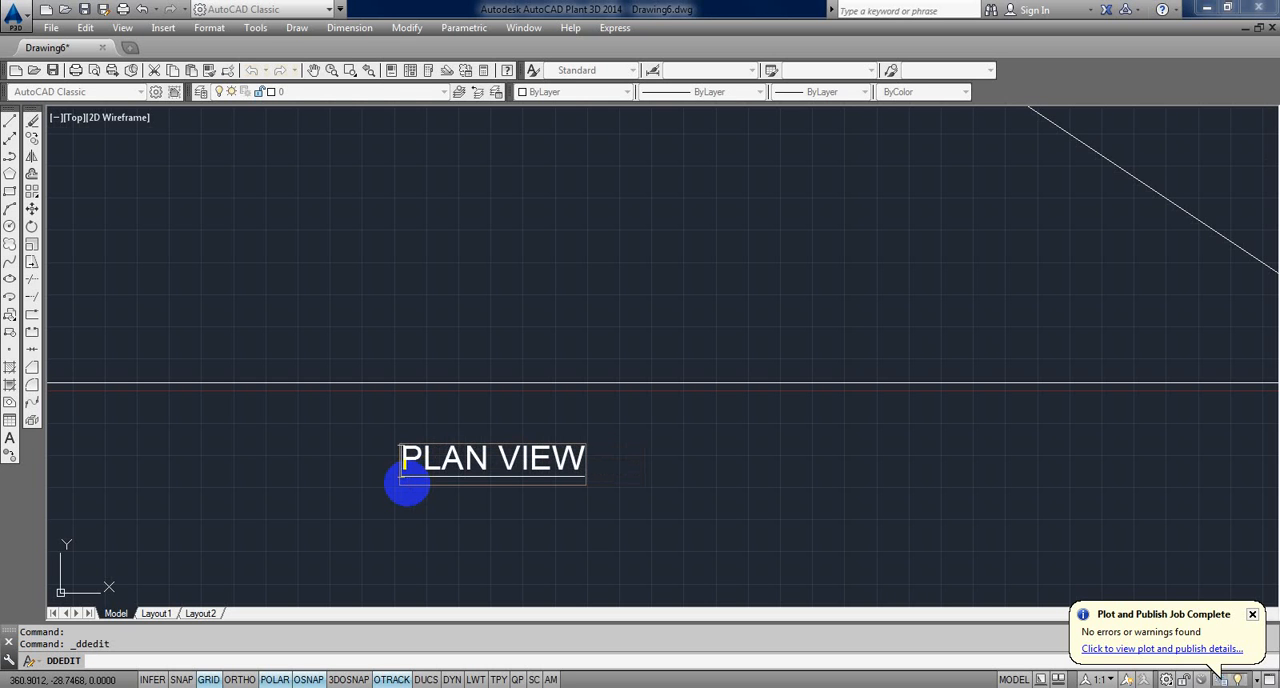
click(456, 491)
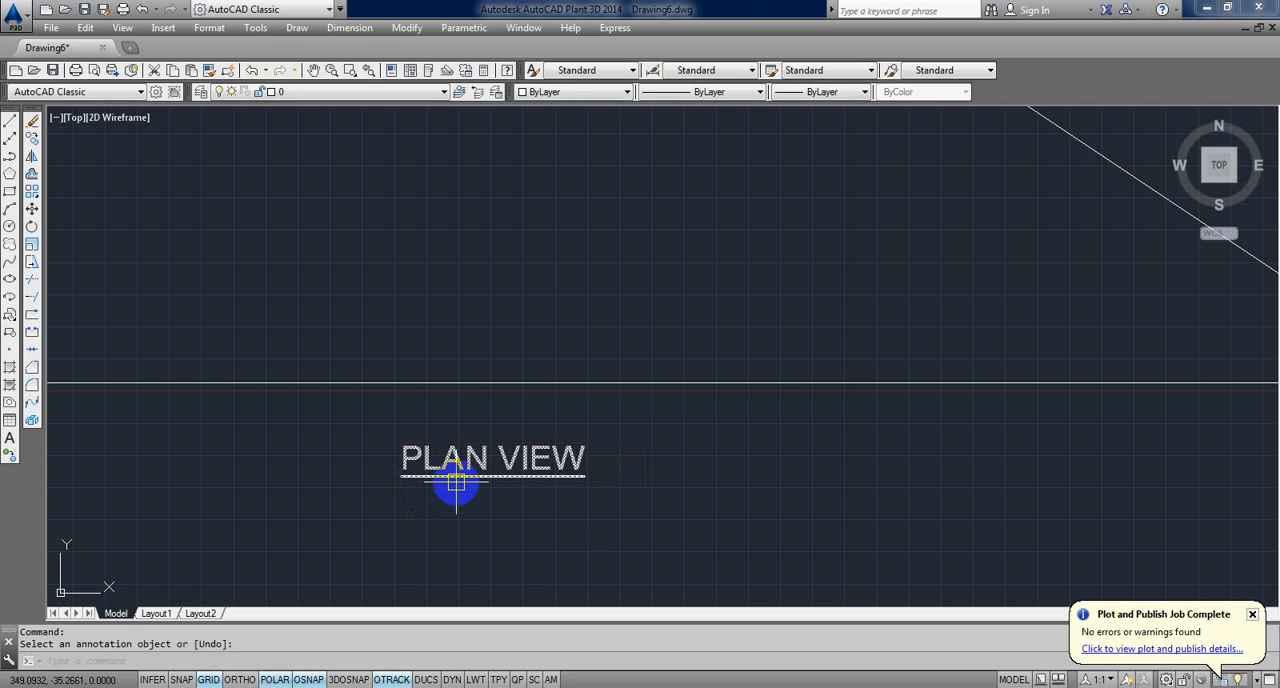
key(Escape)
key(Escape)
Step: Scale the PLAN VIEW text by a factor of 2 about a point near its centre
scroll(456, 484, down, 2)
text(S)
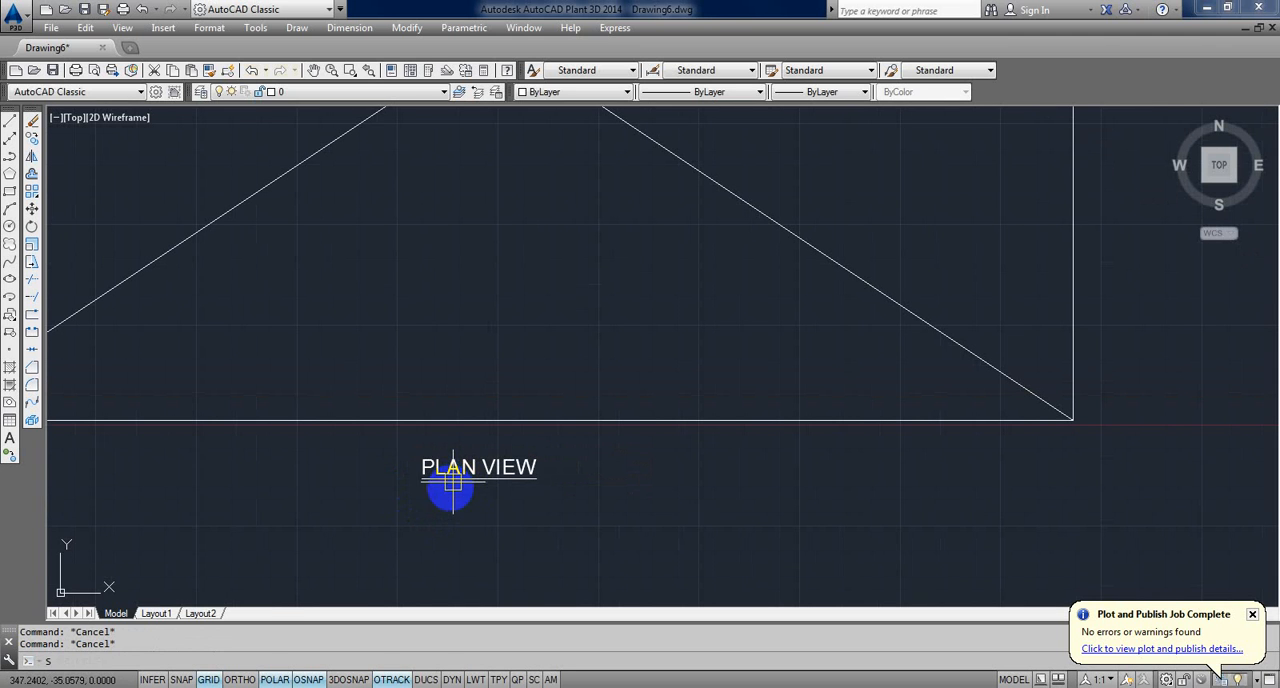
text(C)
key(Return)
click(483, 496)
click(443, 452)
key(Return)
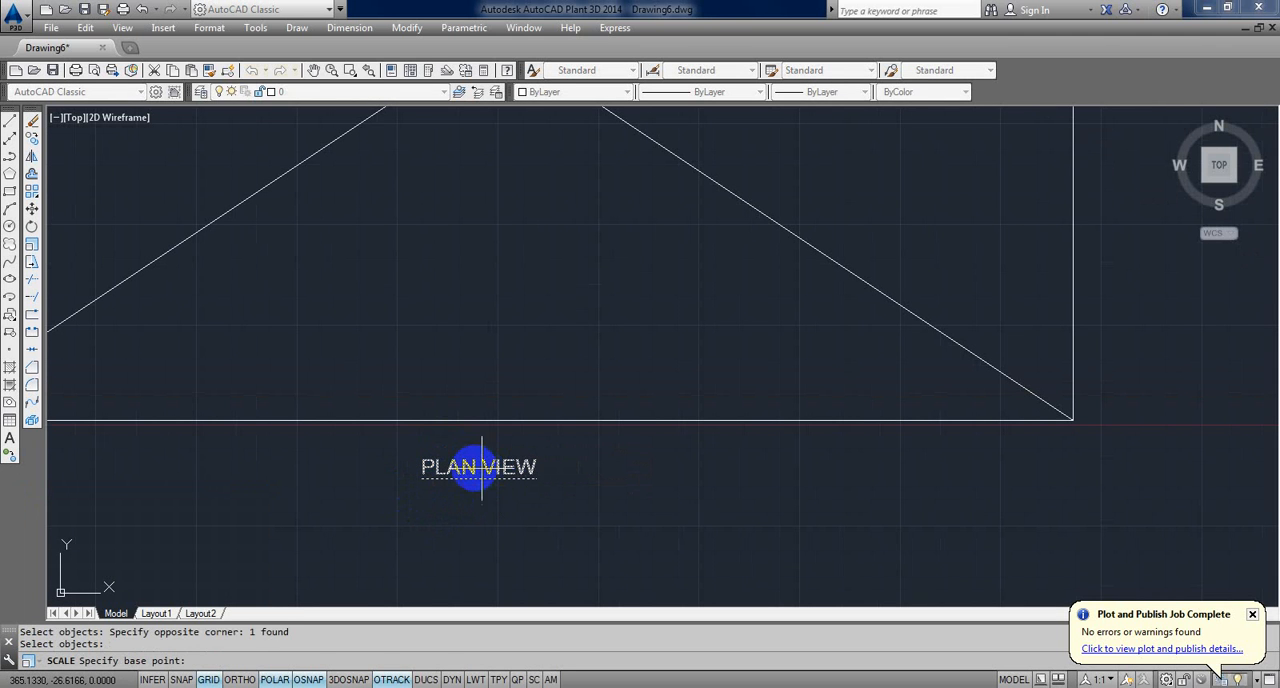
click(474, 466)
text(2)
key(Return)
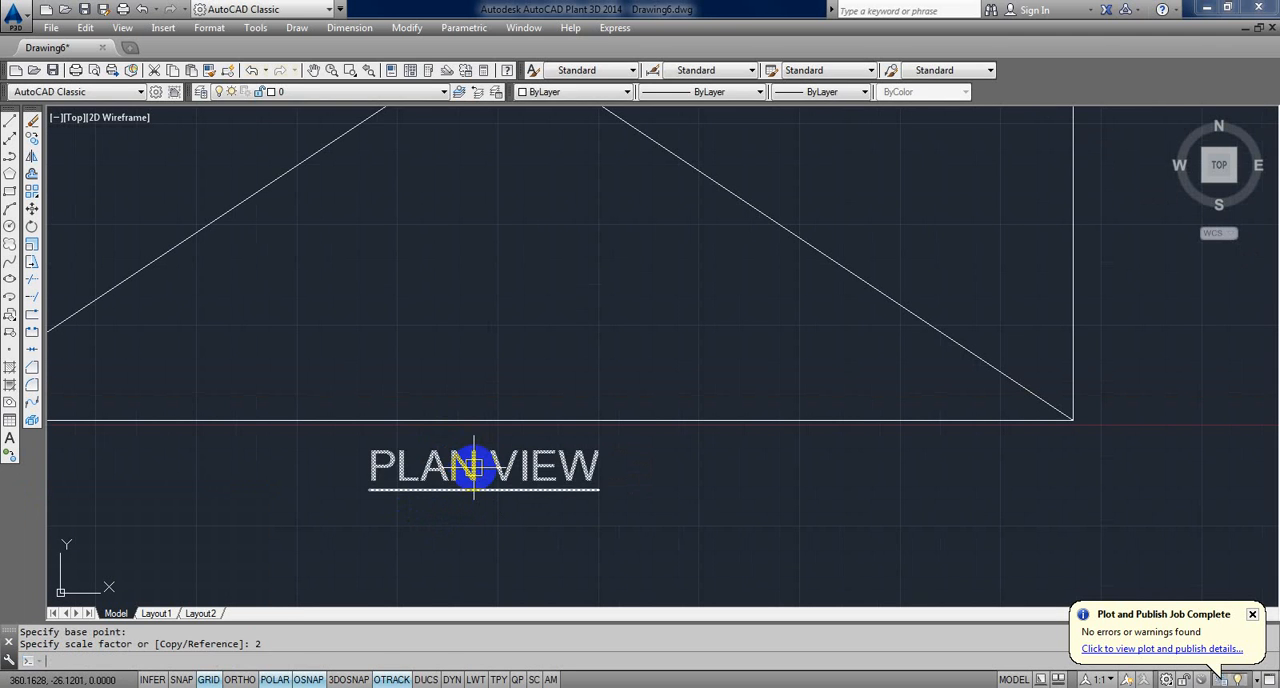
scroll(472, 470, down, 3)
key(Escape)
key(Escape)
Step: Shift the enlarged PLAN VIEW title slightly downward, away from the rectangle's lower edge
text(m)
key(Return)
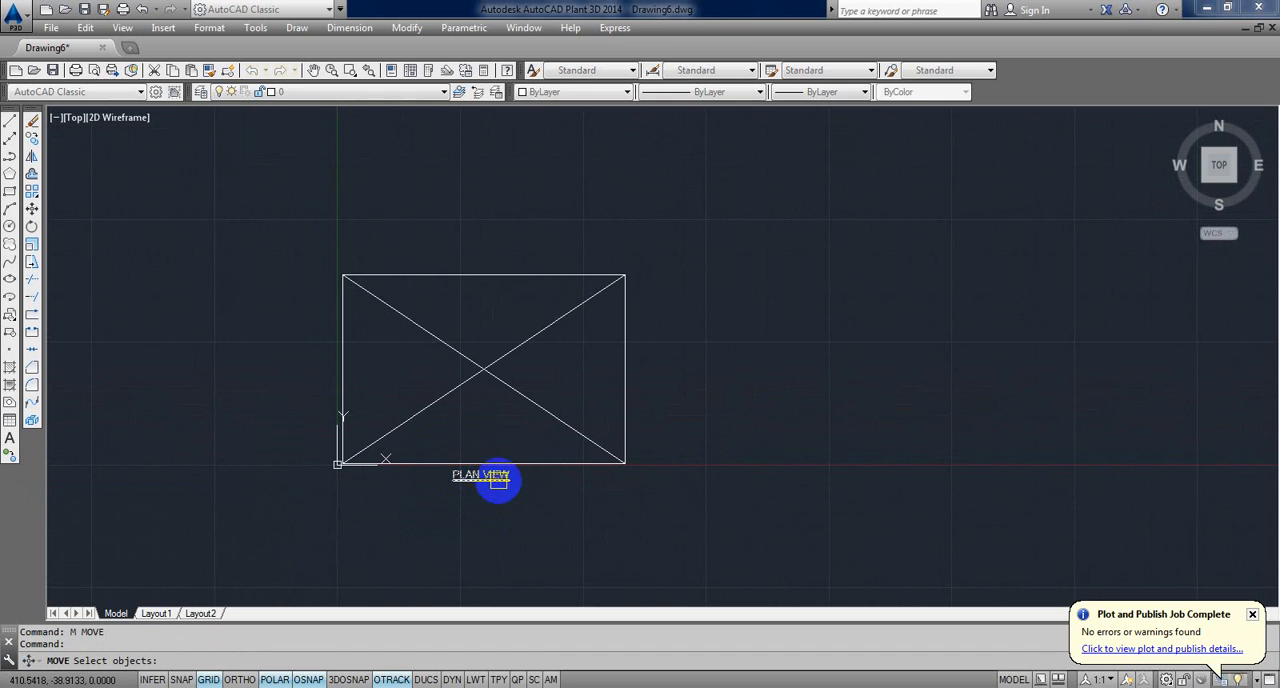
click(491, 477)
key(Return)
click(551, 497)
click(551, 502)
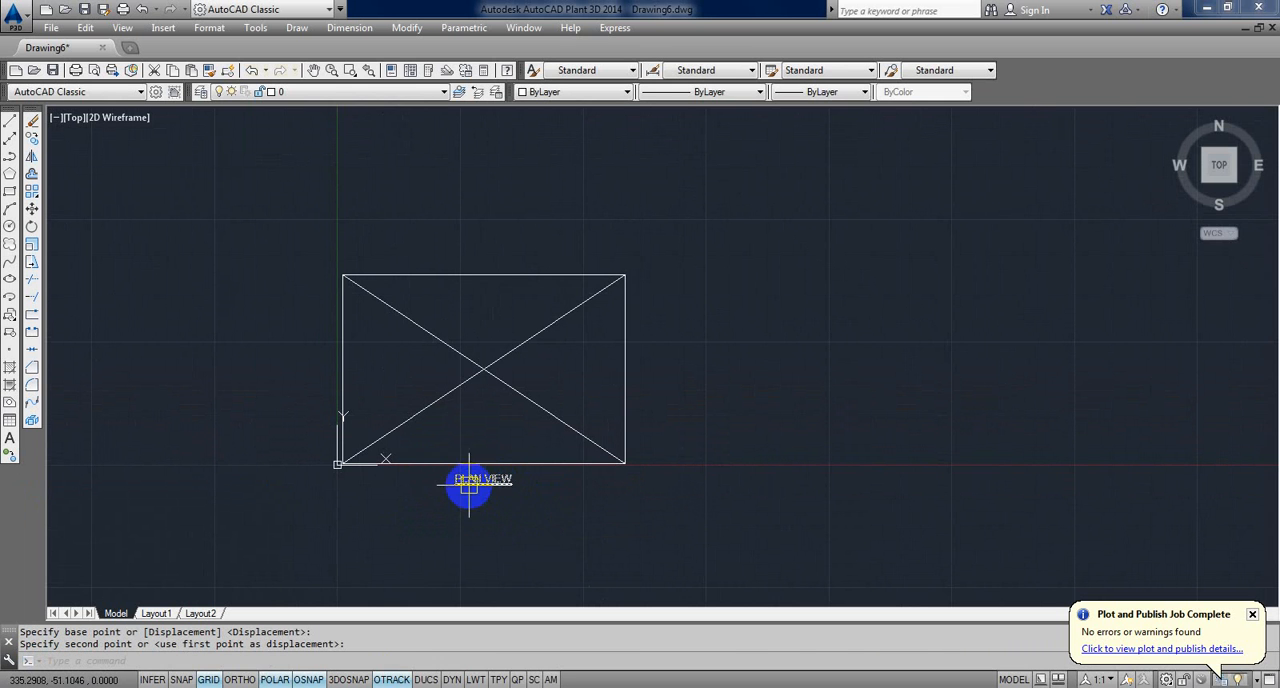
scroll(466, 490, up, 2)
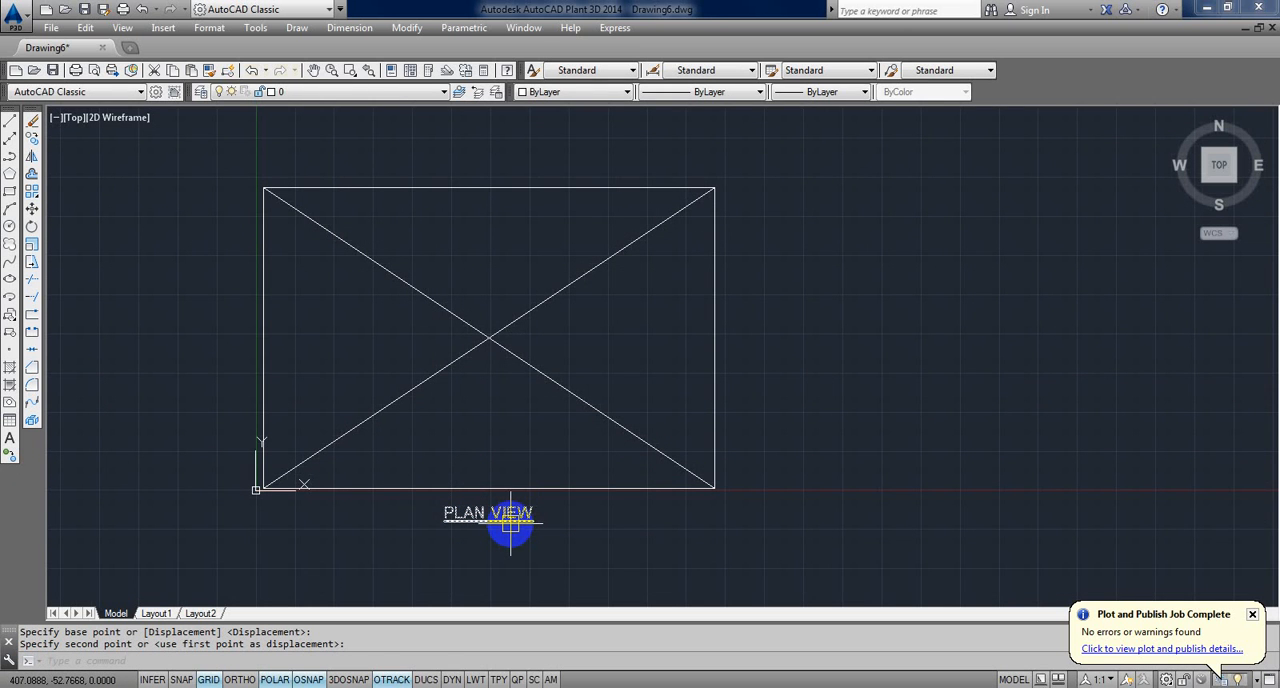
Step: Create a new dimension style named A, based on Standard, for all dimensions
text(d)
key(Return)
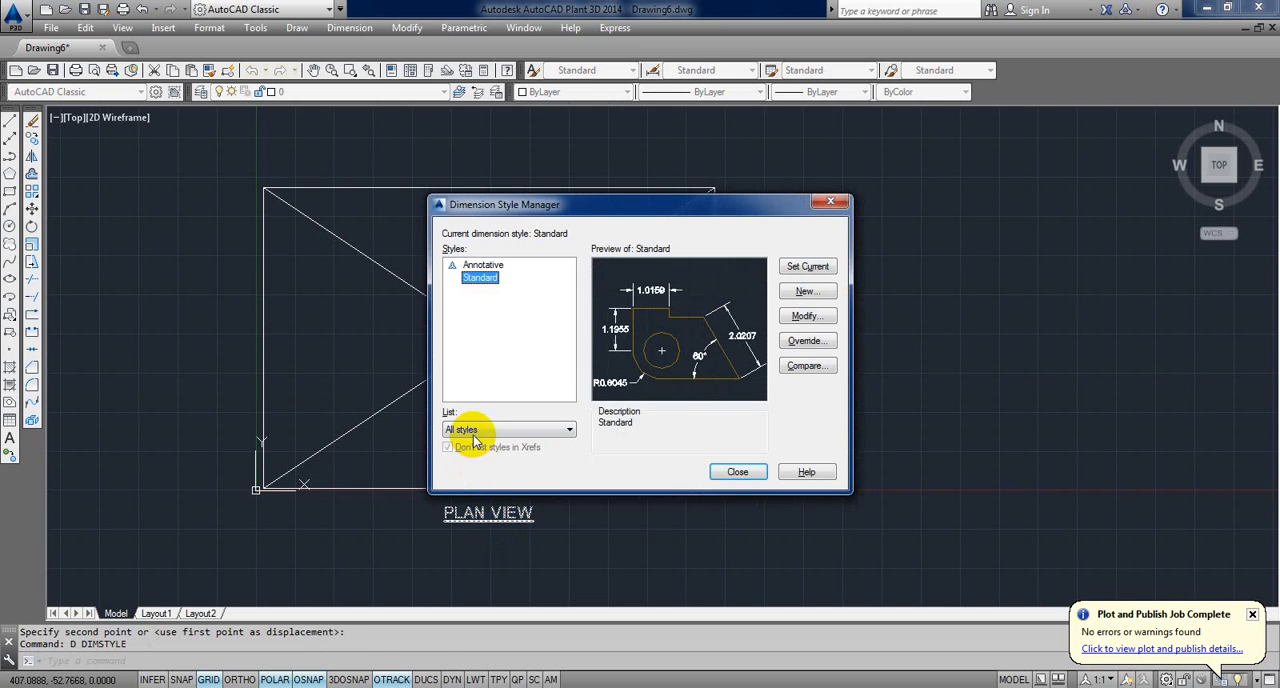
drag(631, 200, 448, 189)
click(622, 280)
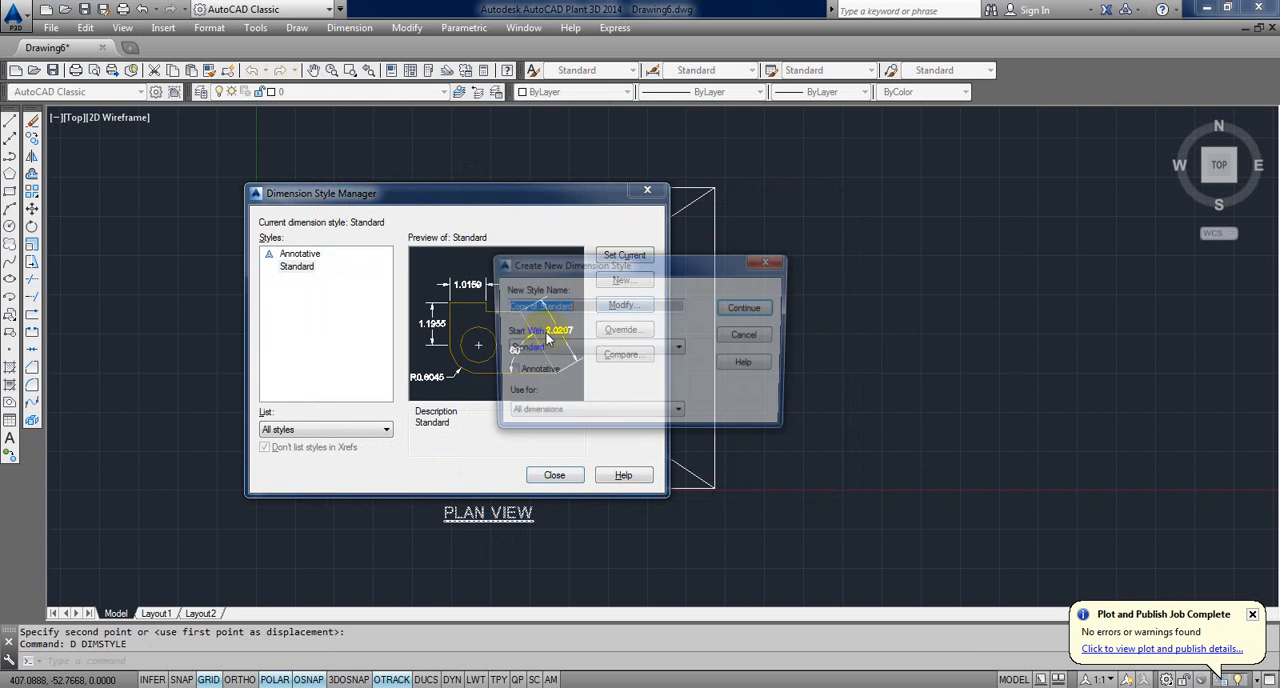
text(A)
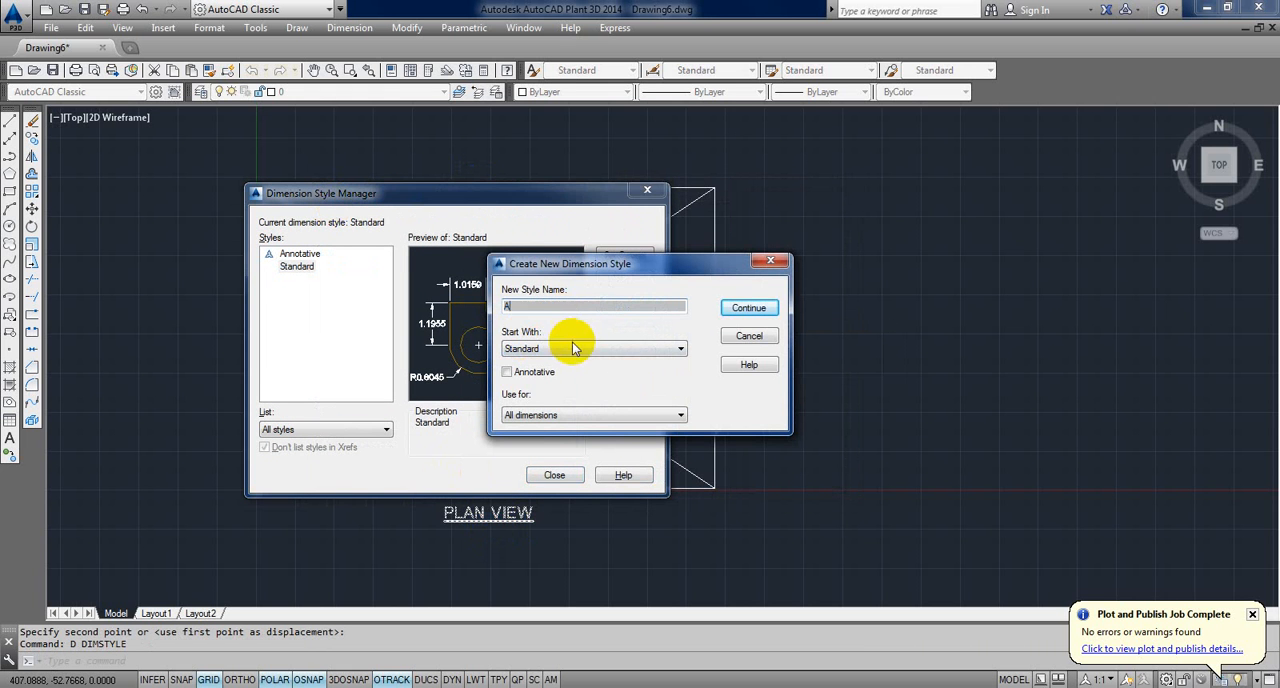
click(748, 307)
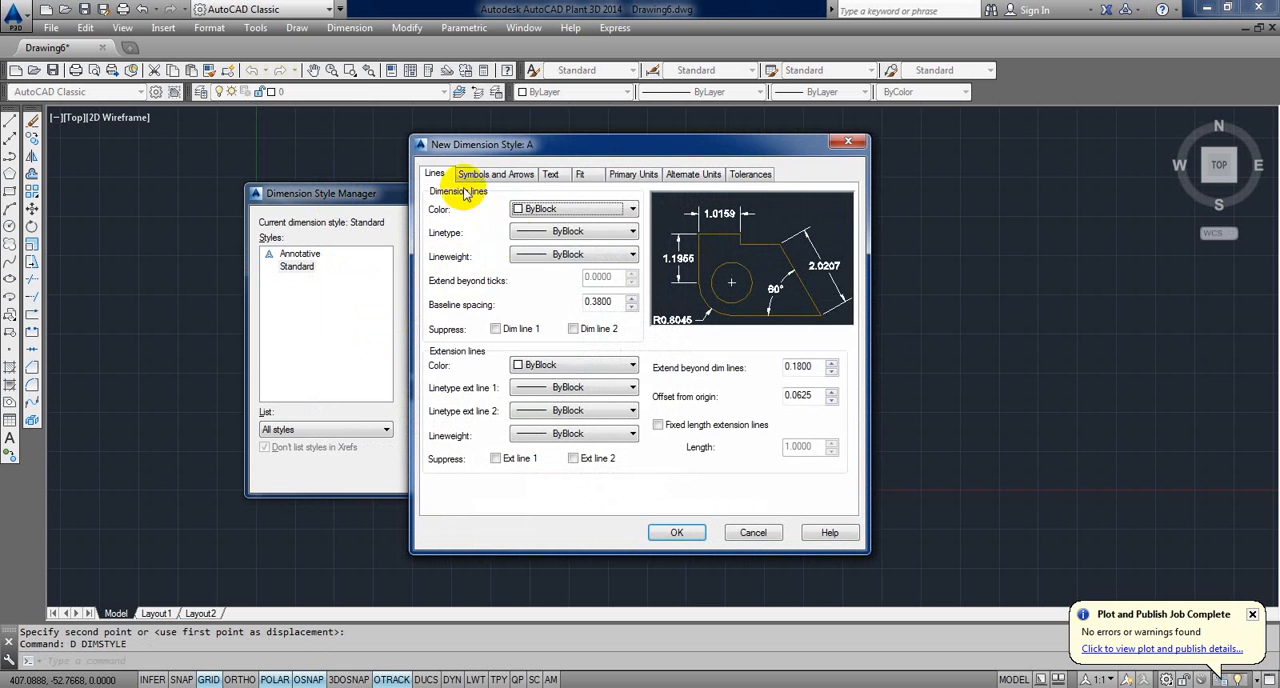
Step: Set the dimension line and extension line colours of style A to Color 8
click(565, 208)
click(540, 341)
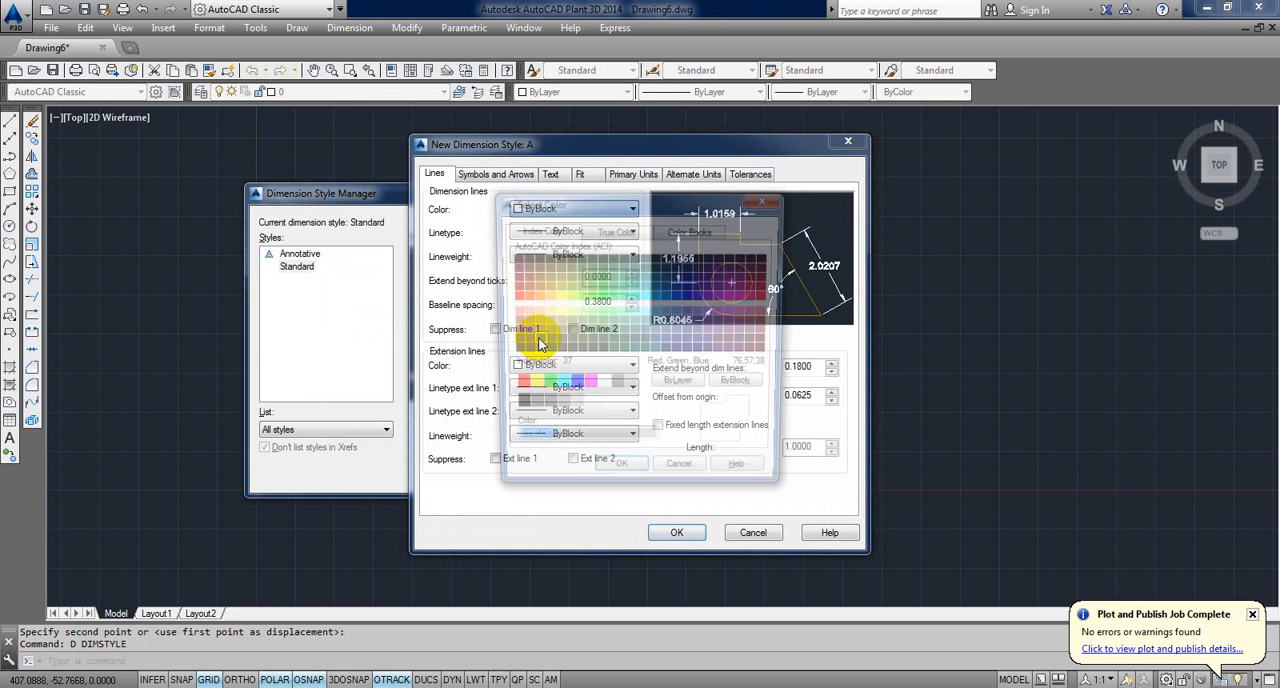
click(616, 386)
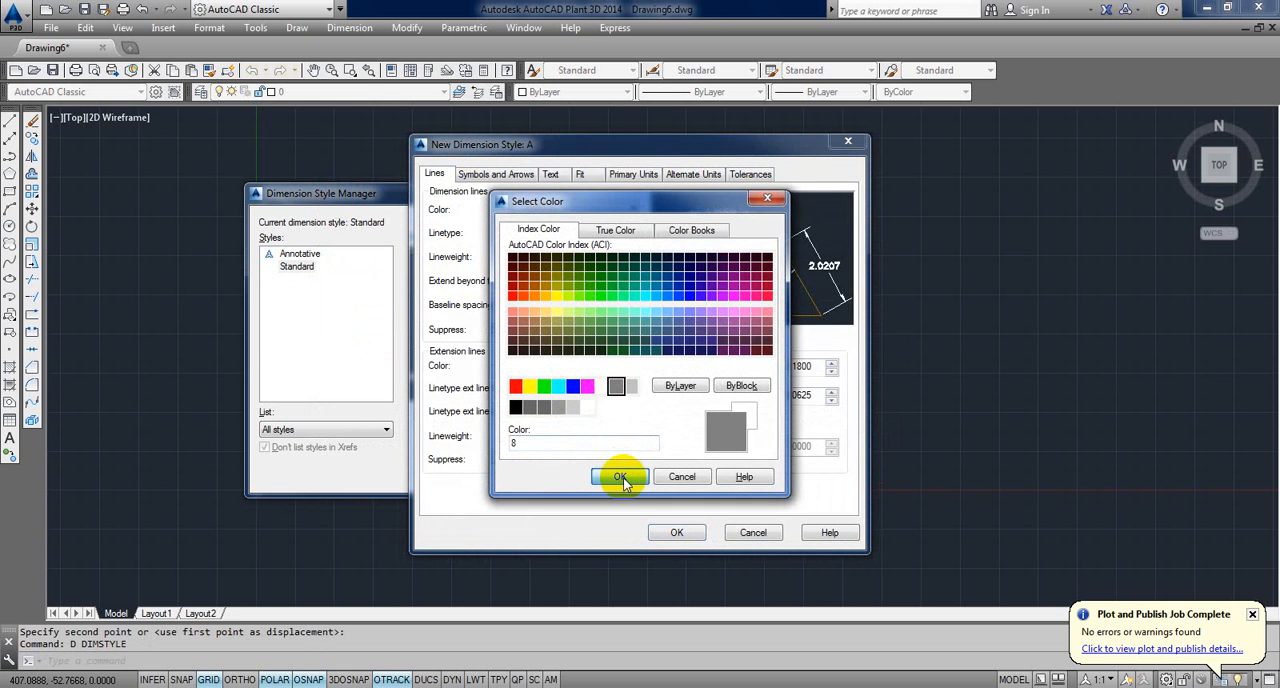
click(621, 478)
click(560, 365)
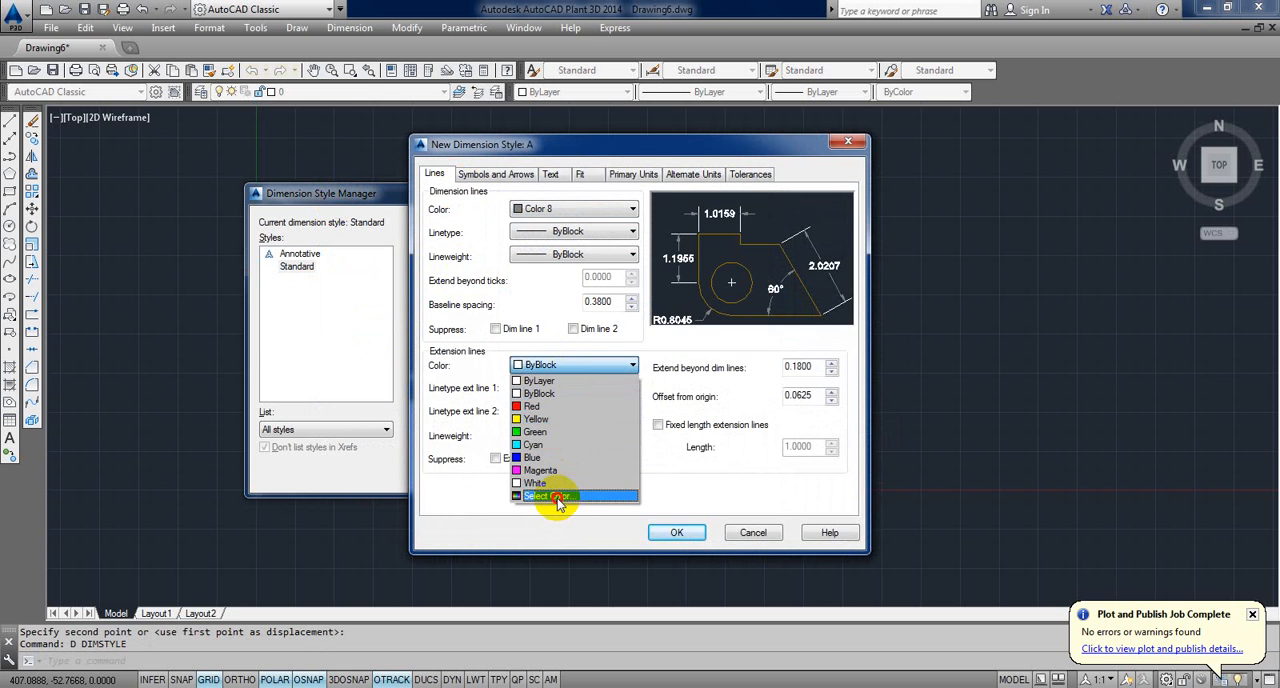
click(557, 496)
click(620, 391)
click(630, 476)
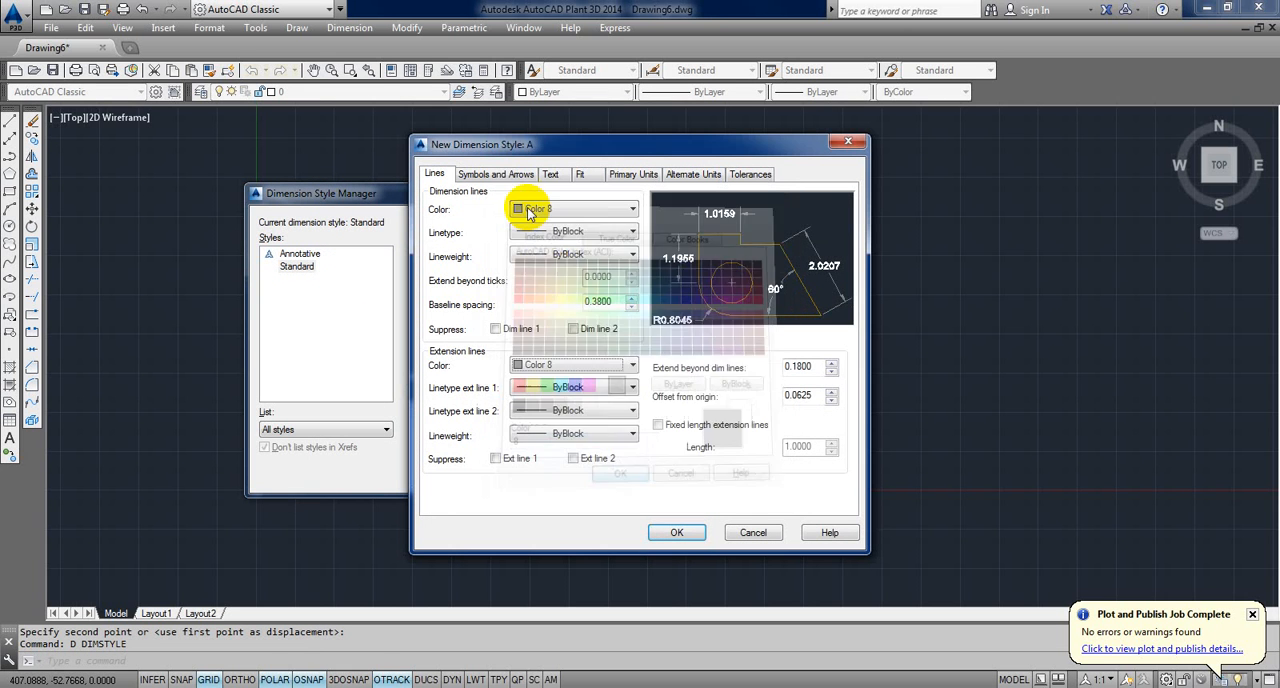
Step: Make the dimension text of style A yellow and align it with the dimension line
click(498, 173)
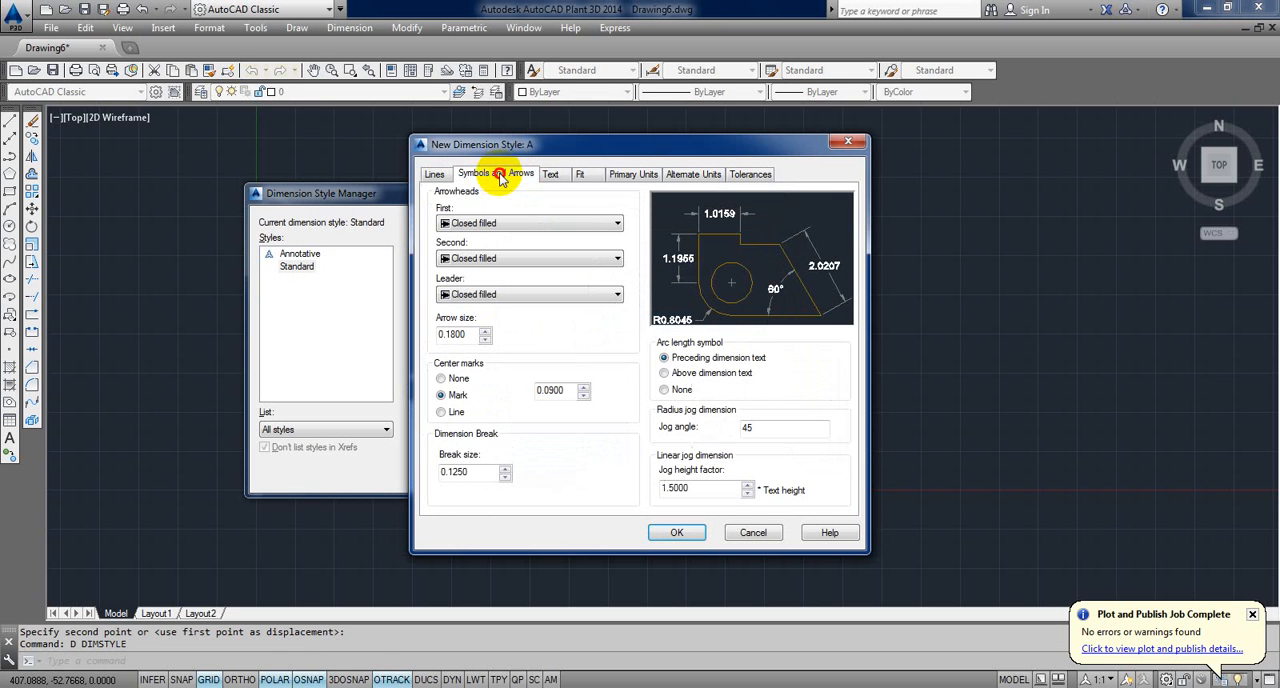
click(552, 175)
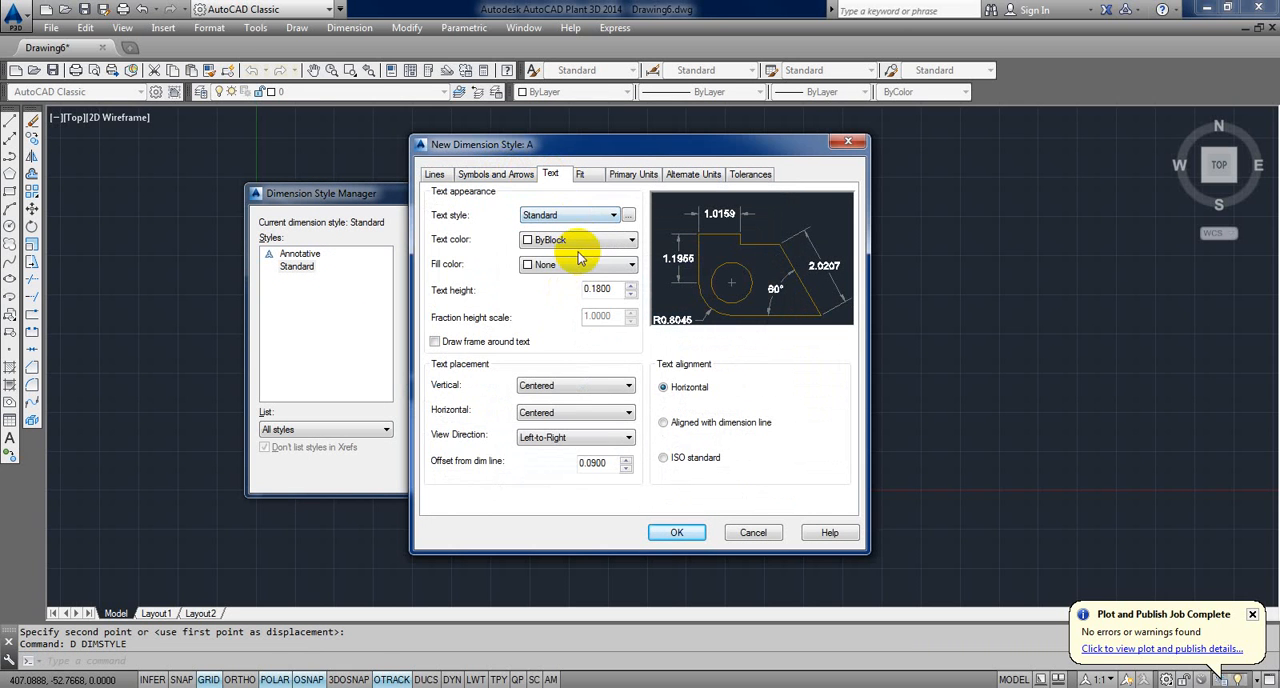
click(605, 240)
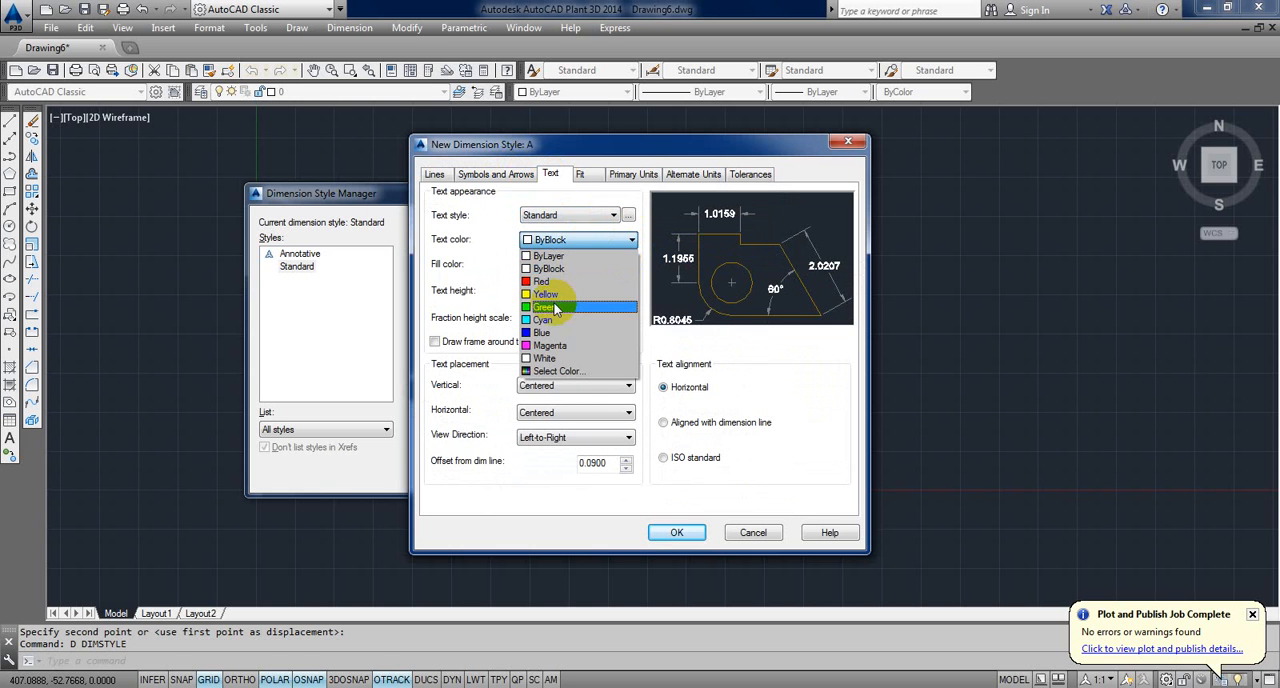
click(552, 294)
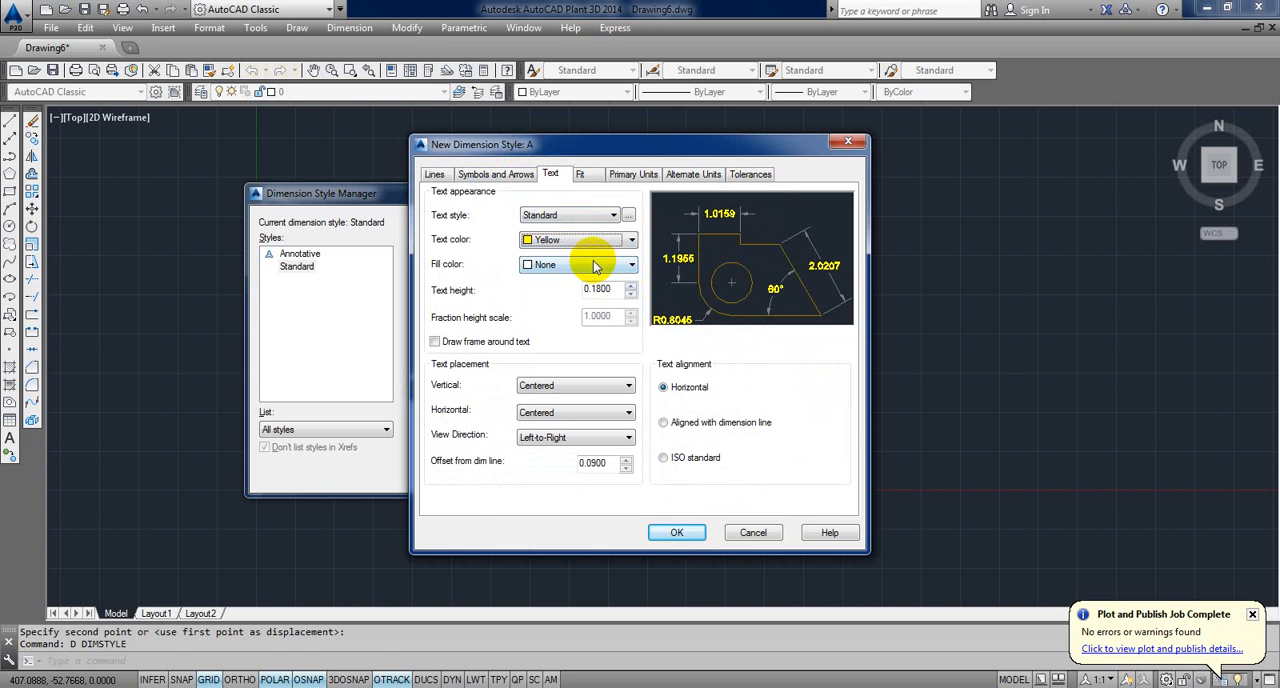
click(662, 422)
Step: Set the overall scale for dimension features of style A to 75
click(580, 174)
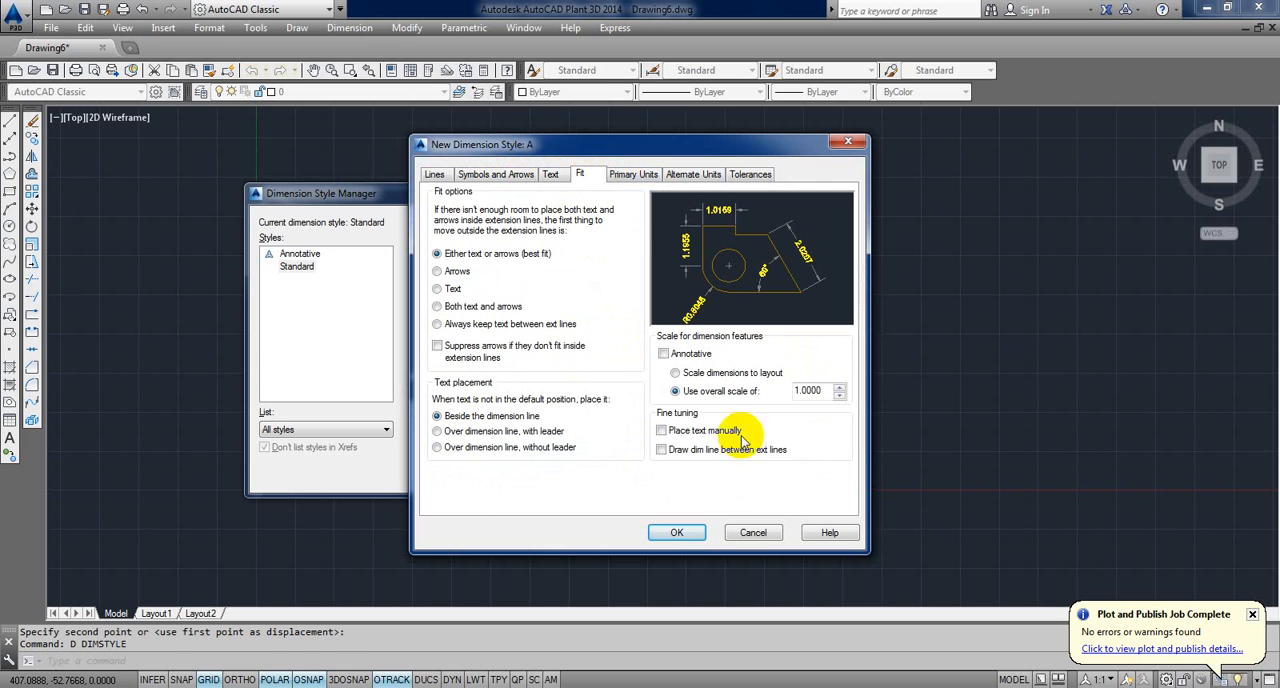
double_click(810, 390)
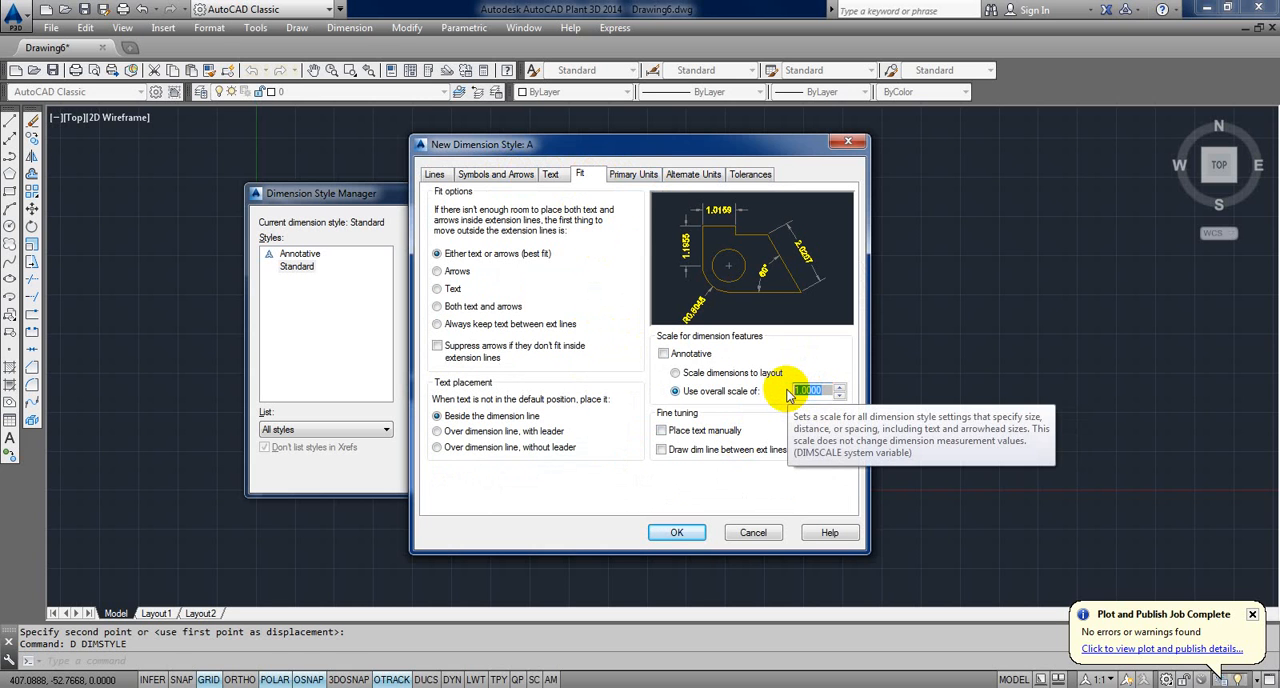
text(75)
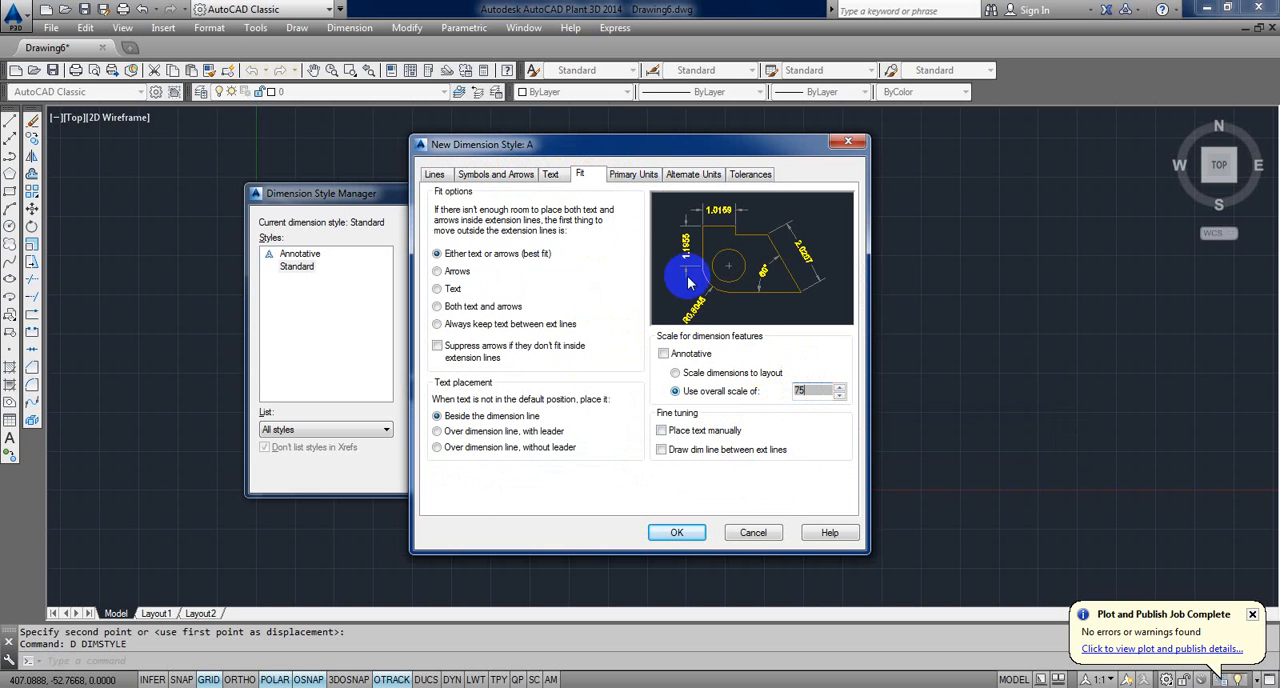
Step: Set the primary units of style A to Decimal with precision 0.0 and make the style current
click(634, 174)
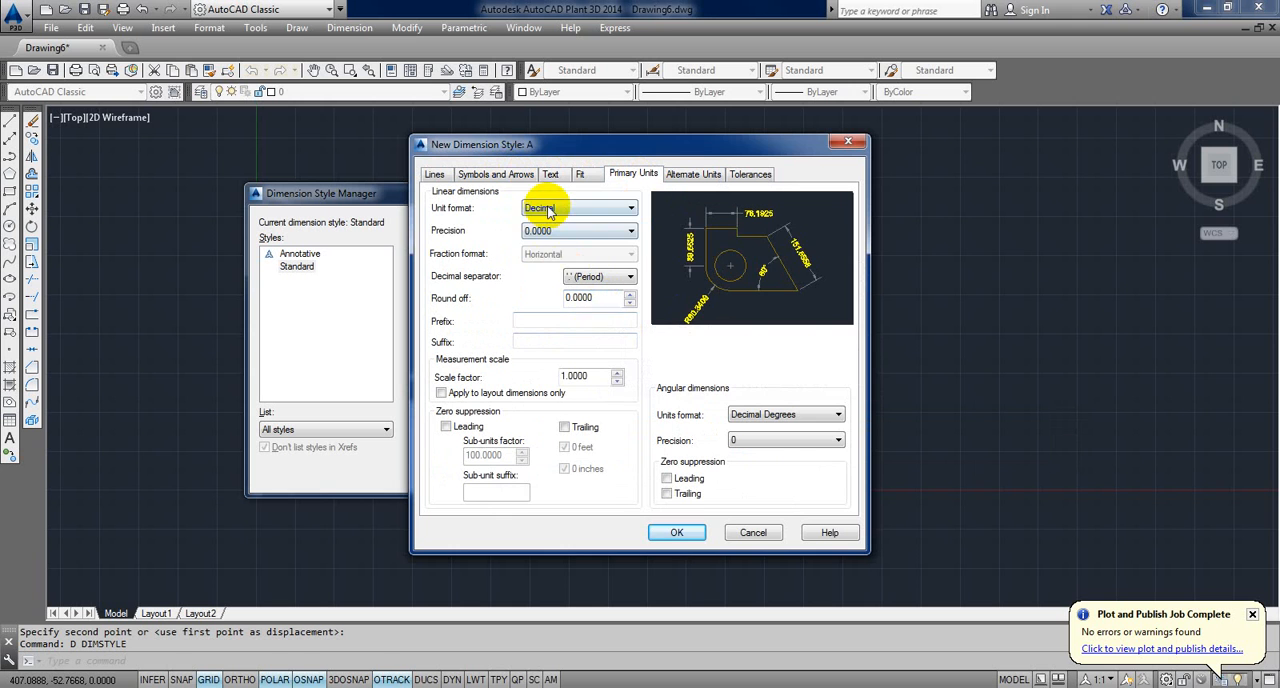
click(620, 207)
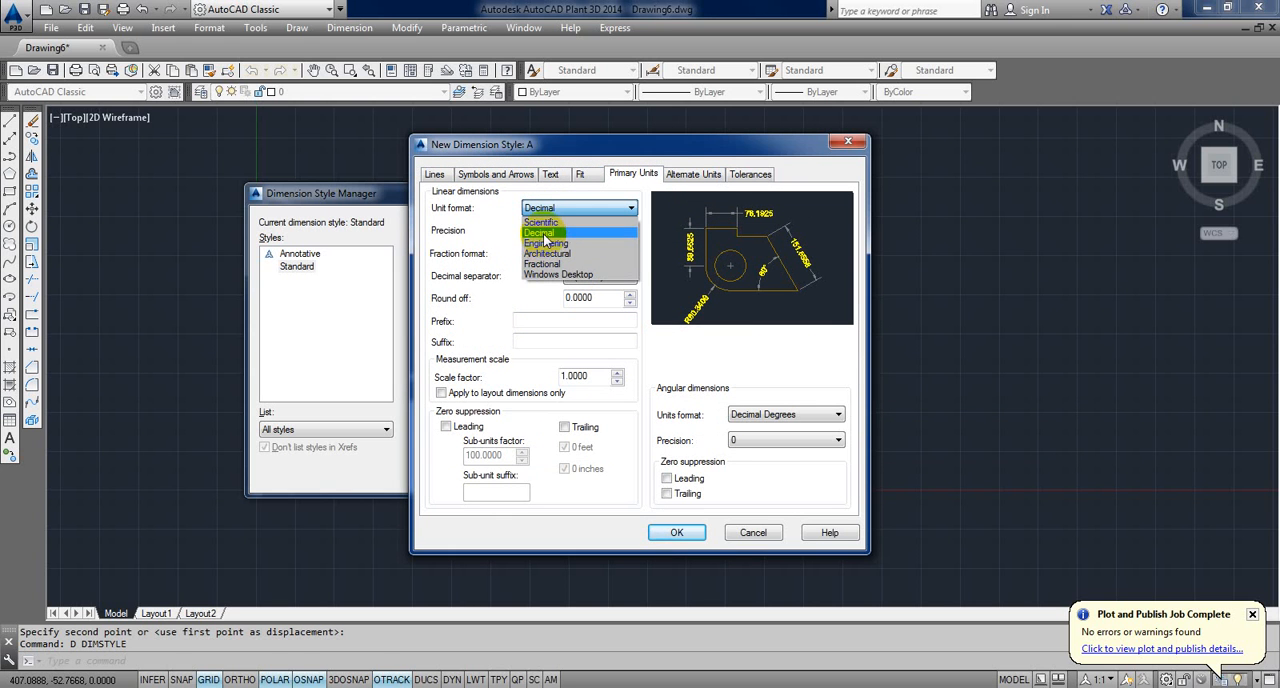
click(544, 233)
click(553, 232)
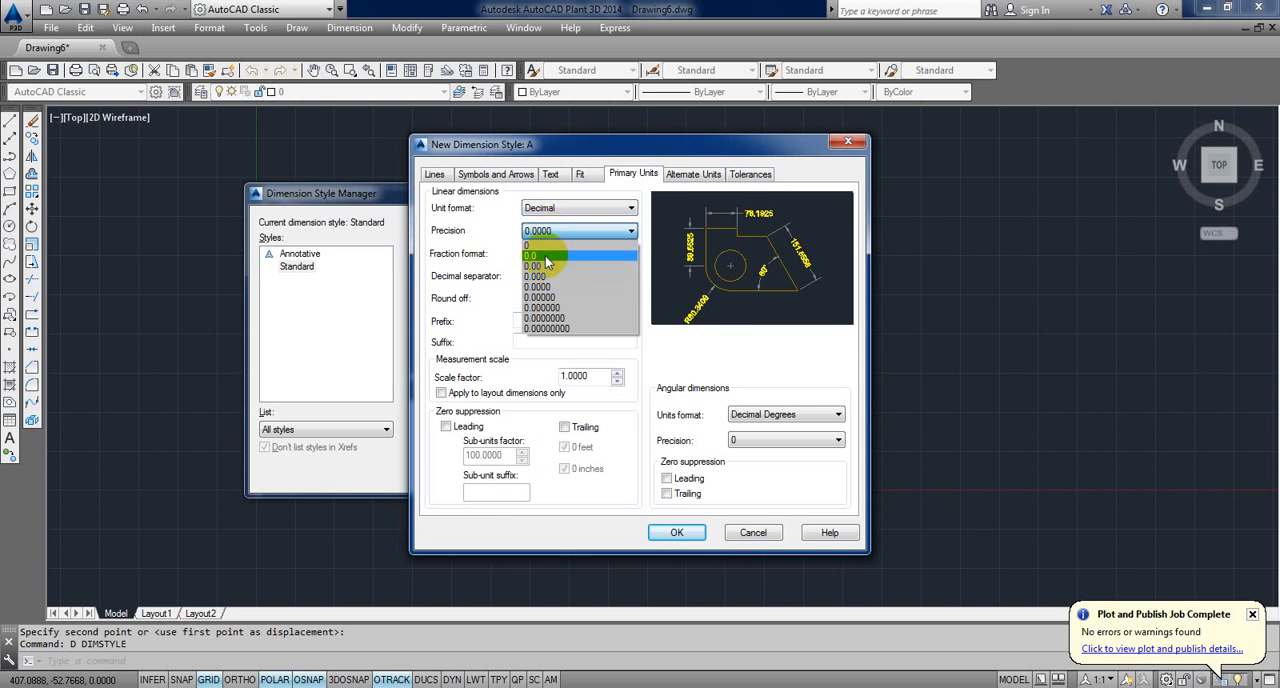
click(545, 254)
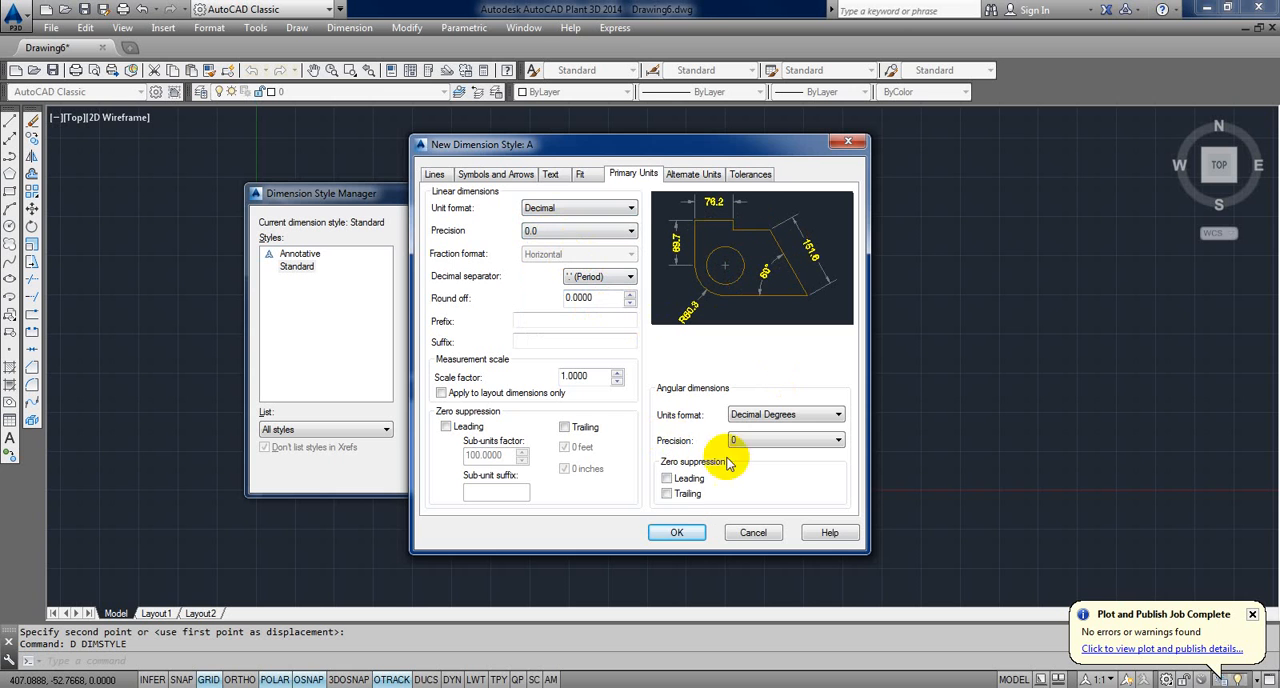
click(673, 533)
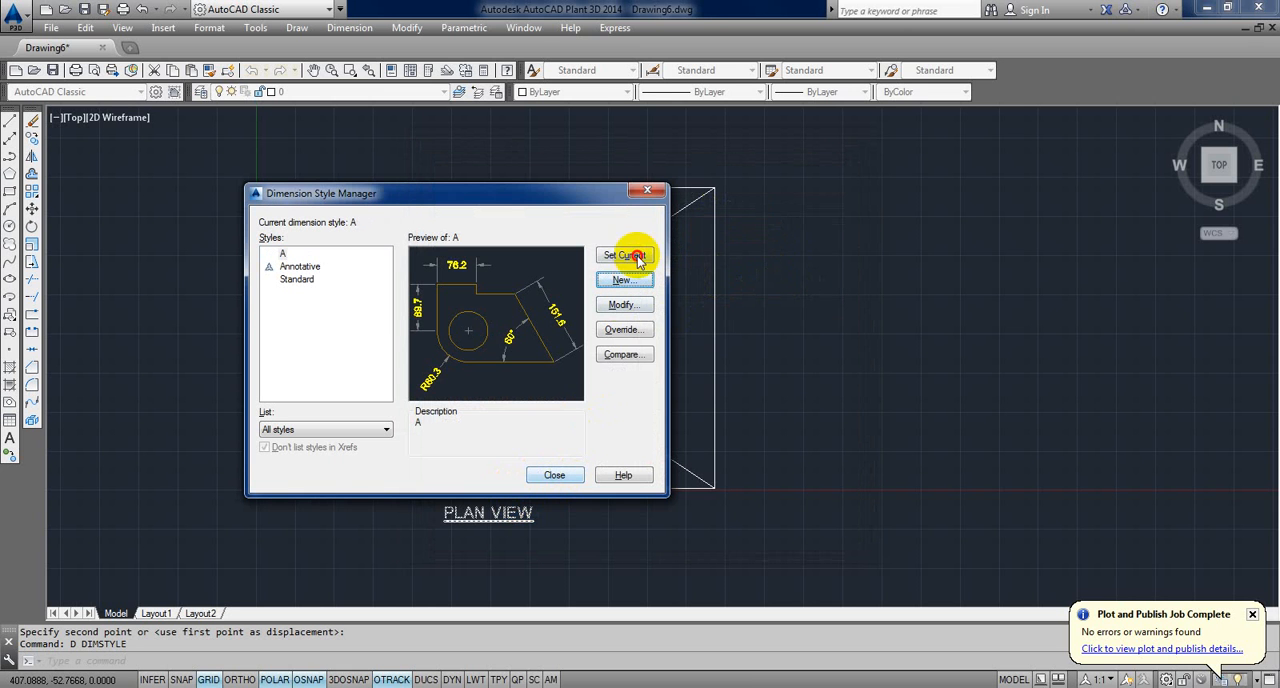
click(558, 475)
Step: Add a horizontal linear dimension just above the top edge of the plan rectangle, starting at its upper-left corner
middle_drag(468, 366, 468, 377)
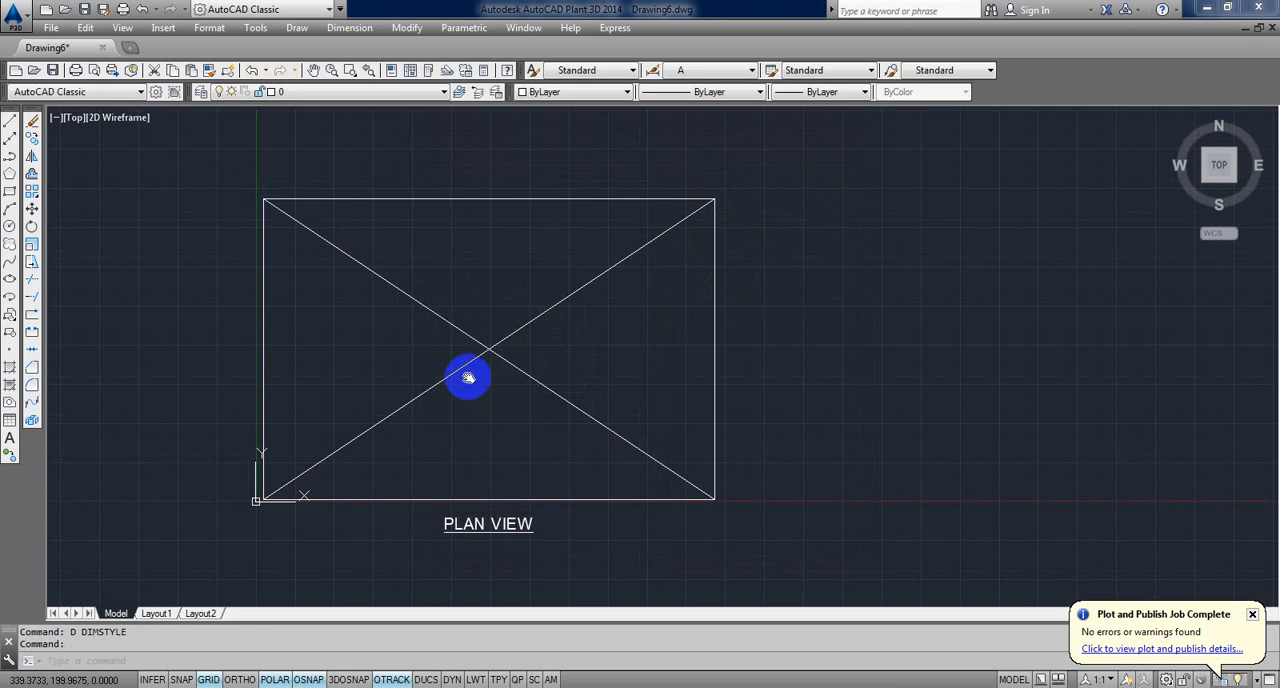
text(DIMLI)
key(Return)
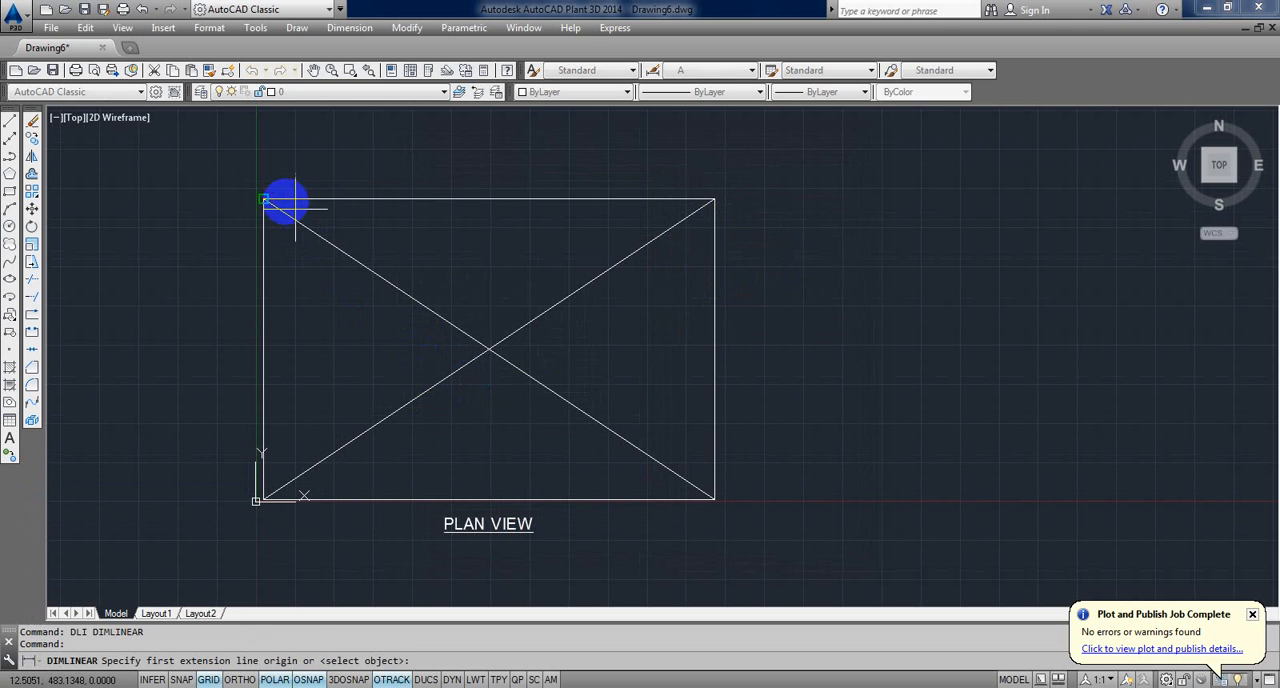
click(282, 200)
click(697, 204)
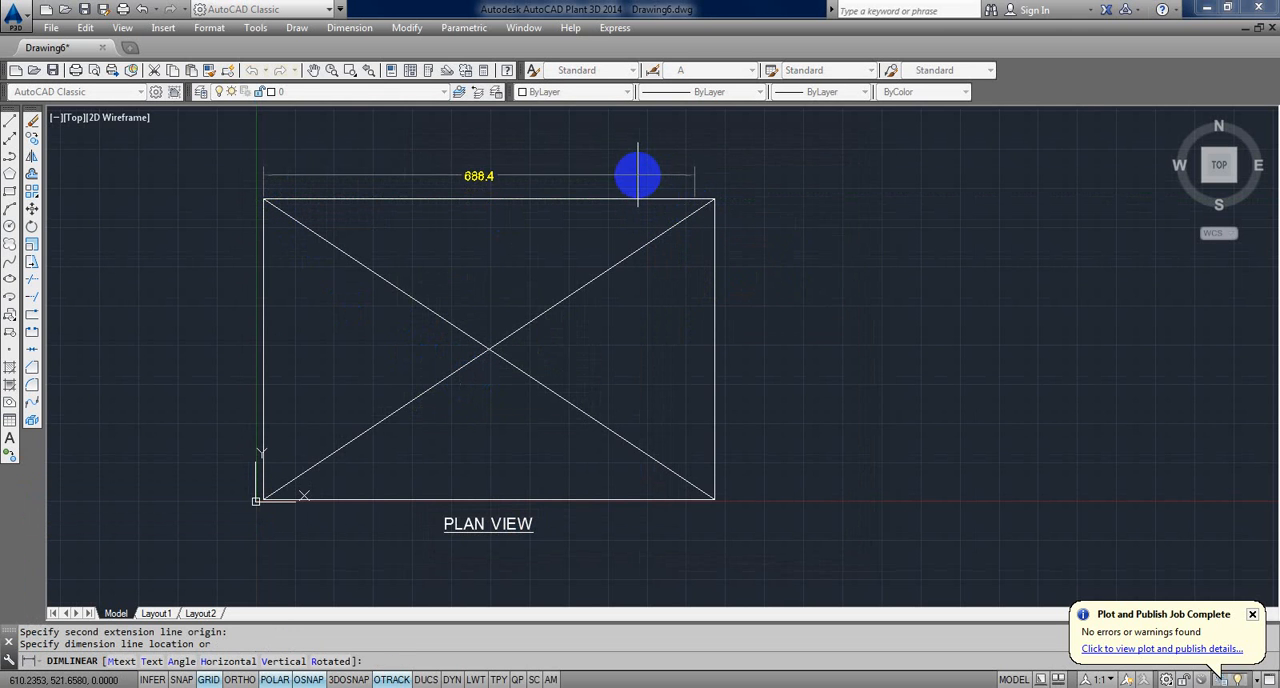
click(638, 177)
key(Return)
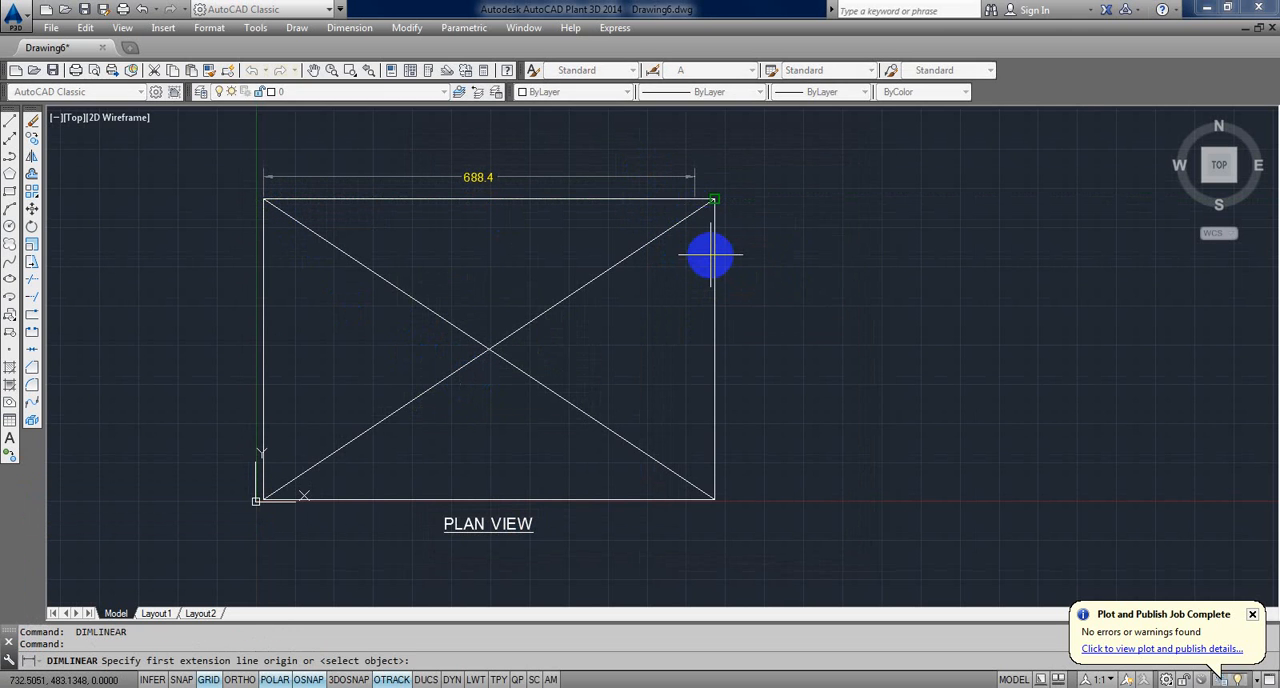
key(Escape)
Step: Stretch the second extension line origin of the horizontal dimension to the rectangle's upper-right corner
click(695, 192)
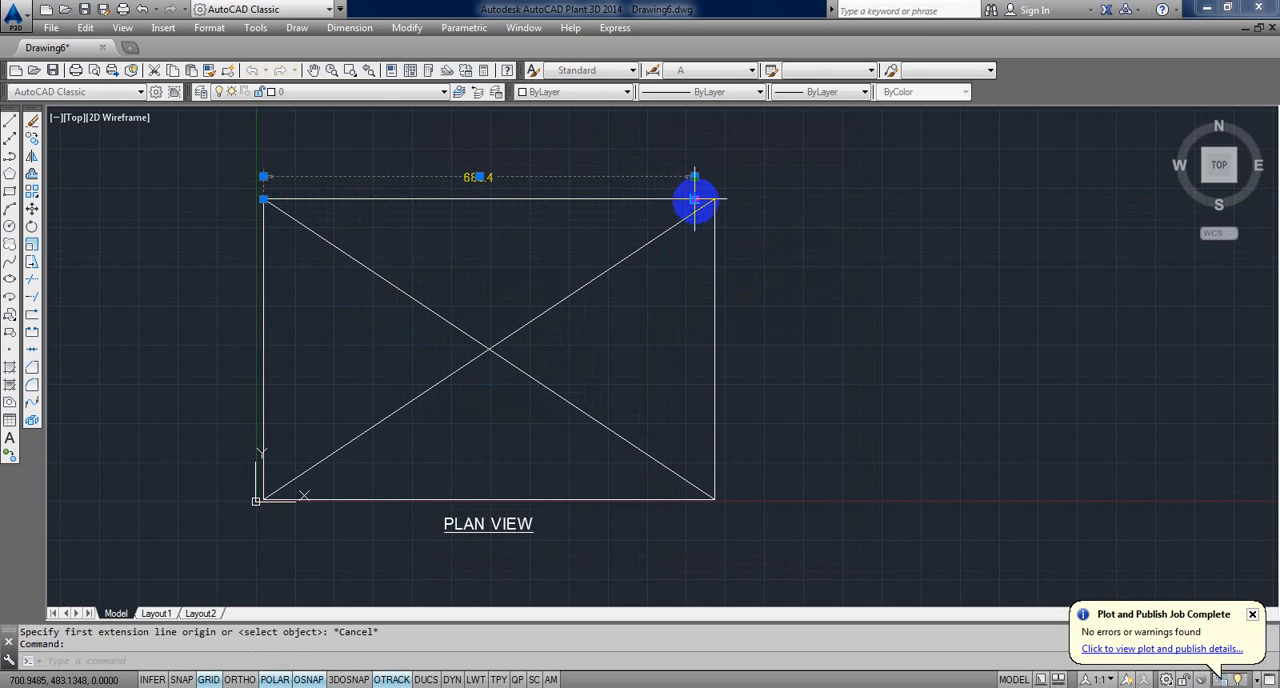
click(708, 203)
key(Escape)
key(Escape)
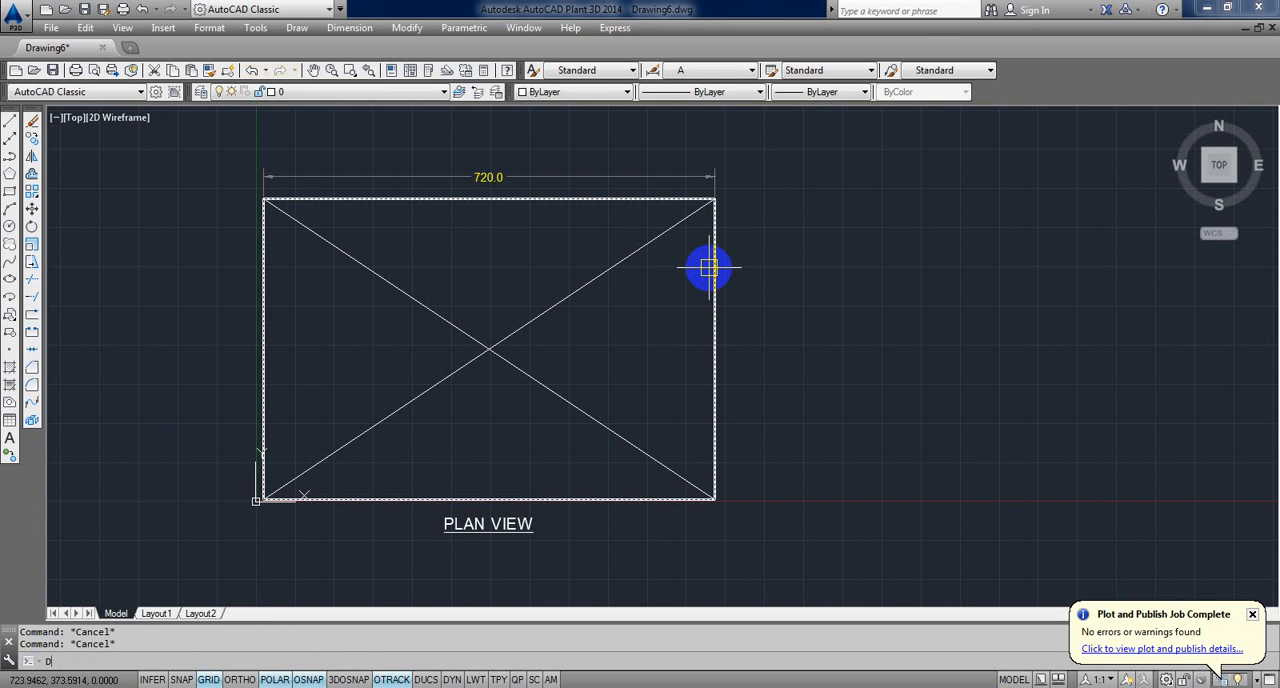
Step: Add a vertical linear dimension along the right edge of the plan rectangle, from its upper to its lower corner
text(DLI)
key(Return)
click(713, 201)
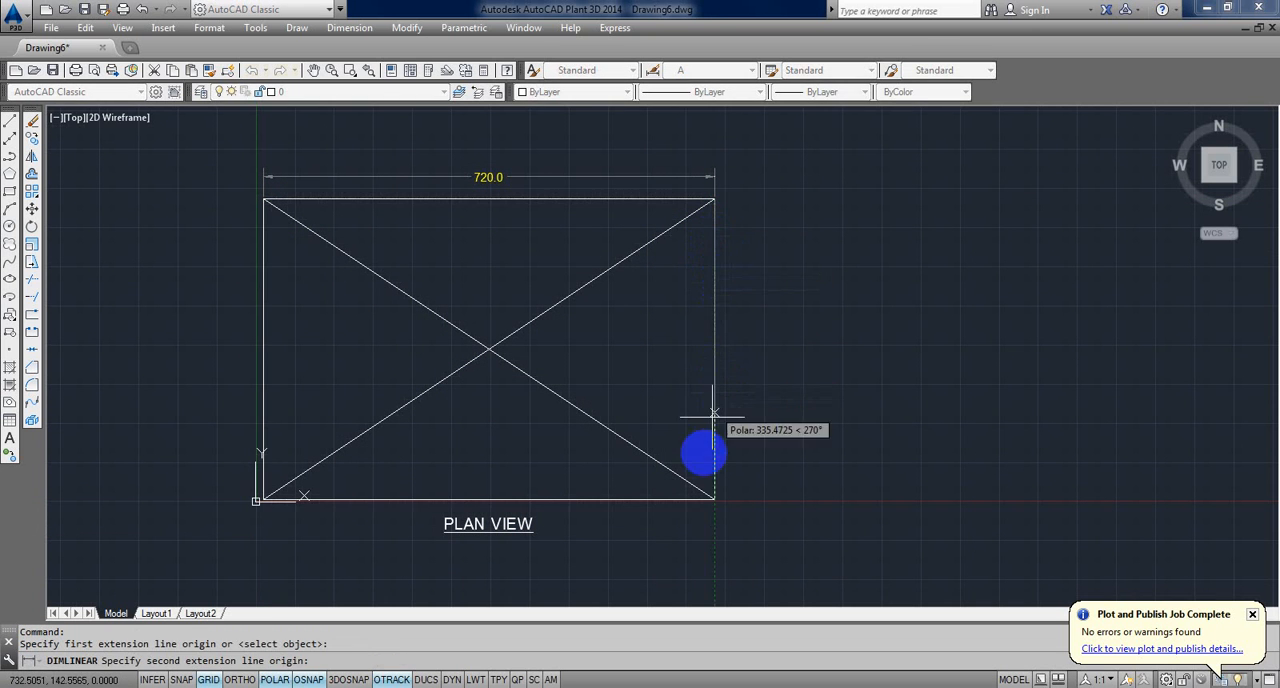
click(713, 497)
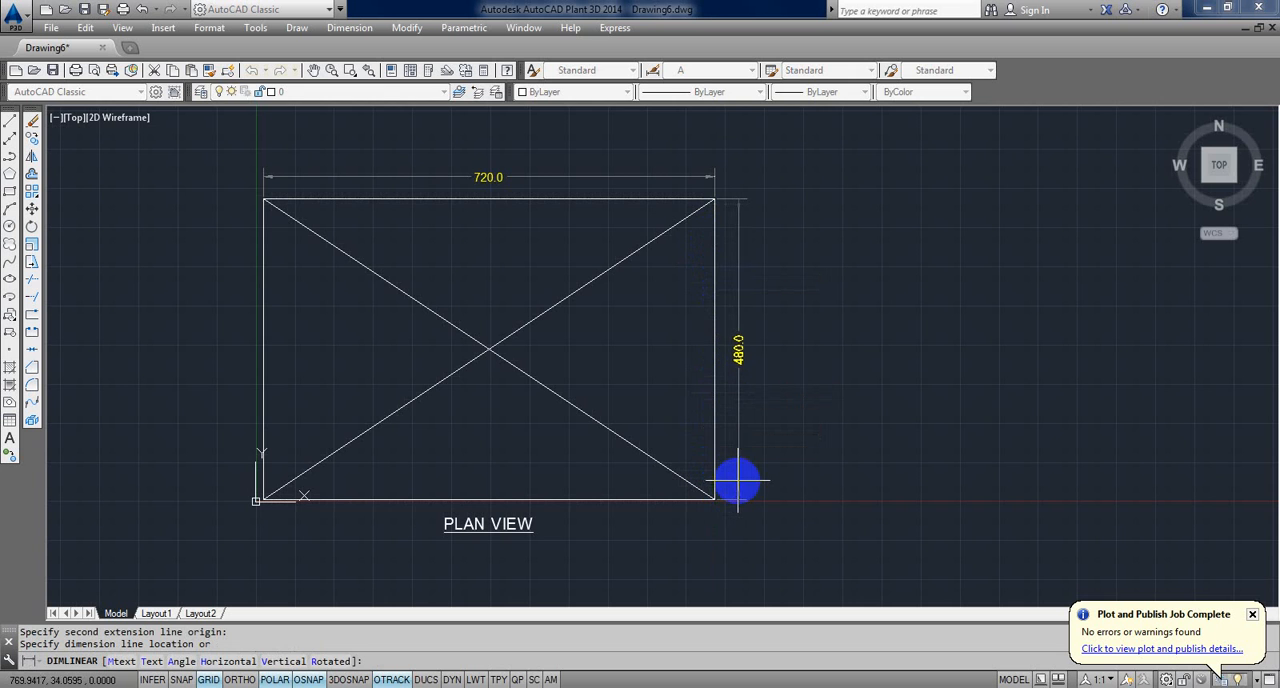
click(736, 482)
Step: Activate the viewport on Layout1 and shift the plan down inside it to make room for the top dimension
click(155, 613)
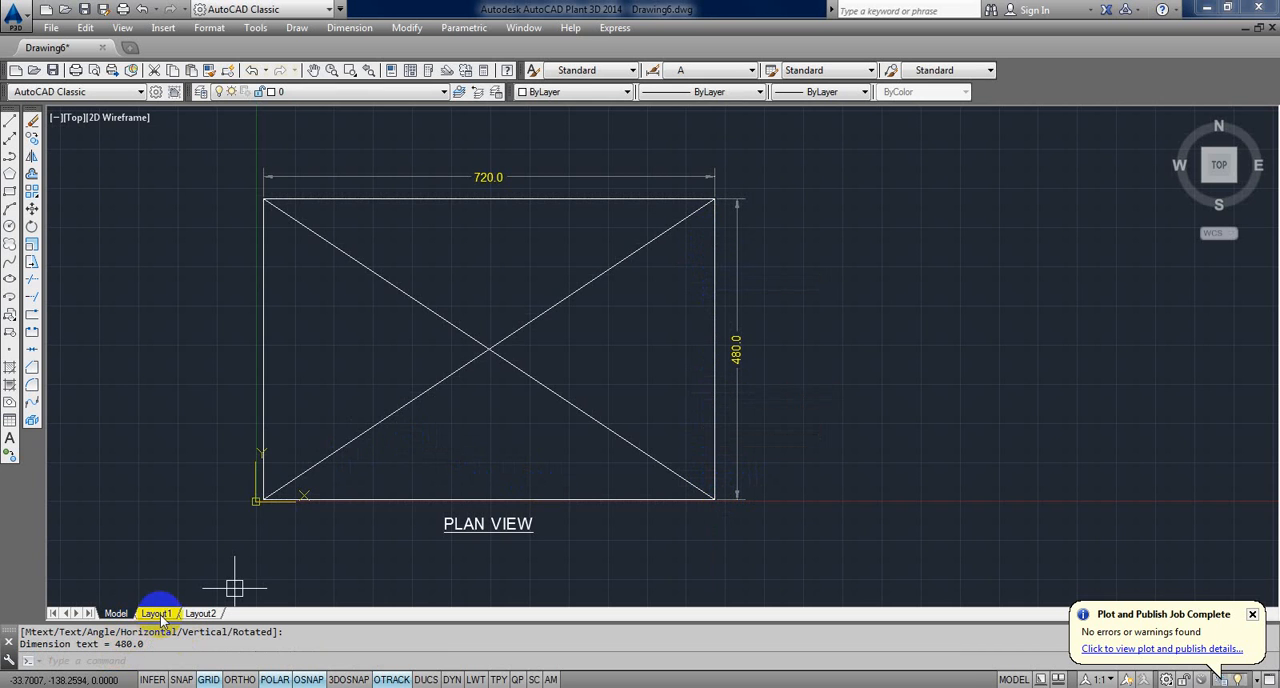
double_click(586, 448)
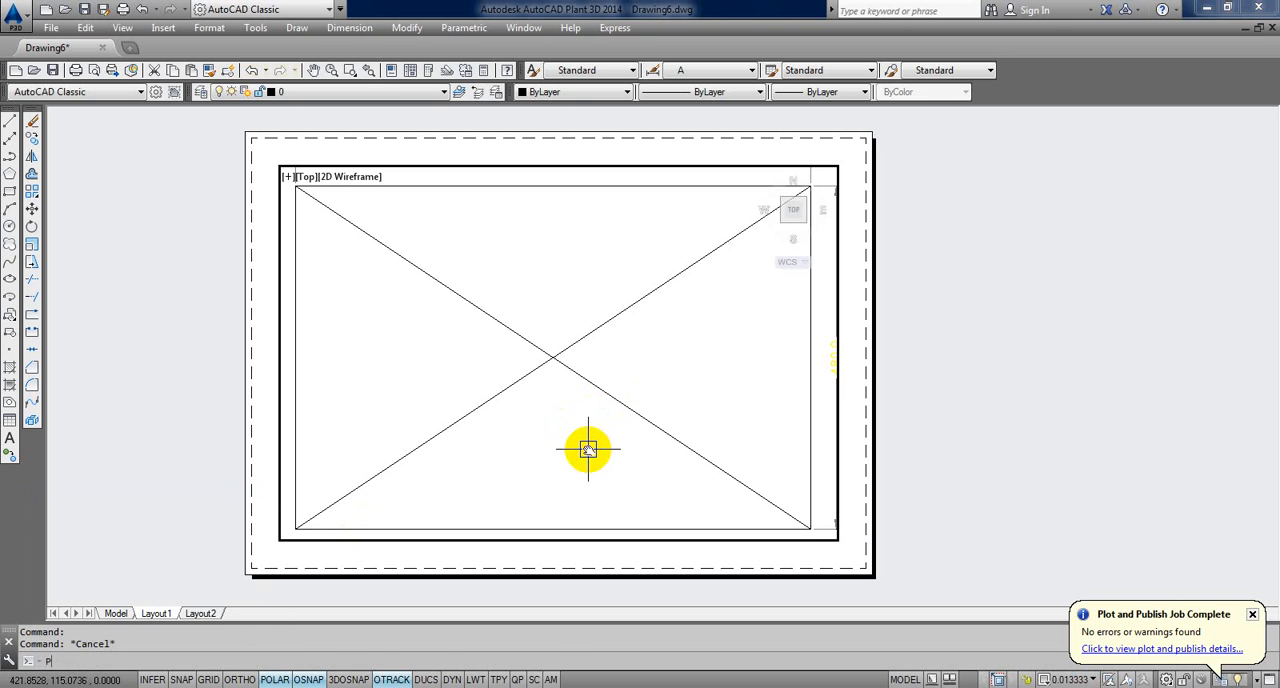
text(p)
key(Return)
mouse_move(586, 440)
mouse_down()
mouse_move(571, 409)
mouse_move(565, 474)
mouse_move(617, 469)
mouse_move(591, 460)
mouse_up()
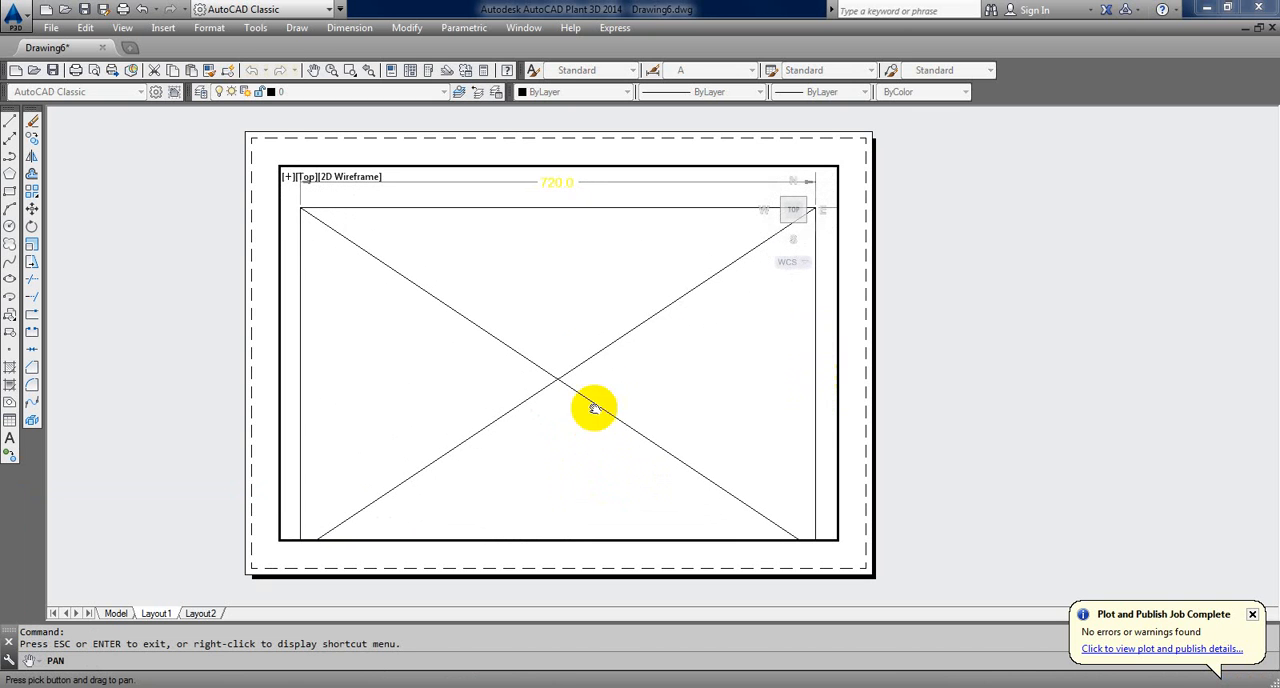
key(Escape)
key(Escape)
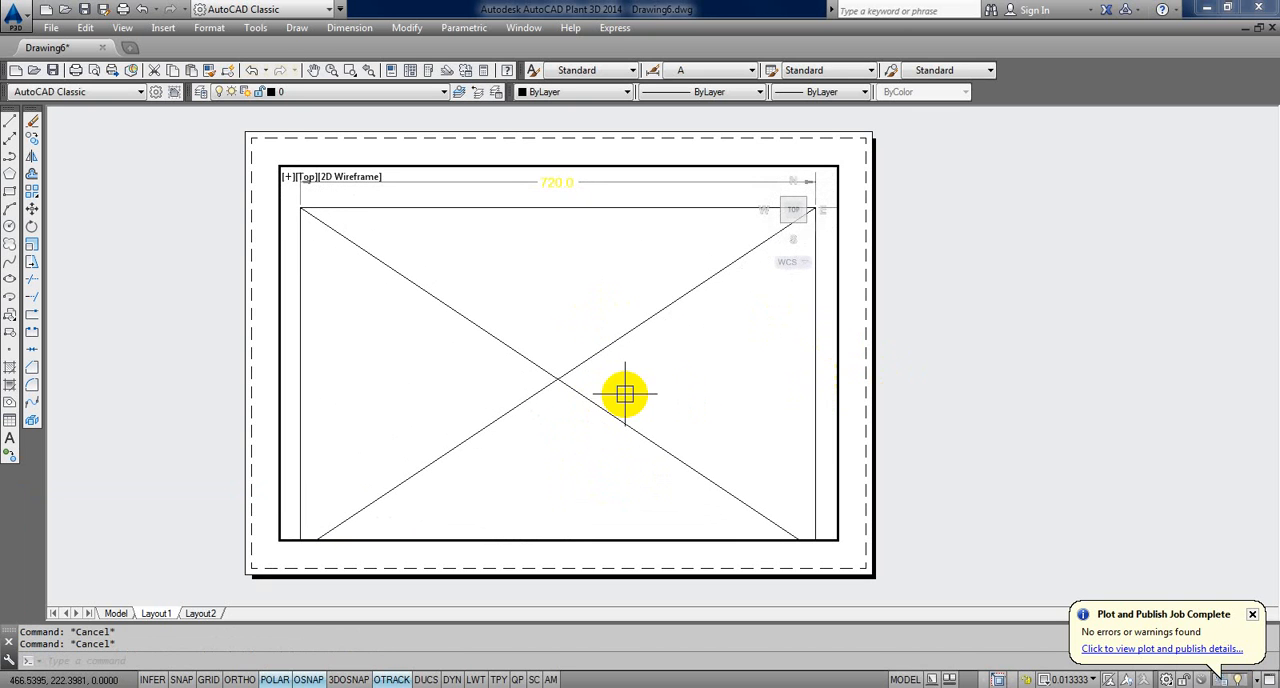
Step: Try a viewport scale of 1/80XP and reposition the plan with its dimensions inside the frame
text(z)
key(Return)
text(1/)
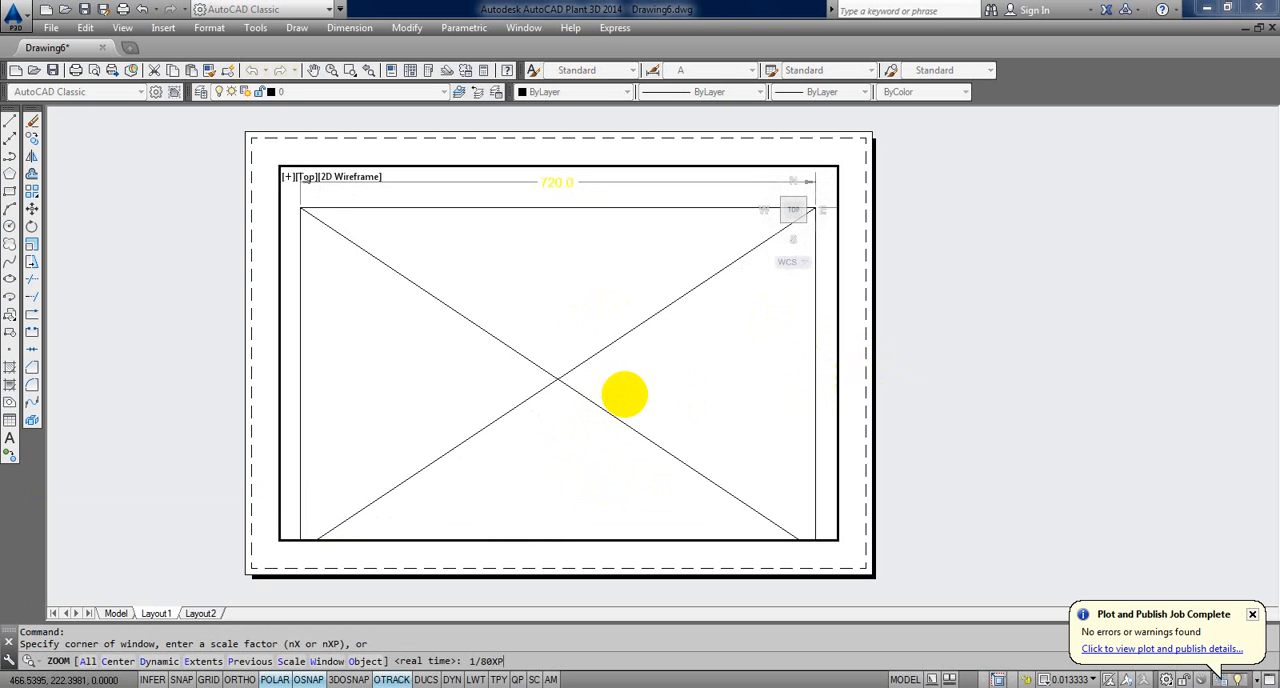
text(80XP)
key(Return)
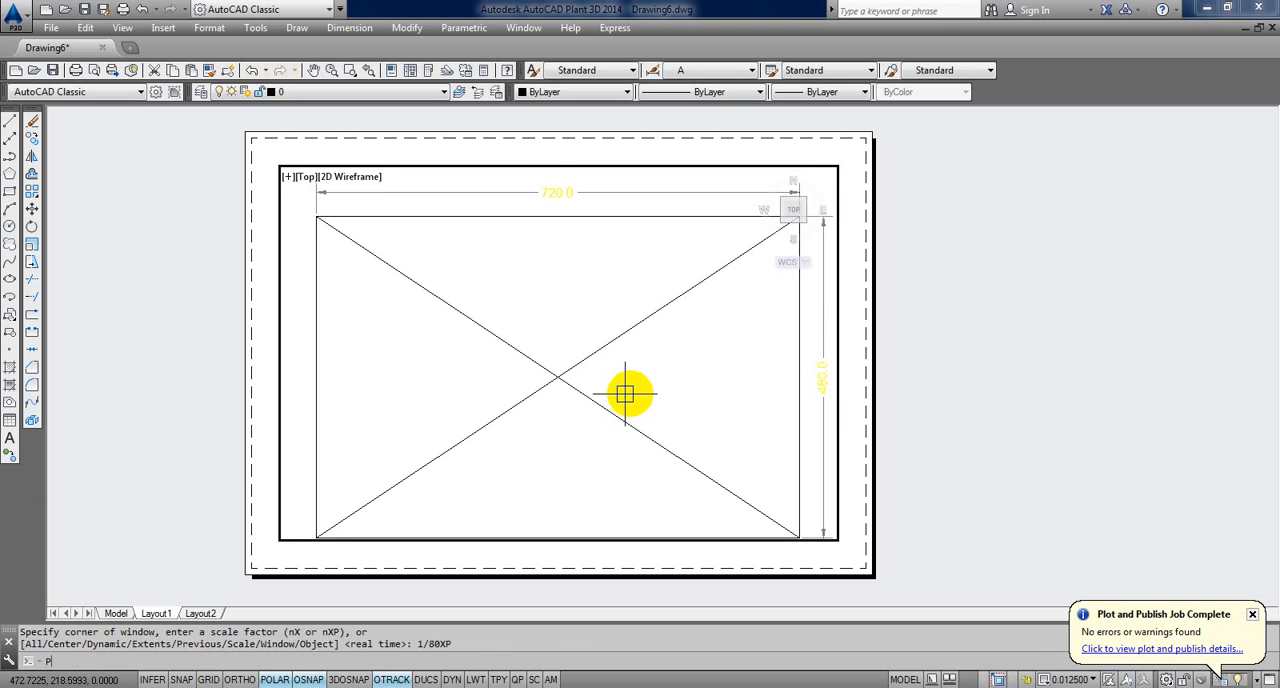
text(p)
key(Return)
drag(626, 383, 625, 388)
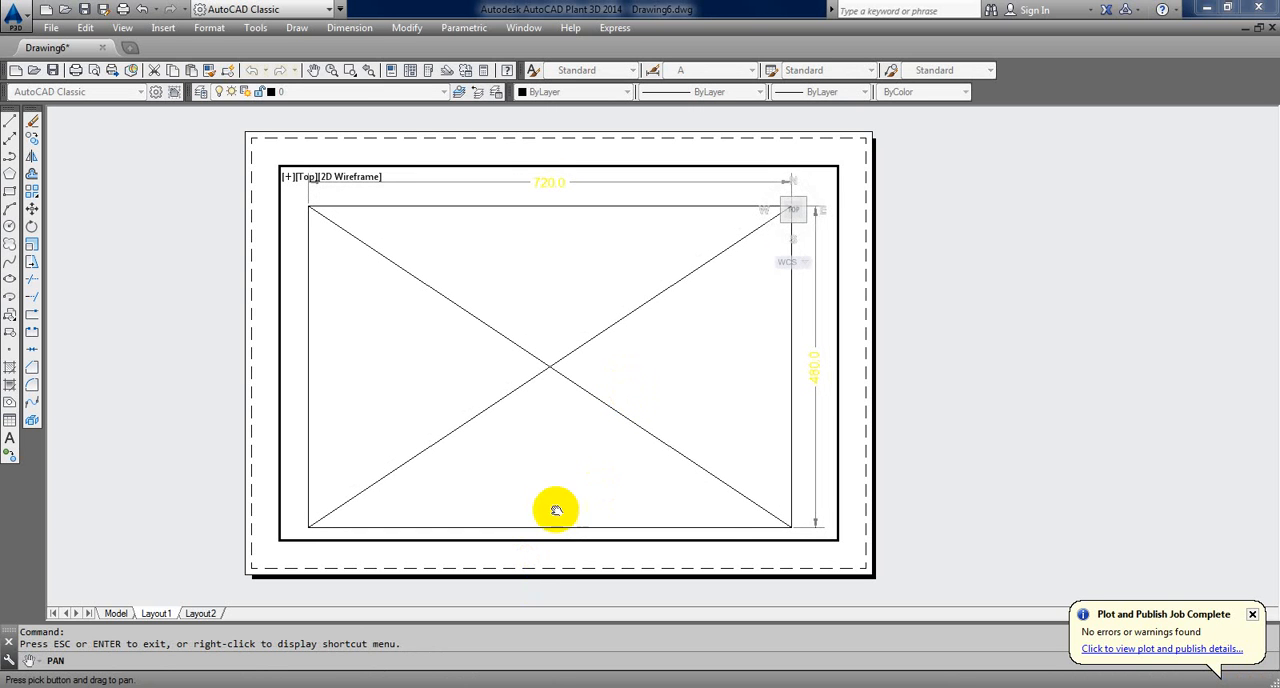
right_click(608, 425)
click(640, 432)
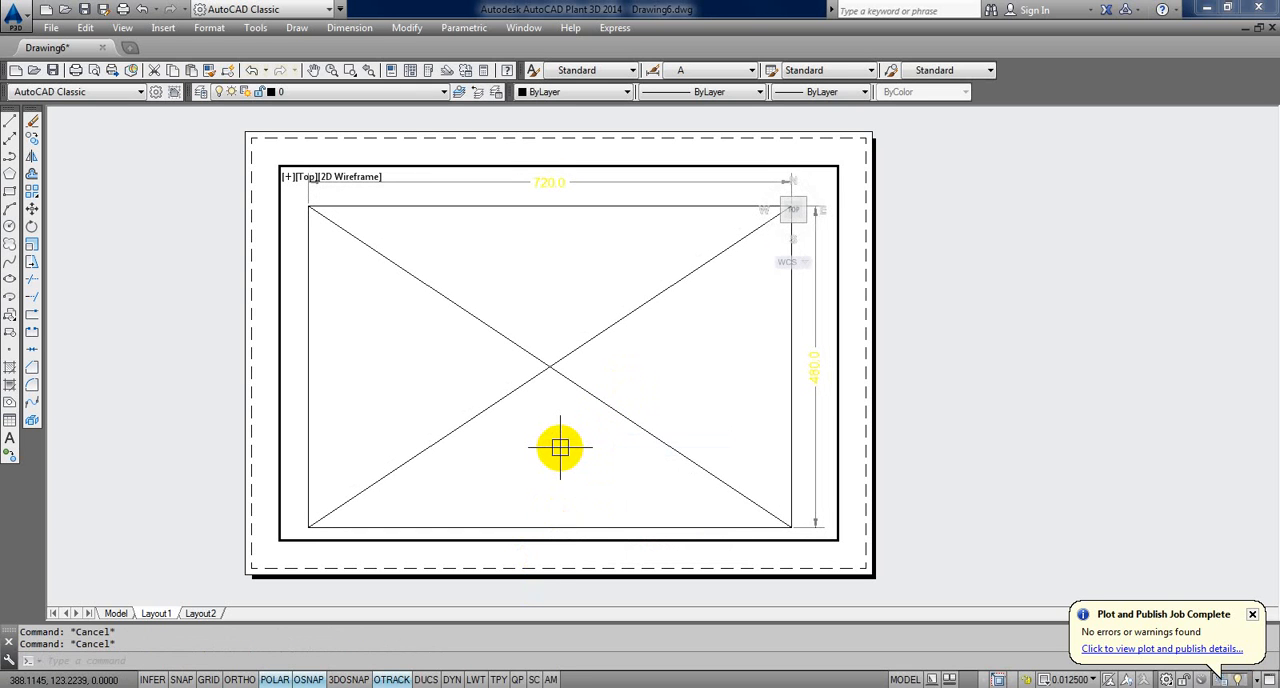
click(560, 447)
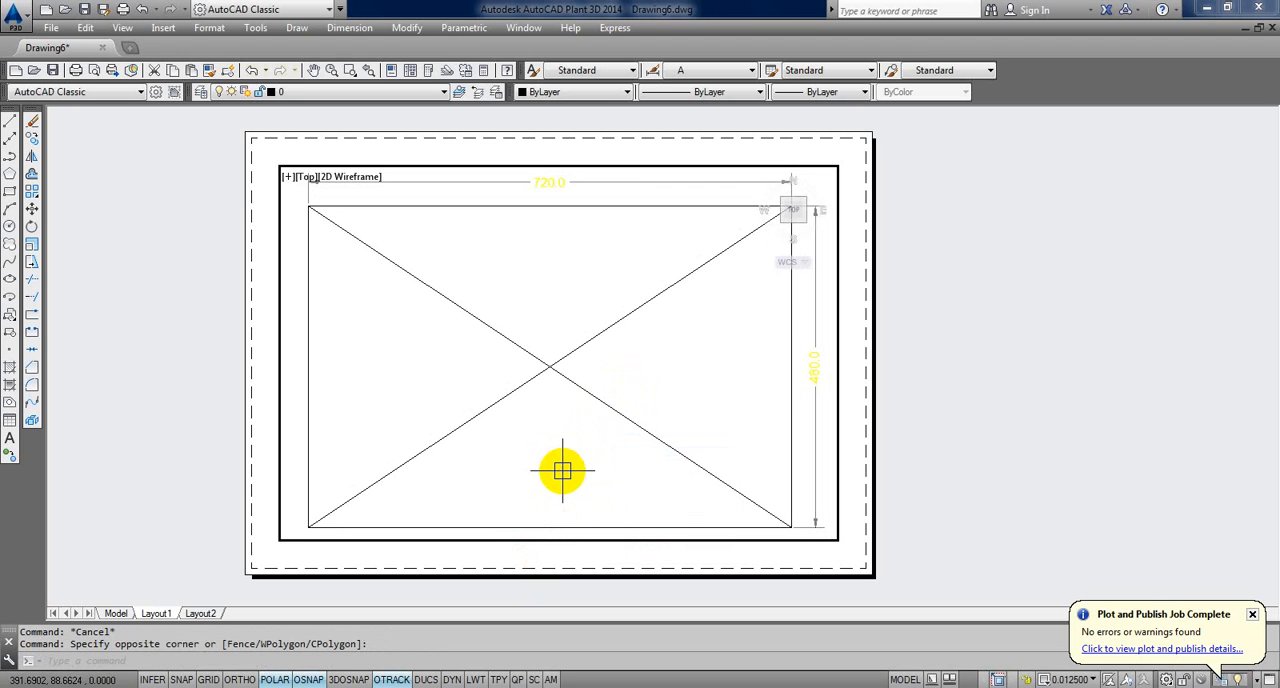
Step: Set the viewport scale to 1/100XP and adjust the position of the dimensioned plan and its title within the frame
text(z)
key(Return)
text(1/100)
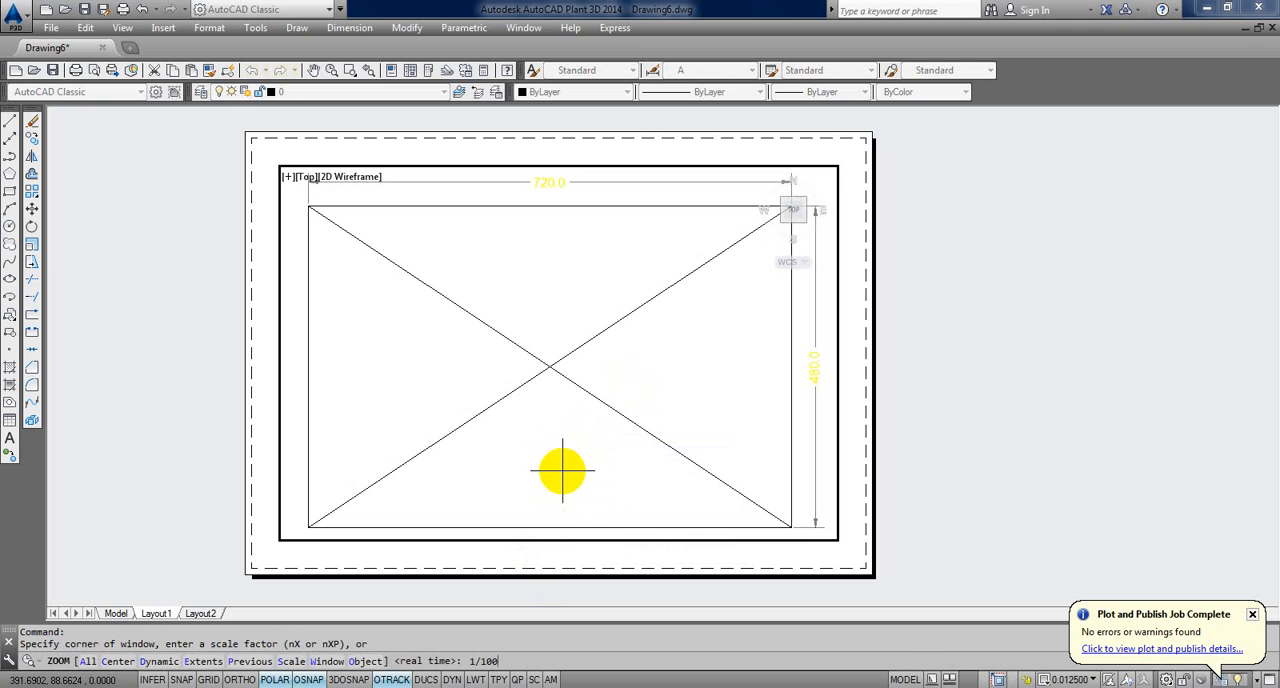
text(XP)
key(Return)
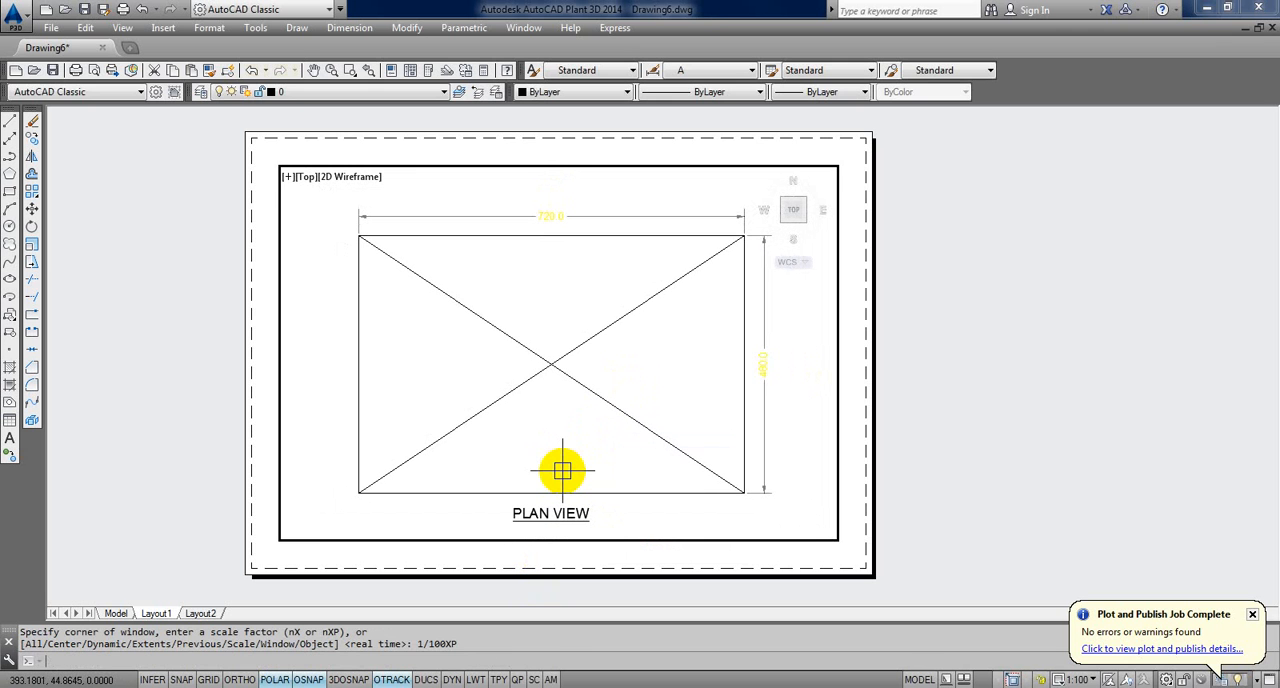
text(p)
key(Return)
drag(600, 403, 597, 397)
right_click(890, 378)
click(897, 385)
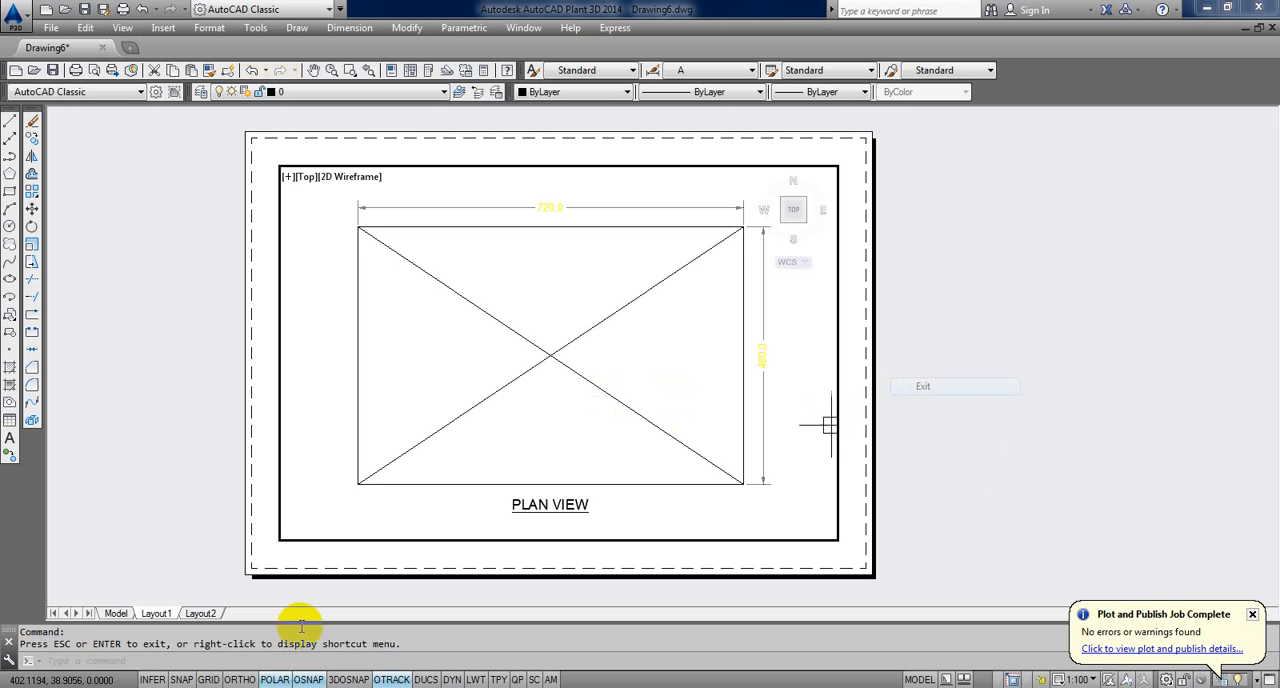
Step: Select the PLAN VIEW text in model space and multiply 0.25 by 100 in the Calculator to get its height
click(112, 613)
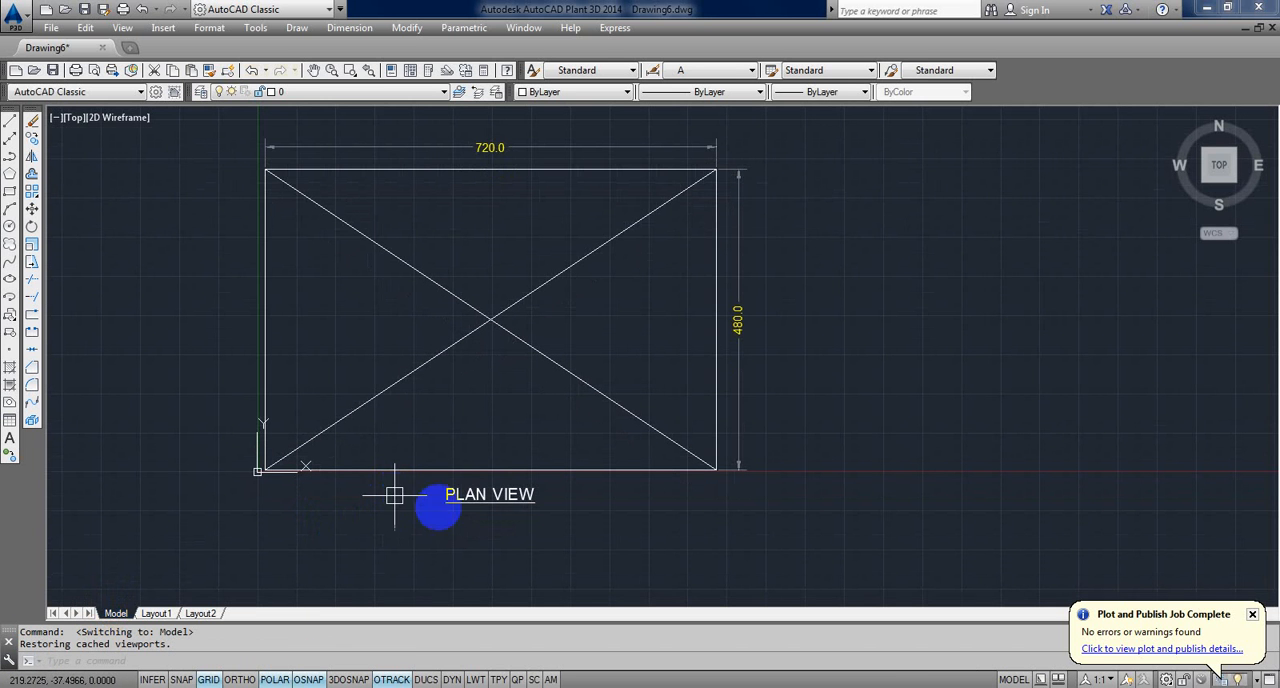
click(493, 505)
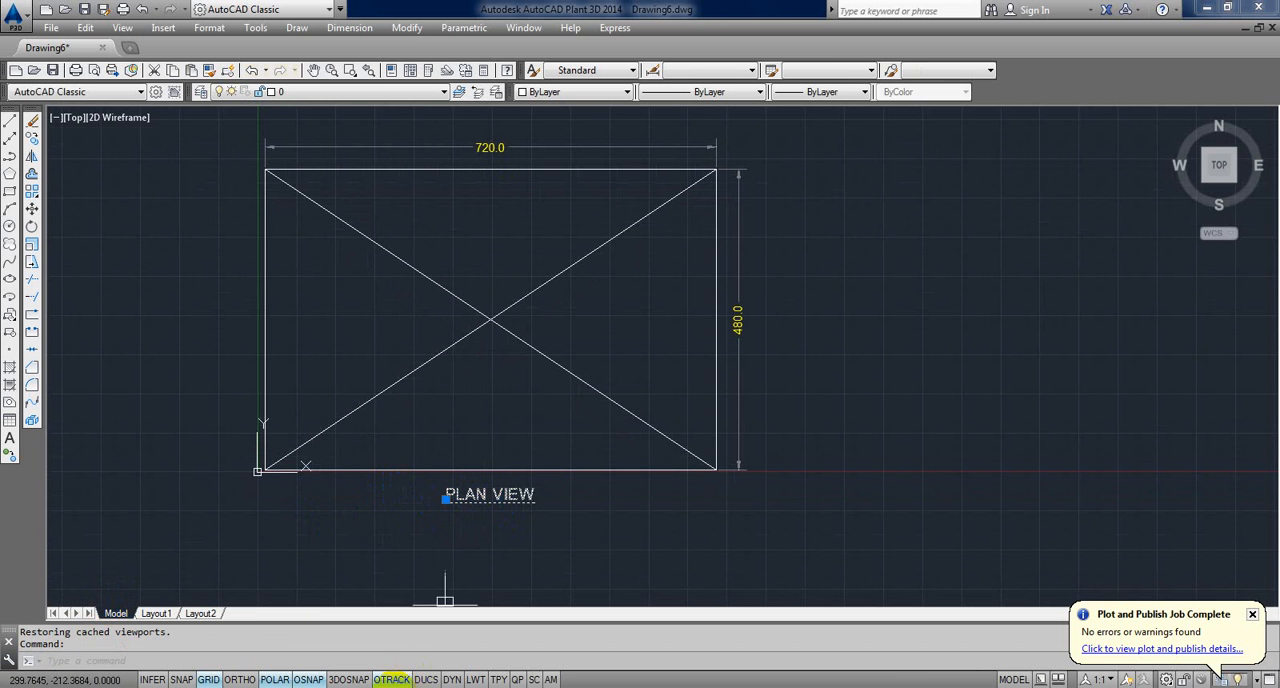
click(393, 687)
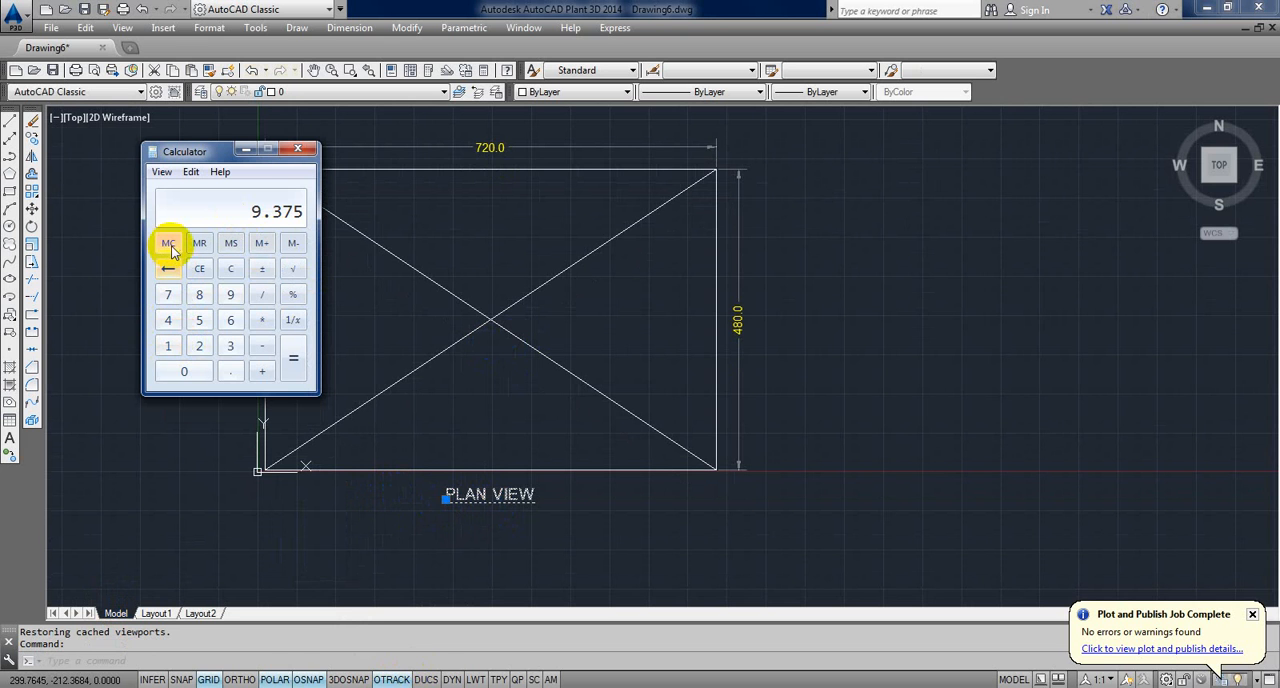
click(230, 268)
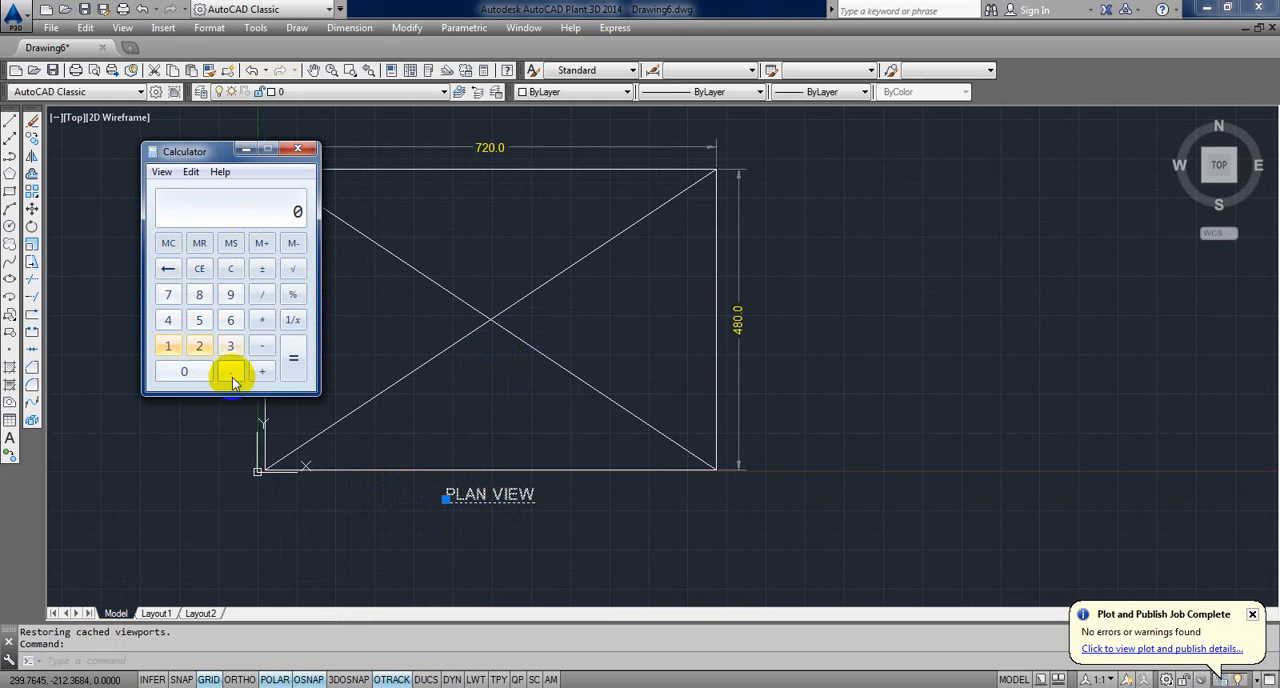
click(231, 371)
click(199, 345)
click(199, 320)
click(262, 320)
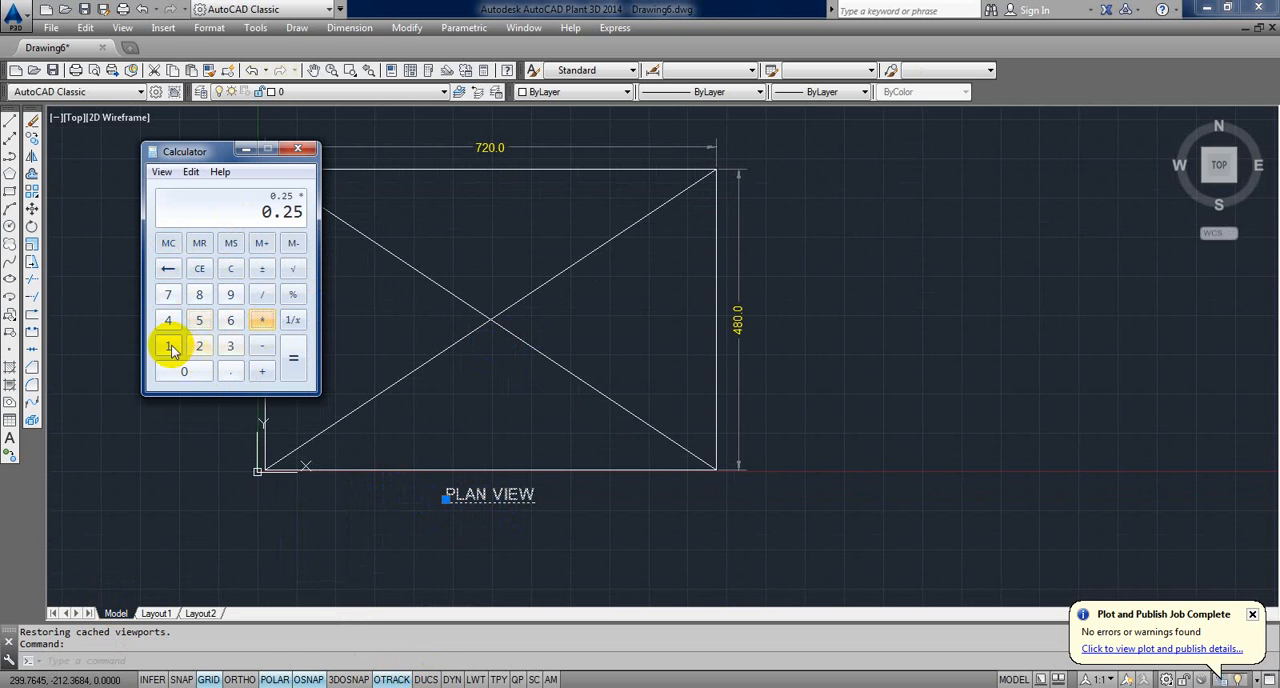
click(168, 345)
click(180, 371)
click(180, 371)
click(293, 357)
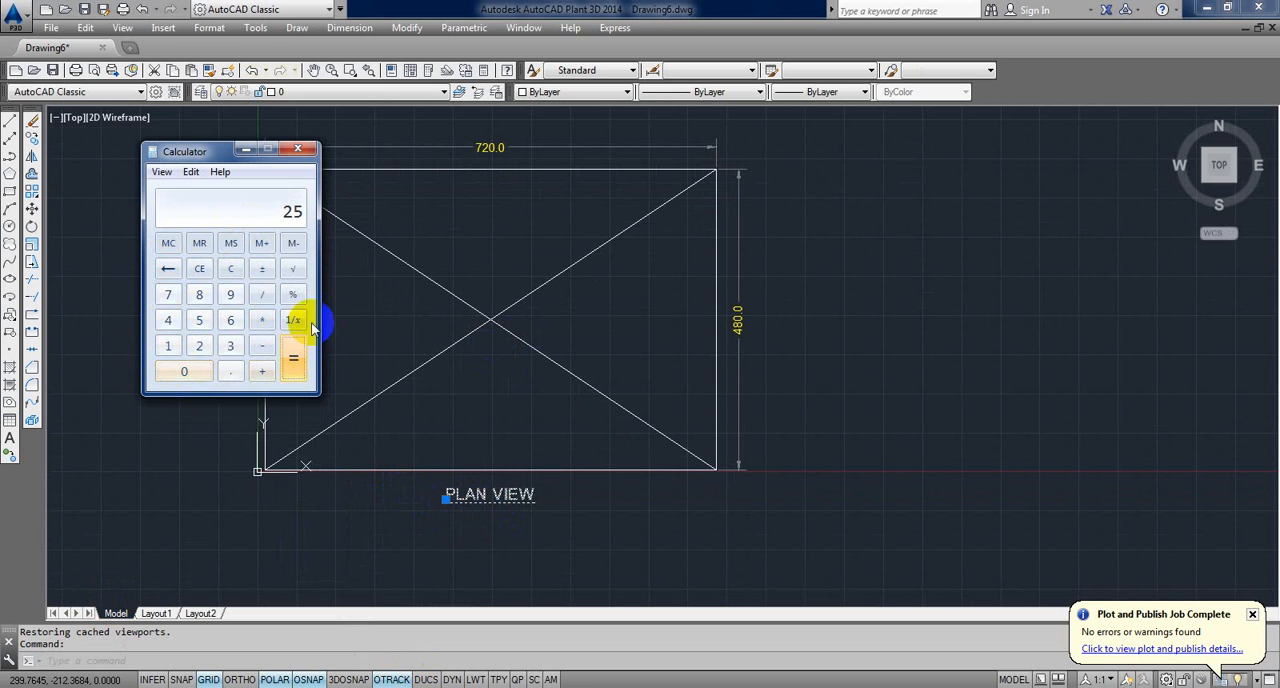
Step: Set the height of the PLAN VIEW text to 25 in its properties
click(484, 490)
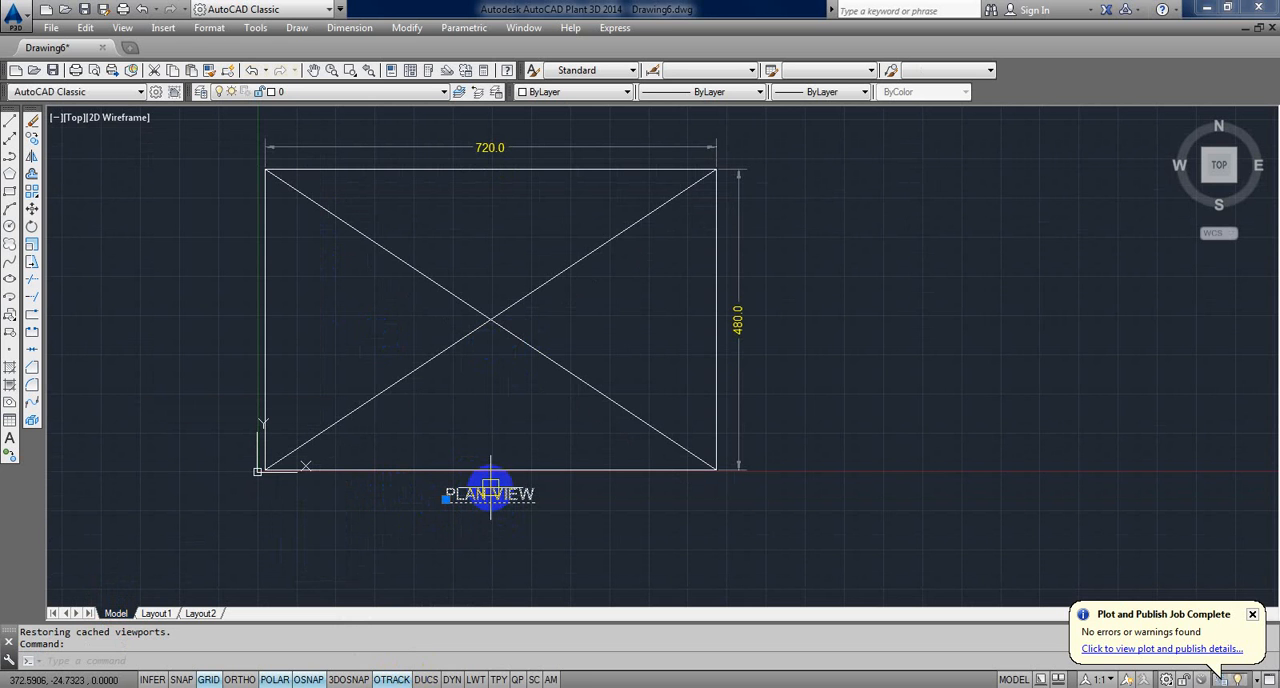
key(ctrl+1)
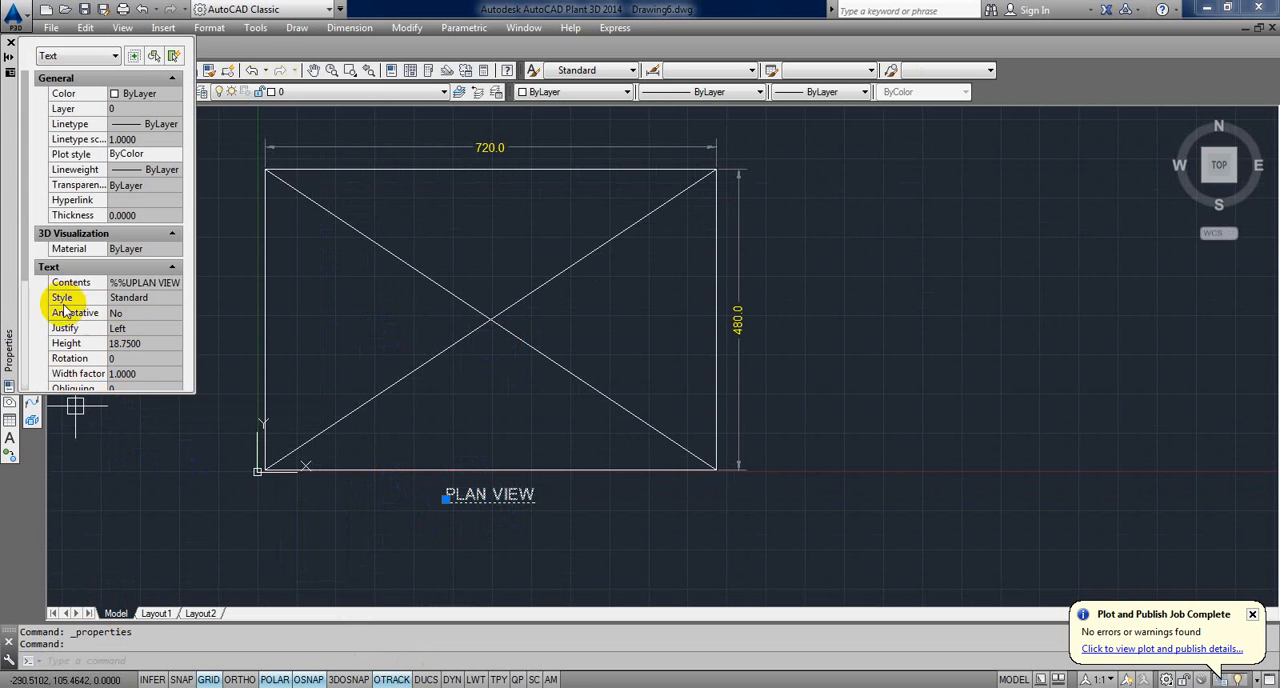
click(143, 343)
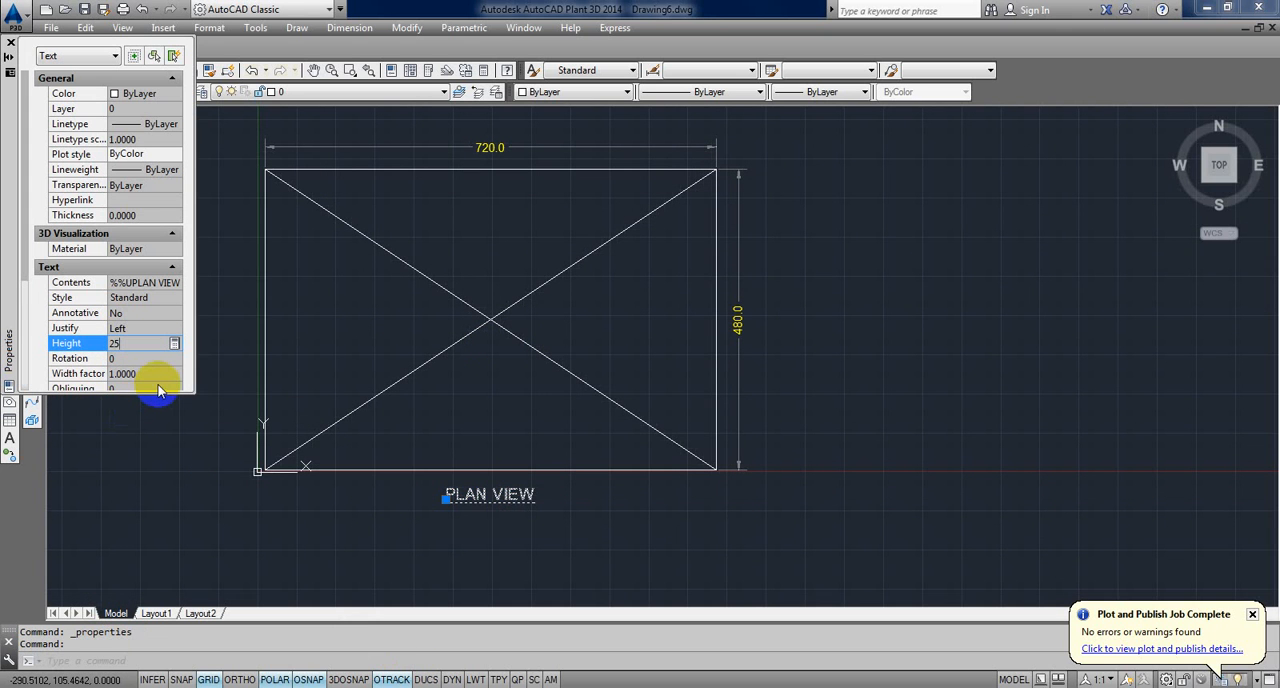
key(Tab)
click(11, 44)
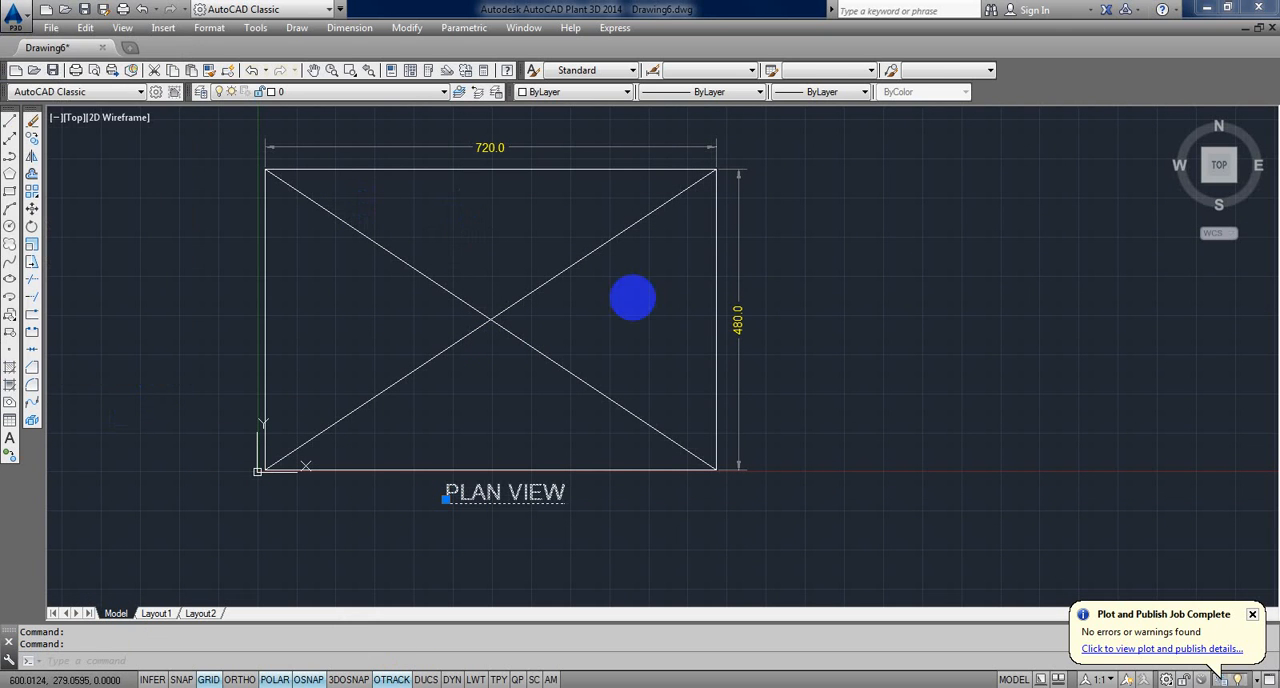
Step: Modify dimension style A so that its overall scale for dimension features matches the 1:100 viewport scale
key(Escape)
key(Escape)
text(D)
key(Return)
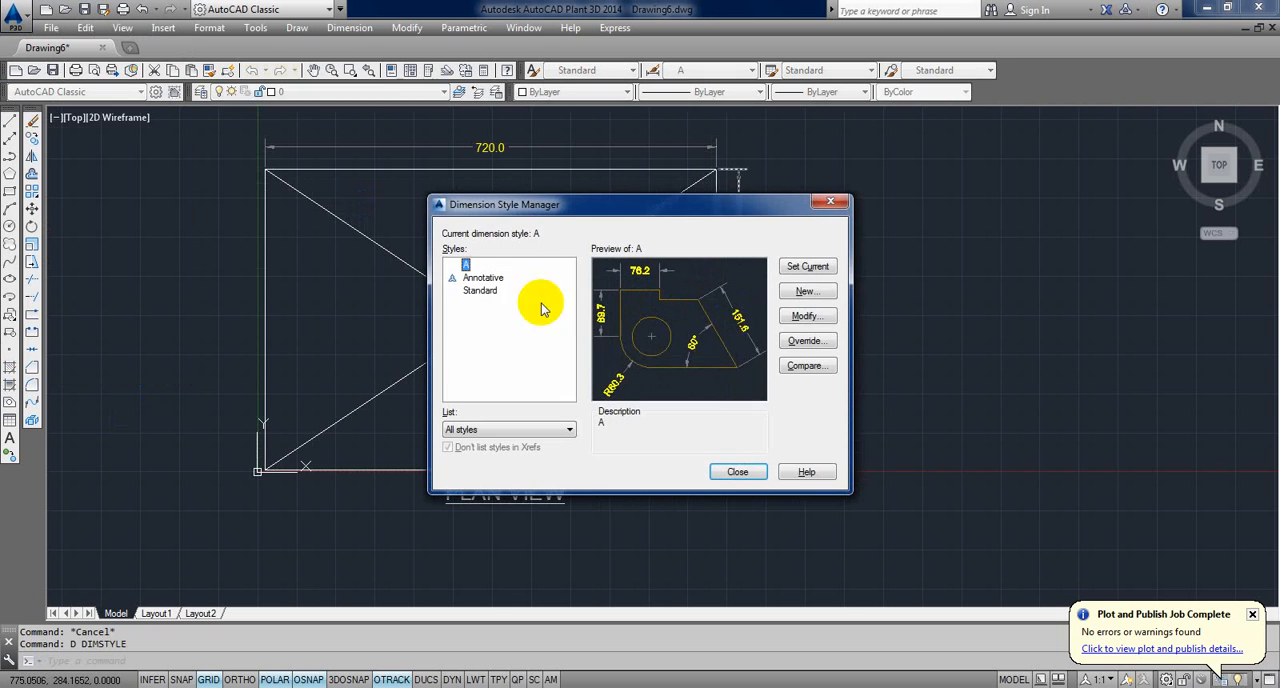
click(805, 318)
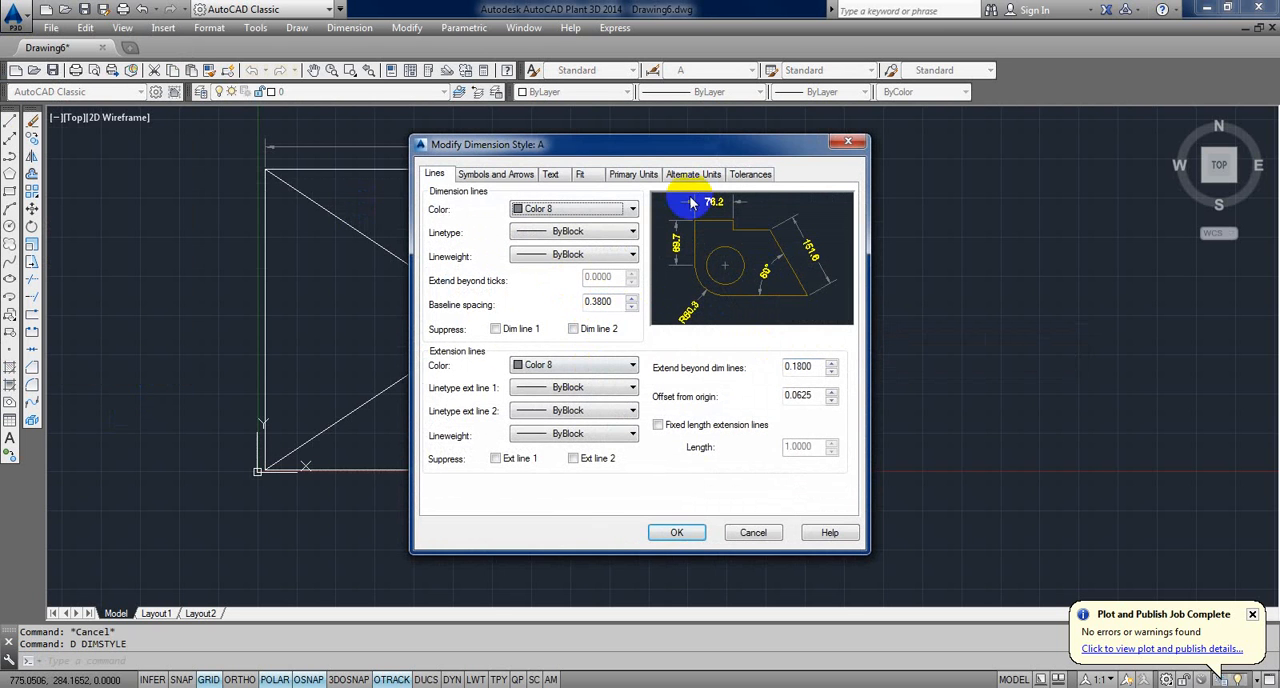
click(579, 174)
double_click(828, 391)
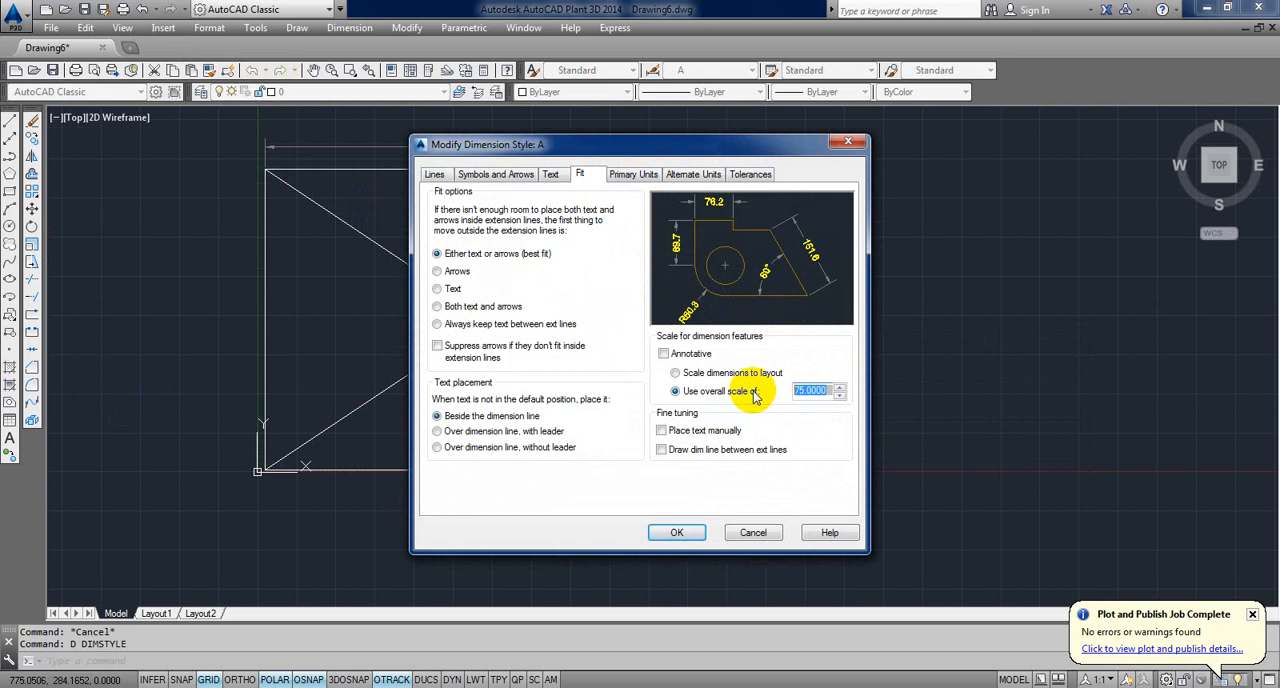
click(676, 532)
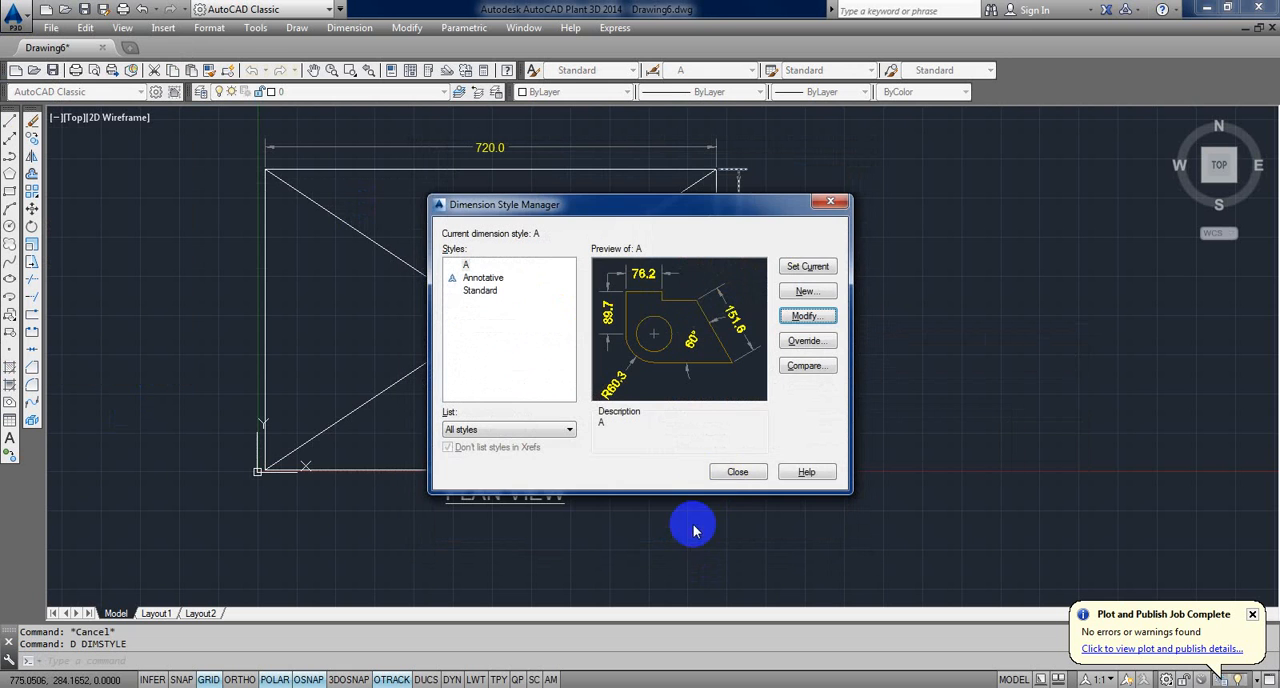
click(737, 472)
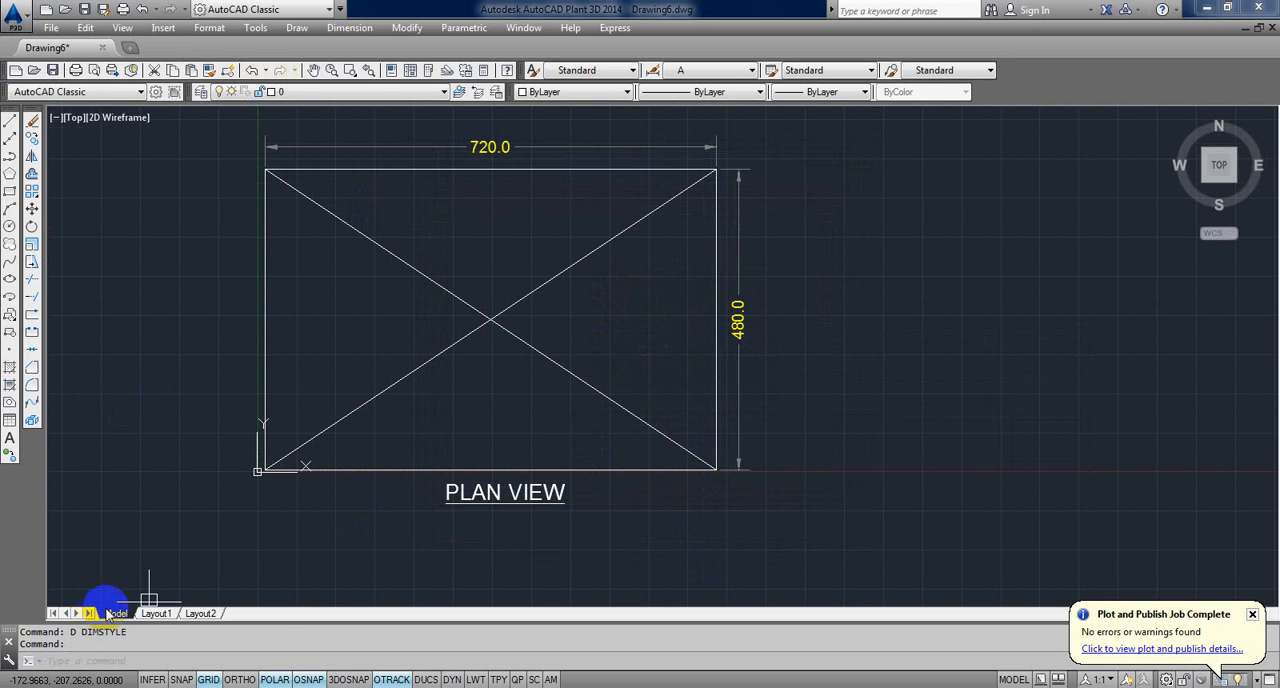
Step: Switch to Layout1, return to paper space and inspect the resized PLAN VIEW title and dimensions on the sheet
click(153, 613)
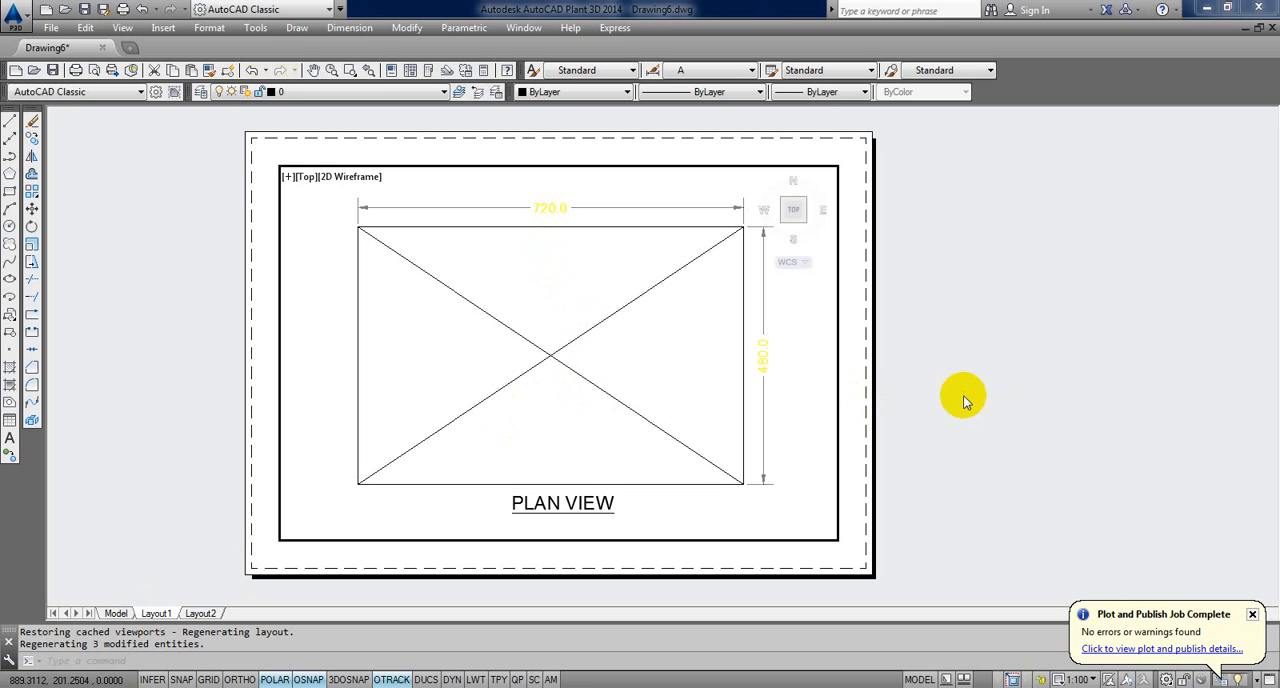
double_click(937, 339)
scroll(836, 350, down, 1)
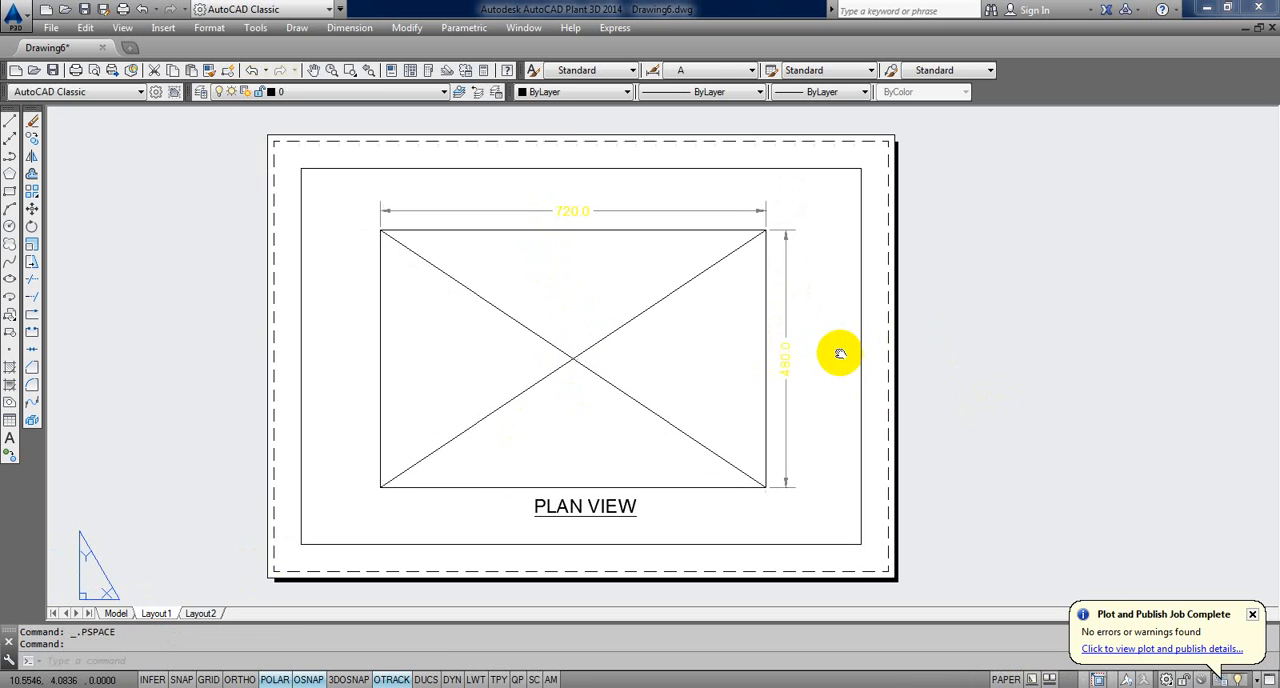
scroll(836, 349, up, 7)
middle_drag(701, 353, 1083, 323)
scroll(890, 349, down, 4)
middle_drag(890, 349, 1150, 378)
Step: Activate model space inside the Layout1 viewport, and return to paper space with the PS command
double_click(710, 349)
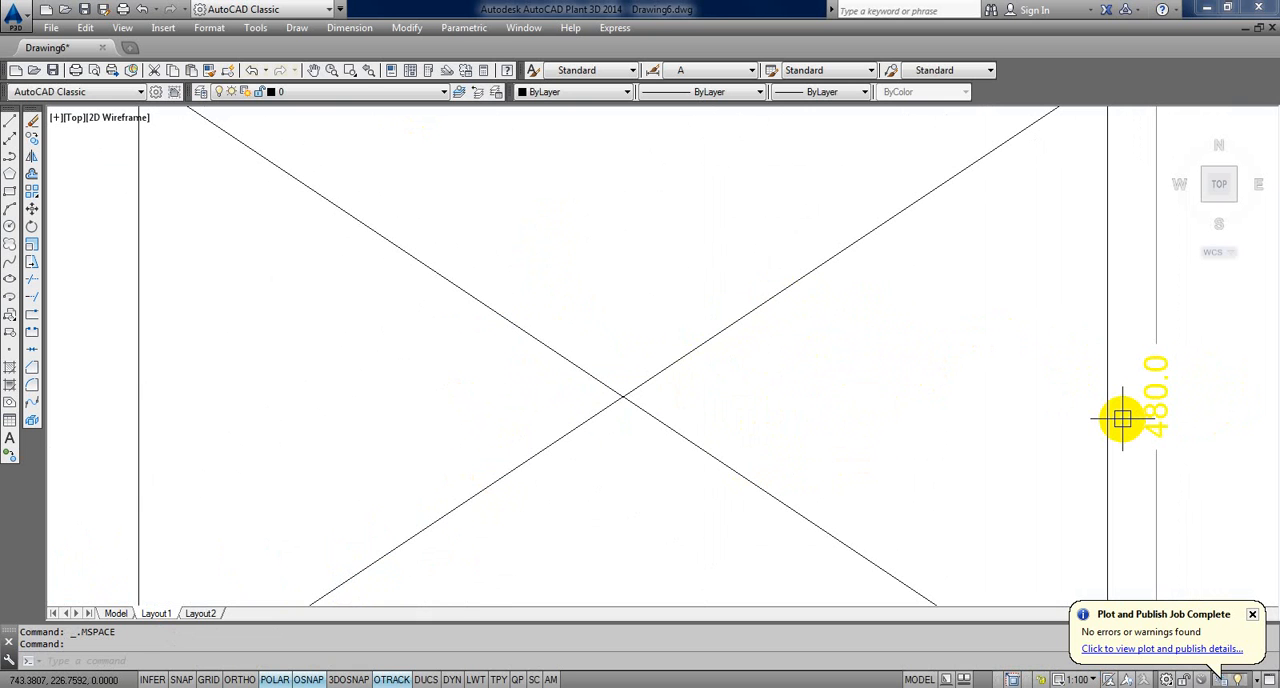
text(S)
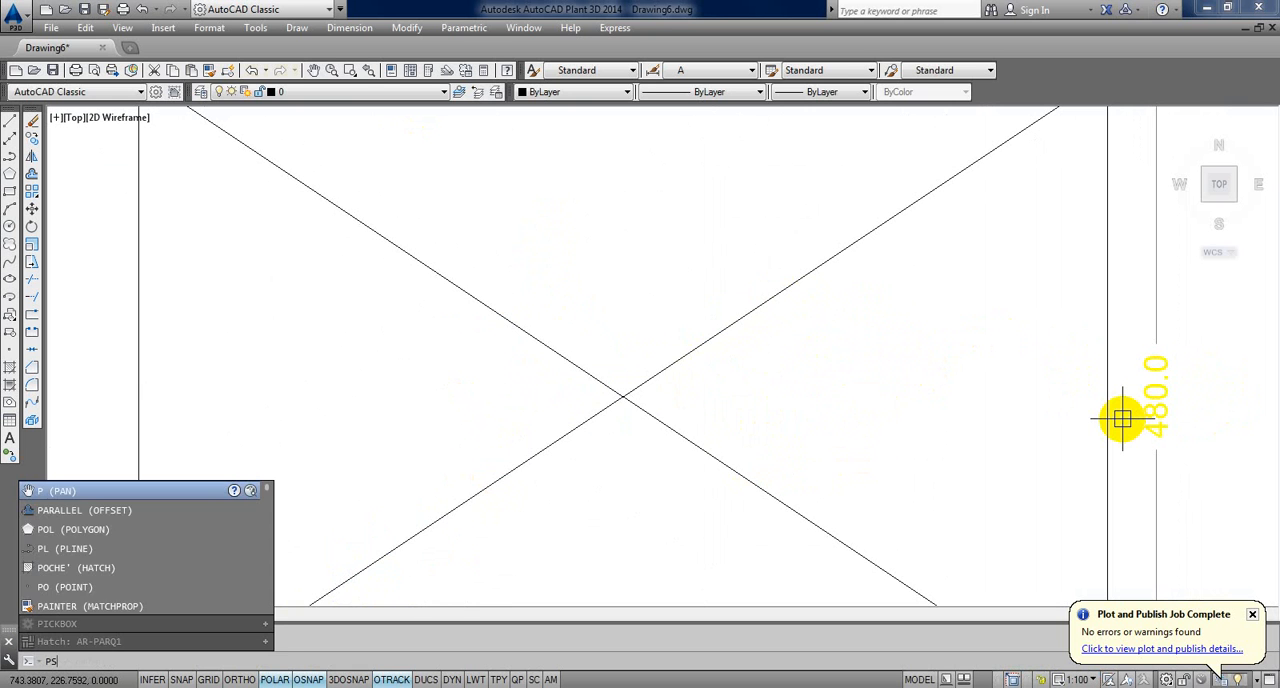
key(Return)
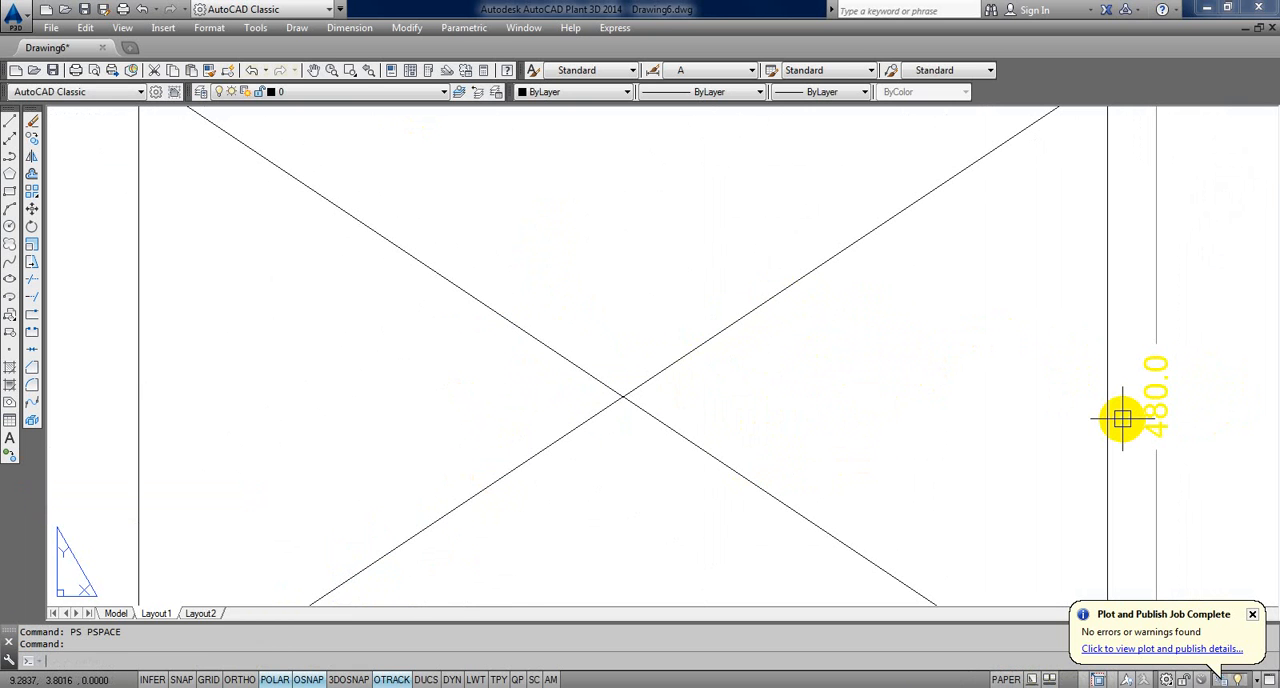
scroll(1121, 419, down, 5)
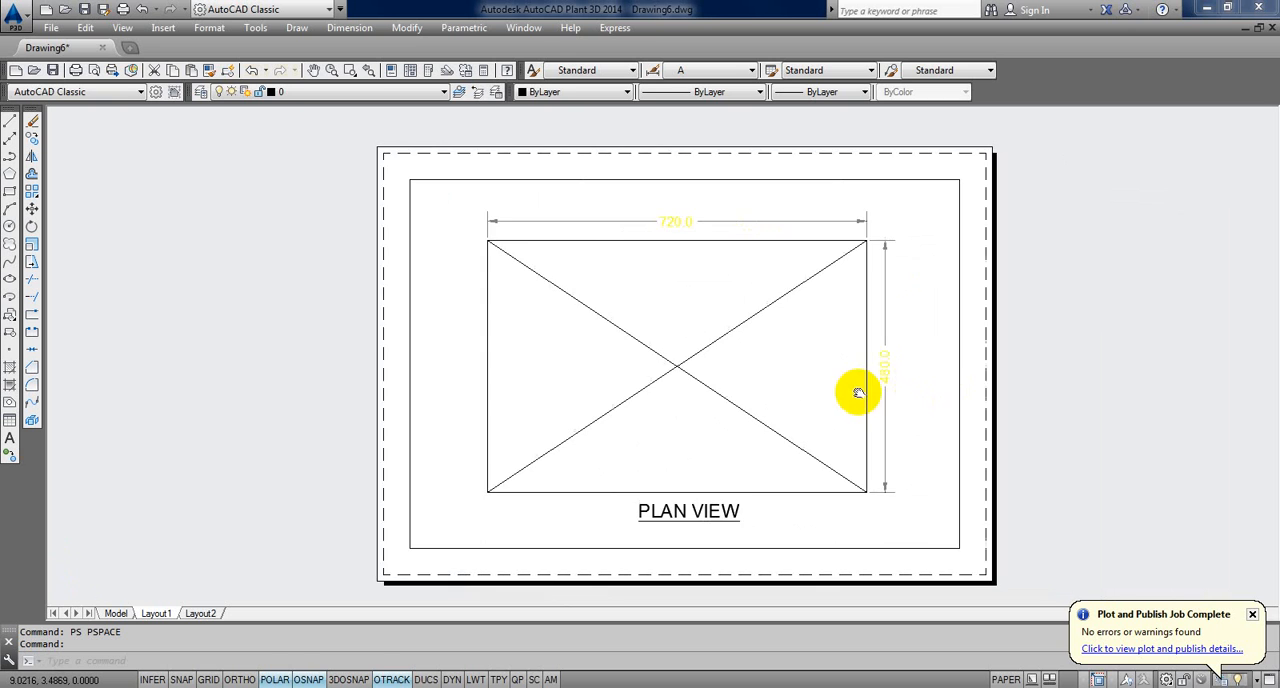
Step: Try zooming inside the activated viewport, undo the zoom back to paper space and recentre the sheet
double_click(717, 389)
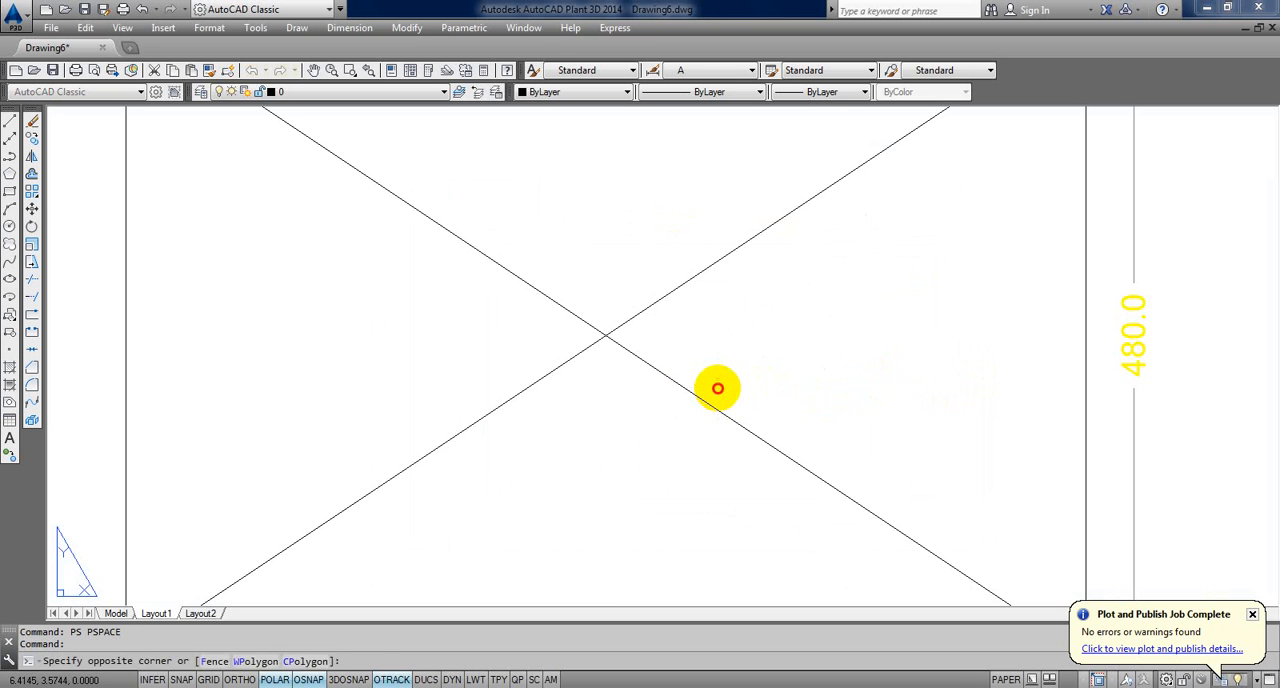
scroll(717, 389, up, 4)
scroll(717, 389, down, 2)
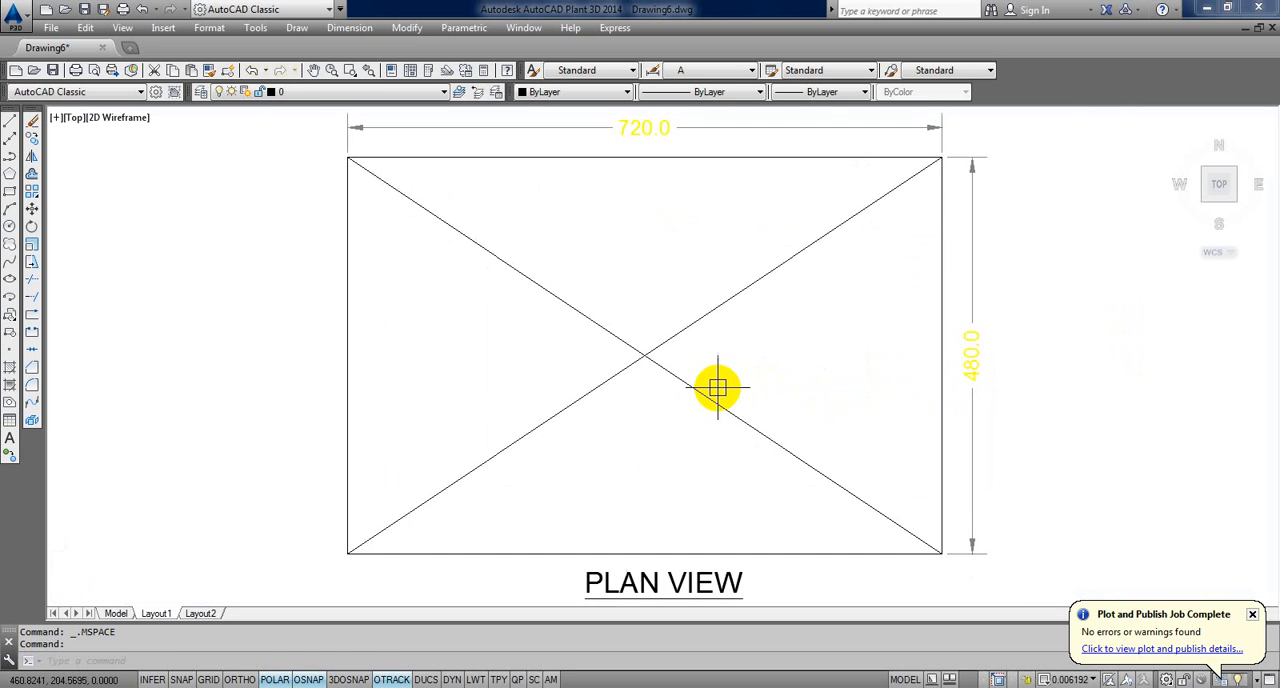
scroll(717, 389, up, 2)
key(ctrl+z)
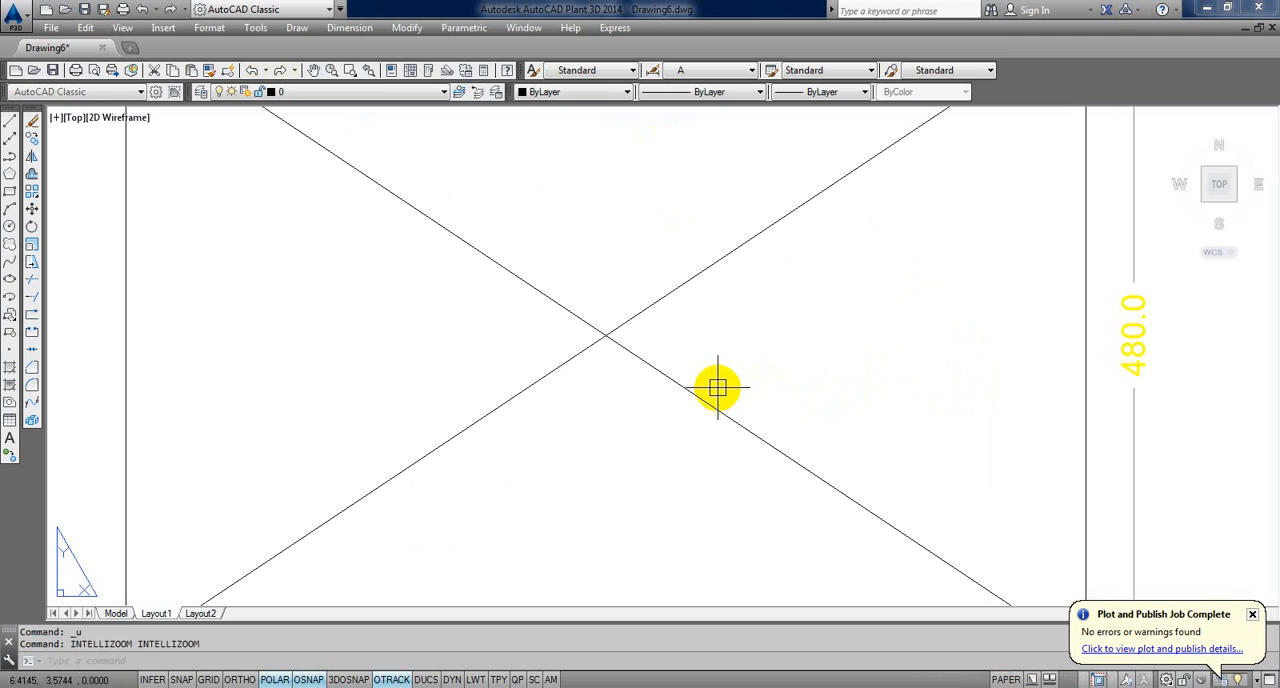
key(Escape)
key(Escape)
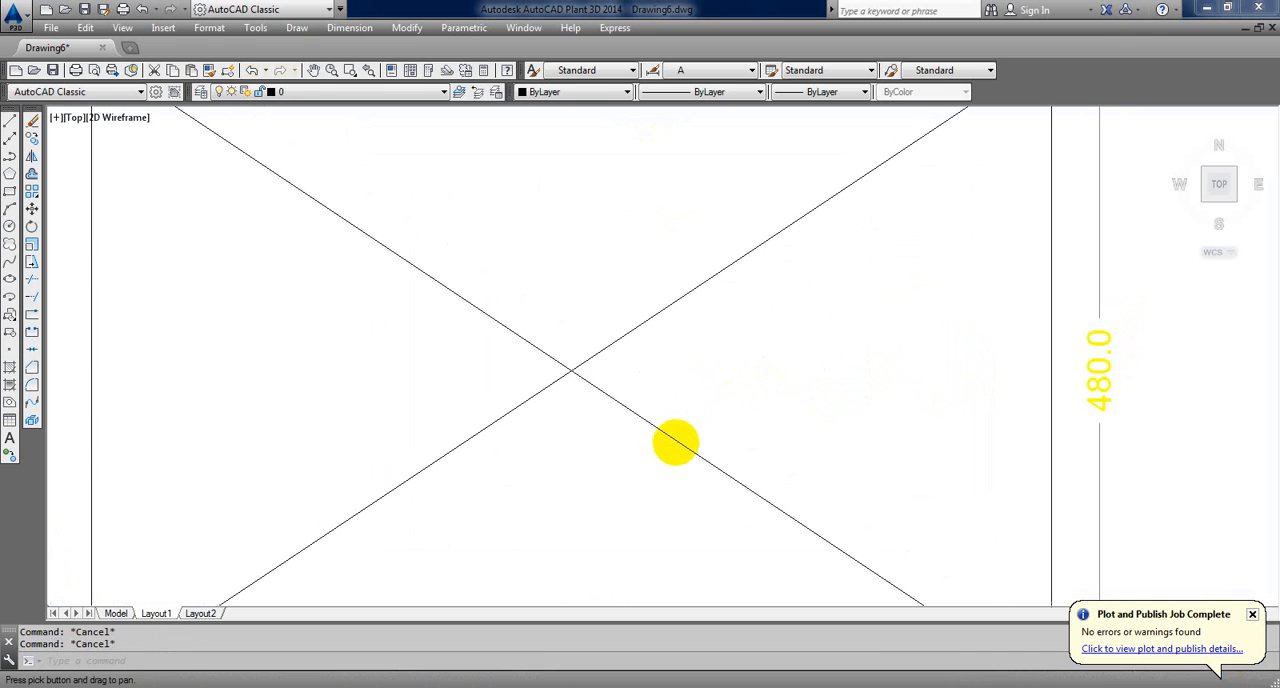
scroll(705, 410, down, 8)
scroll(674, 443, up, 4)
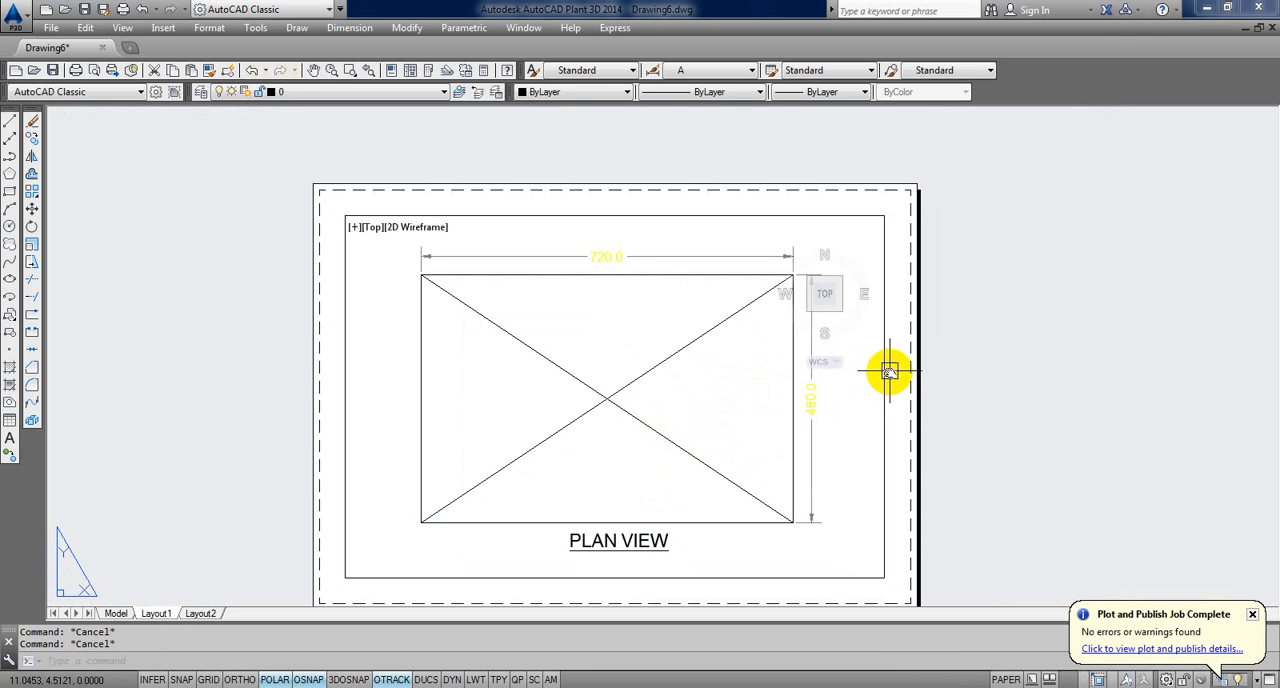
middle_drag(891, 378, 876, 337)
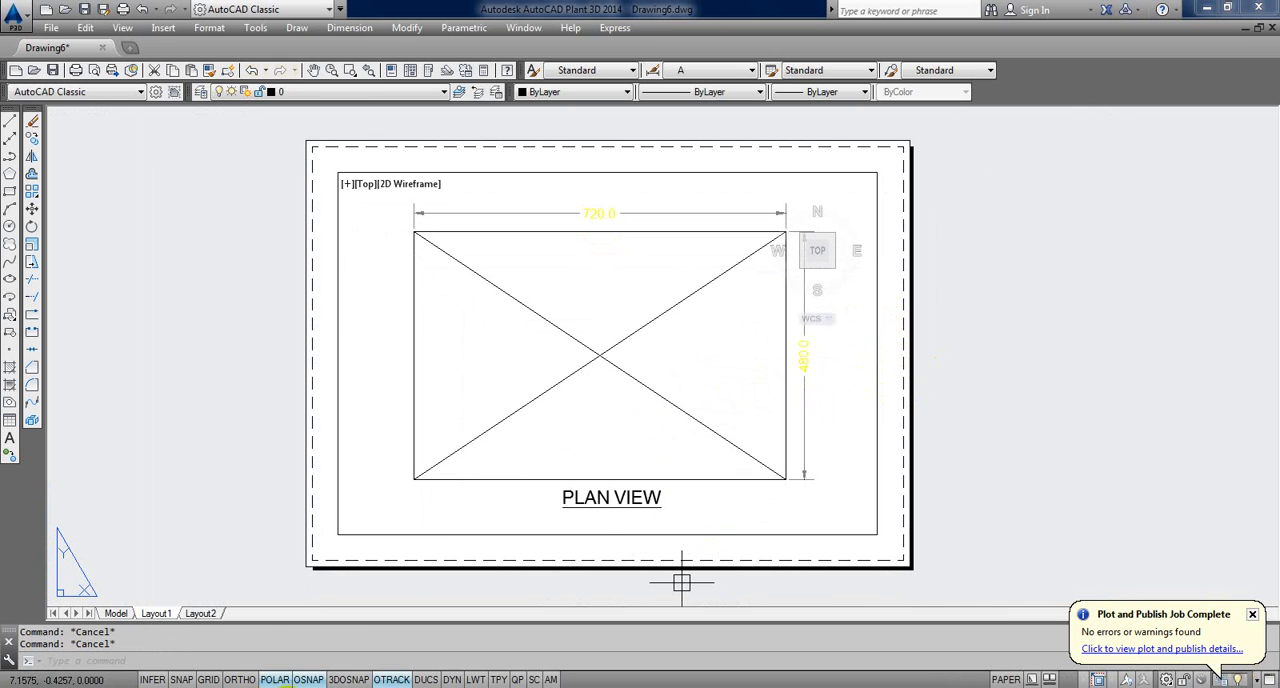
Step: Switch to the Notepad window and replace the 1/8 * 75 calculation with new text
mouse_move(319, 687)
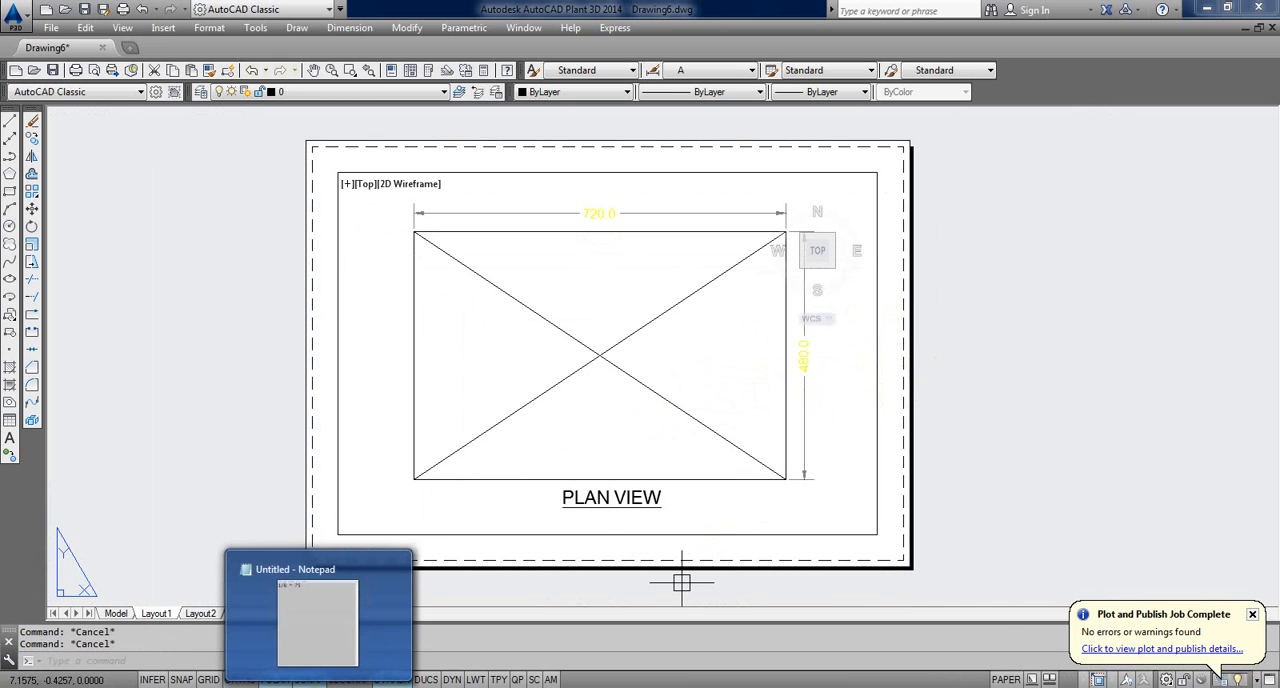
click(318, 622)
click(696, 206)
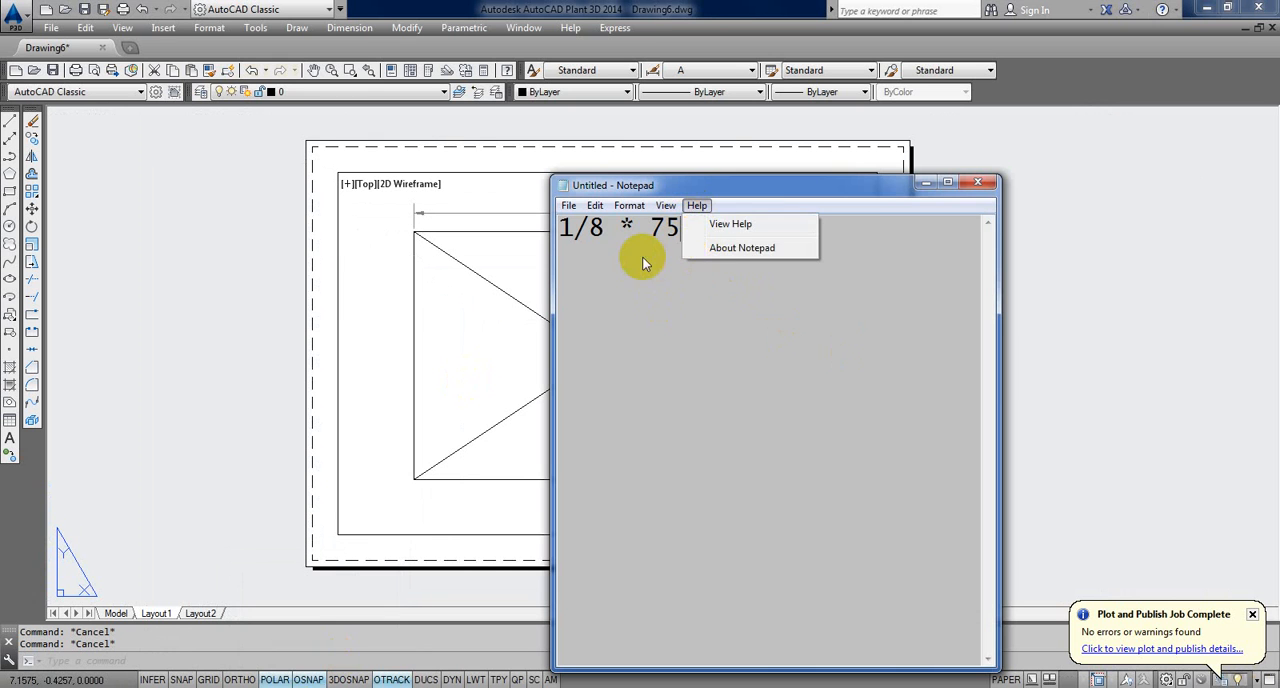
click(691, 226)
drag(691, 226, 532, 249)
text(MODEL --> MODEL (SCALE TB)
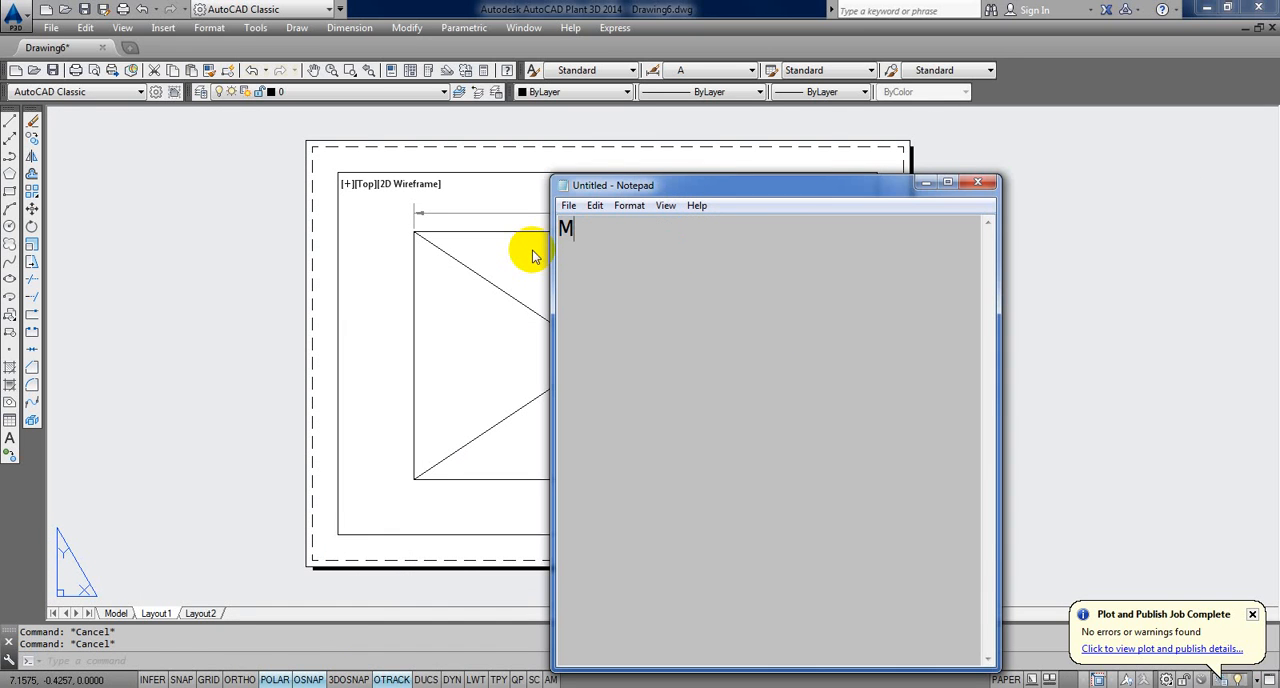
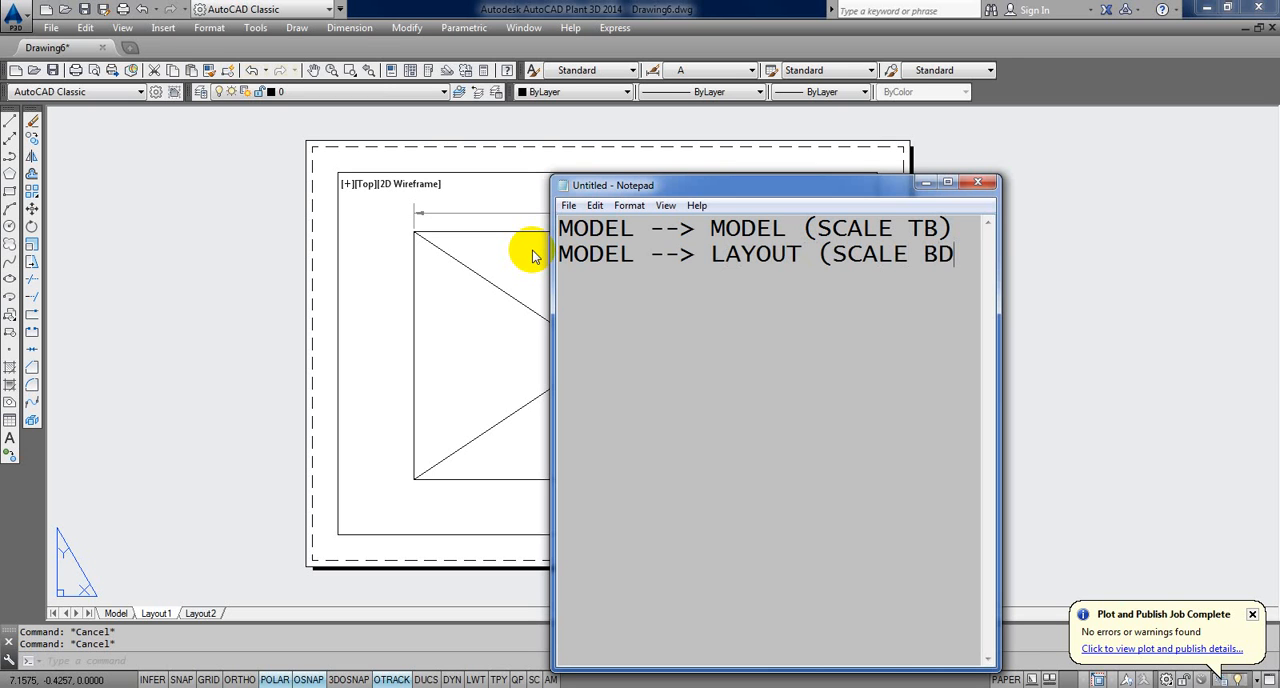
Step: Complete the note's second line as MODEL --> LAYOUT (SCALE BEFORE TEXT, DIMENSION) and close Notepad without saving
text(ORE TEXT, DIMENSION)
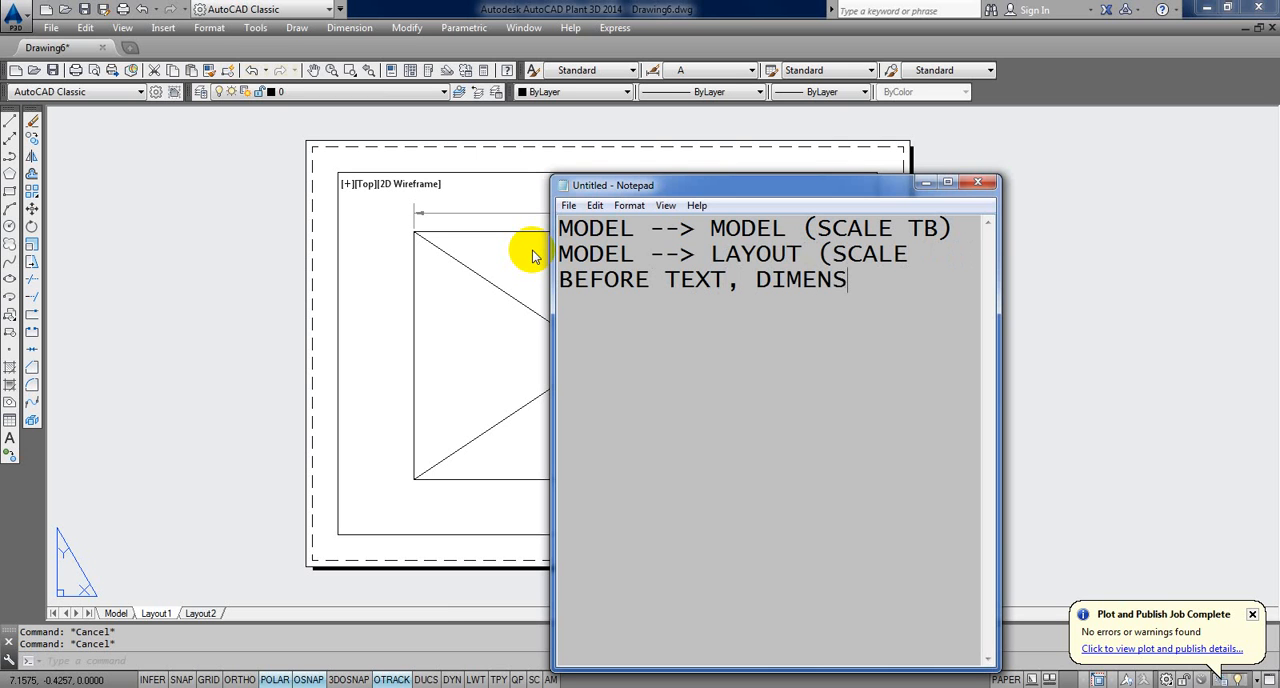
click(947, 182)
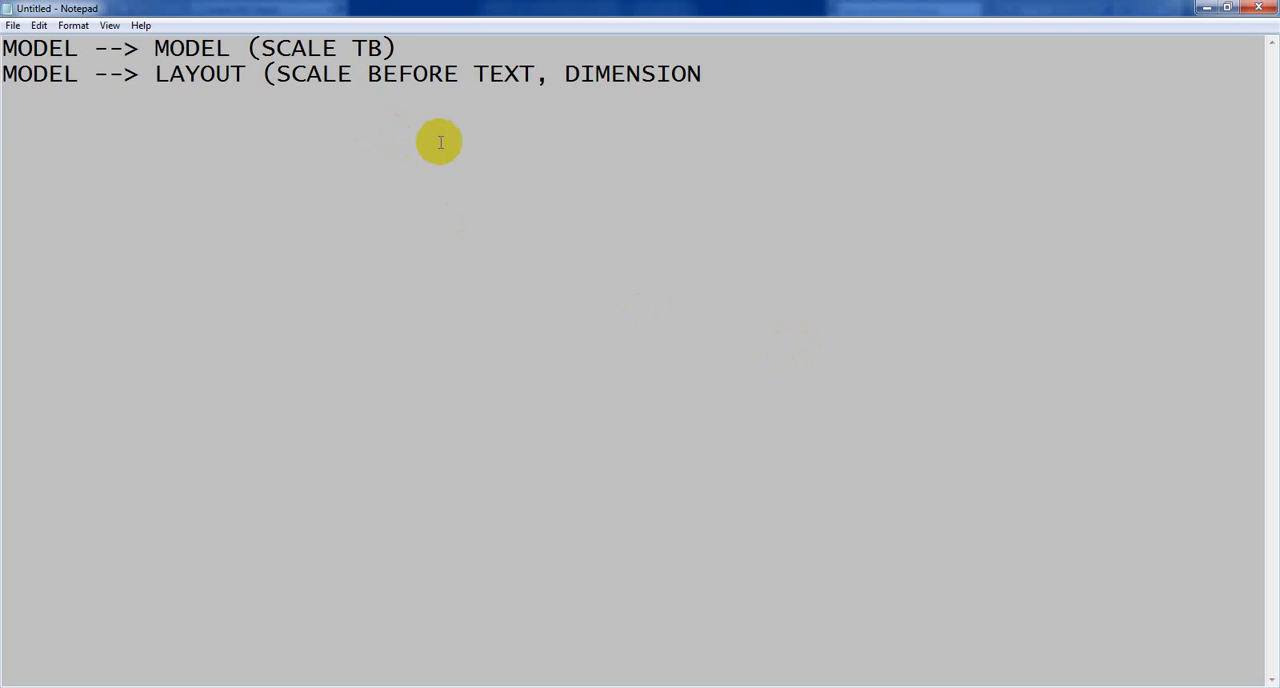
text())
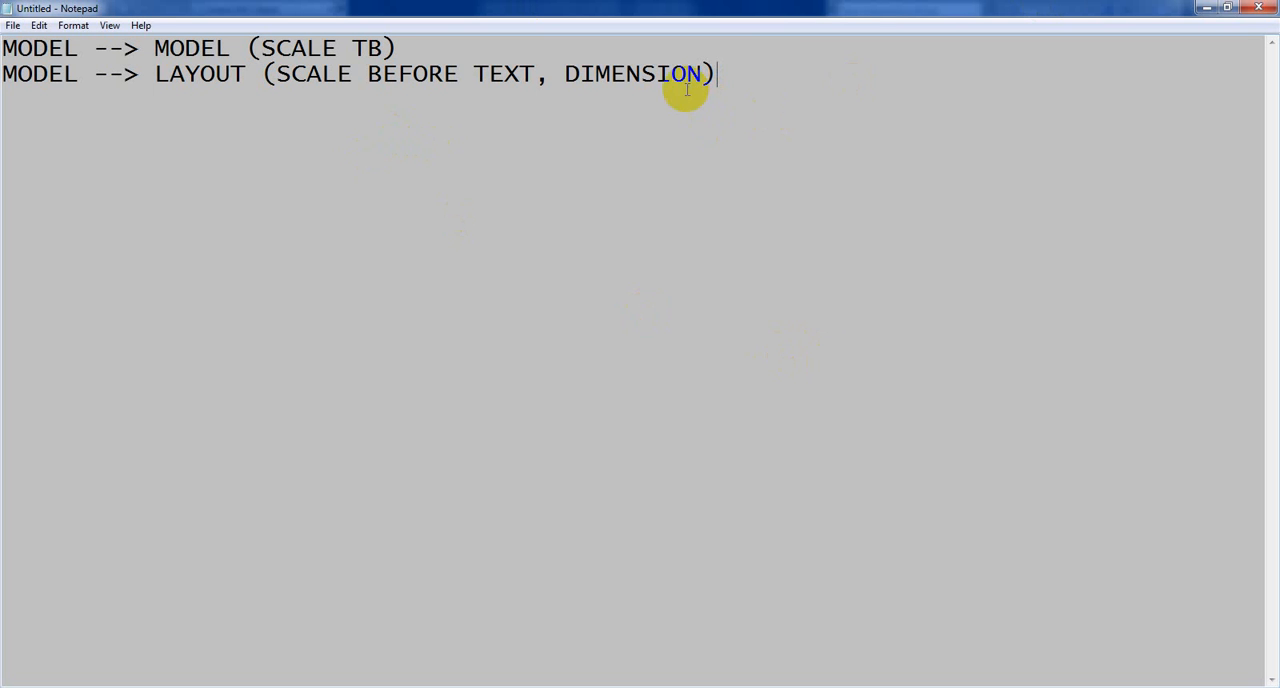
click(1263, 8)
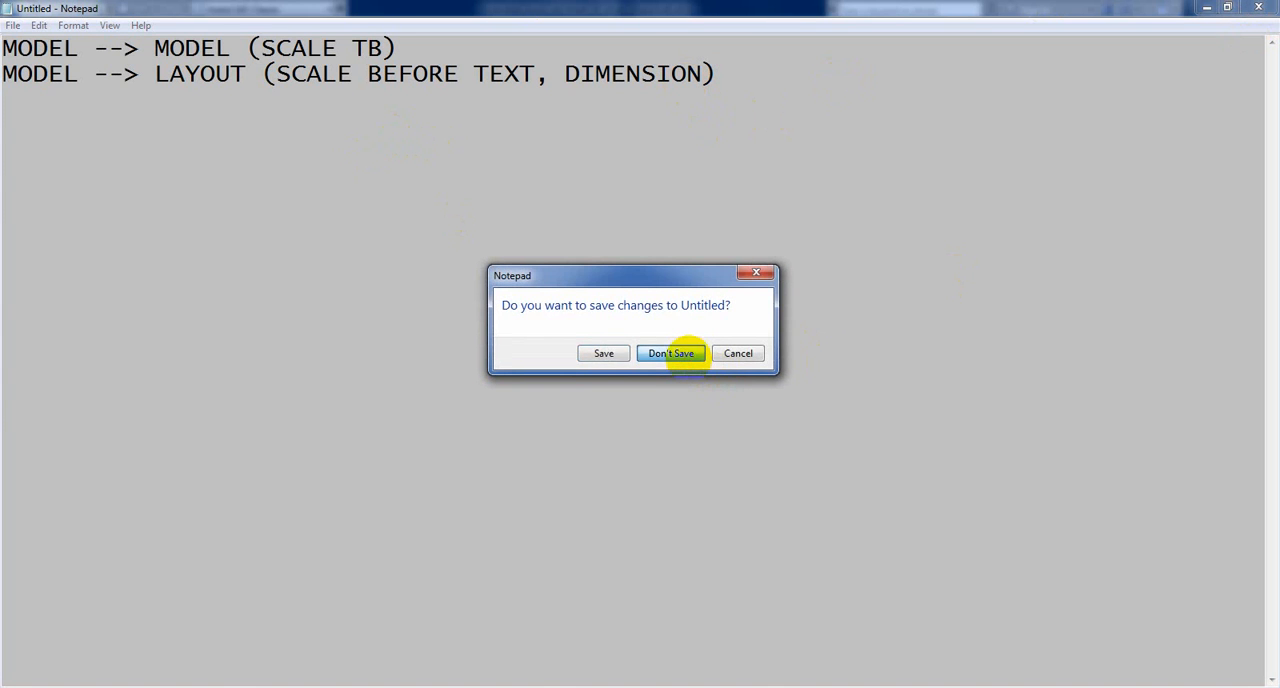
click(671, 353)
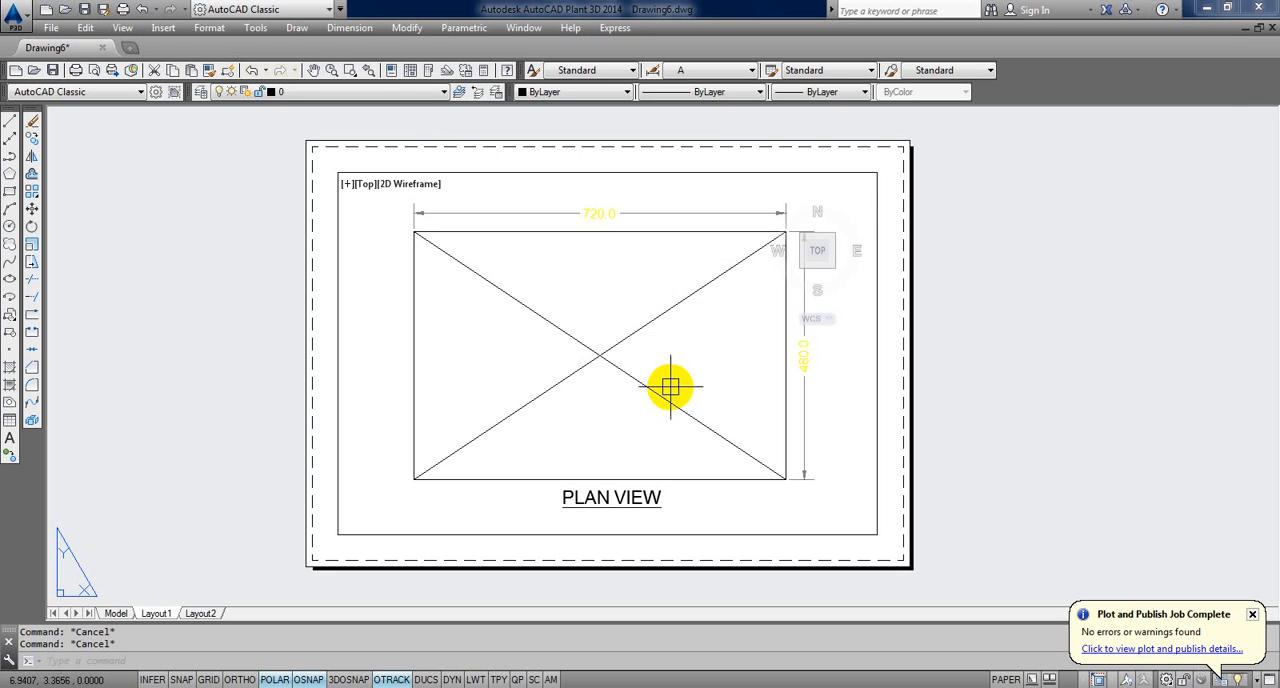
Step: Switch to model space and erase the crossed rectangle with its dimensions and PLAN VIEW title
click(116, 613)
scroll(432, 395, down, 3)
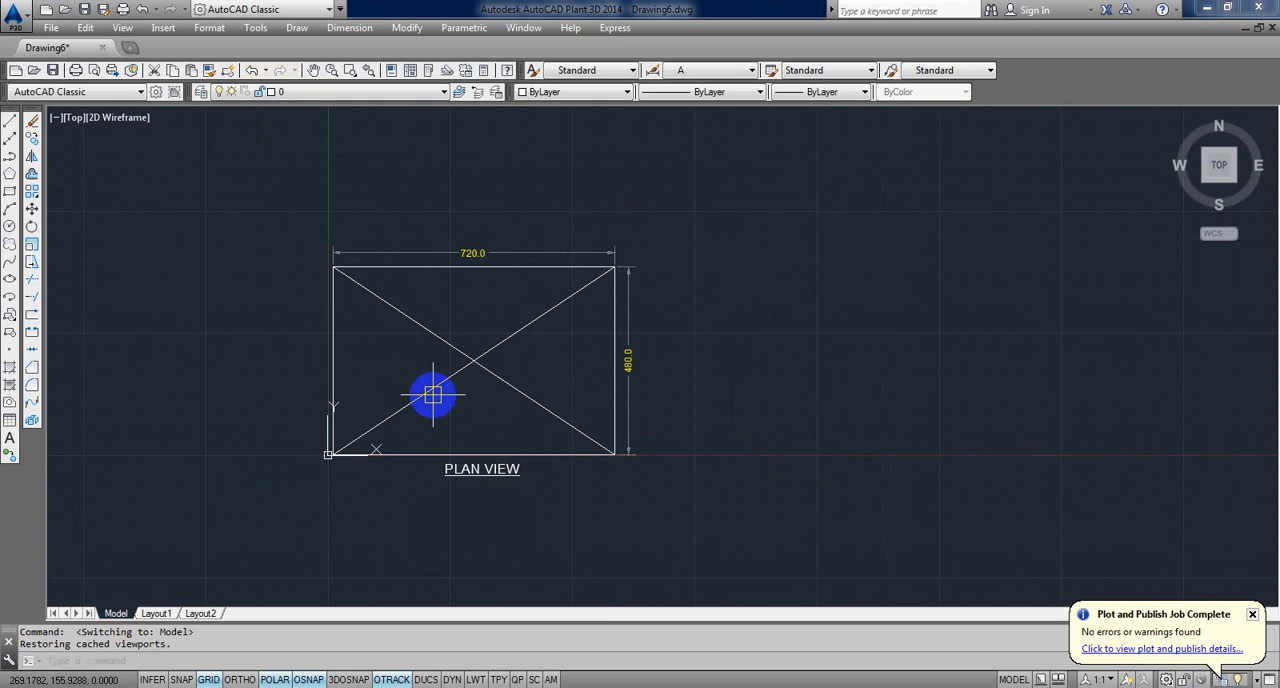
text(e)
key(Return)
key(Escape)
key(Escape)
text(e)
key(Return)
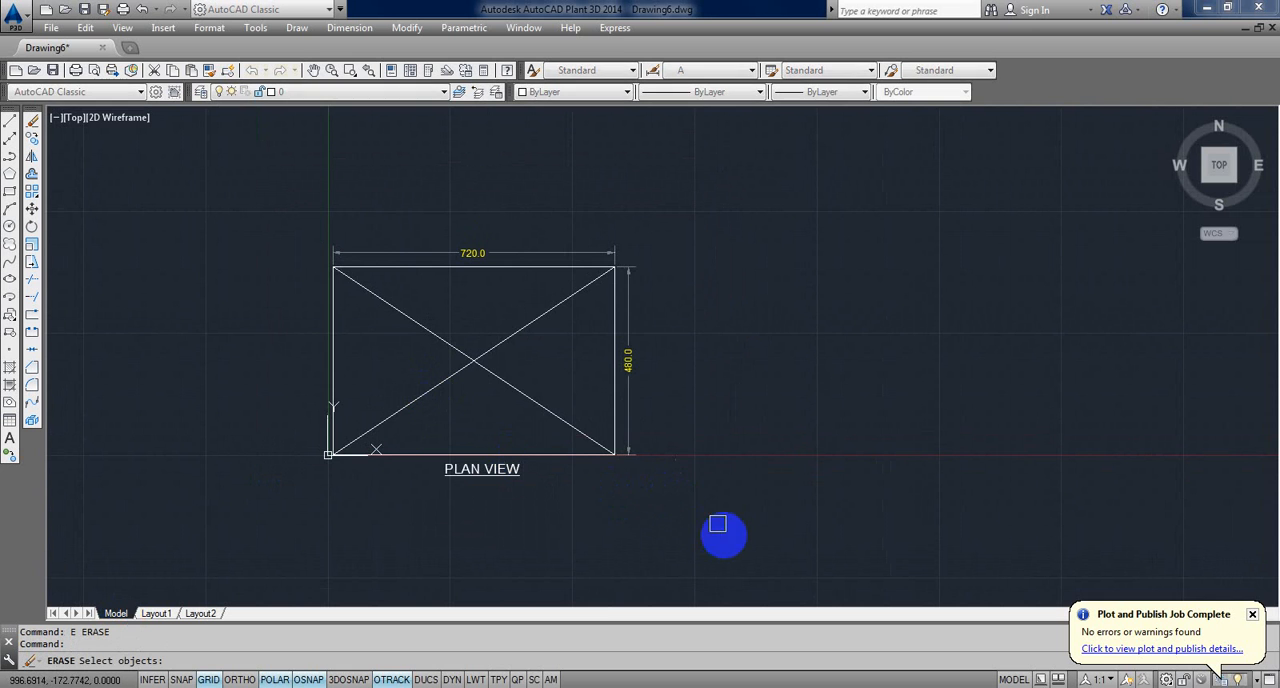
click(723, 537)
click(209, 217)
key(Return)
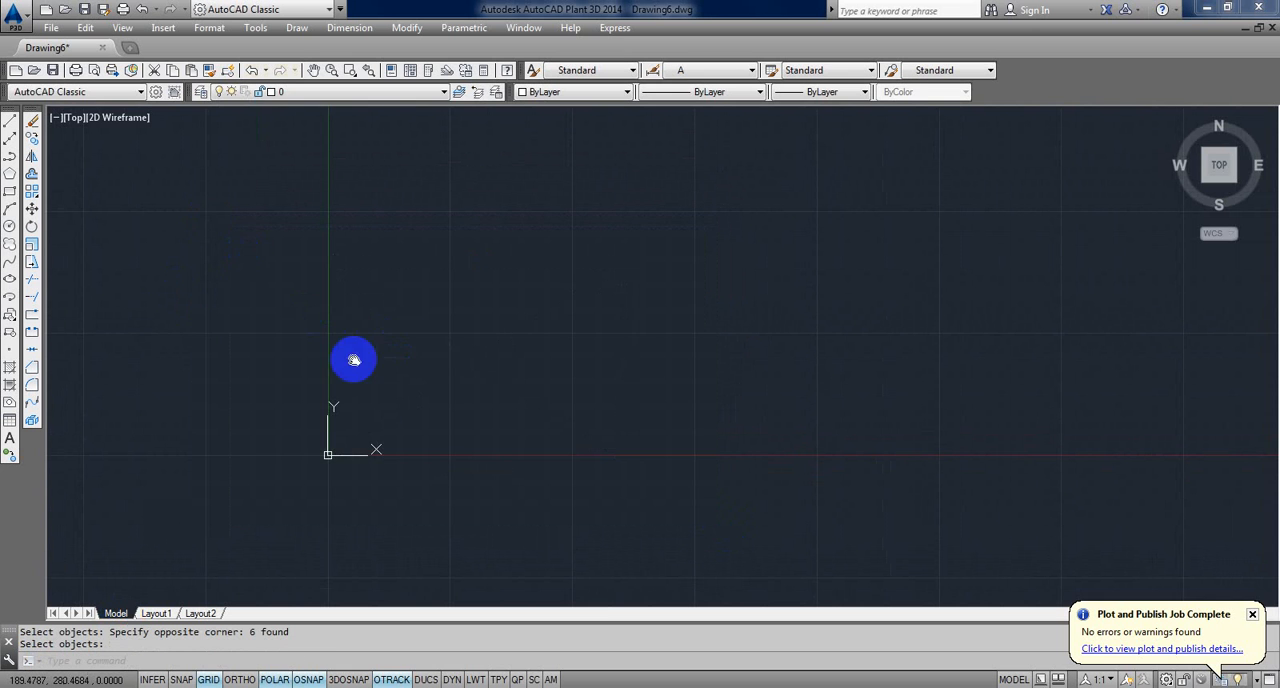
Step: Draw a rectangle about 1752 by 1011 units in model space, just right of the origin
middle_drag(354, 360, 265, 398)
text(rec)
key(Return)
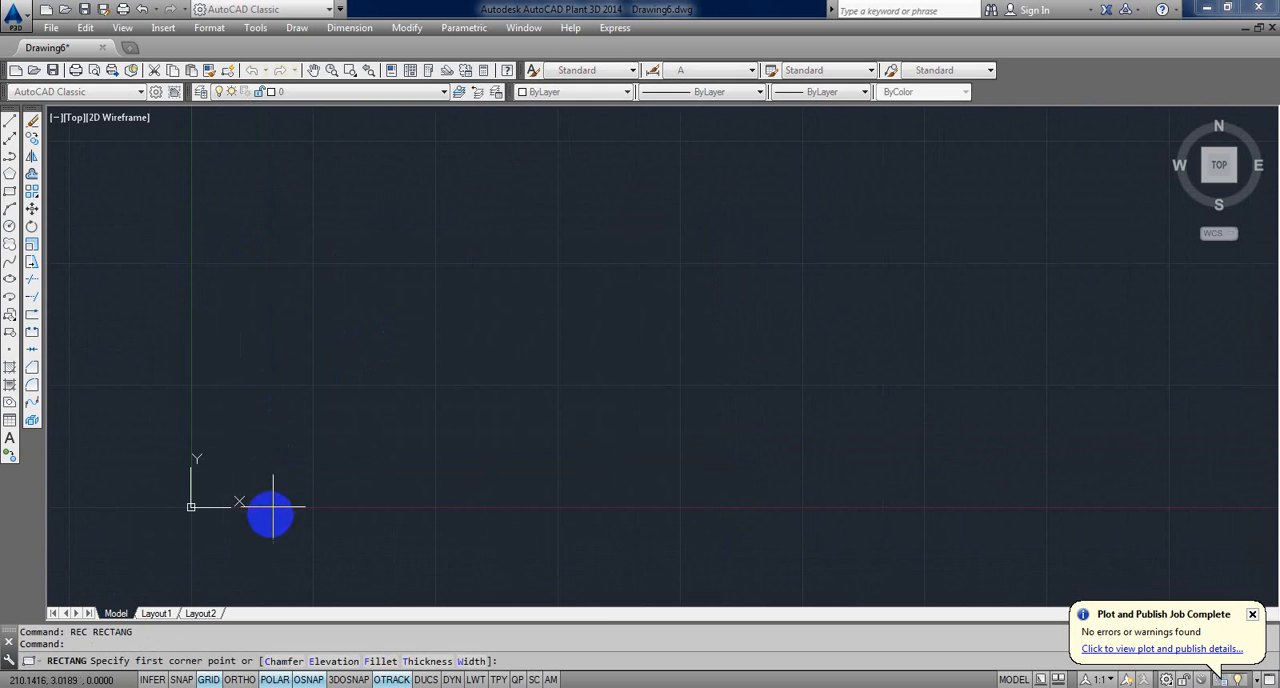
click(271, 514)
middle_drag(652, 284, 615, 340)
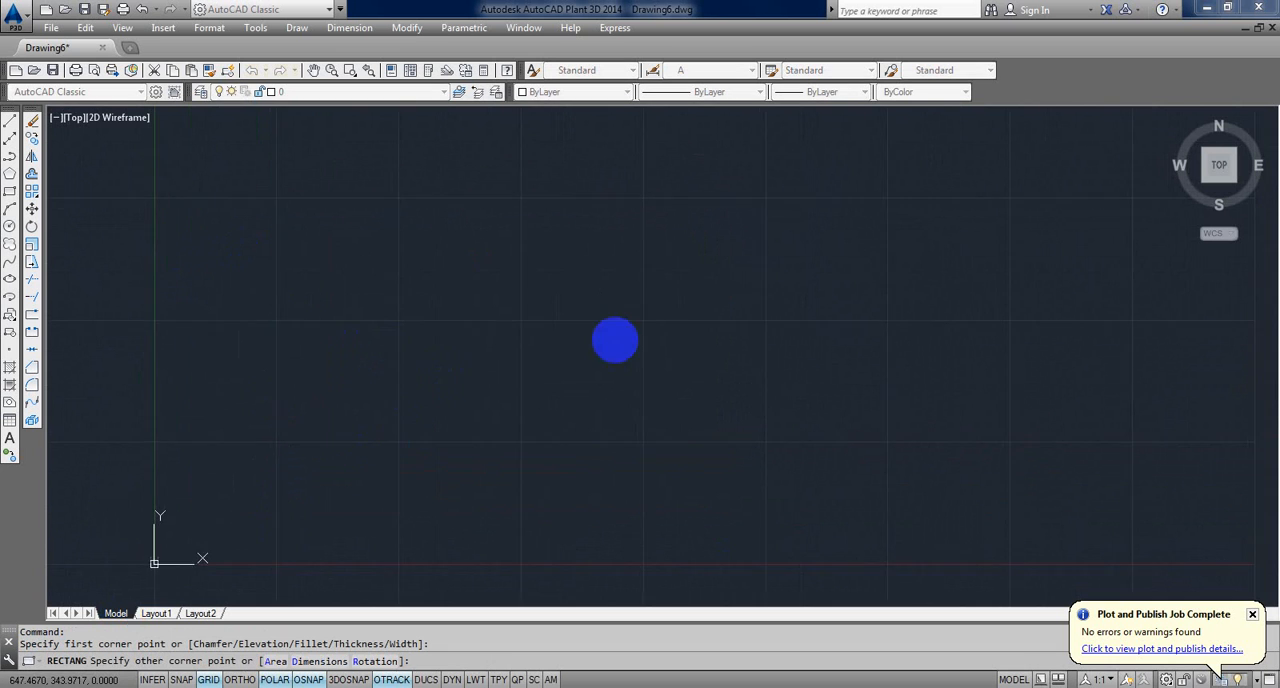
click(925, 172)
middle_drag(783, 326, 712, 315)
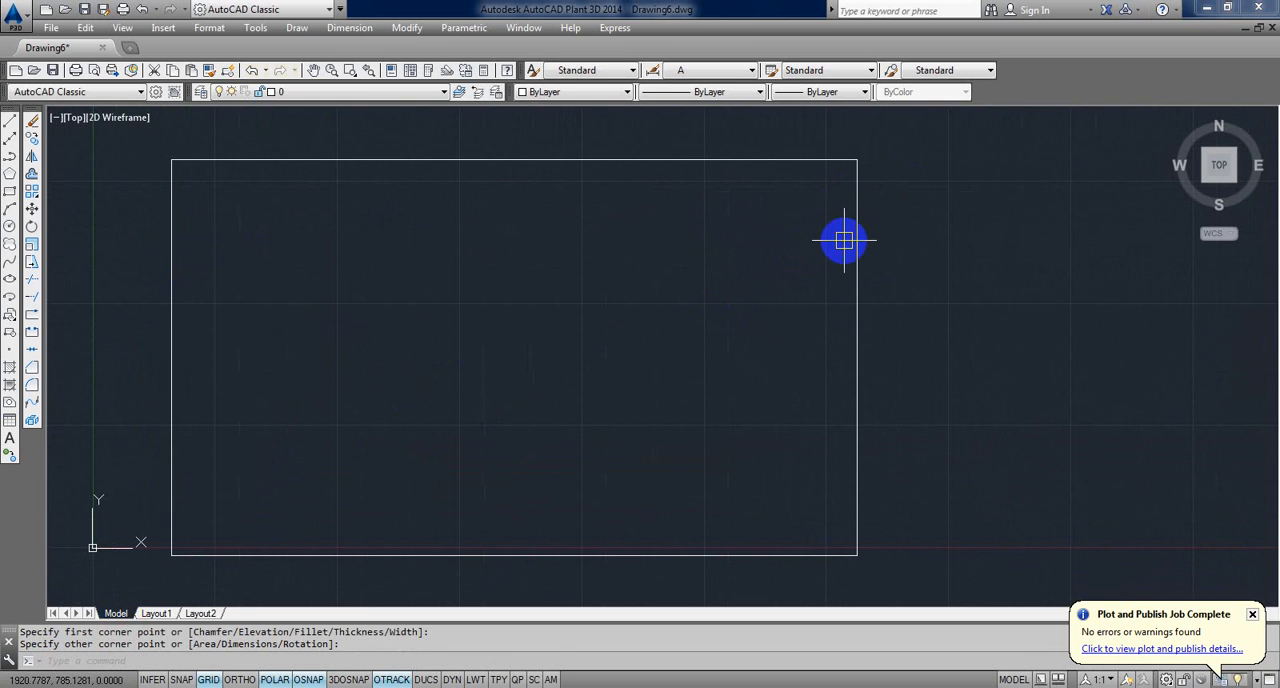
Step: Add a vertical linear dimension along the rectangle's right edge
text(dli)
key(Return)
click(857, 160)
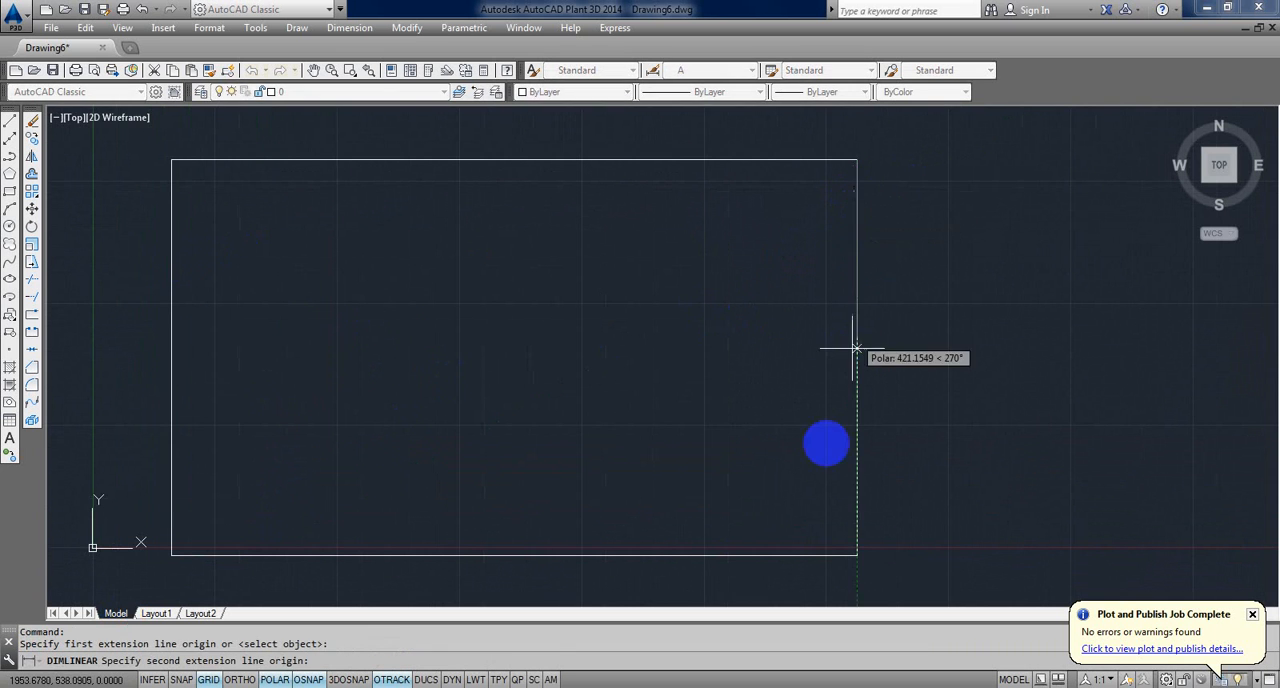
click(857, 554)
click(882, 540)
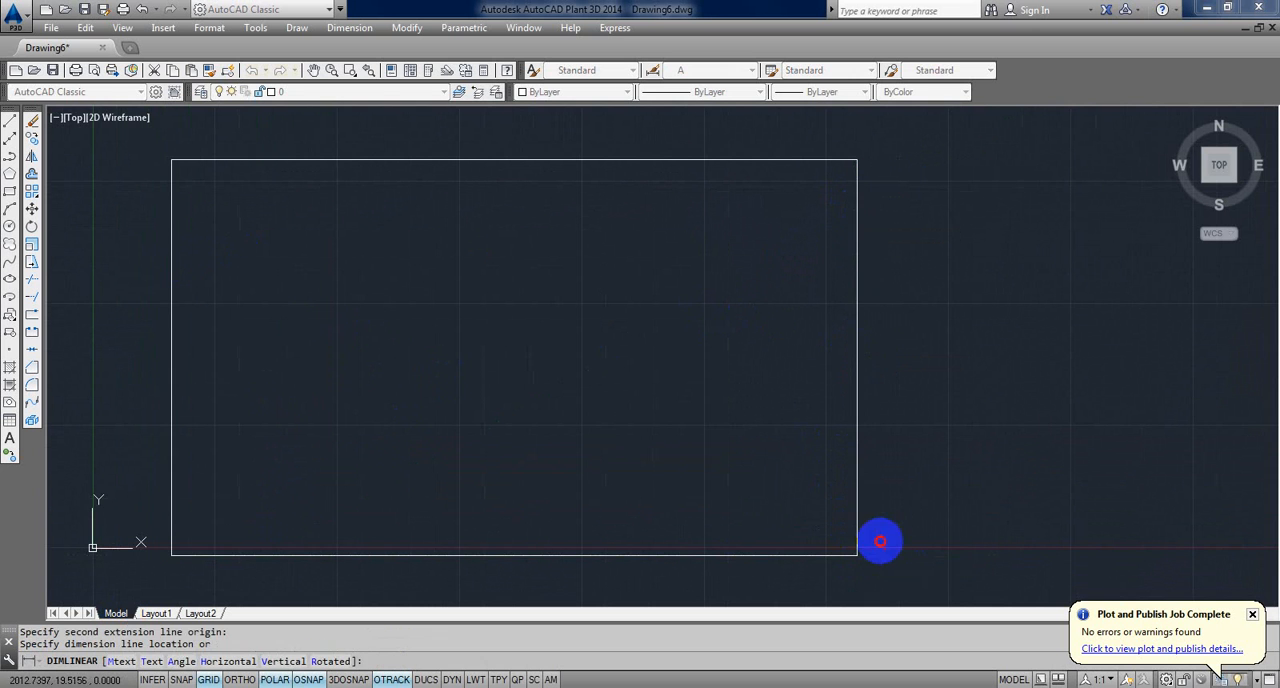
middle_drag(489, 443, 520, 437)
Step: Add a horizontal linear dimension above the rectangle's top edge
key(Return)
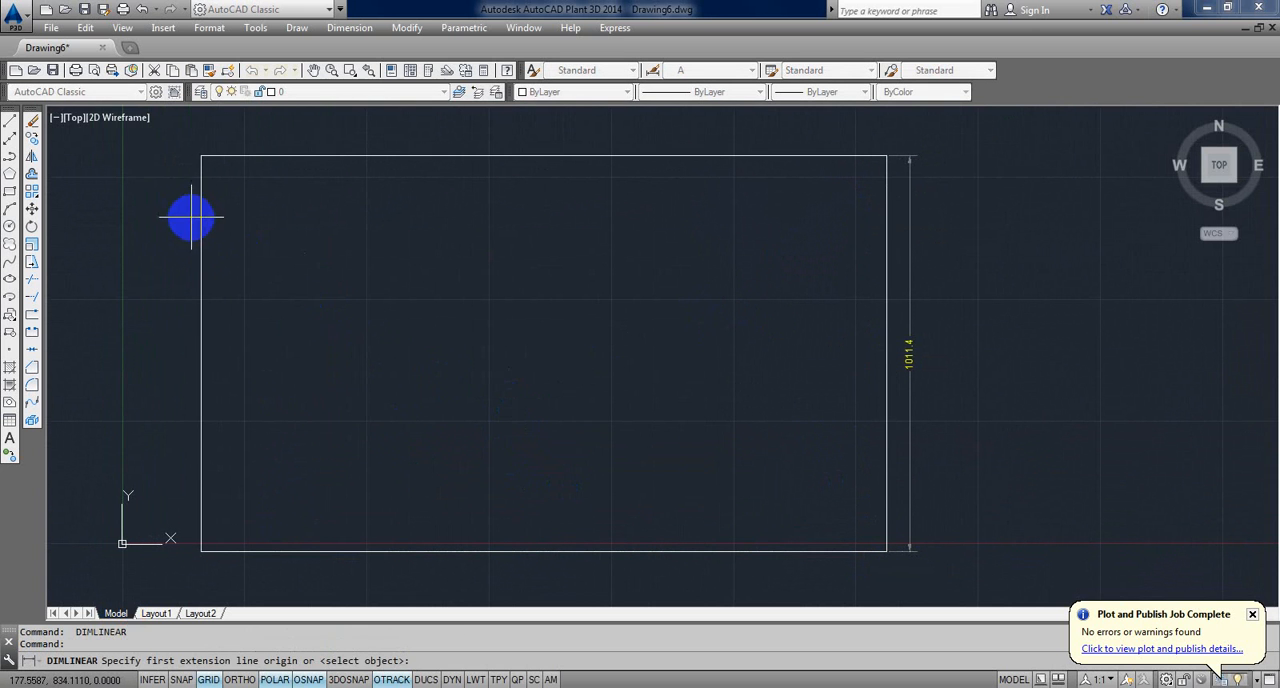
click(200, 158)
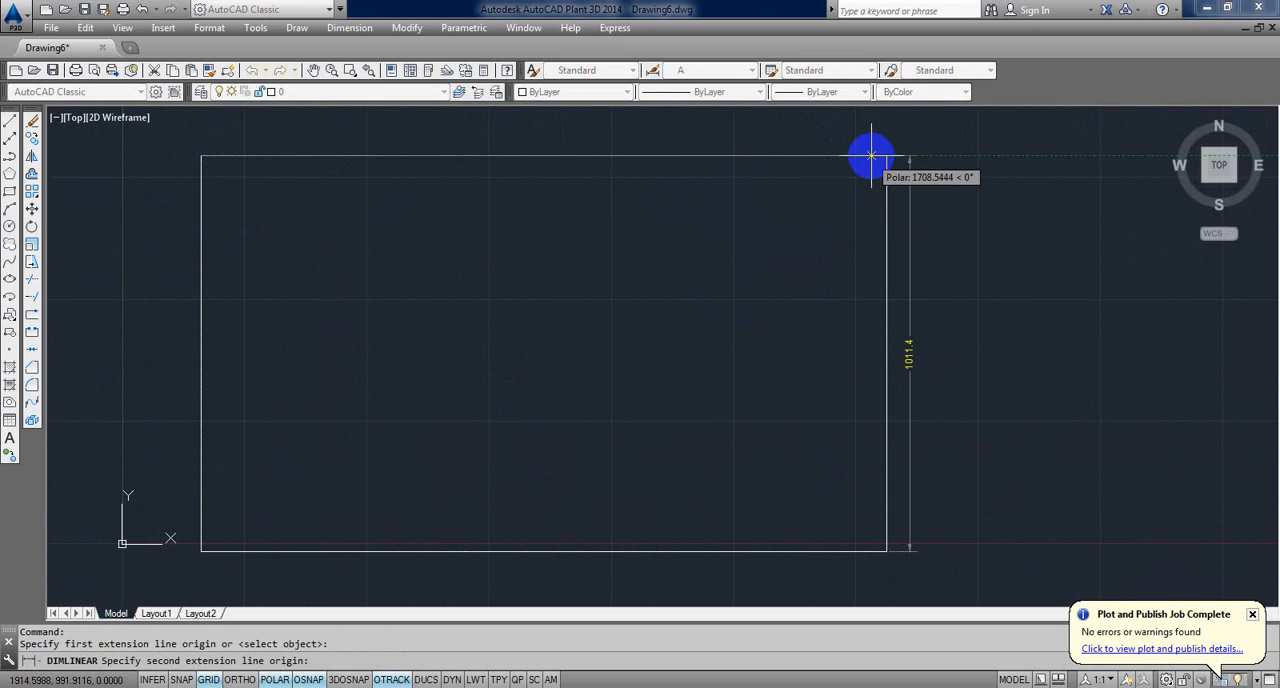
click(886, 156)
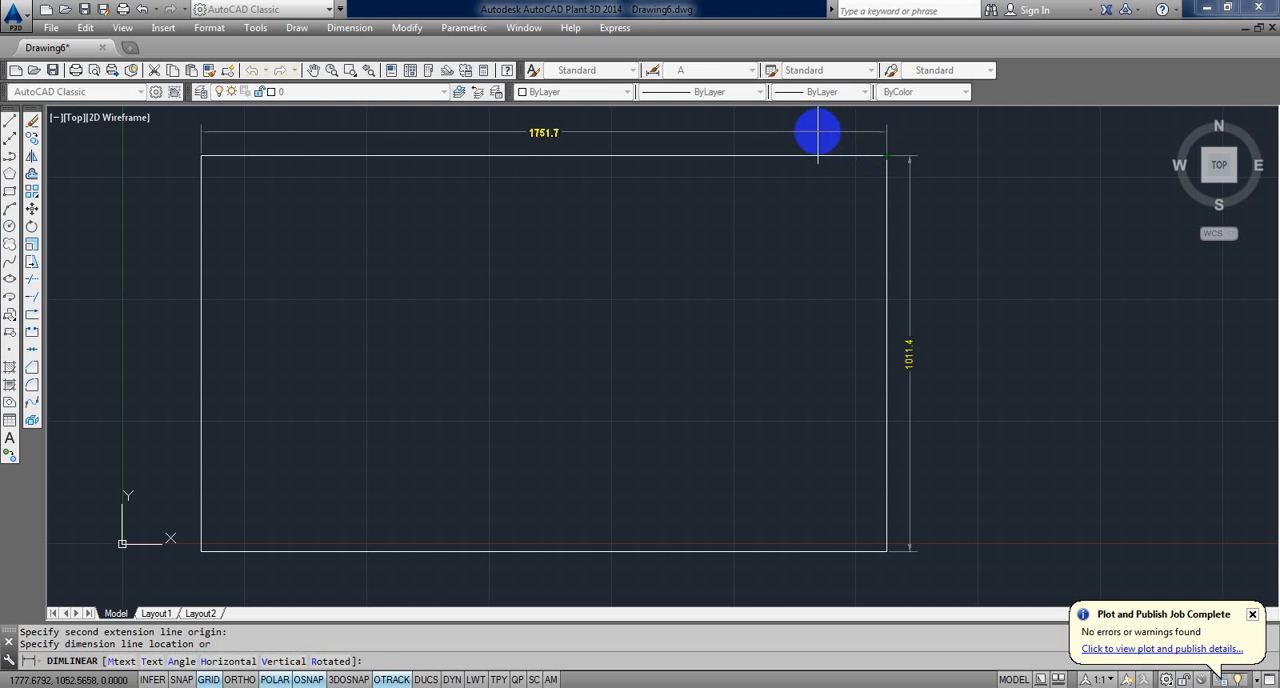
click(818, 132)
middle_drag(515, 295, 513, 321)
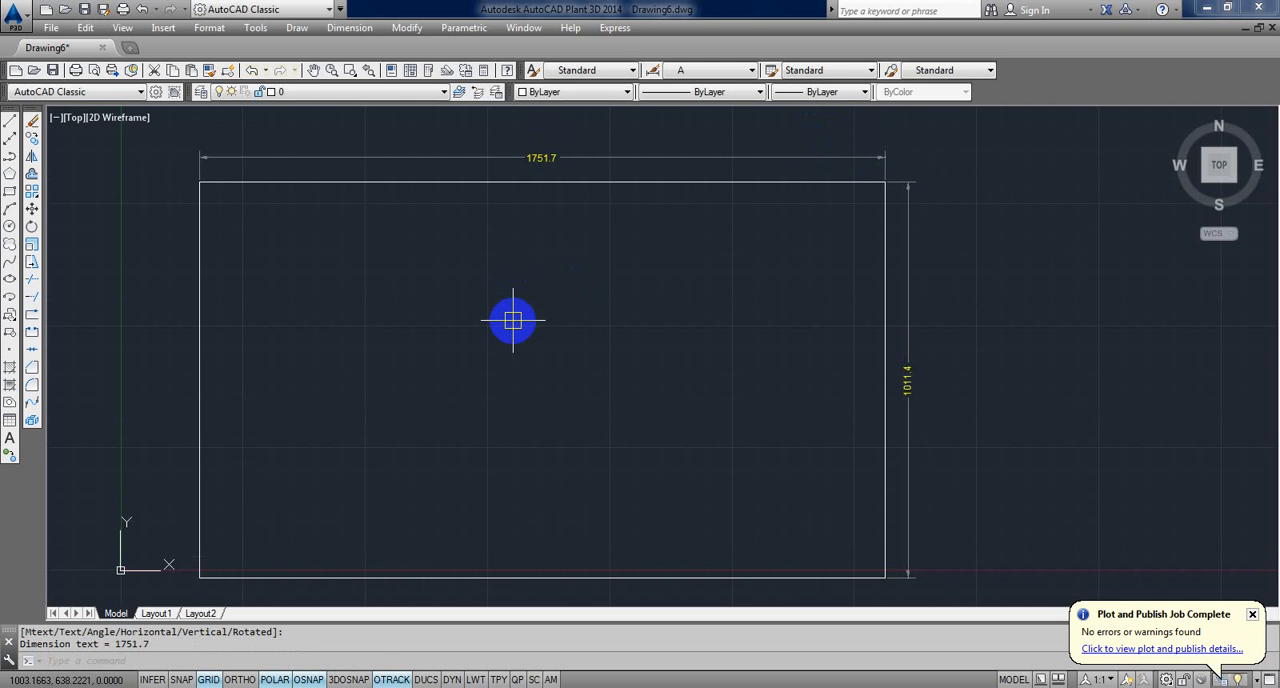
Step: Switch to Layout1, activate model space inside the viewport and zoom it to the drawing's extents
click(160, 614)
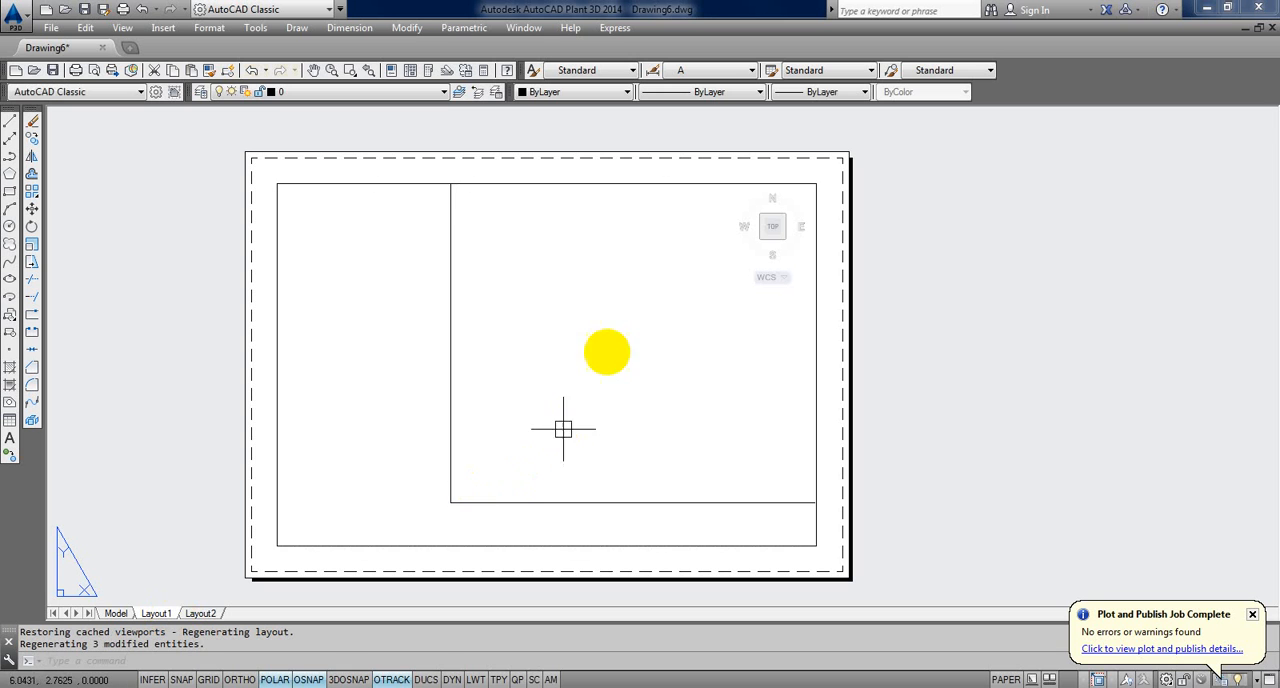
double_click(578, 340)
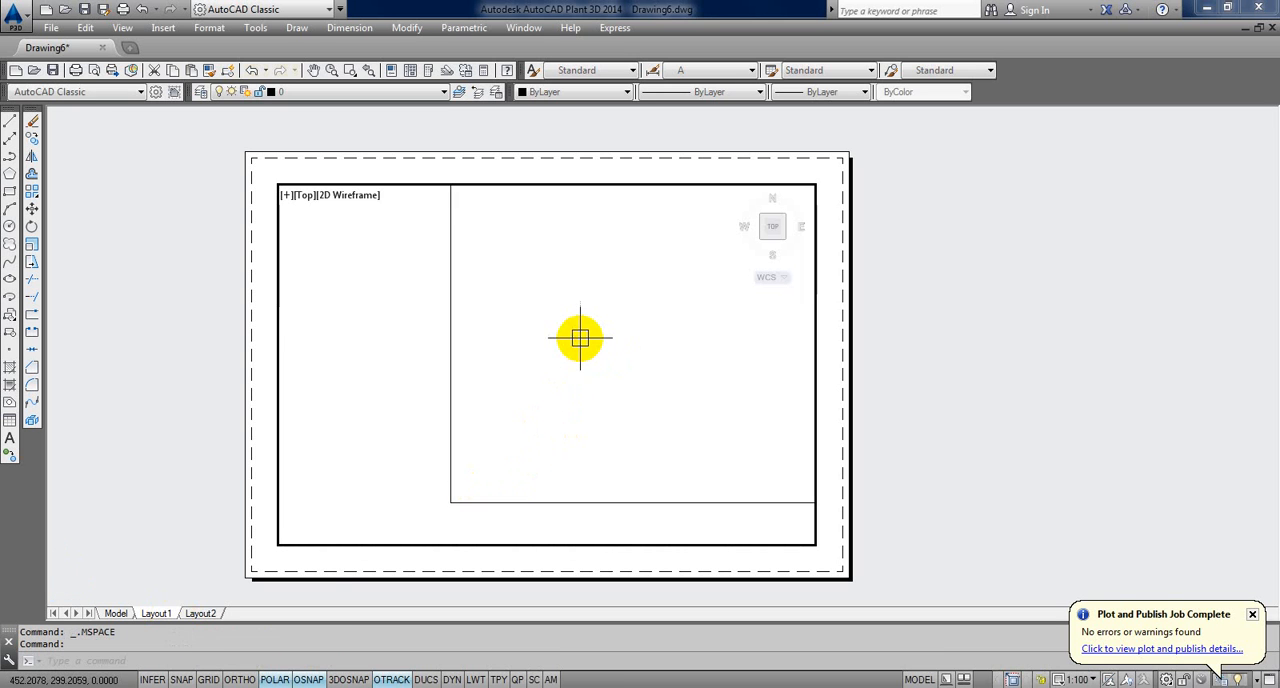
text(z)
key(Return)
text(e)
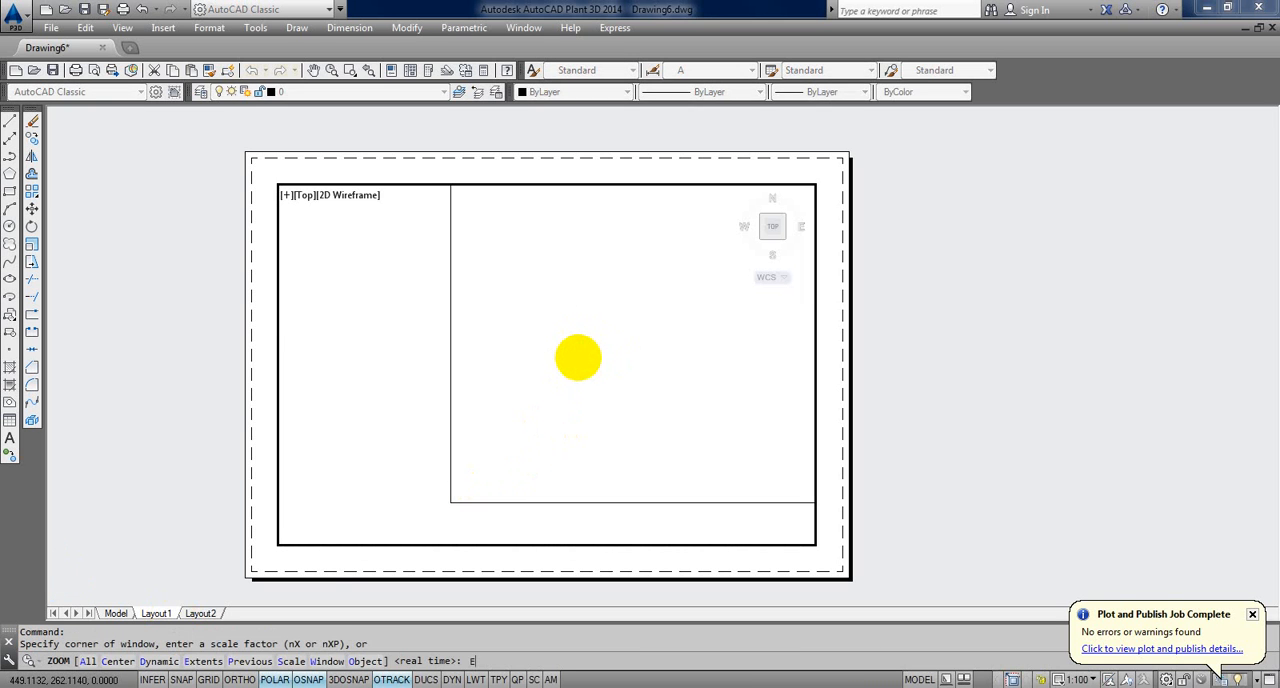
key(Return)
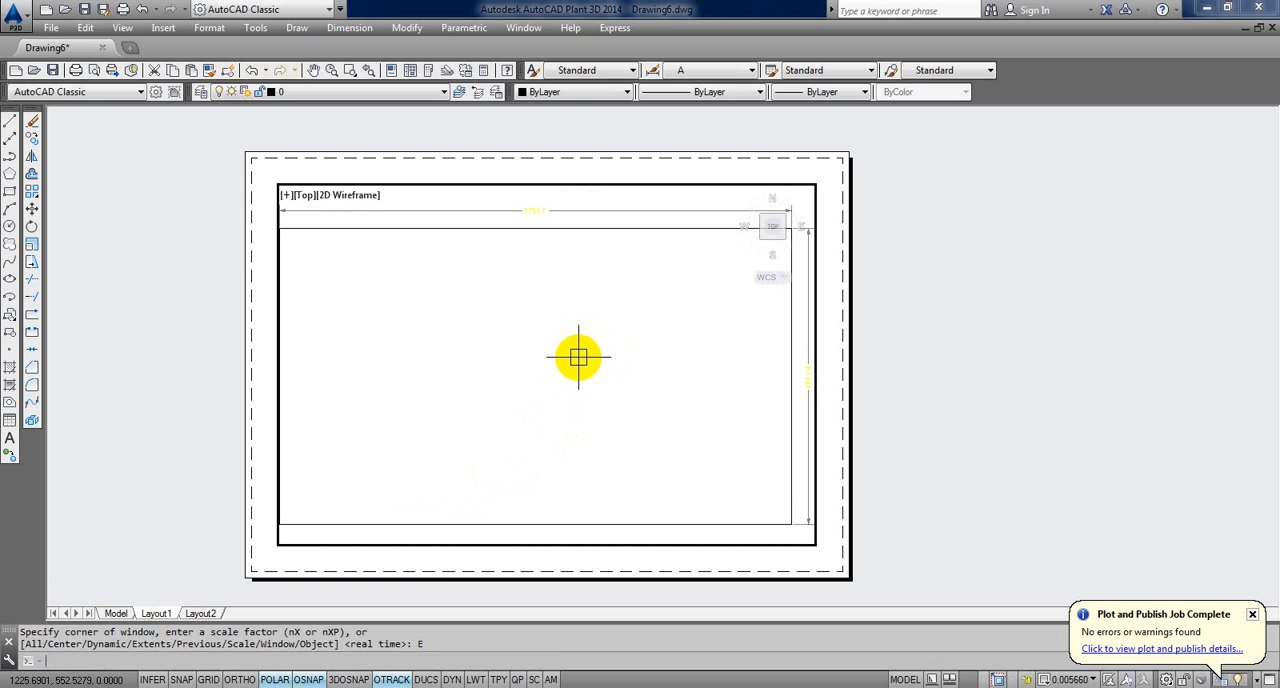
Step: Centre the dimensioned rectangle inside the viewport with real-time pan and zoom, and return to paper space
text(p)
key(Return)
drag(571, 357, 620, 367)
right_click(577, 353)
click(606, 403)
right_click(578, 340)
click(616, 378)
right_click(903, 308)
click(906, 305)
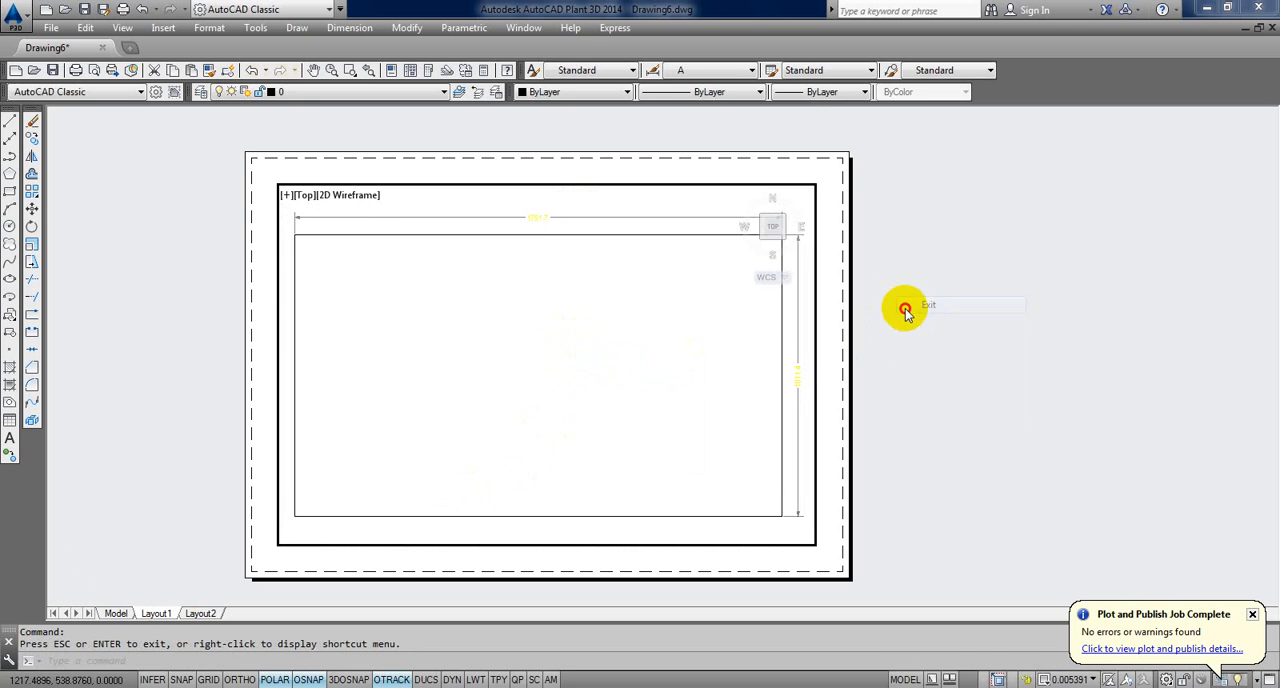
double_click(903, 309)
click(914, 420)
middle_drag(914, 420, 889, 423)
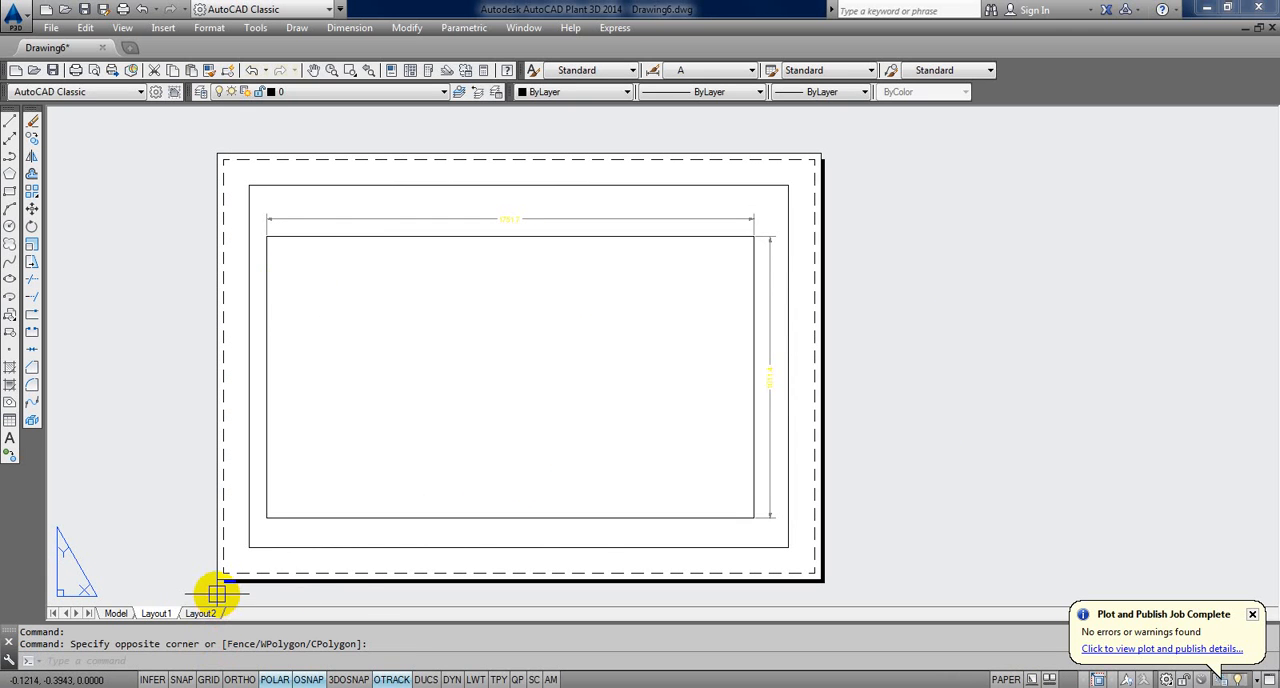
Step: Modify dimension style A so that its text colour is Blue
text(d)
key(Return)
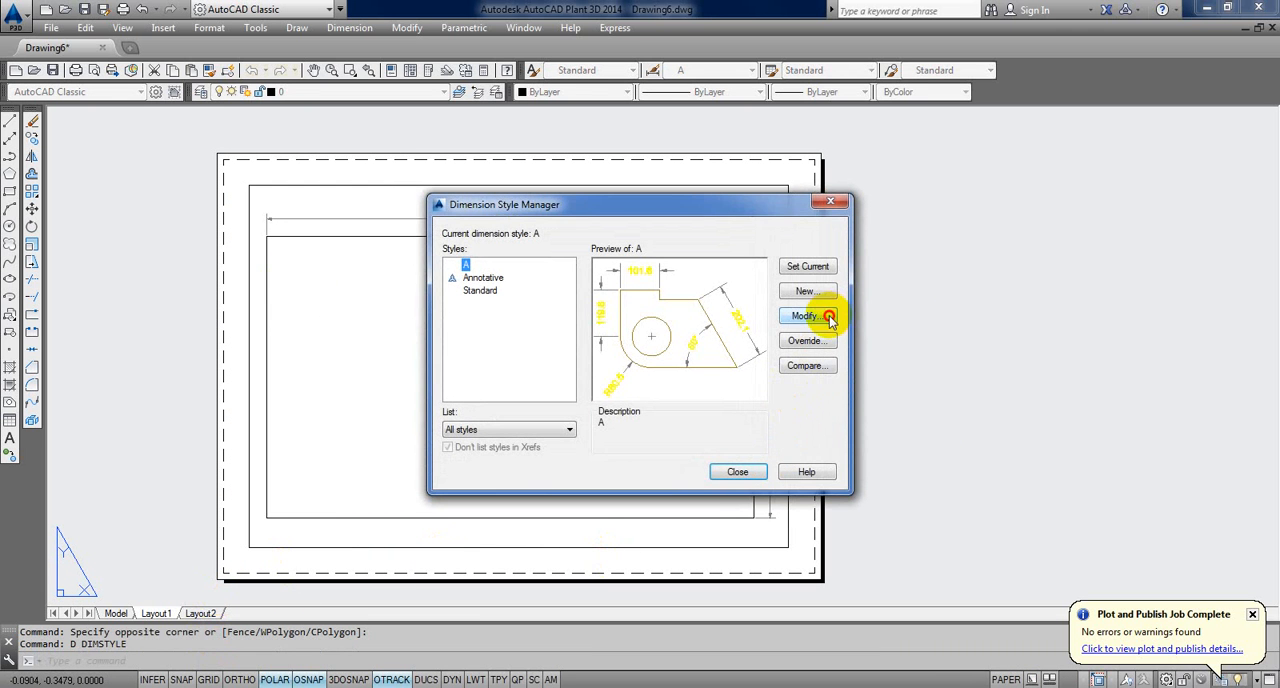
click(551, 174)
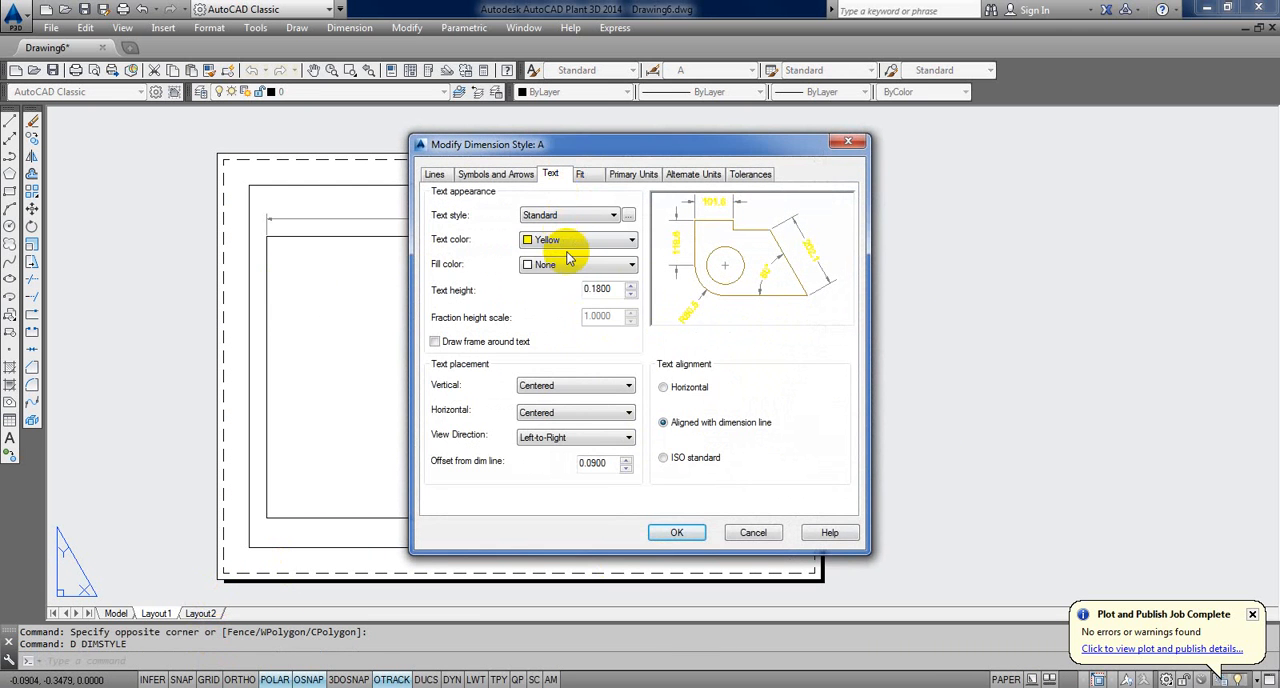
click(569, 247)
click(543, 336)
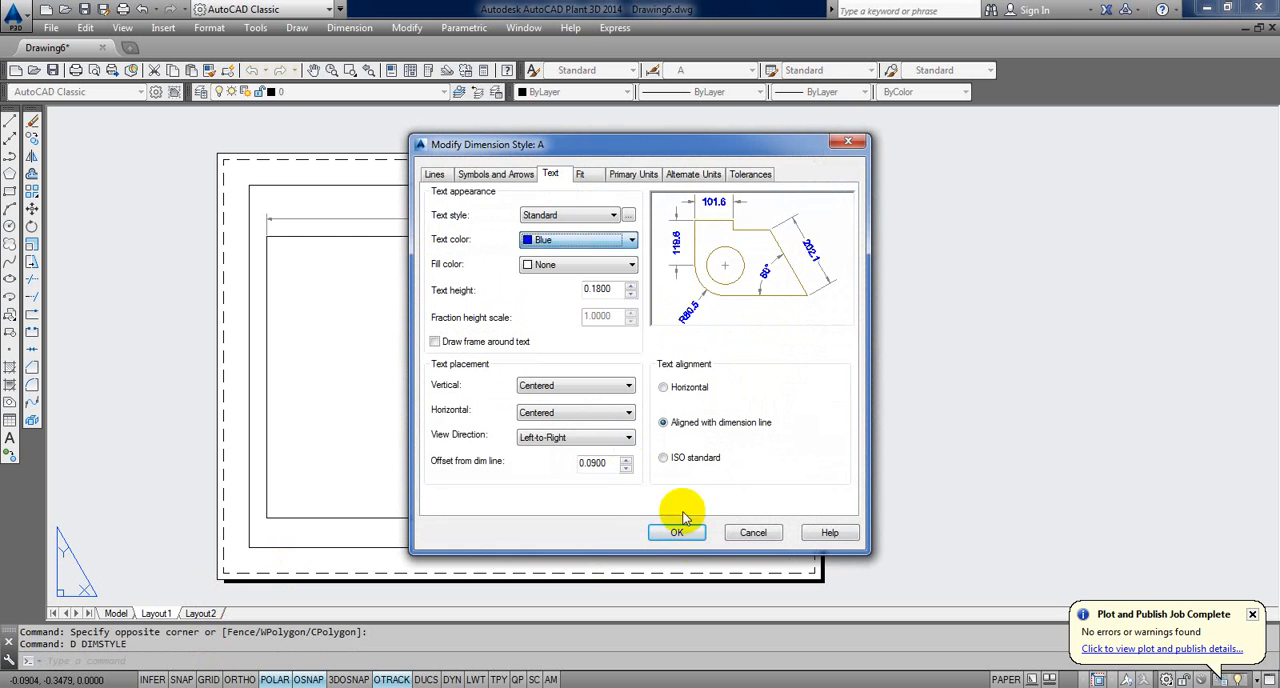
click(695, 533)
click(745, 470)
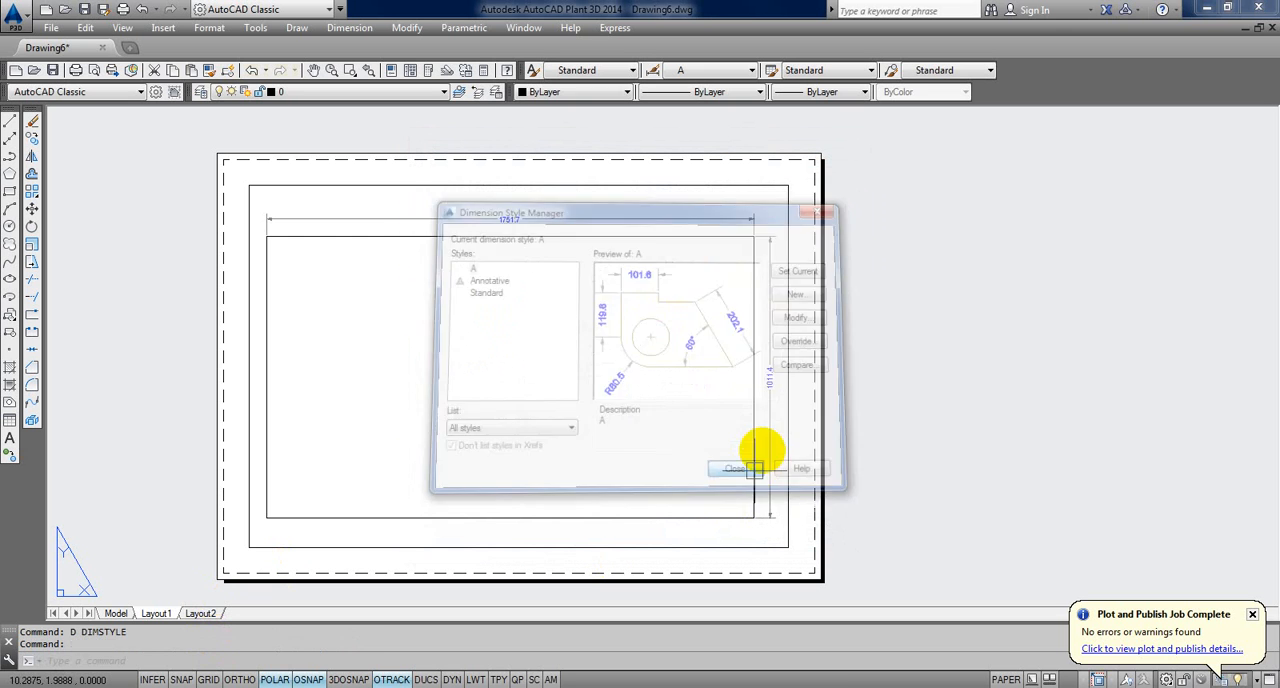
click(959, 373)
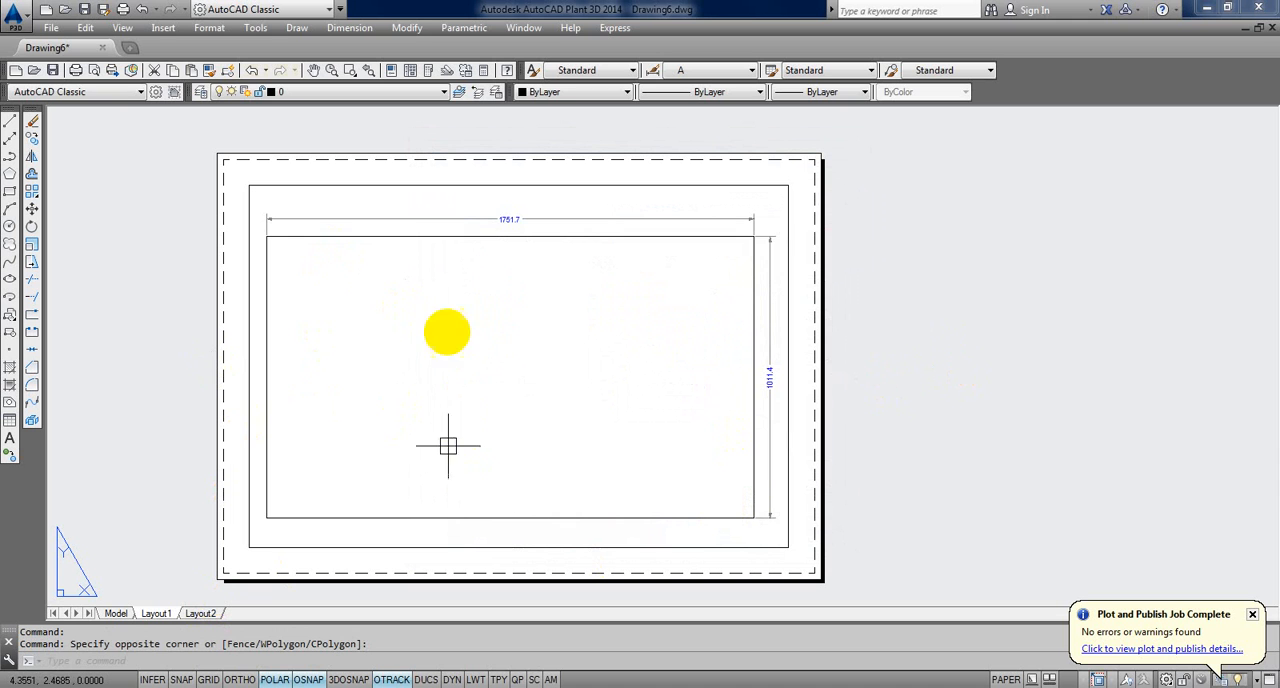
Step: List the scale of the Layout1 viewport with the List Viewport Scale express tool and read the reported ratio
click(610, 29)
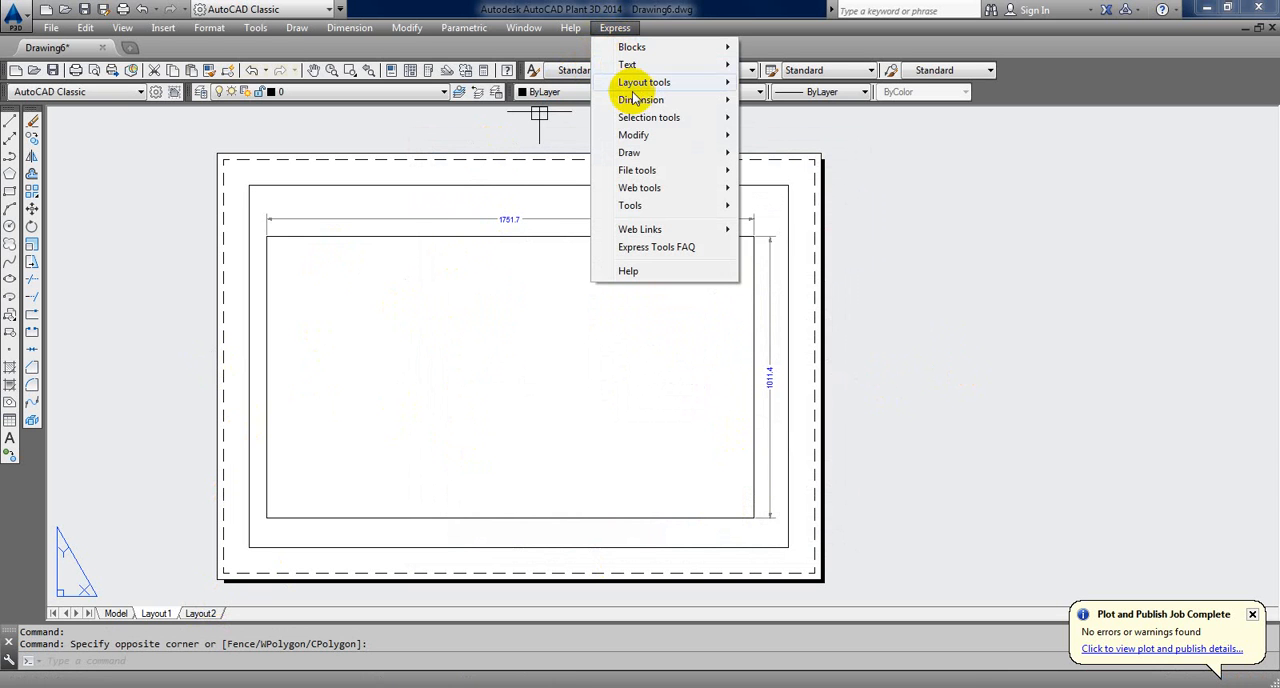
mouse_move(657, 86)
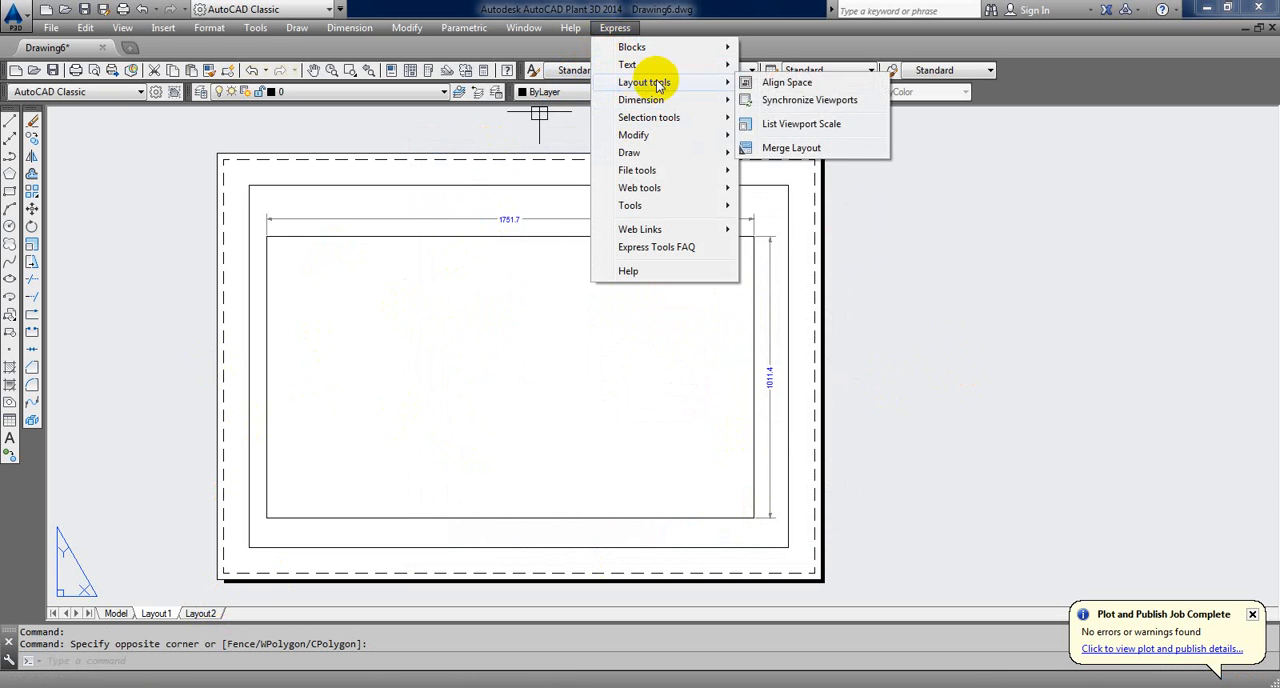
click(790, 126)
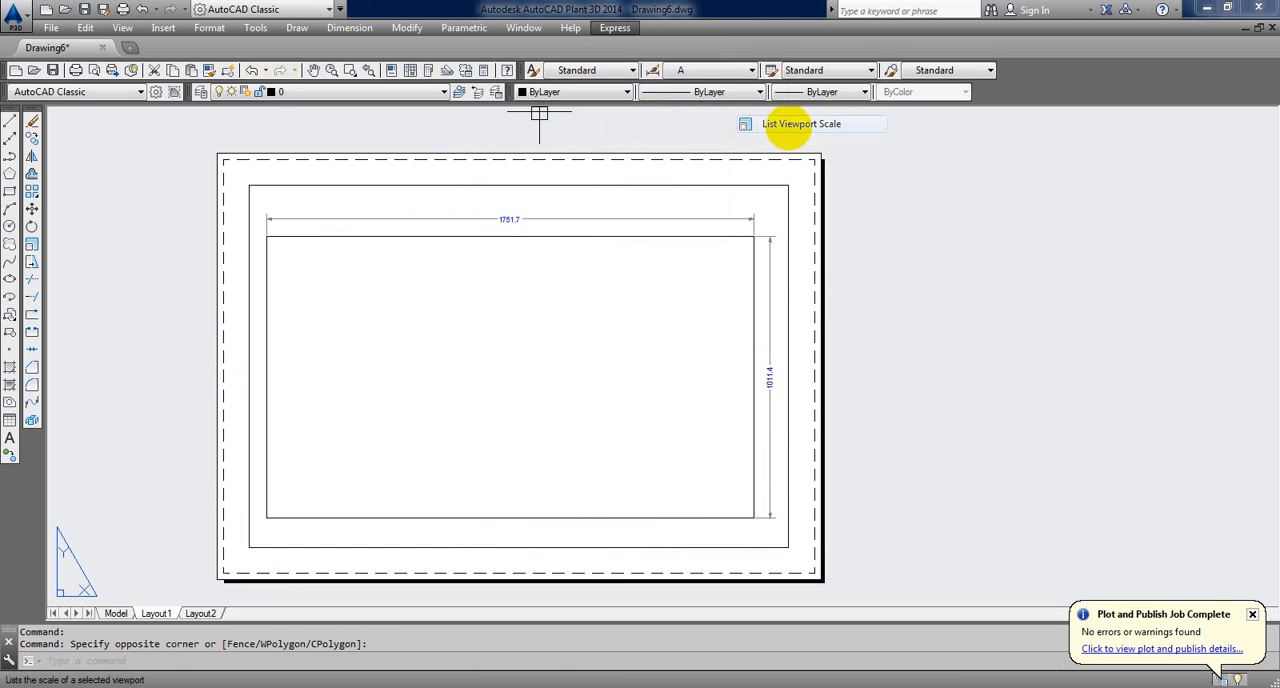
click(750, 186)
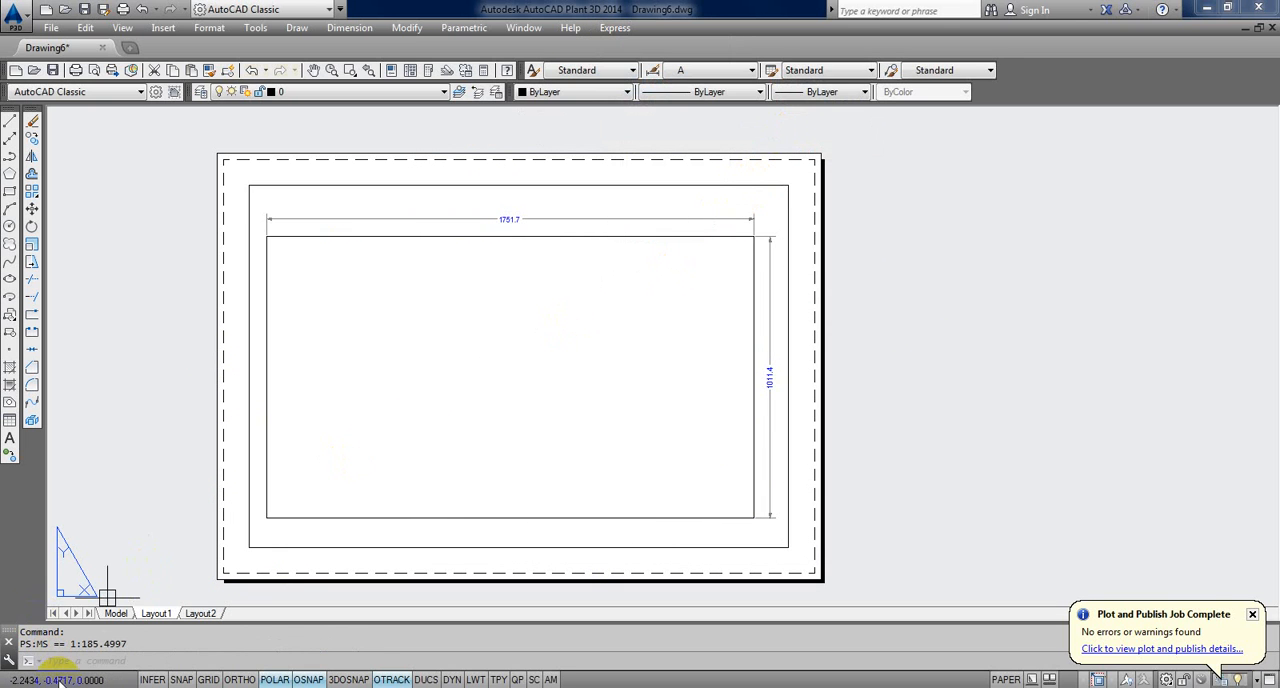
drag(82, 644, 135, 644)
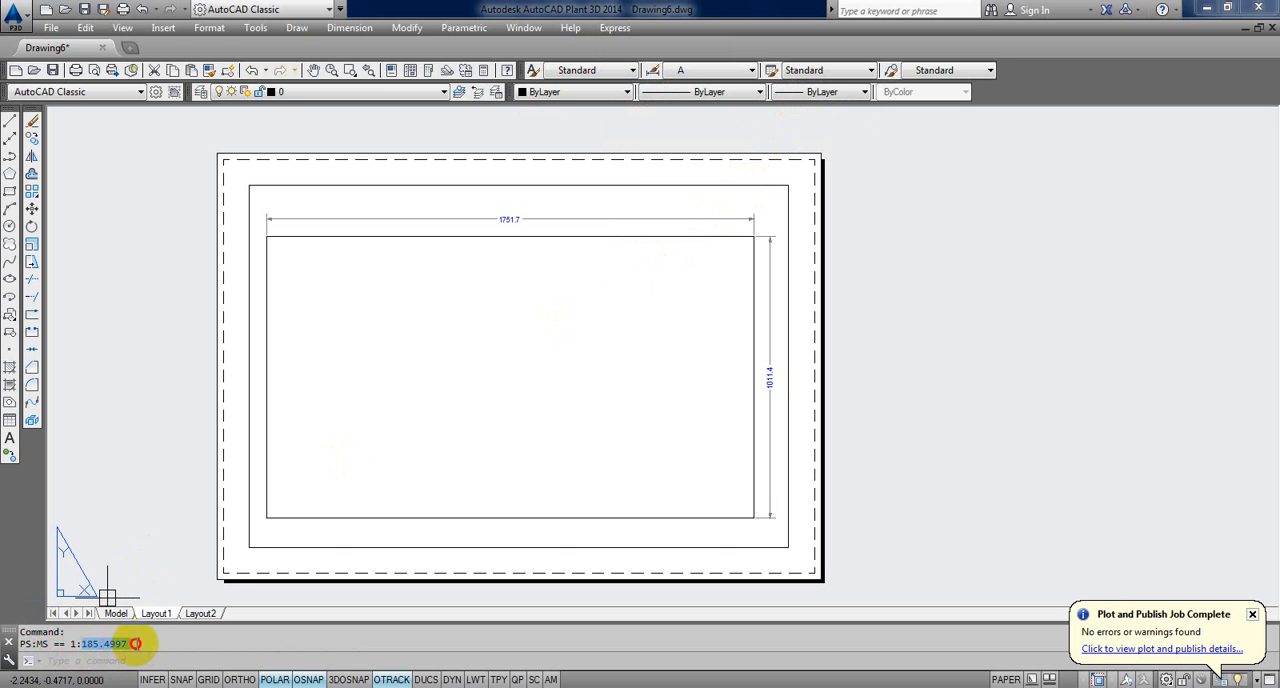
Step: Activate model space inside the Layout1 viewport, set its zoom scale to 1/200XP, and return to paper space
double_click(446, 330)
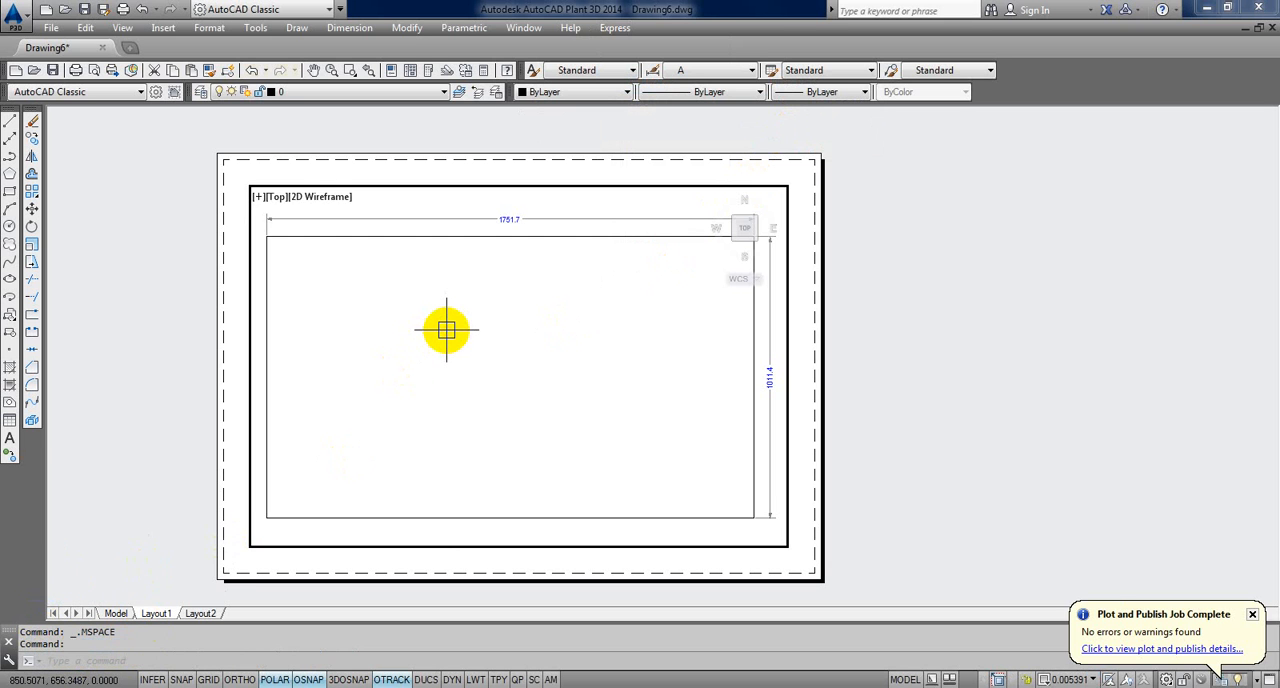
text(z)
key(Return)
text(1/)
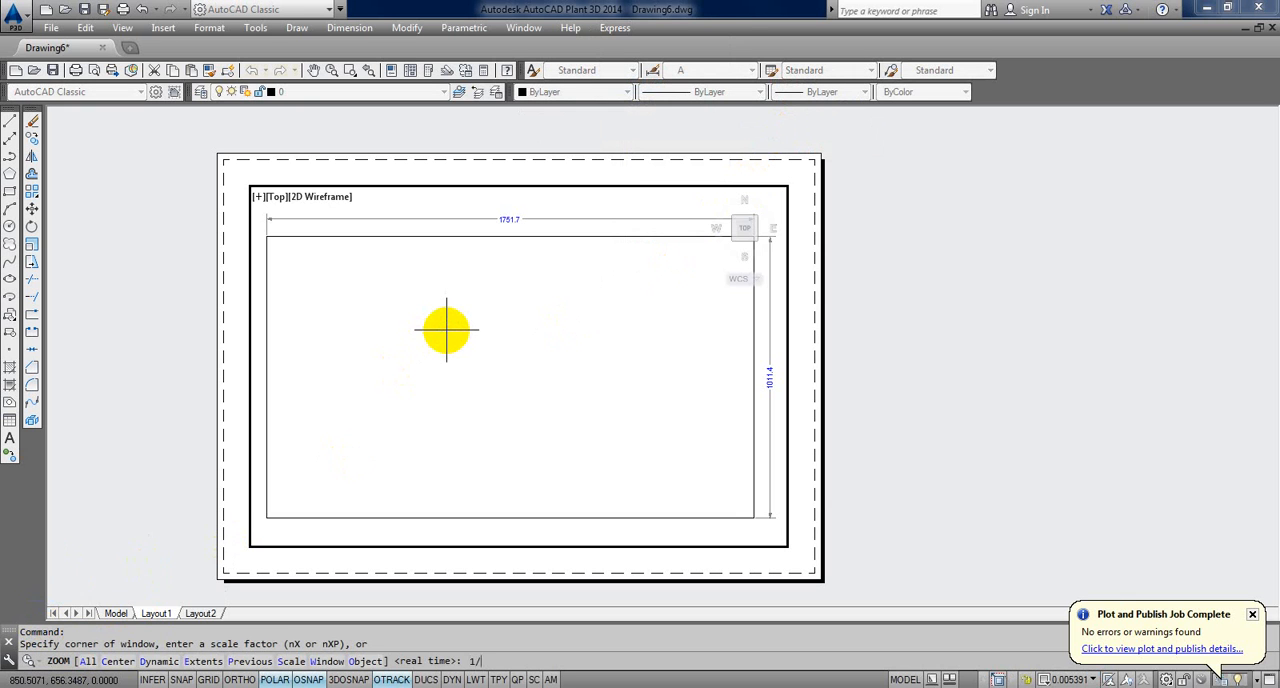
text(200XP)
key(Return)
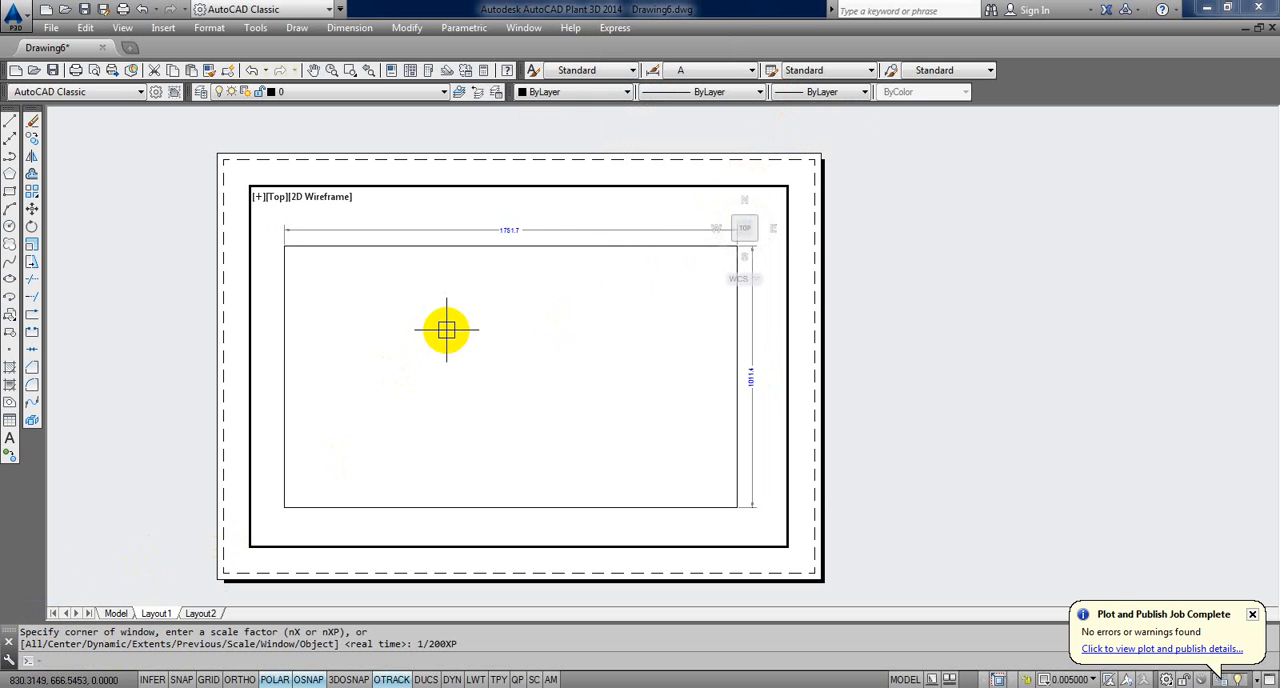
text(Ps)
key(Return)
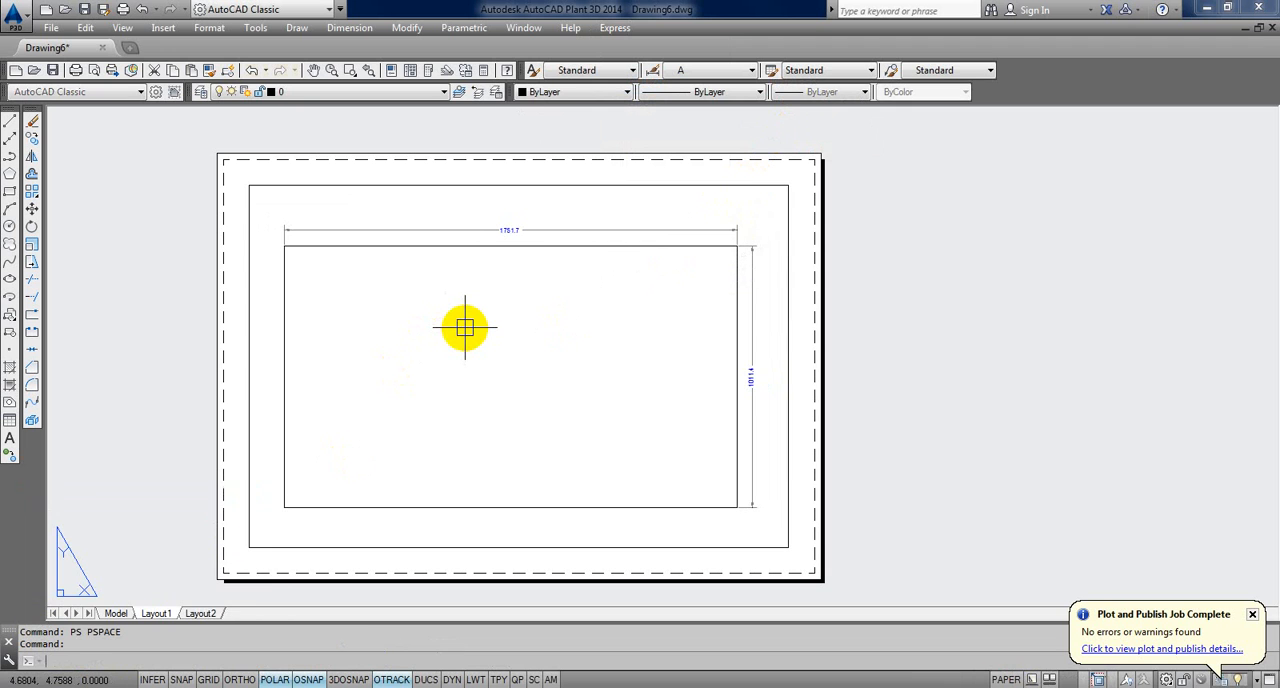
Step: Pan the rectangle slightly inside the viewport to centre it, and return to paper space
double_click(464, 327)
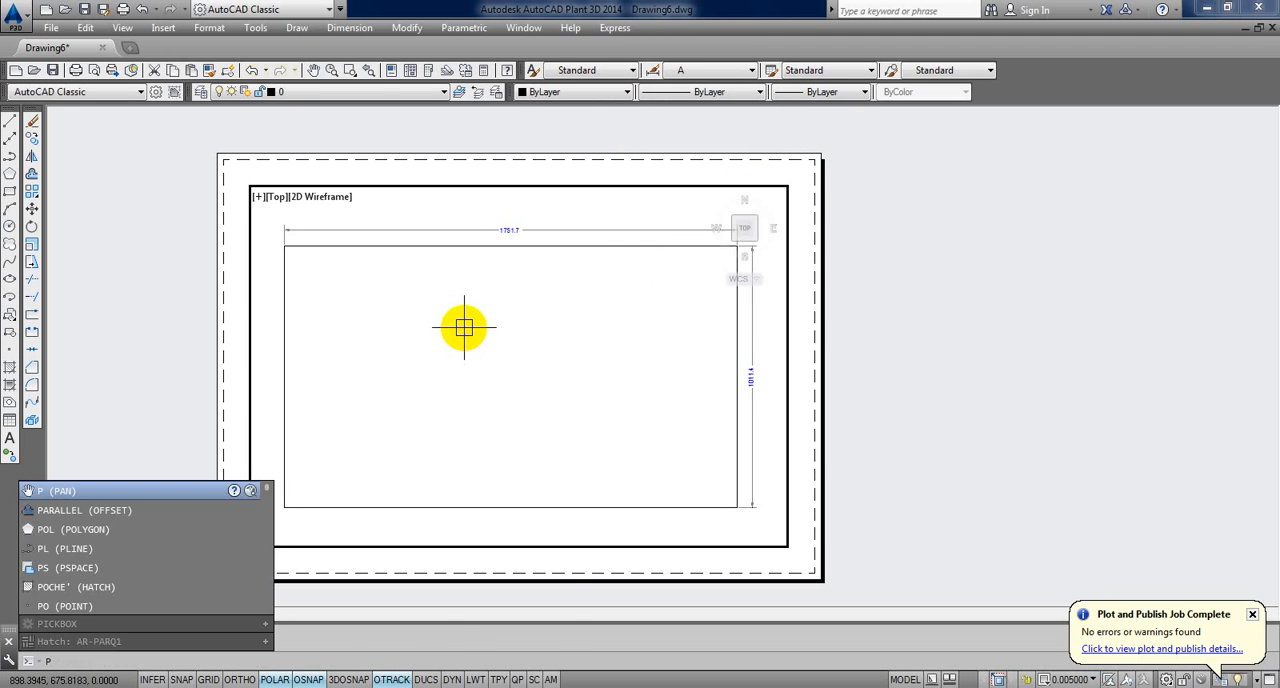
key(Return)
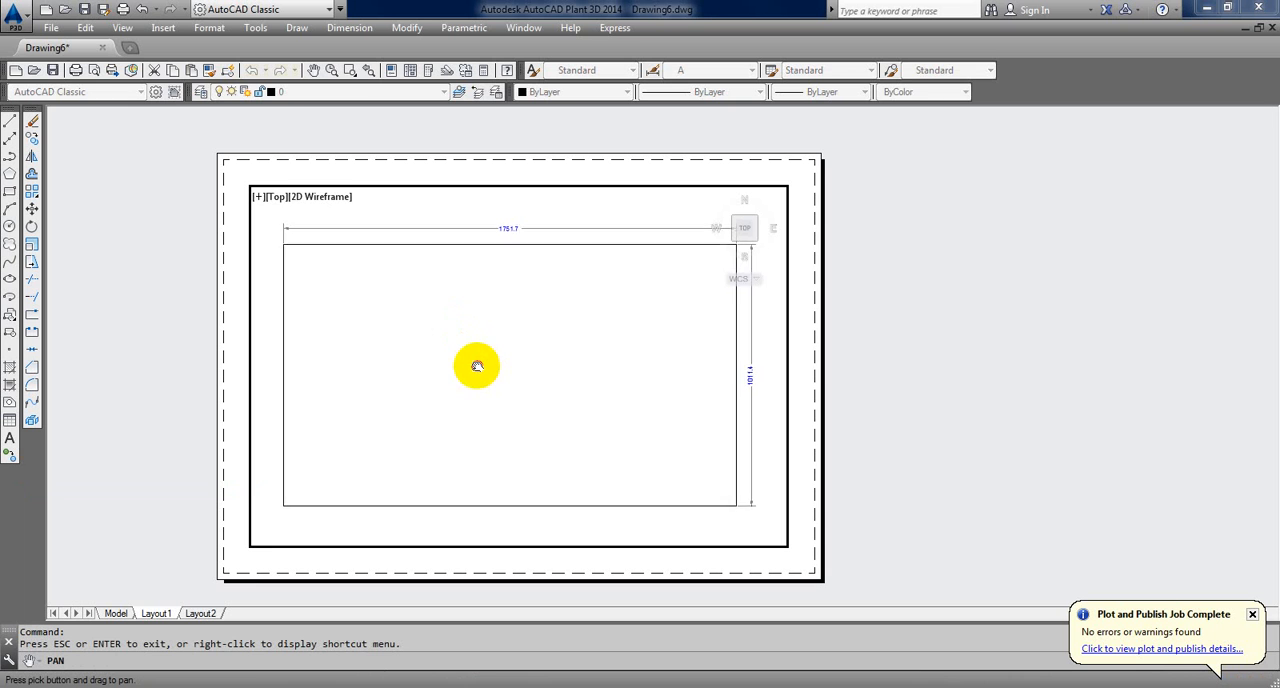
drag(478, 368, 480, 369)
right_click(870, 243)
click(876, 242)
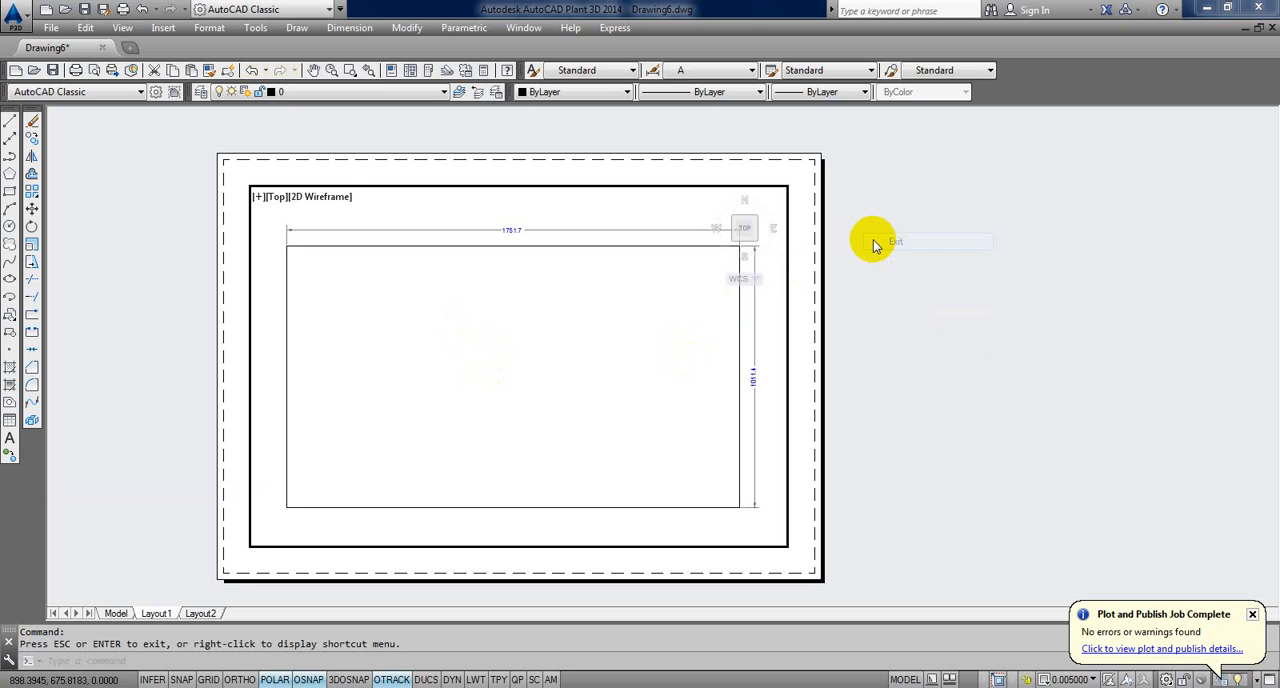
double_click(873, 240)
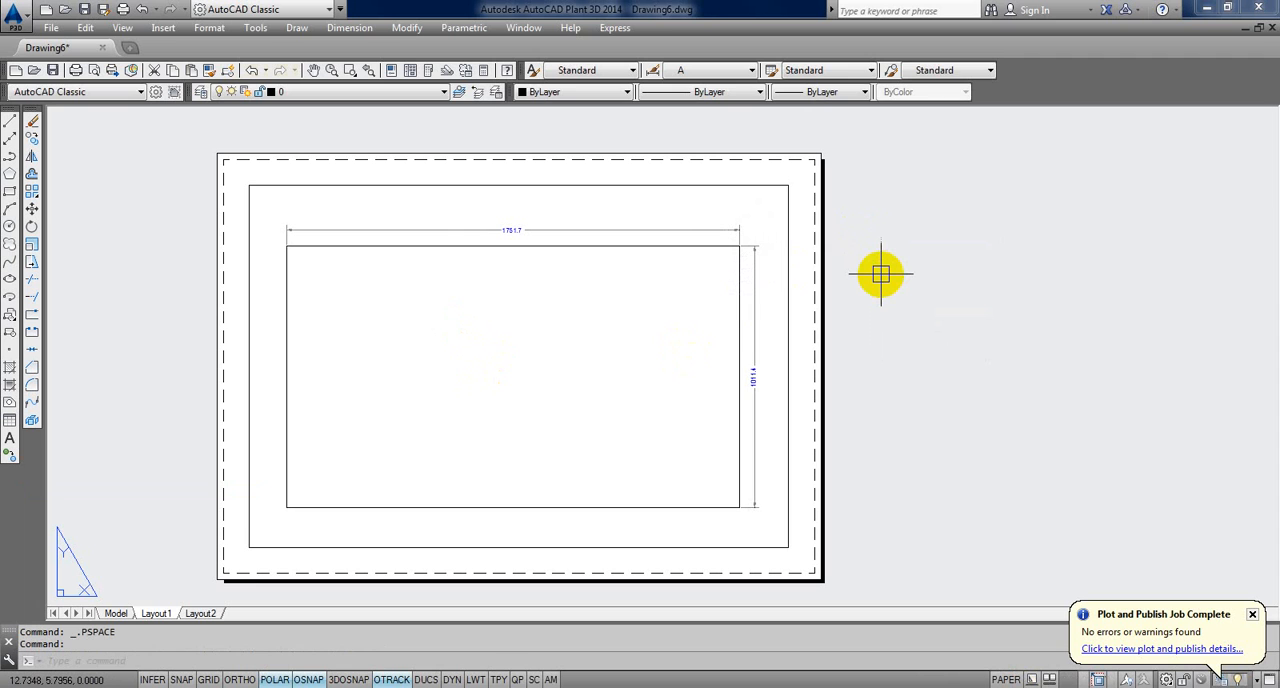
Step: Turn on view locking for the Layout1 viewport with MVIEW
key(Return)
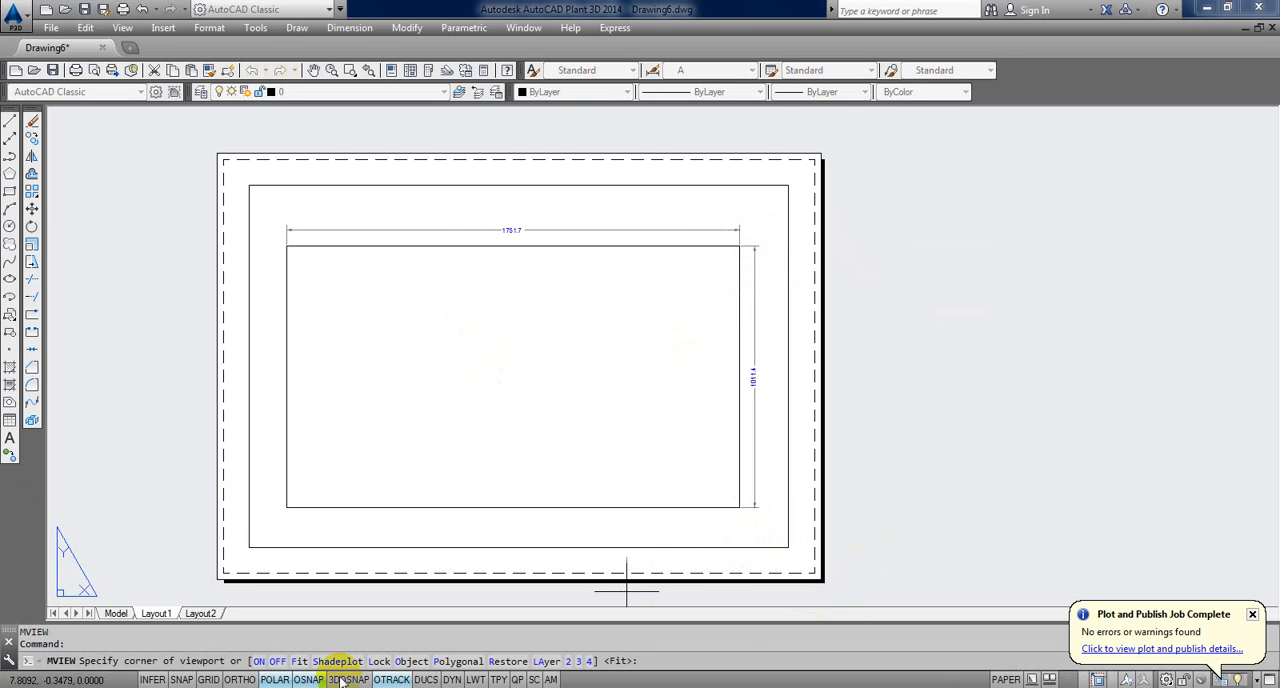
click(381, 661)
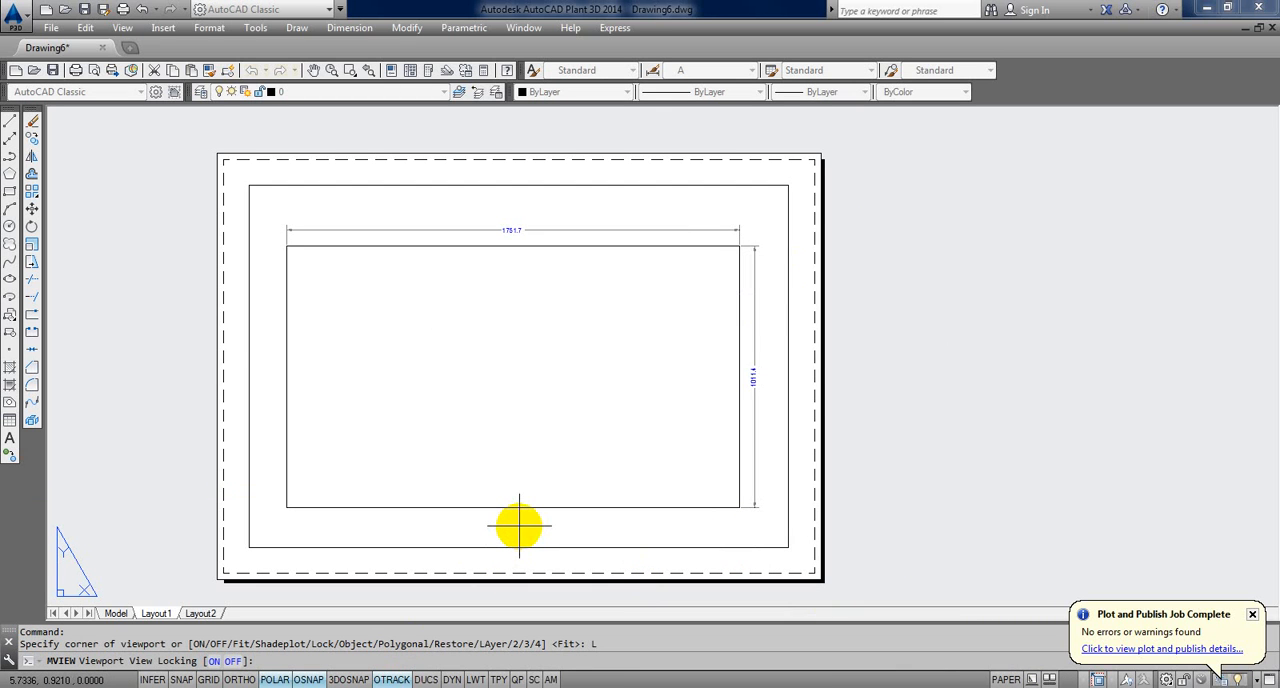
key(Return)
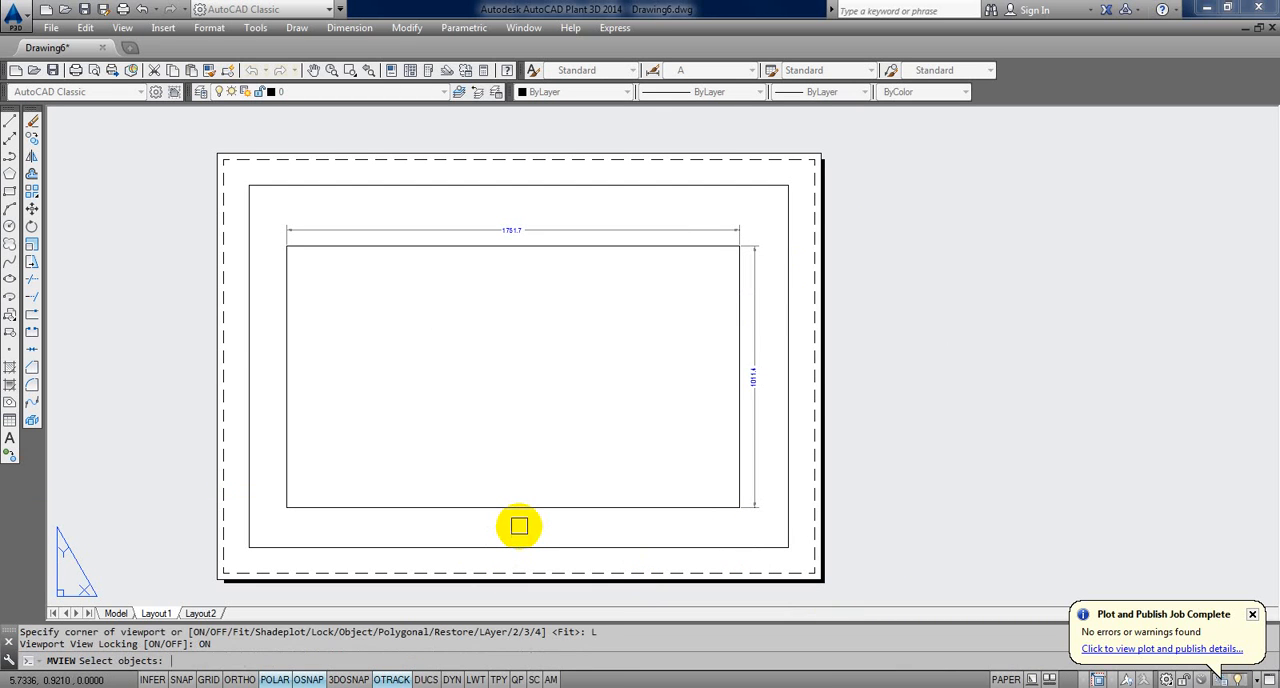
click(791, 452)
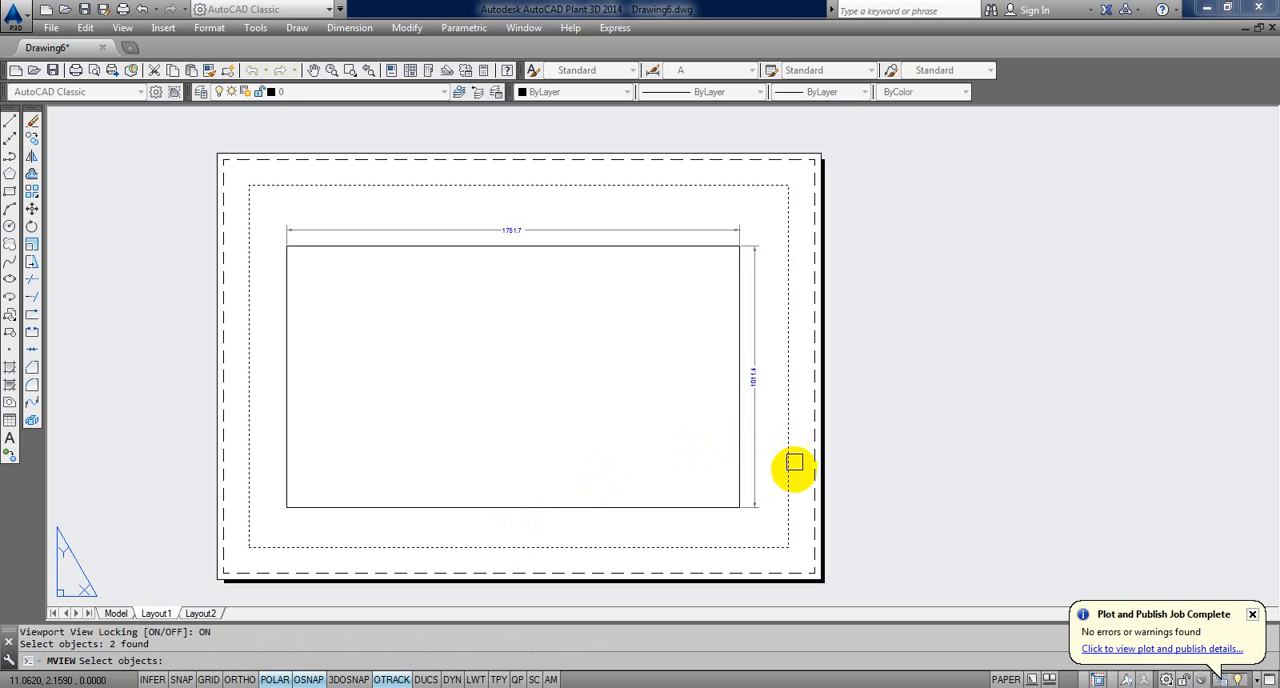
middle_drag(851, 437, 834, 428)
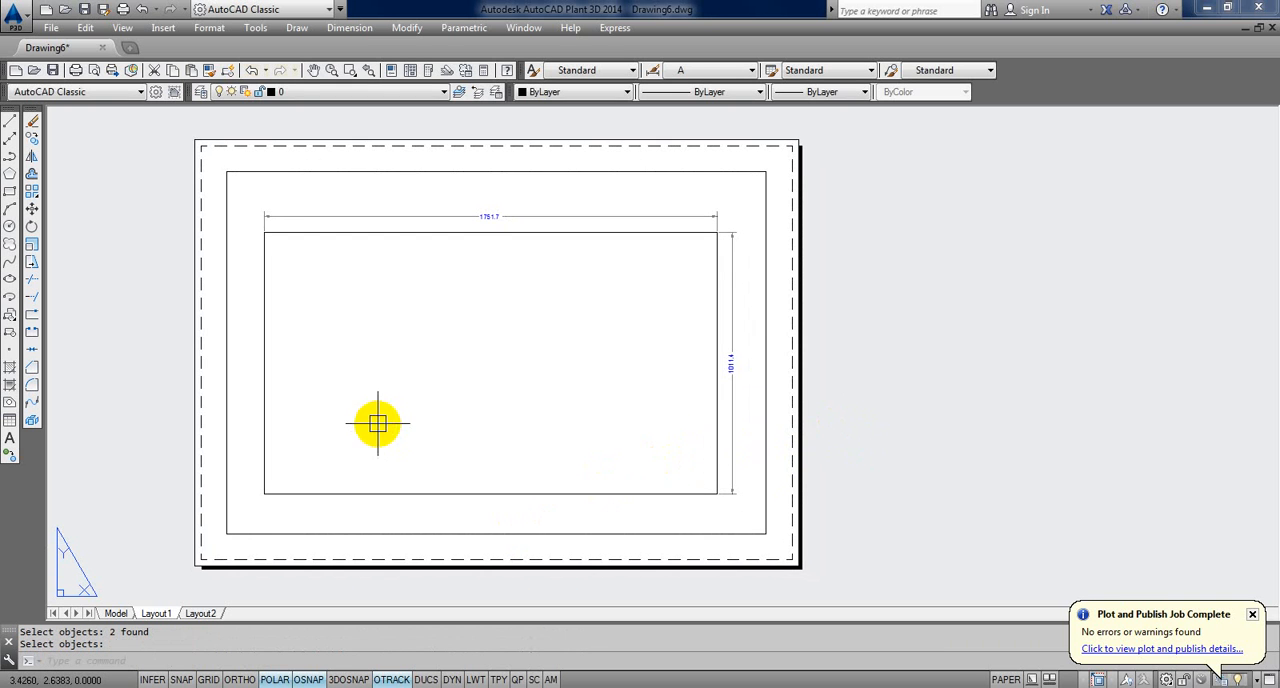
Step: Test the locked viewport by activating its model space and zooming in and out, and return to paper space
double_click(417, 365)
scroll(415, 370, up, 4)
scroll(415, 370, down, 6)
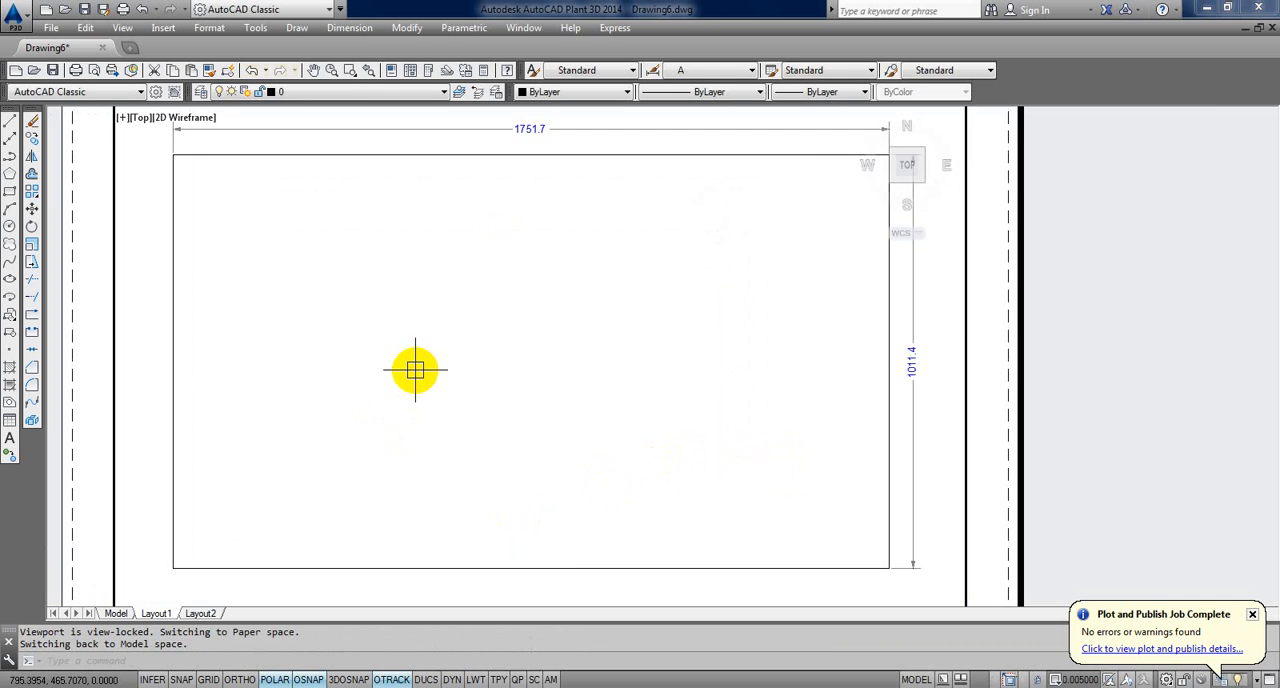
scroll(415, 370, up, 4)
scroll(415, 370, down, 2)
scroll(415, 370, up, 2)
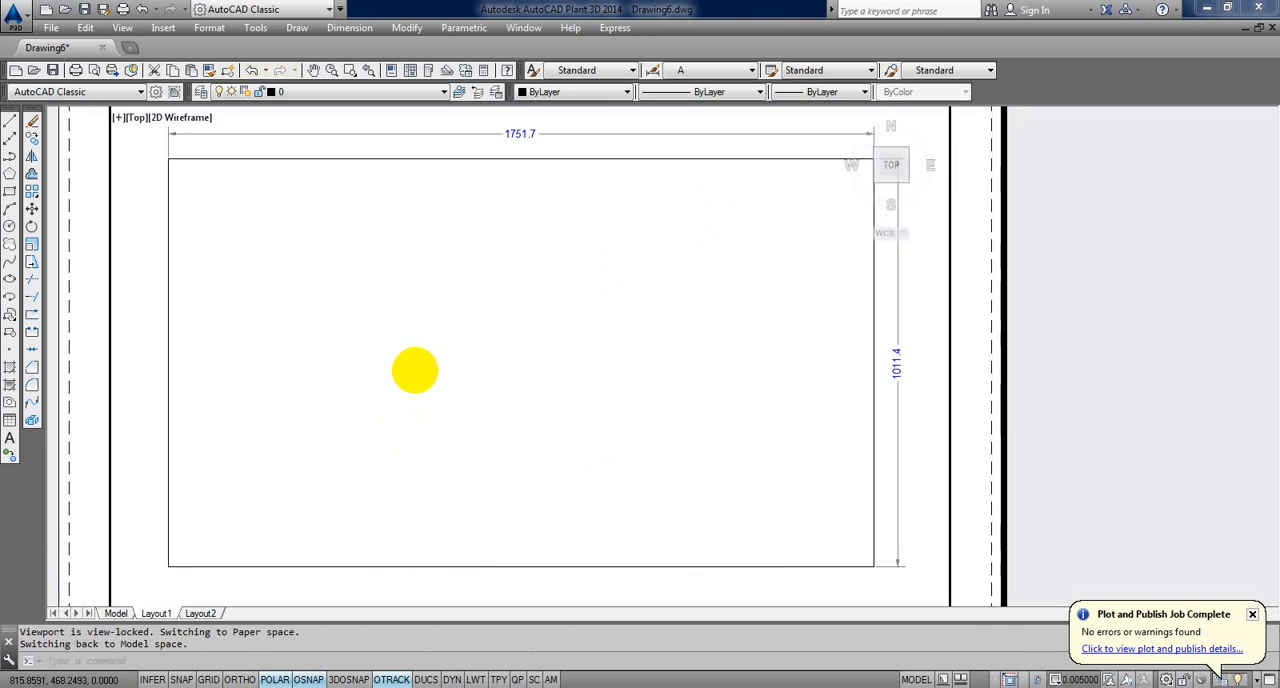
scroll(415, 370, down, 4)
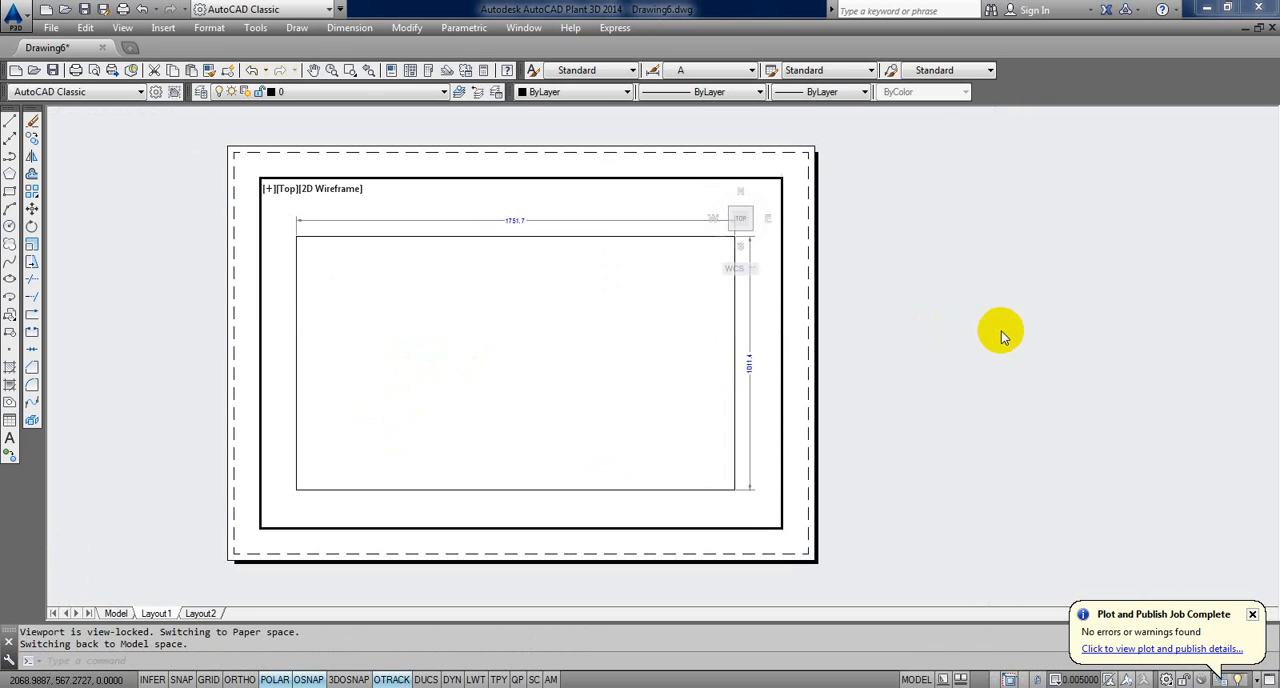
double_click(927, 364)
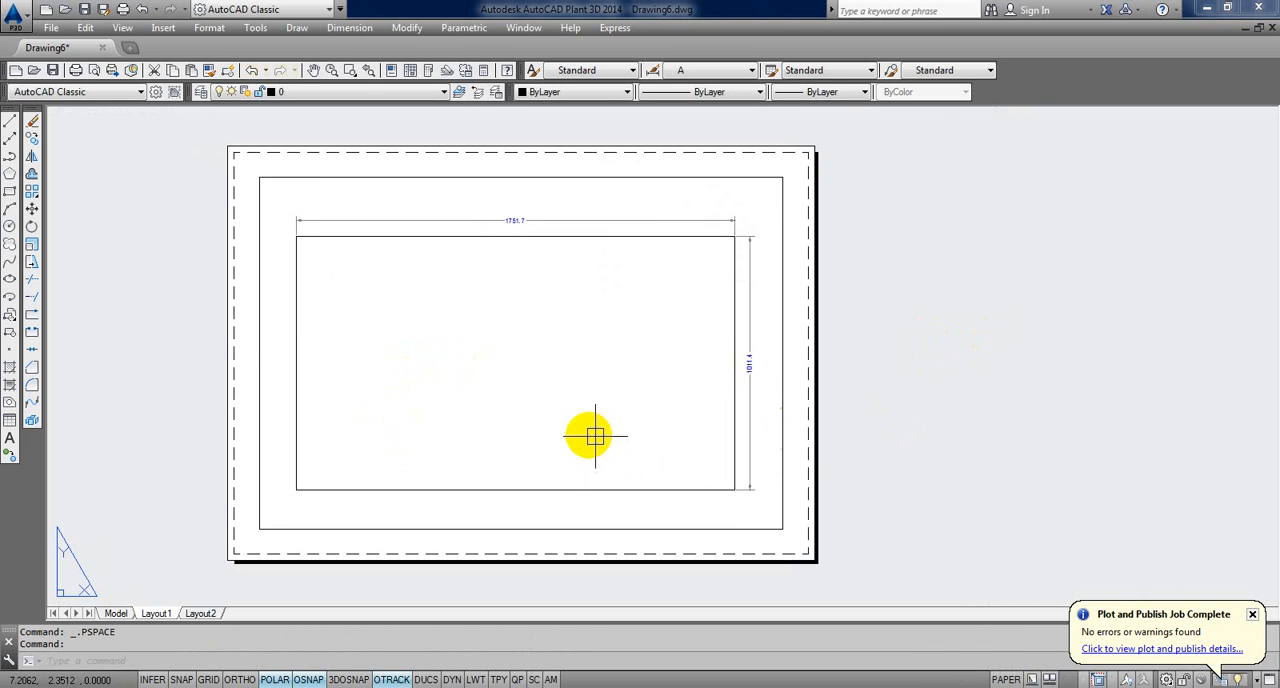
click(505, 403)
click(505, 403)
double_click(838, 430)
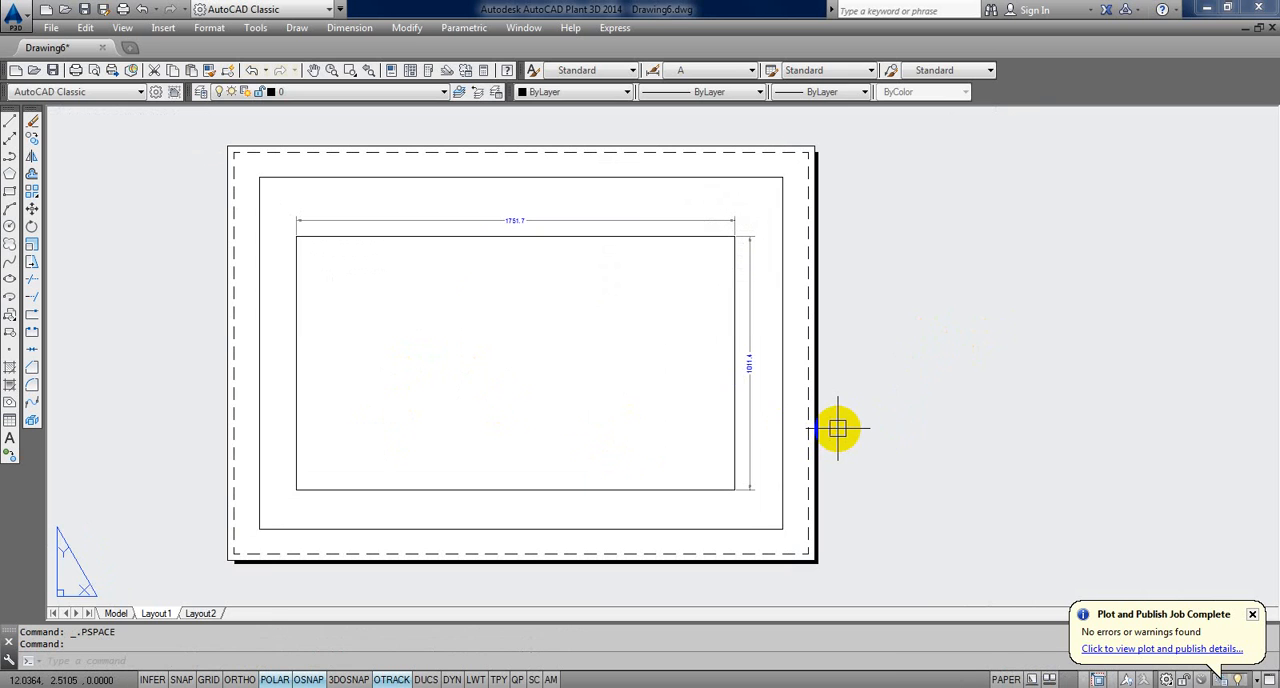
Step: Turn off view locking for the Layout1 viewport with MVIEW
text(MV)
key(Return)
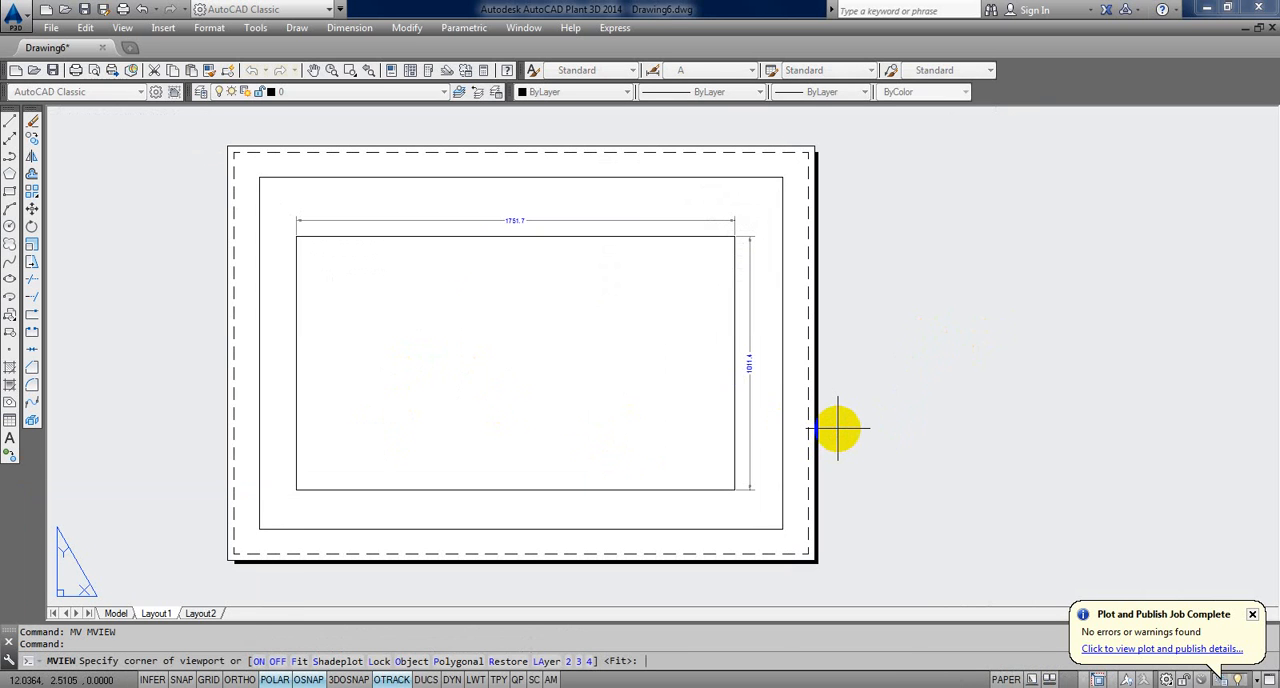
text(L)
key(Return)
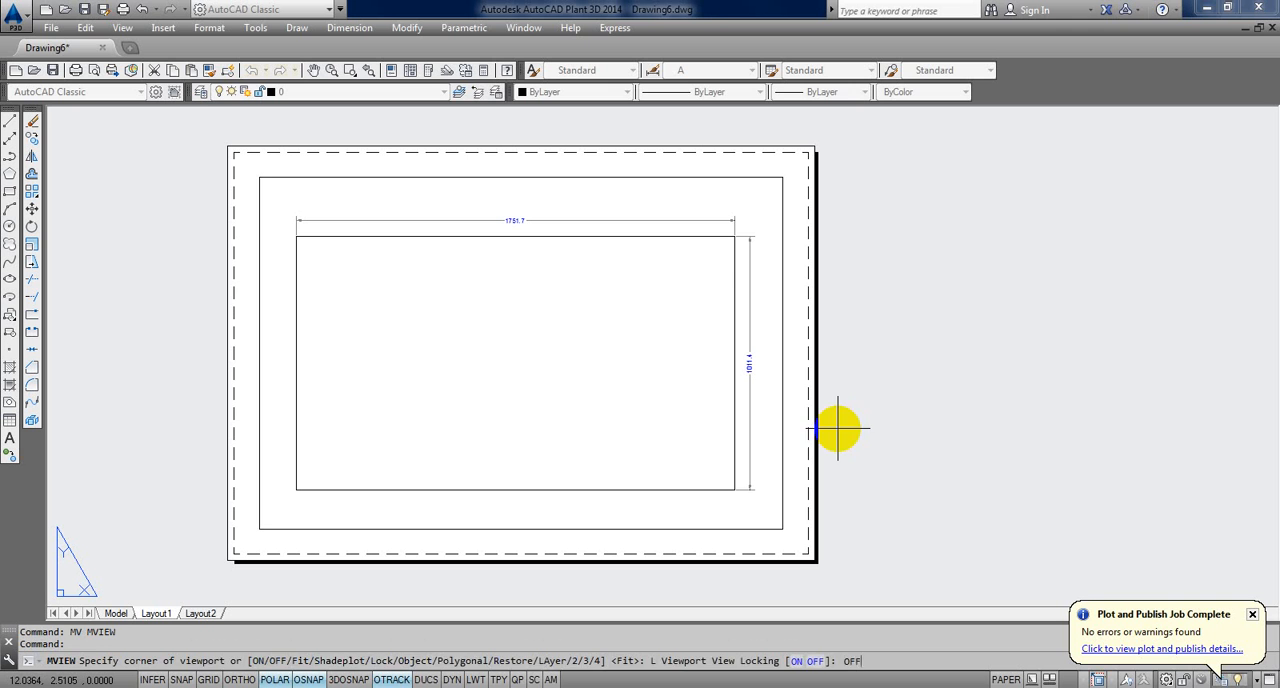
text(OFF)
key(Return)
click(784, 424)
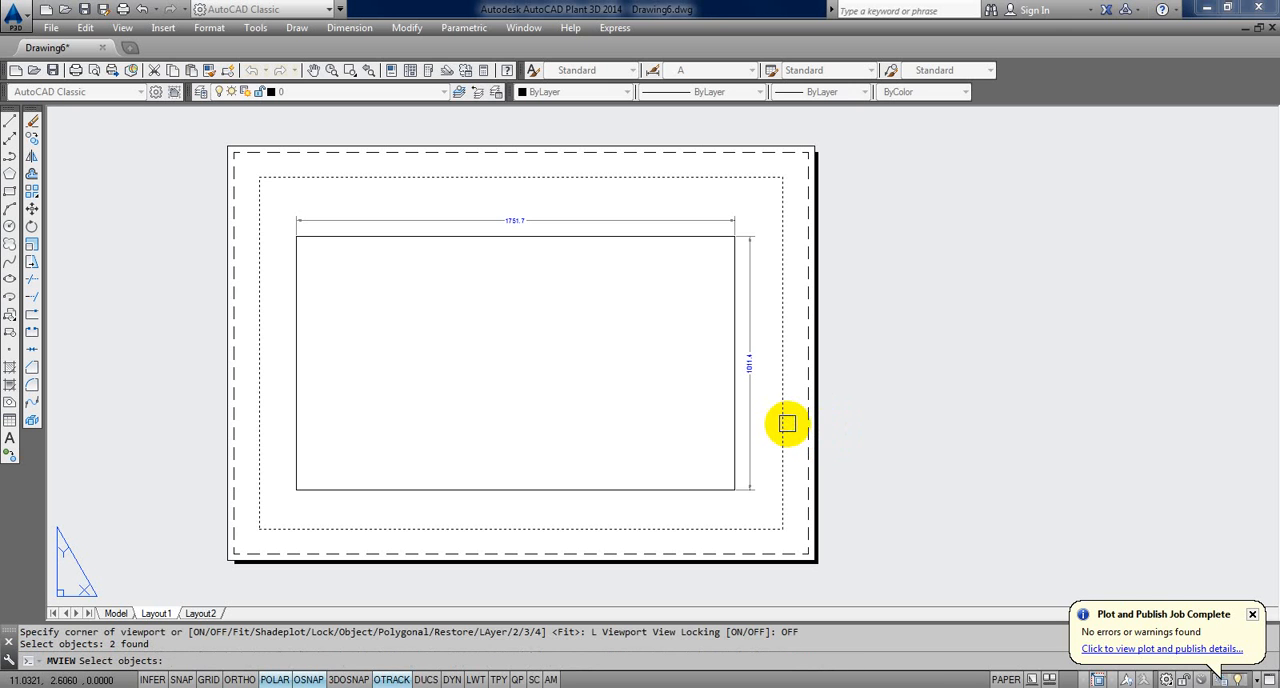
key(Return)
Step: Test zooming in and out in model space inside the unlocked viewport, and return to paper space
double_click(669, 423)
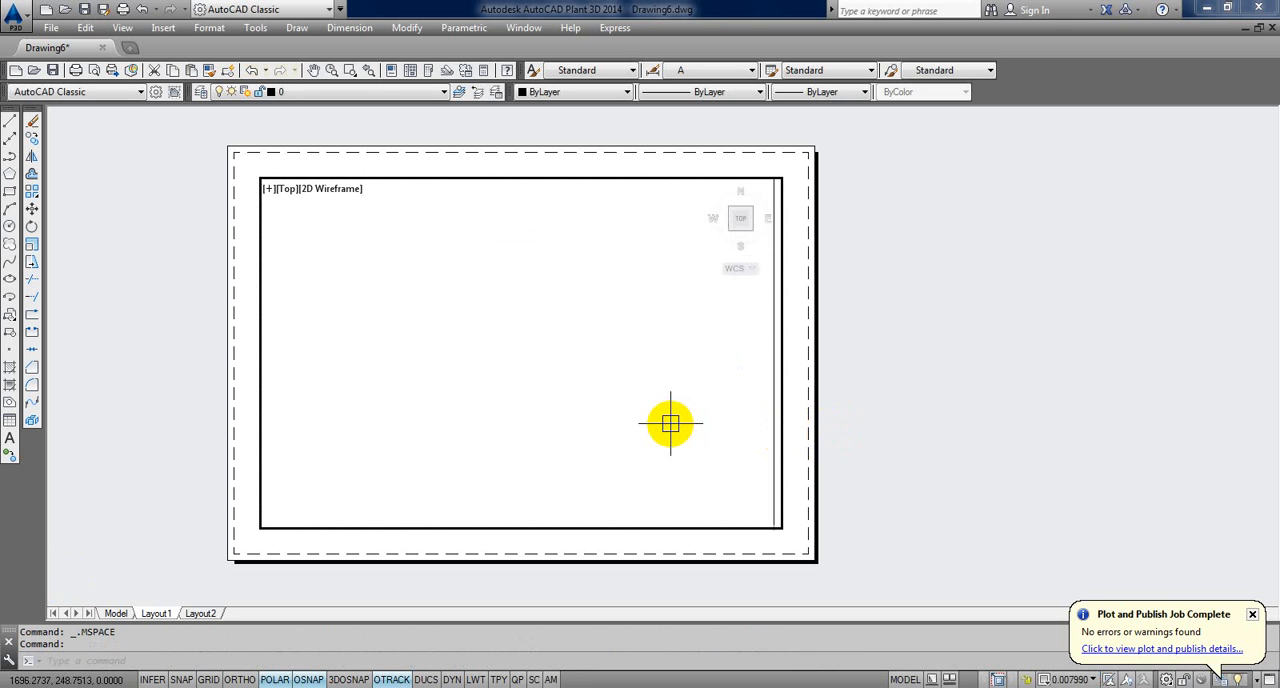
scroll(669, 423, down, 2)
middle_click(669, 423)
middle_click(669, 423)
double_click(955, 441)
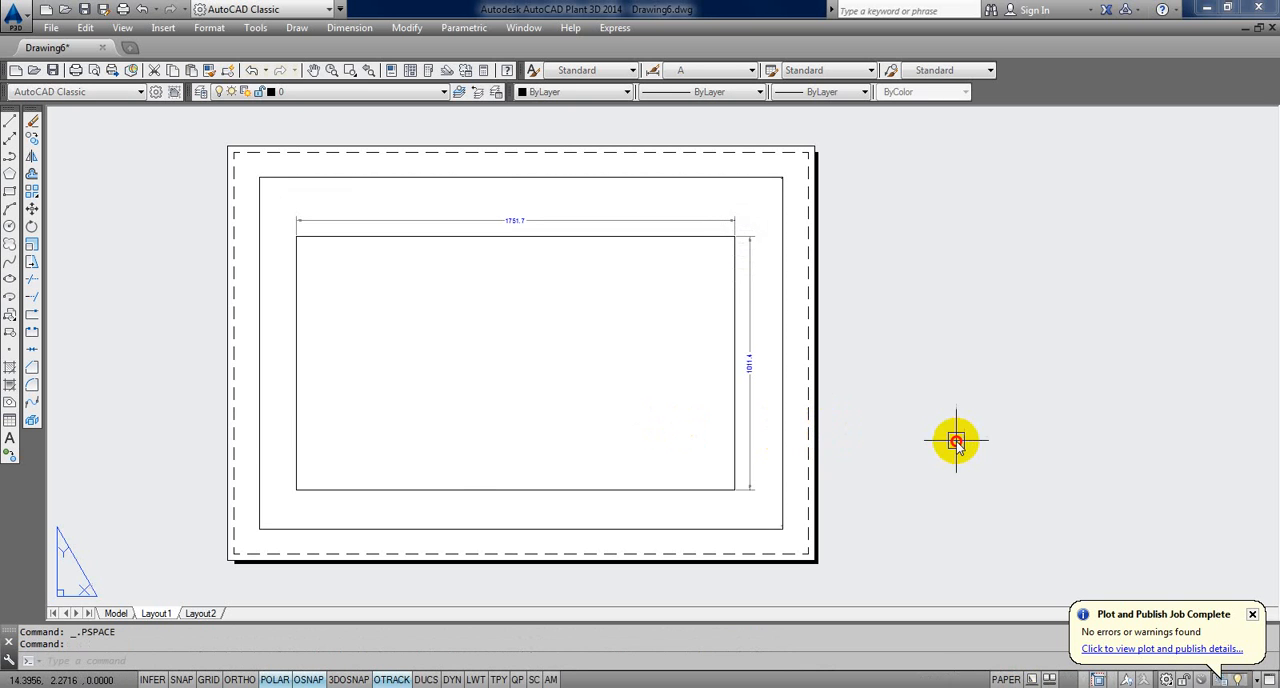
scroll(850, 443, down, 2)
scroll(843, 441, up, 2)
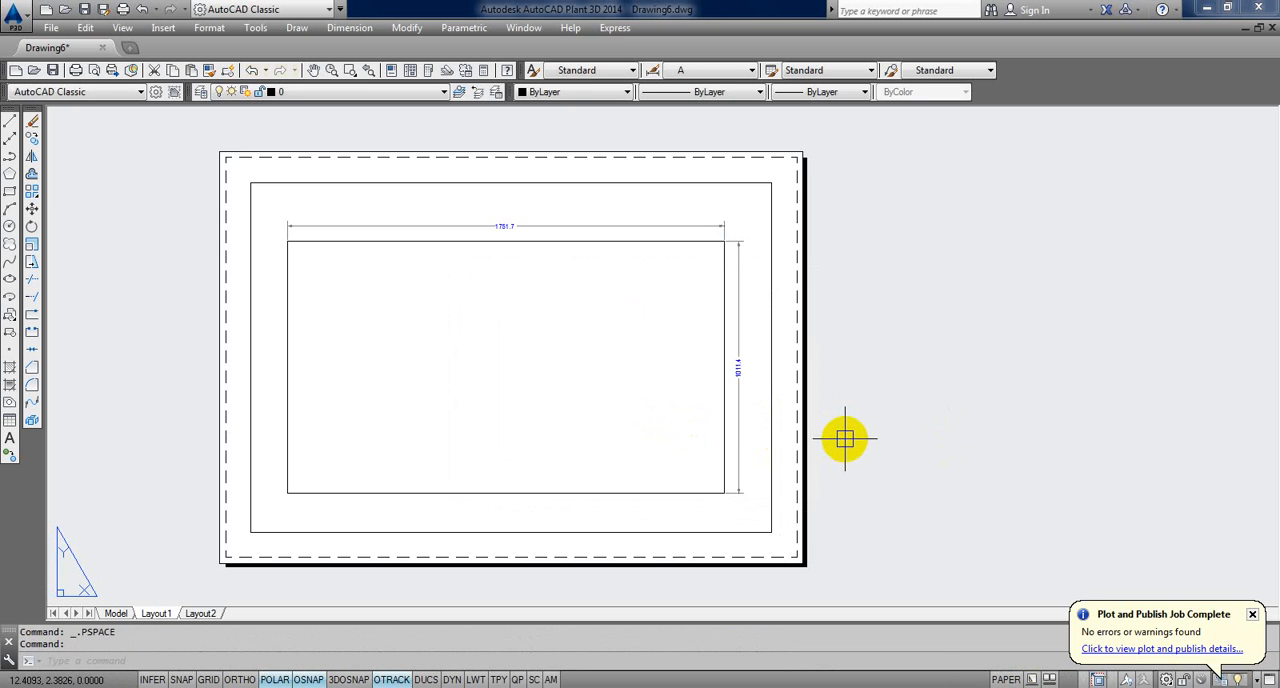
middle_drag(763, 433, 766, 452)
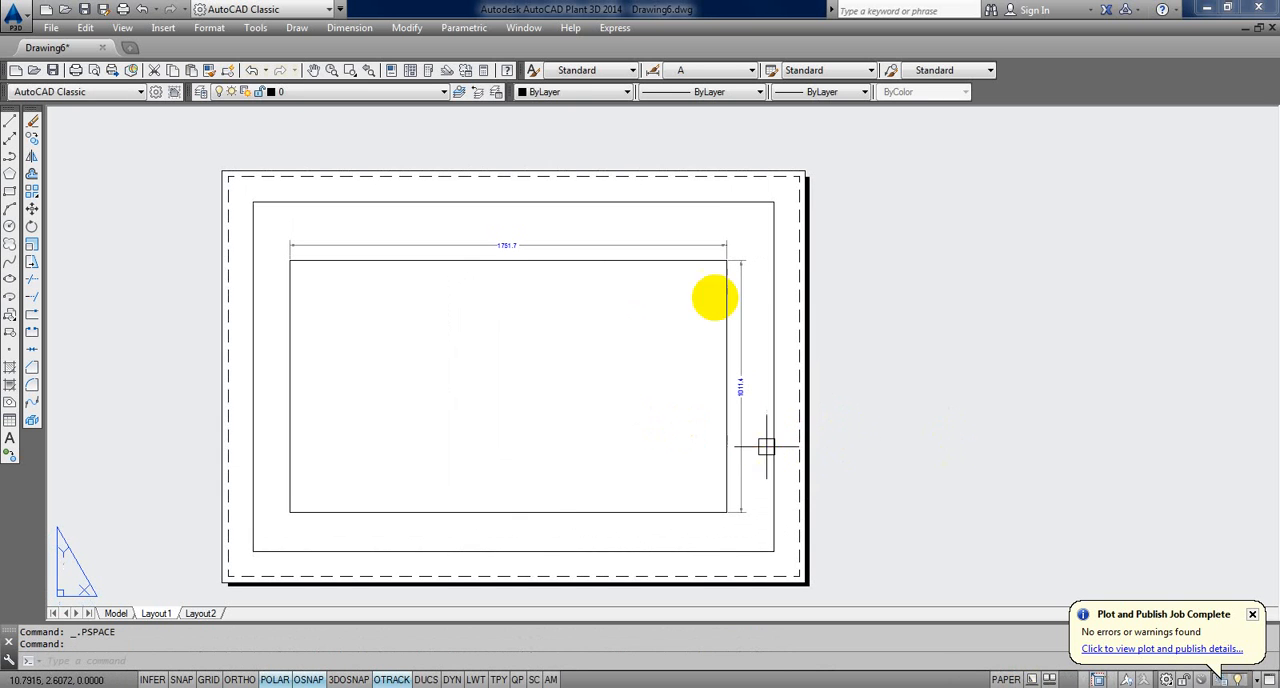
click(706, 205)
key(Escape)
key(Escape)
middle_drag(737, 340, 766, 320)
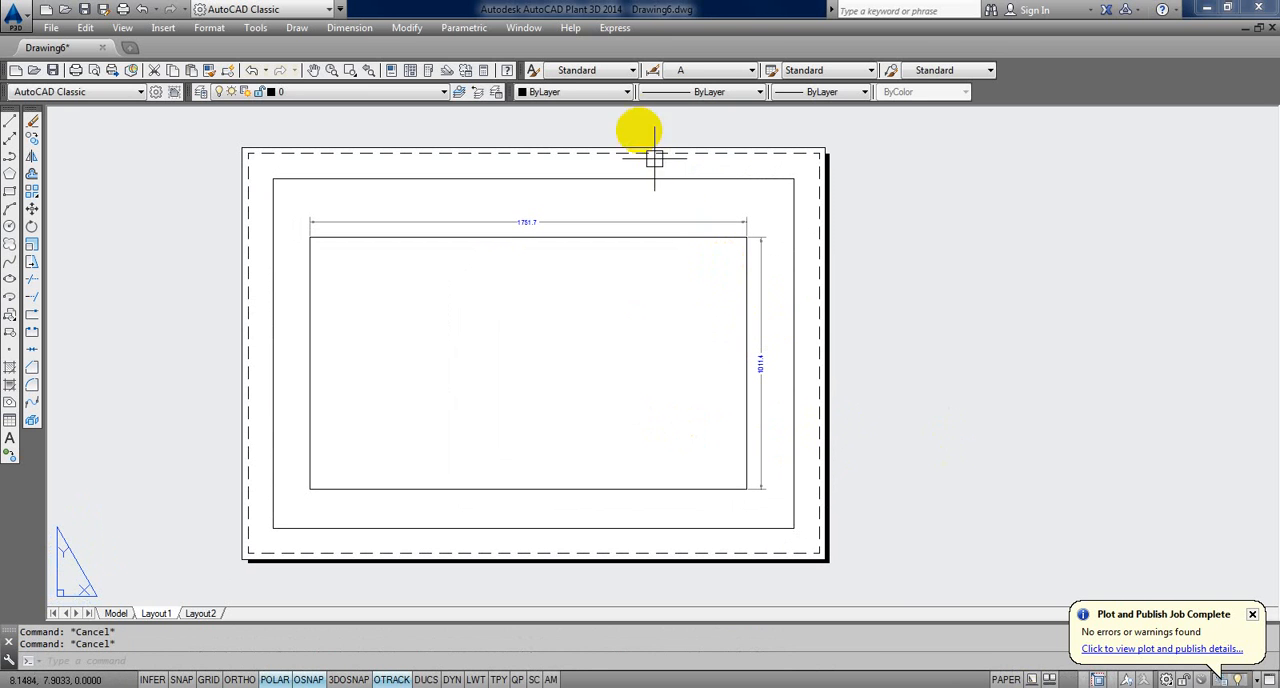
click(609, 30)
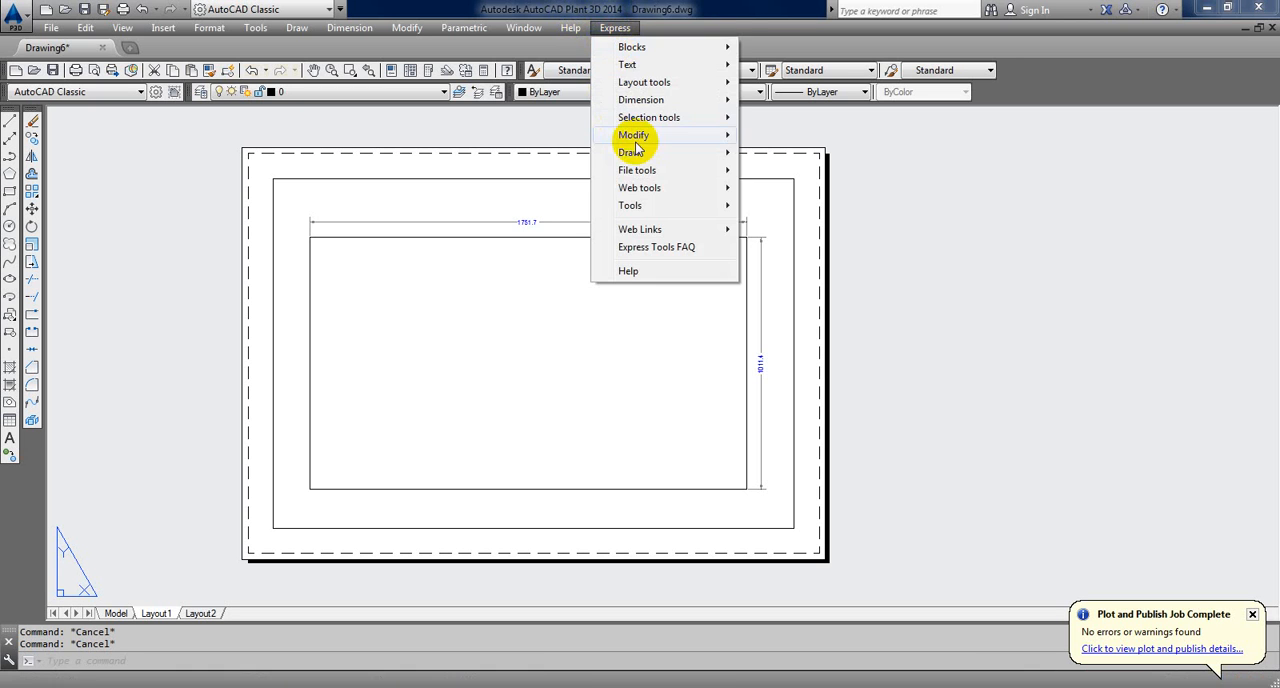
click(891, 306)
click(794, 213)
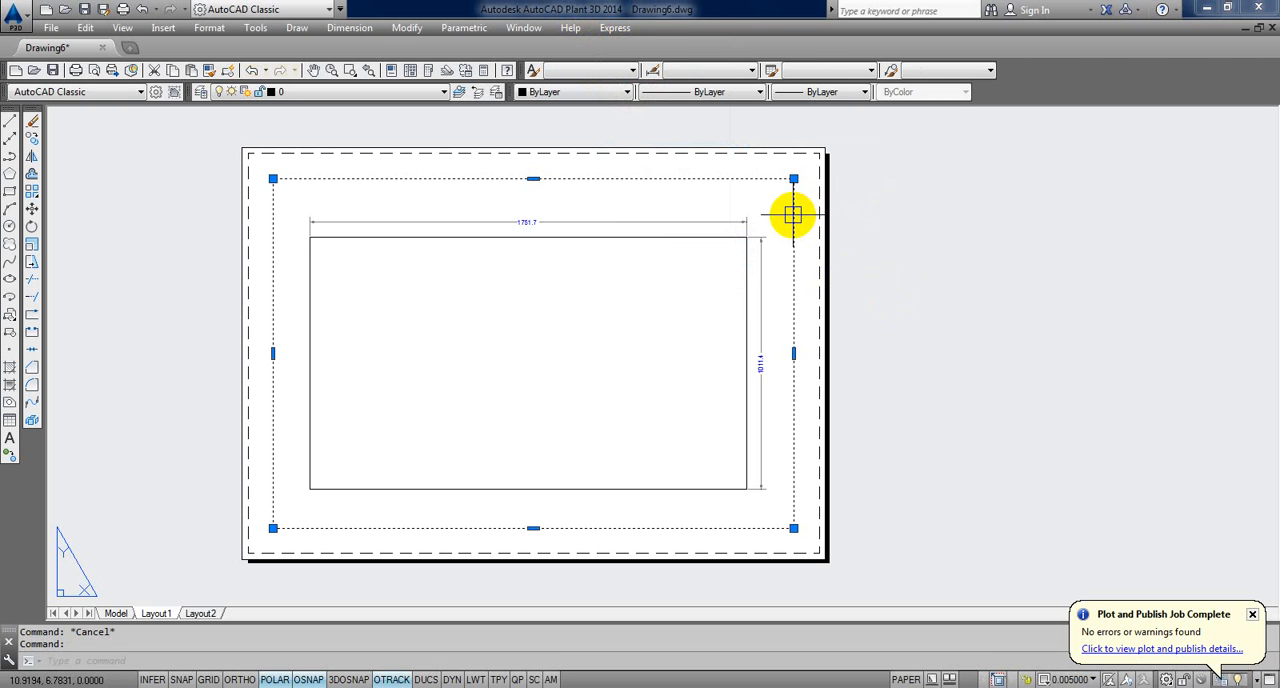
key(Escape)
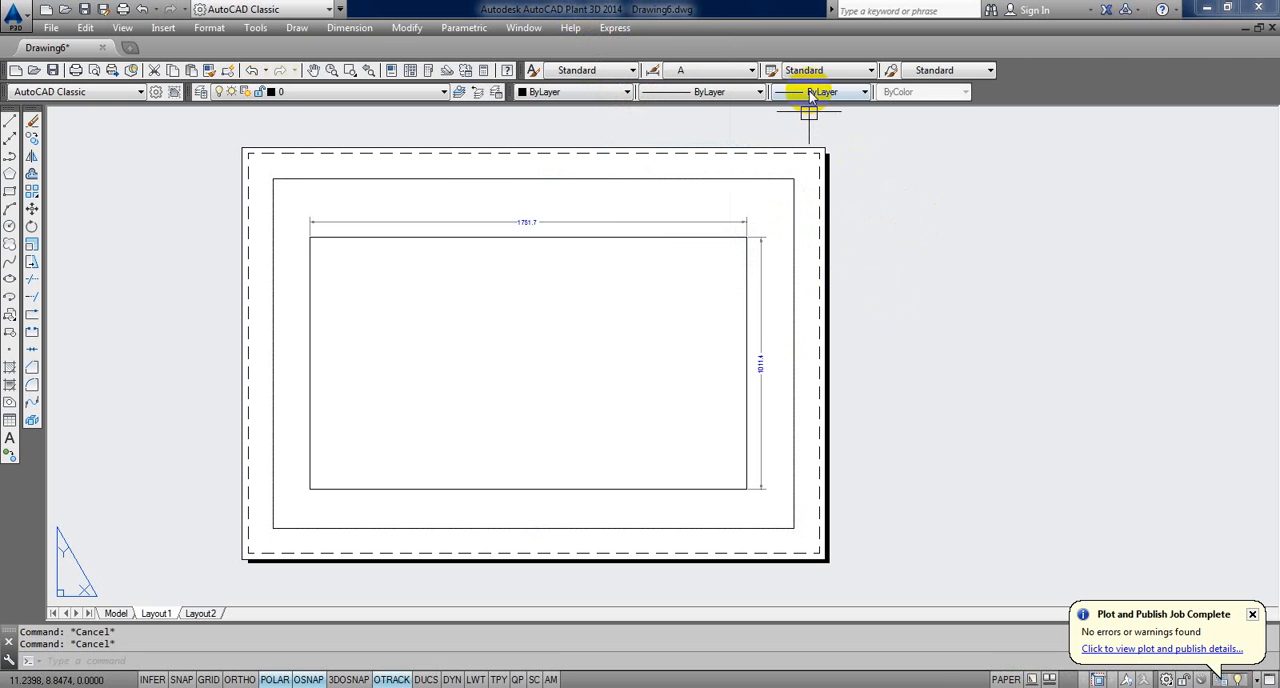
Step: Display the Viewports toolbar and dock it in the row beside the Properties toolbar
right_click(458, 72)
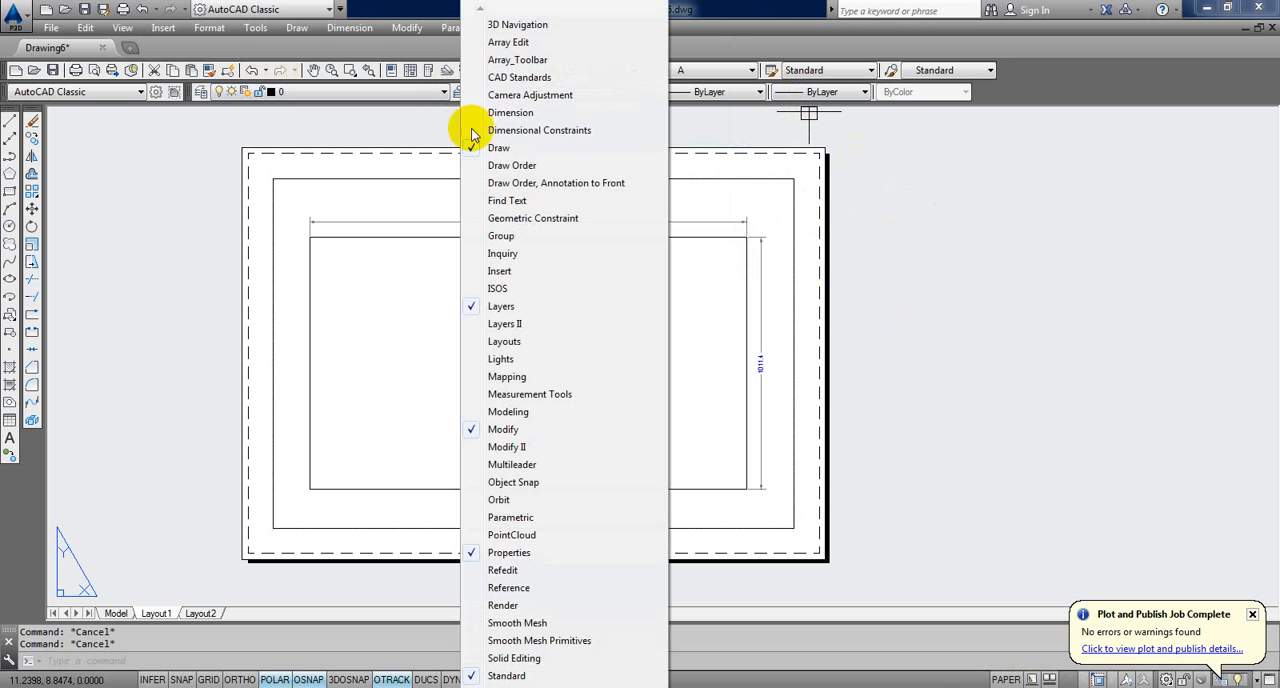
mouse_move(496, 684)
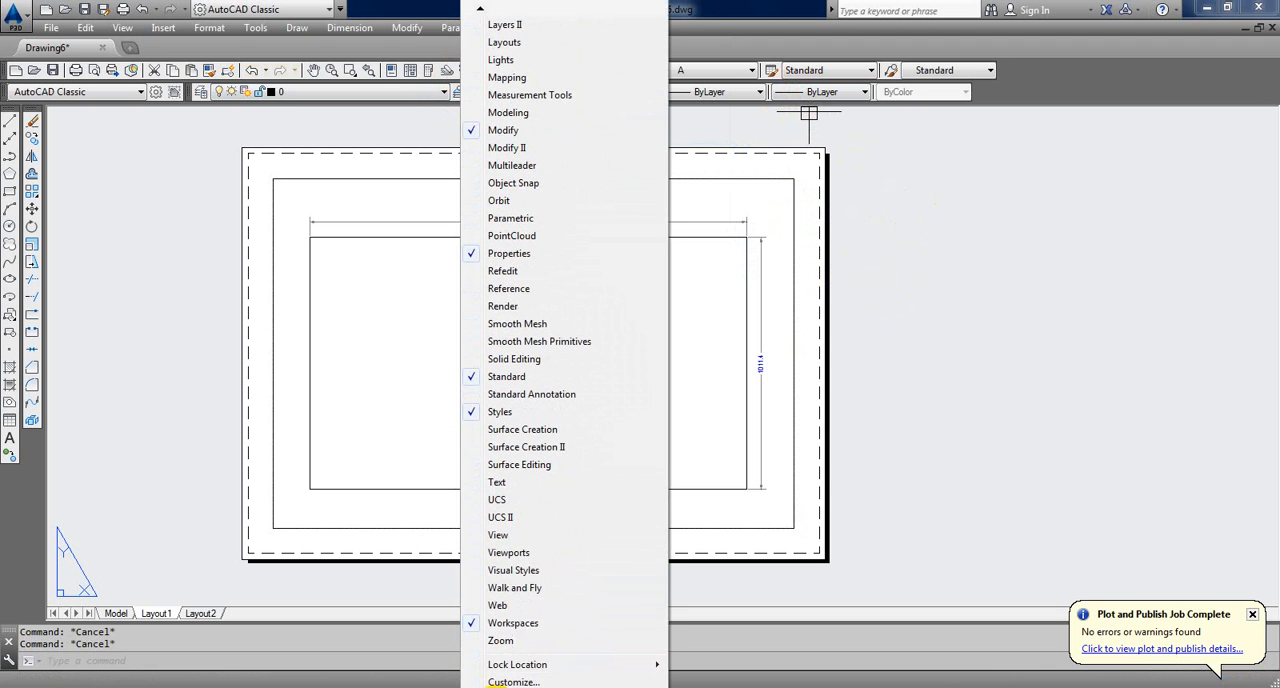
click(512, 552)
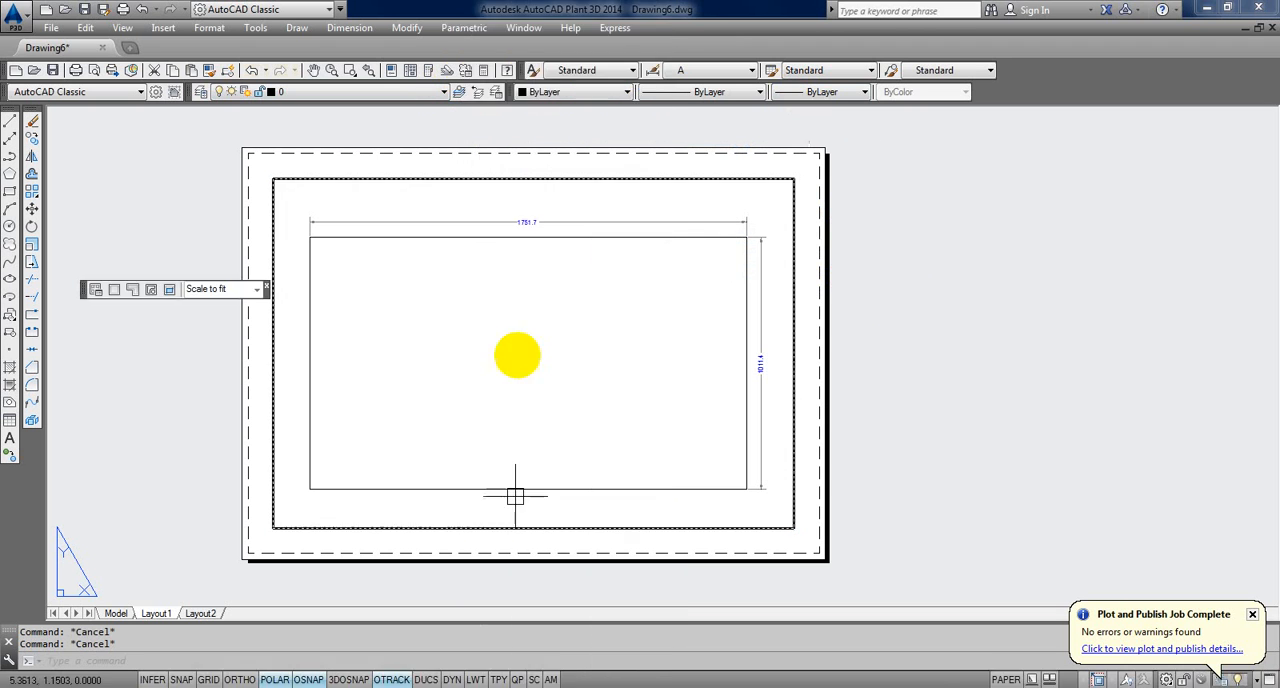
drag(86, 288, 1031, 94)
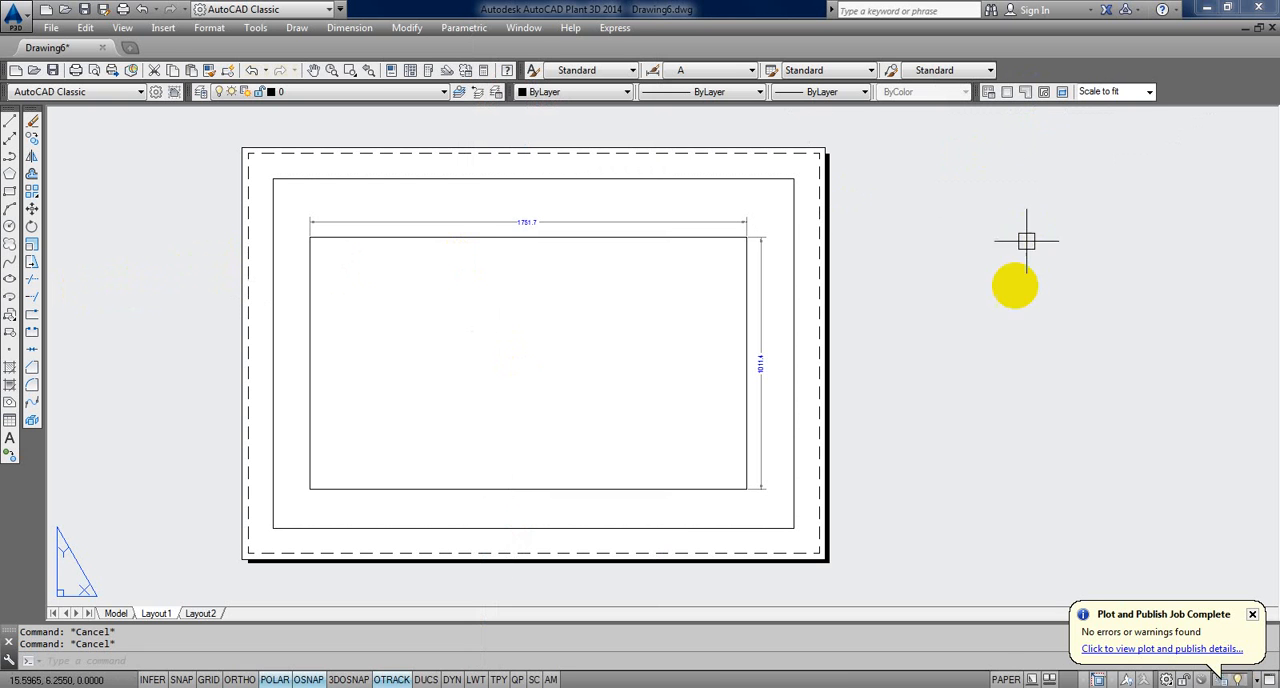
Step: Activate the Layout1 viewport's model space to read its scale, compute 1 / 0.005 in Calculator, and return to the drawing
click(708, 292)
double_click(708, 292)
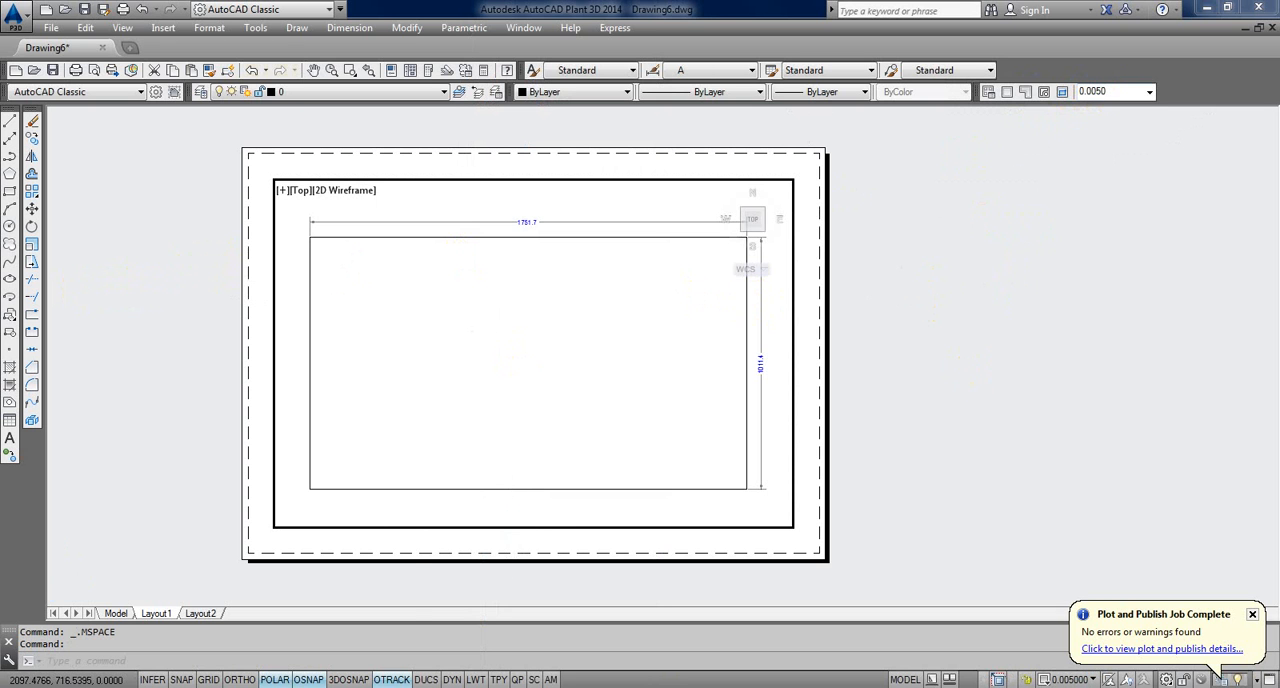
click(319, 687)
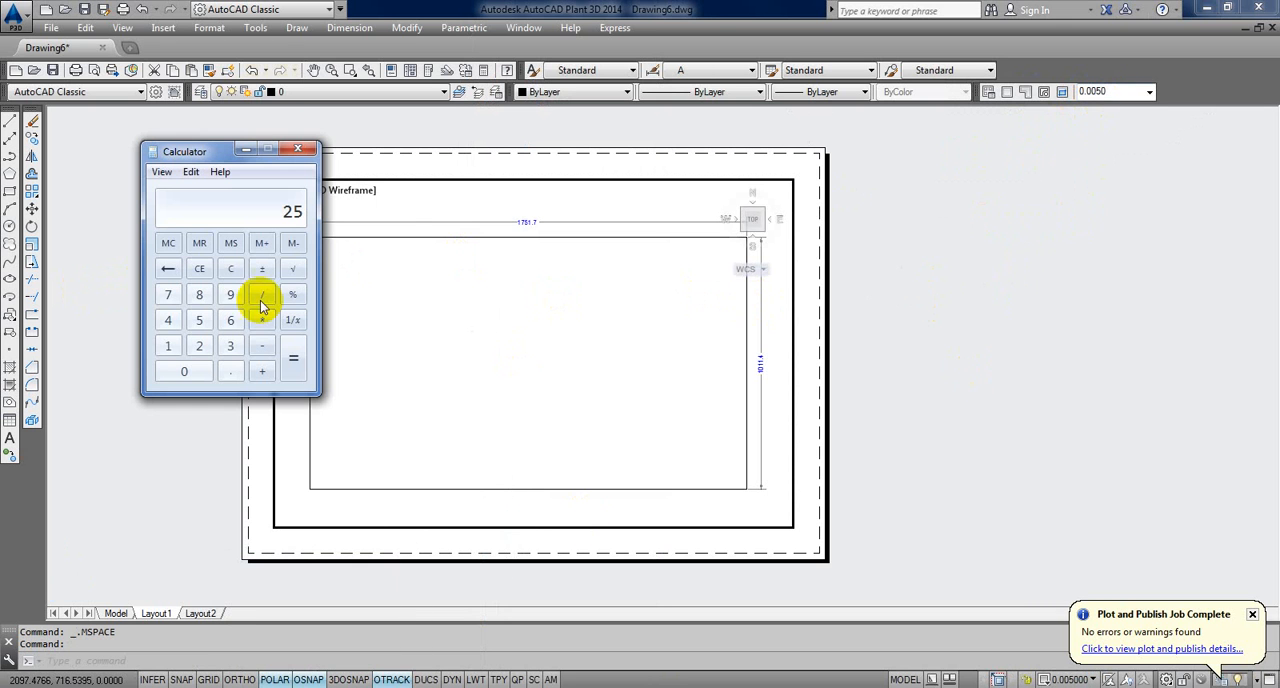
click(230, 268)
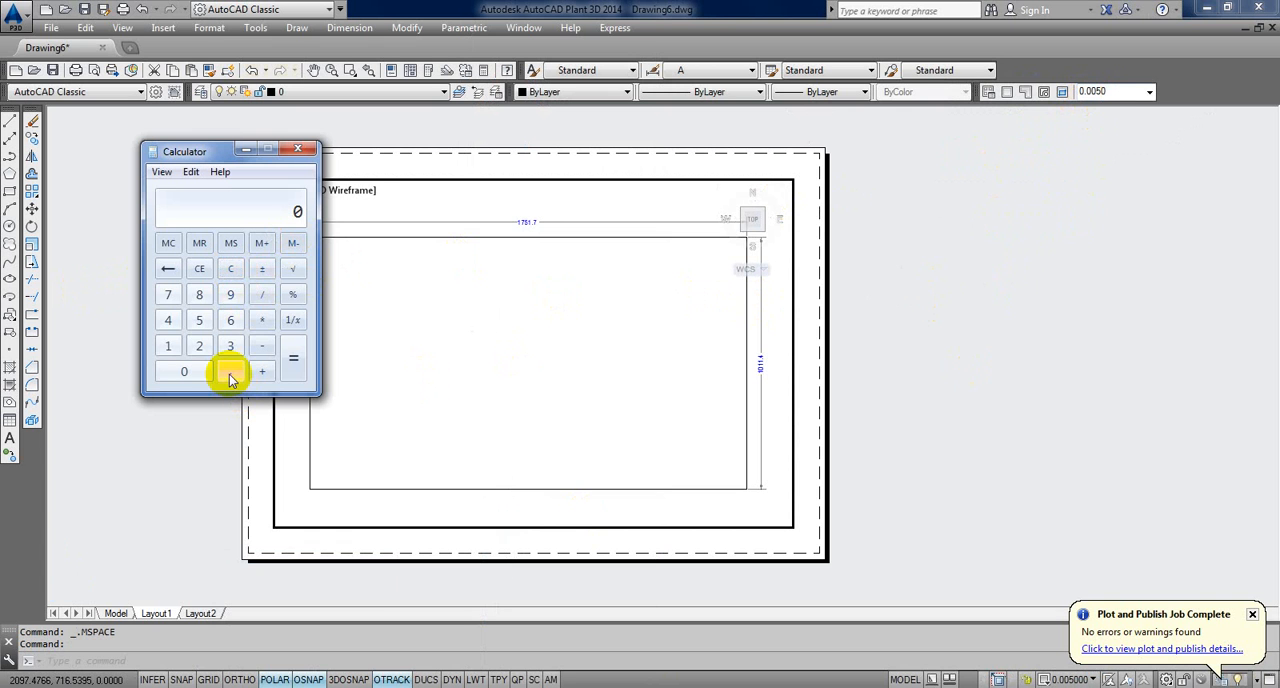
click(175, 357)
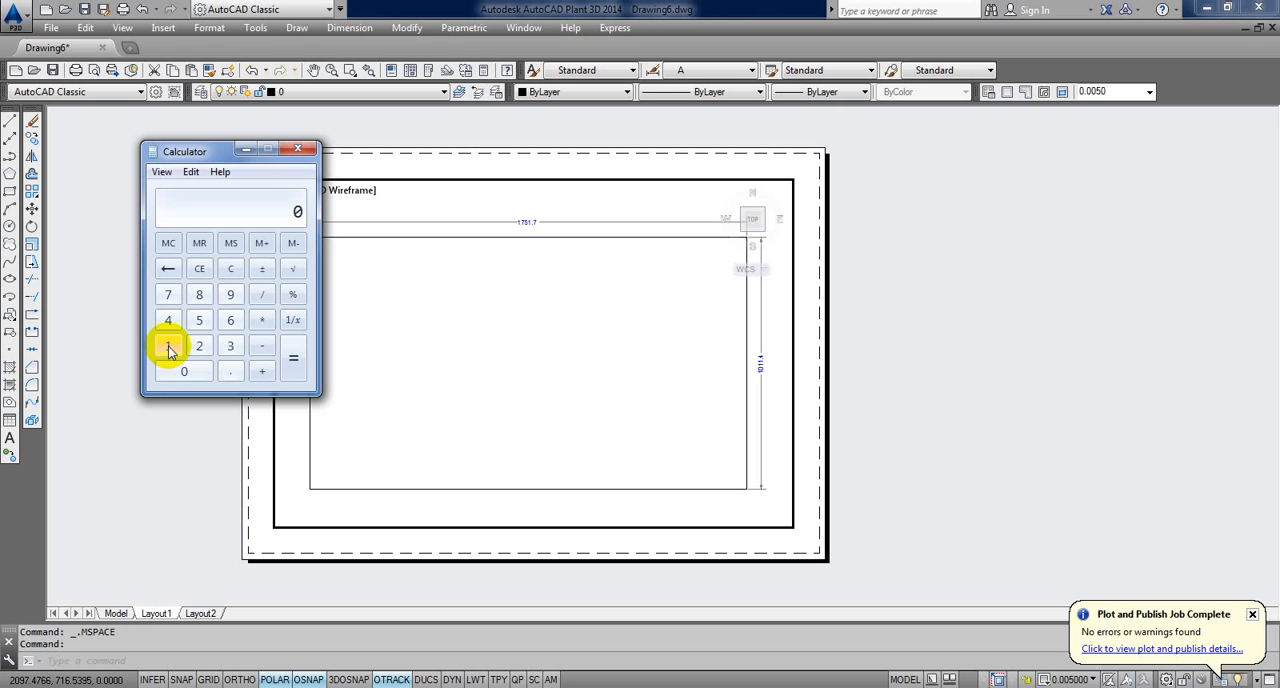
click(169, 348)
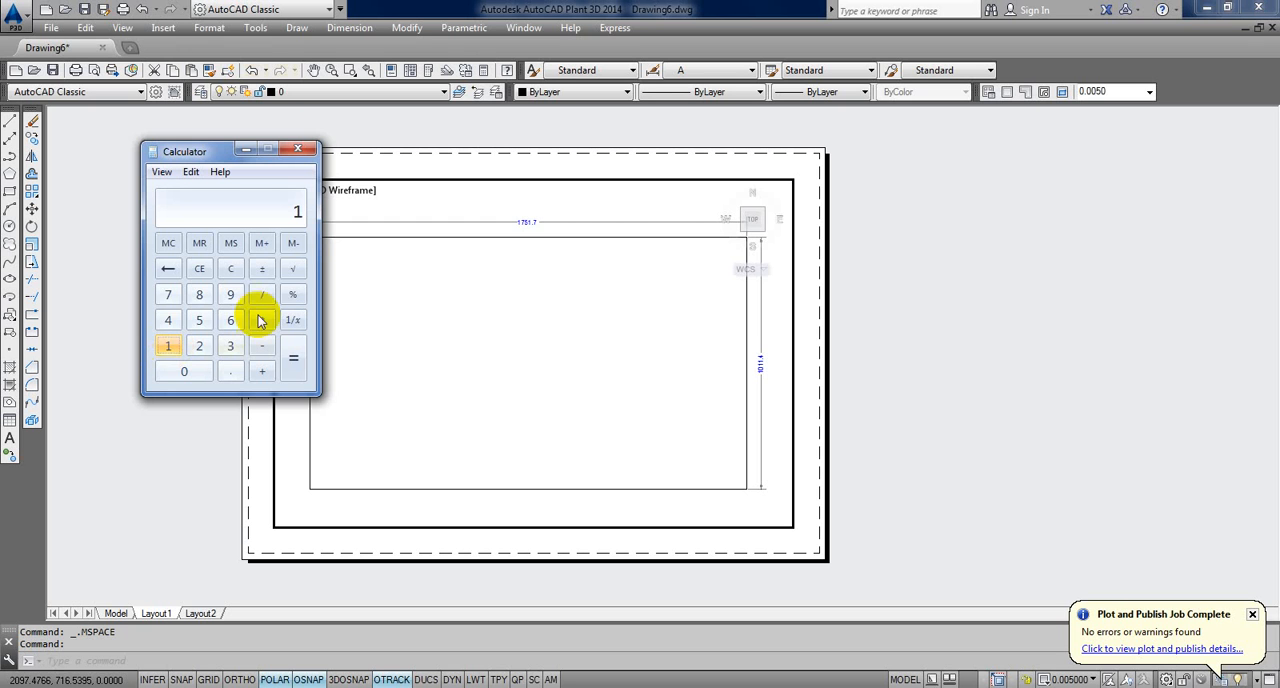
click(260, 294)
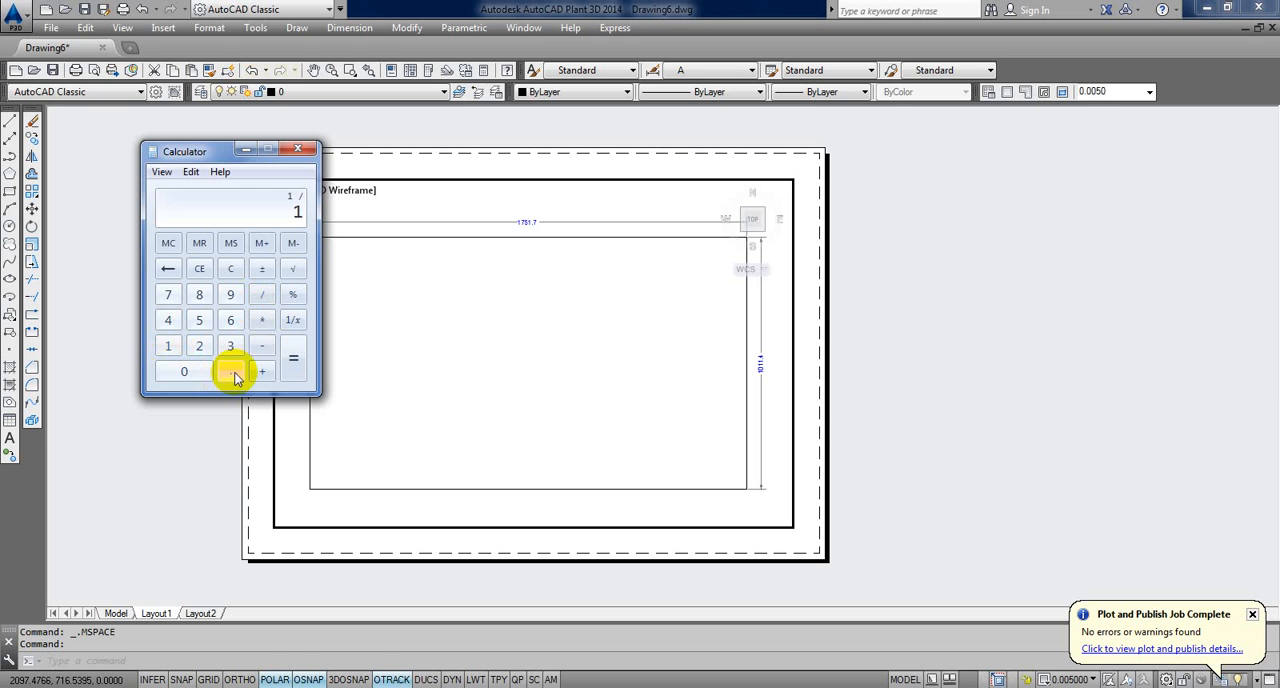
click(233, 373)
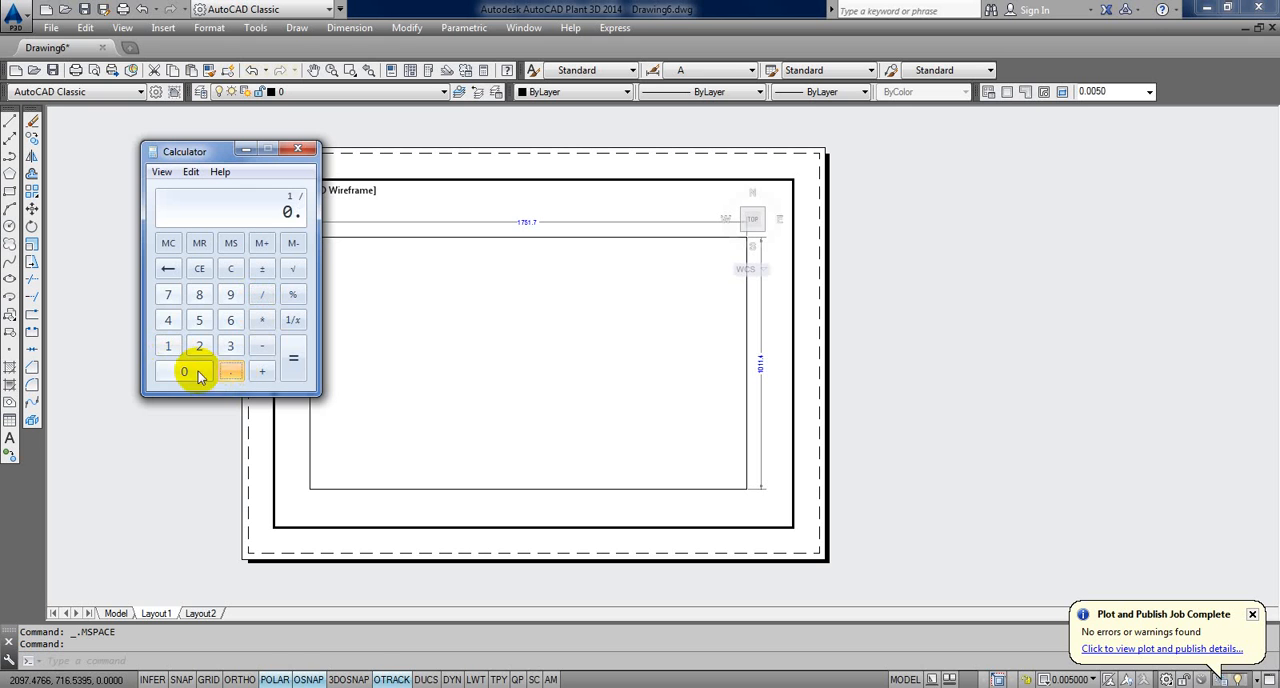
click(199, 320)
click(293, 357)
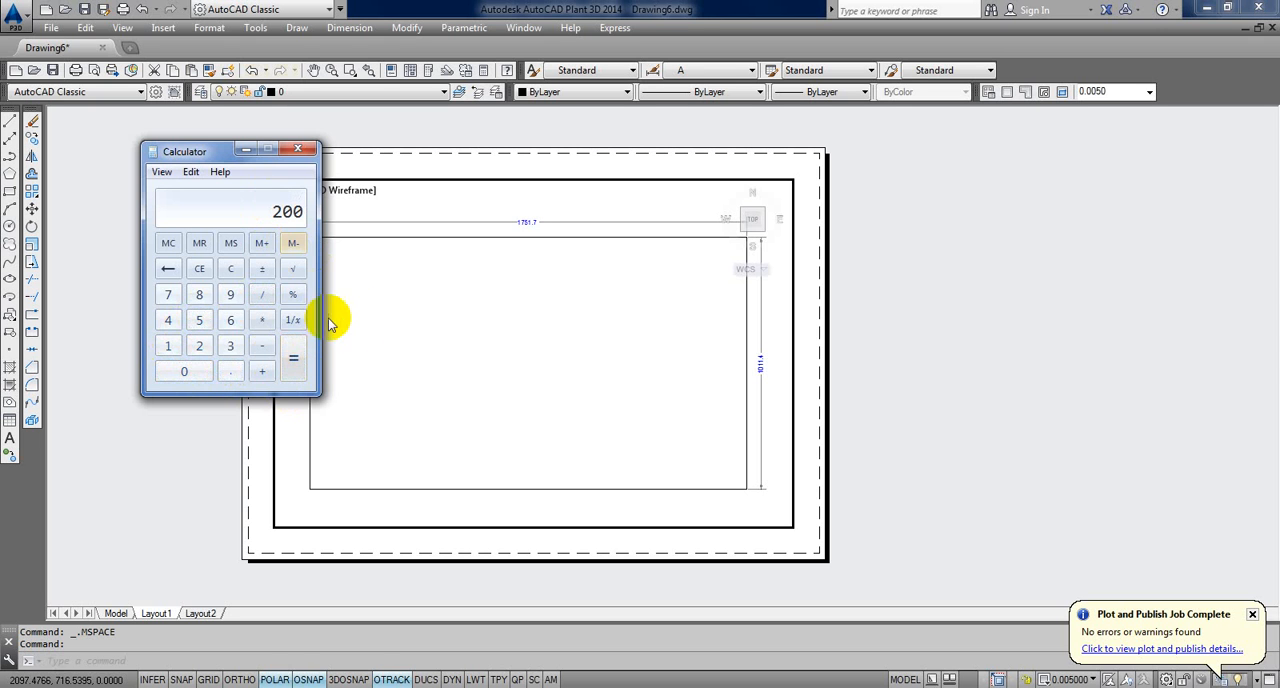
click(432, 354)
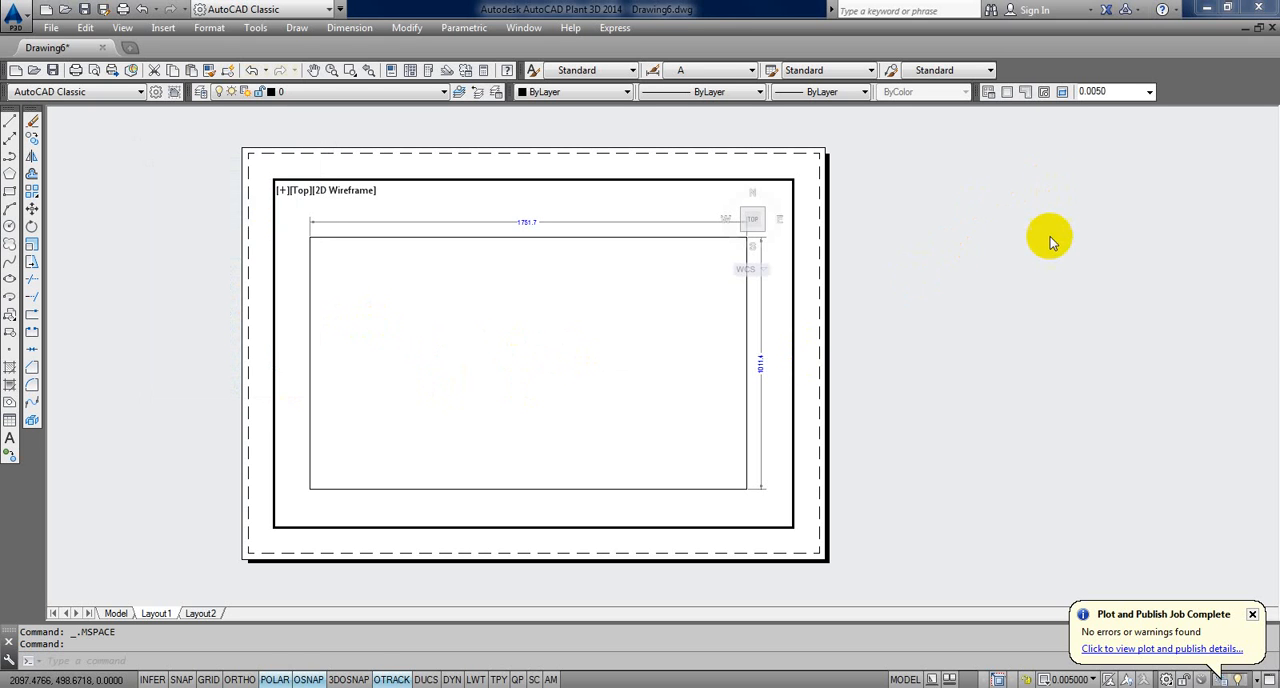
Step: Zoom in slightly on the rectangle in the viewport's model space with real-time Zoom, exit the command and return to paper space
double_click(914, 265)
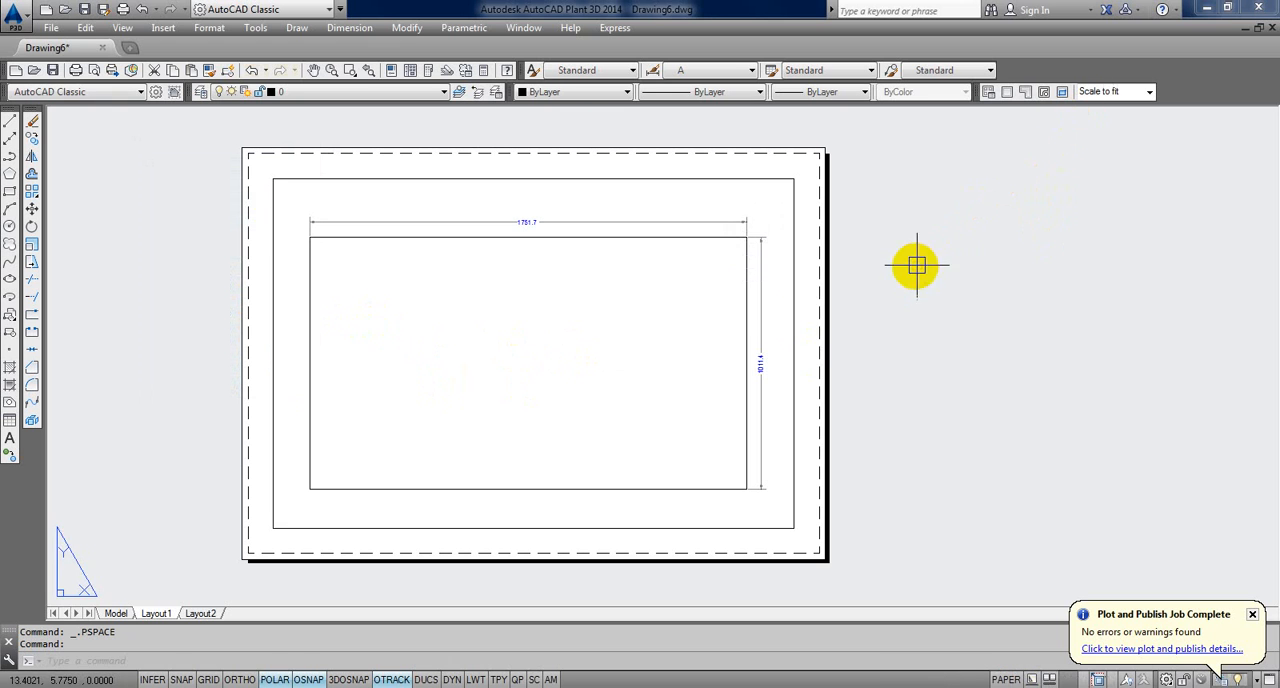
double_click(583, 386)
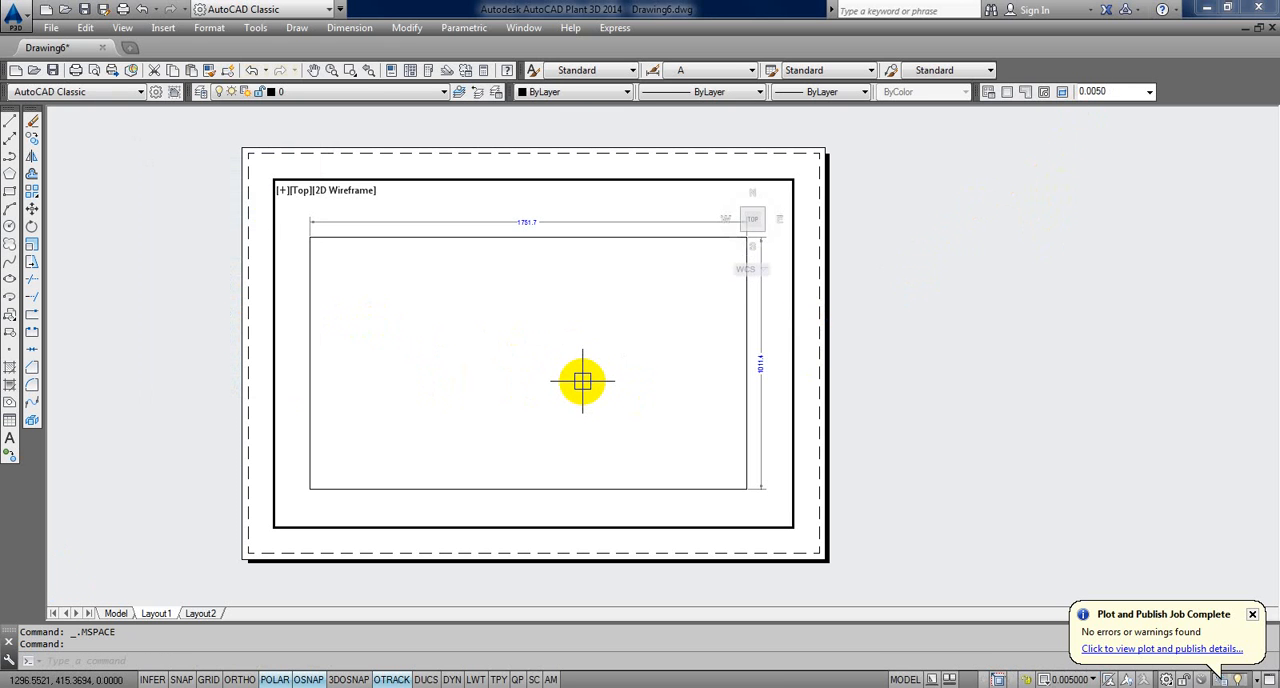
key(Return)
key(Return)
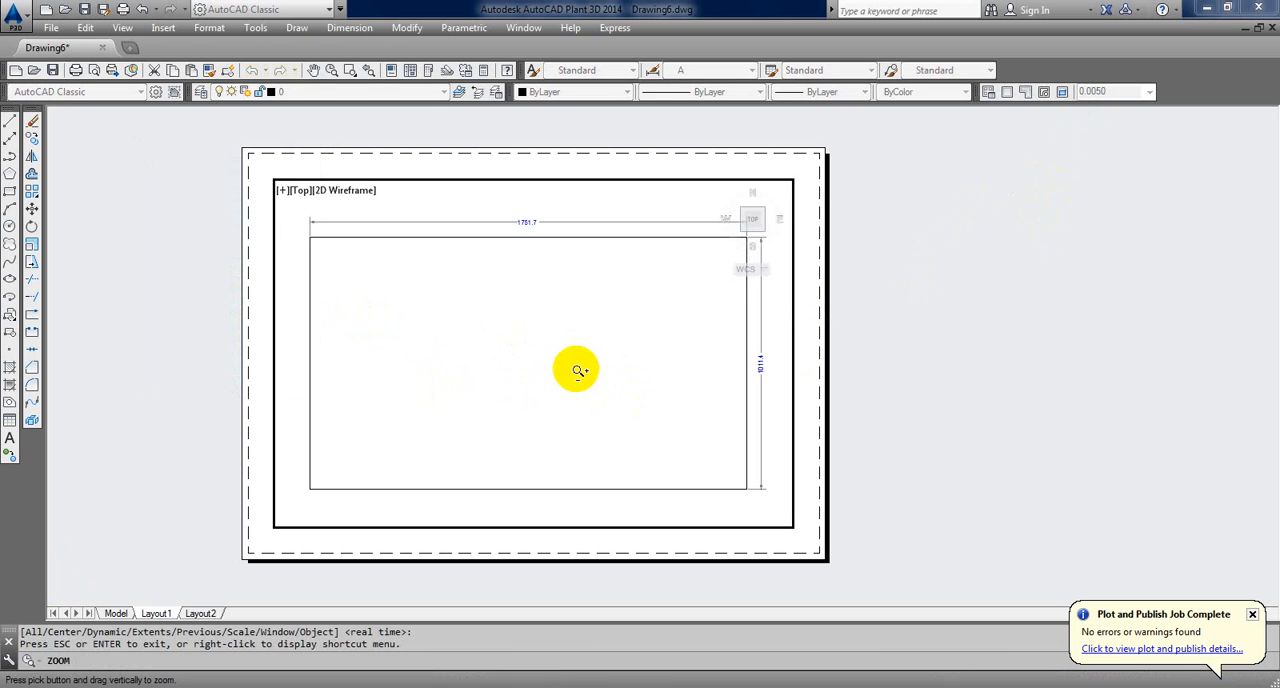
drag(577, 369, 549, 323)
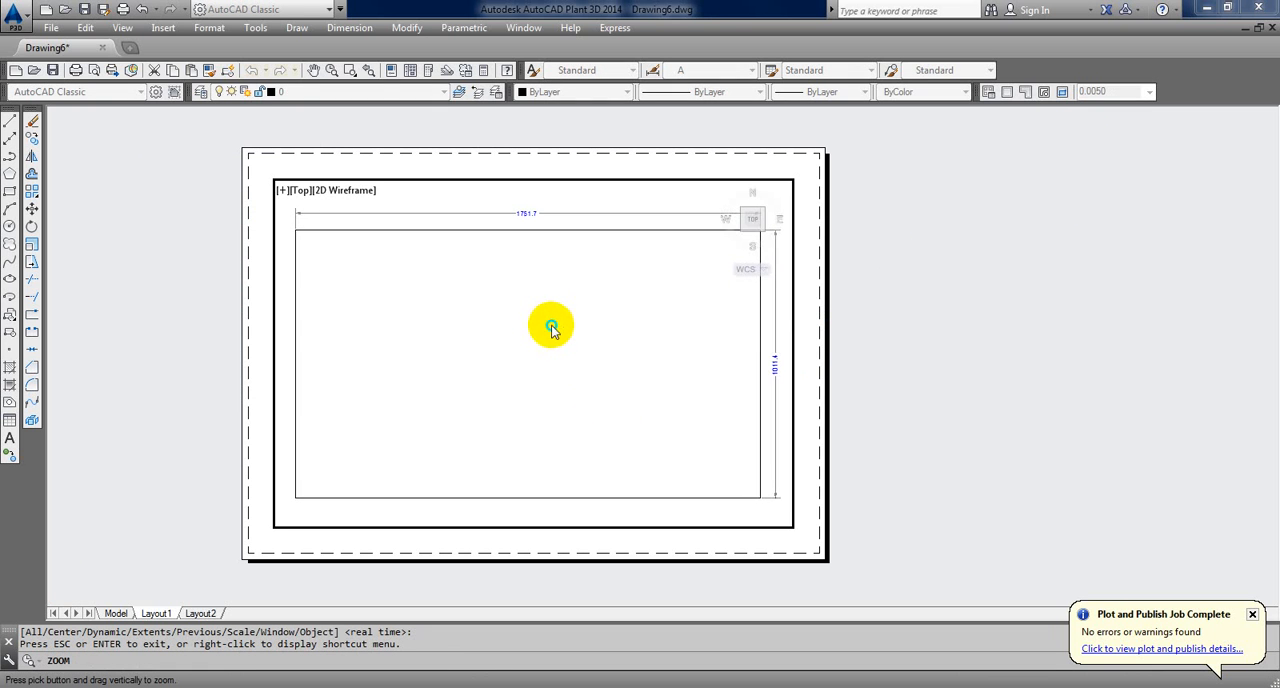
right_click(552, 326)
click(584, 364)
drag(584, 370, 586, 367)
right_click(966, 269)
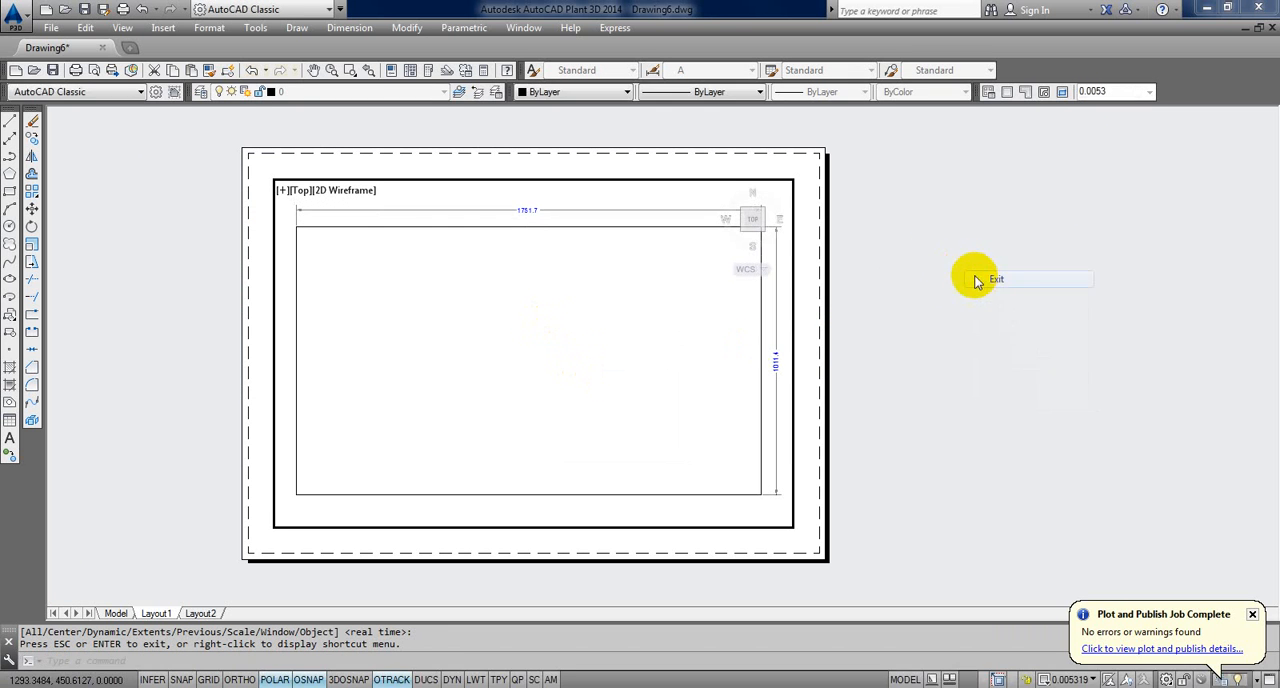
click(996, 279)
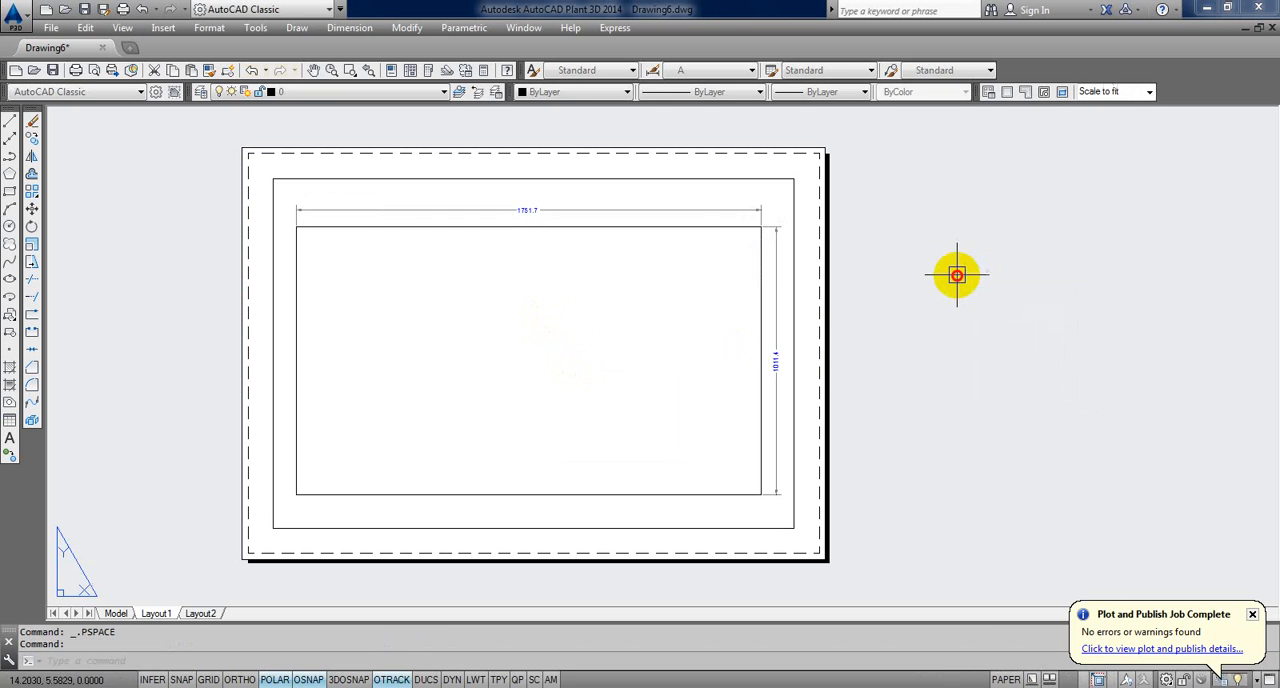
Step: Activate the viewport again to read its changed scale, and compute 1 / 0.0053 in Calculator
double_click(711, 295)
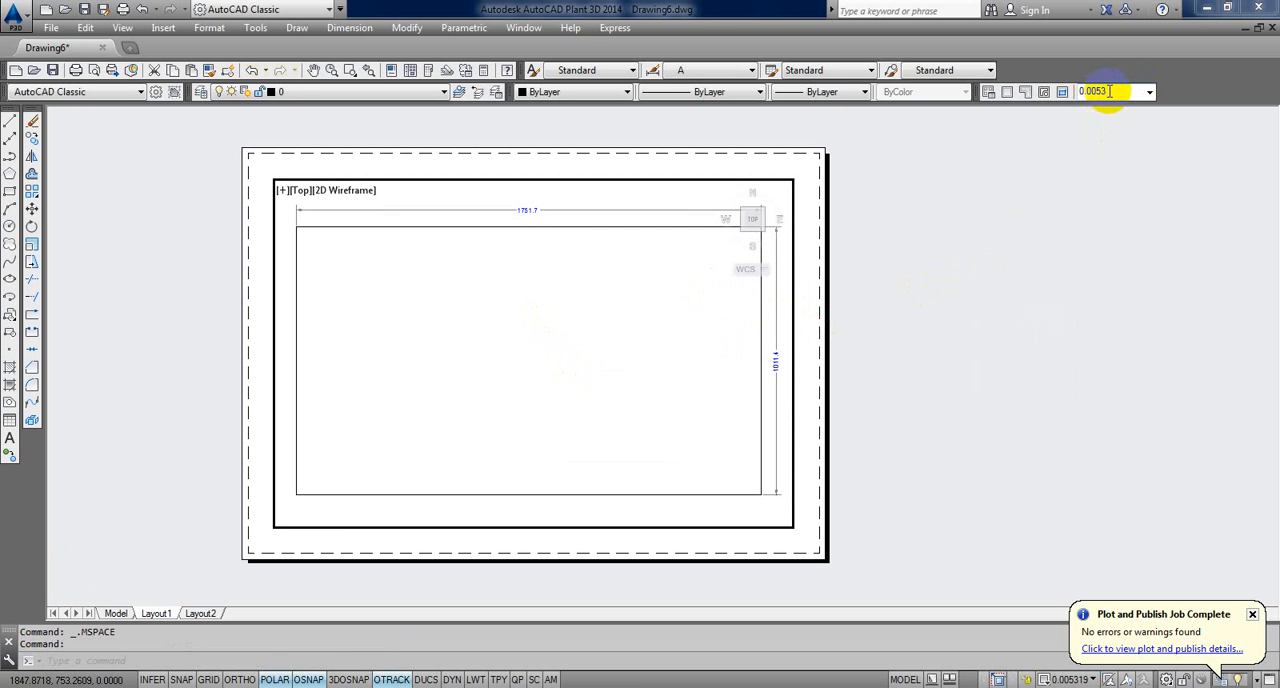
key(alt+Tab)
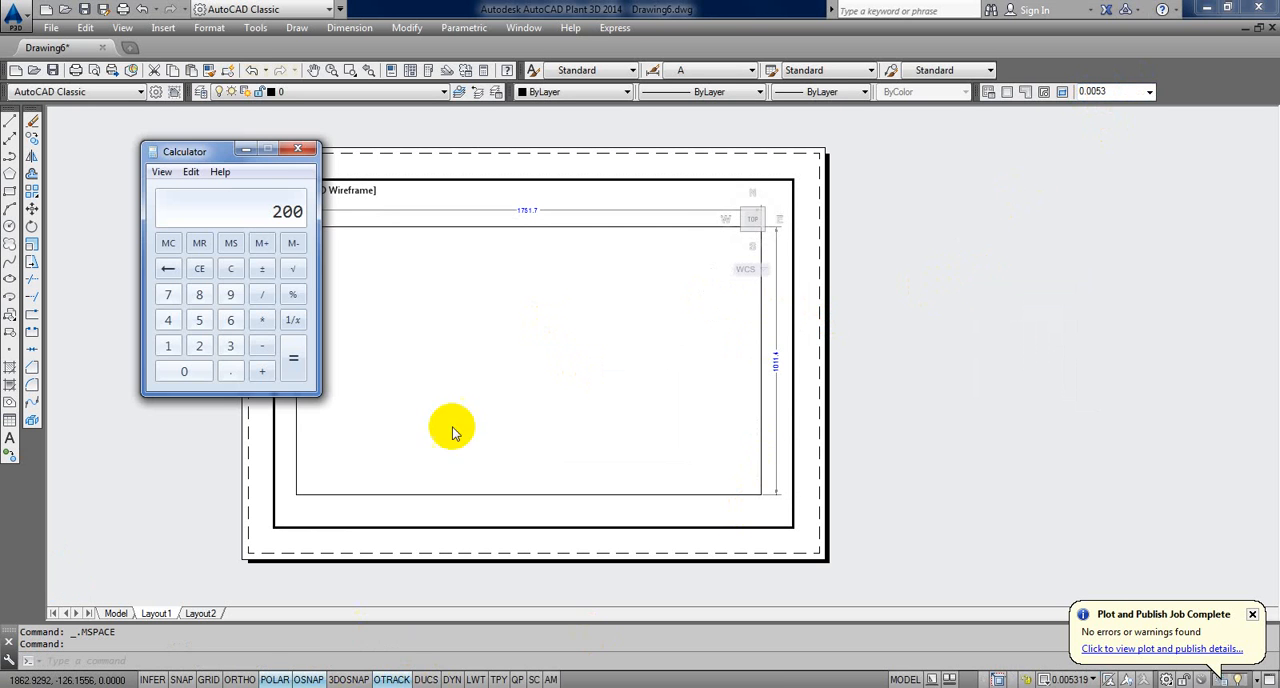
click(230, 268)
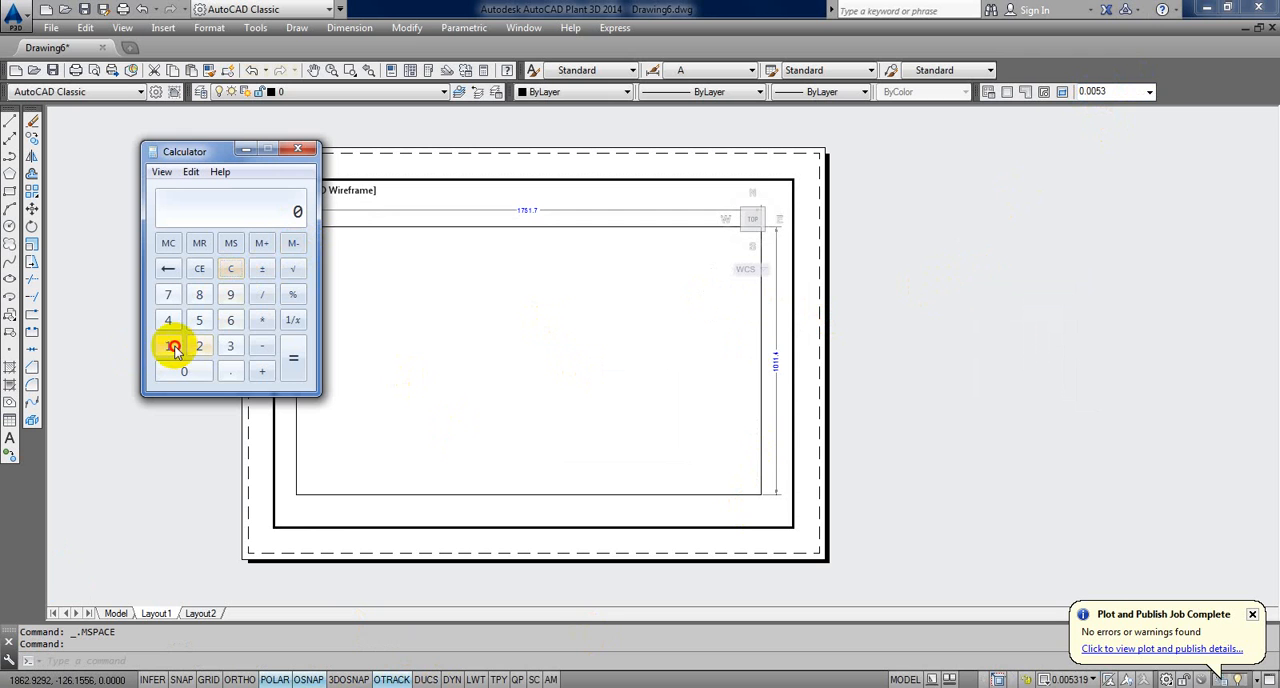
click(168, 345)
click(266, 297)
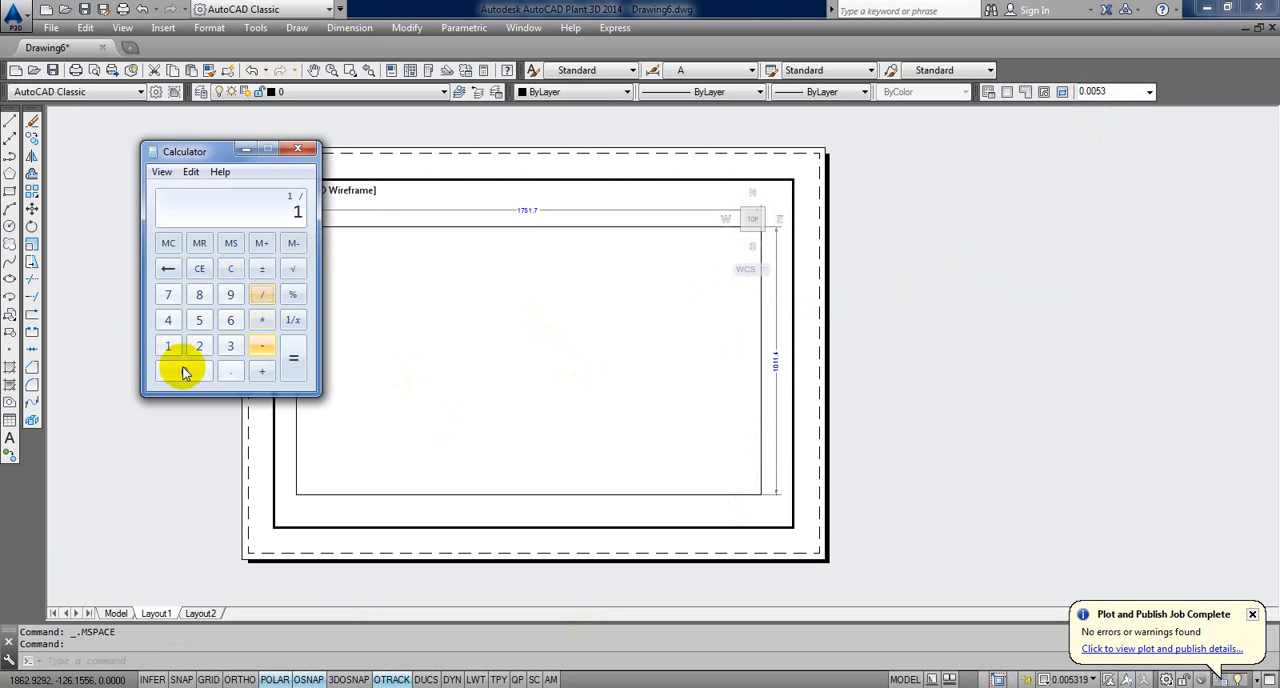
click(229, 376)
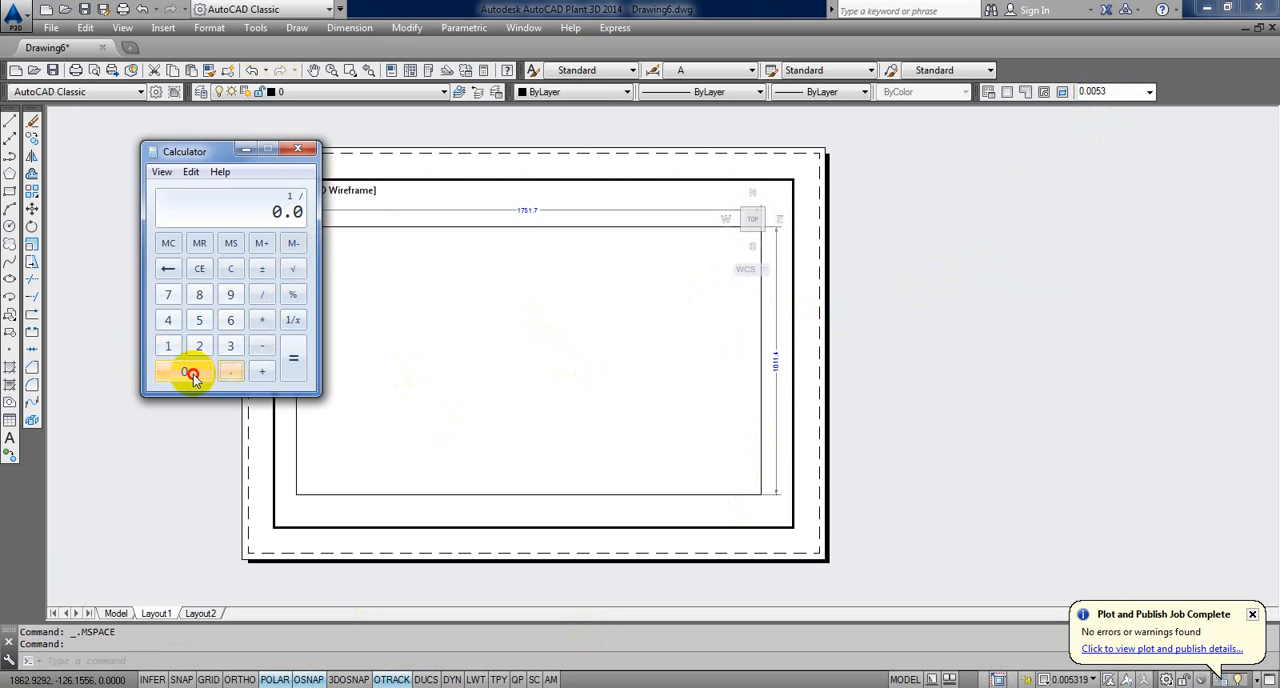
click(199, 320)
click(199, 345)
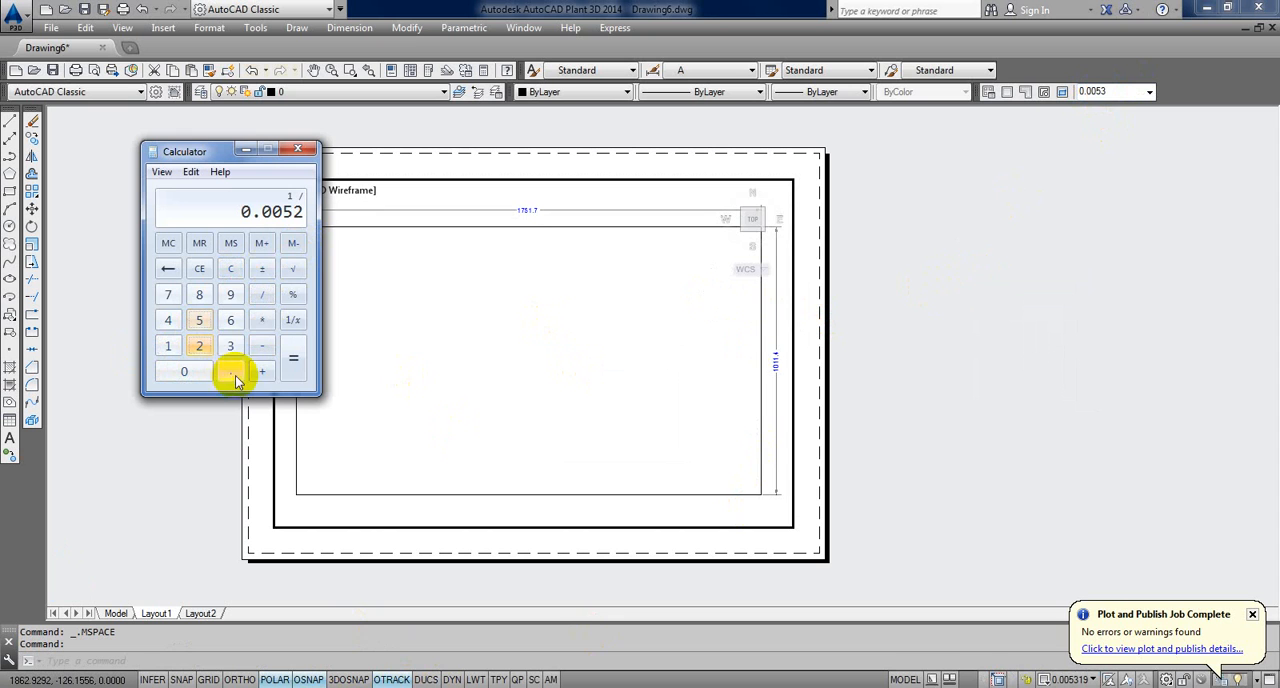
click(168, 268)
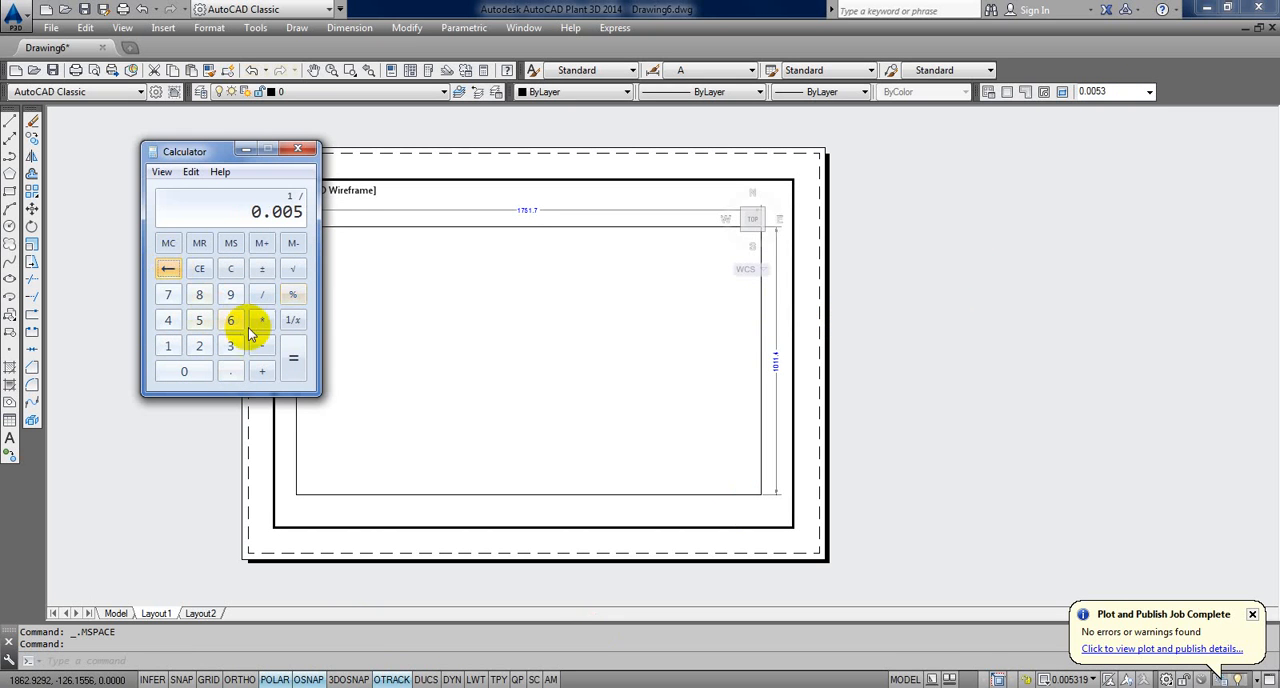
click(235, 345)
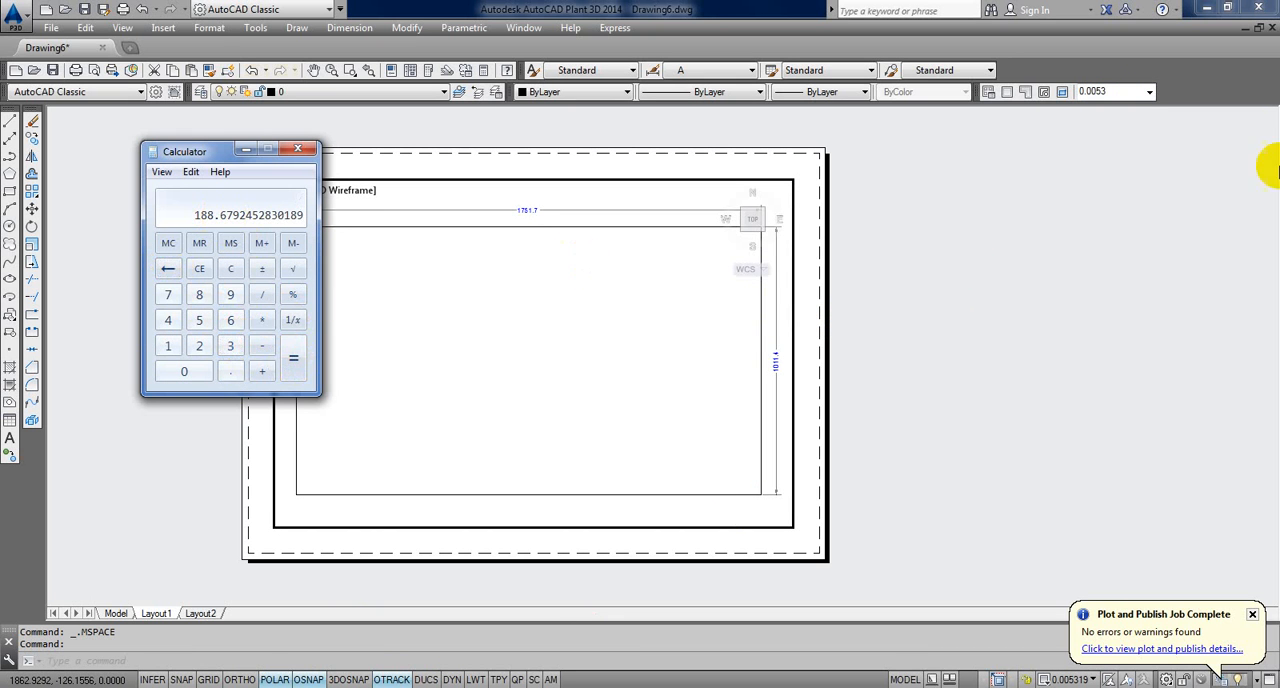
Step: Try the preset viewport scales 100:1 and 1/128" = 1'-0" on the active viewport
click(1150, 93)
click(1150, 92)
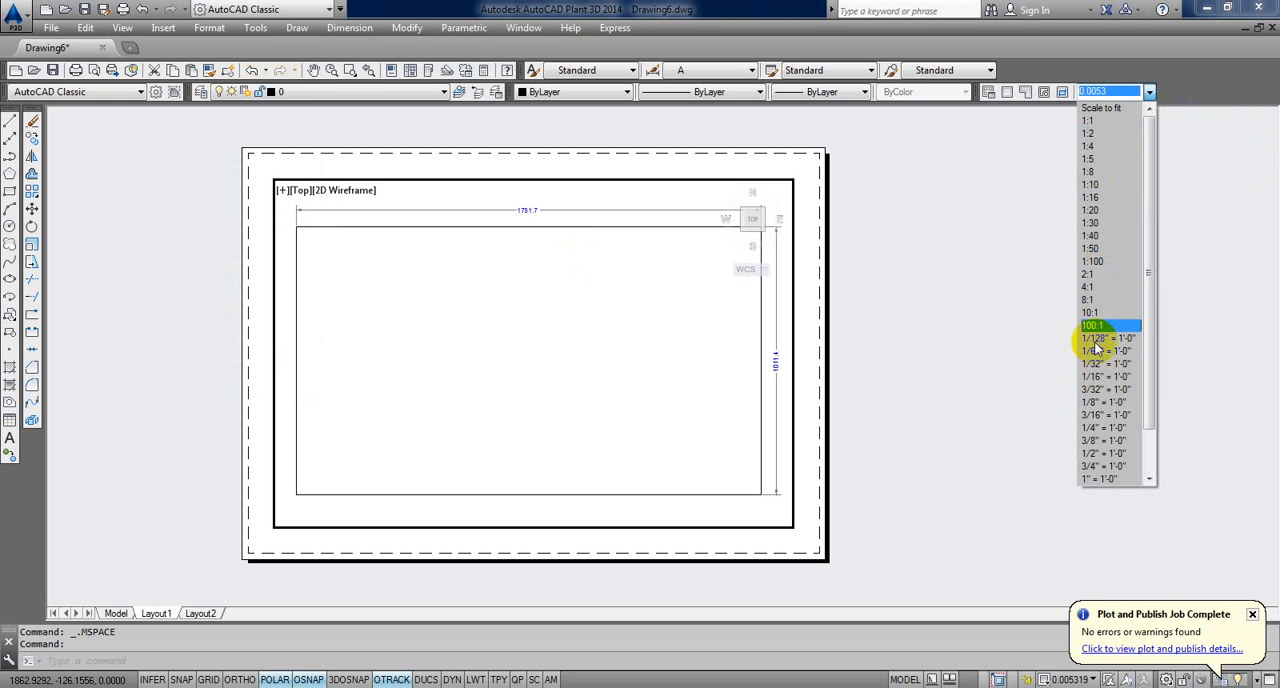
click(1122, 326)
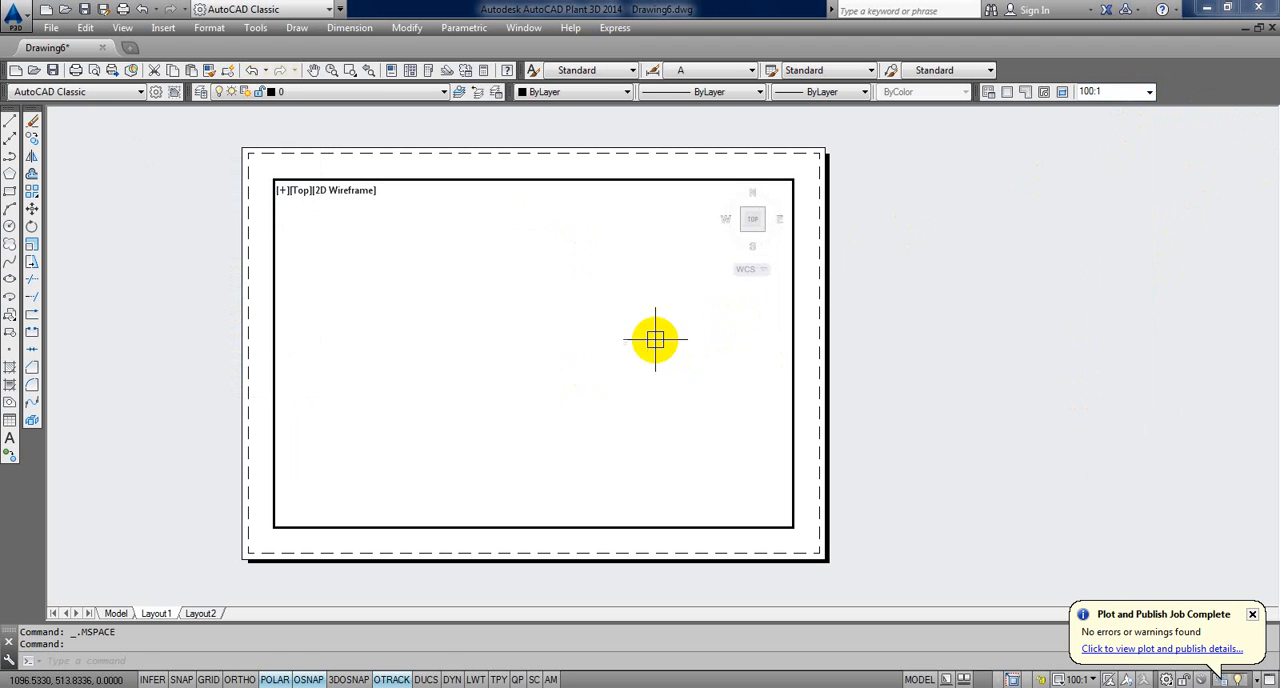
click(1146, 92)
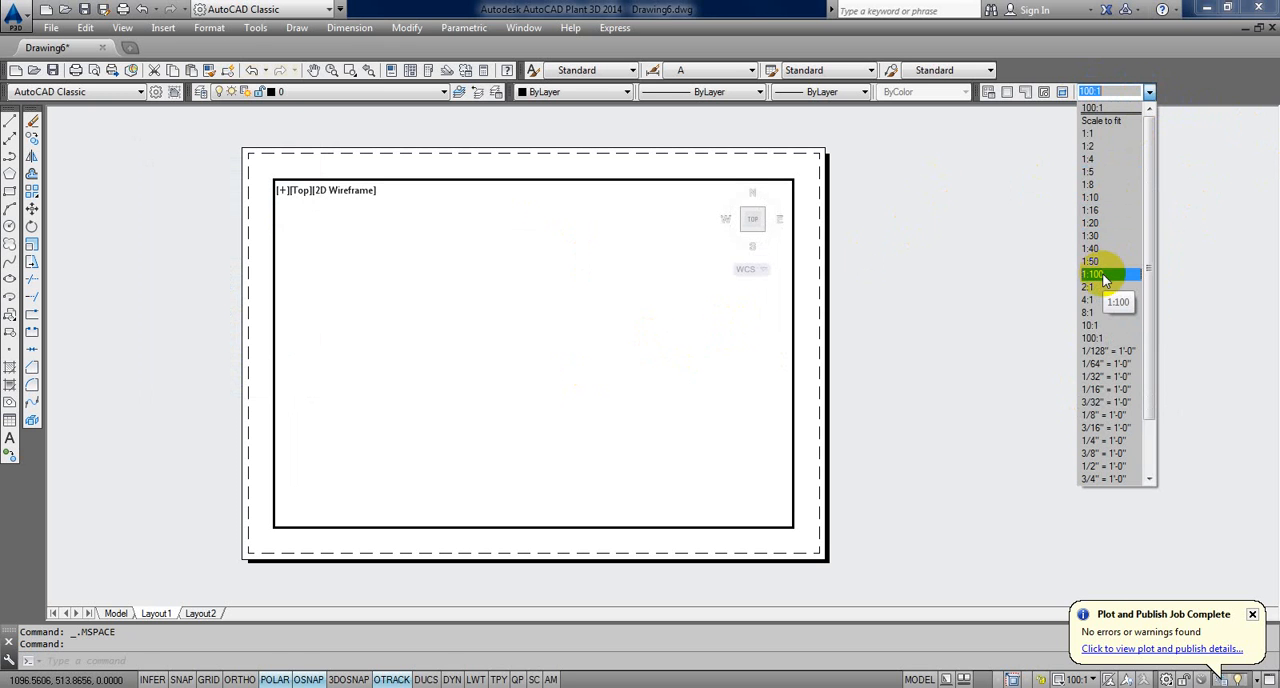
click(1105, 351)
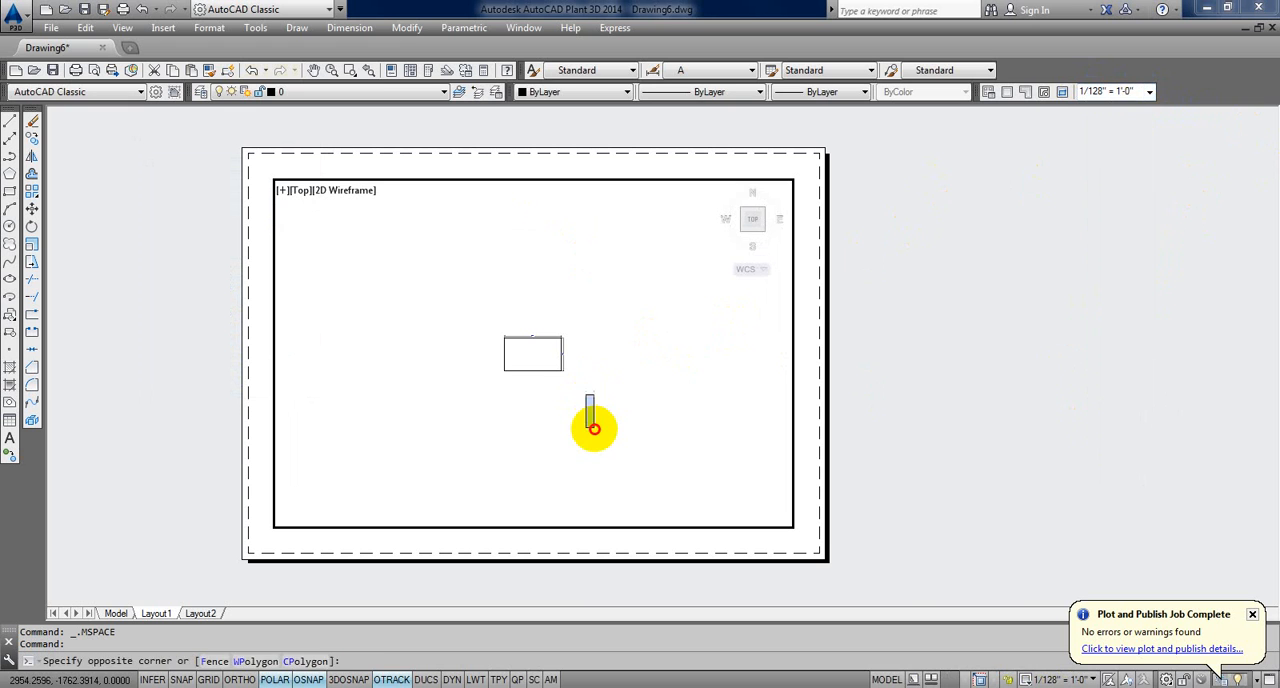
Step: Scale the active viewport to 1:200 with a Zoom factor of 1/200XP, and return to paper space
click(594, 428)
text(z)
key(Return)
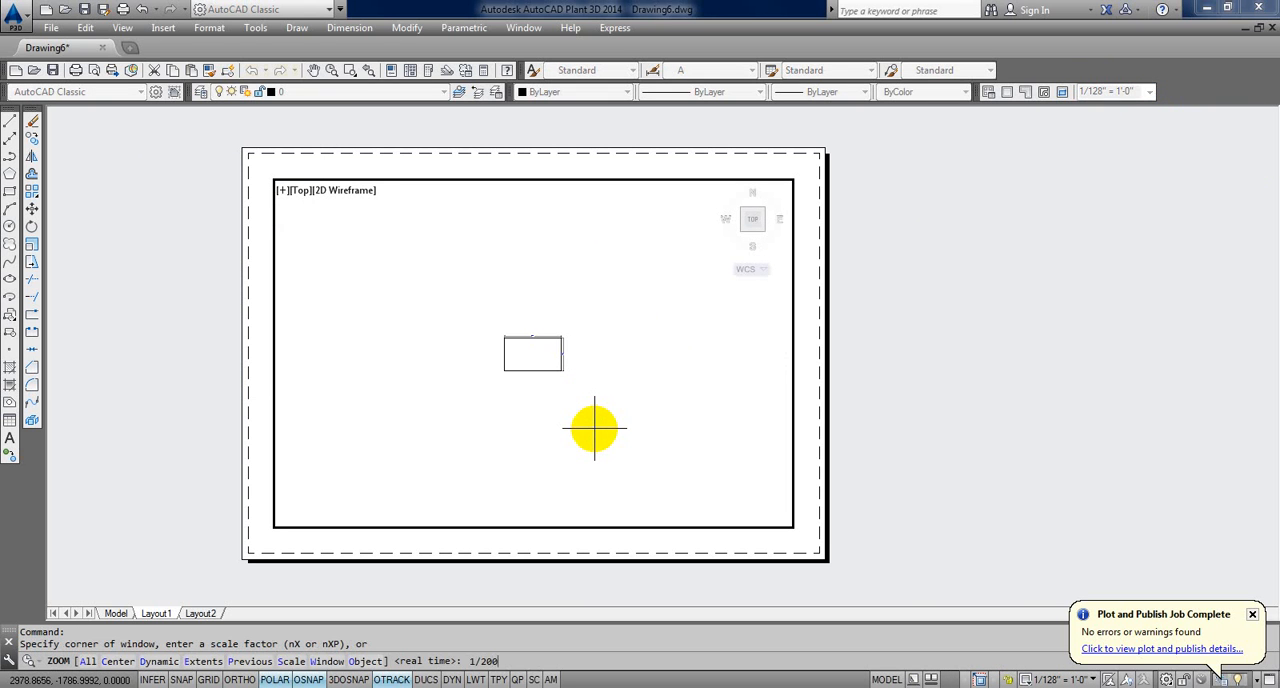
key(Return)
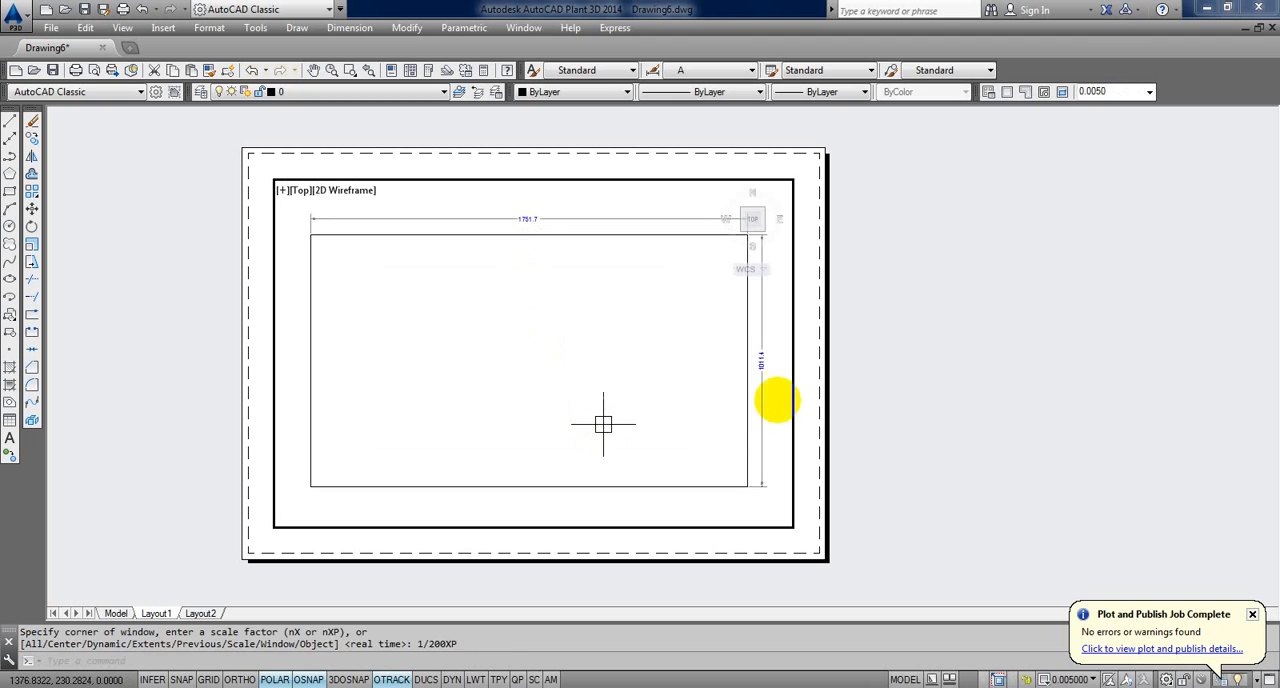
double_click(910, 386)
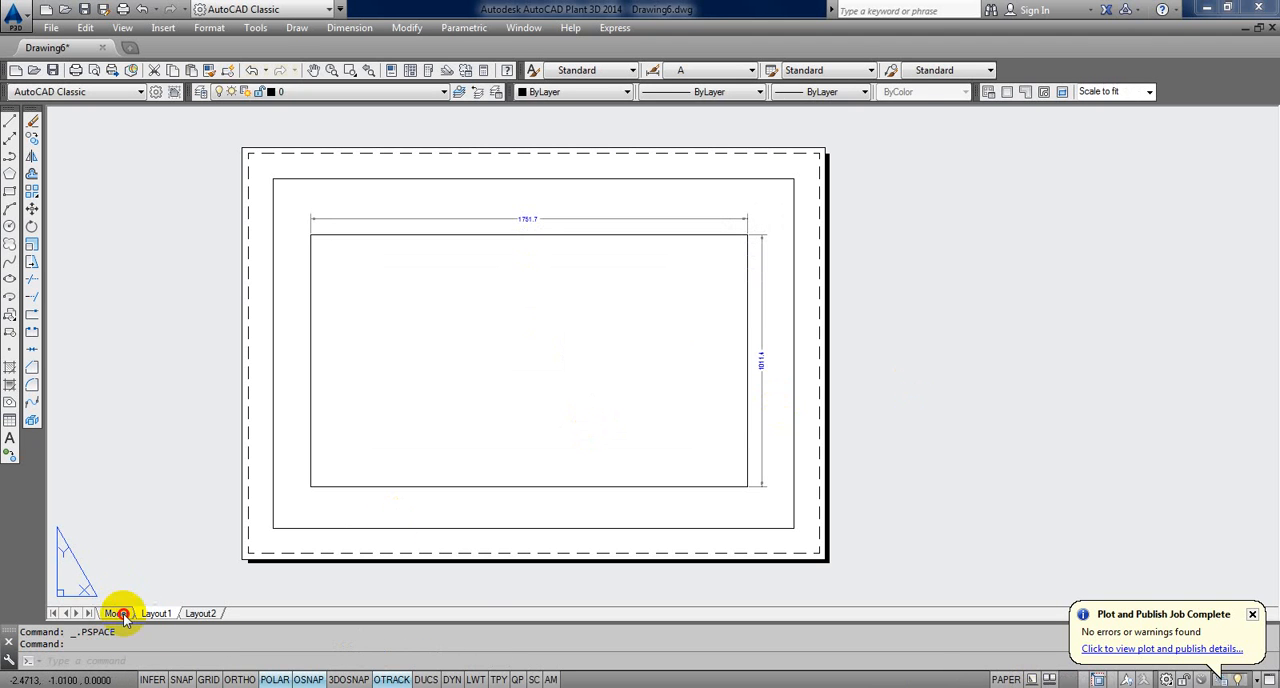
Step: In model space, set the overall scale of dimension style A to 200, close the style manager and clear the selection
click(124, 615)
middle_drag(440, 406, 443, 297)
middle_drag(477, 420, 442, 524)
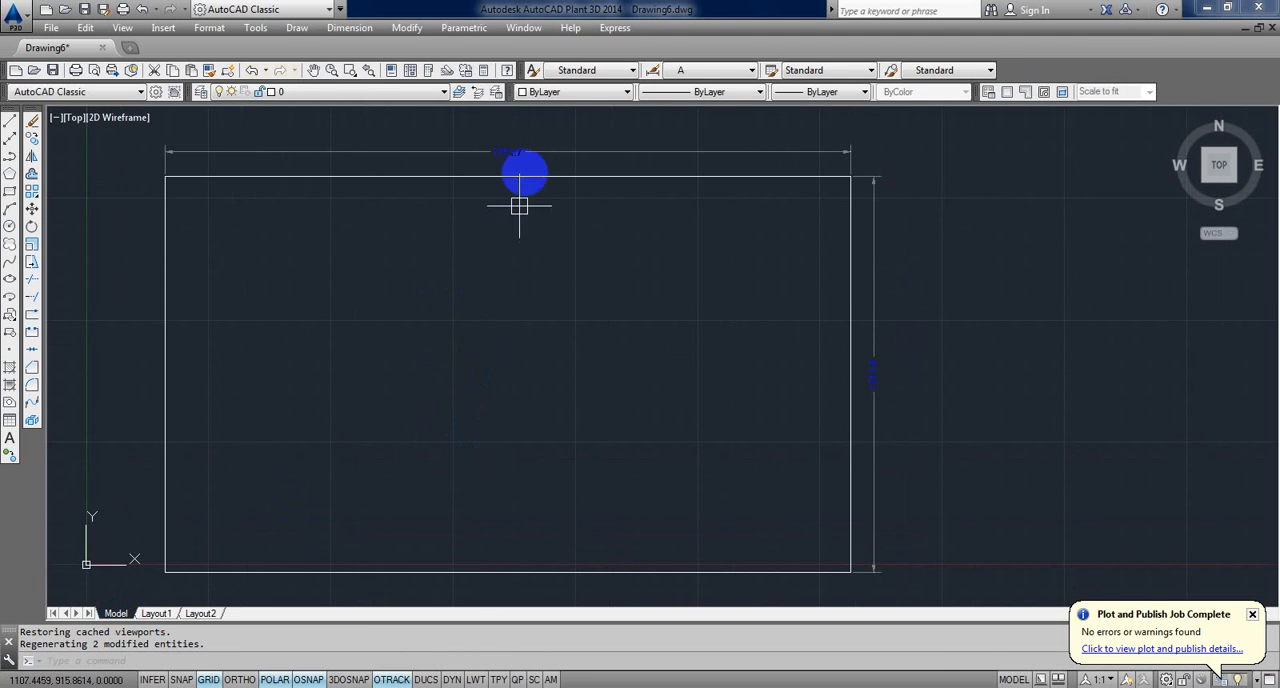
click(534, 150)
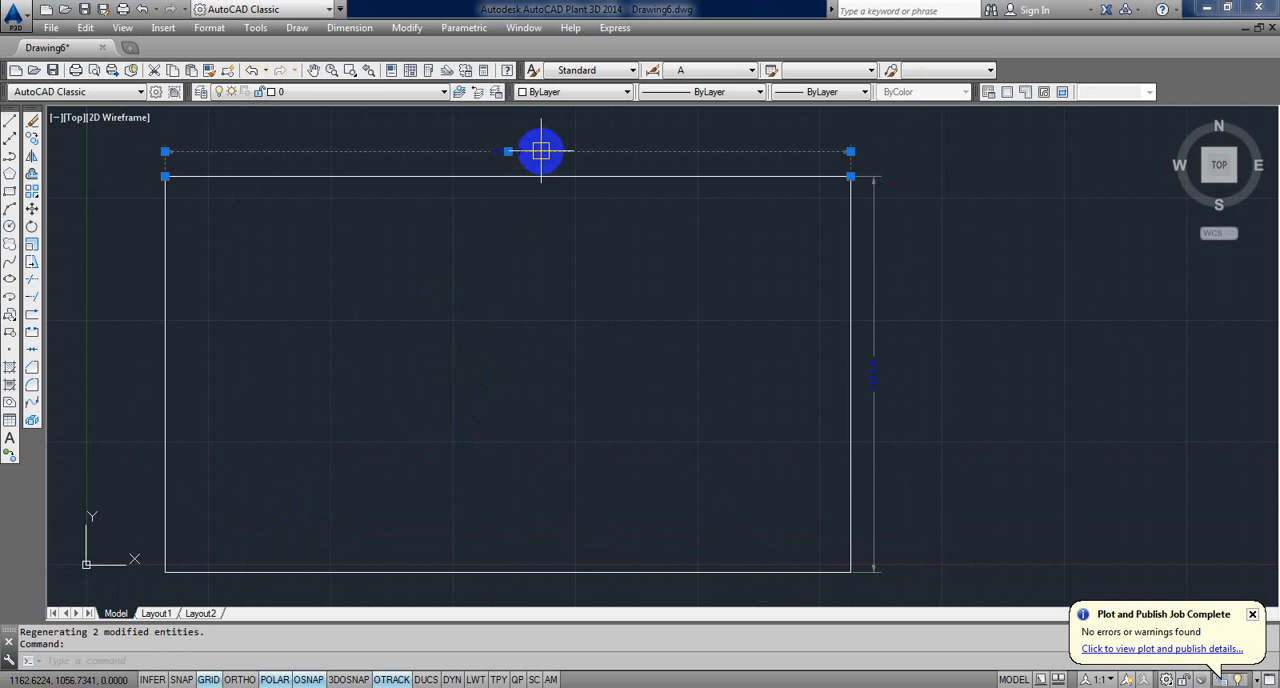
key(Return)
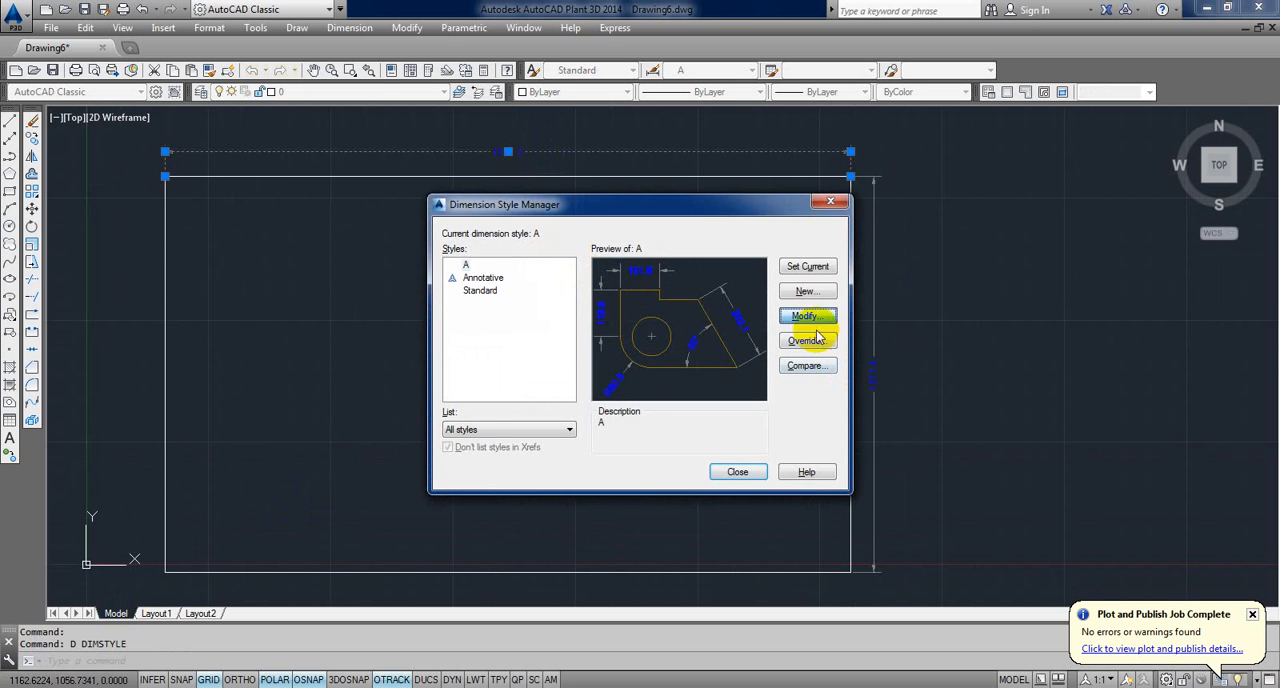
click(810, 318)
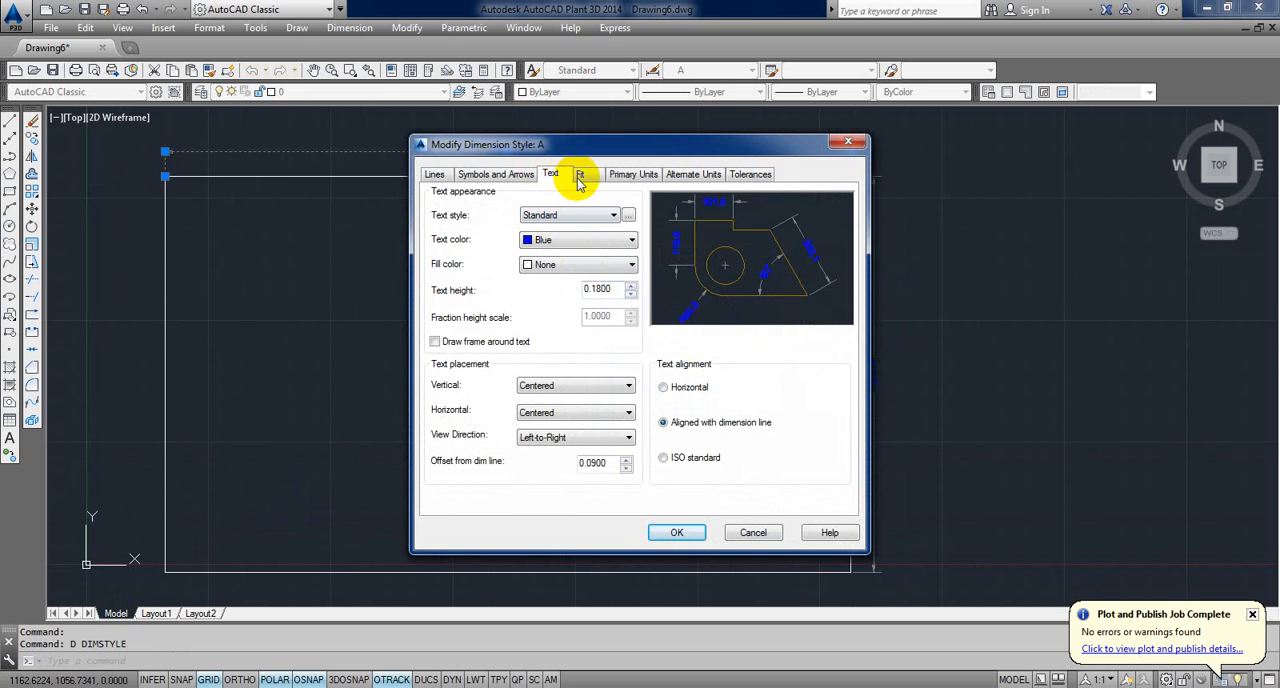
click(579, 175)
double_click(810, 391)
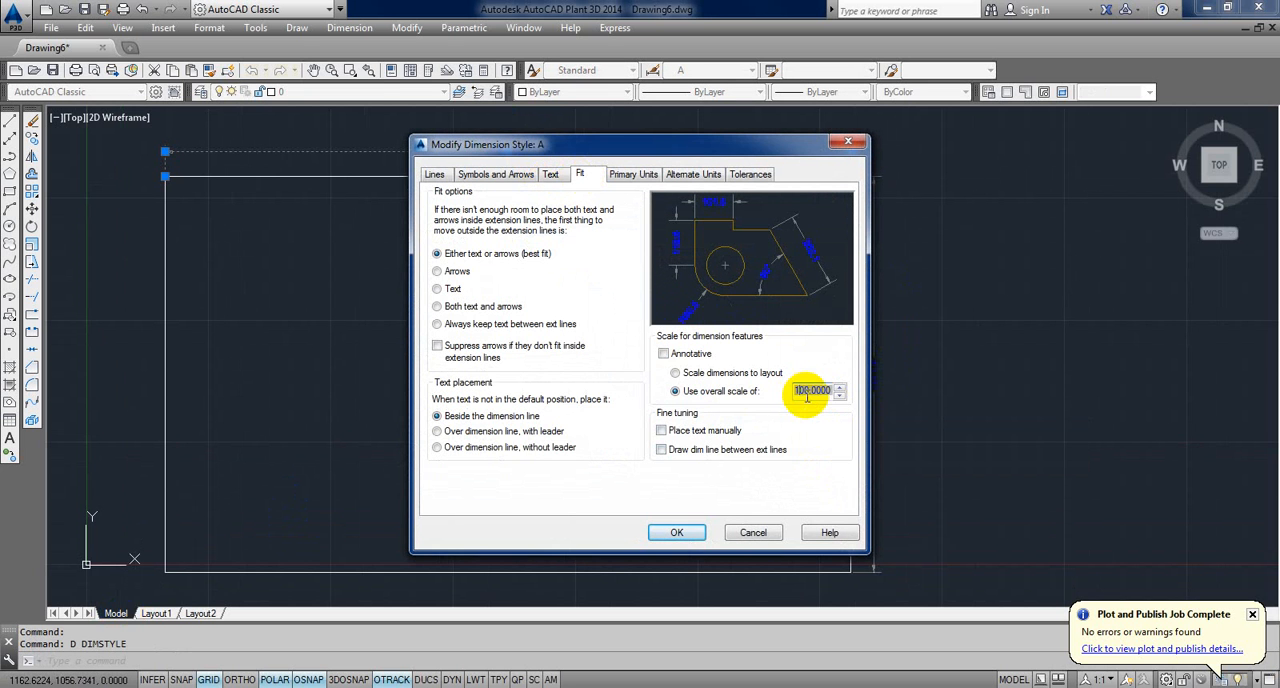
click(677, 532)
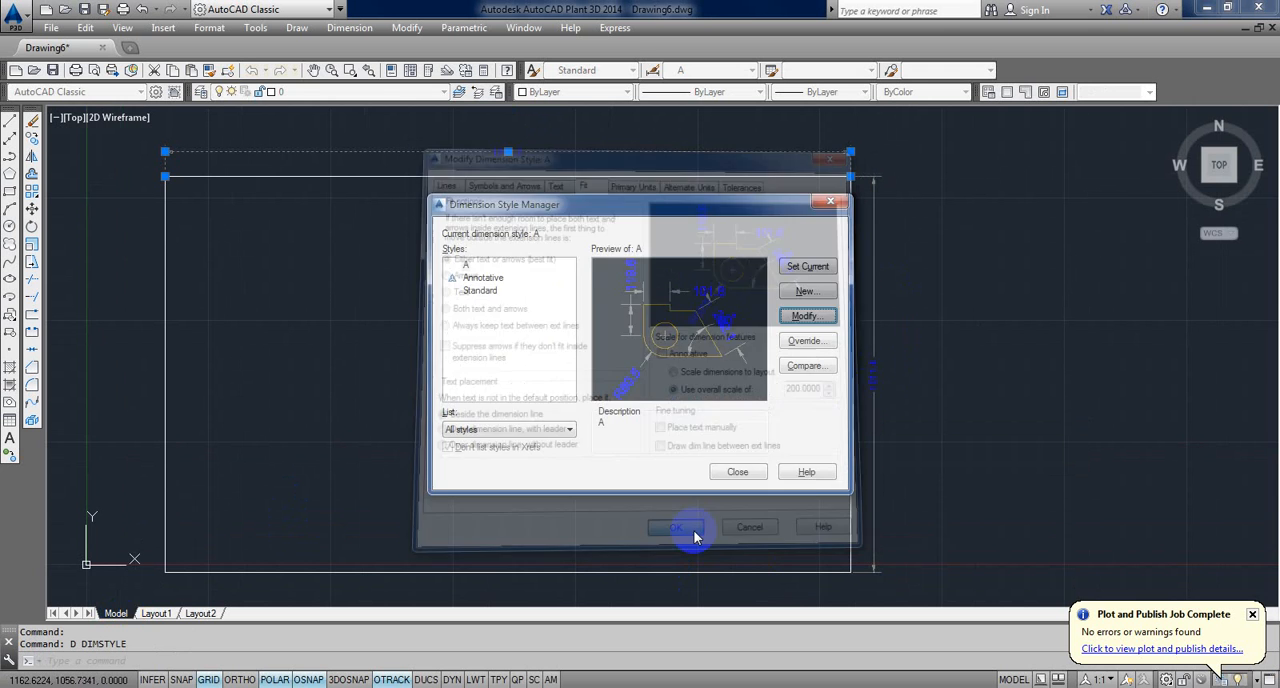
click(730, 471)
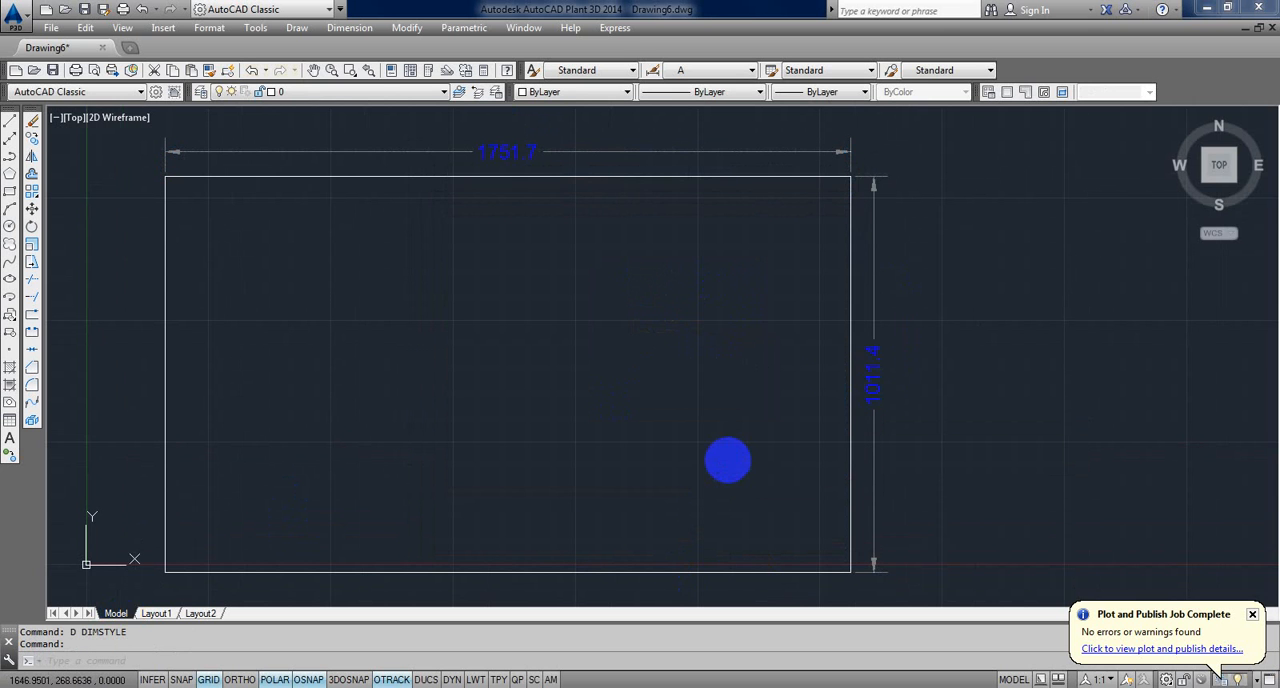
key(Escape)
key(Escape)
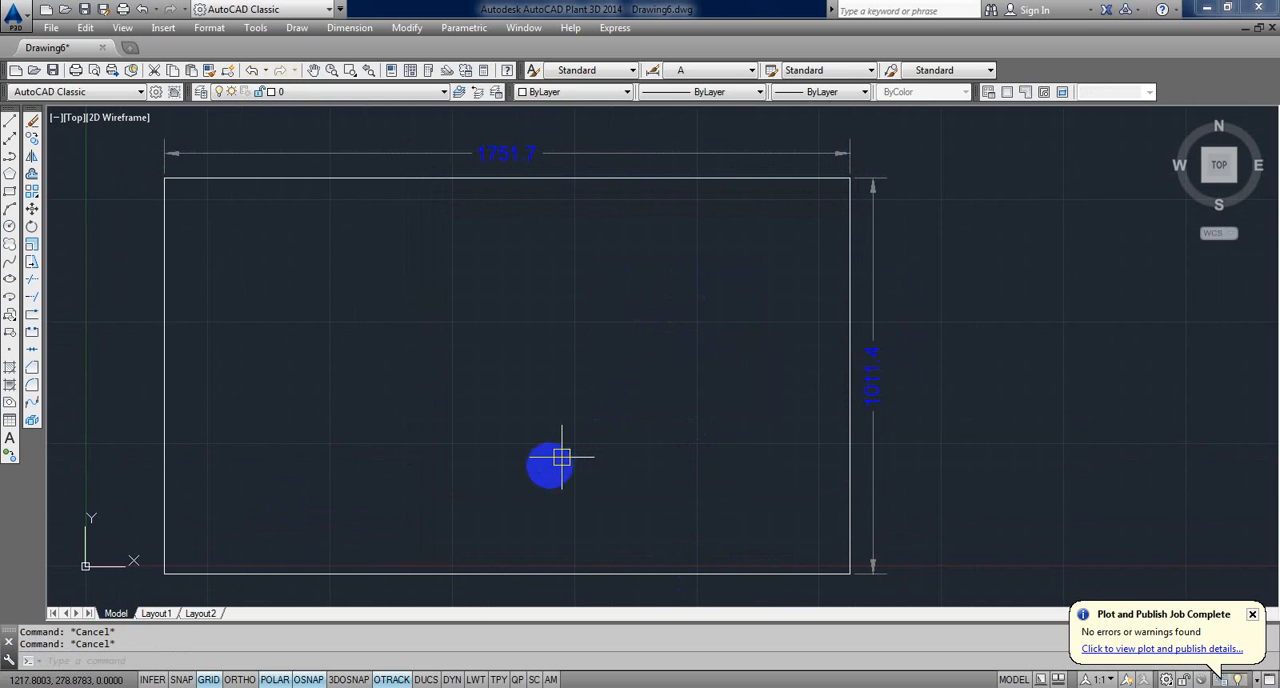
Step: Switch to Calculator, clear the previous result and compute 1 / 8 * 200
click(355, 687)
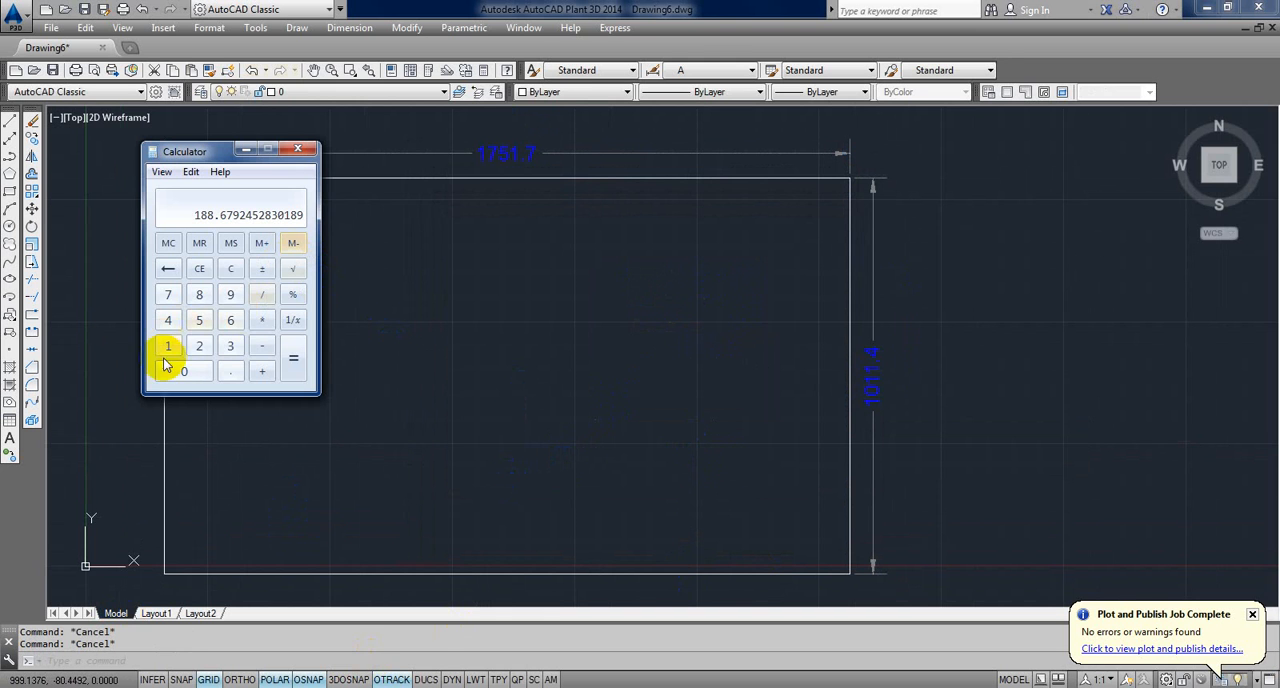
click(230, 268)
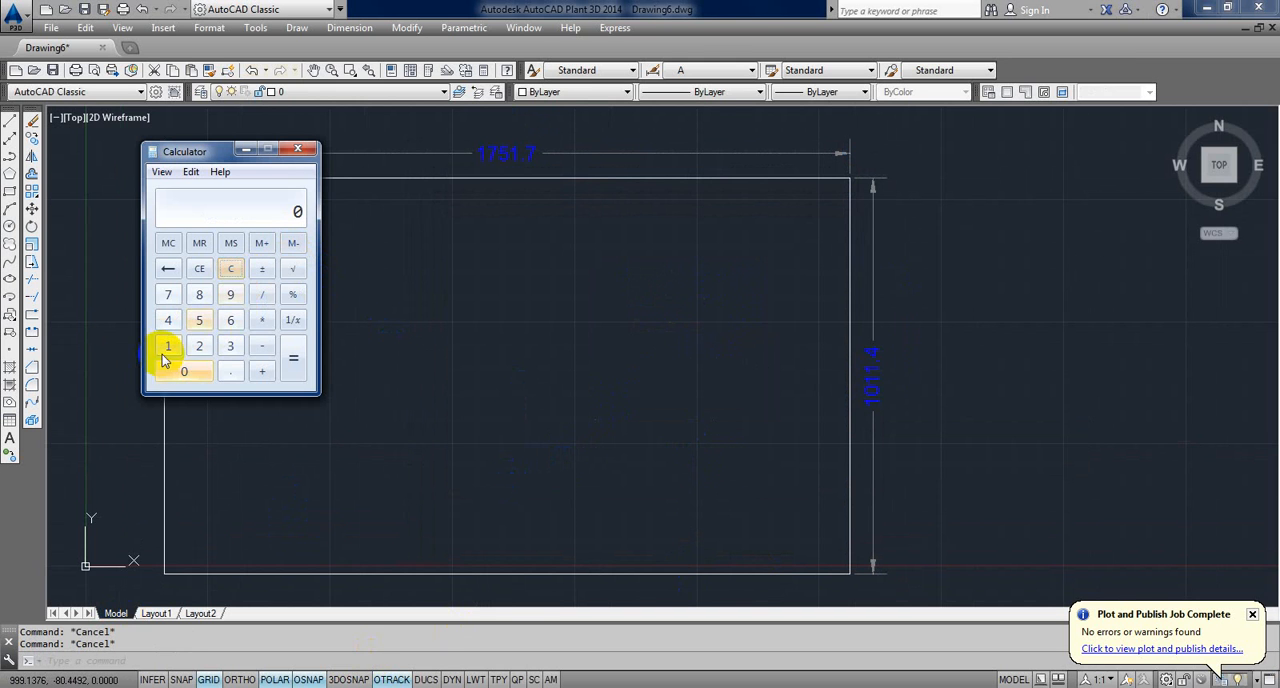
click(168, 345)
click(262, 294)
click(199, 294)
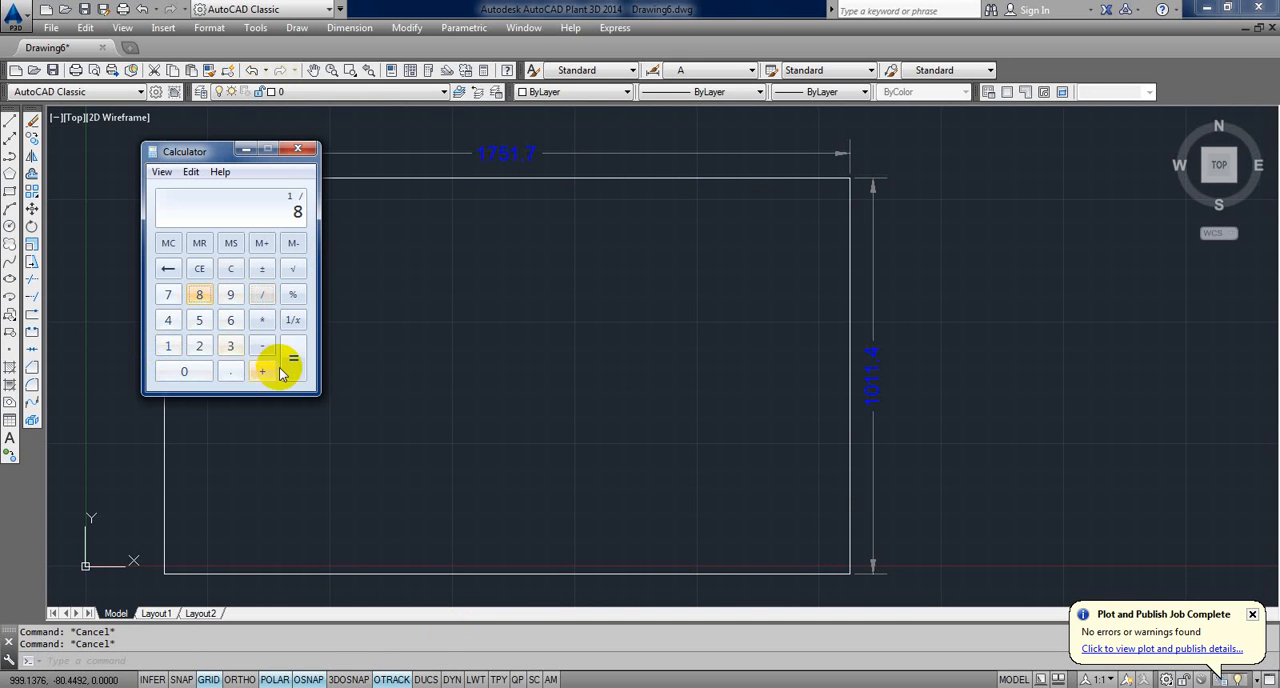
click(262, 320)
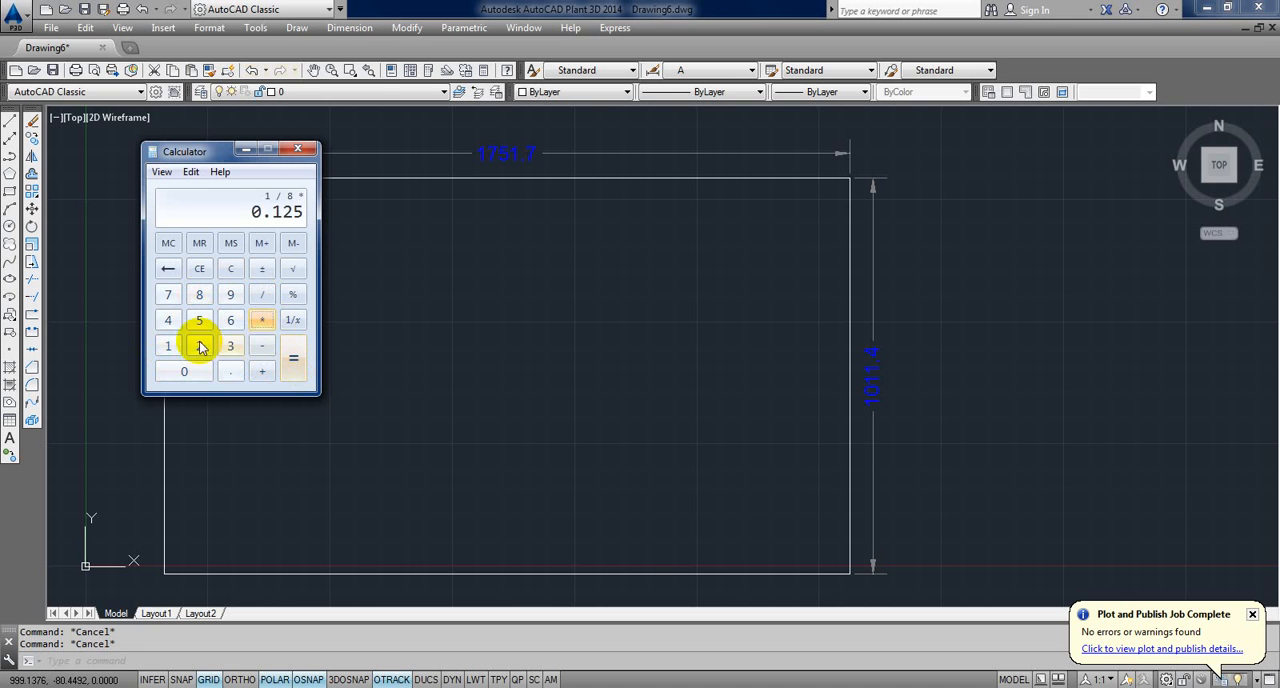
click(199, 345)
click(184, 371)
click(184, 371)
click(292, 365)
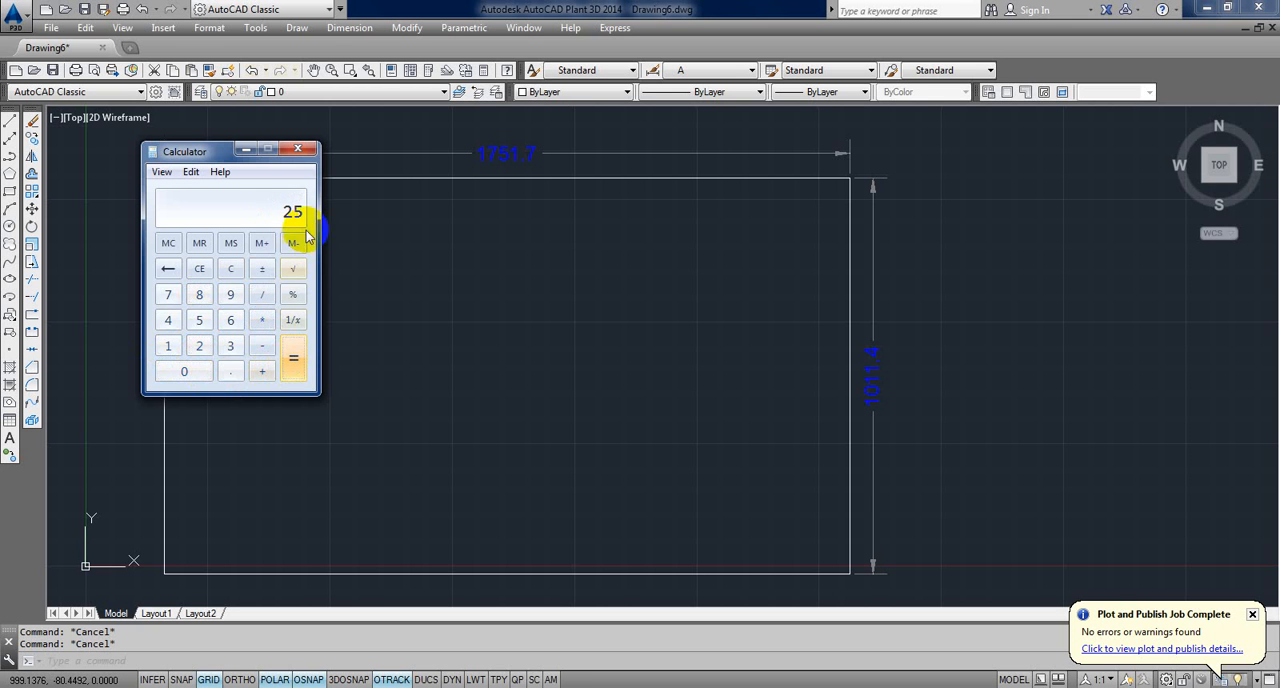